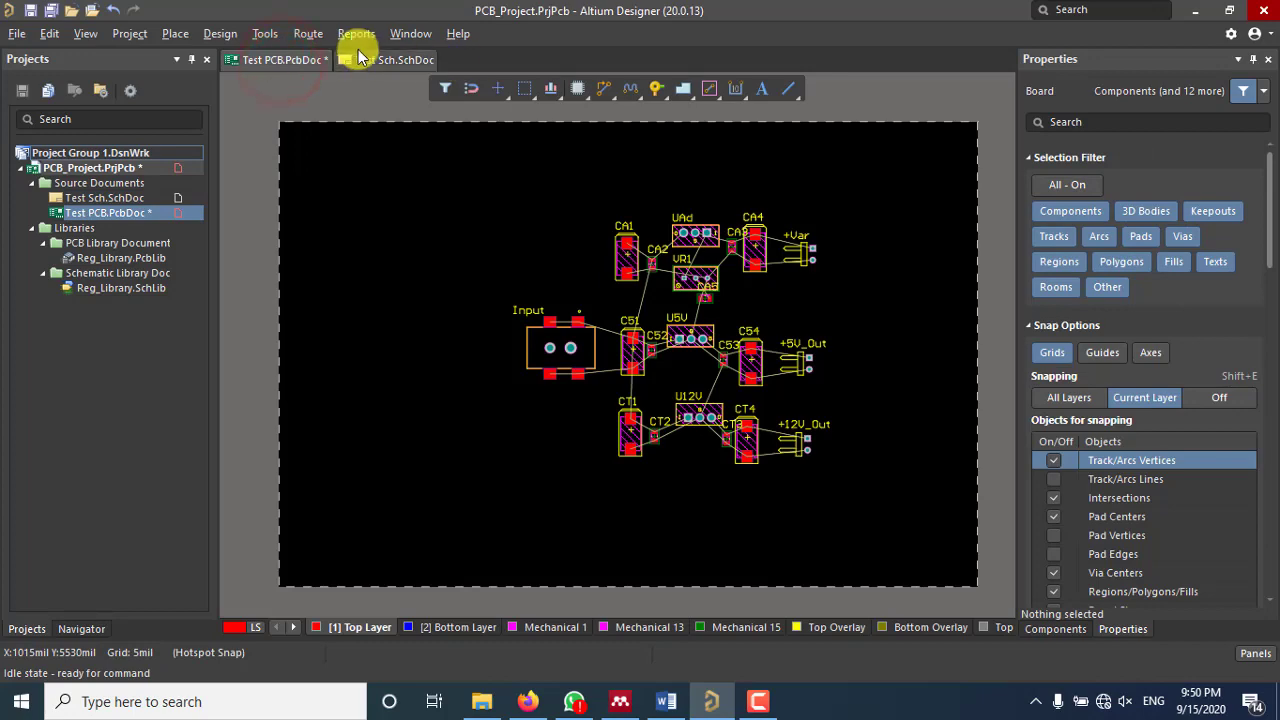
Step: On the Test Sch sheet, confirm regulator UAd uses the TO-220-3 footprint, then open the Design menu
click(375, 64)
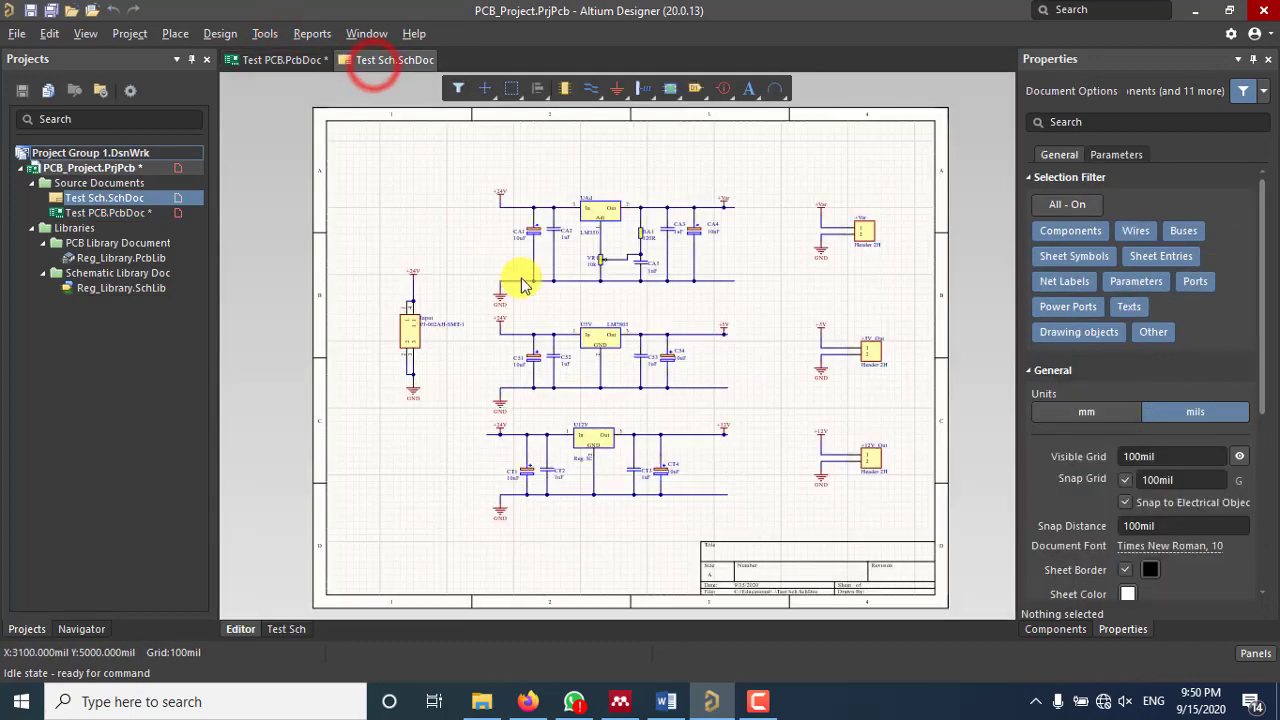
click(607, 222)
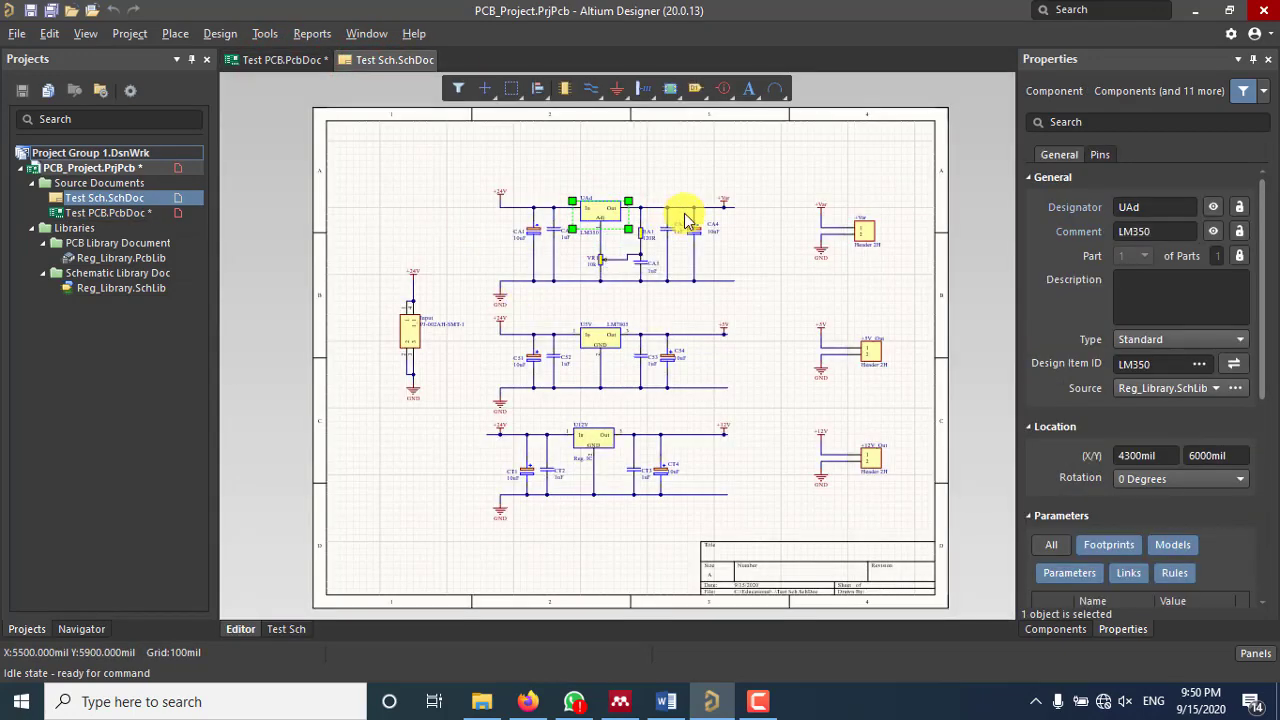
scroll(1110, 370, down, 3)
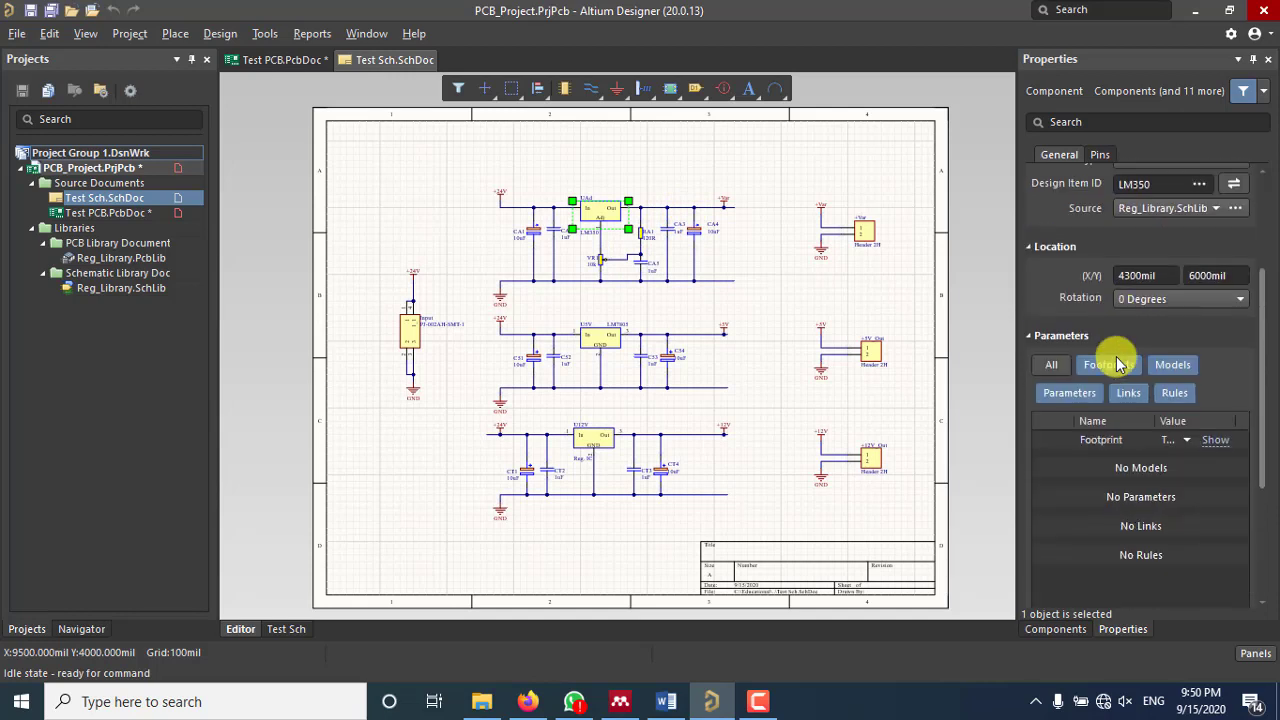
scroll(1117, 364, down, 3)
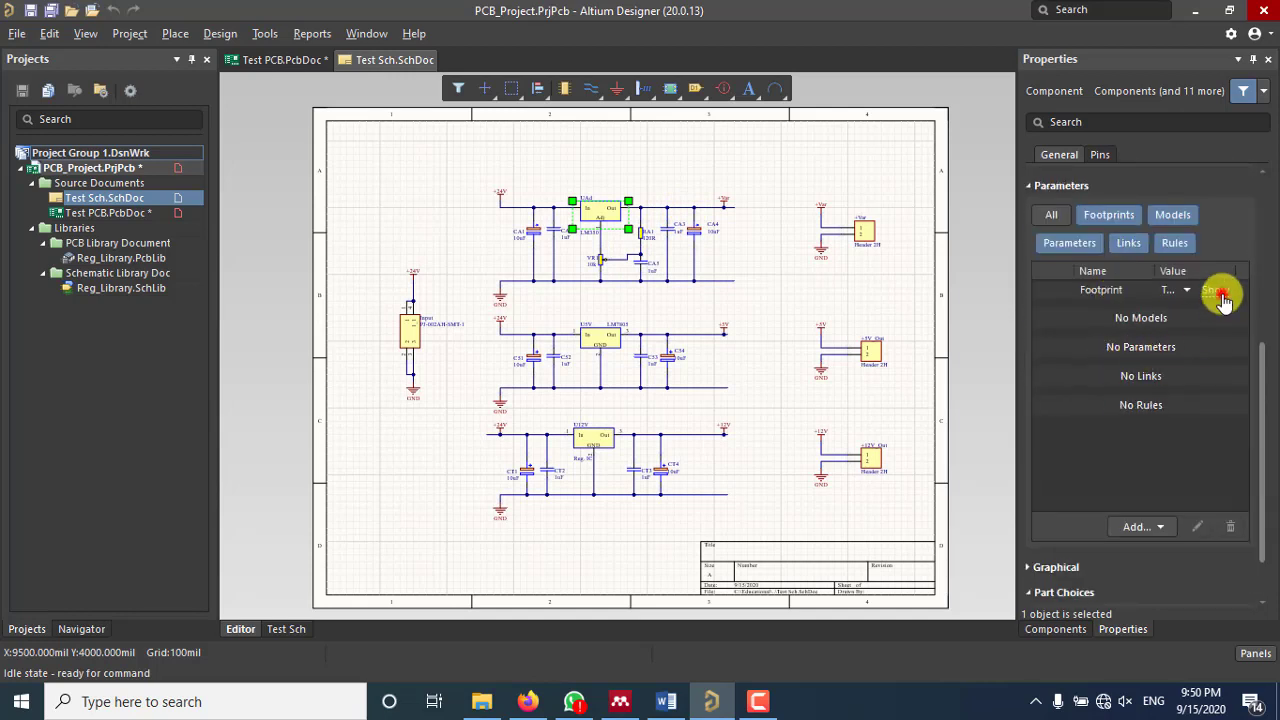
click(1219, 293)
click(1111, 363)
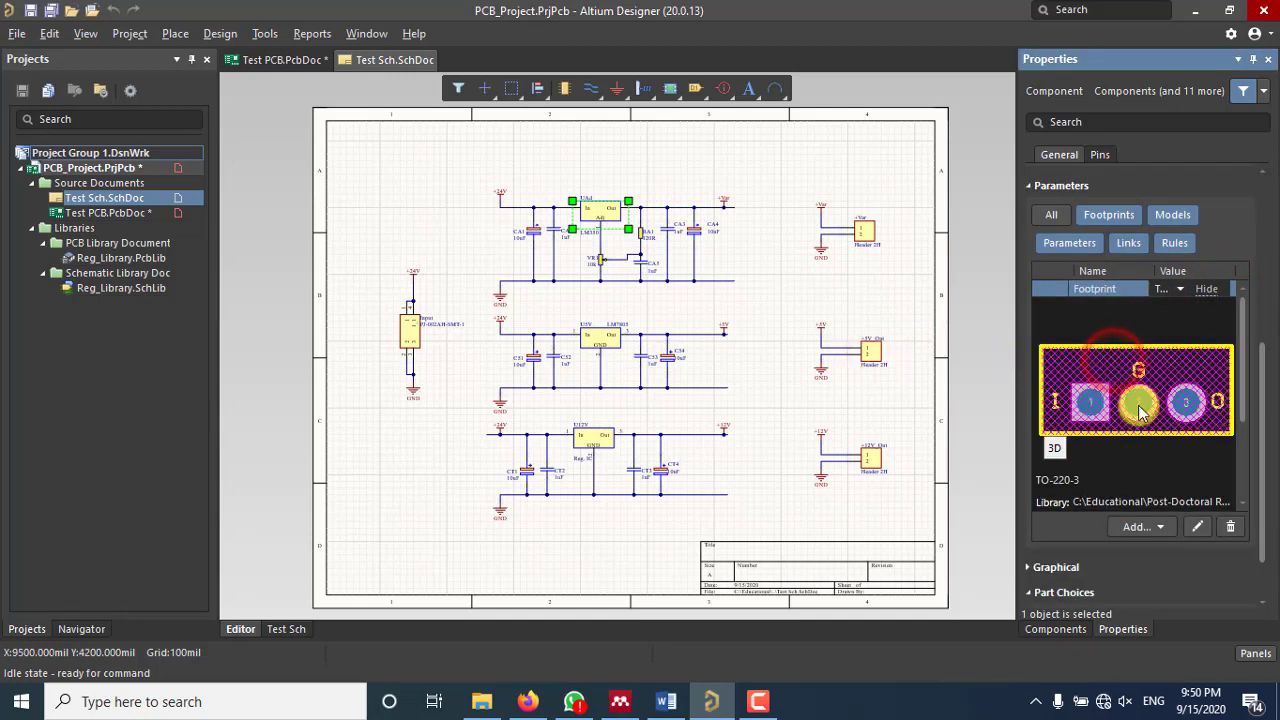
click(755, 256)
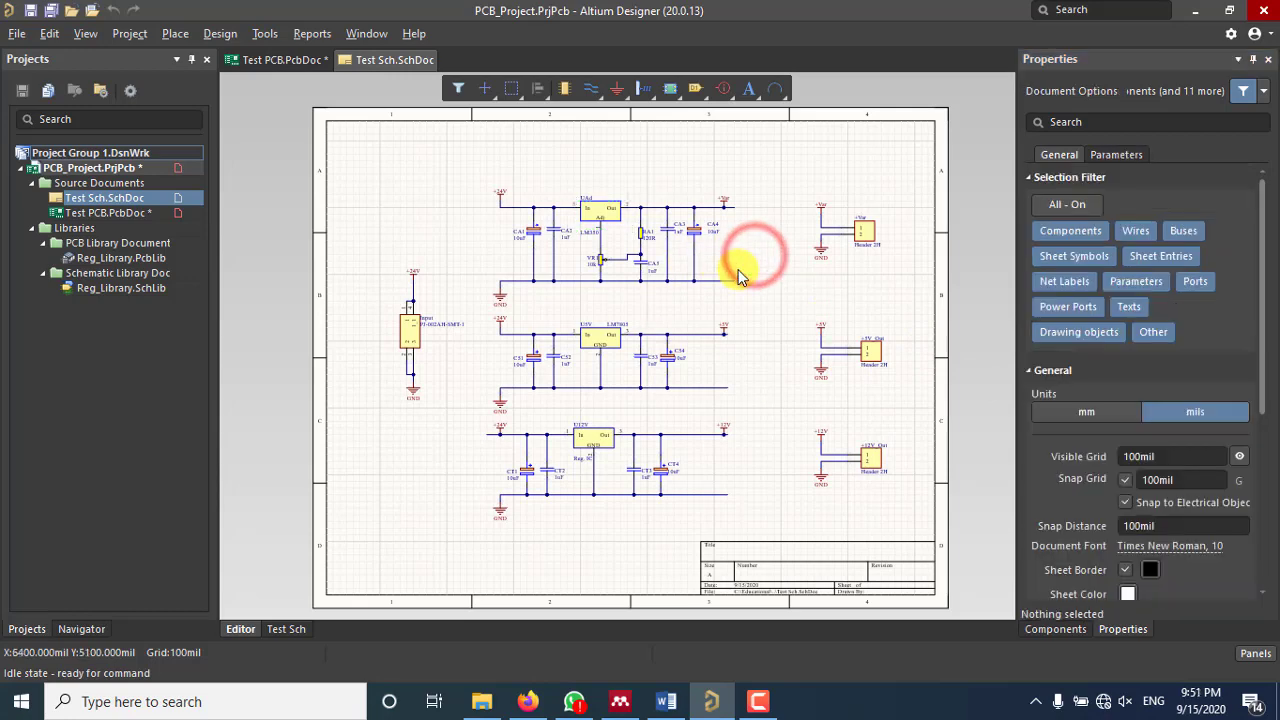
click(222, 34)
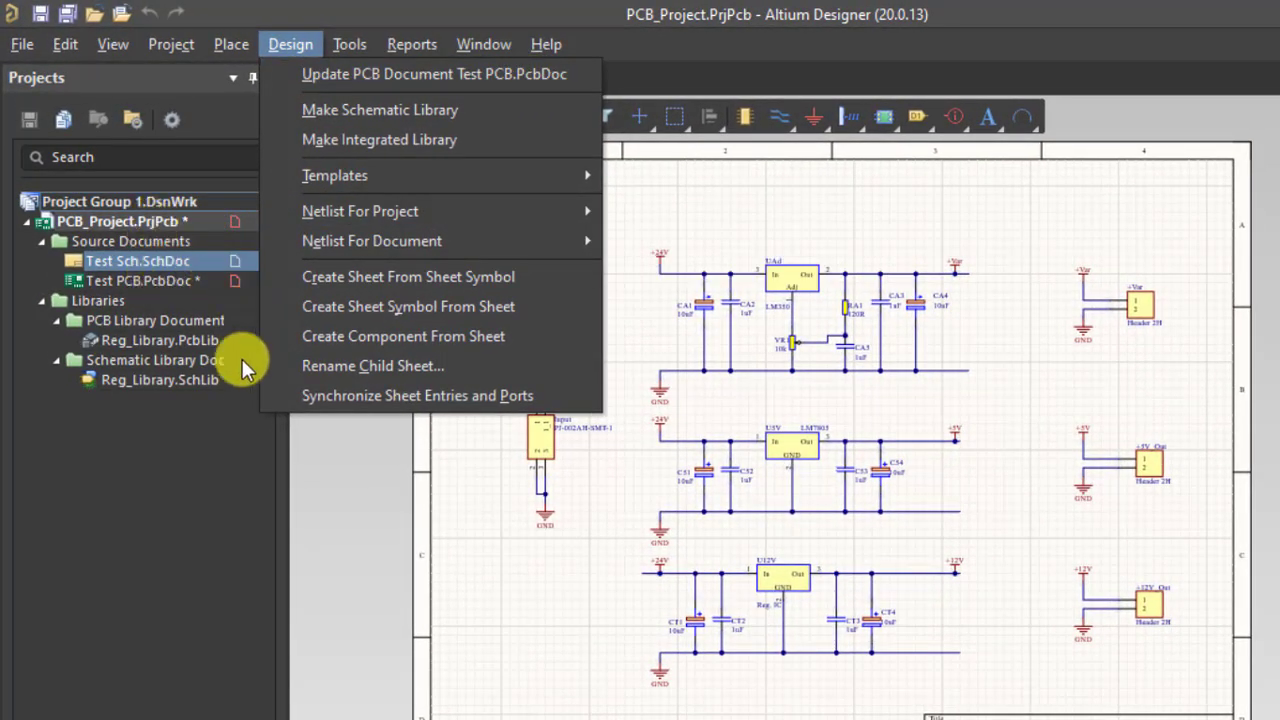
Step: Close and reopen the Design menu, then dismiss it so the Test Sch schematic shows
click(208, 453)
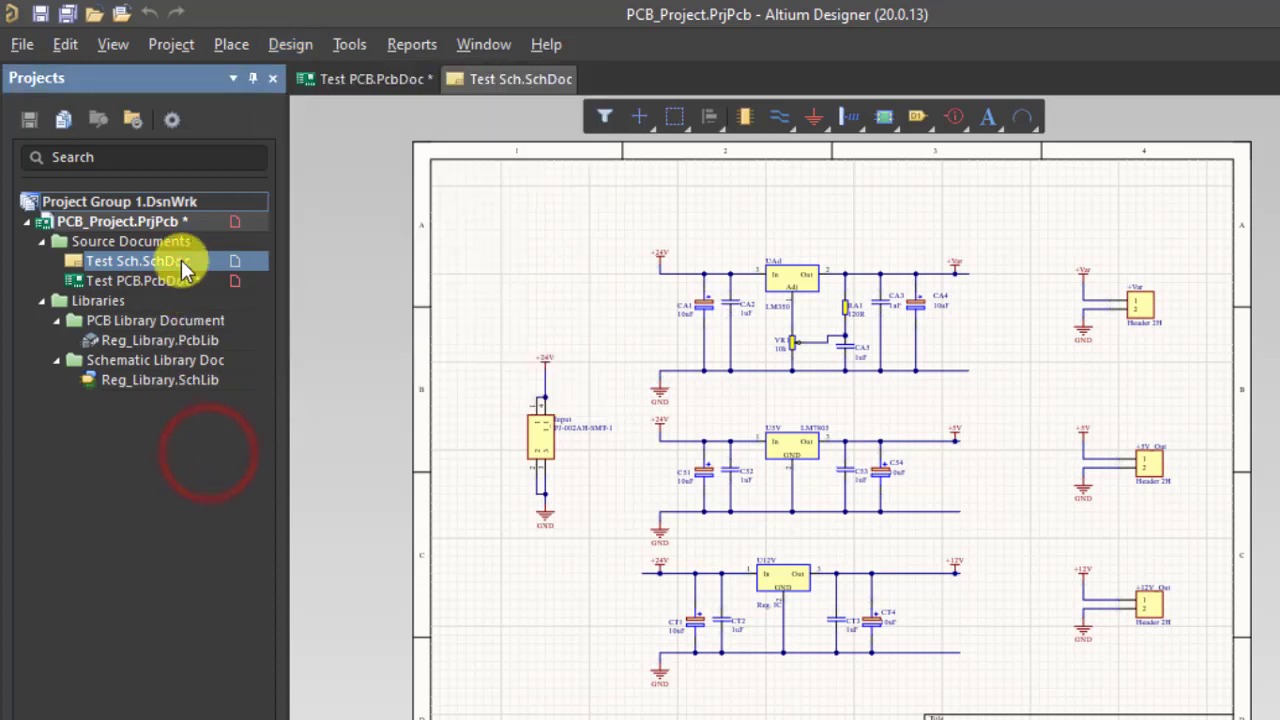
click(286, 46)
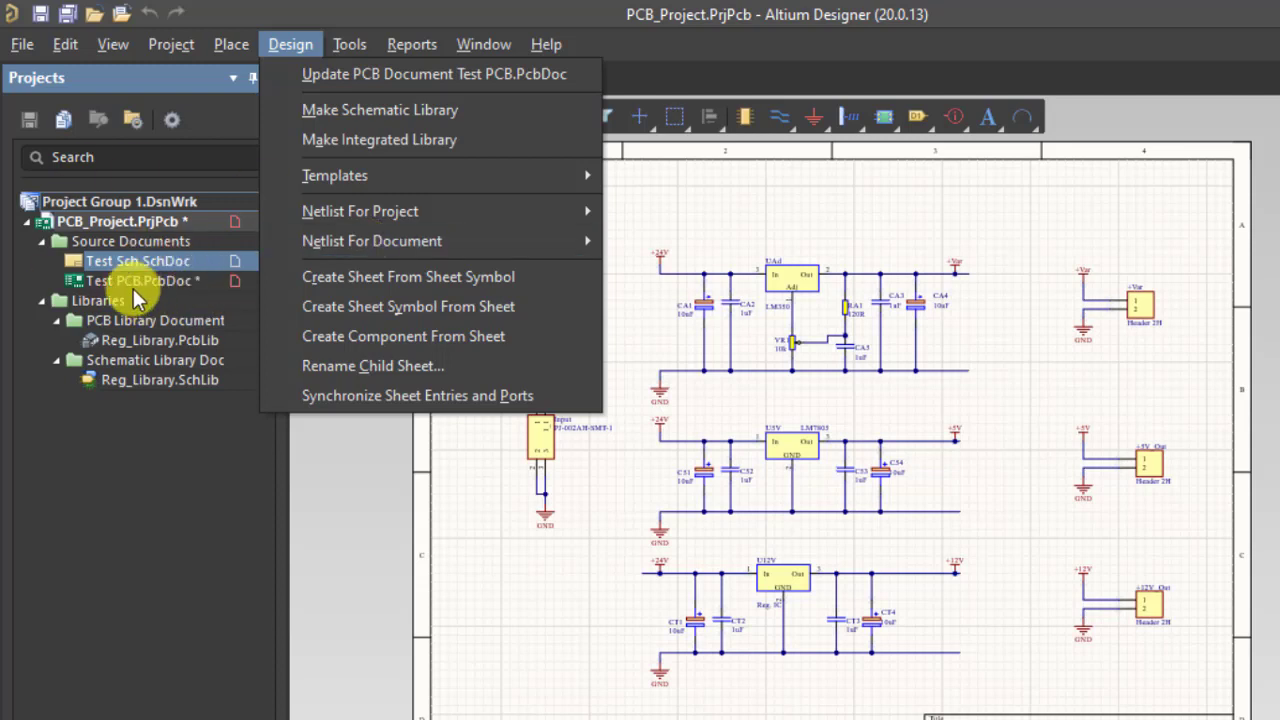
click(363, 450)
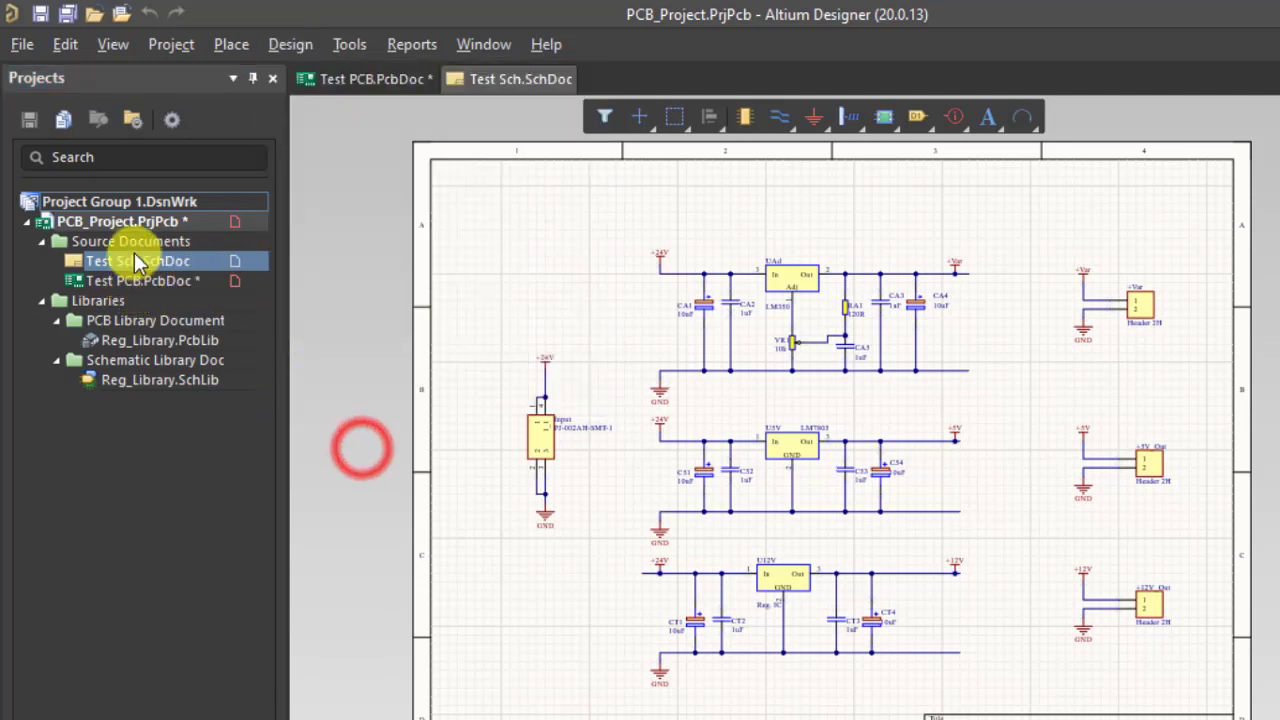
Step: Add the existing PCB1 board file to PCB_Project
right_click(139, 220)
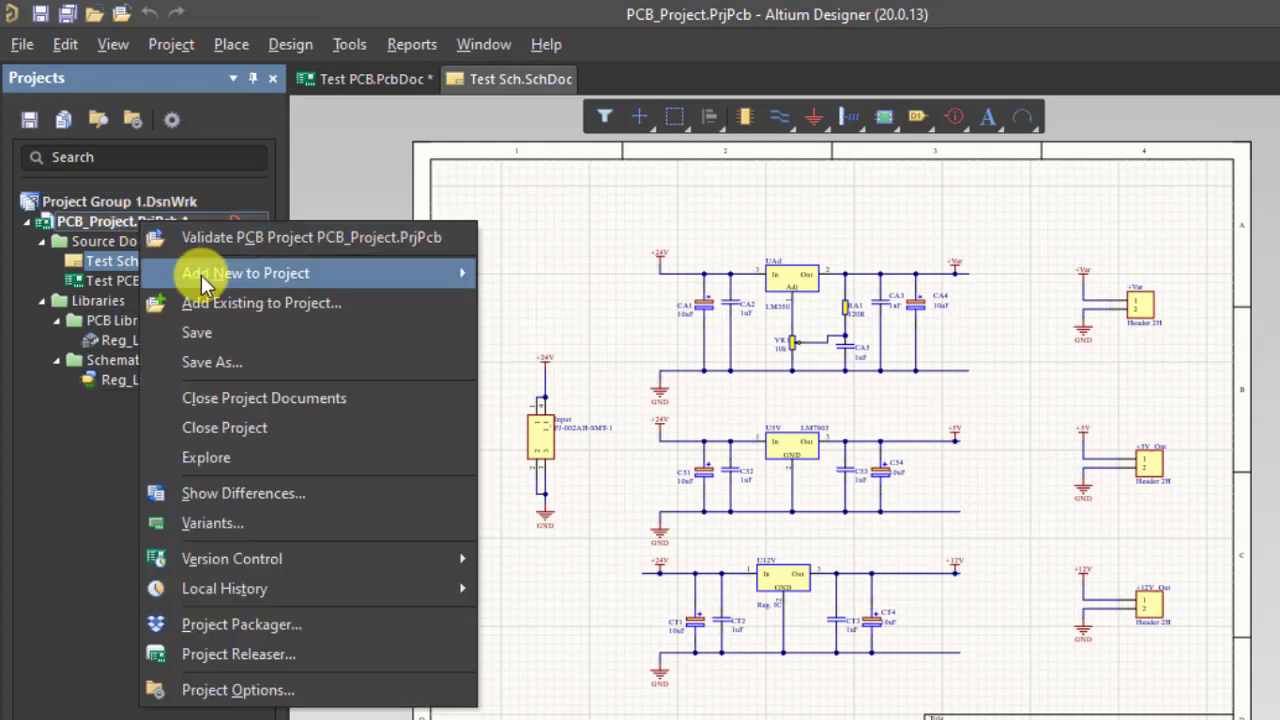
mouse_move(202, 275)
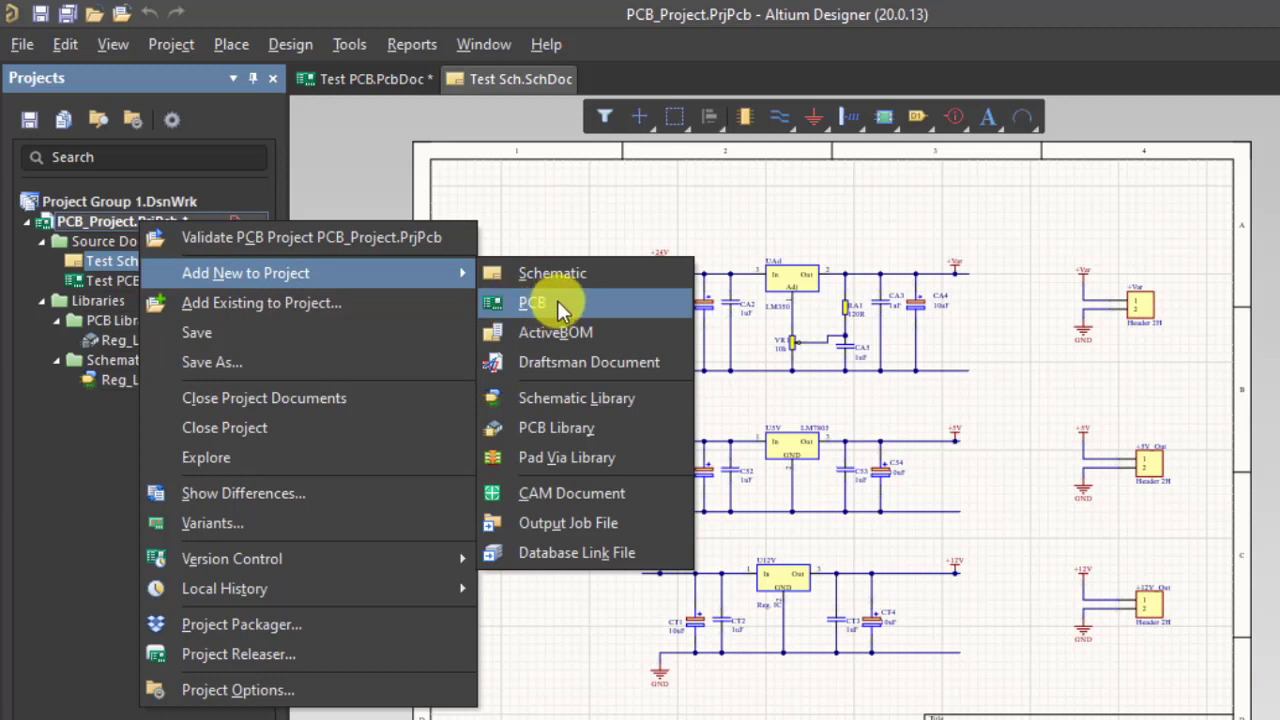
click(375, 303)
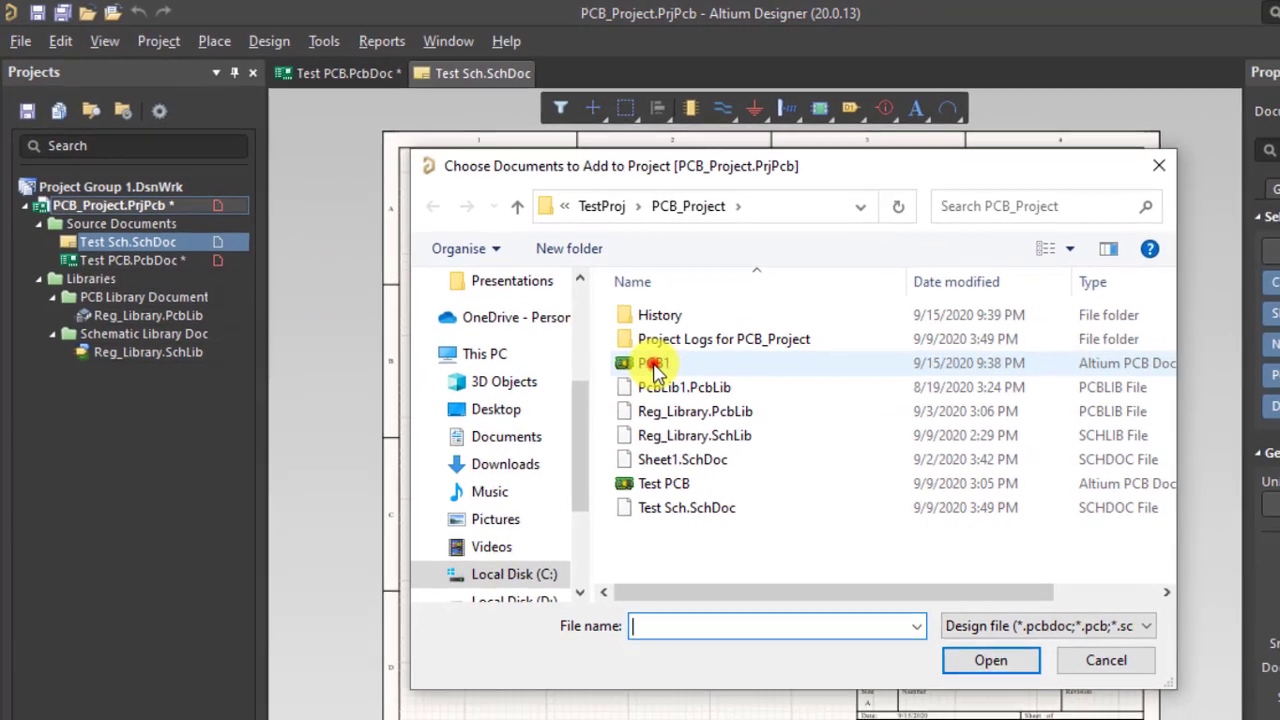
click(696, 393)
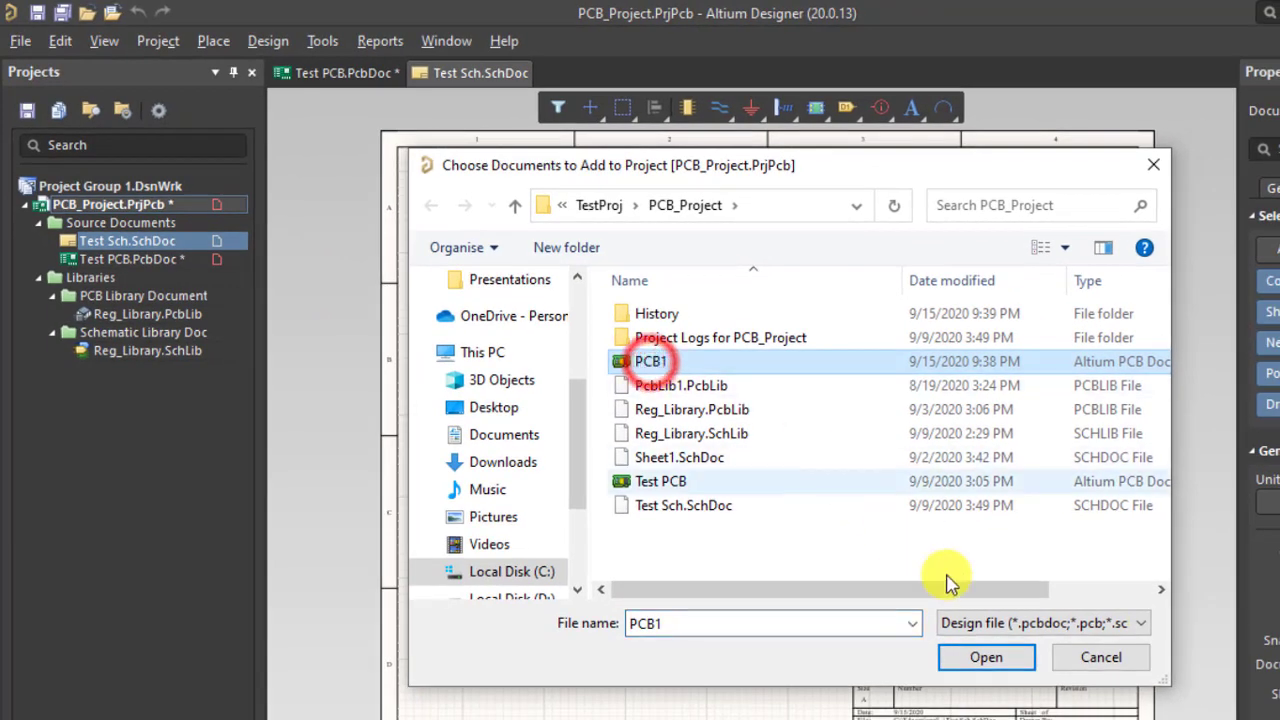
click(979, 660)
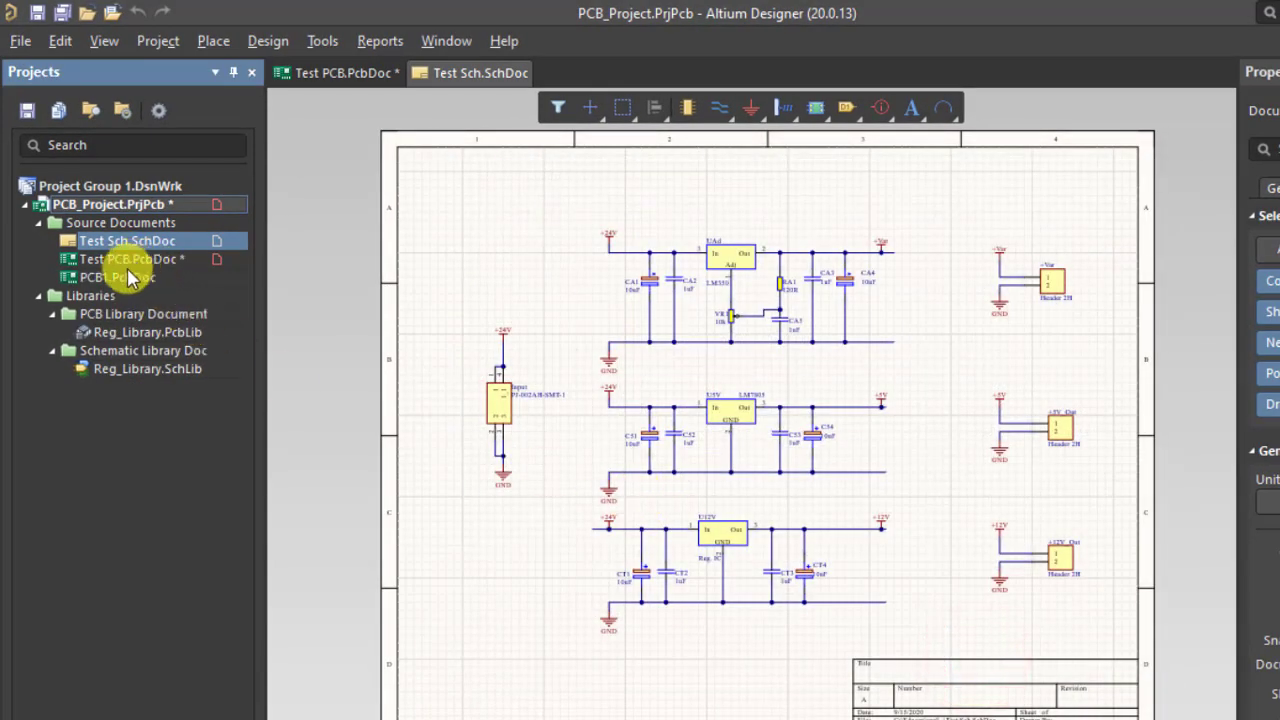
Step: Open PCB1.PcbDoc from the project tree, then return to the Test PCB.PcbDoc tab
click(118, 279)
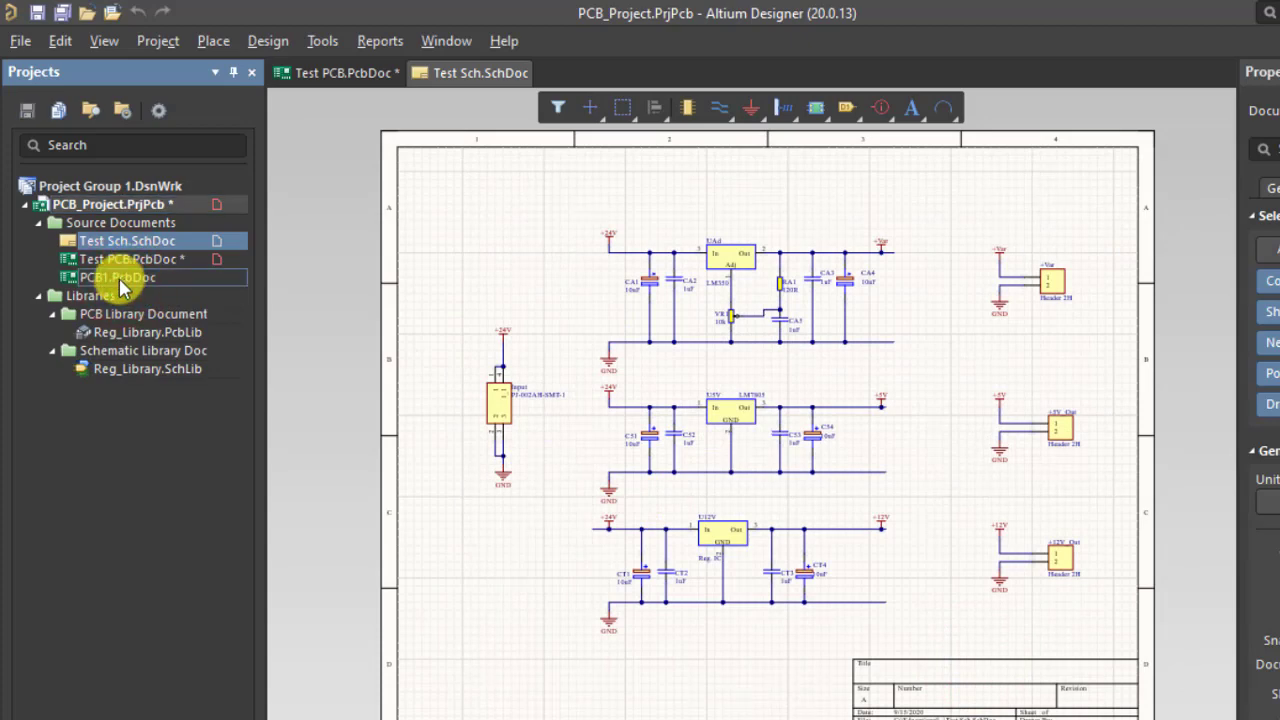
double_click(118, 279)
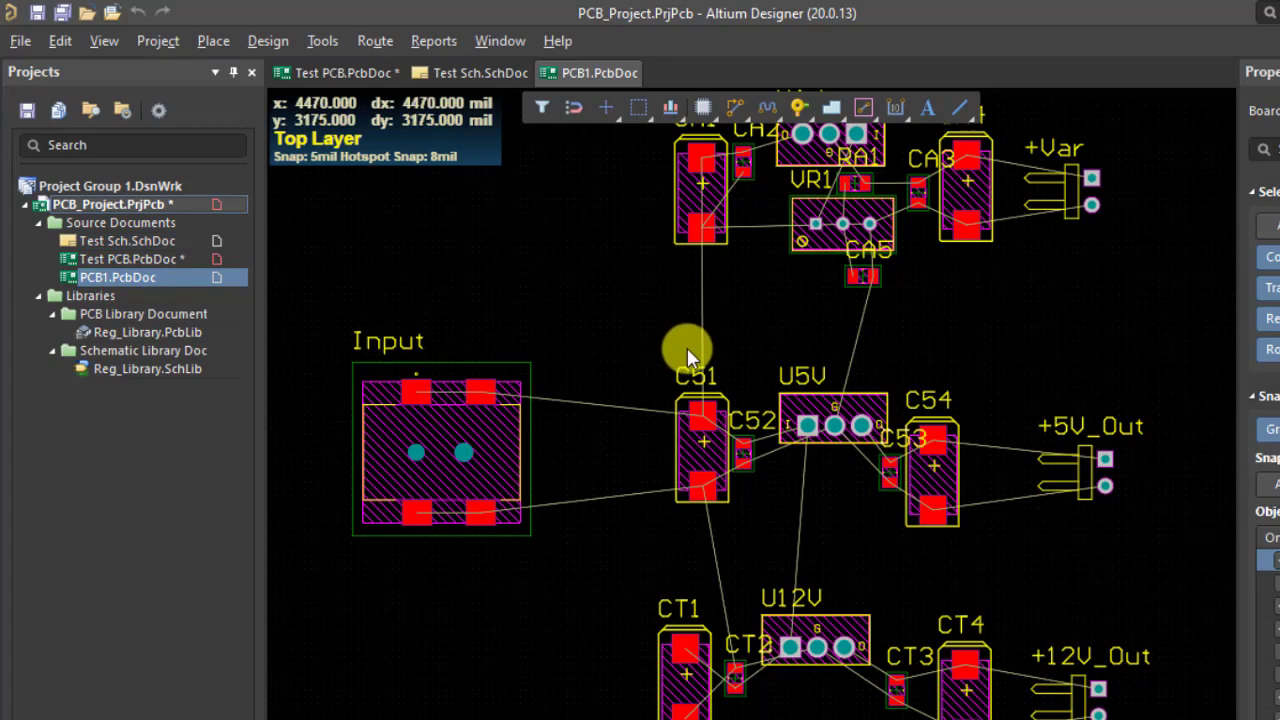
ctrl+scroll(687, 347, down, 1)
scroll(704, 360, up, 1)
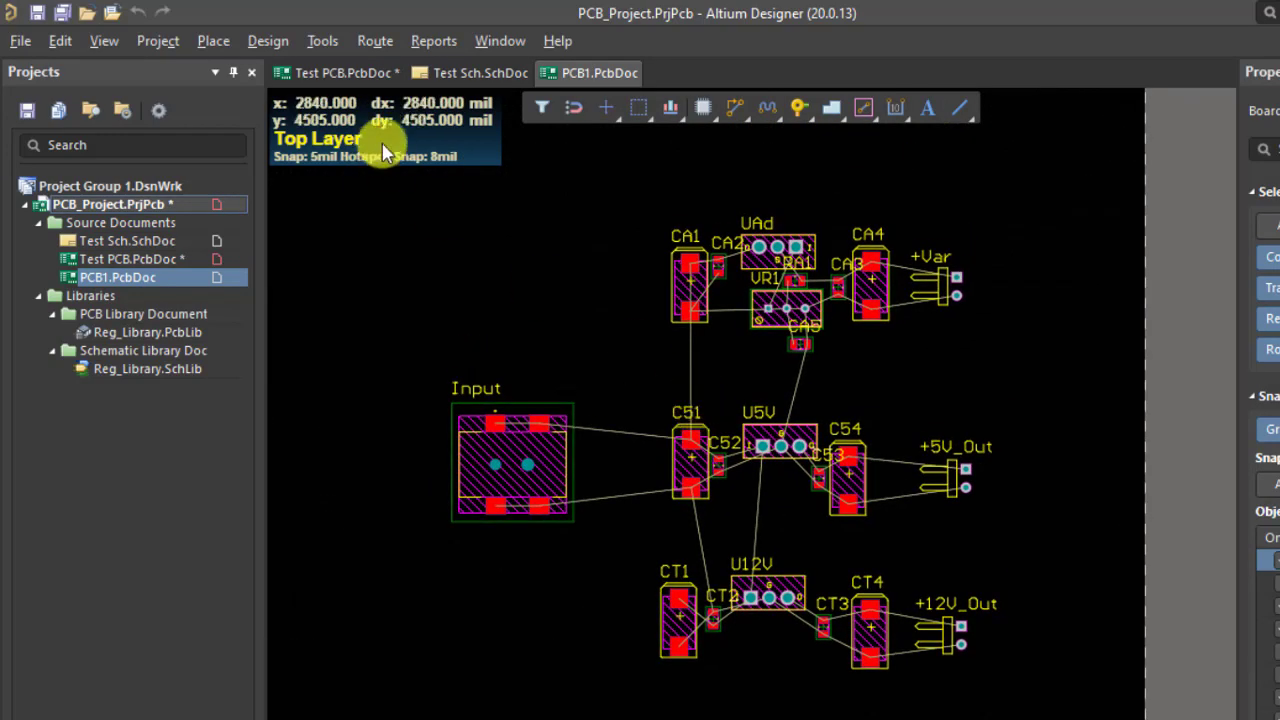
click(344, 74)
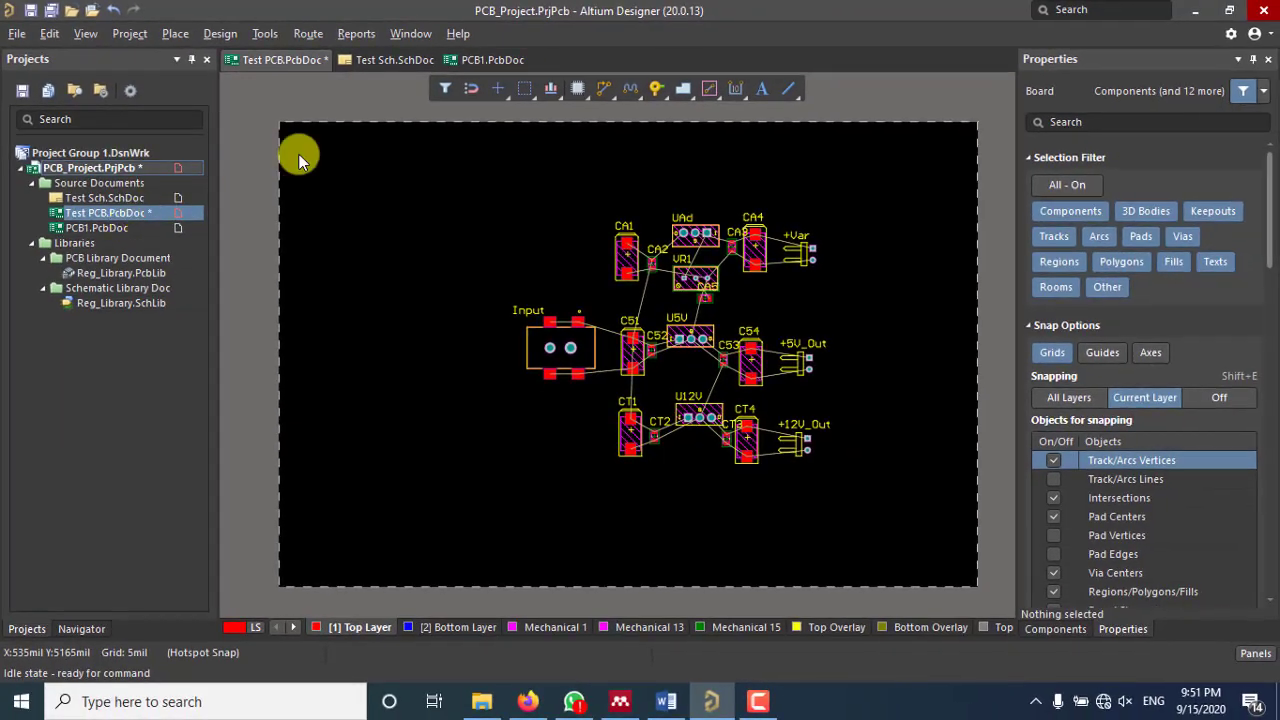
Step: Save Test PCB.PcbDoc and remove it from PCB_Project
right_click(104, 211)
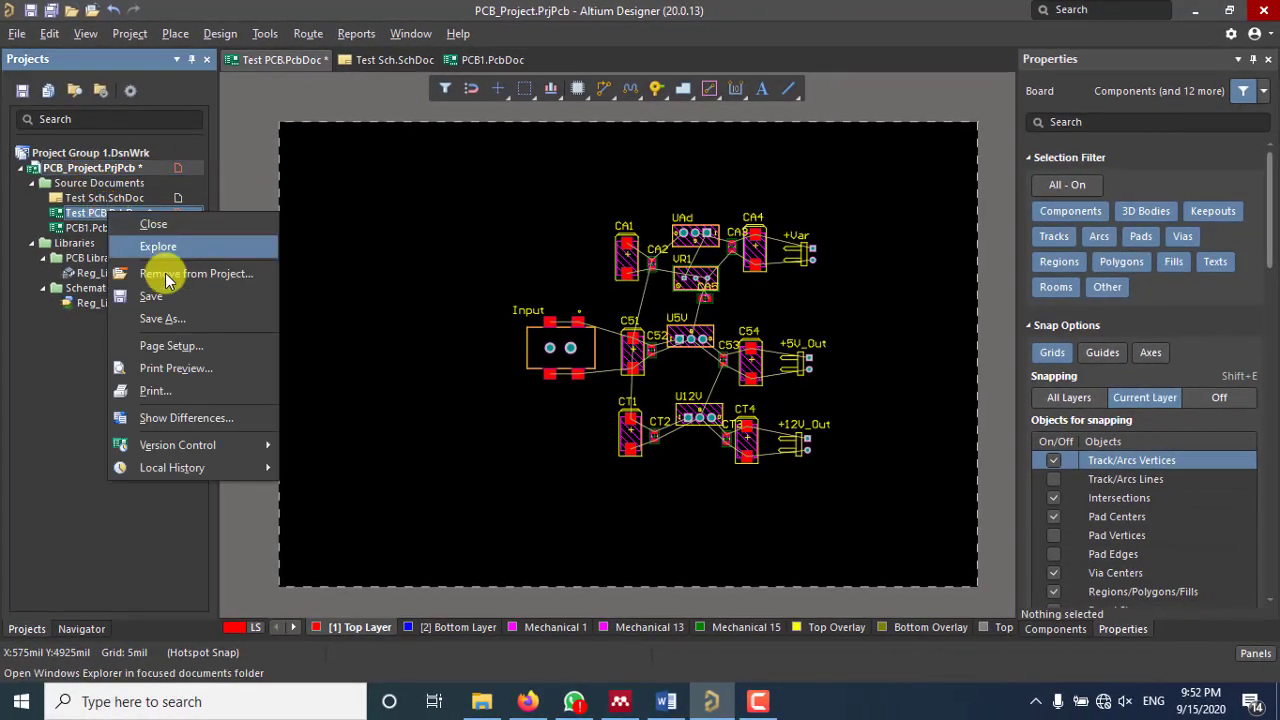
click(145, 283)
right_click(112, 213)
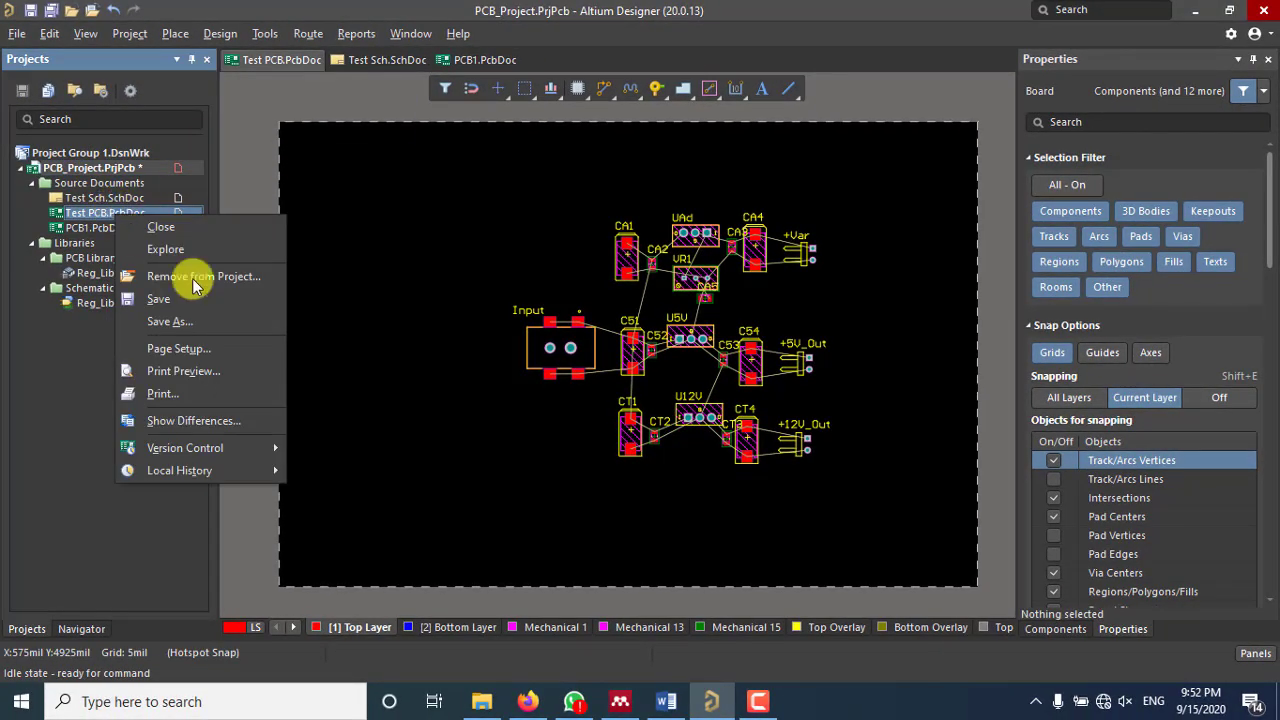
click(189, 276)
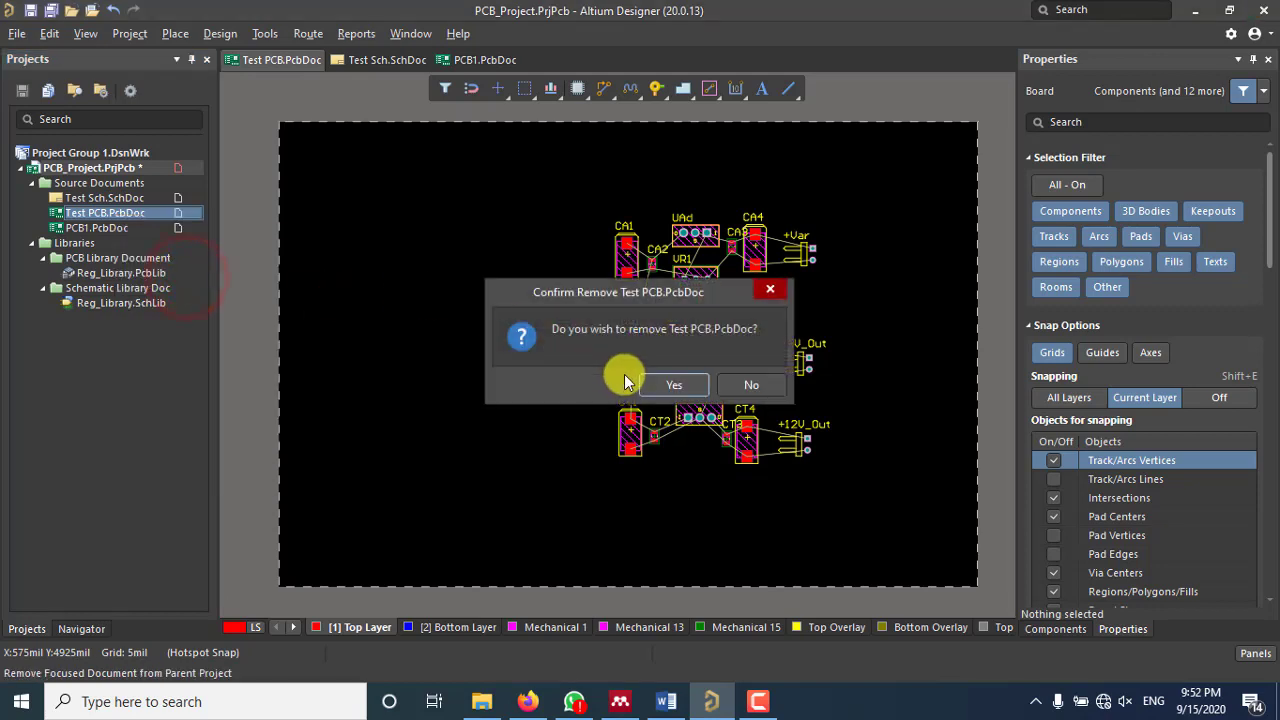
click(670, 383)
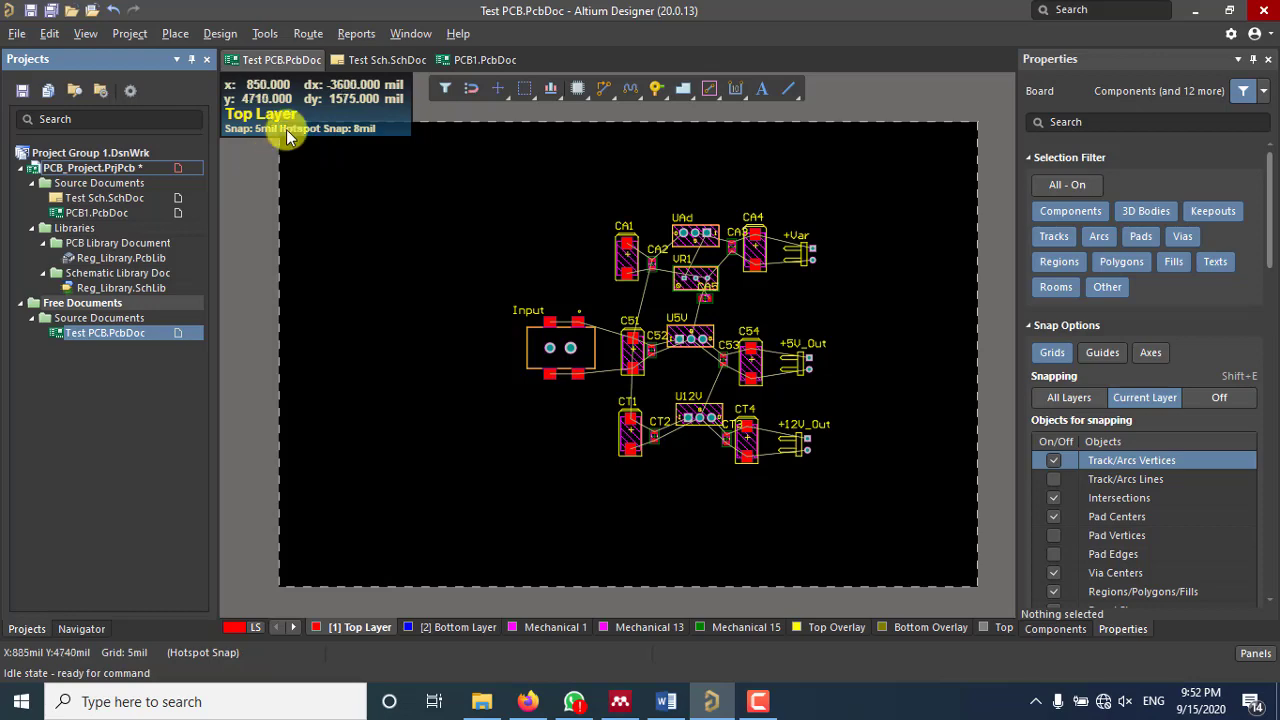
Step: Close the Test PCB.PcbDoc document and pan around the PCB1 board
right_click(284, 64)
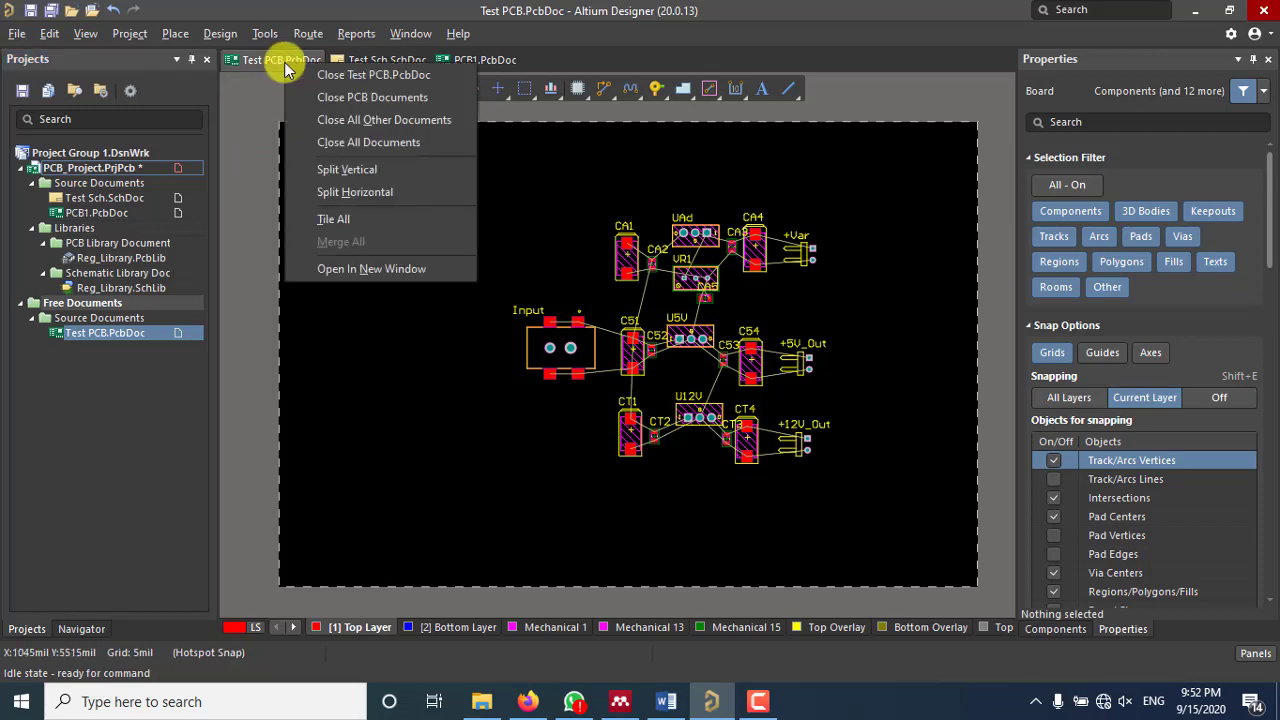
click(368, 74)
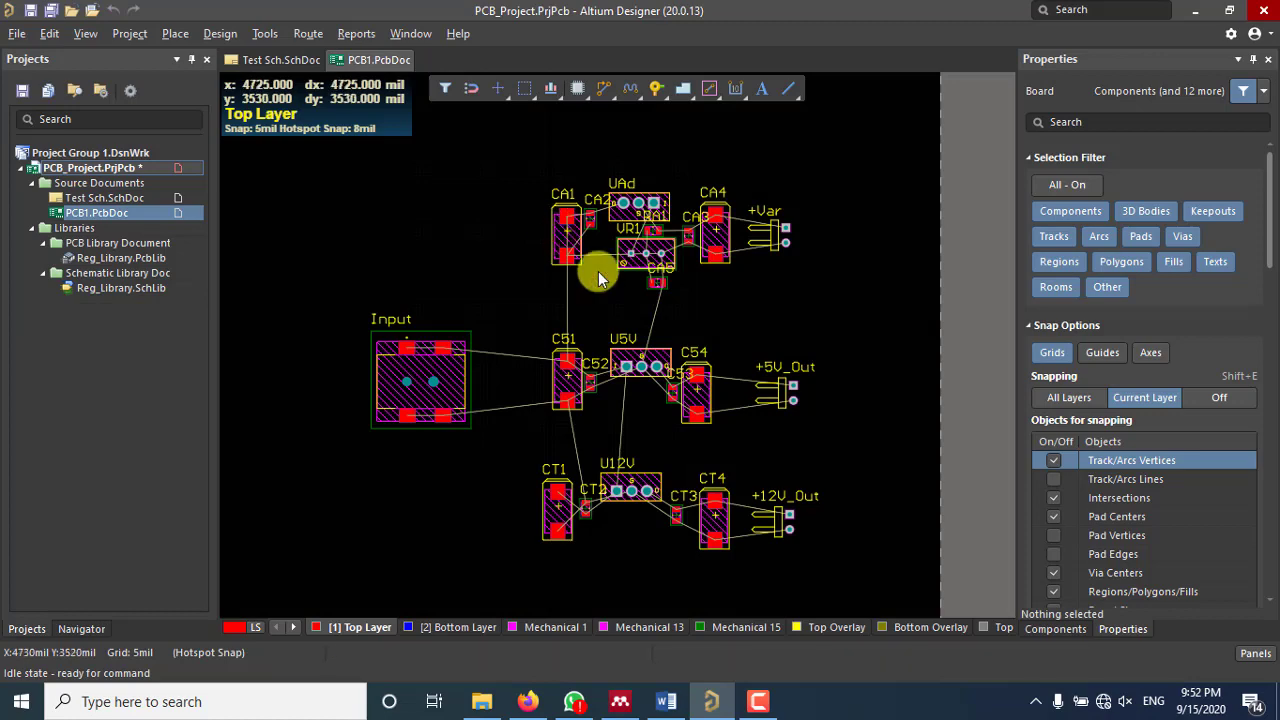
ctrl+scroll(598, 271, down, 2)
right_drag(586, 291, 661, 313)
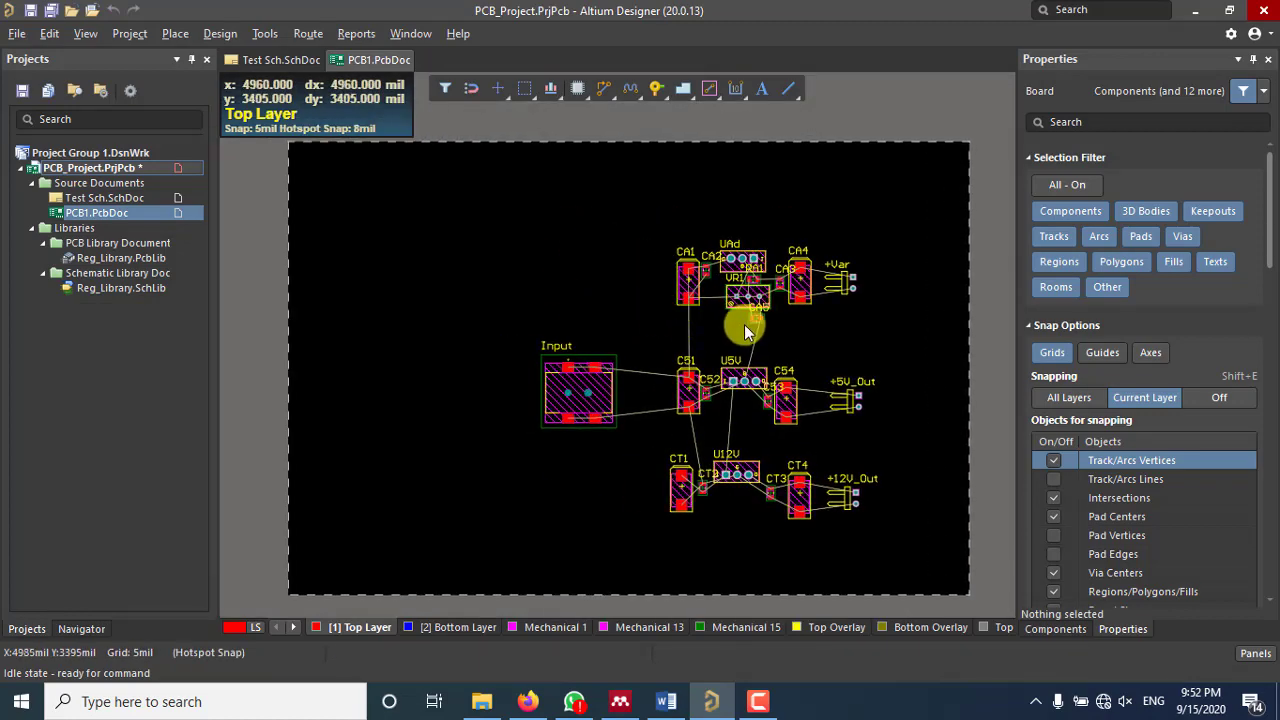
ctrl+scroll(801, 350, up, 1)
right_drag(793, 356, 761, 316)
ctrl+scroll(712, 325, up, 1)
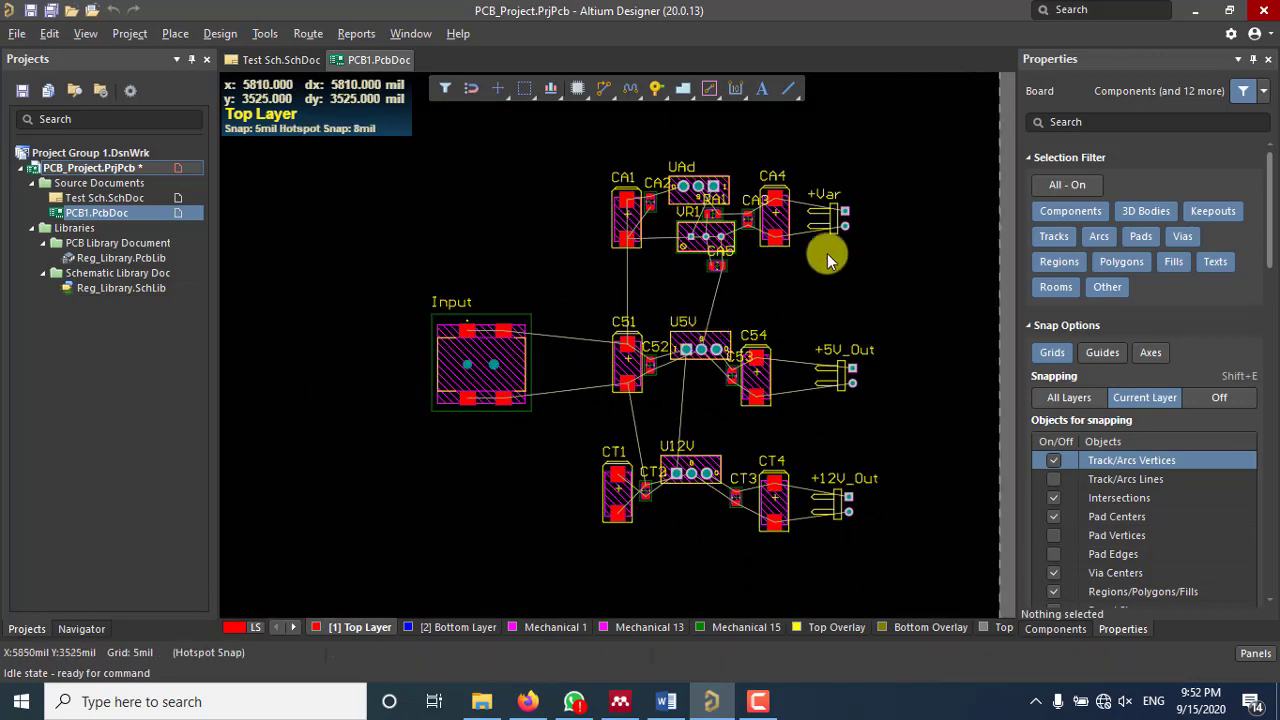
right_drag(814, 277, 778, 258)
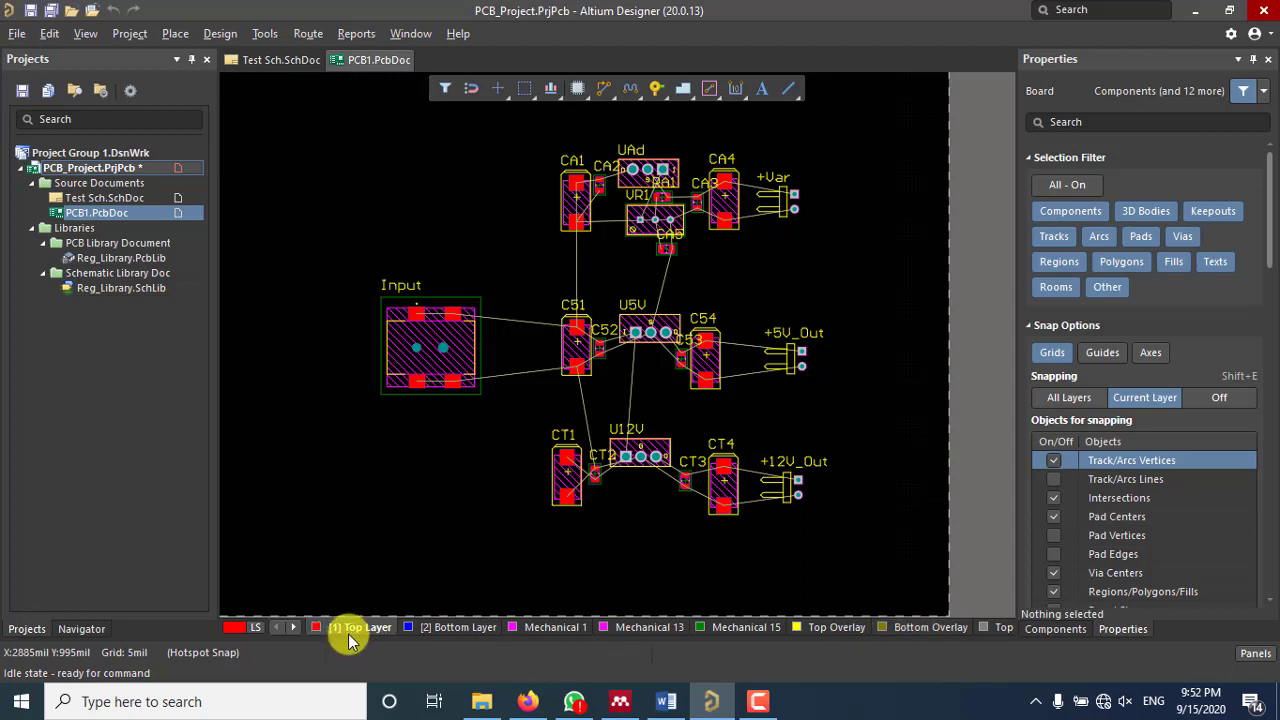
Step: Switch the active layer from Bottom Layer to Bottom Overlay
click(444, 629)
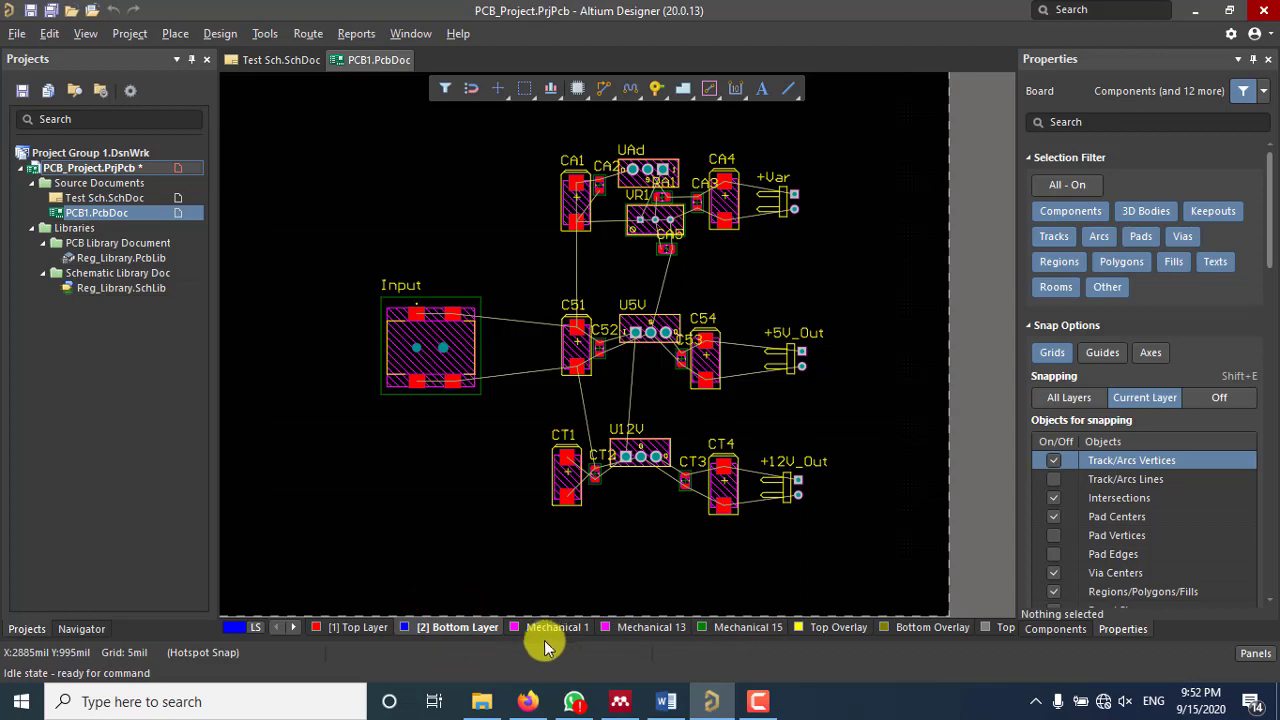
click(378, 632)
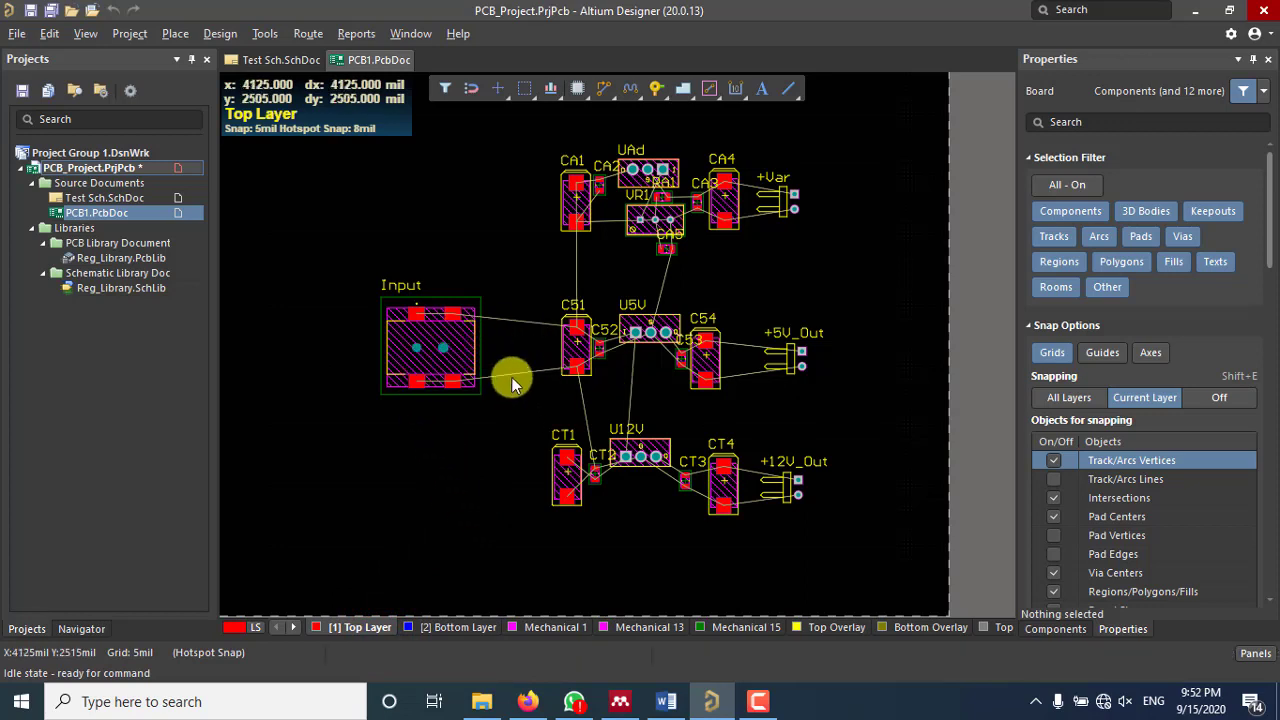
click(447, 628)
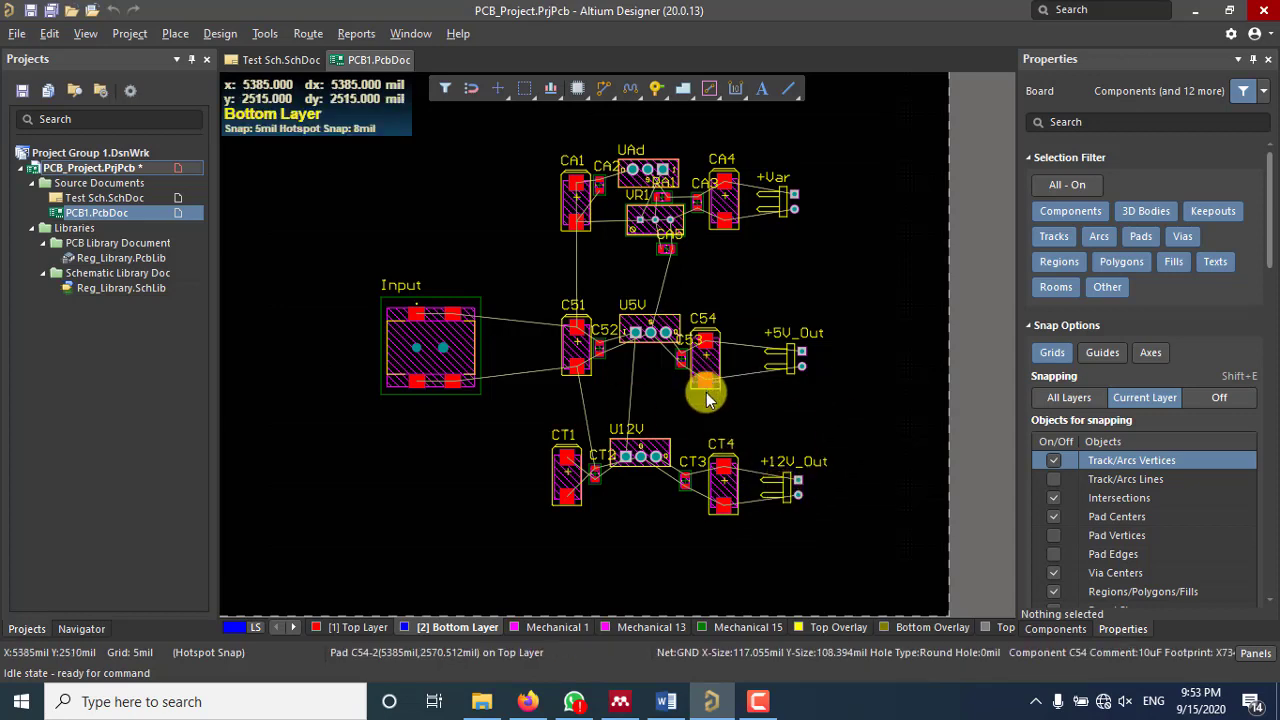
click(940, 628)
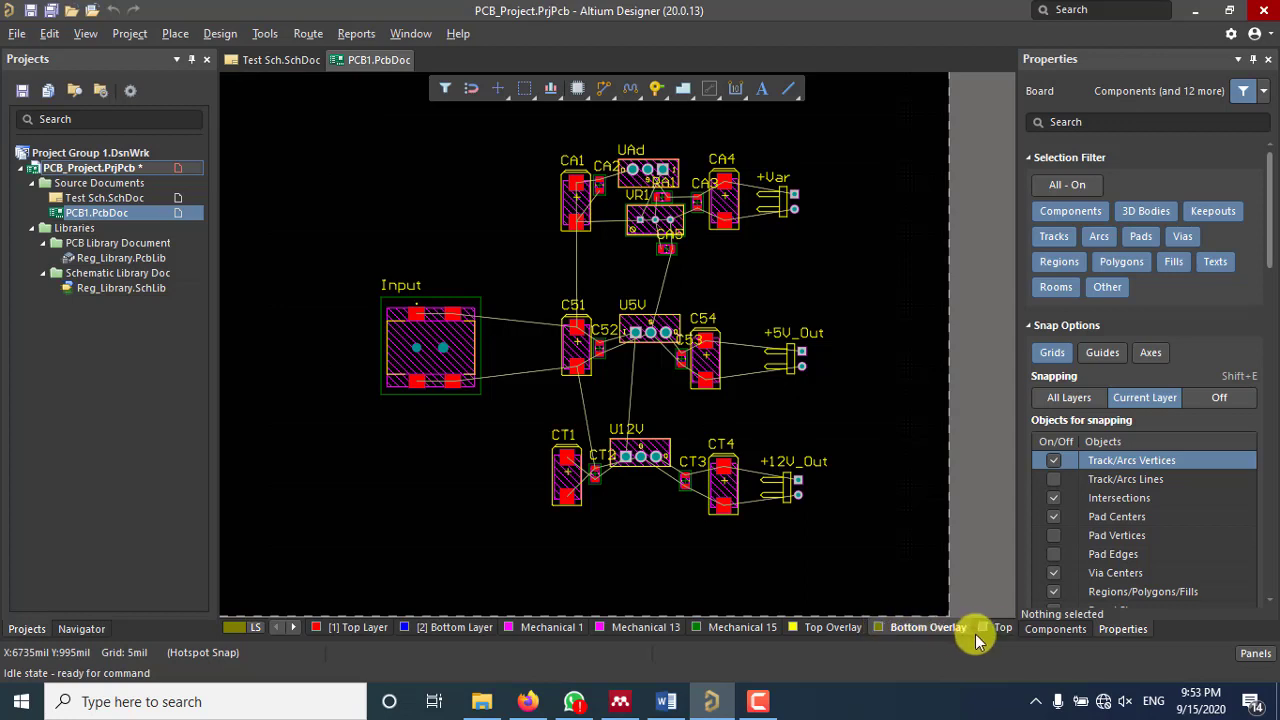
Step: Scroll the layer tabs to the end of the list and back to the start
click(295, 630)
click(295, 630)
click(295, 630)
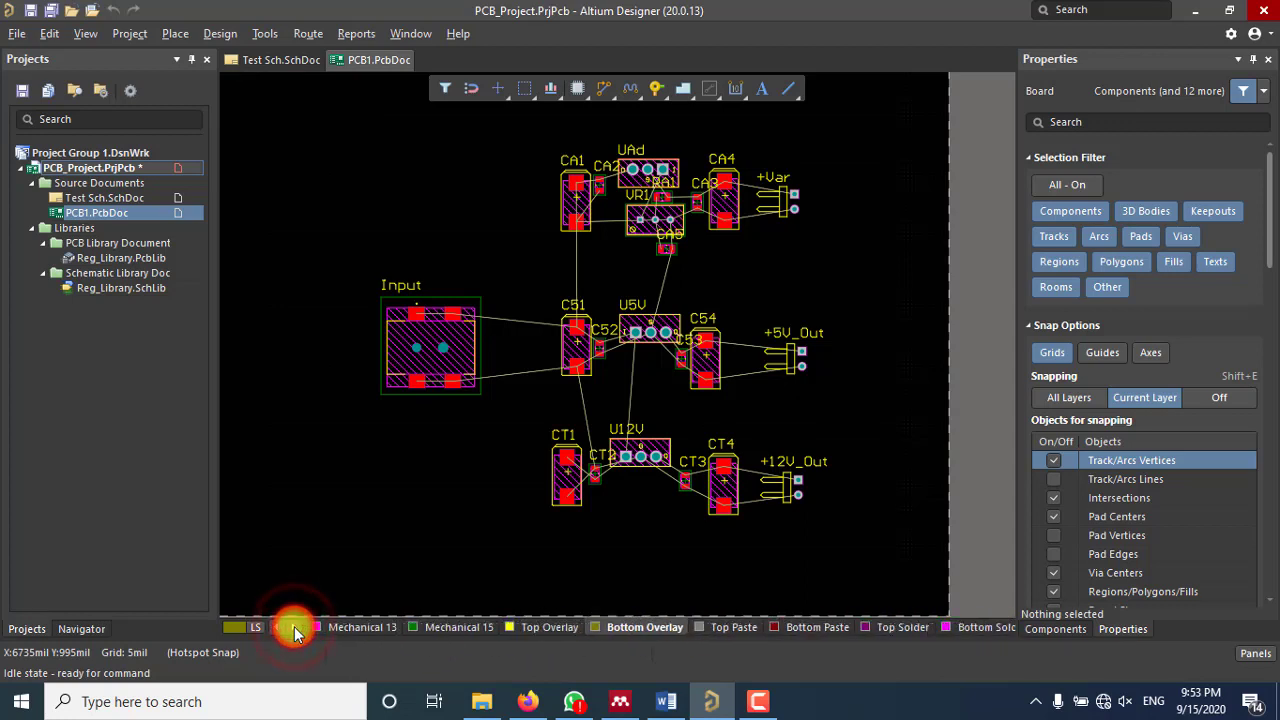
click(295, 630)
click(295, 630)
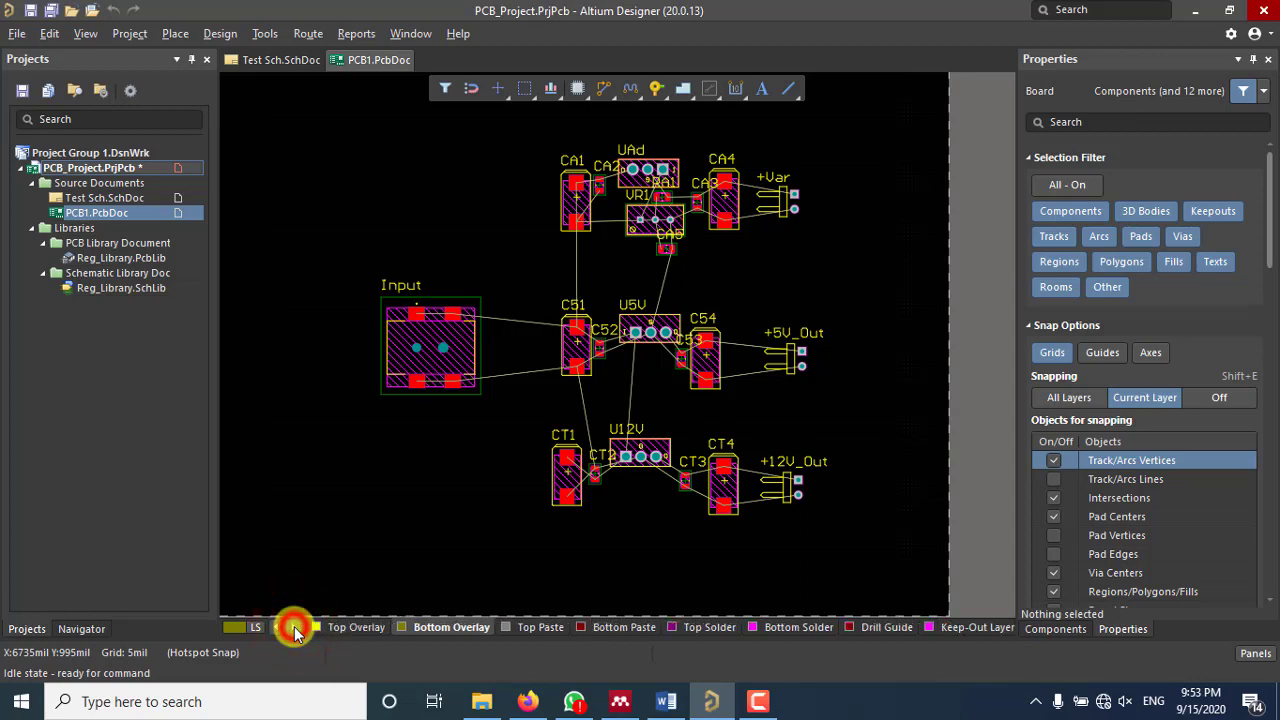
click(295, 630)
click(295, 630)
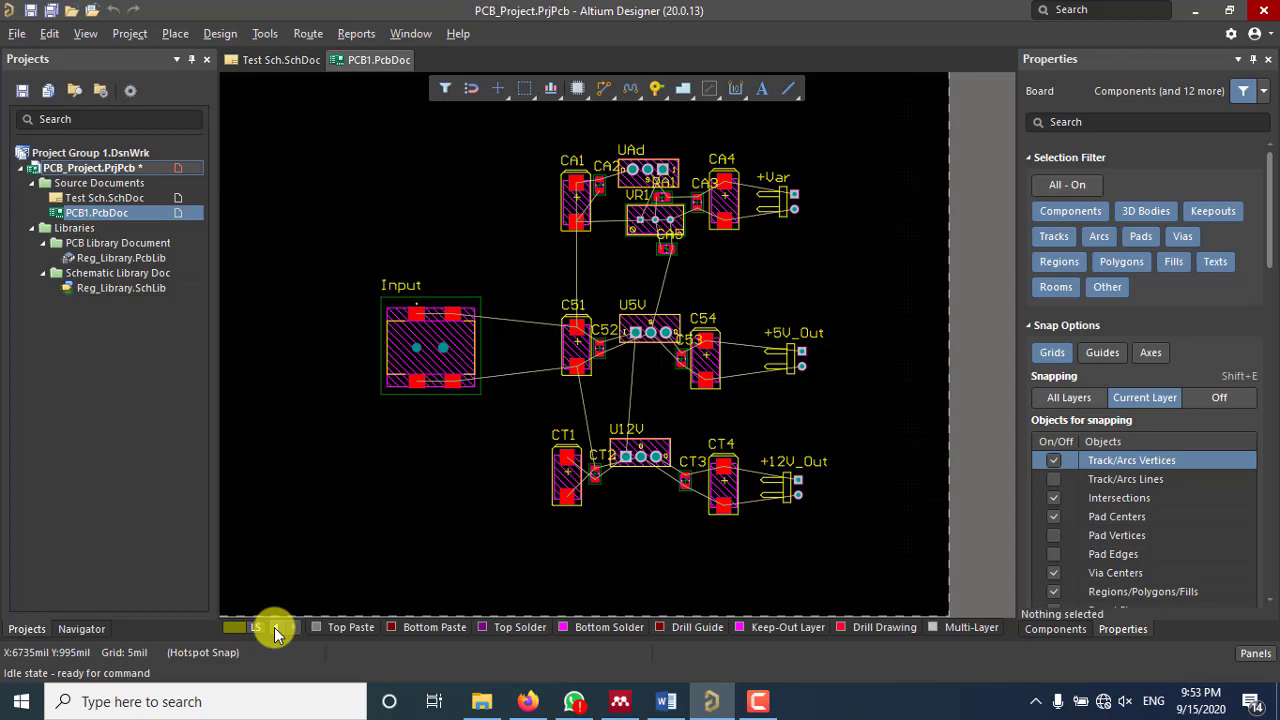
click(275, 627)
click(275, 627)
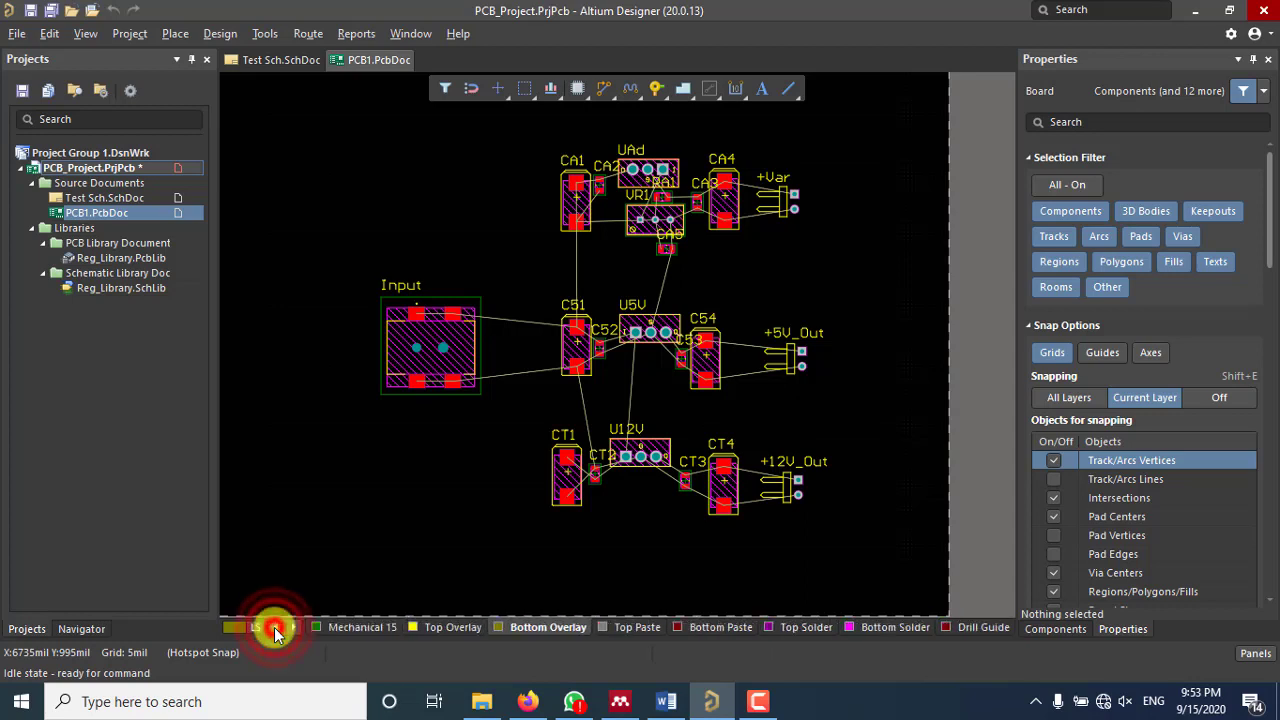
click(275, 627)
click(275, 627)
click(275, 627)
click(275, 627)
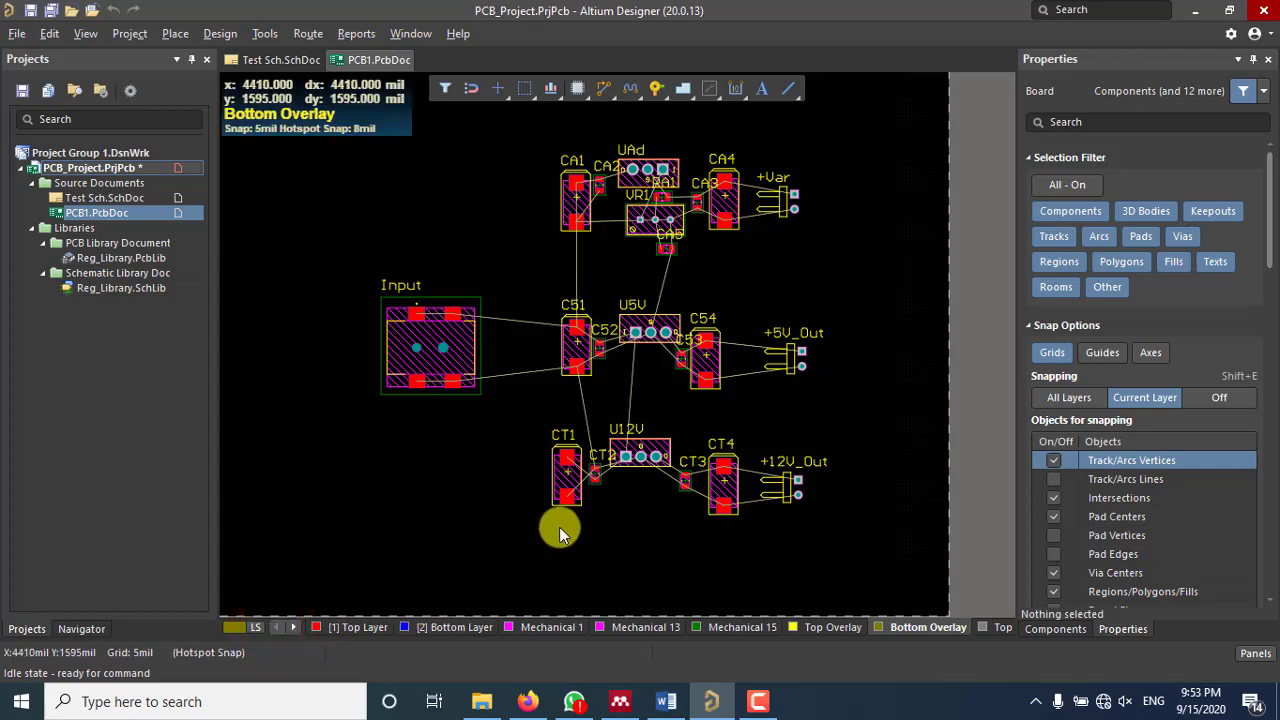
ctrl+scroll(559, 527, down, 2)
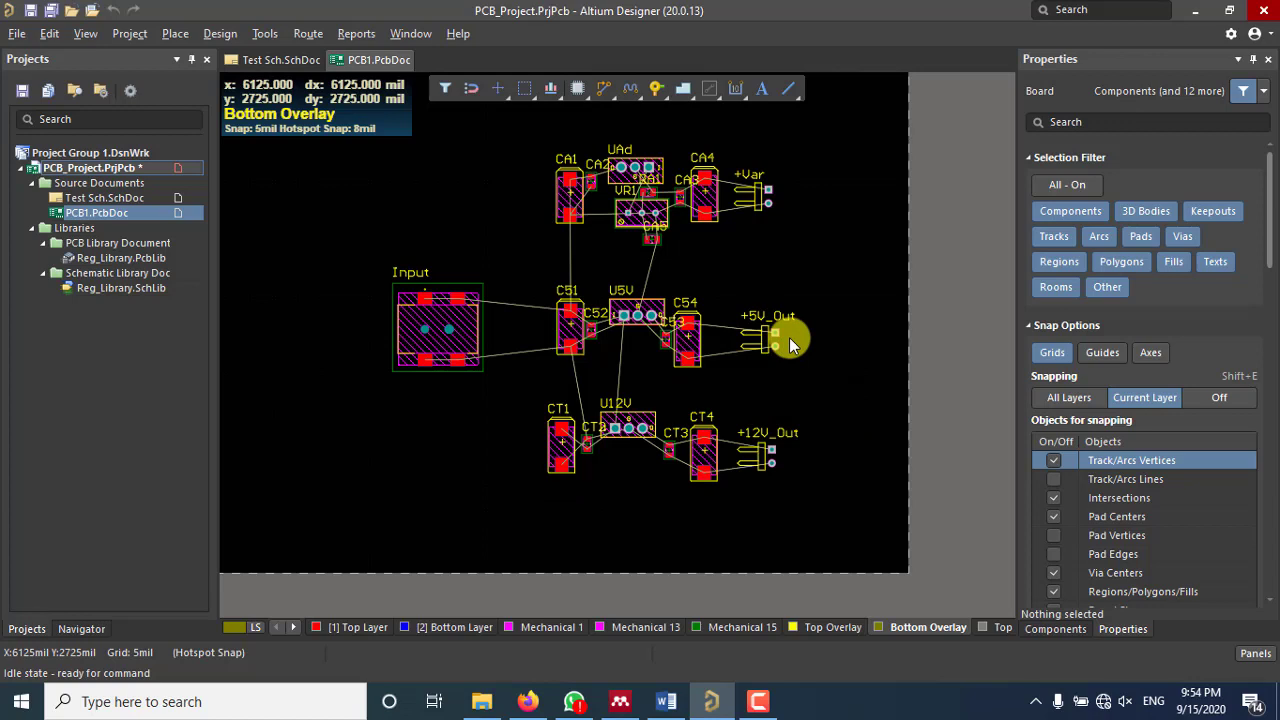
Step: Open View Configuration with L and hide all Mechanical layers
key(l)
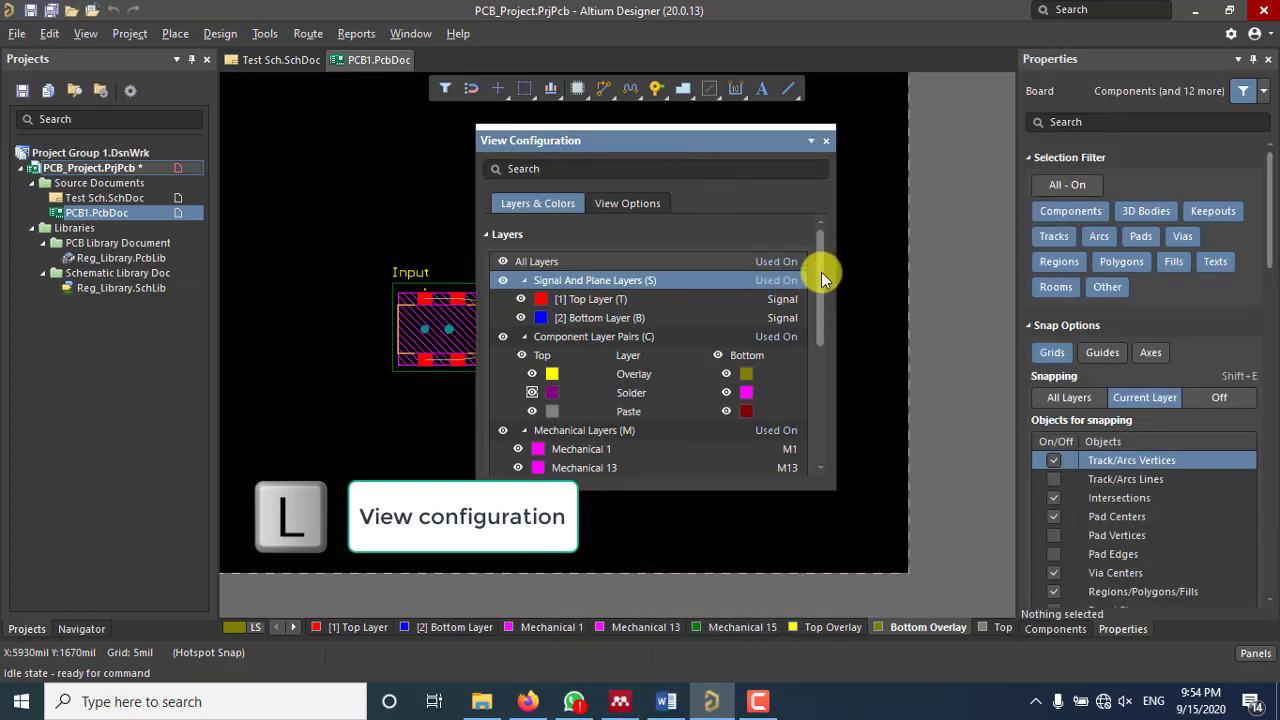
mouse_move(817, 266)
mouse_down()
mouse_move(812, 405)
mouse_move(816, 277)
mouse_up()
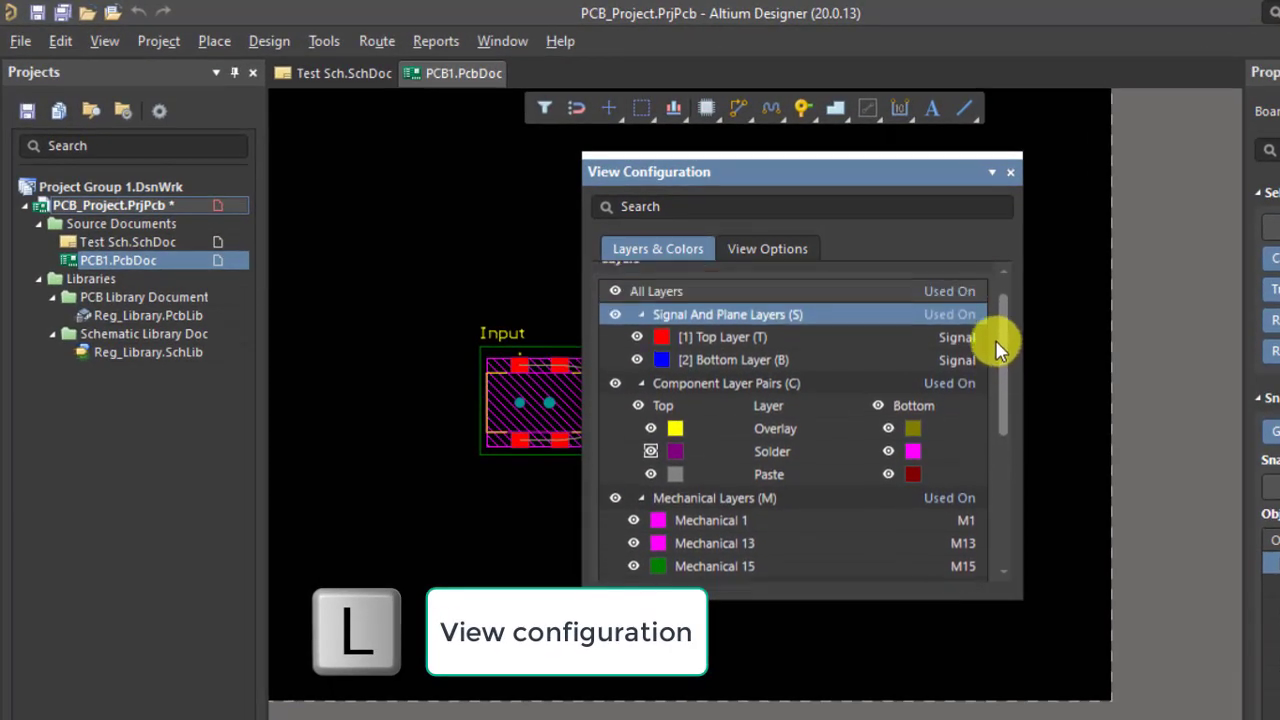
drag(995, 340, 995, 336)
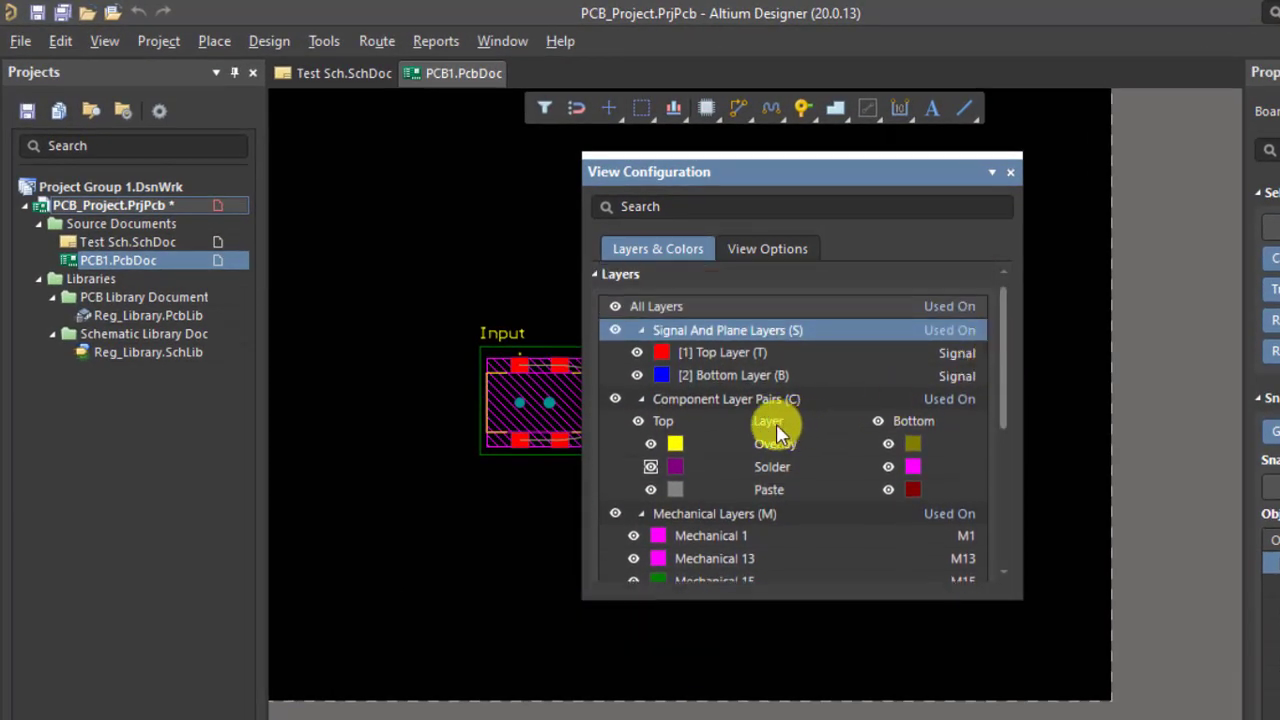
scroll(776, 423, down, 2)
scroll(781, 427, down, 4)
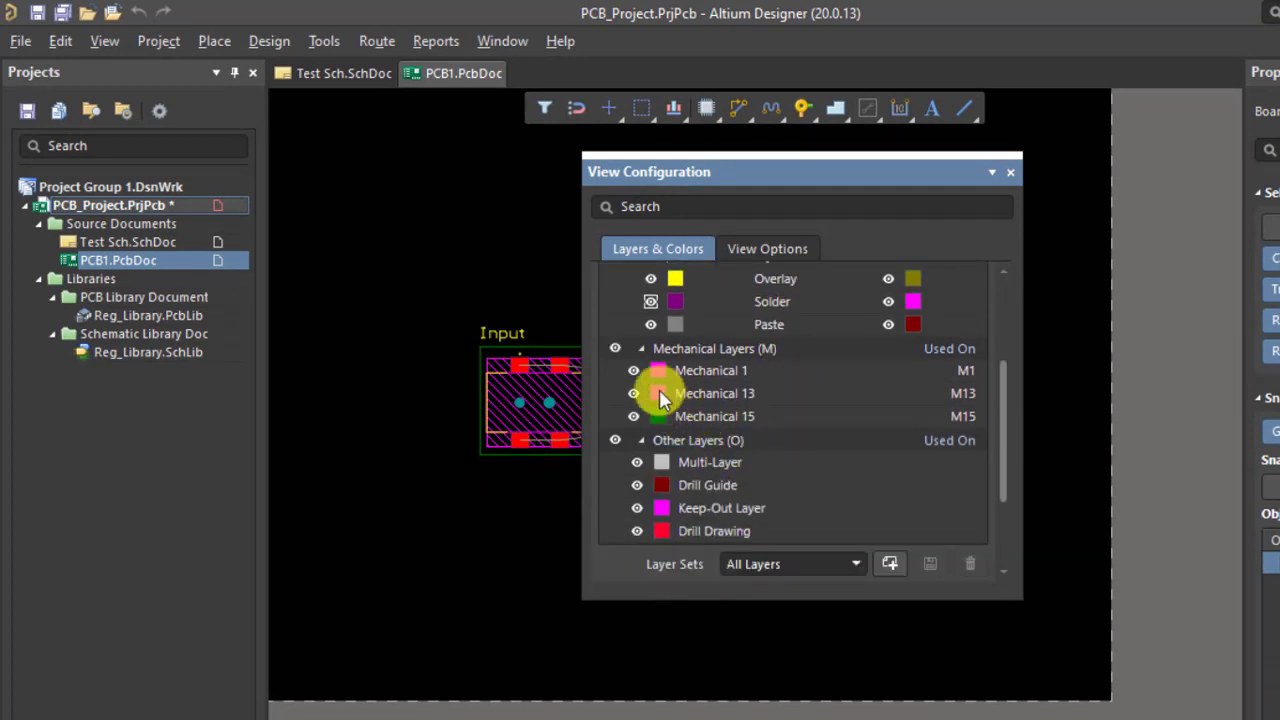
click(615, 348)
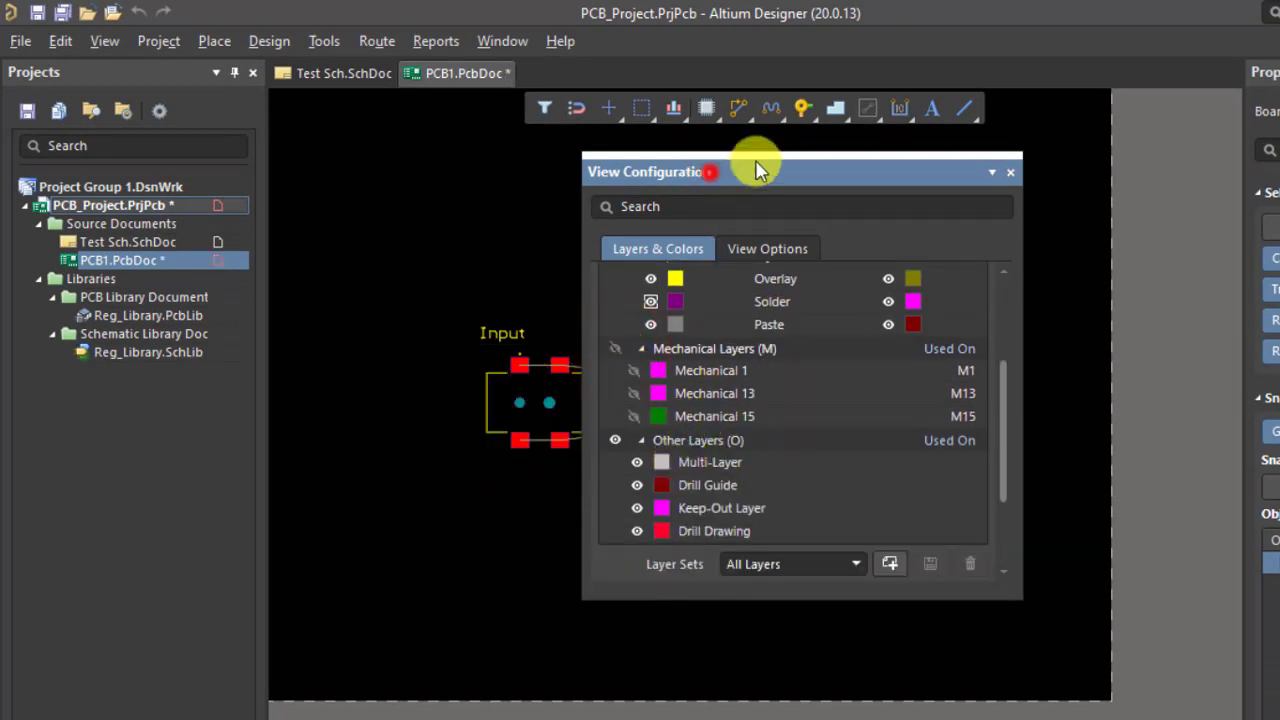
Step: Hide the Other layers and all Component layer pairs
drag(743, 166, 907, 129)
scroll(826, 428, down, 3)
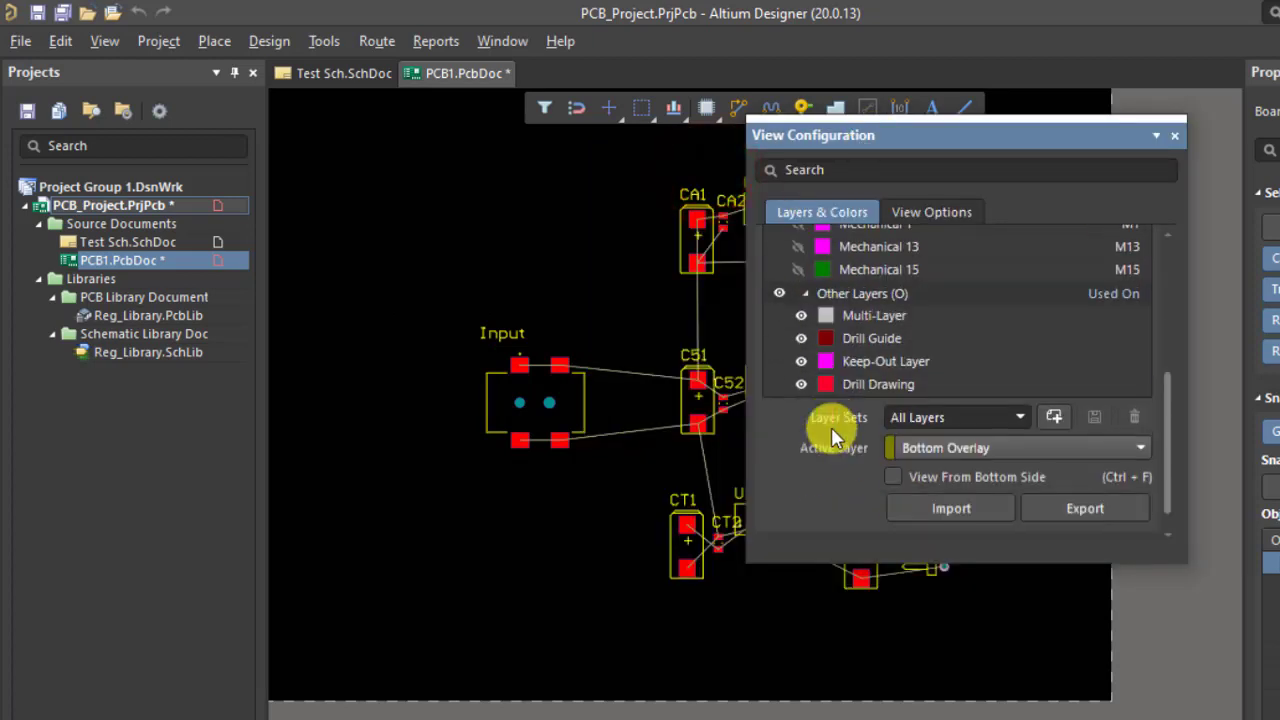
scroll(1000, 350, up, 1)
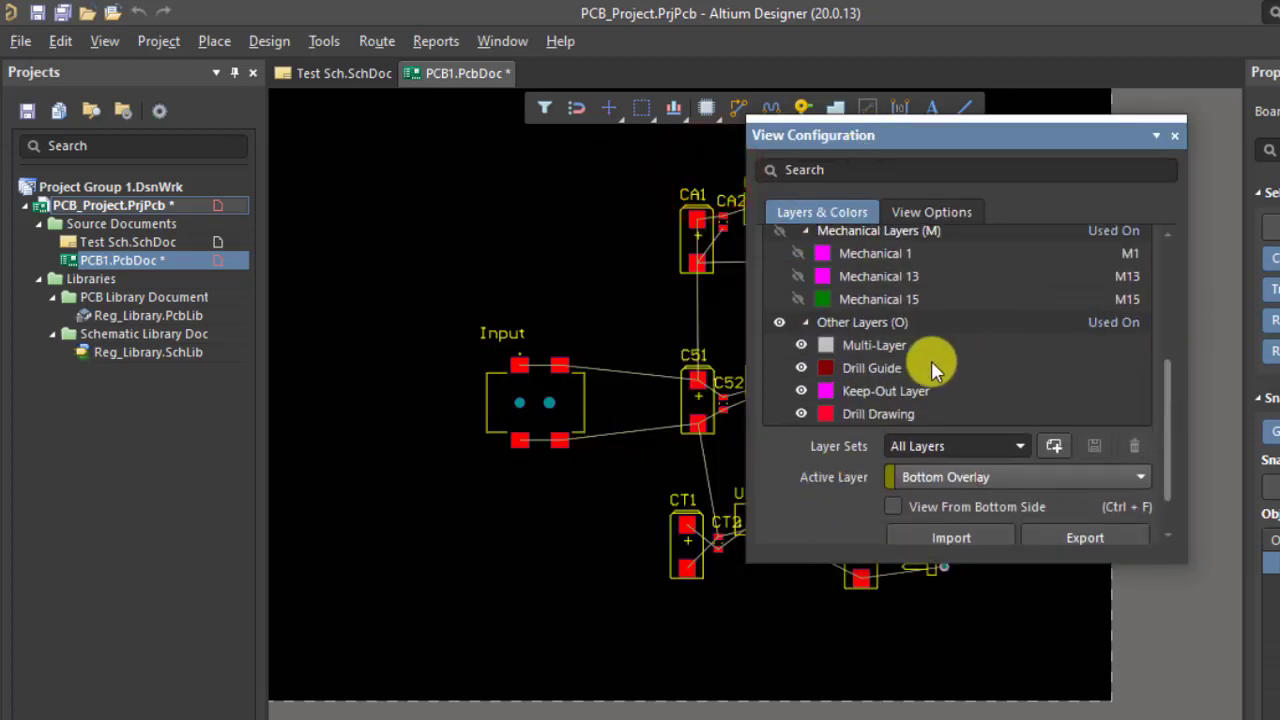
click(779, 322)
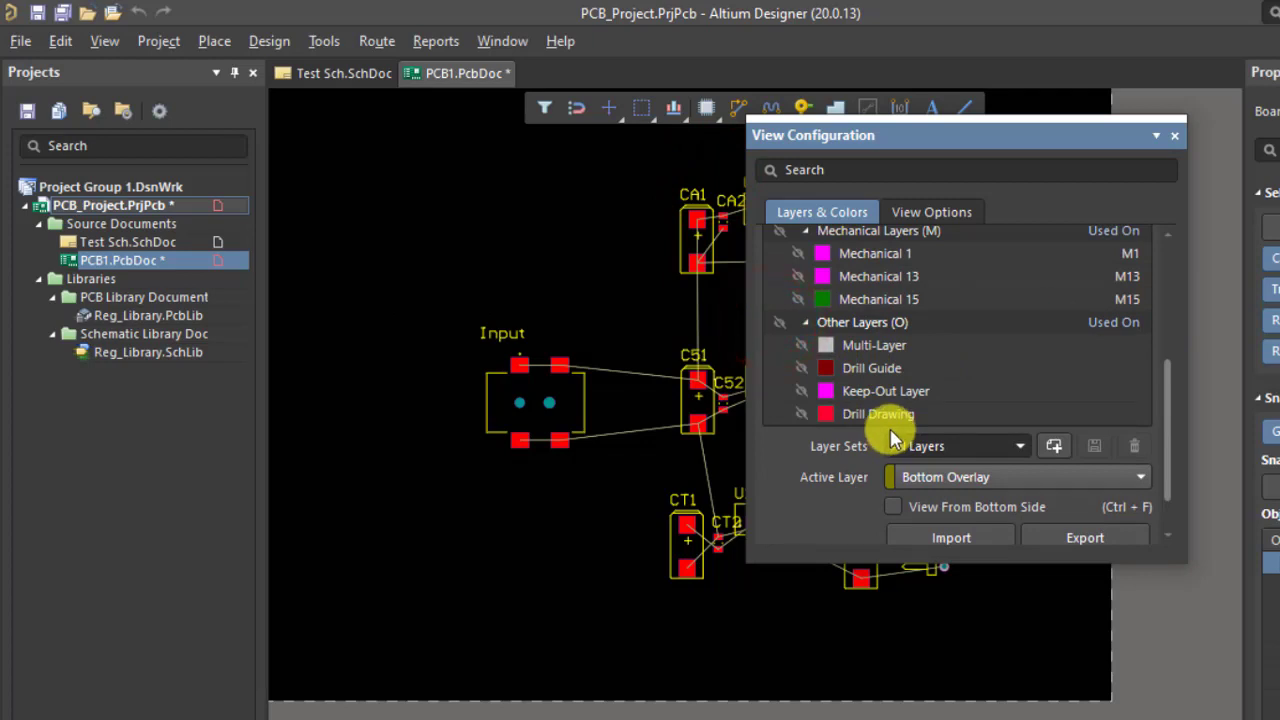
scroll(1112, 376, up, 5)
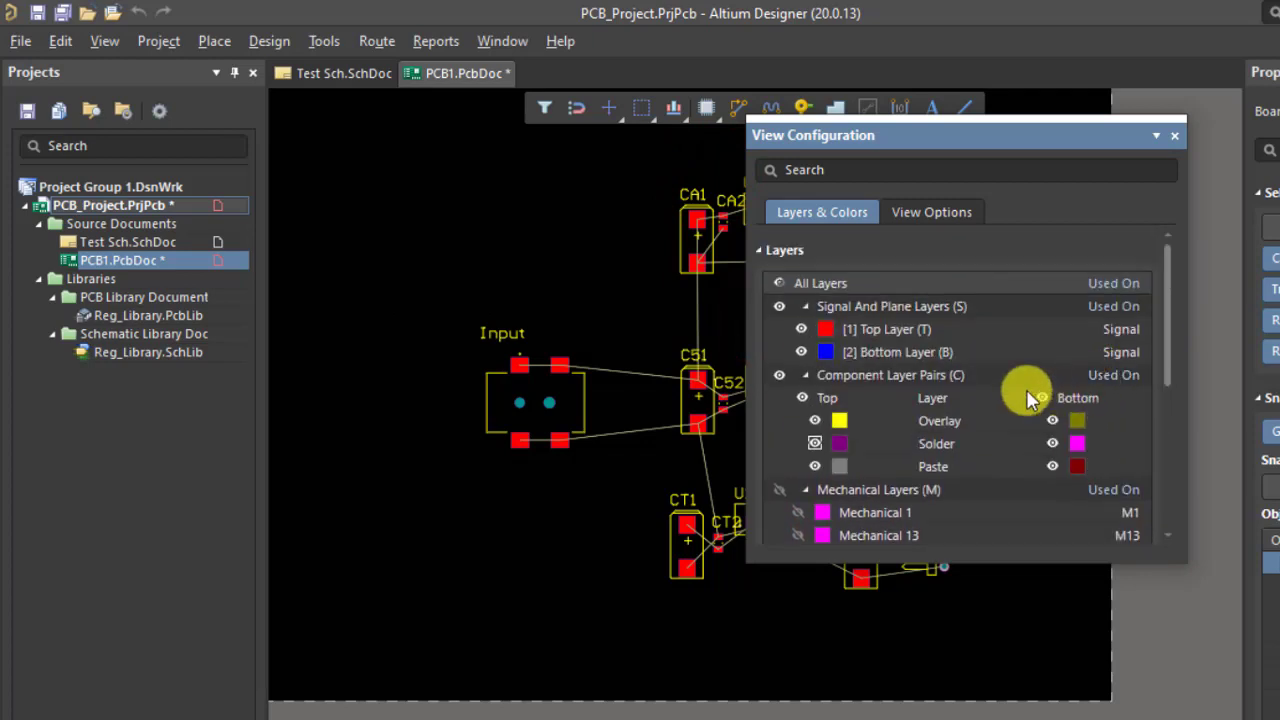
scroll(1029, 423, down, 2)
scroll(1029, 423, up, 1)
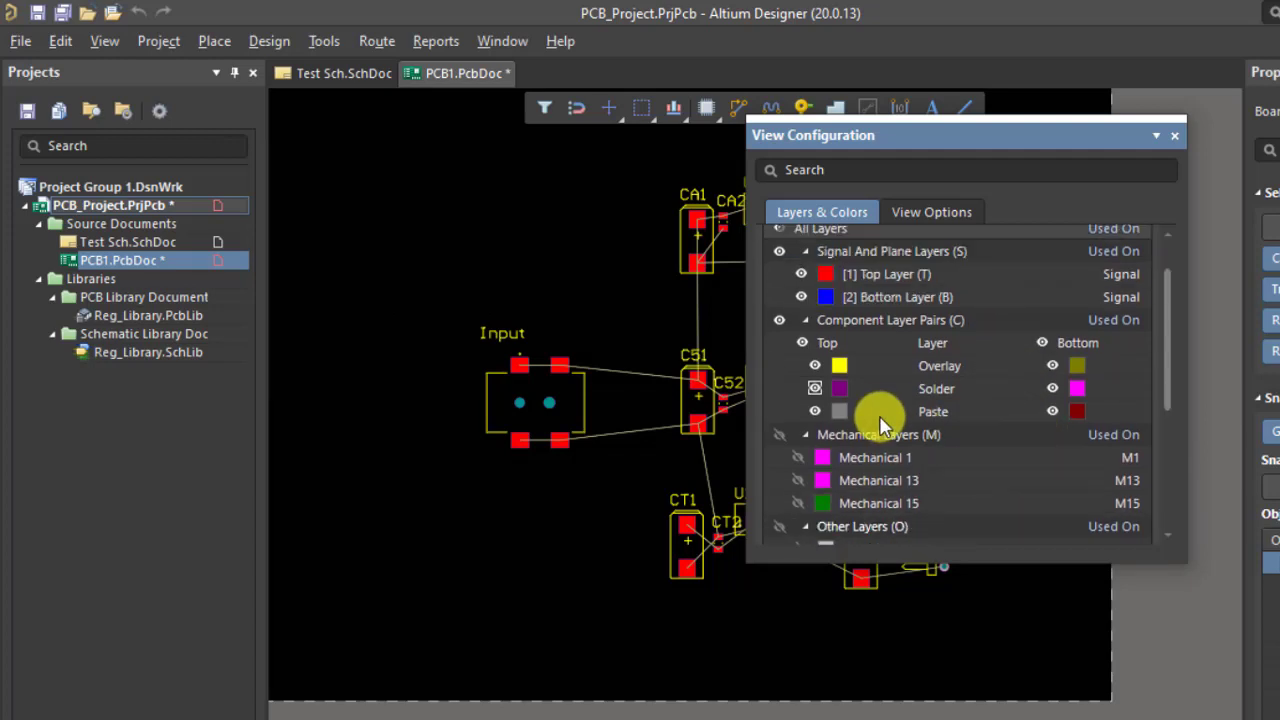
click(779, 320)
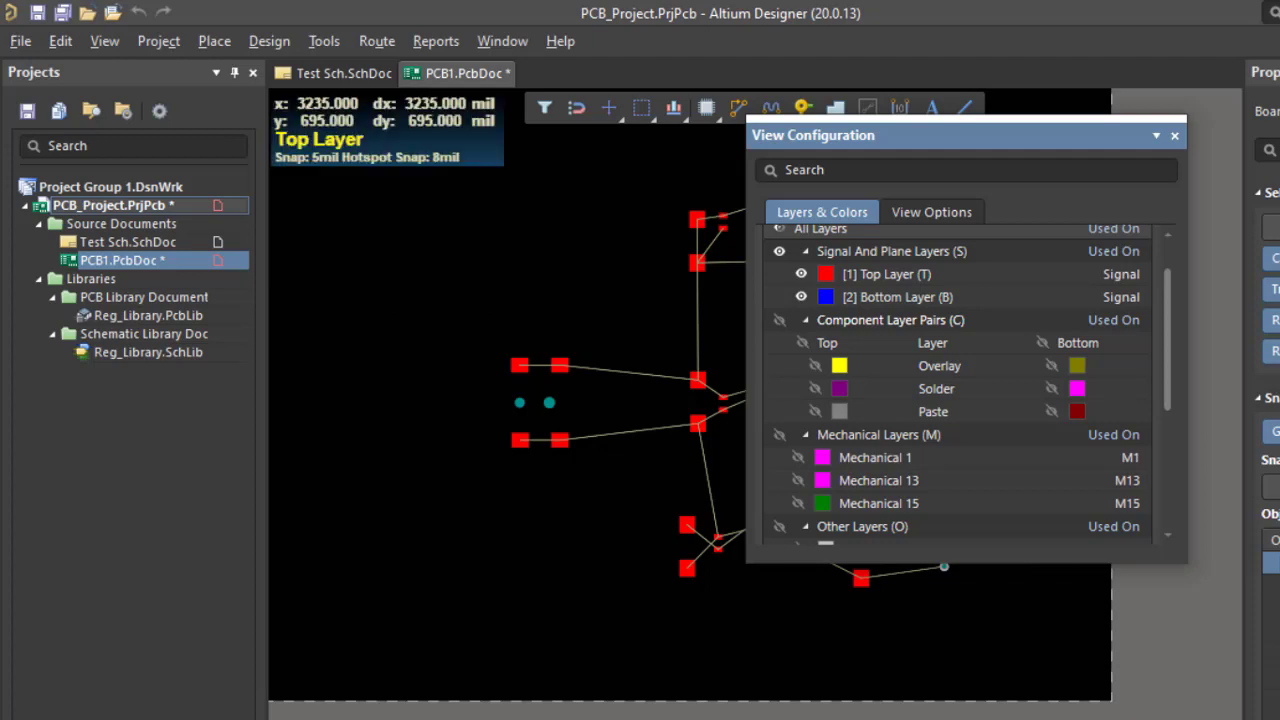
Step: Show Top Overlay, Bottom Overlay, Top Solder and Bottom Solder layers again
click(814, 366)
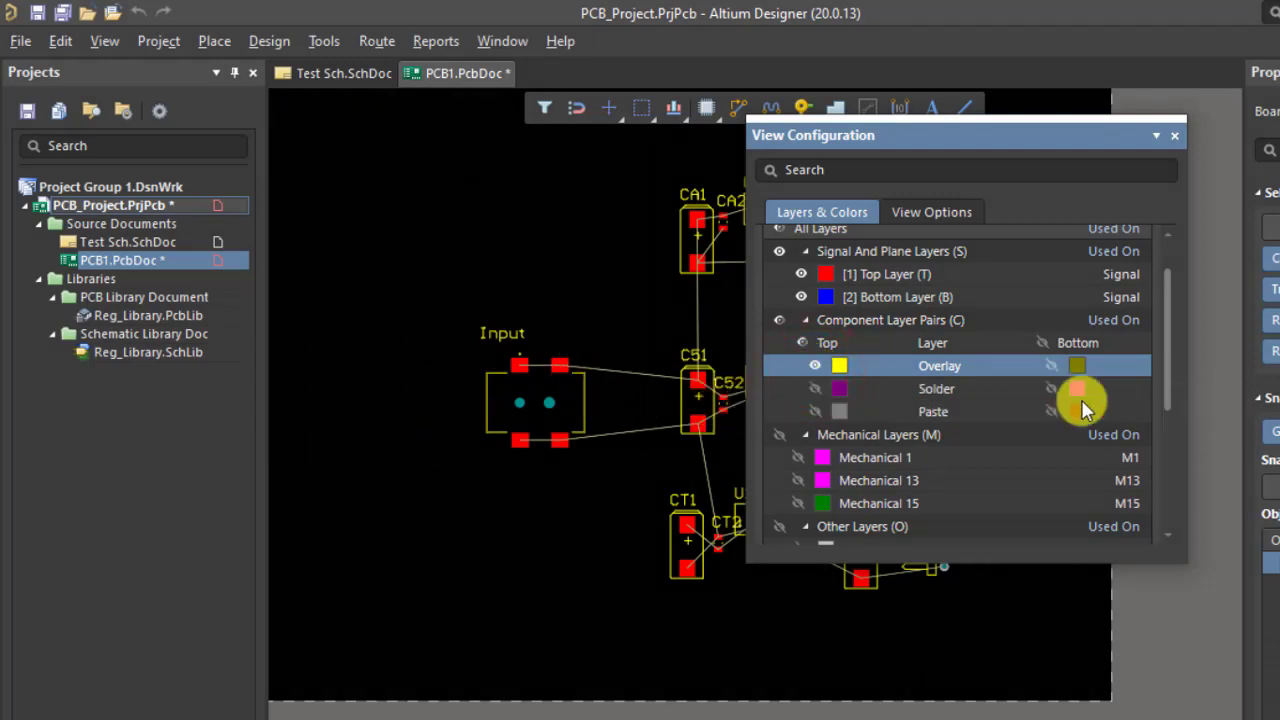
click(1050, 365)
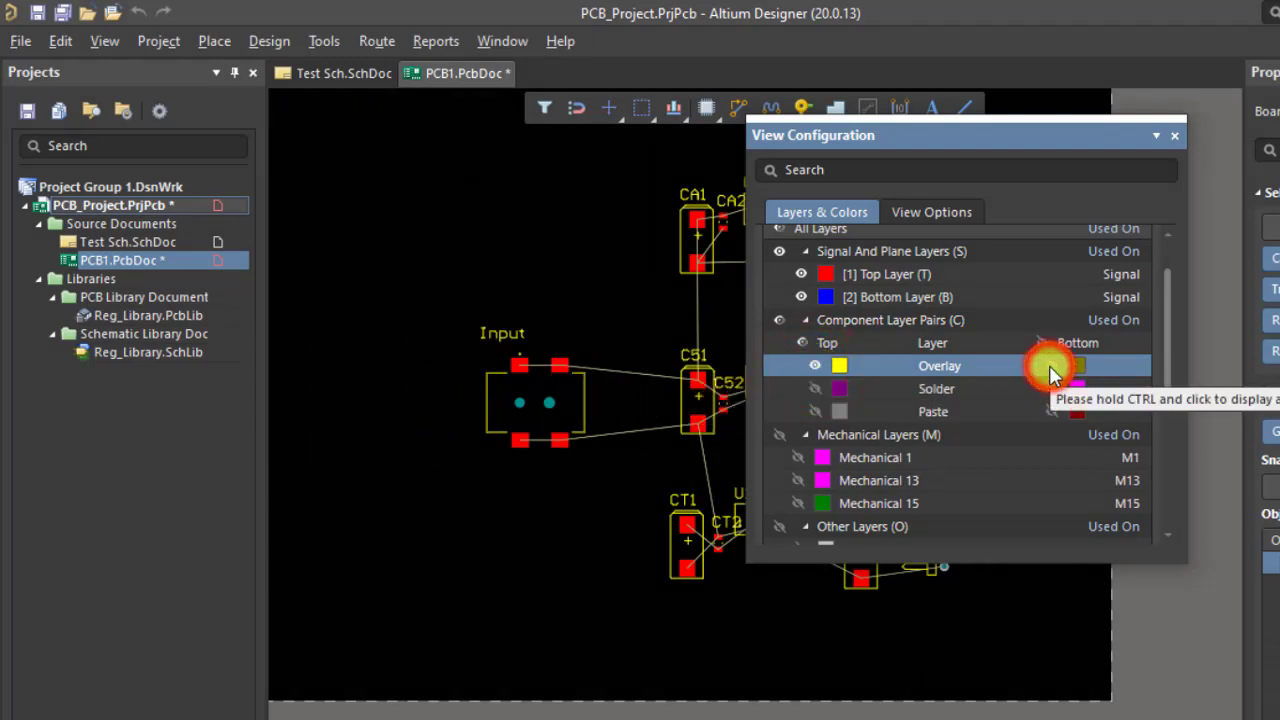
click(814, 389)
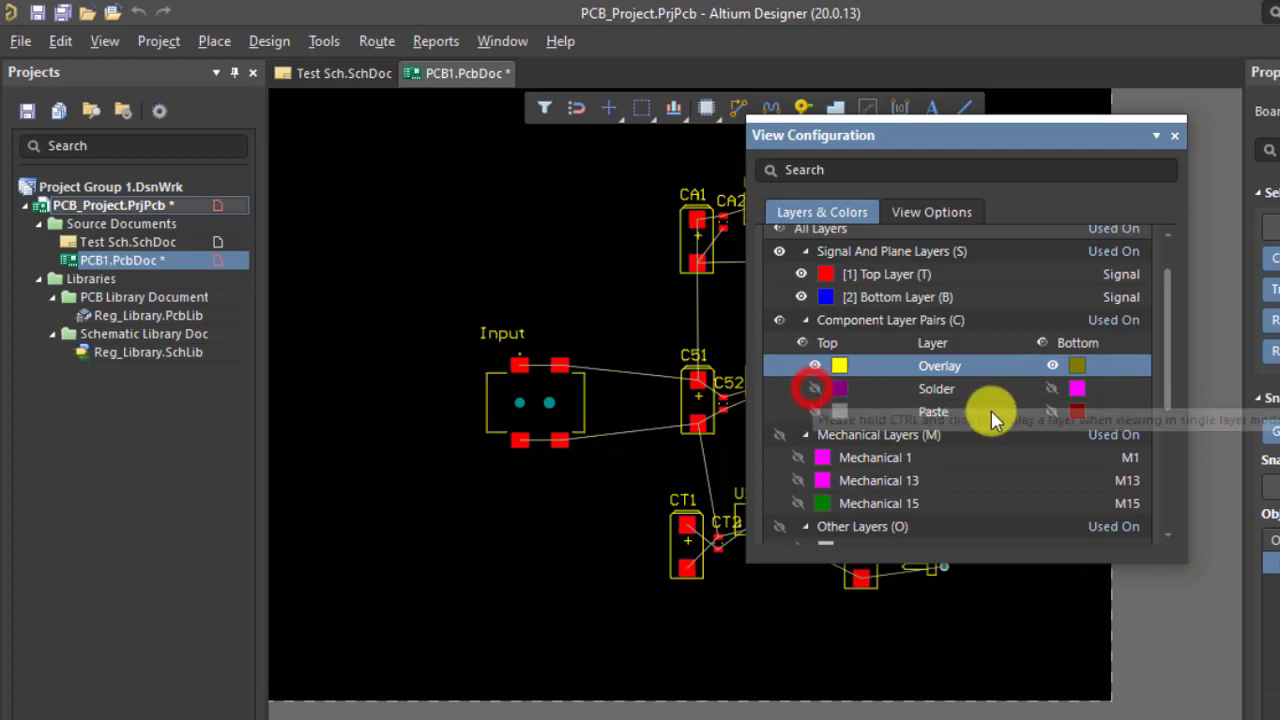
click(1052, 389)
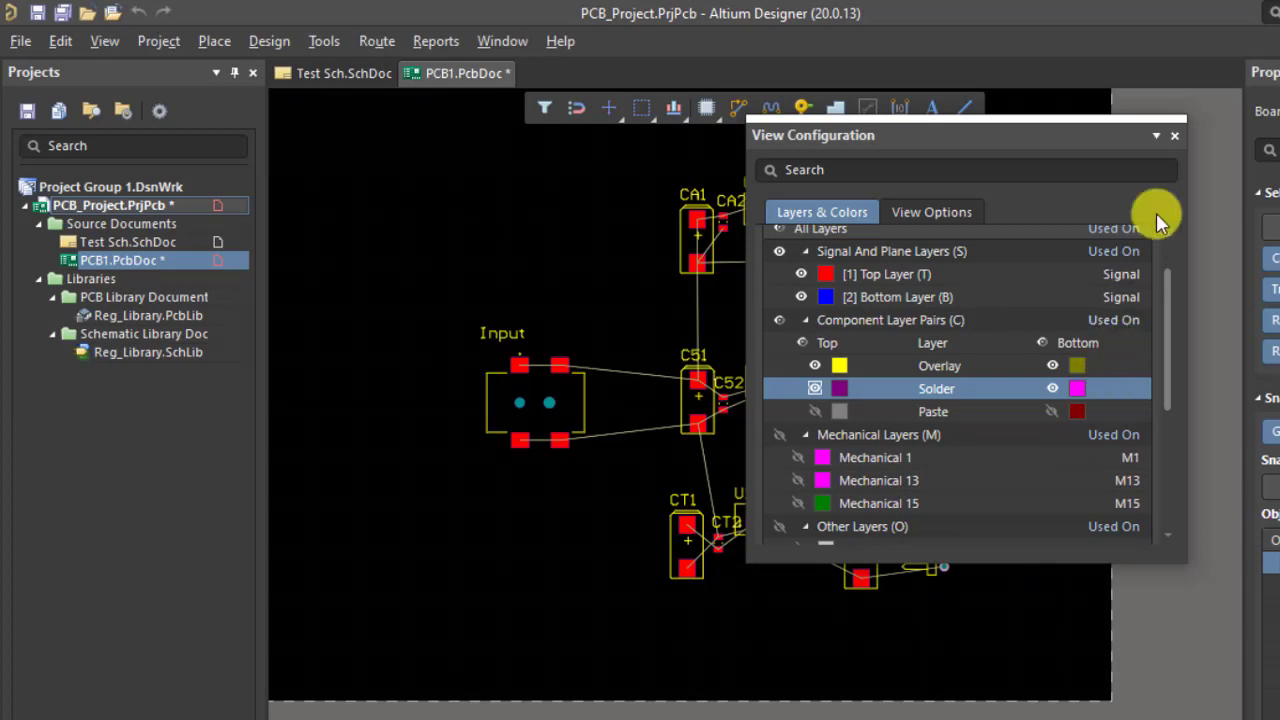
Step: Close View Configuration, reopen it with L to verify the layers, and close it
click(1176, 137)
click(1025, 266)
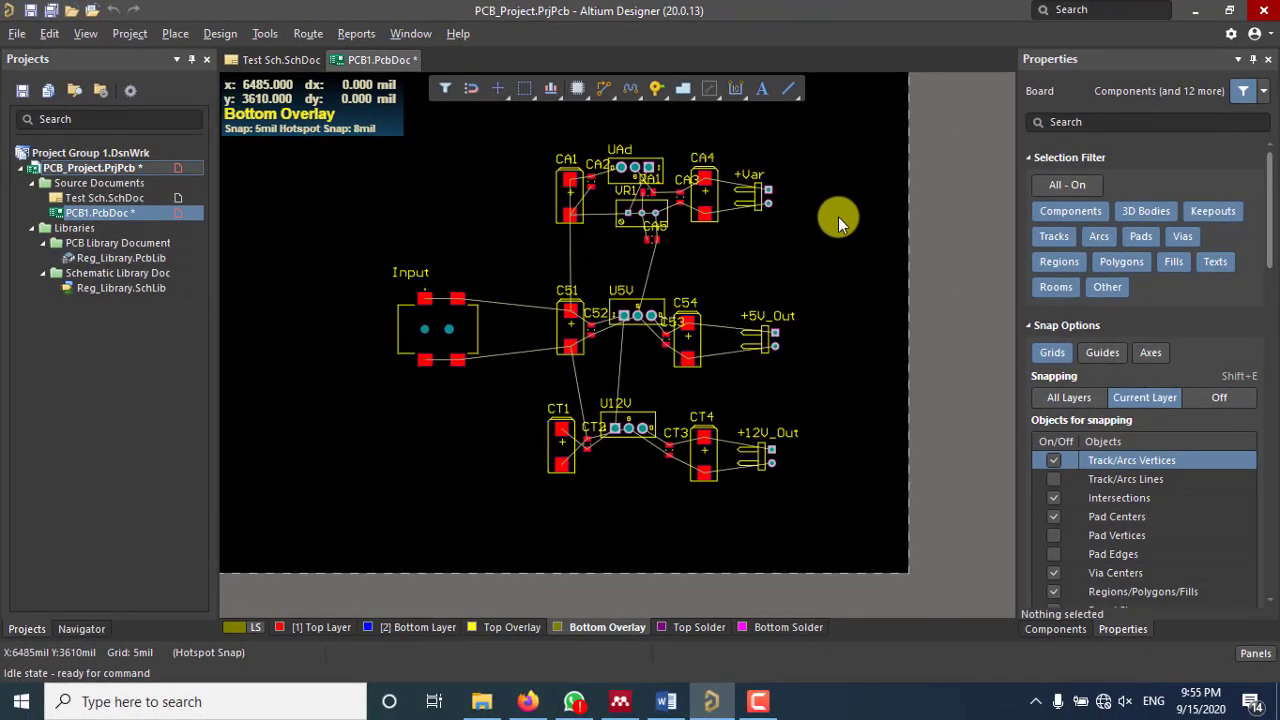
key(l)
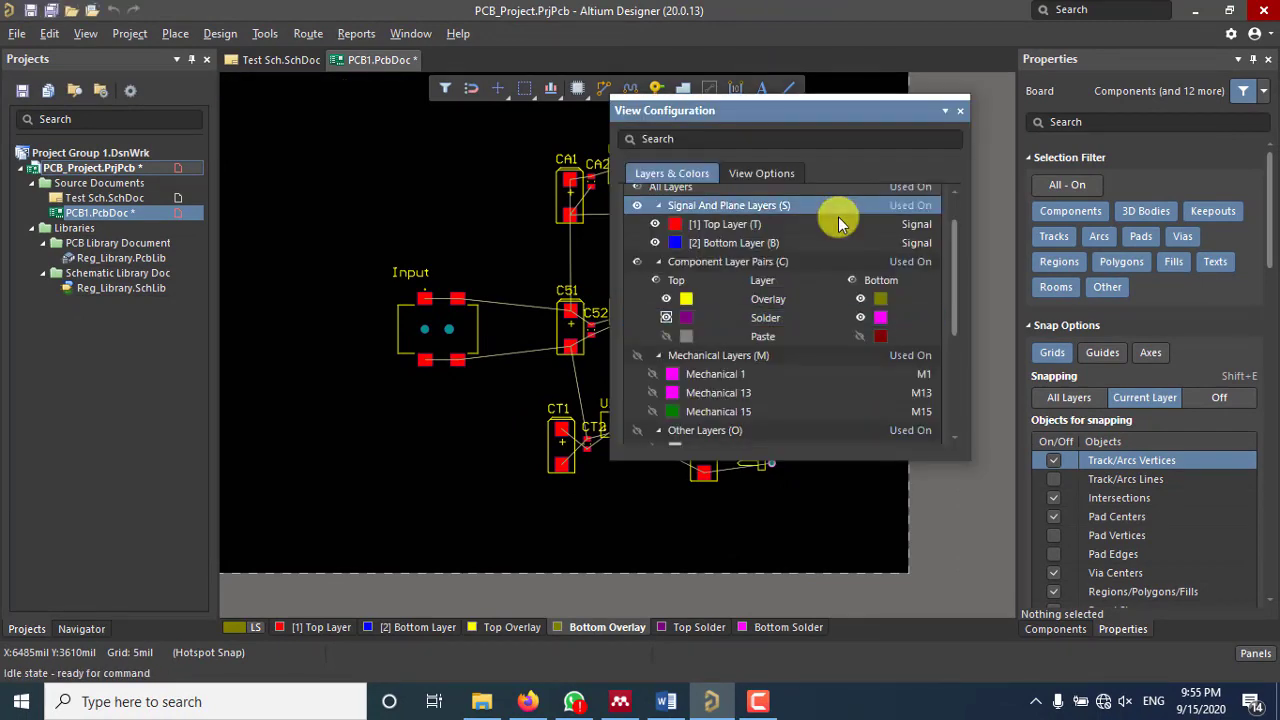
click(960, 110)
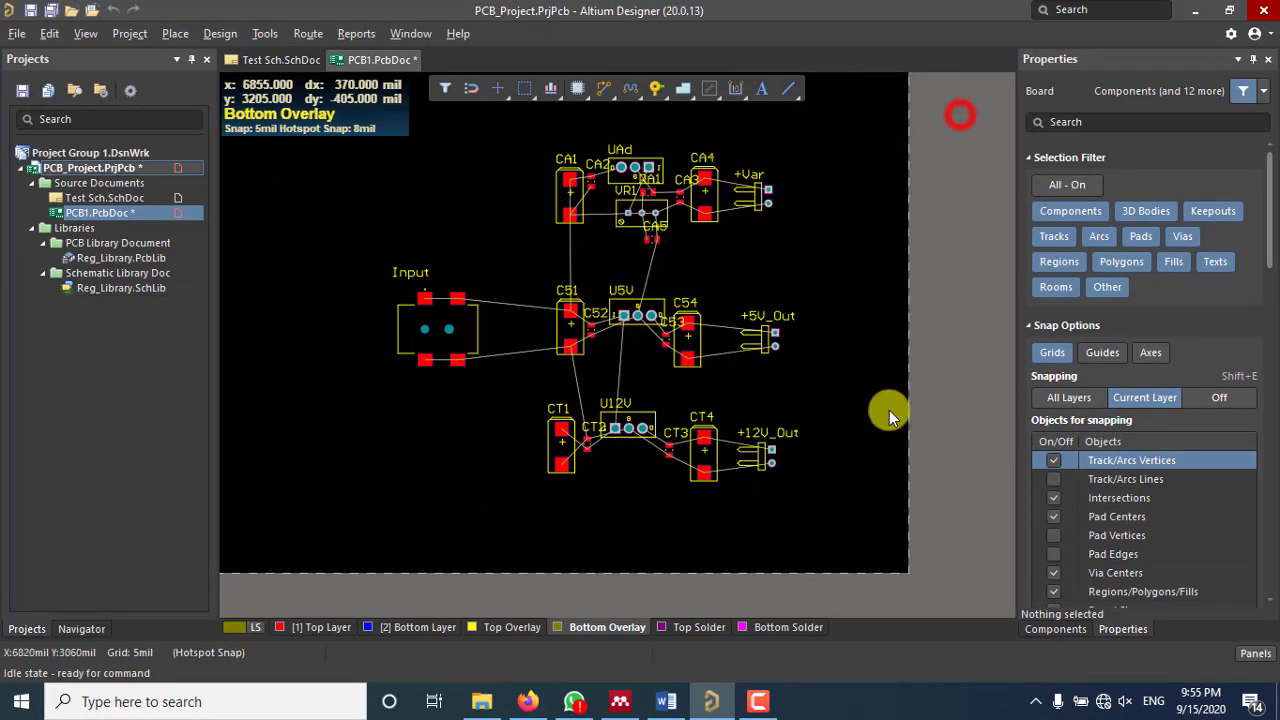
right_click(788, 630)
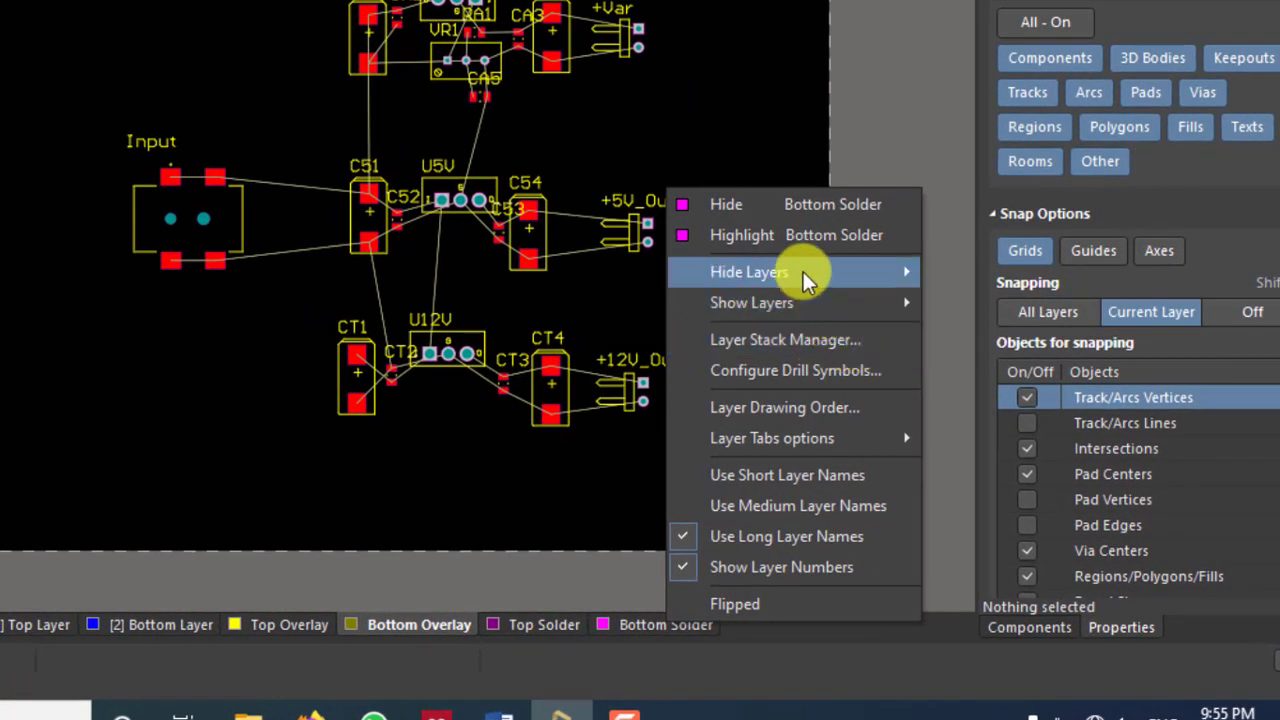
click(754, 204)
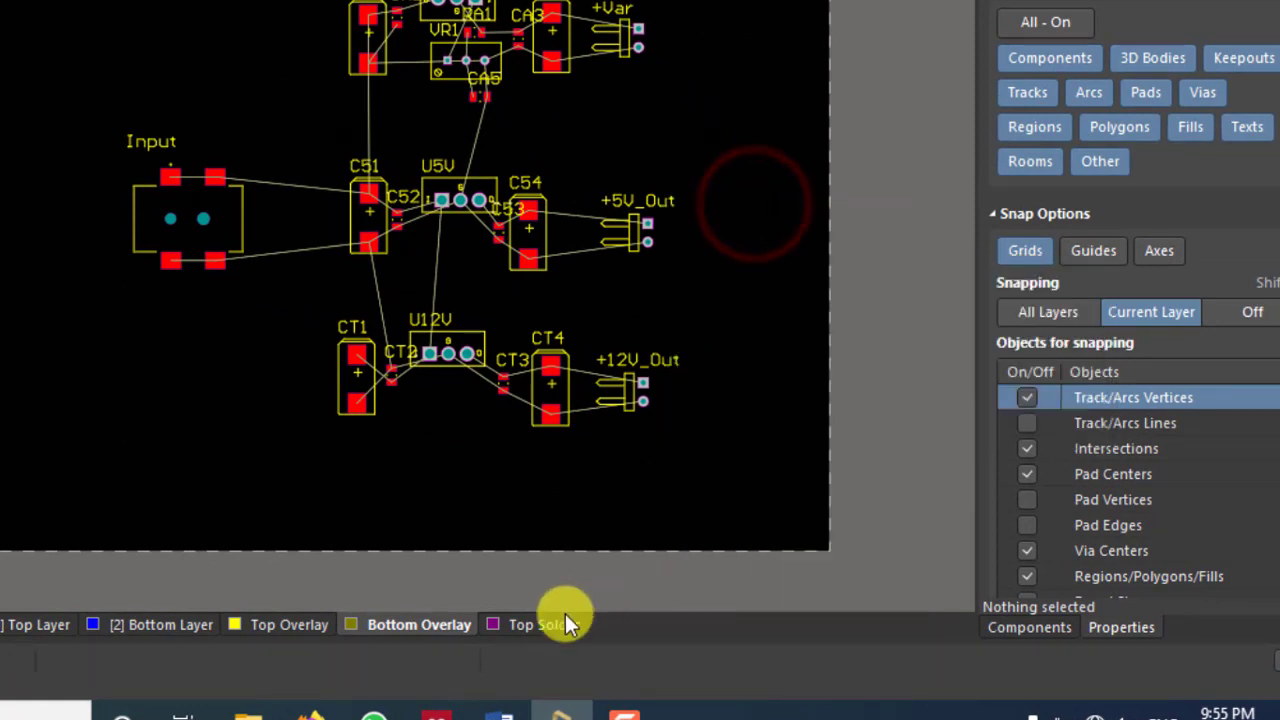
right_click(539, 625)
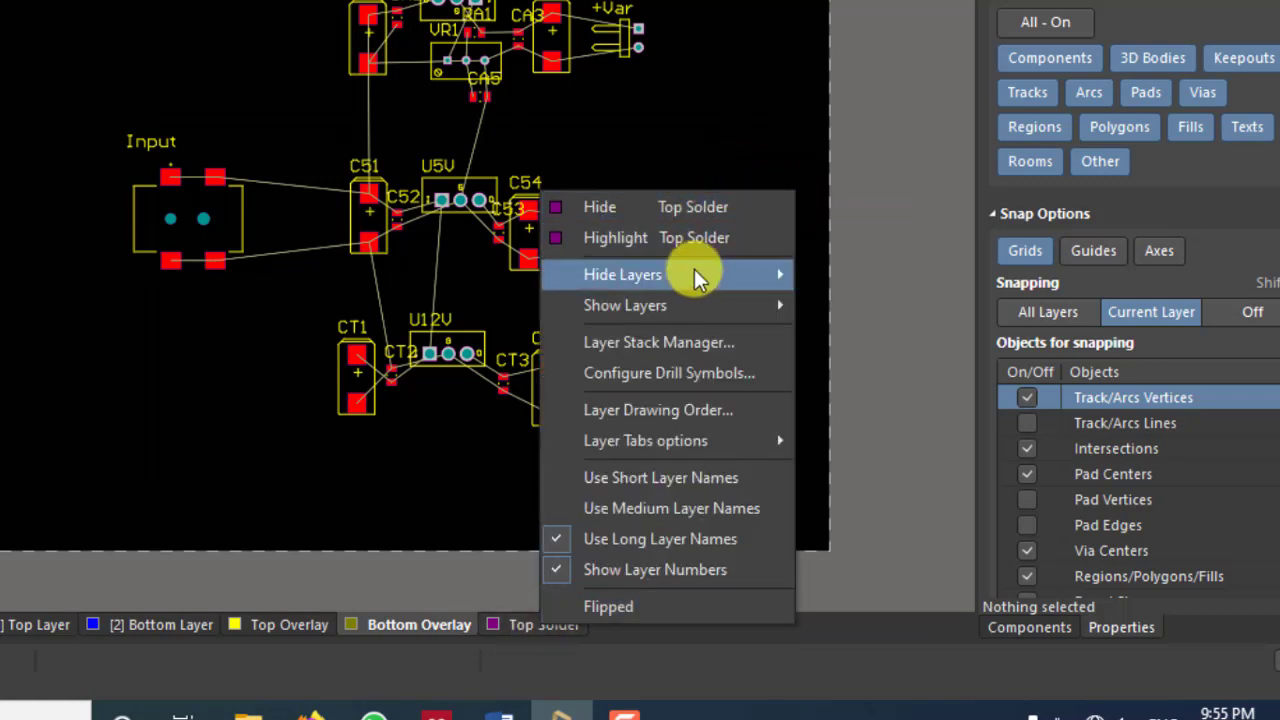
mouse_move(678, 306)
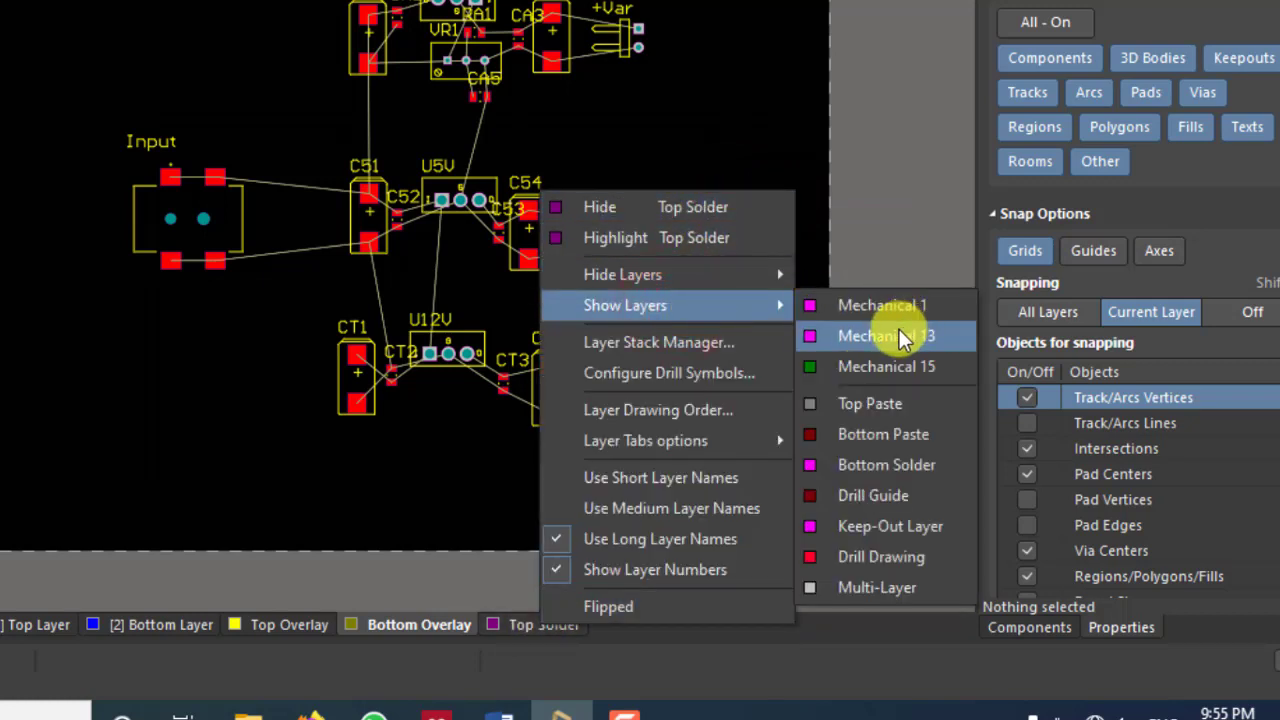
click(901, 468)
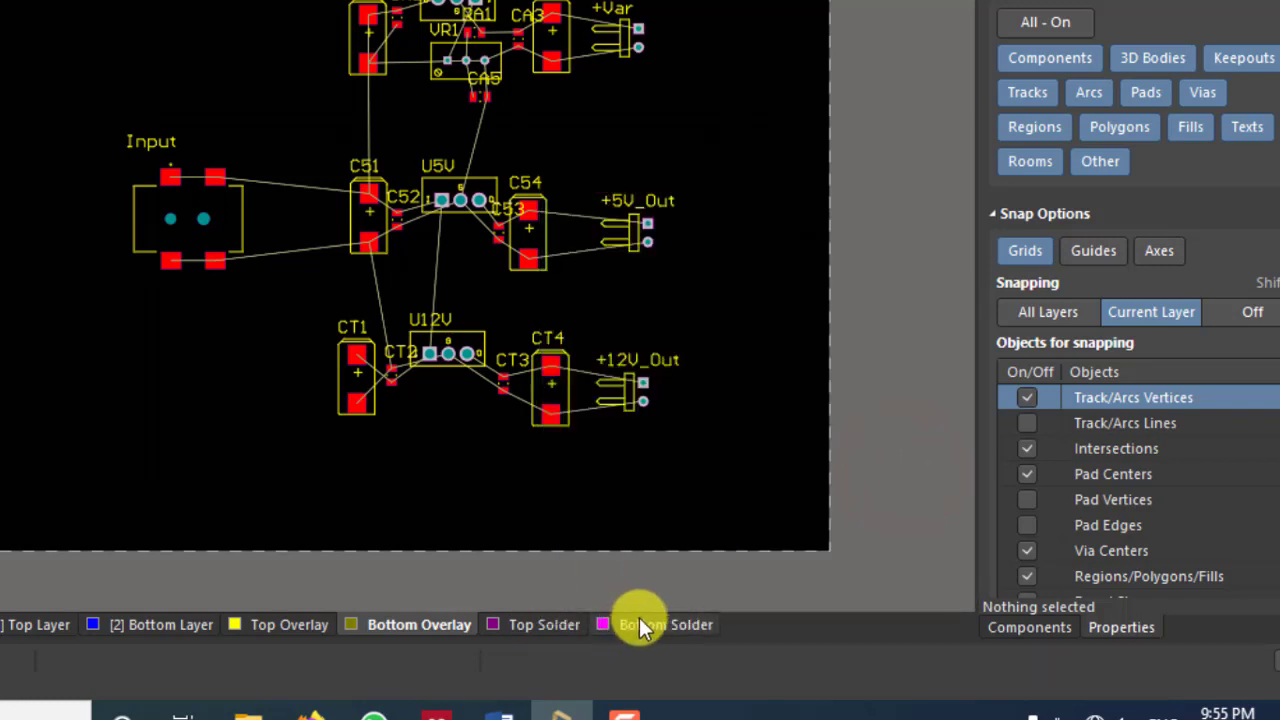
right_click(640, 621)
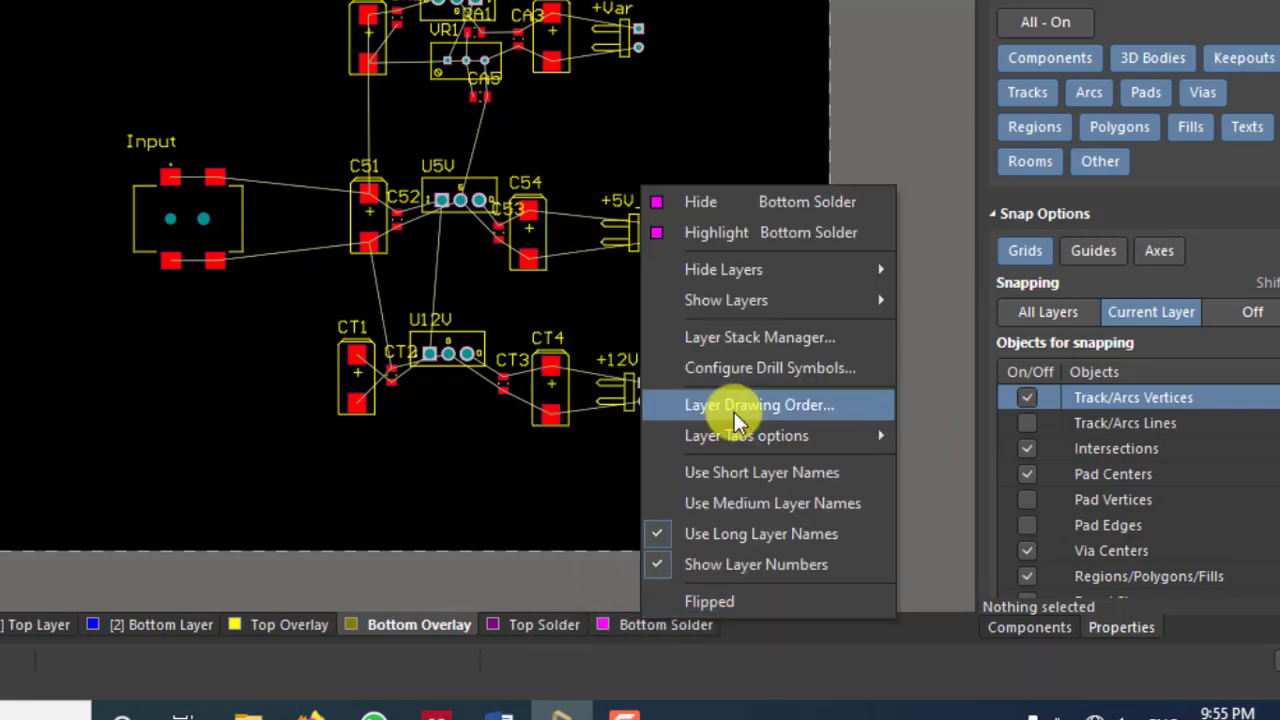
mouse_move(730, 275)
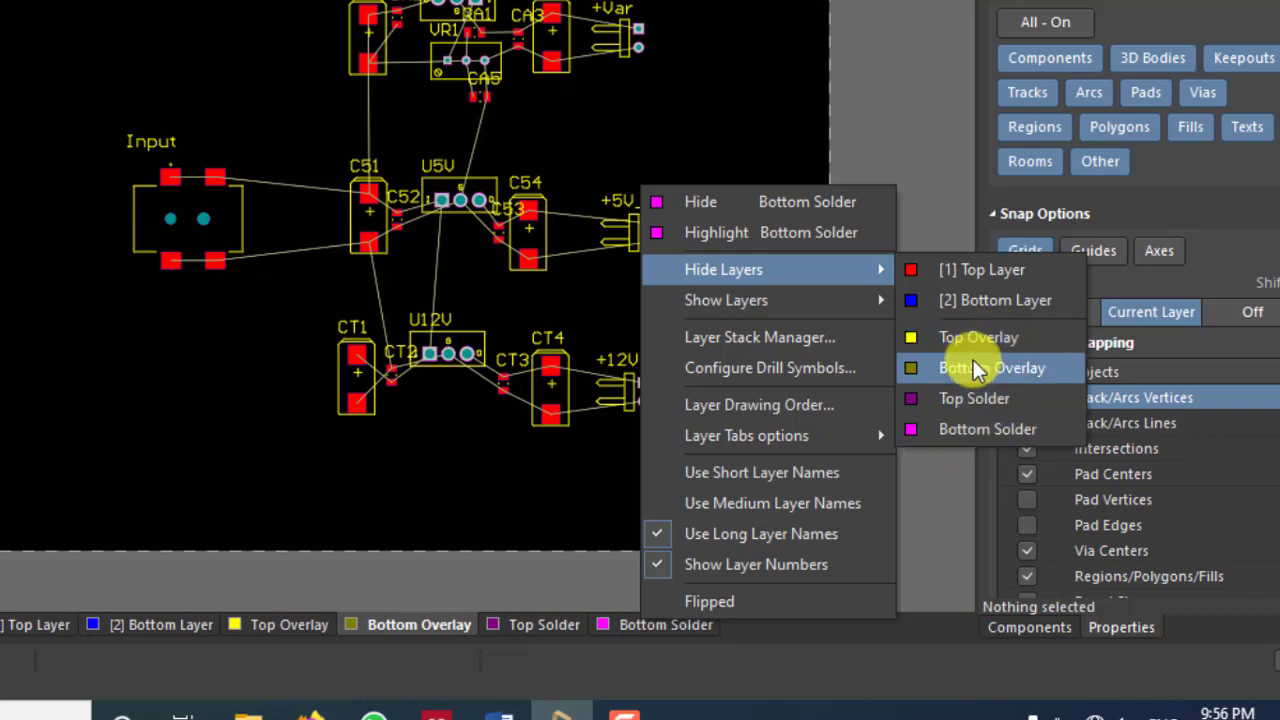
mouse_move(803, 318)
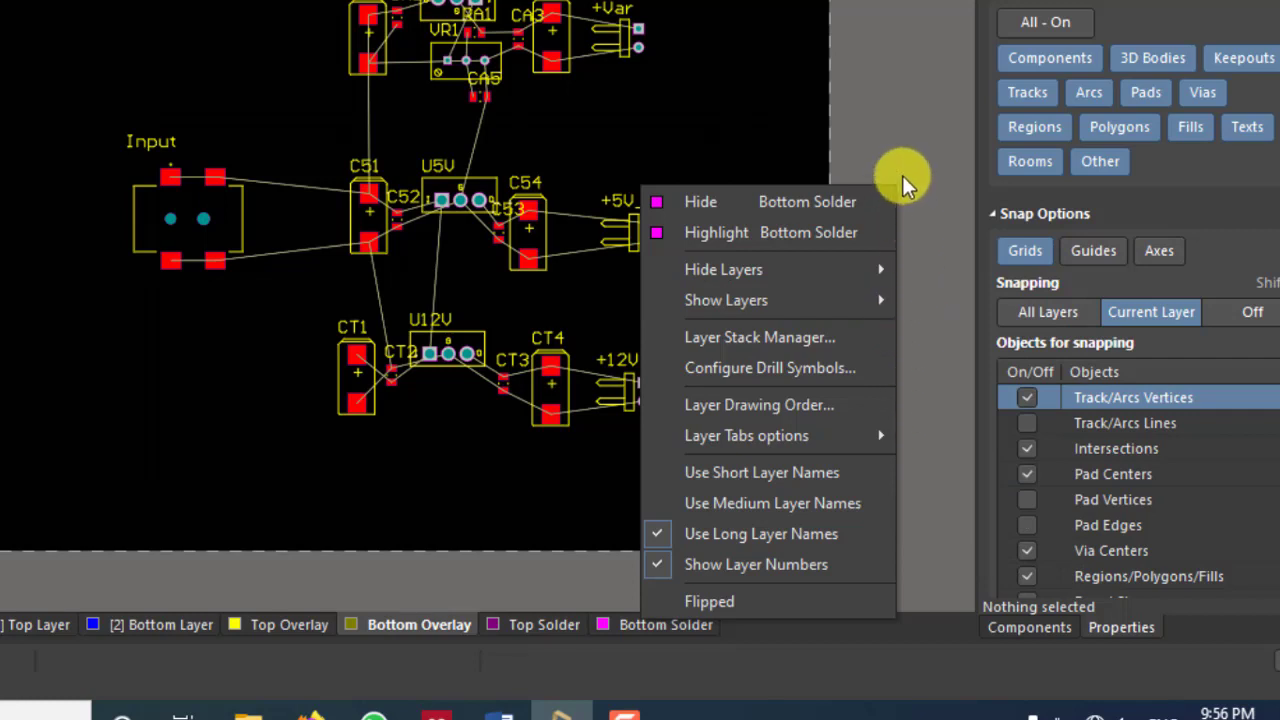
click(914, 146)
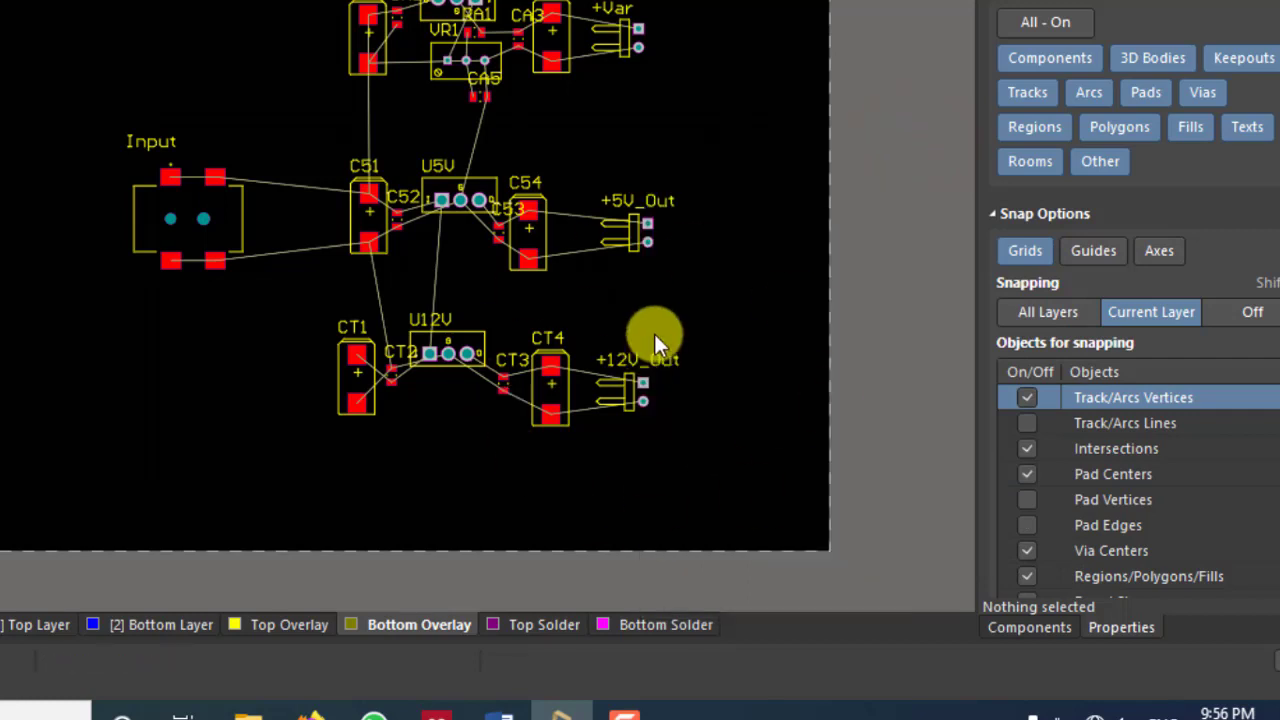
right_drag(686, 214, 769, 238)
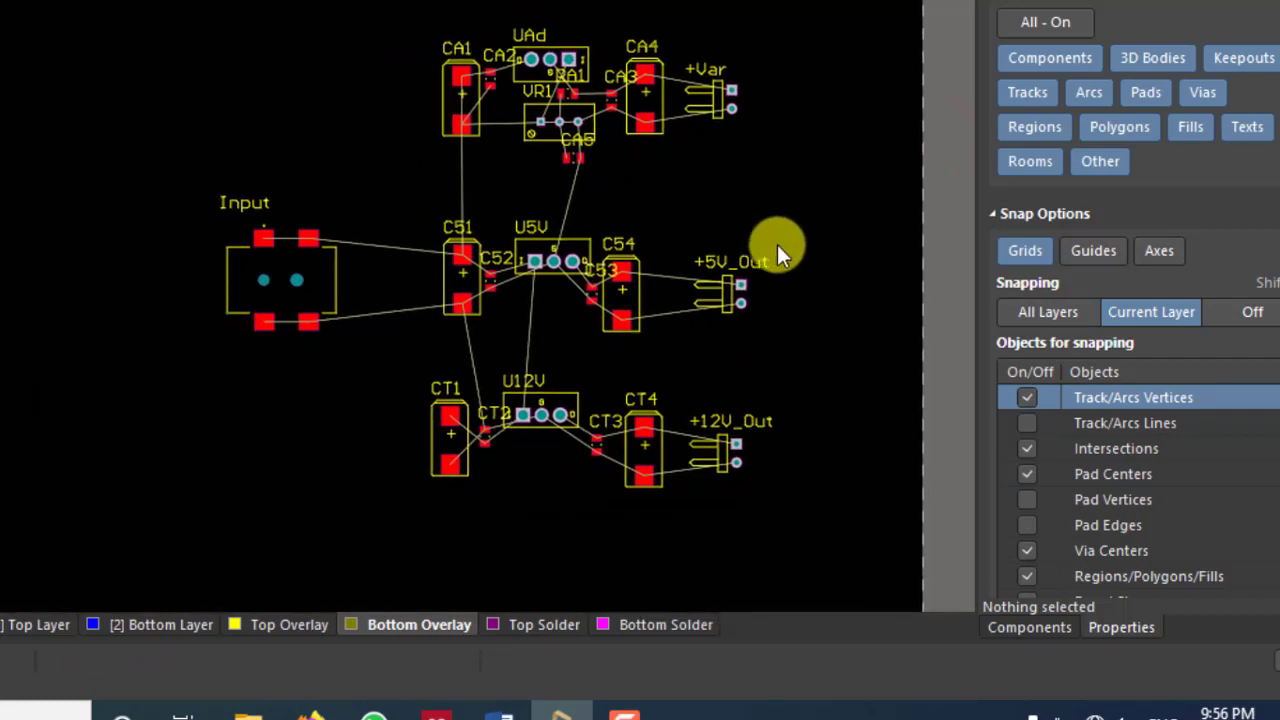
ctrl+scroll(777, 244, down, 1)
right_drag(633, 222, 638, 200)
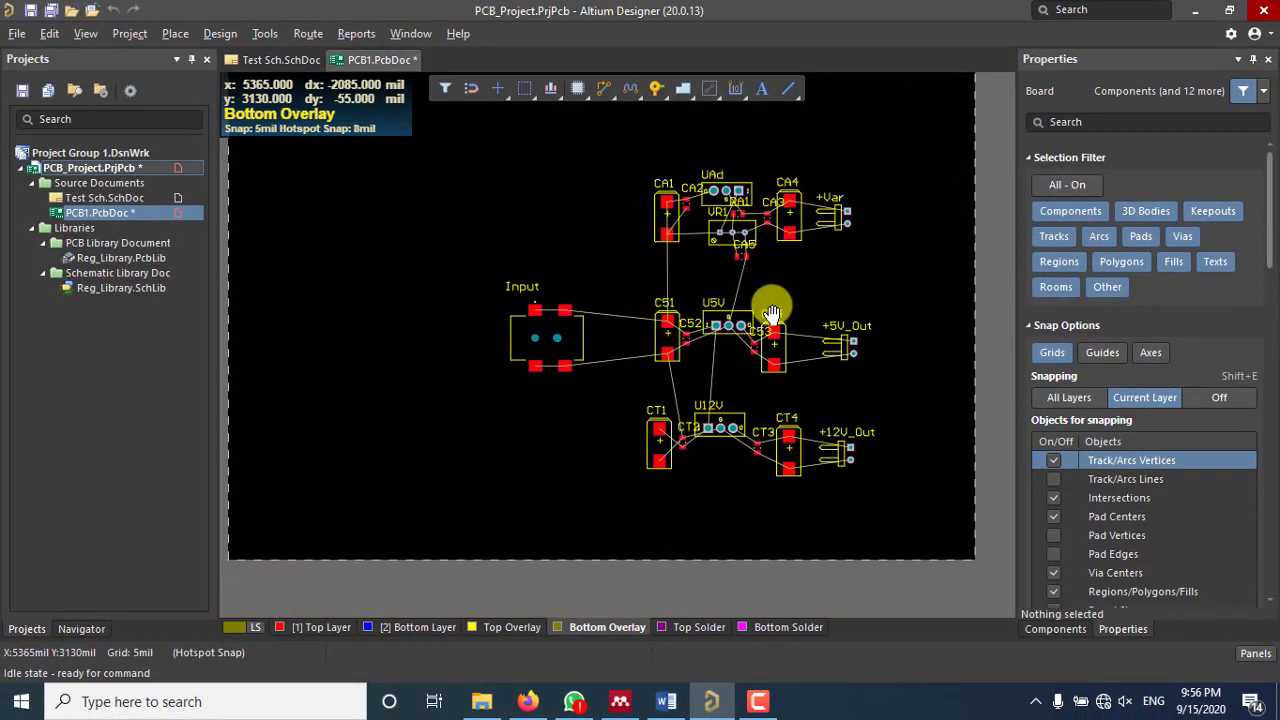
right_drag(771, 313, 768, 344)
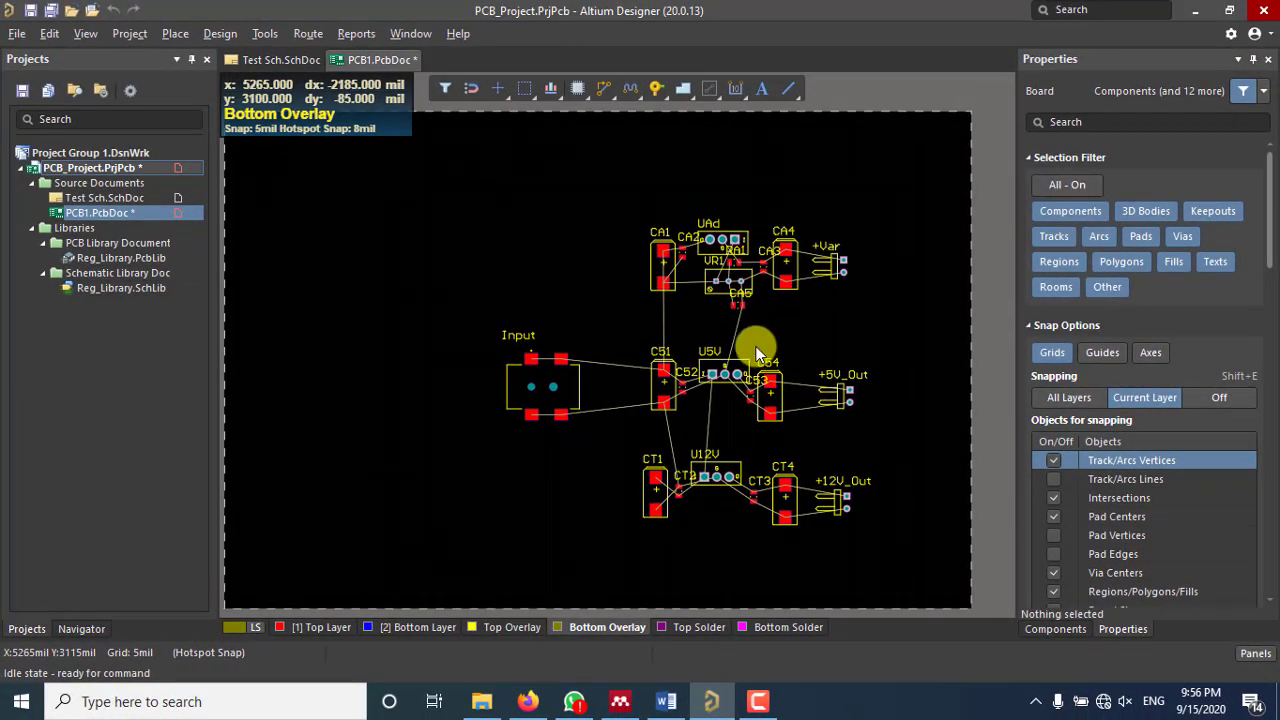
ctrl+scroll(571, 396, up, 2)
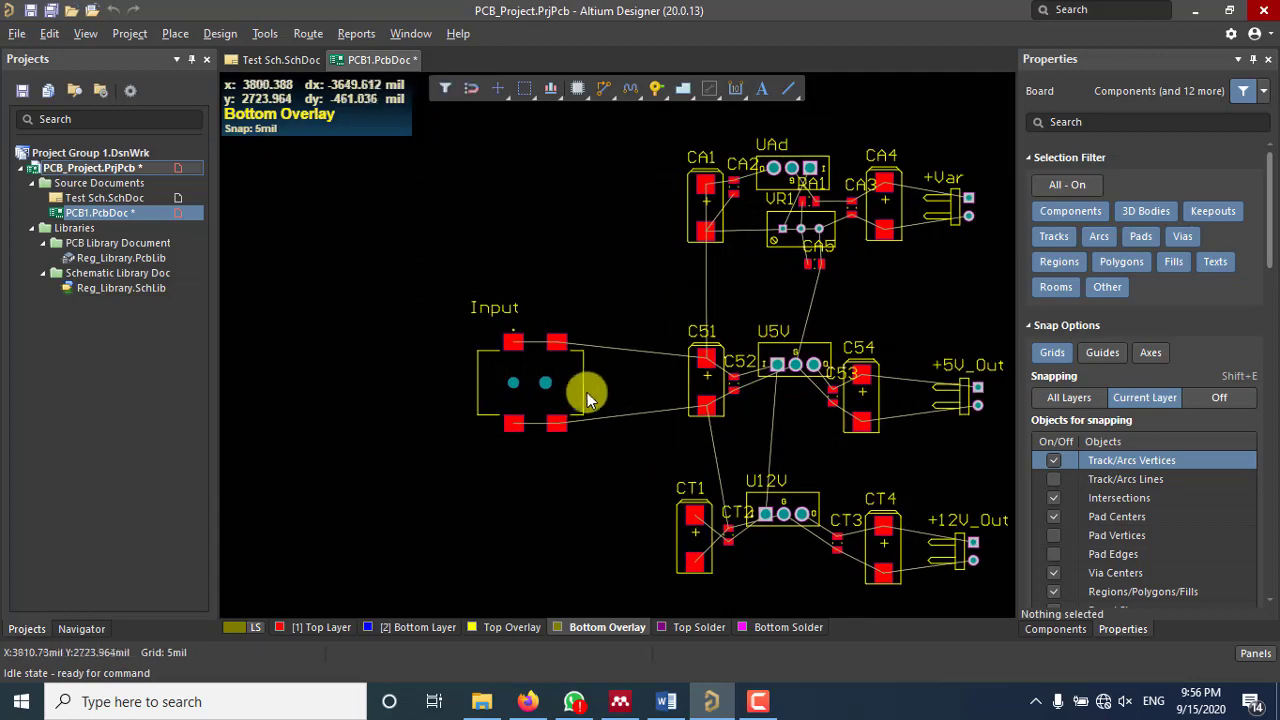
right_drag(712, 390, 651, 365)
ctrl+scroll(497, 379, up, 1)
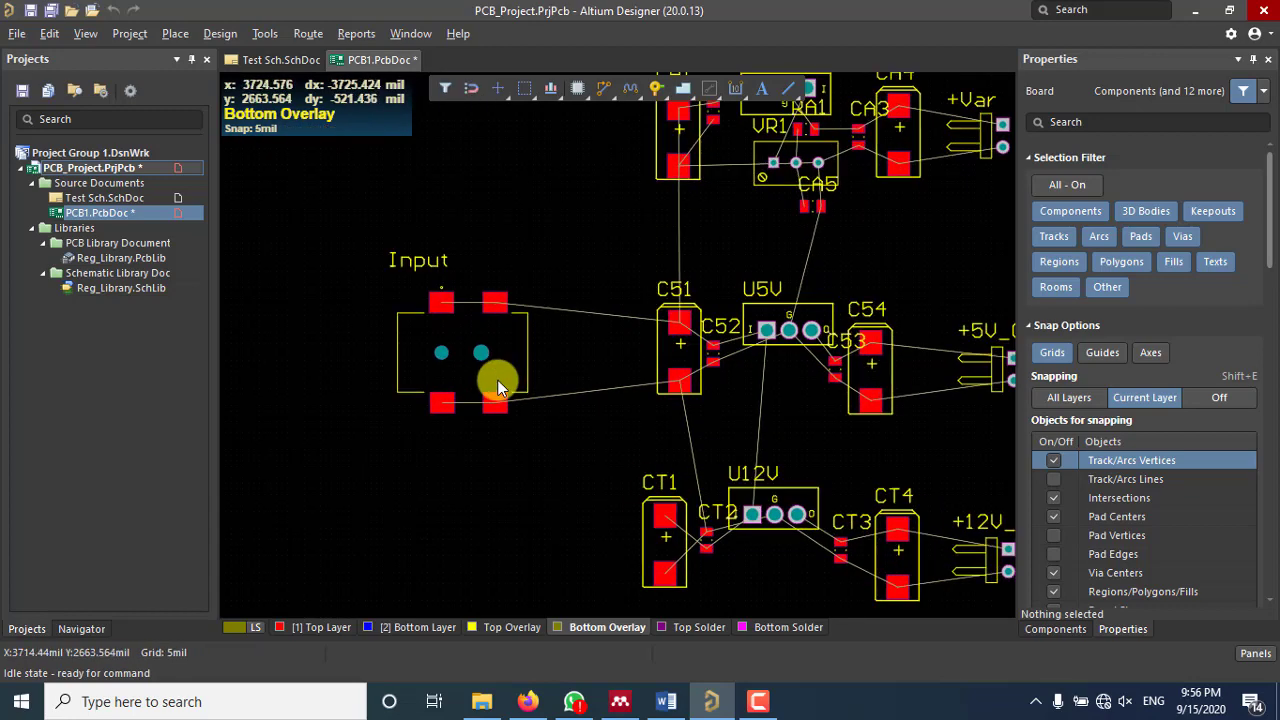
ctrl+scroll(497, 379, up, 1)
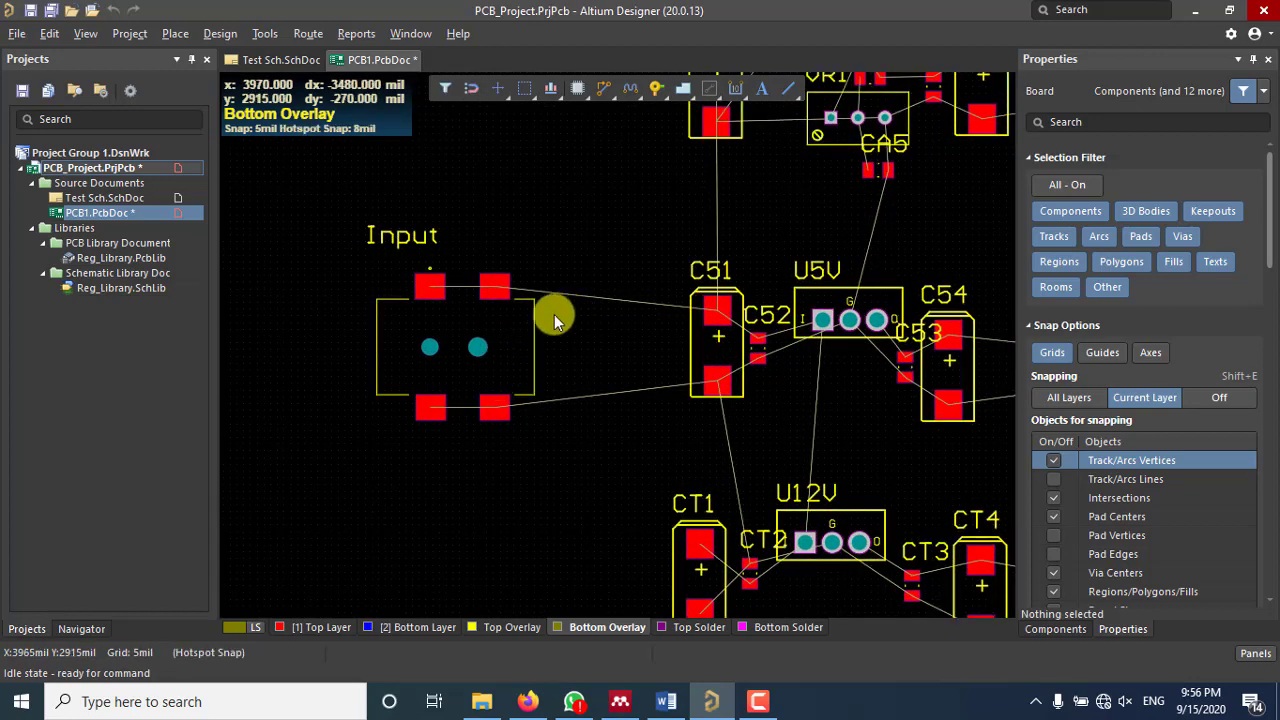
ctrl+scroll(513, 322, down, 2)
ctrl+scroll(640, 372, down, 1)
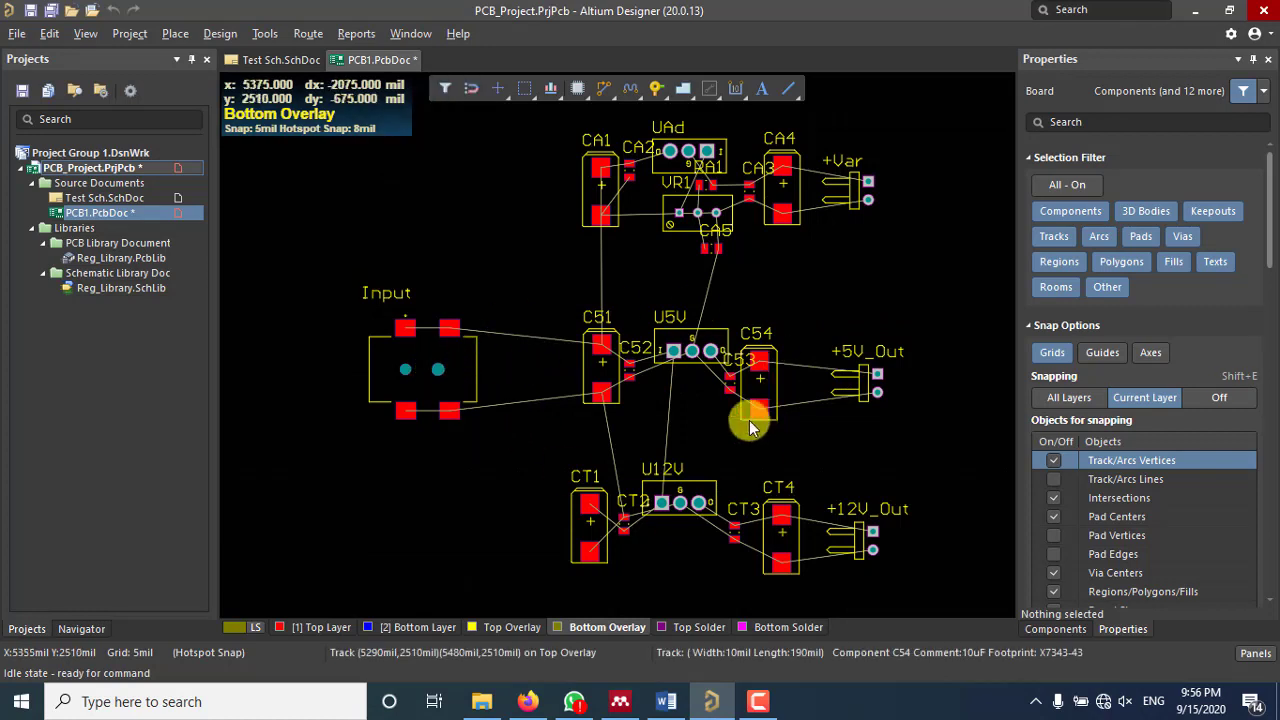
ctrl+scroll(692, 405, down, 1)
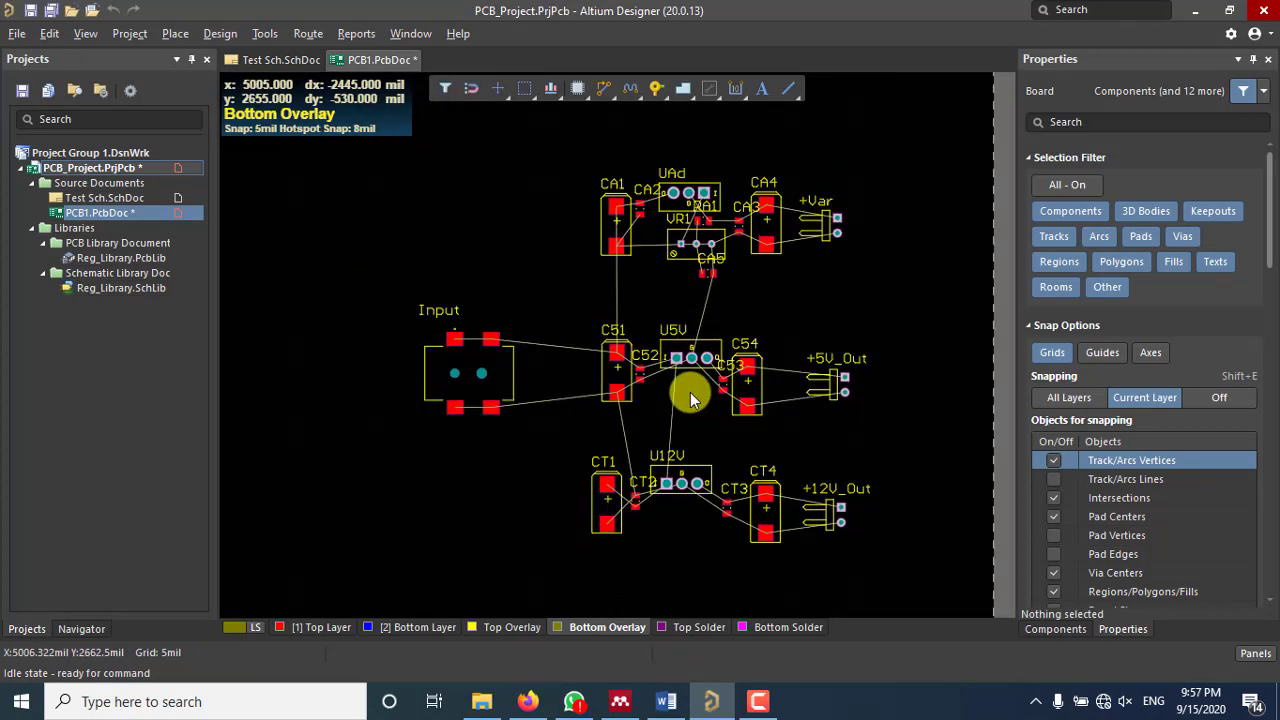
ctrl+scroll(623, 294, up, 1)
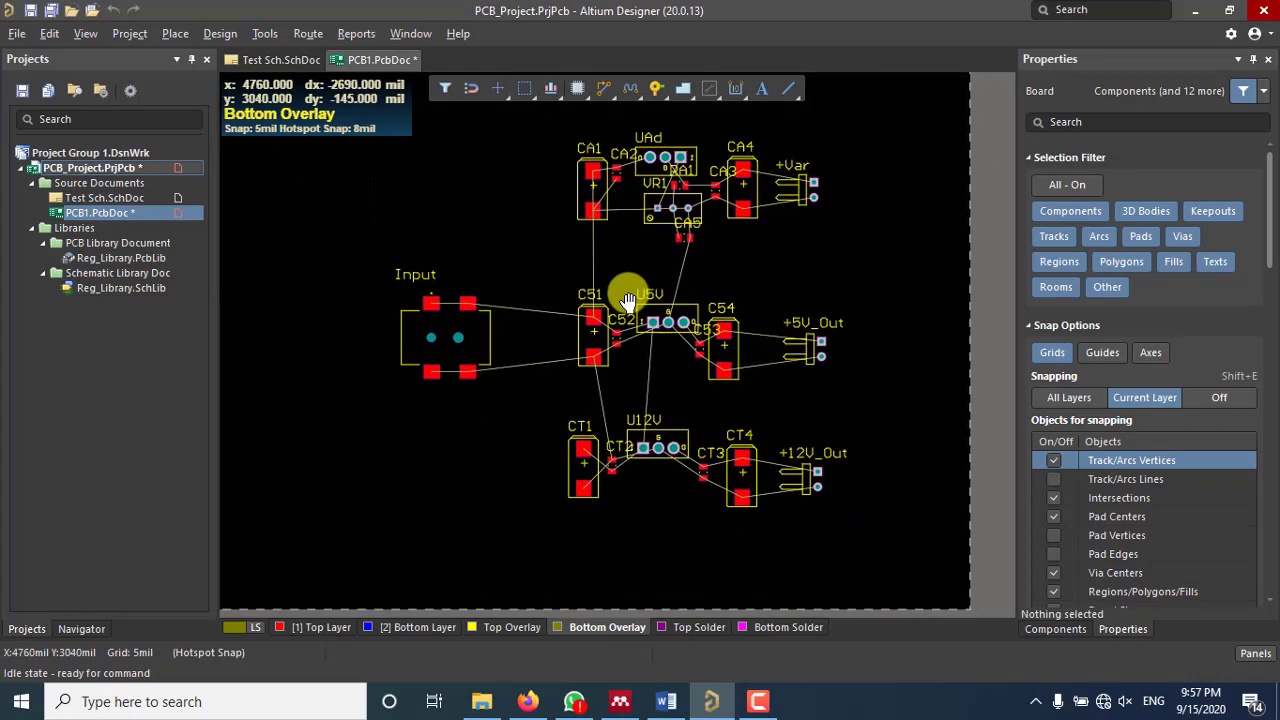
ctrl+scroll(675, 268, down, 1)
ctrl+scroll(680, 265, up, 2)
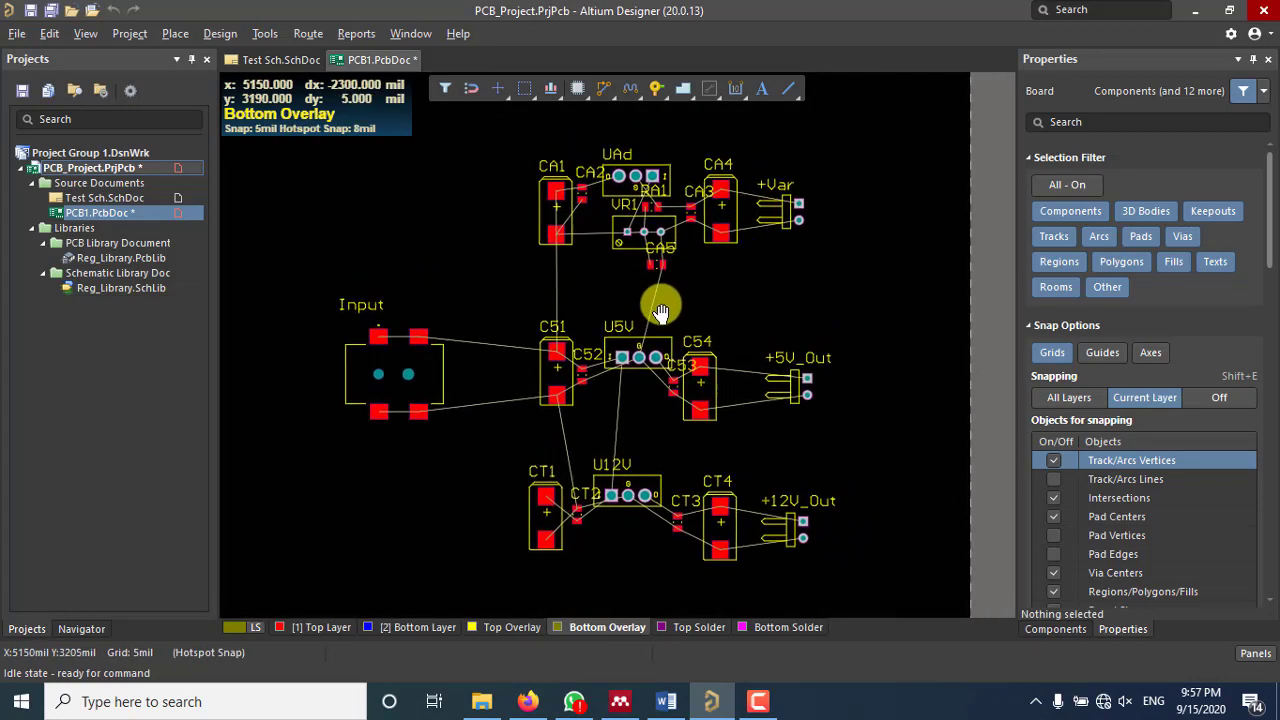
ctrl+scroll(653, 291, up, 1)
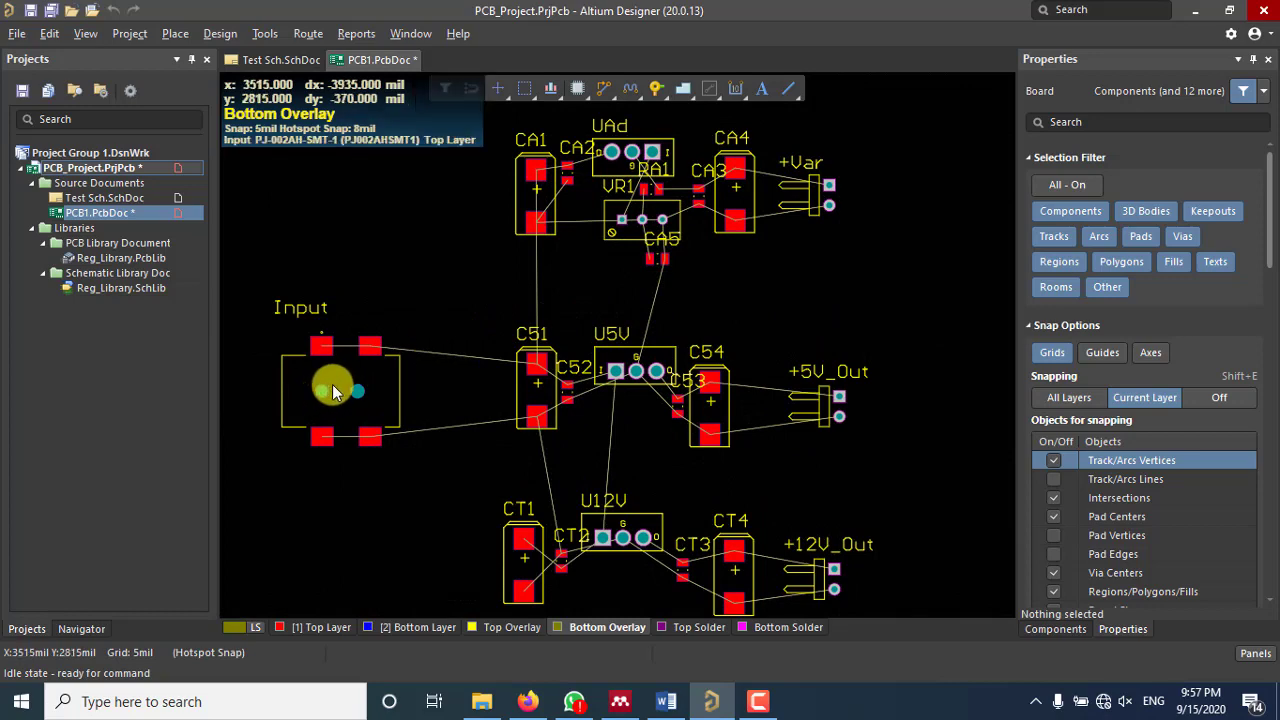
Step: Flip the Input connector onto the Bottom Layer with L while moving it, dropping it near its spot
drag(333, 390, 408, 393)
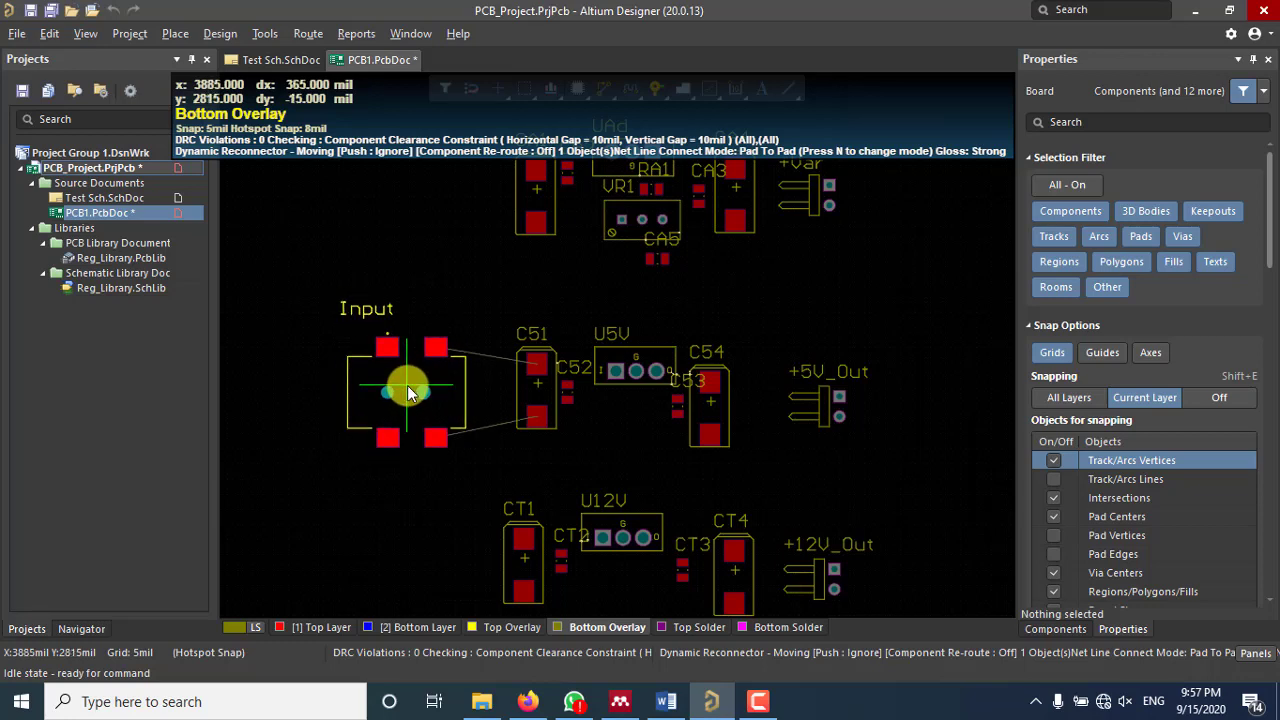
key(l)
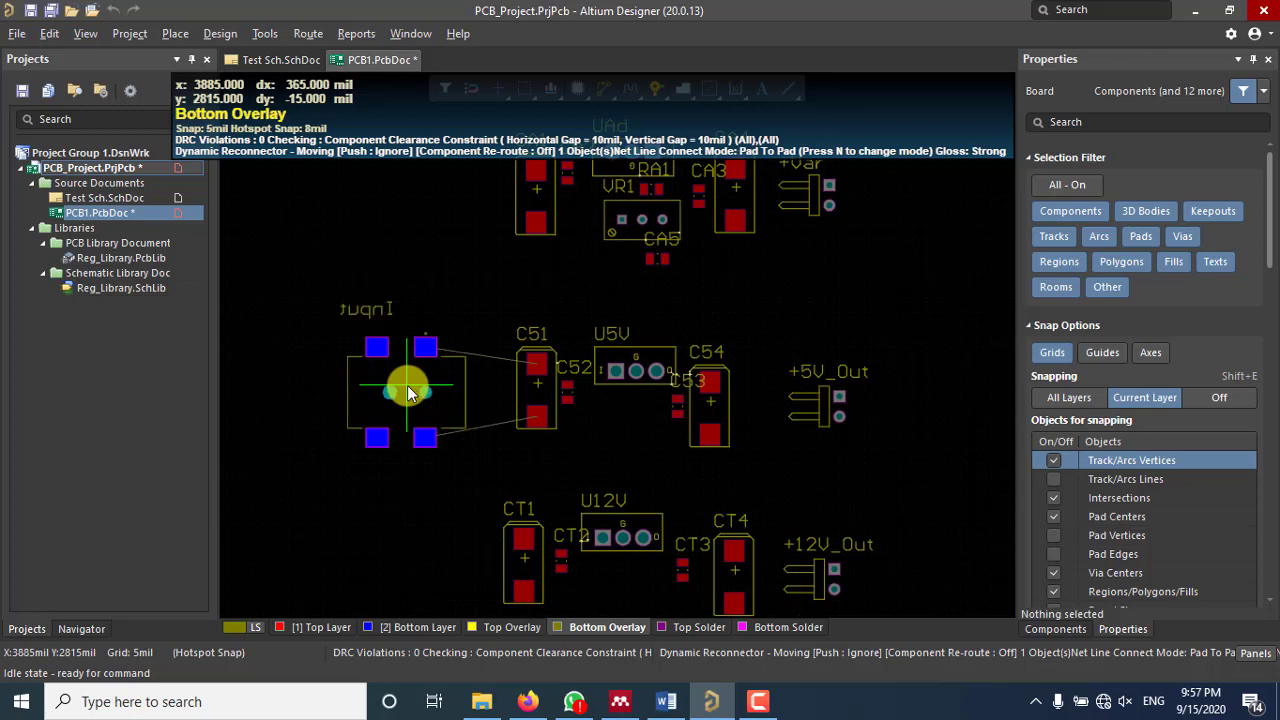
drag(407, 385, 429, 385)
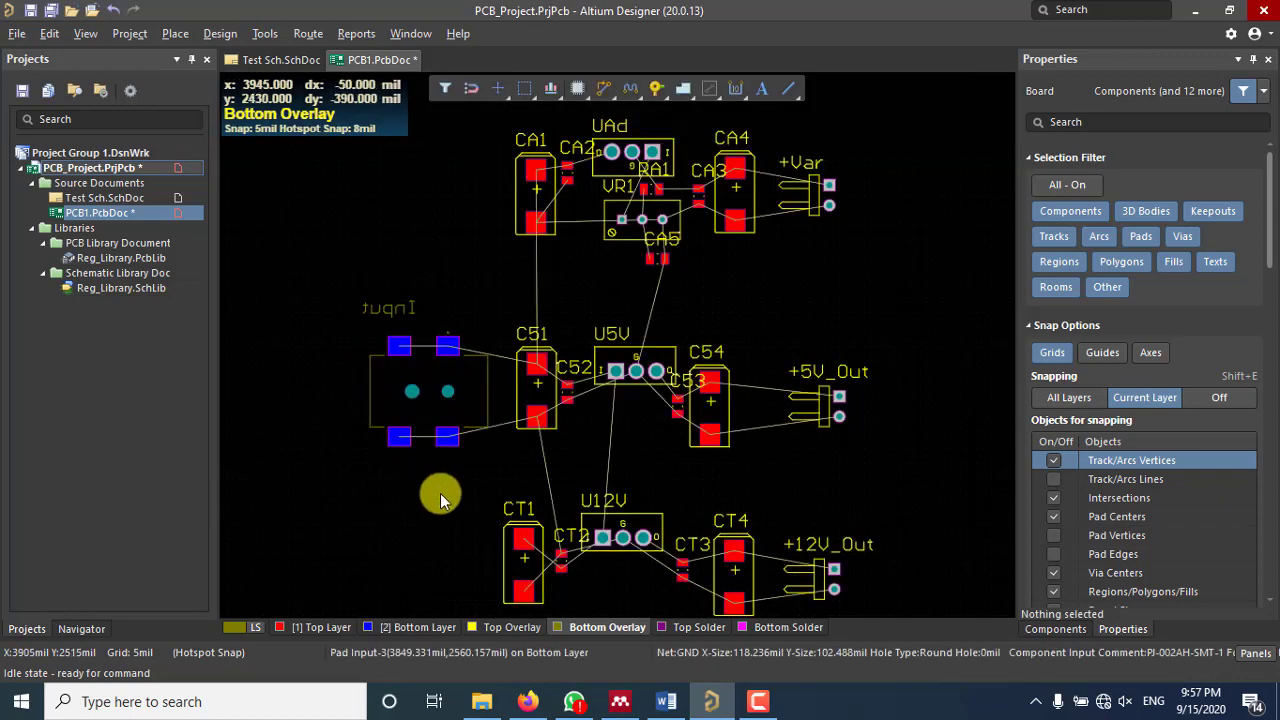
Step: Make Top Layer active and zoom into the flipped Input connector's pads
click(322, 627)
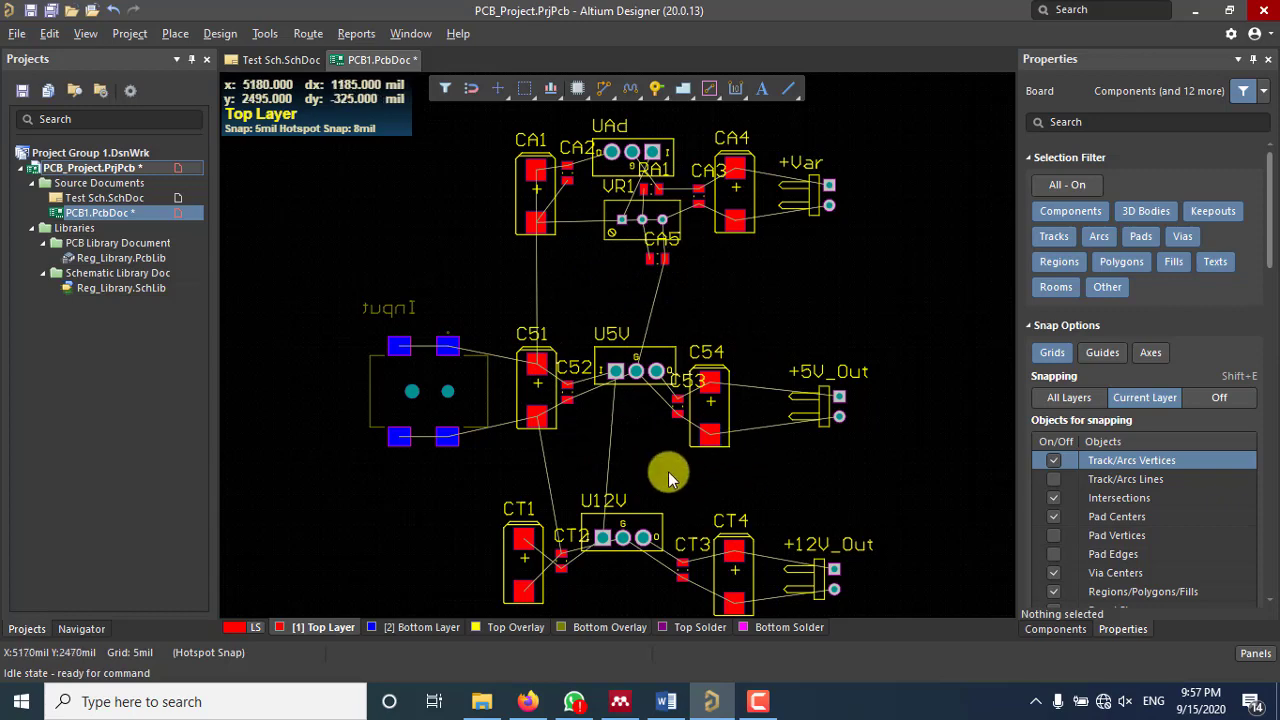
right_drag(777, 462, 782, 447)
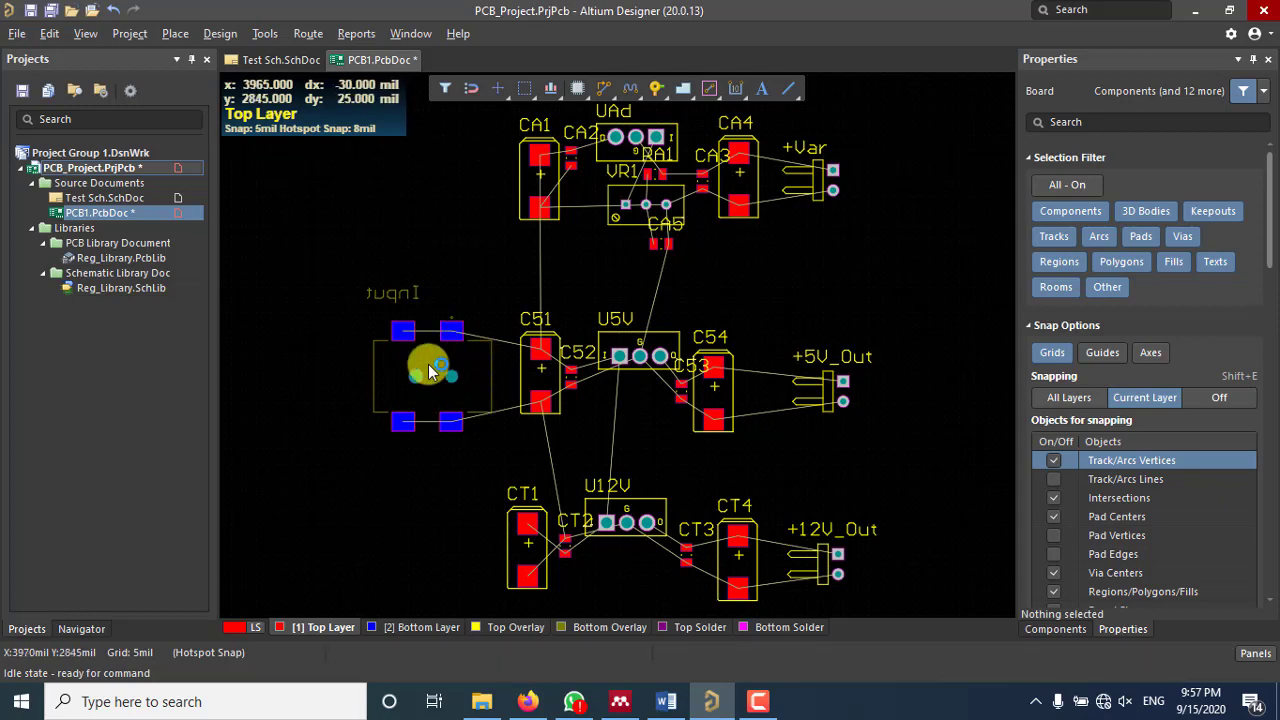
ctrl+scroll(435, 372, up, 3)
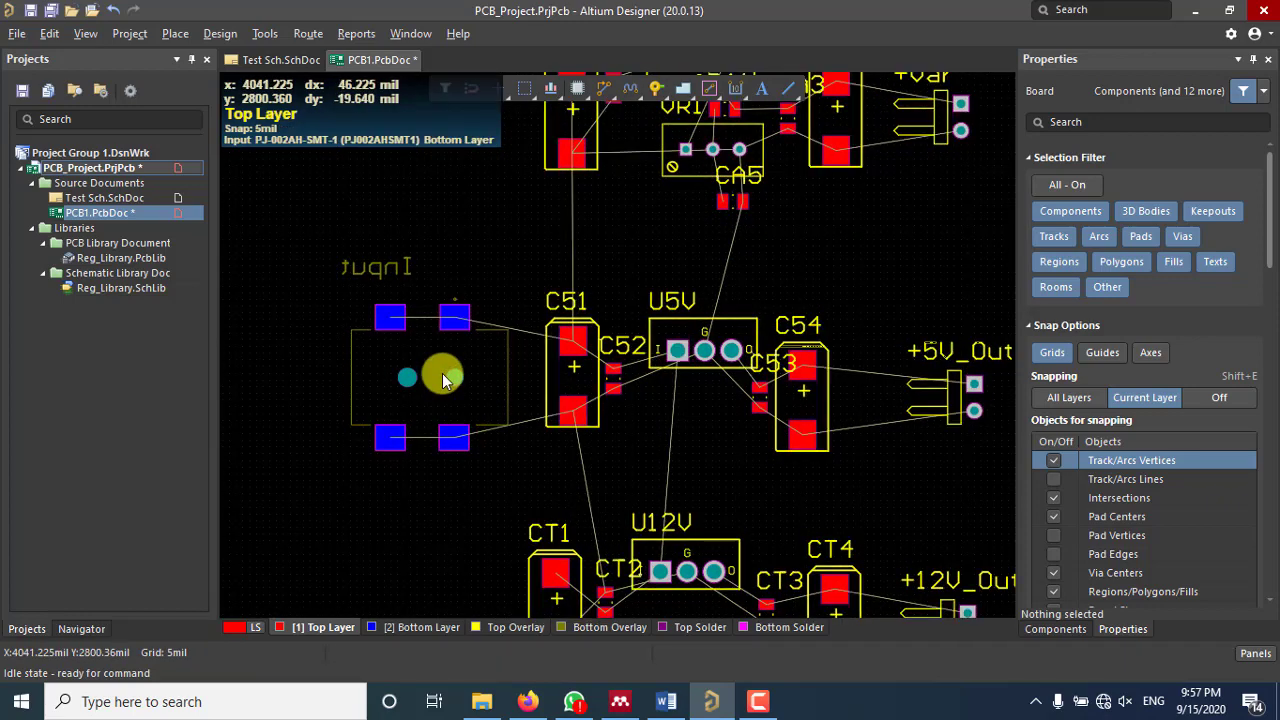
ctrl+scroll(442, 373, up, 1)
ctrl+scroll(492, 370, up, 2)
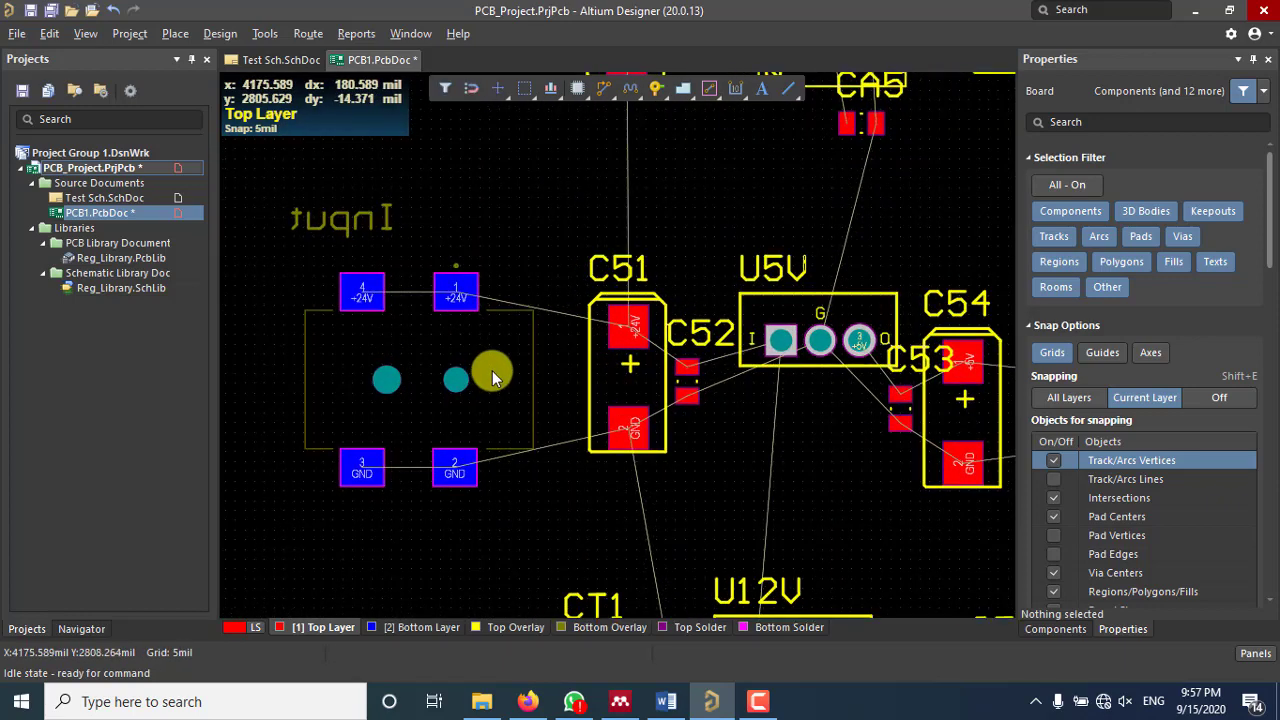
ctrl+scroll(598, 370, up, 2)
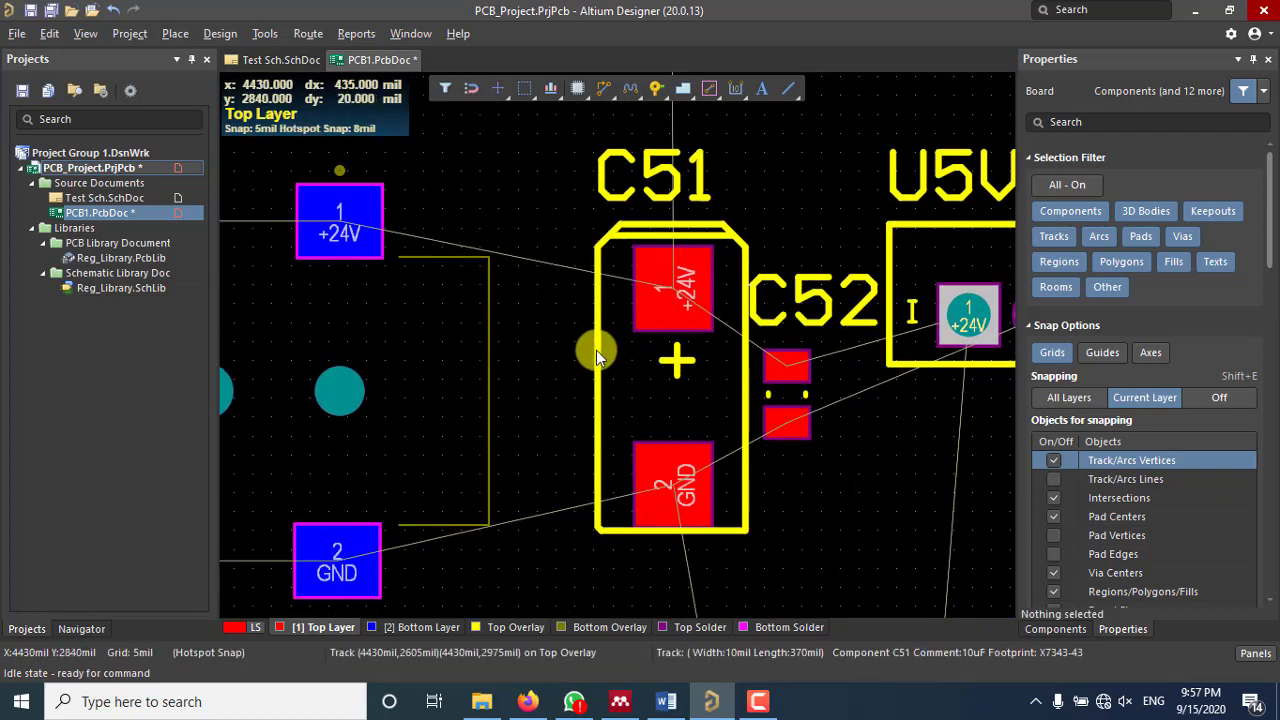
Step: Switch to Top Overlay and inspect the +24V and GND pads' ratsnest to C51
click(500, 628)
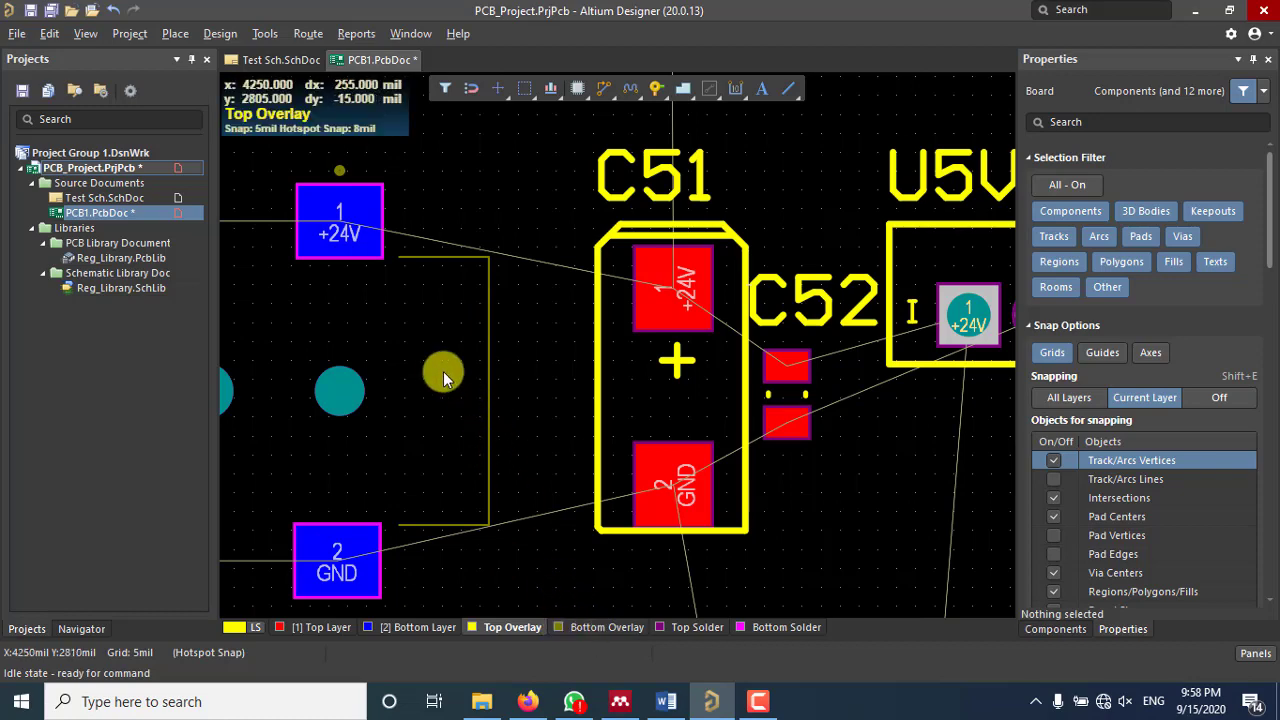
shift+scroll(543, 371, left, 5)
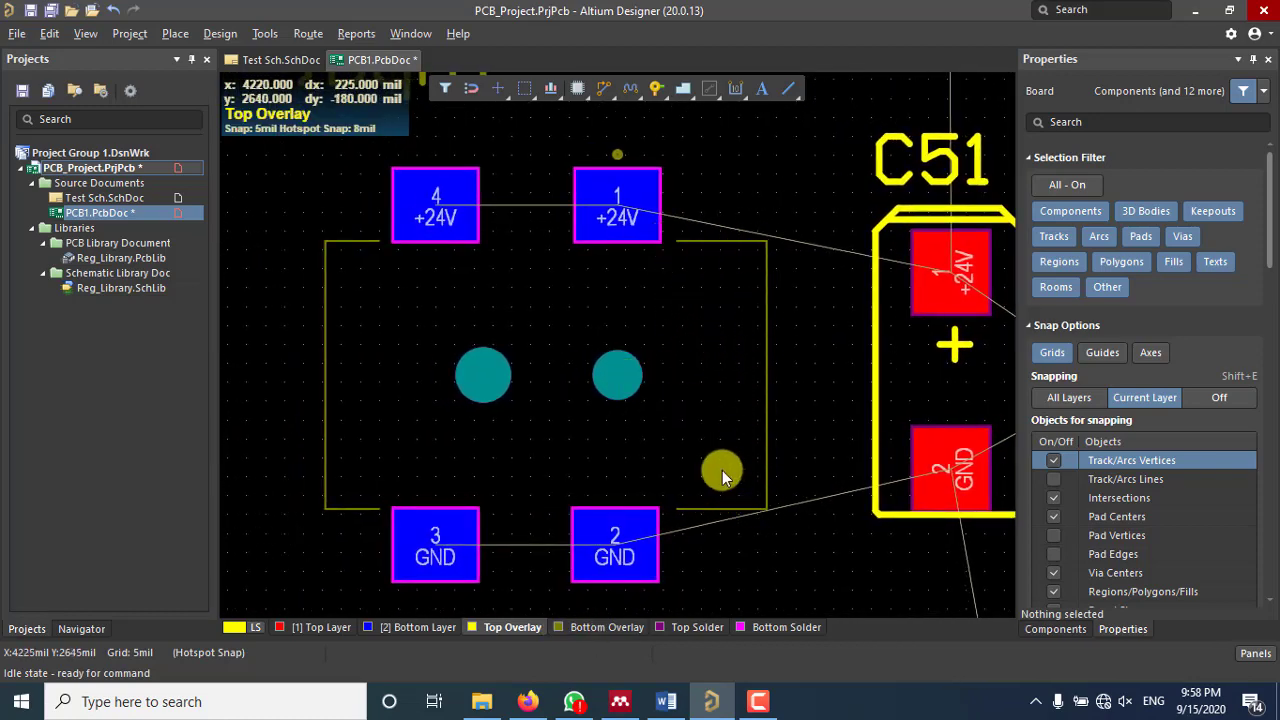
scroll(561, 265, up, 3)
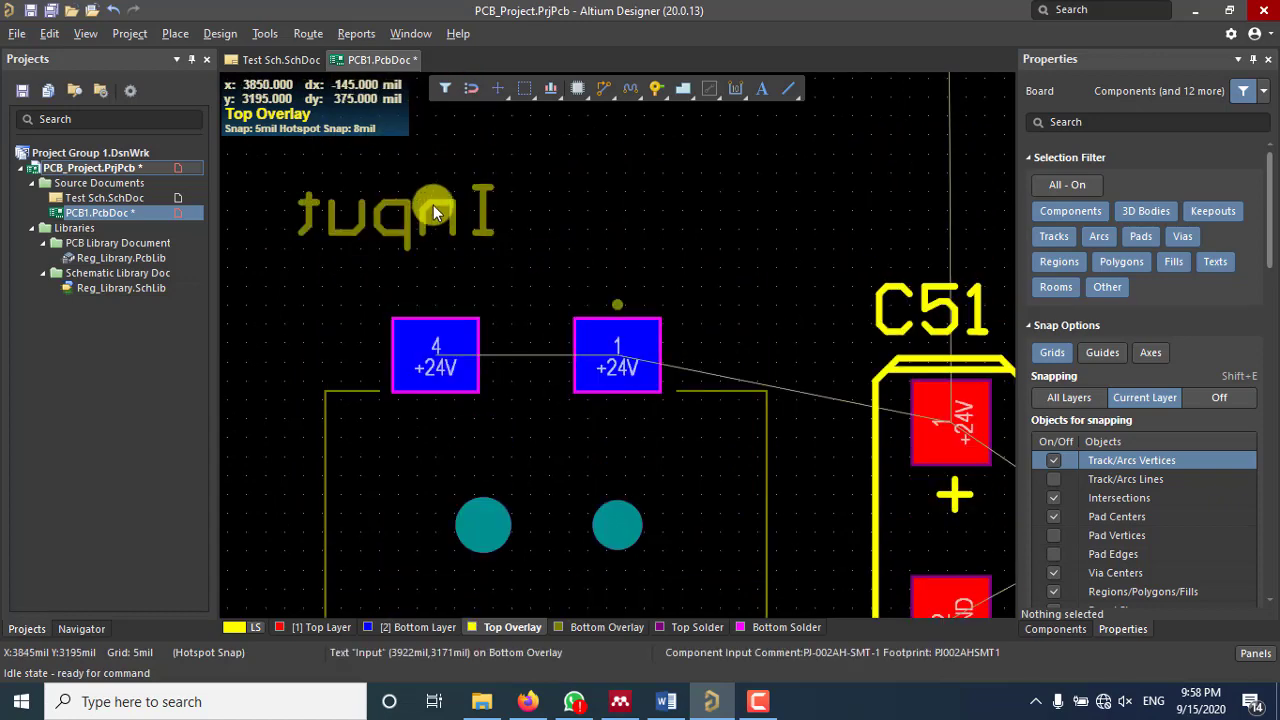
ctrl+scroll(532, 242, down, 3)
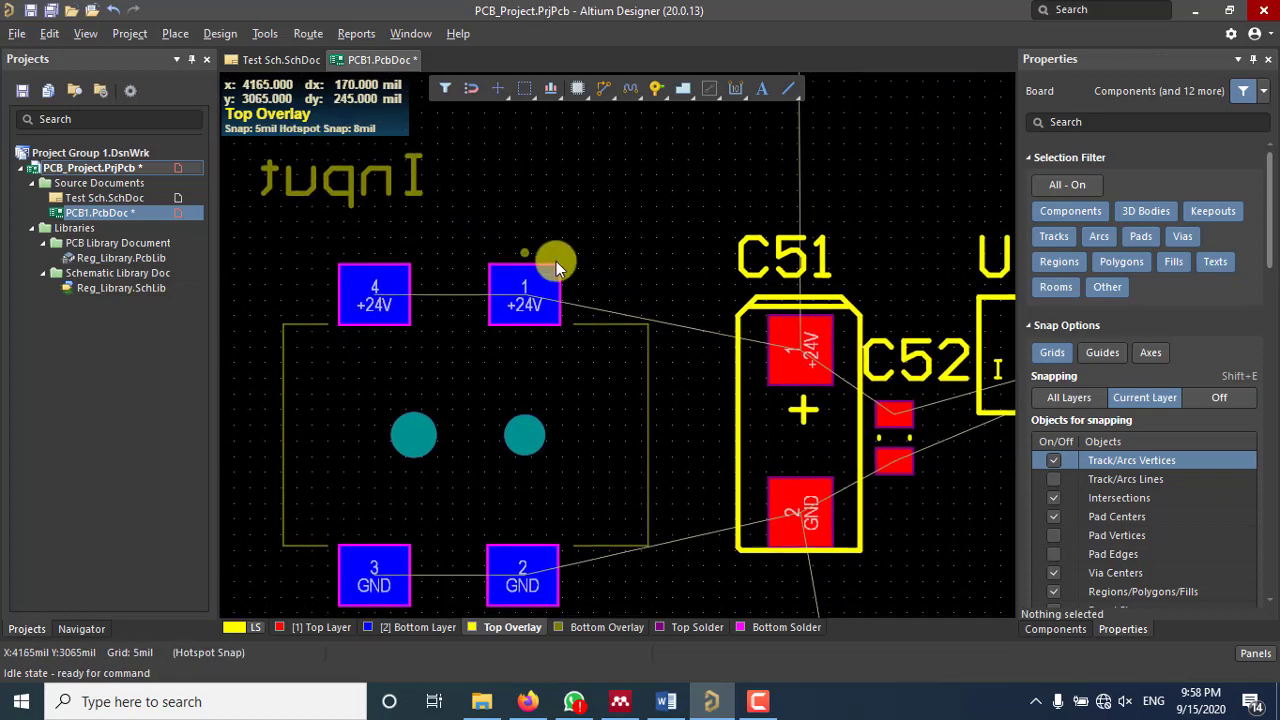
ctrl+scroll(543, 266, down, 4)
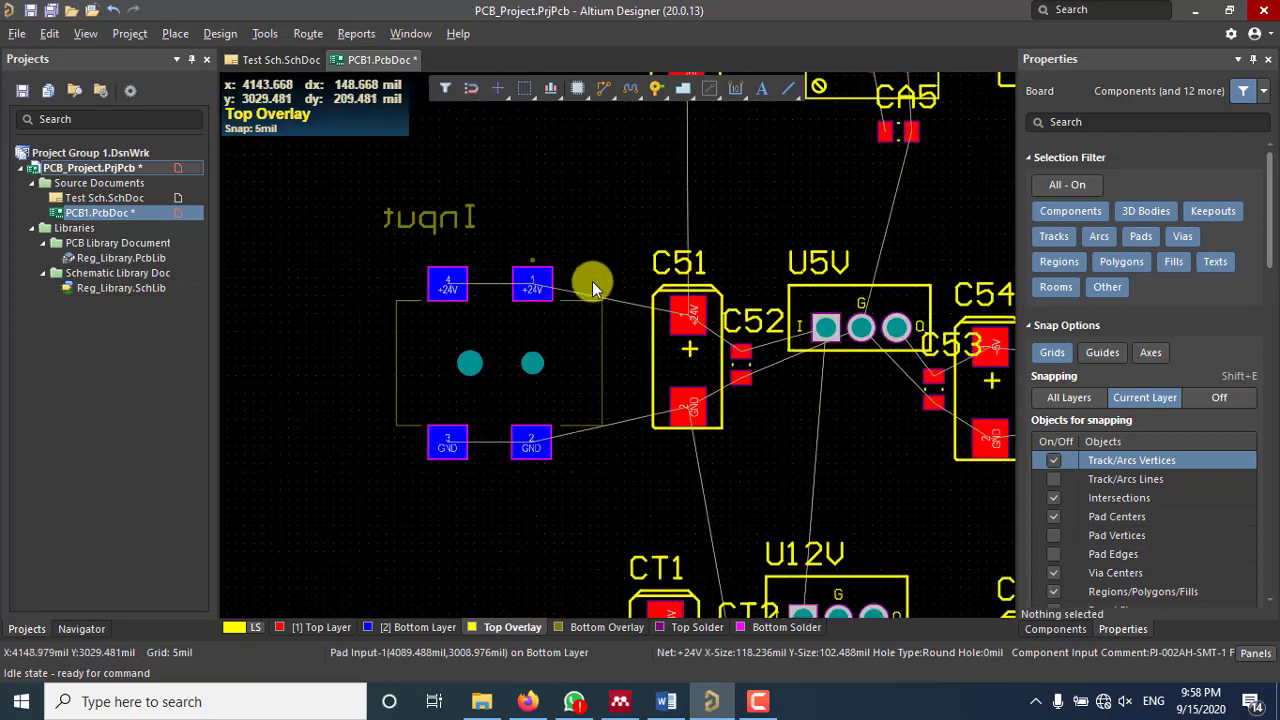
ctrl+scroll(568, 278, down, 2)
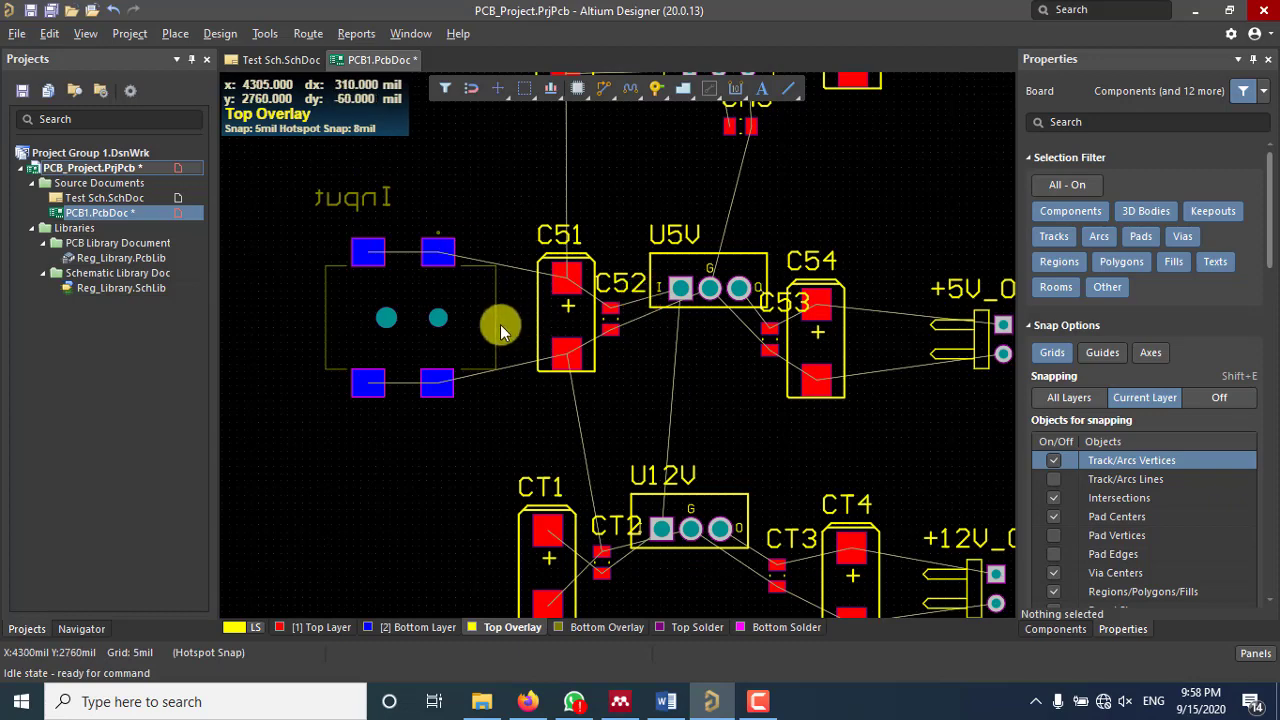
drag(476, 332, 385, 421)
key(l)
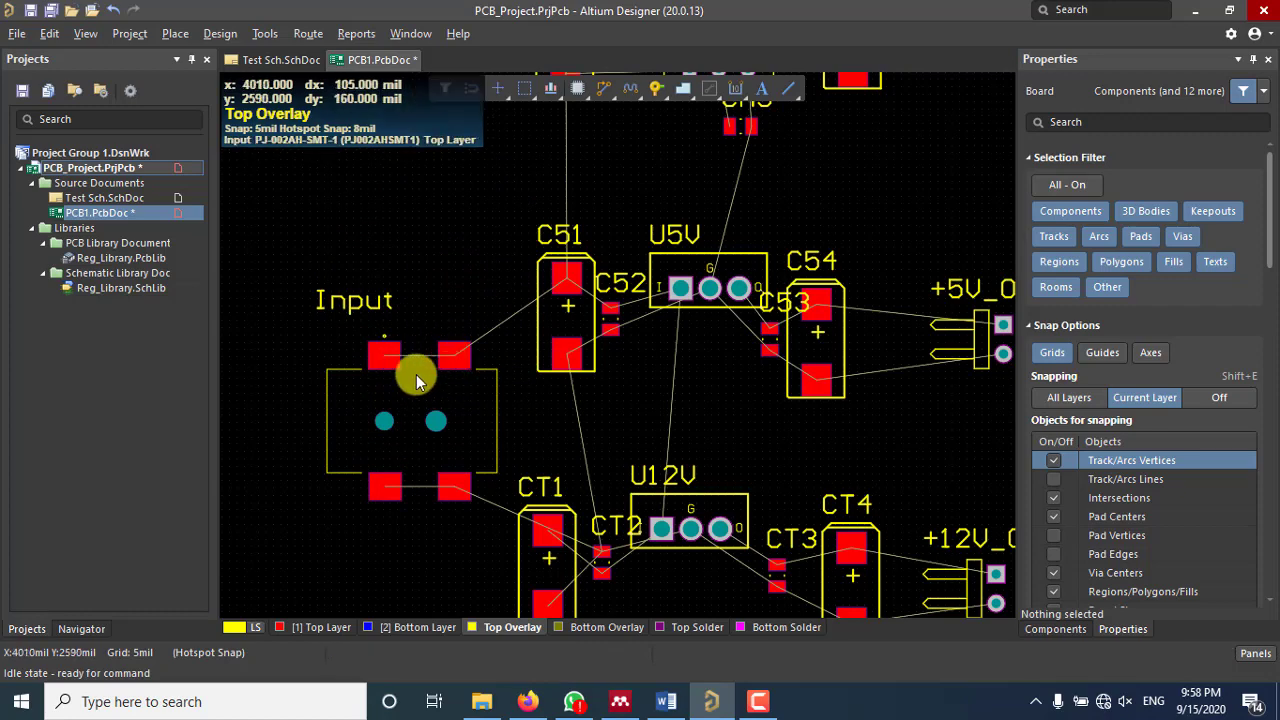
ctrl+scroll(402, 374, down, 3)
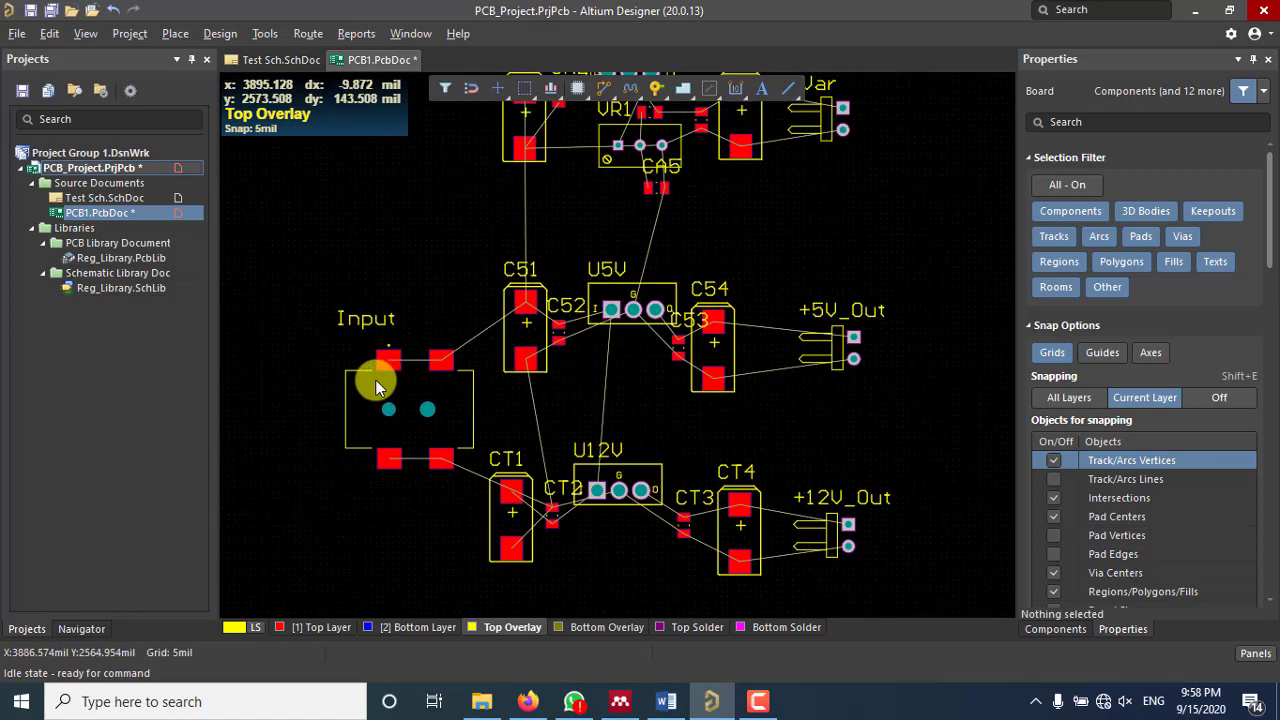
right_drag(547, 350, 586, 334)
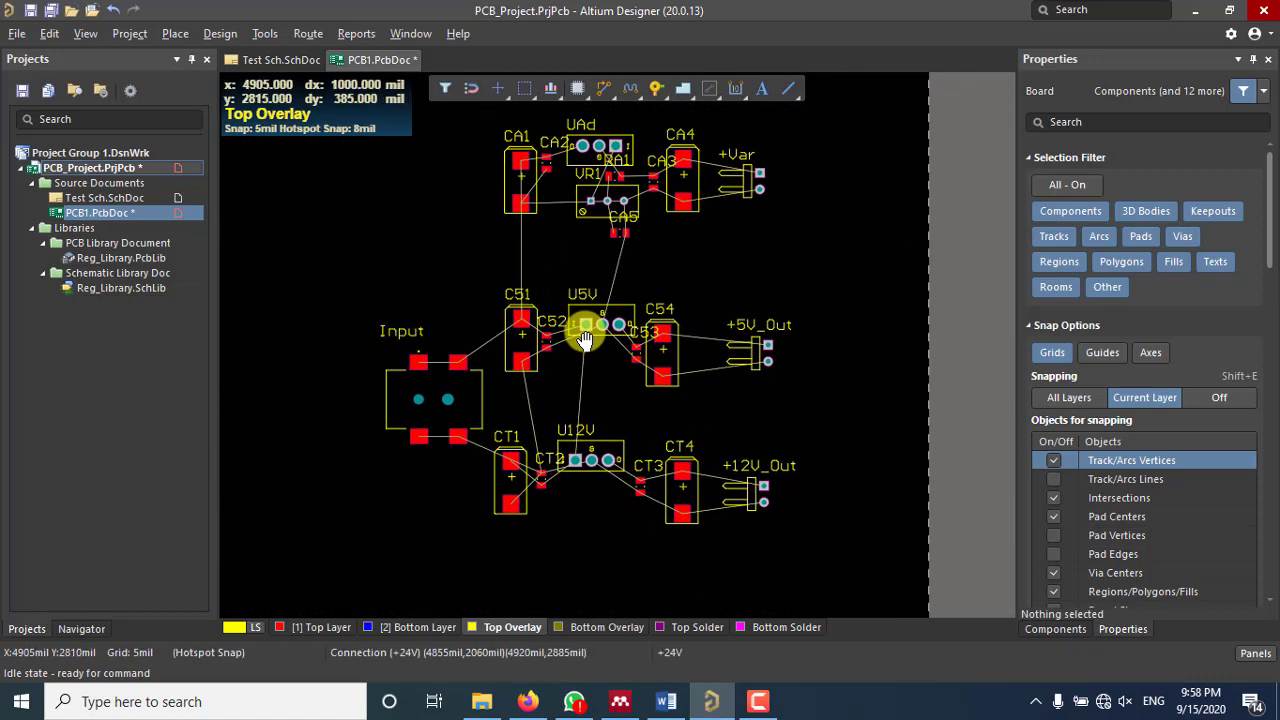
ctrl+scroll(527, 353, up, 3)
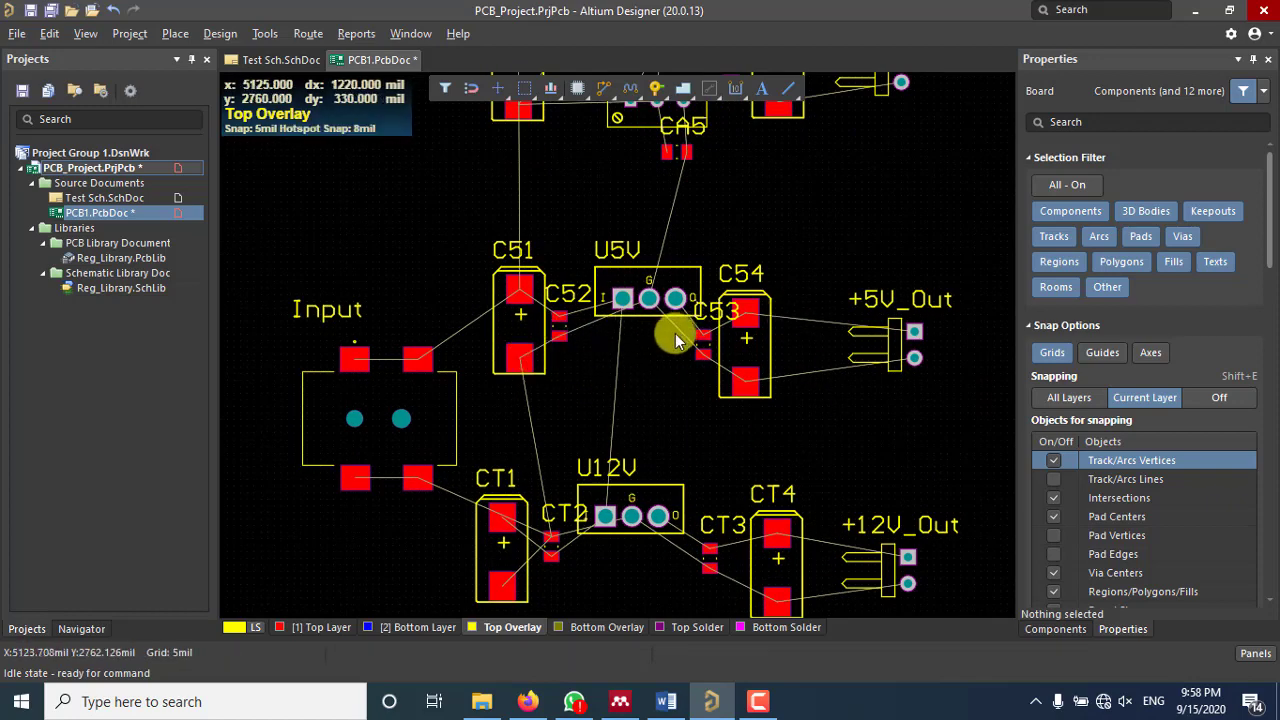
ctrl+scroll(674, 339, down, 2)
right_drag(674, 335, 651, 367)
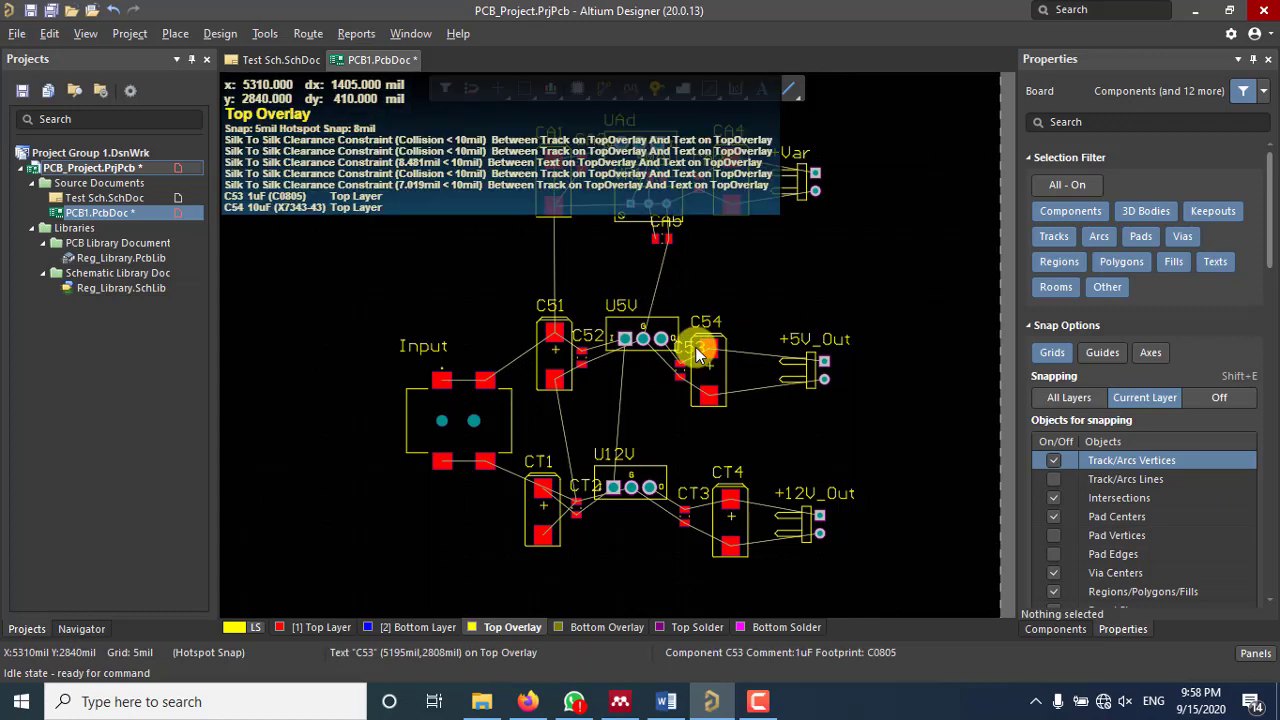
right_drag(660, 336, 625, 343)
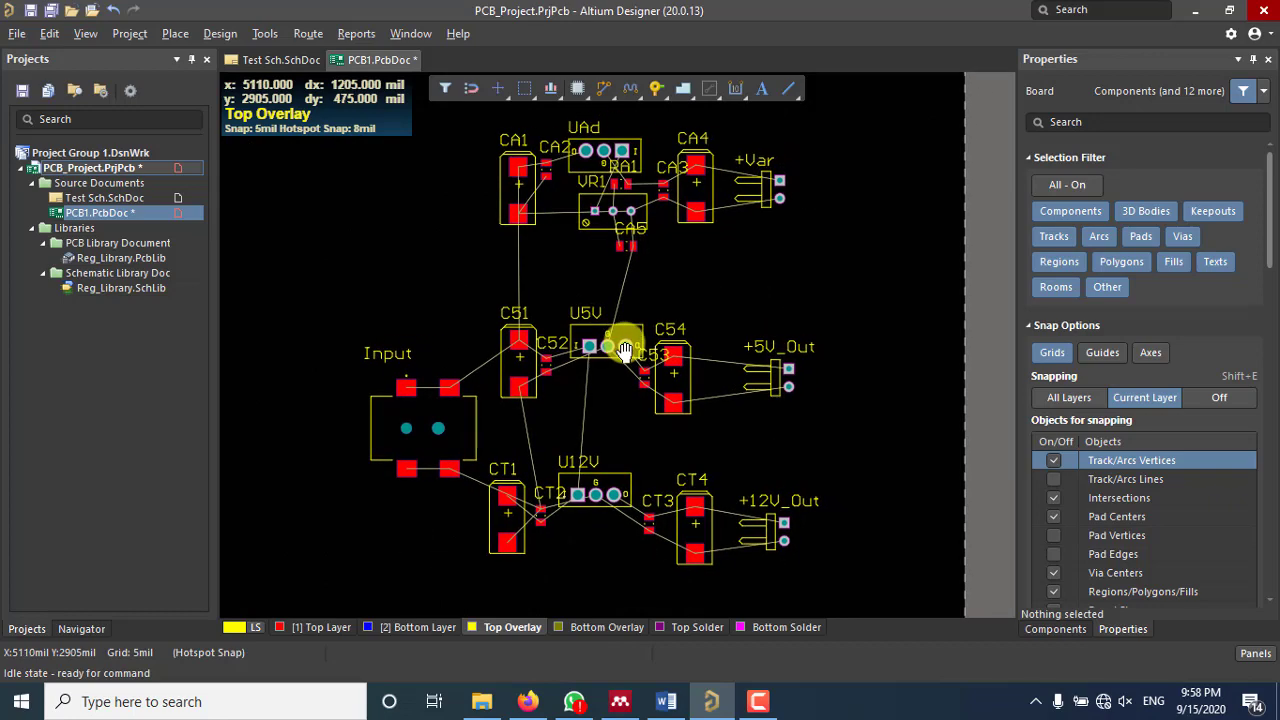
scroll(644, 250, up, 4)
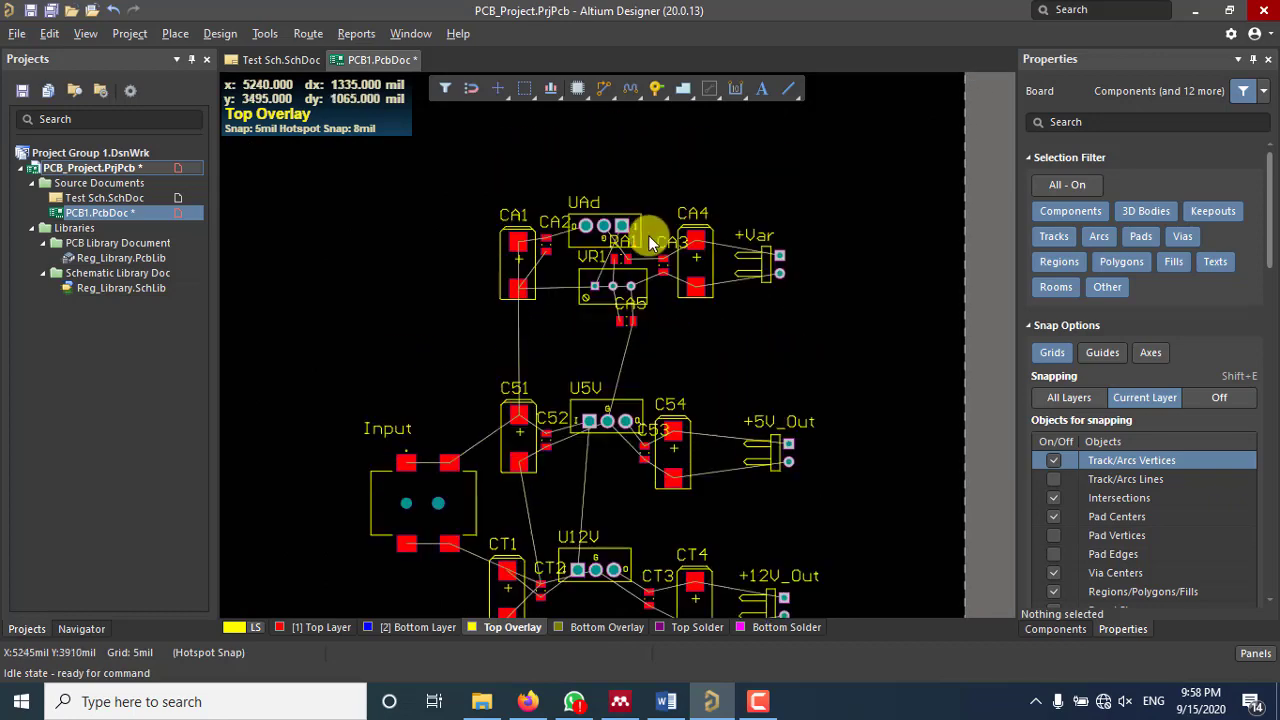
scroll(630, 342, down, 1)
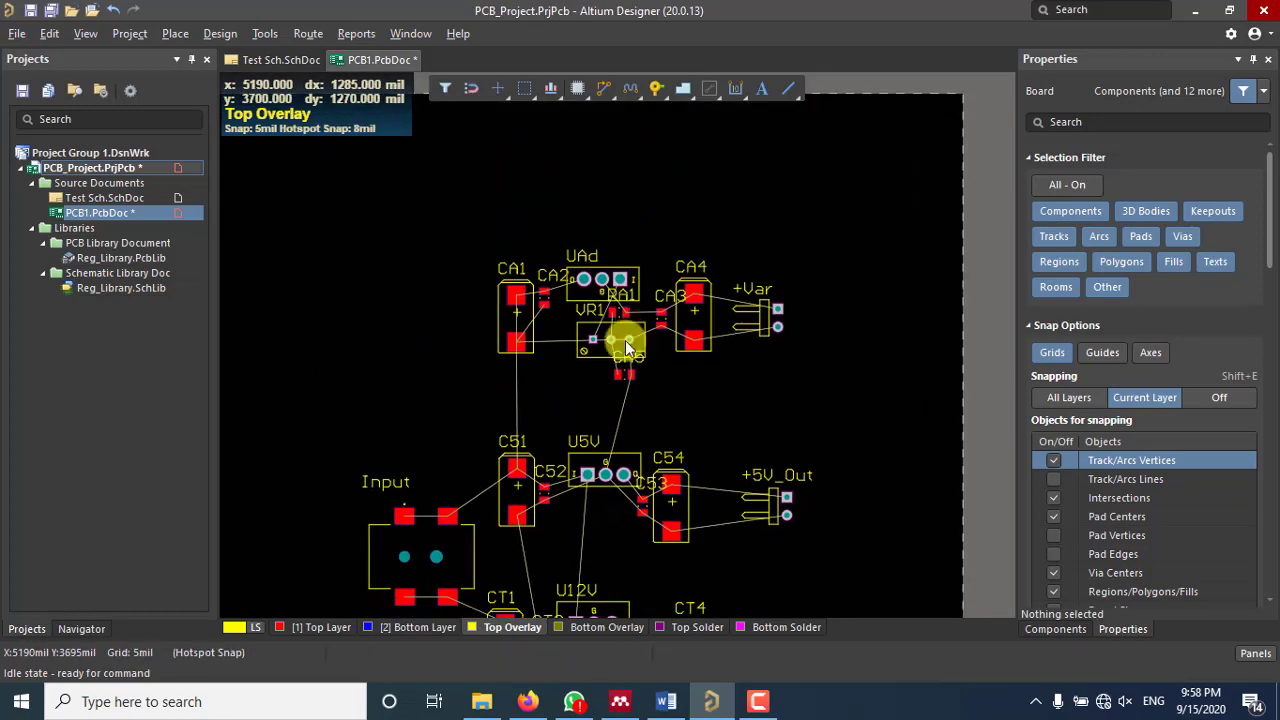
scroll(455, 474, down, 2)
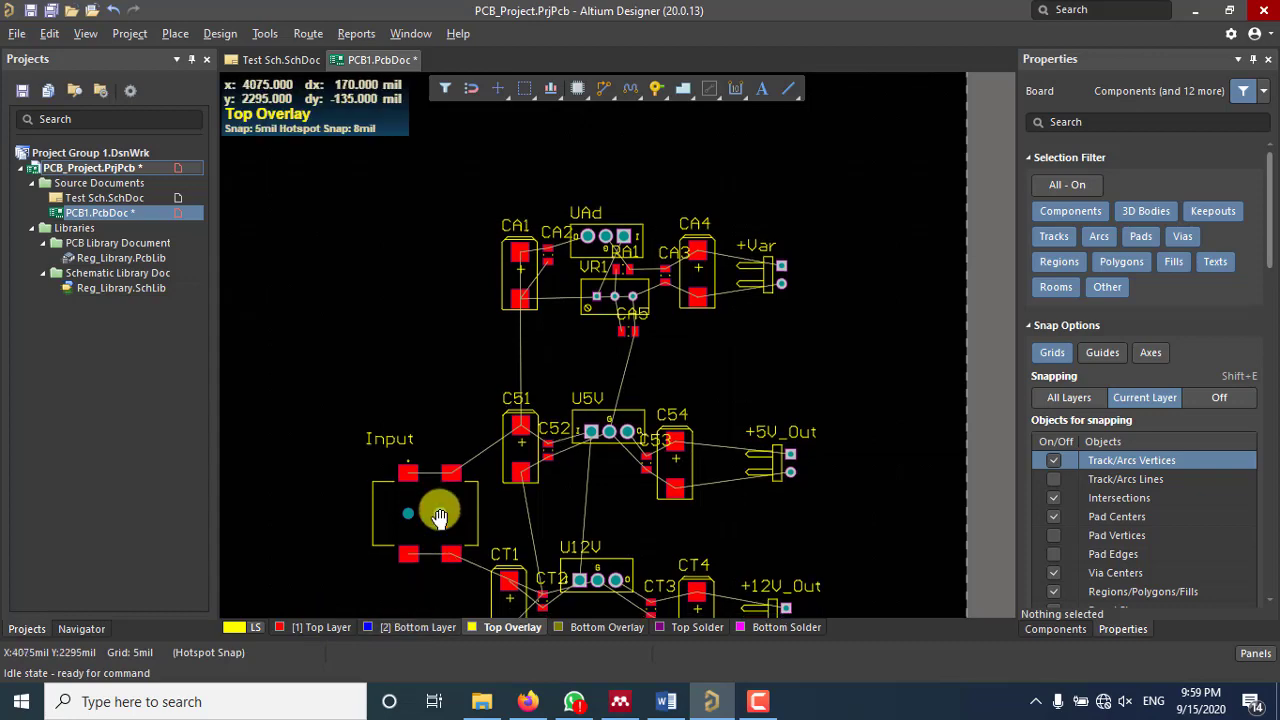
scroll(443, 508, down, 4)
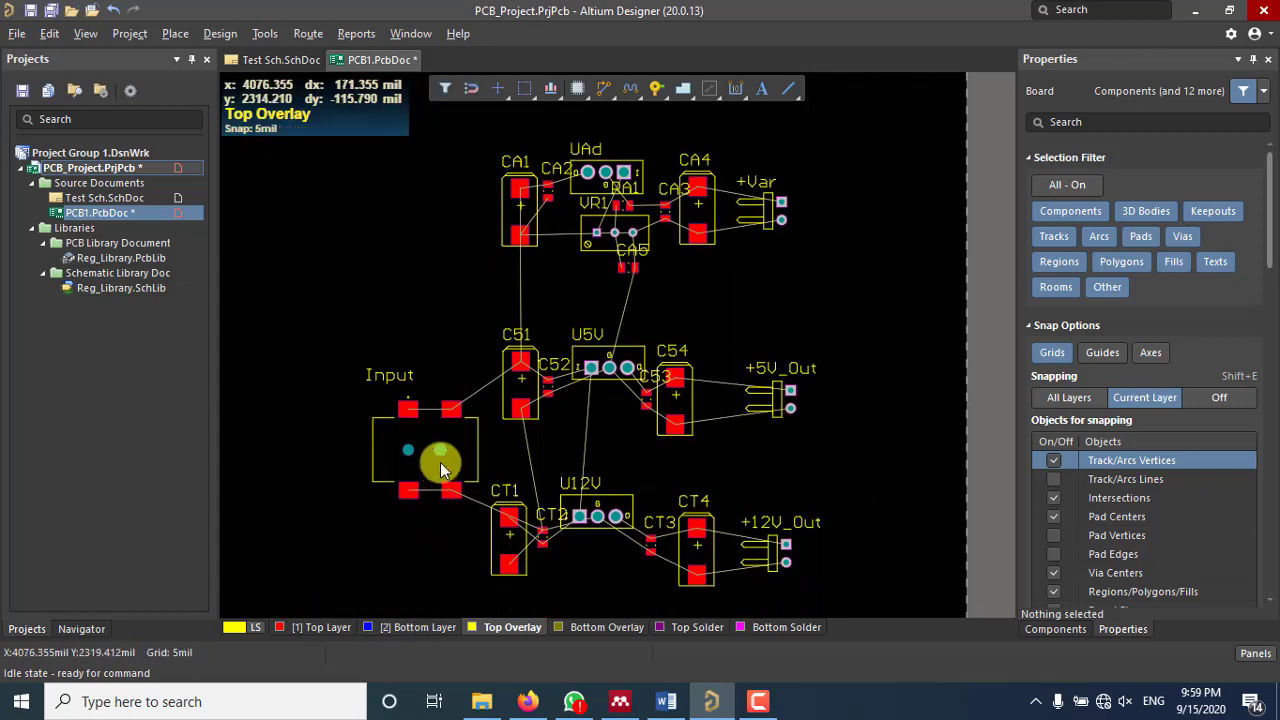
ctrl+scroll(432, 455, up, 2)
ctrl+scroll(665, 415, up, 2)
ctrl+scroll(677, 392, up, 2)
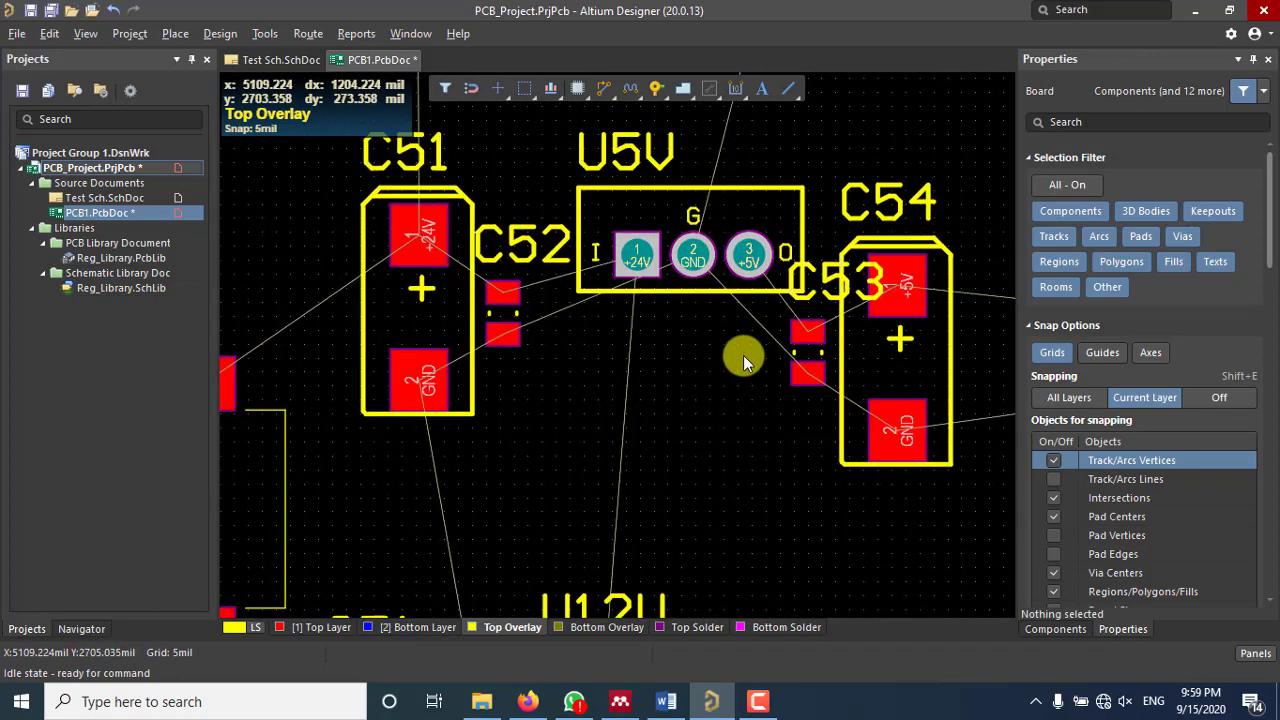
right_drag(743, 357, 466, 434)
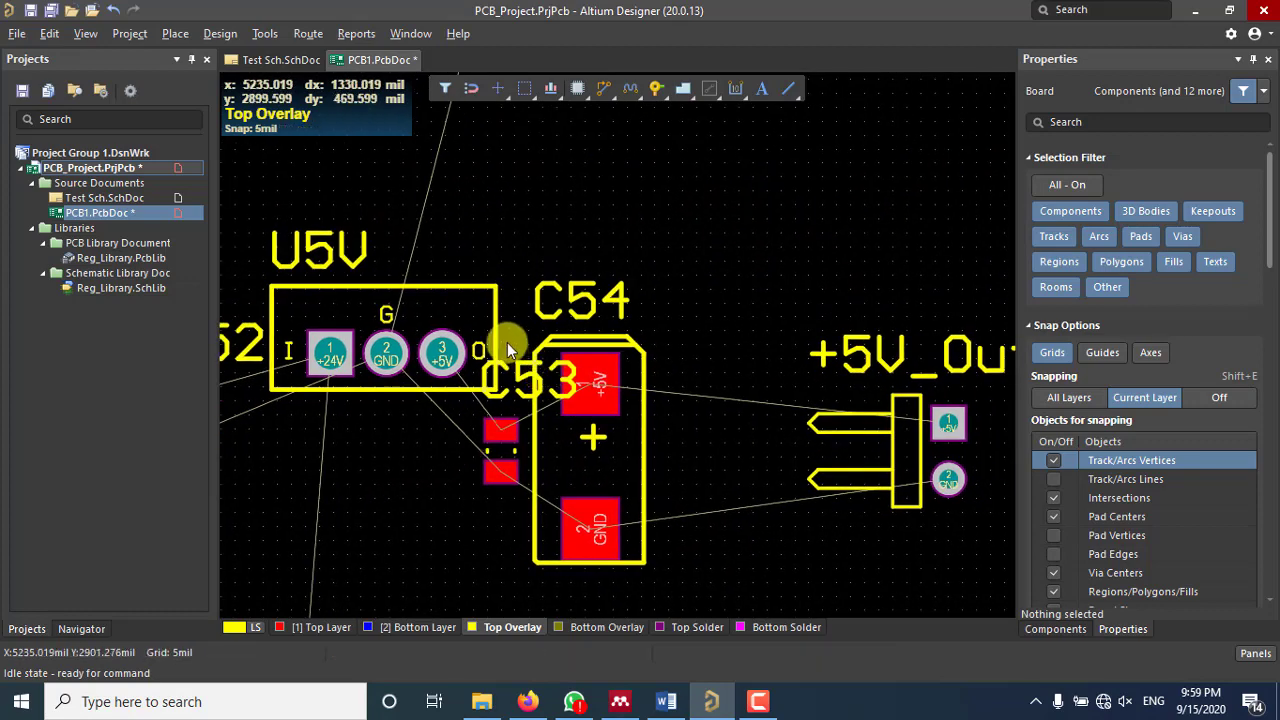
ctrl+scroll(507, 341, up, 1)
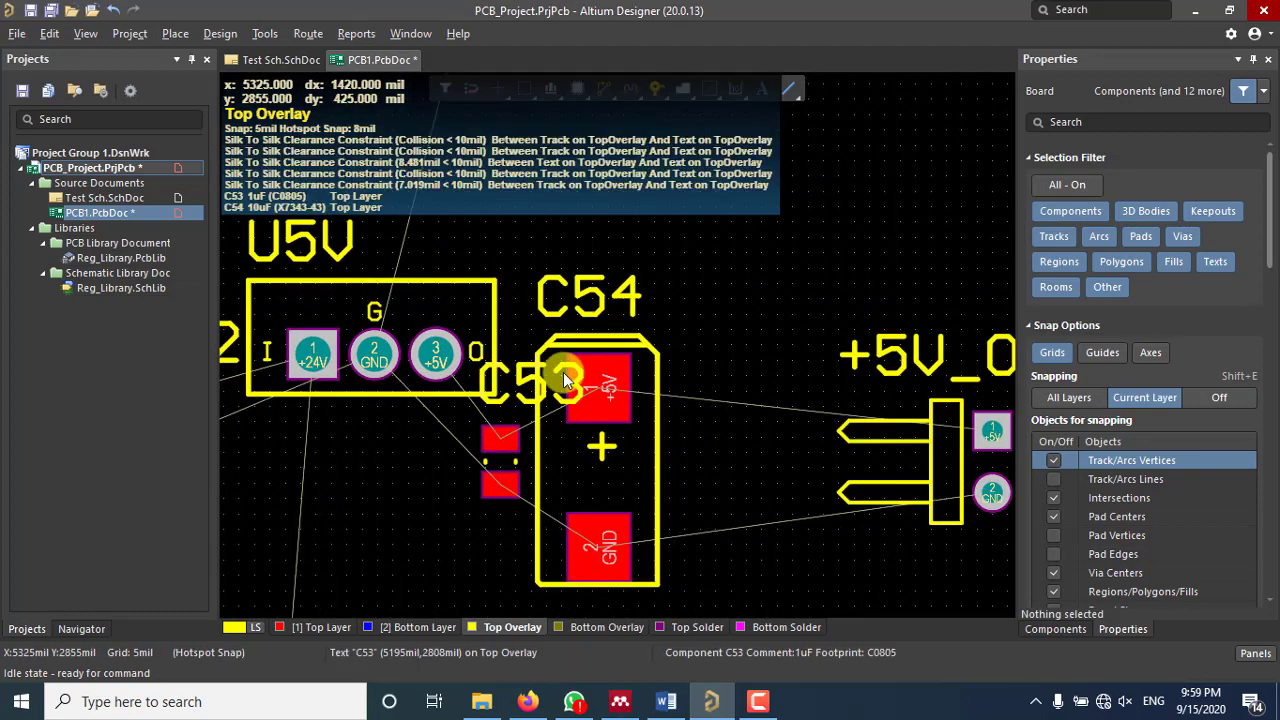
Step: Route a Top Layer +5V track from U5V pin 3, cornering above C54, to +5V_Out pin 1
click(607, 87)
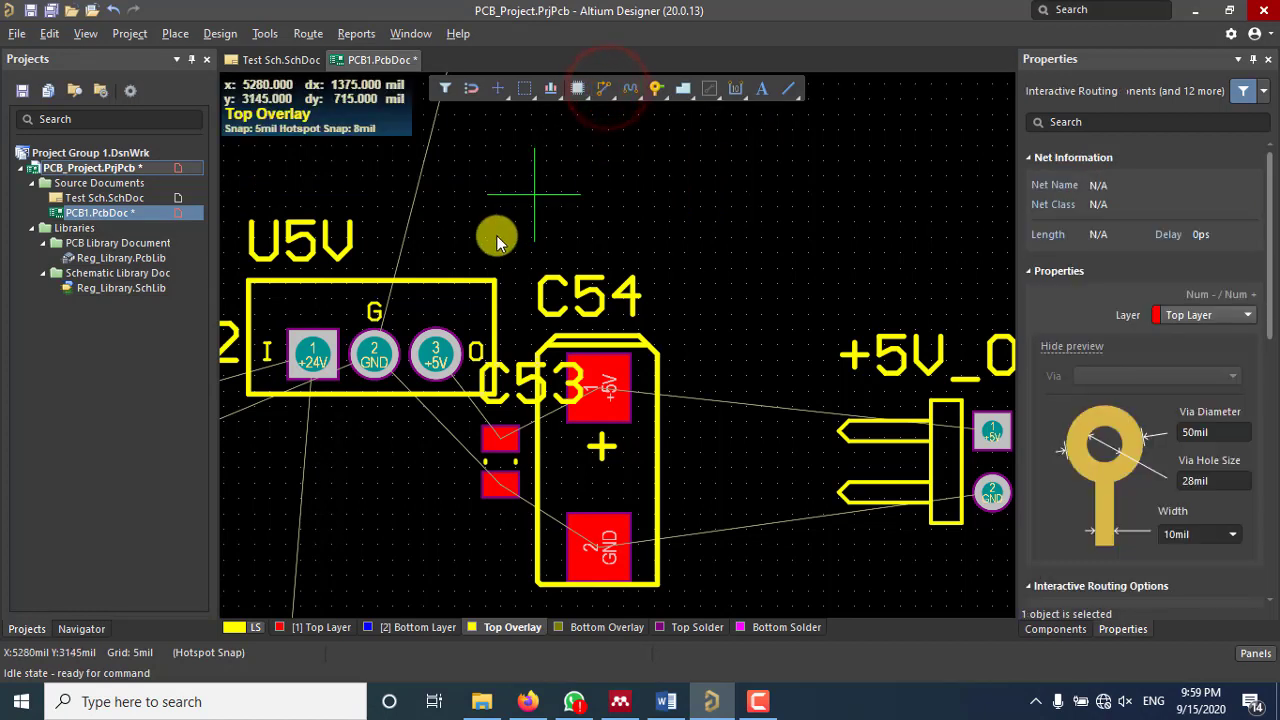
click(435, 360)
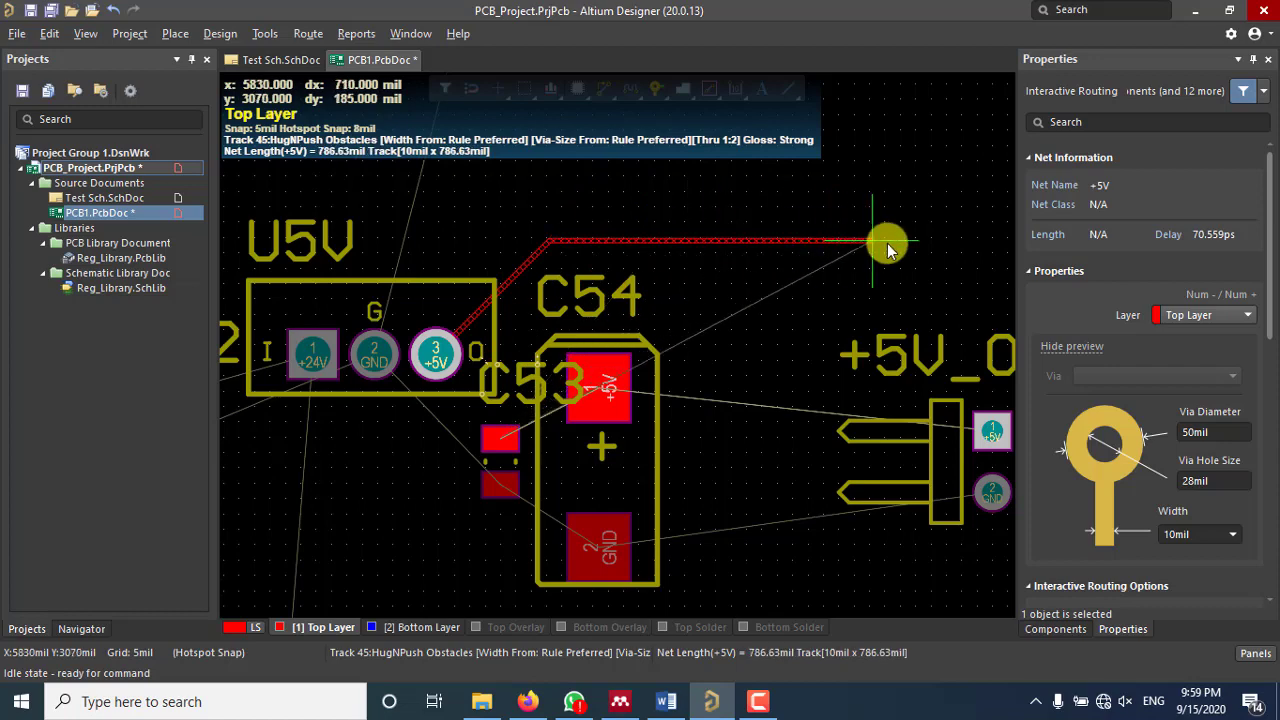
click(935, 264)
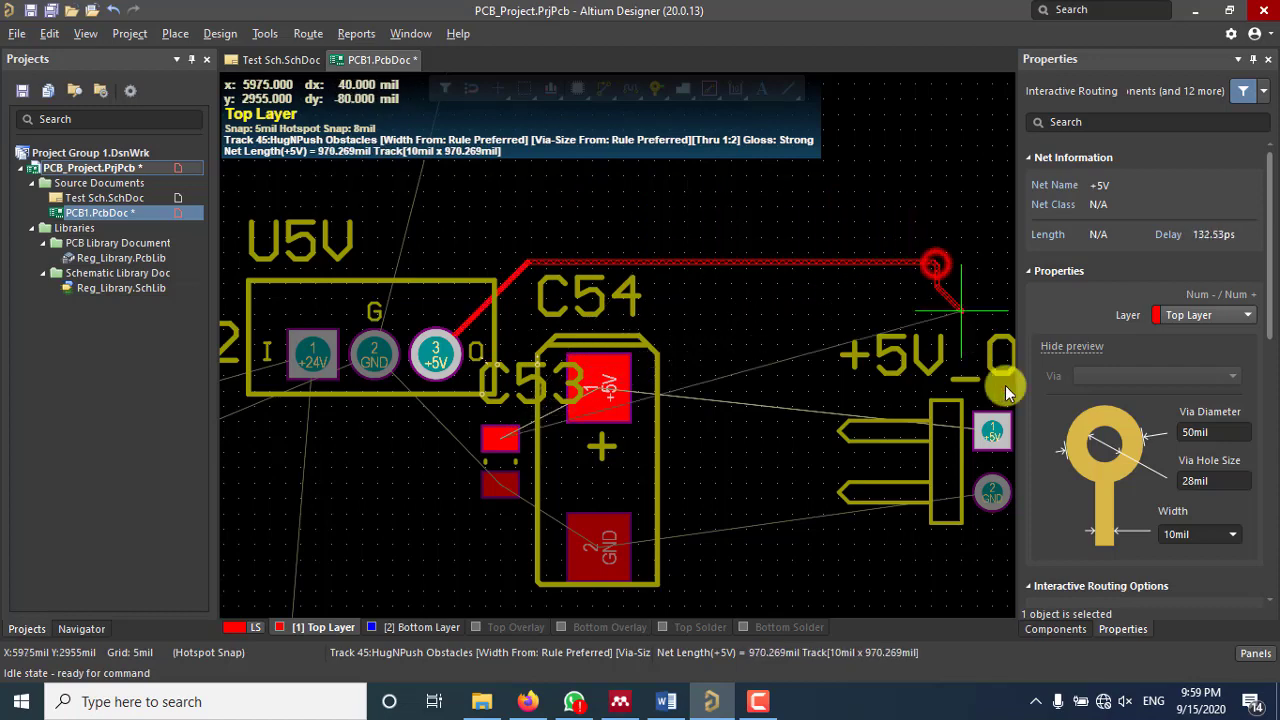
click(993, 437)
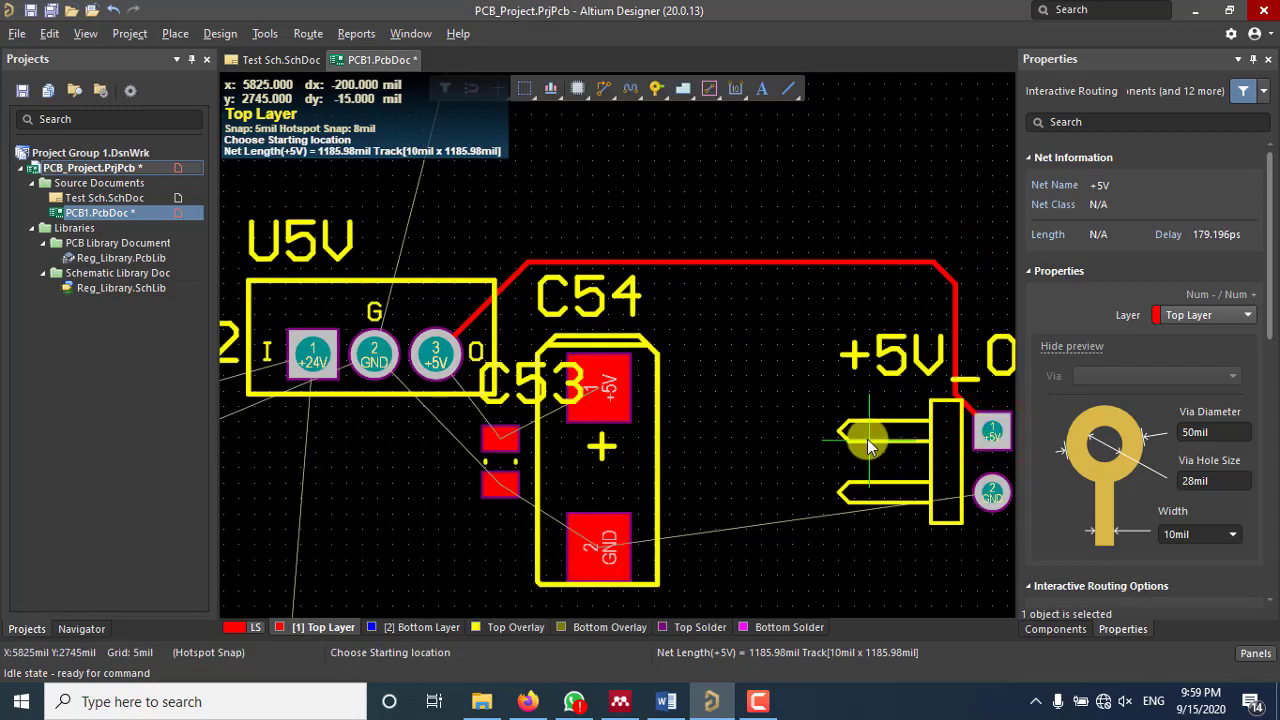
key(Escape)
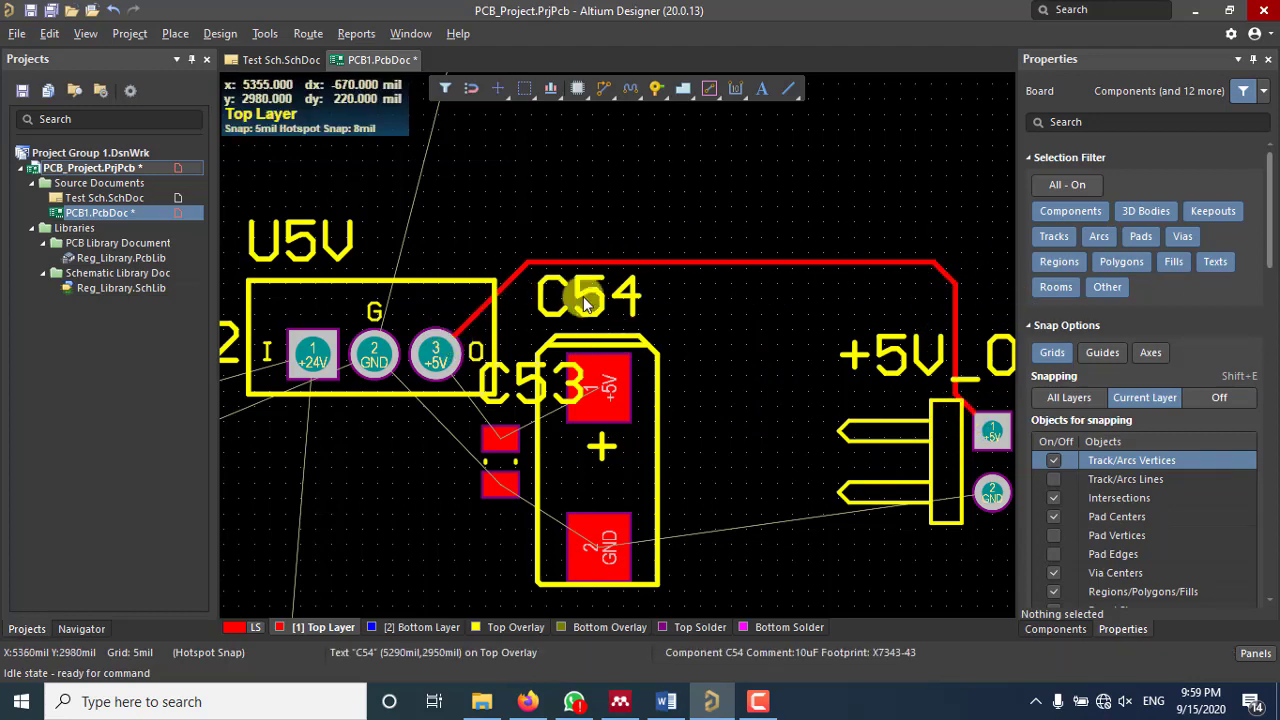
ctrl+scroll(549, 282, down, 2)
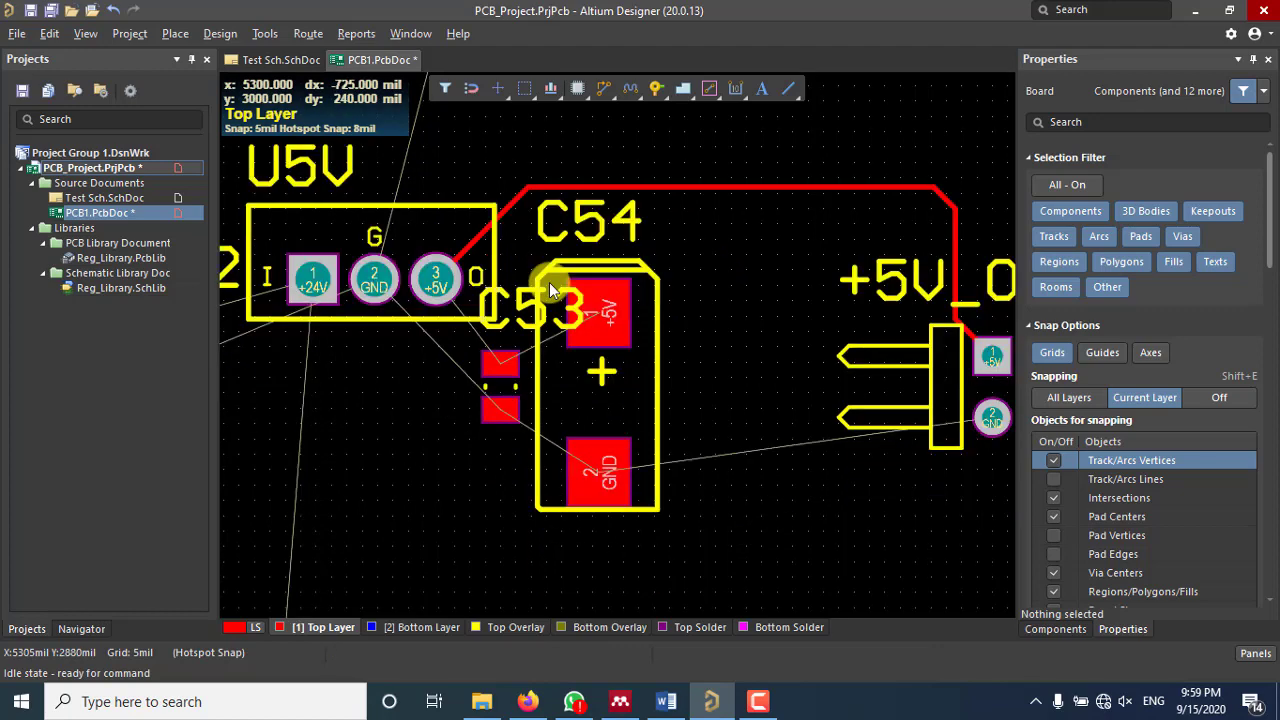
Step: Delete the diagonal and horizontal +5V track segments leaving U5V pin 3
right_drag(549, 282, 567, 387)
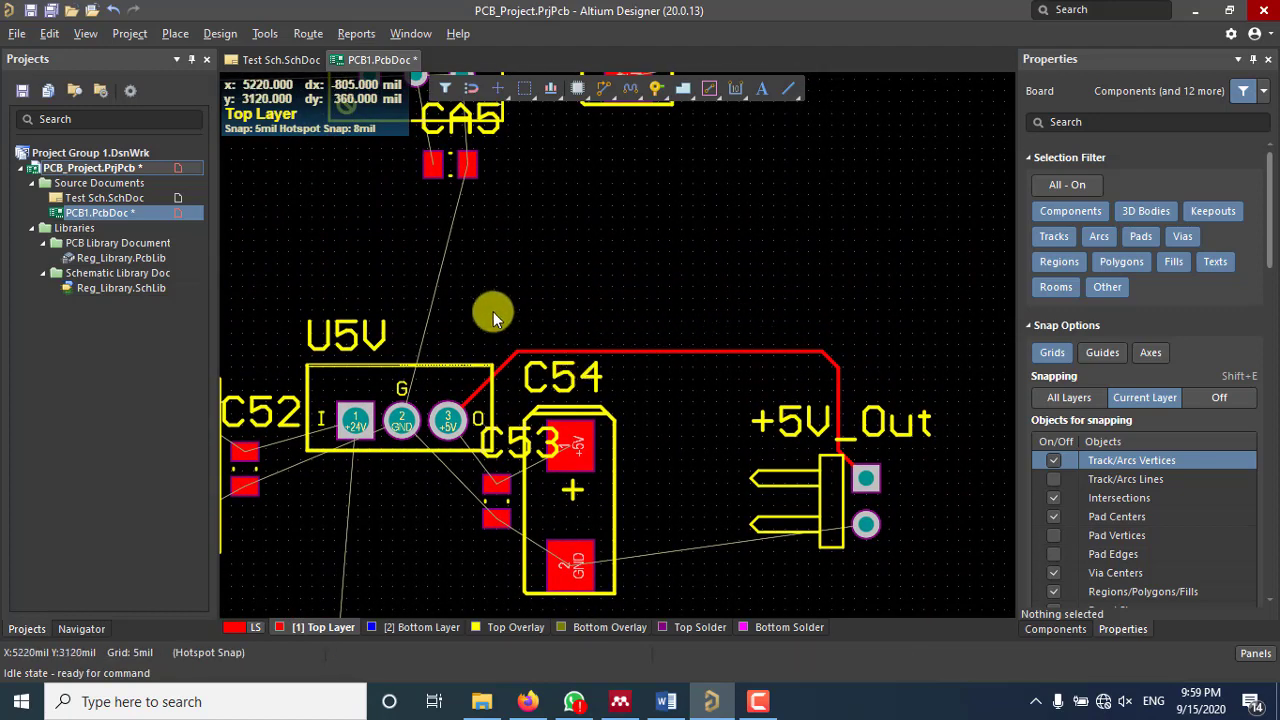
click(505, 368)
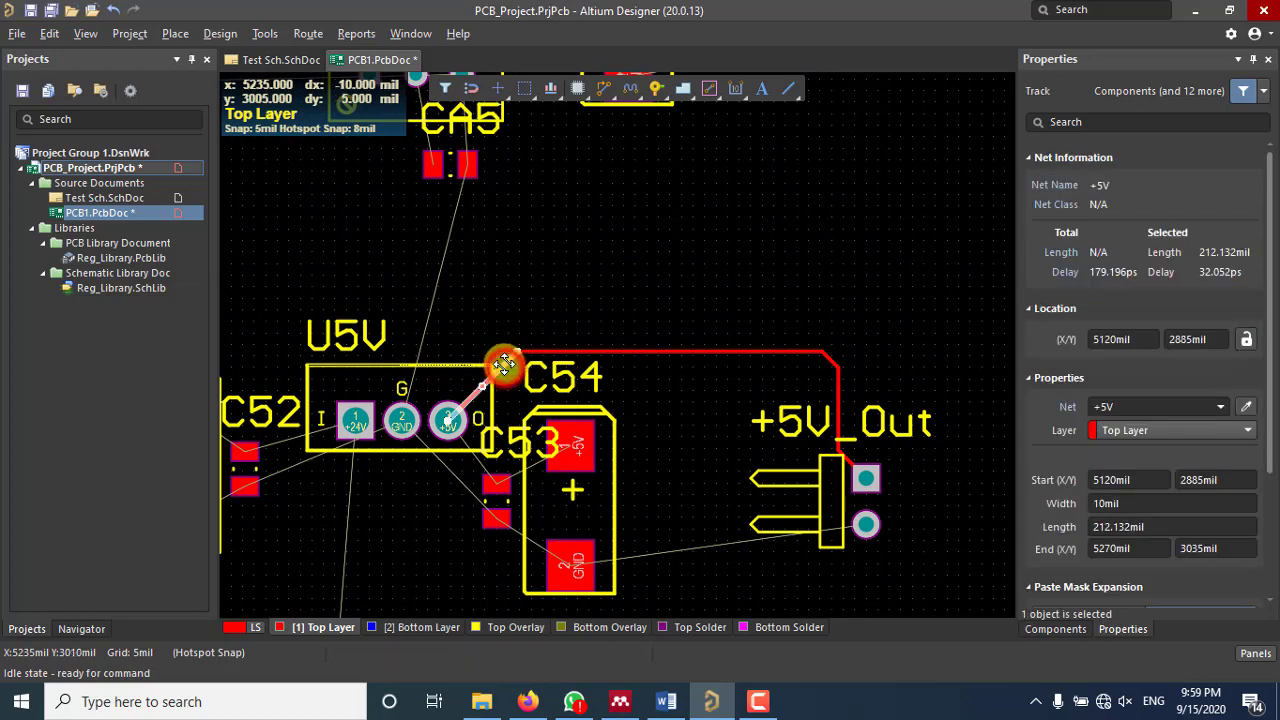
key(Delete)
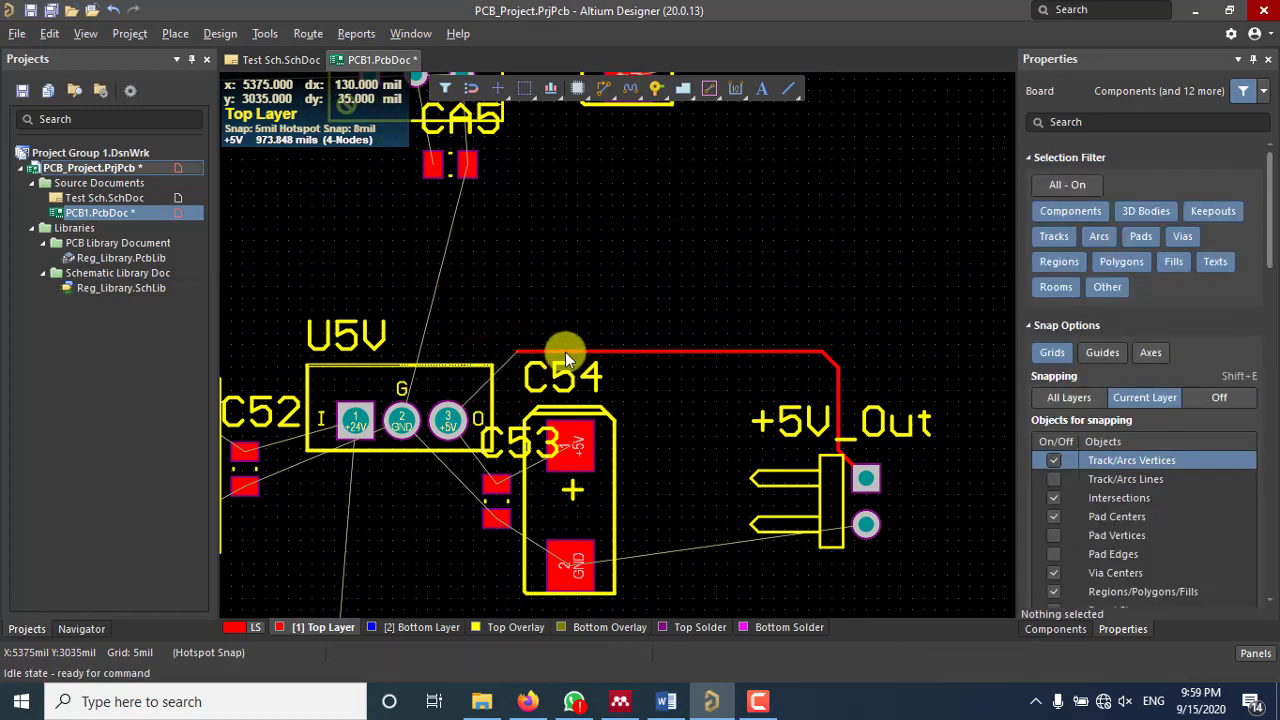
click(565, 352)
key(Delete)
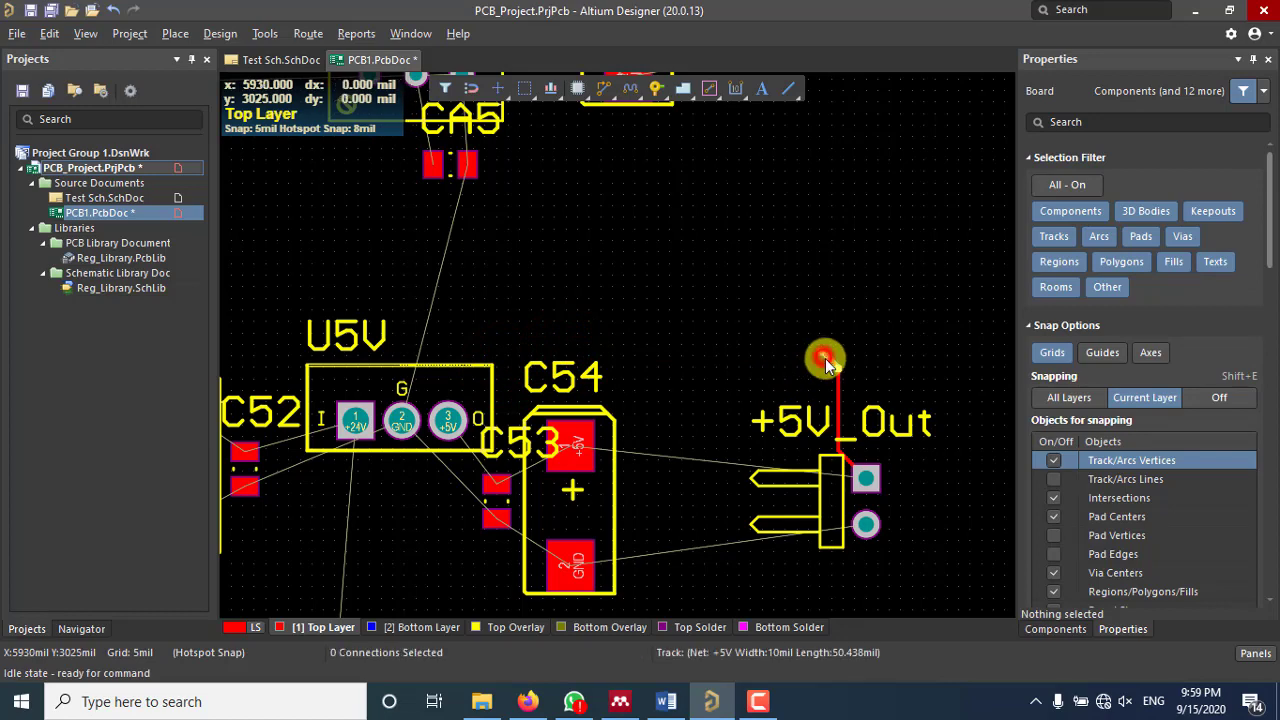
Step: Clear the leftover vertical +5V track pieces by the +5V_Out header, then restart interactive routing
click(832, 362)
click(838, 396)
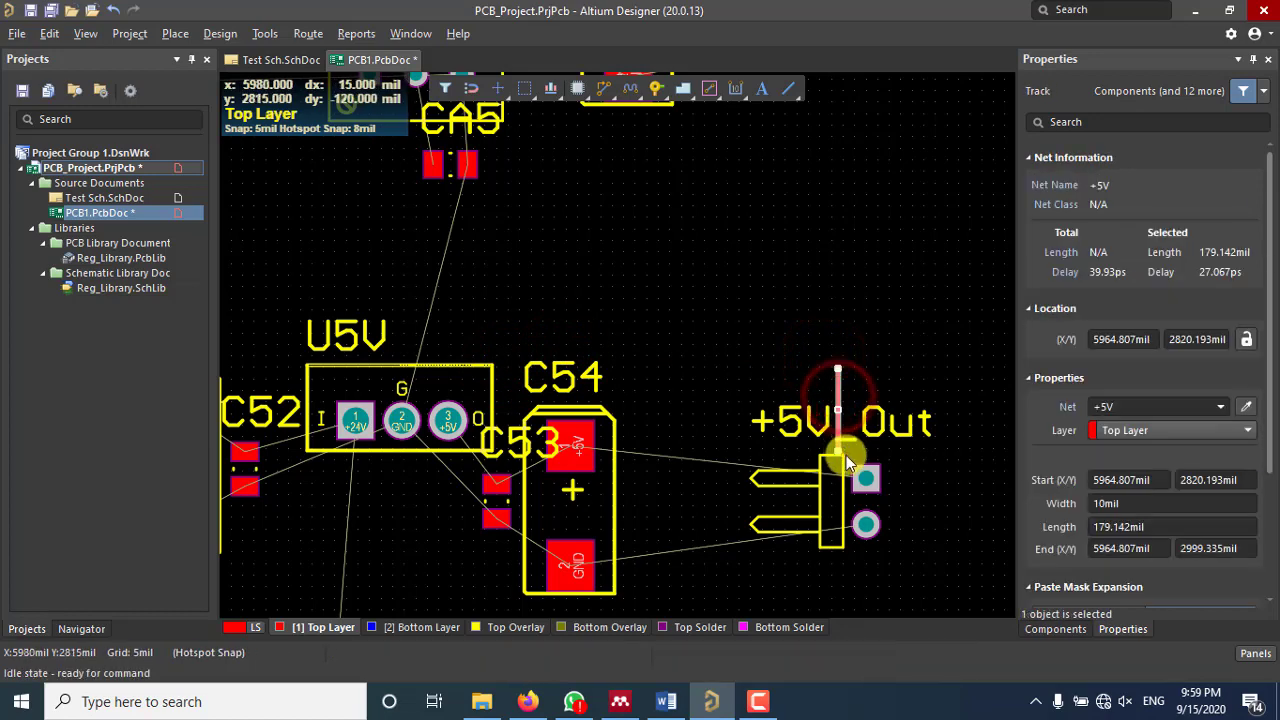
drag(840, 453, 866, 478)
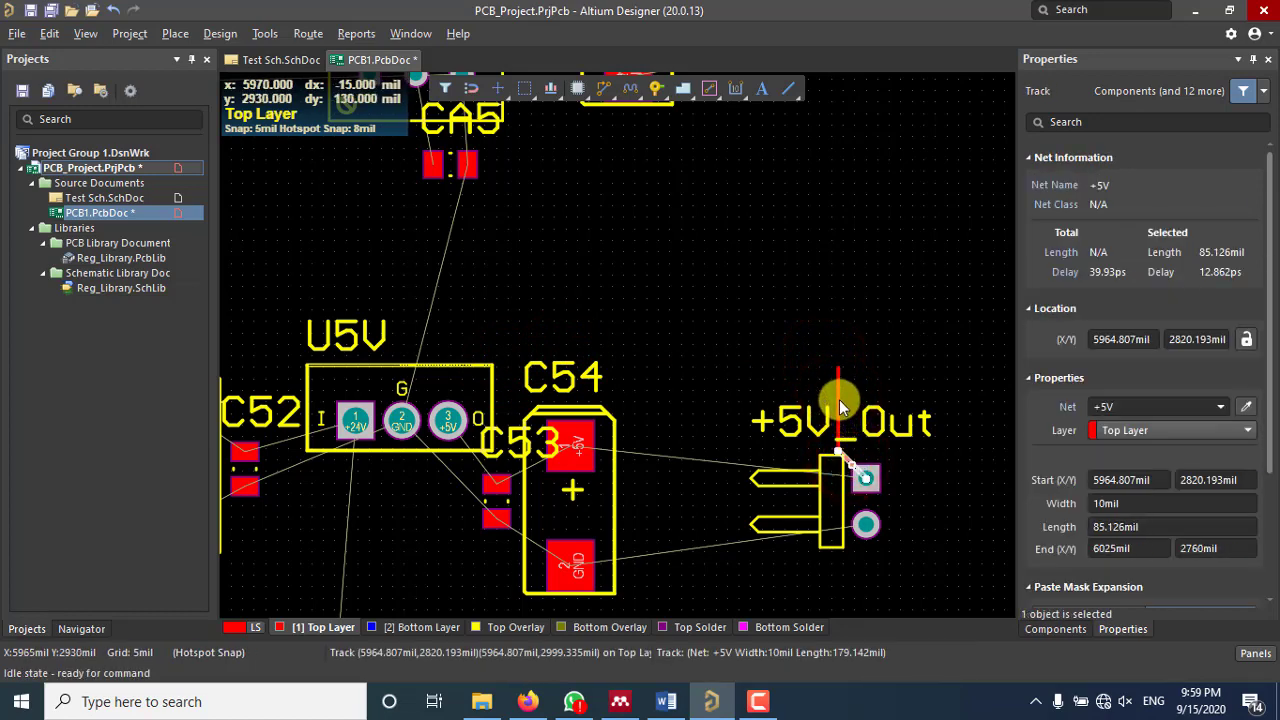
key(ctrl+z)
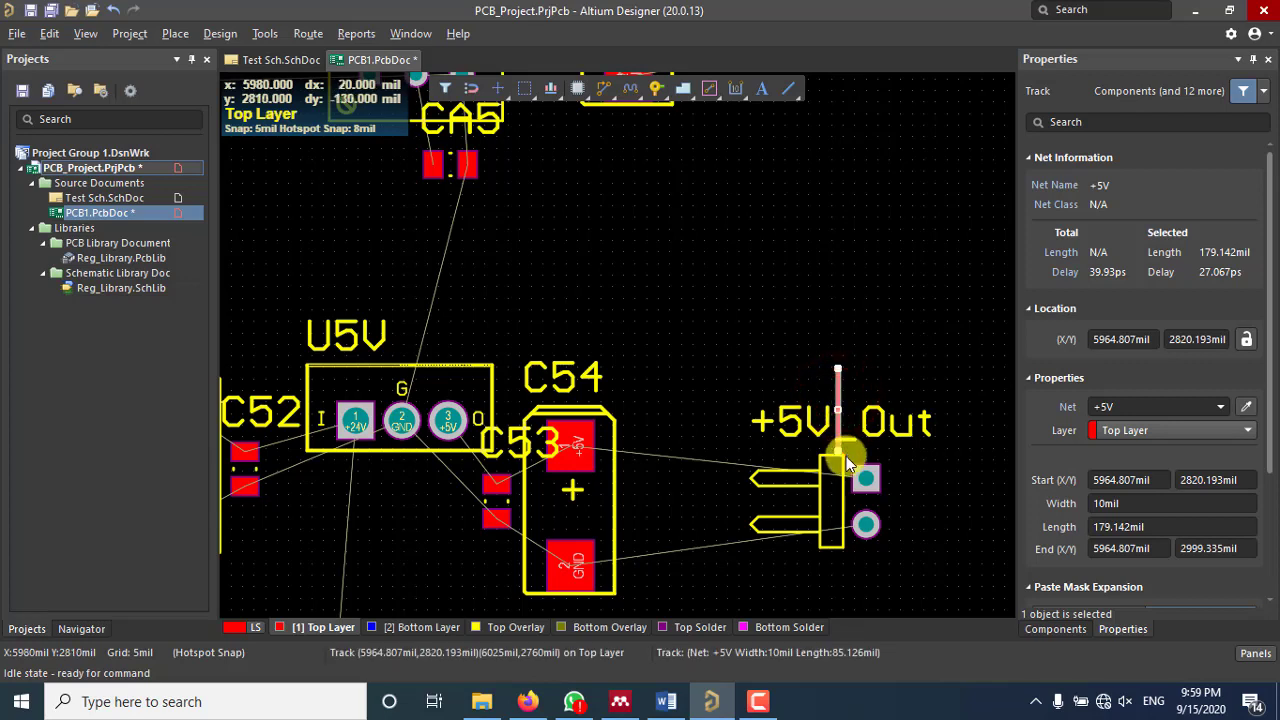
key(ctrl+y)
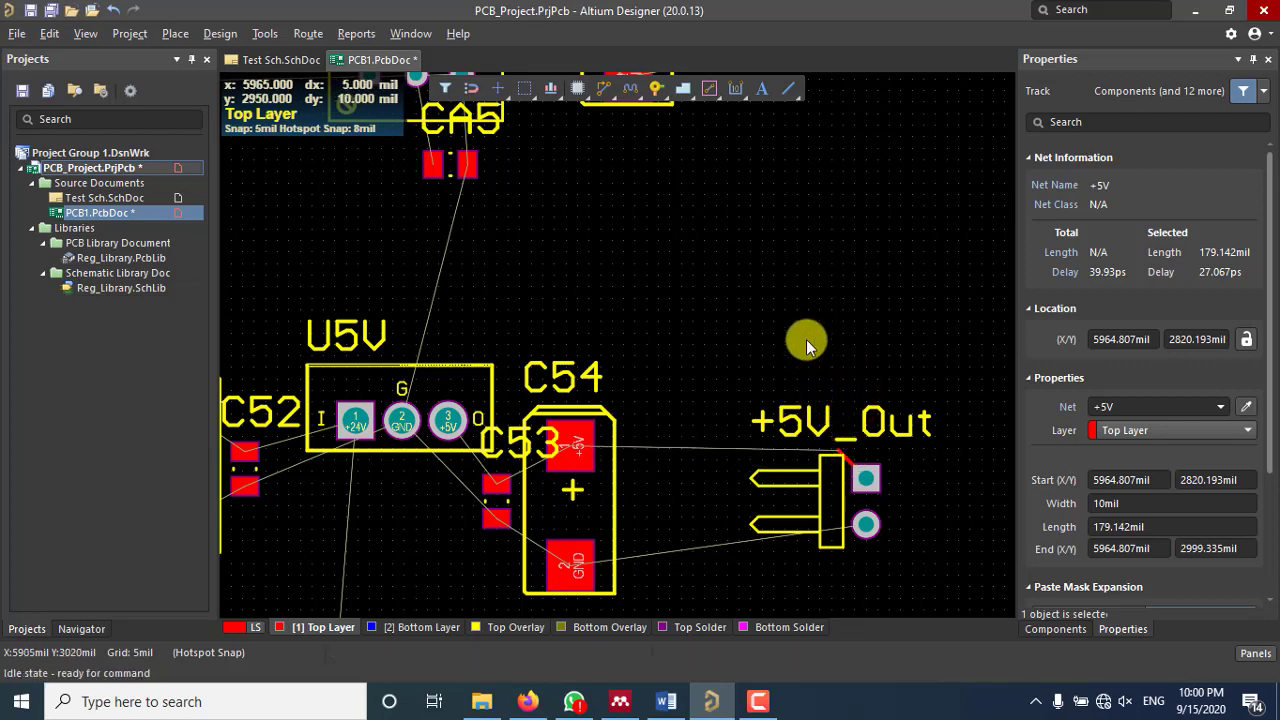
drag(851, 470, 808, 462)
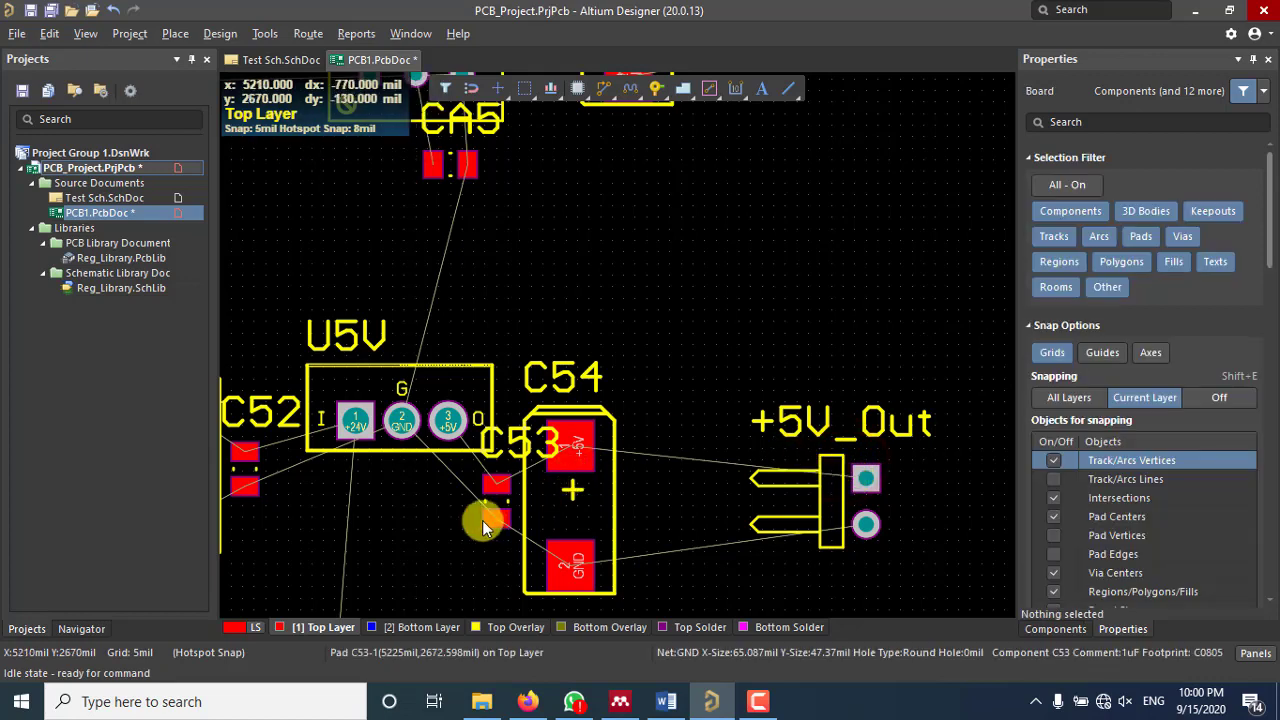
click(599, 90)
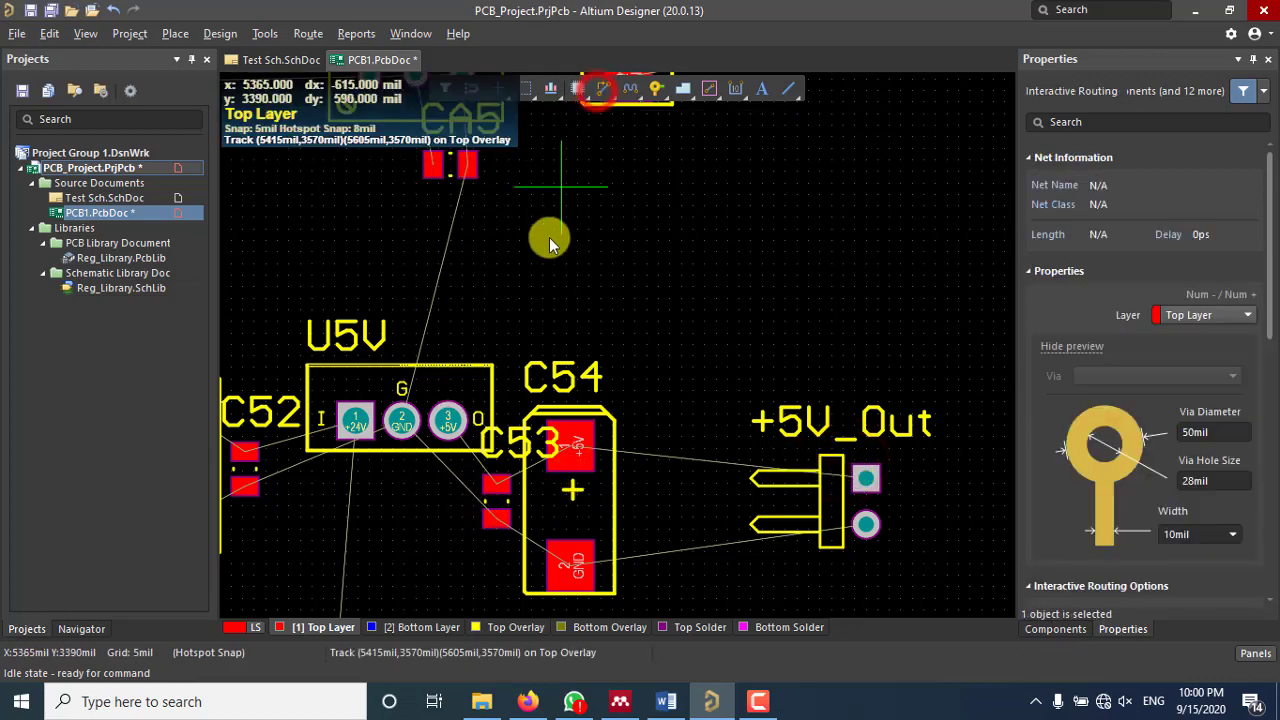
Step: Route a Bottom Layer +5V track, about 1610 mil, from U5V pin 3 to the +5V_Out pad
click(448, 422)
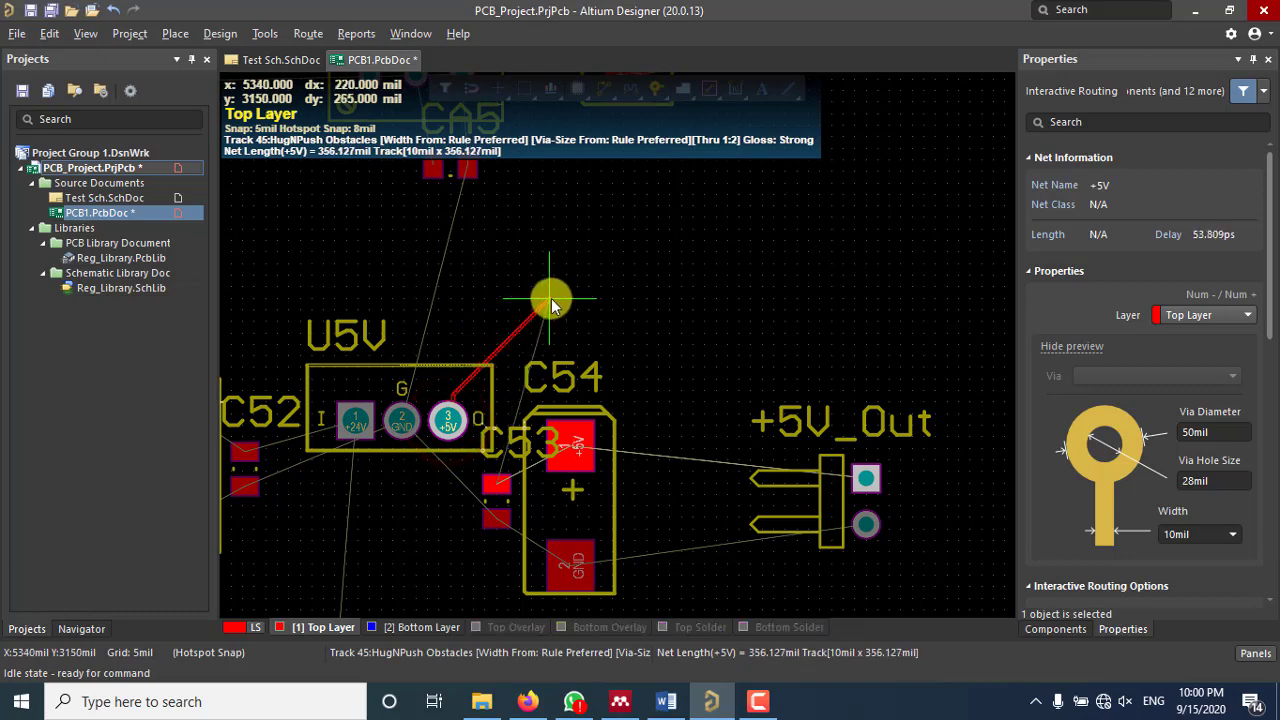
key(KP_Multiply)
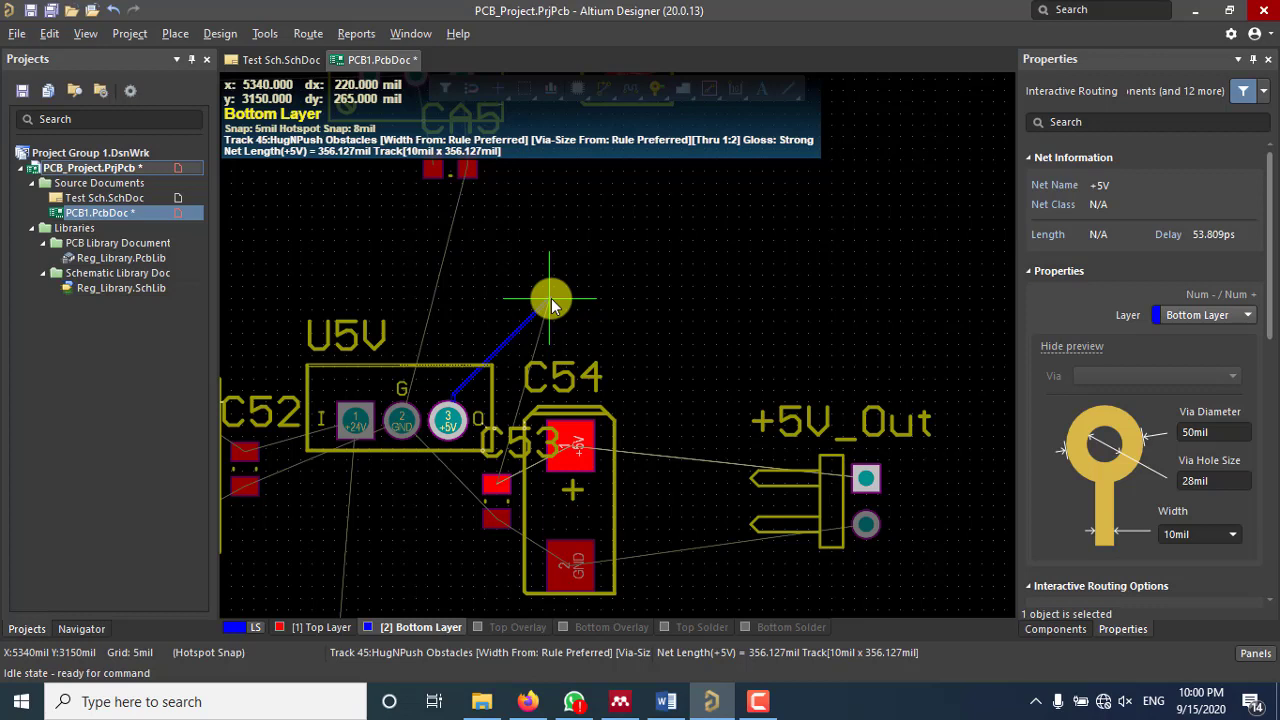
key(KP_Multiply)
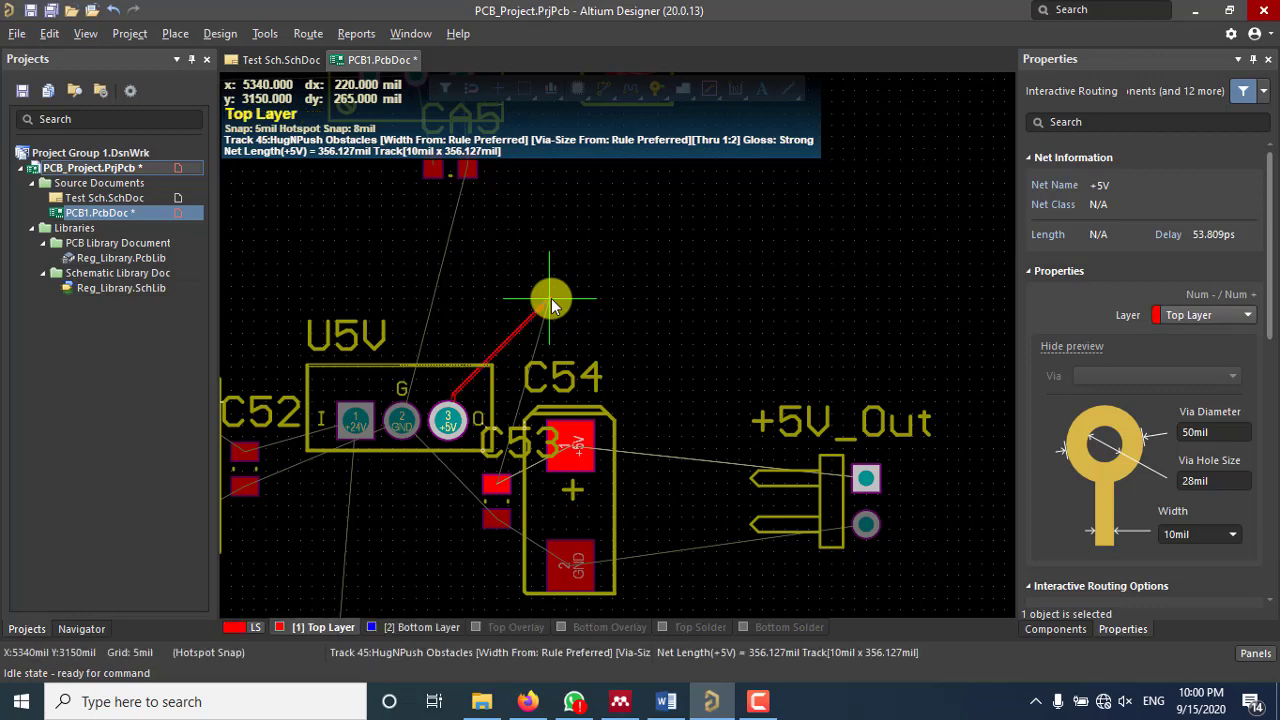
key(KP_Multiply)
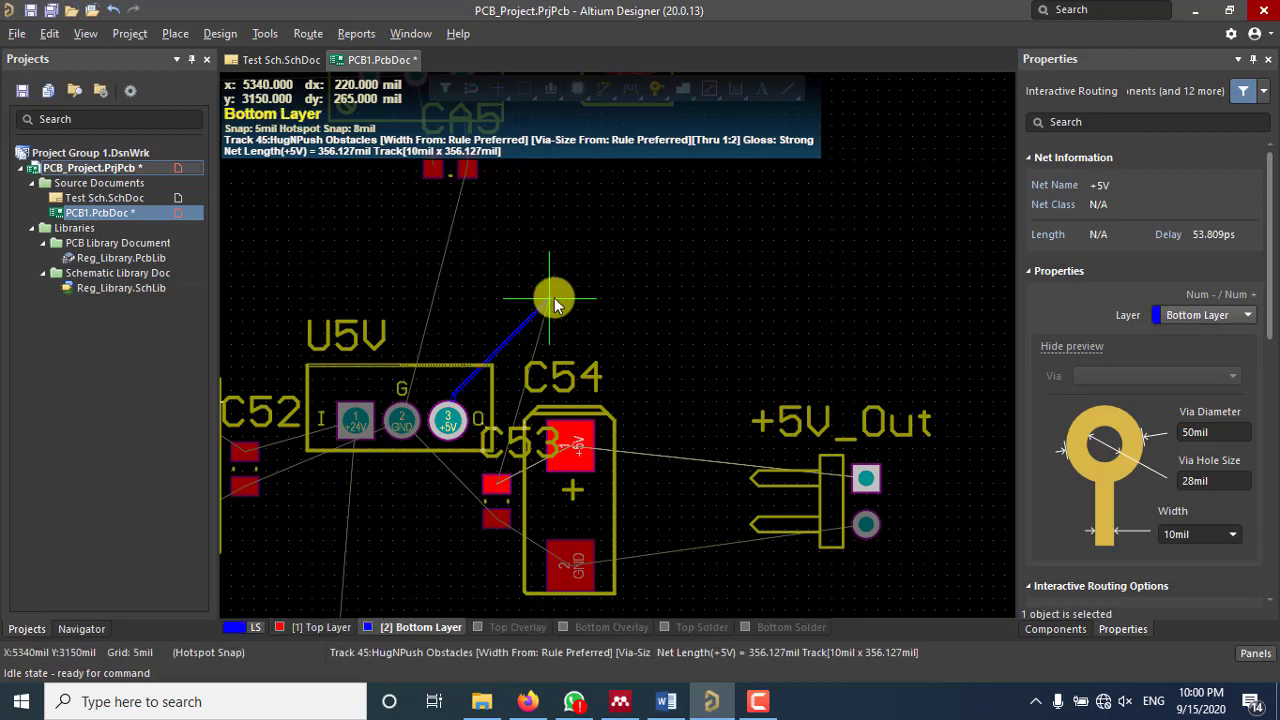
click(538, 272)
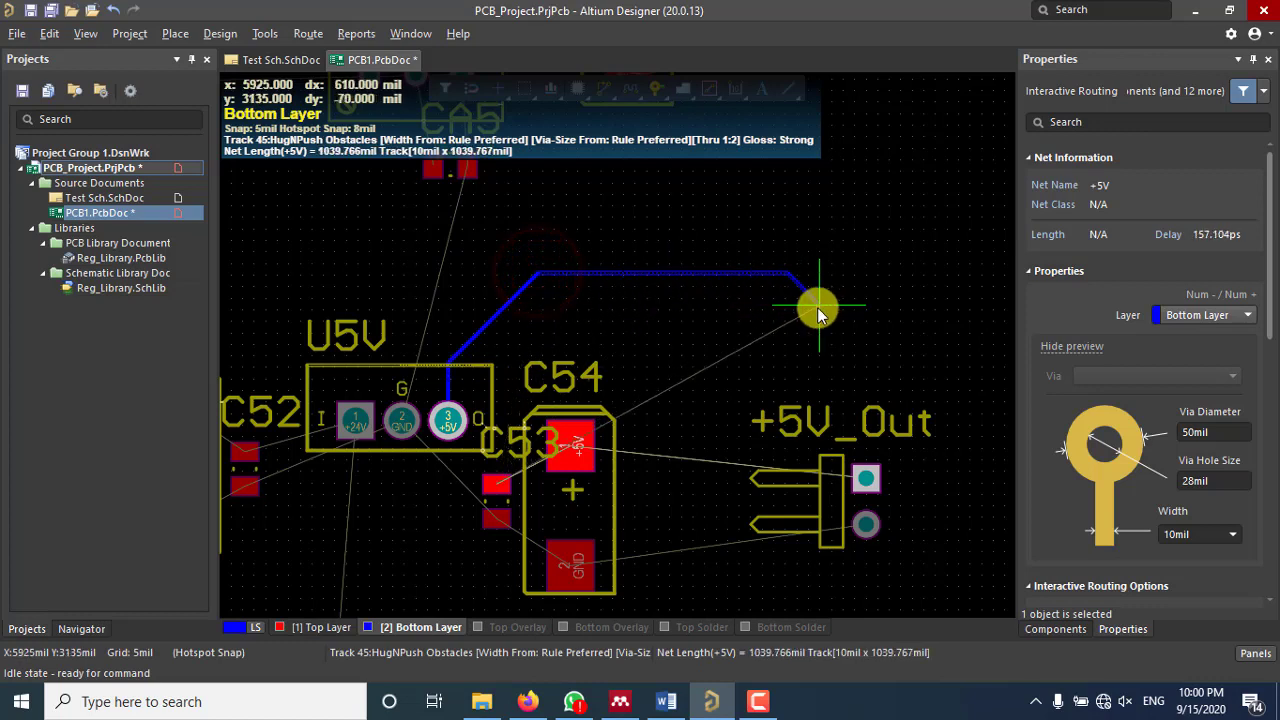
click(864, 480)
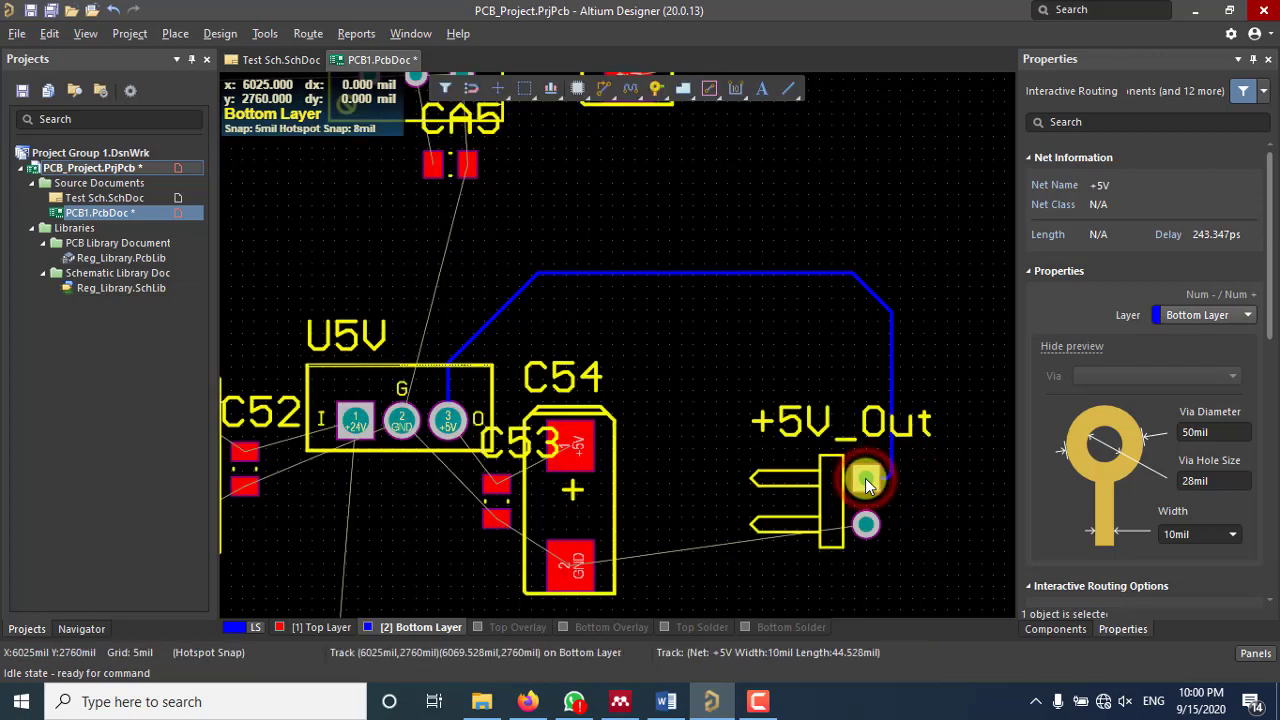
right_click(911, 496)
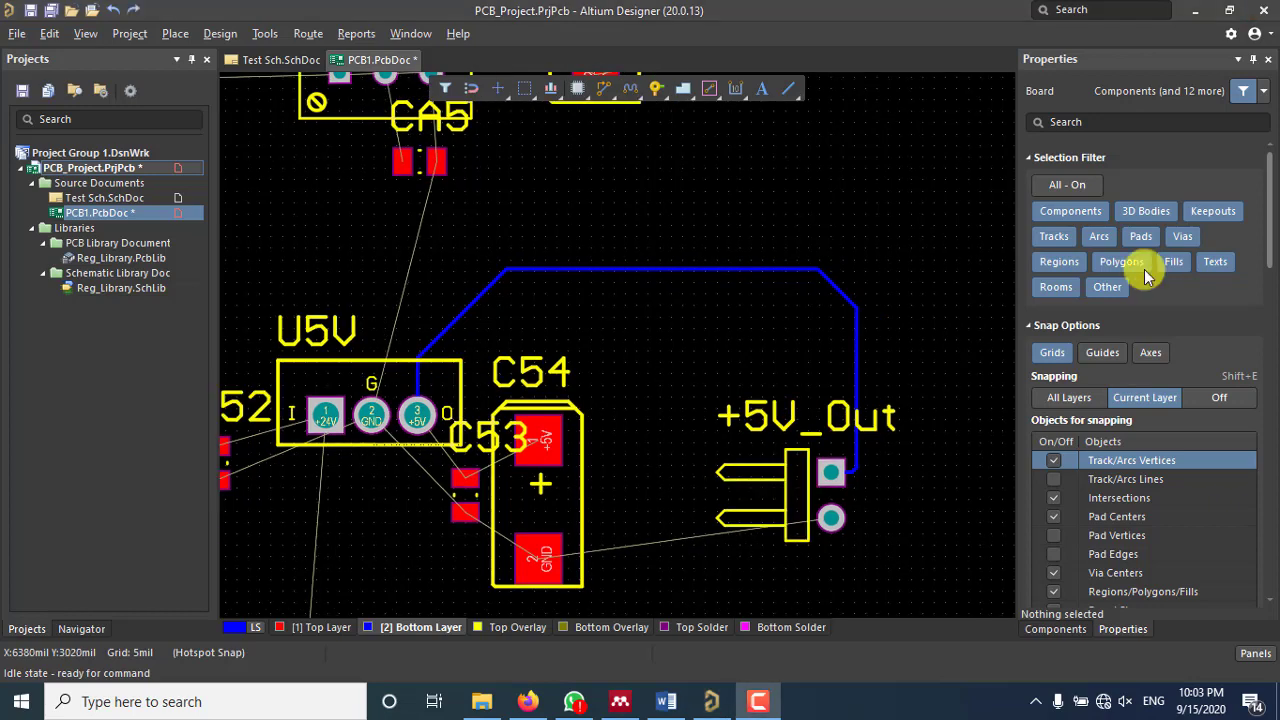
Step: Begin a Bottom Layer GND track at the +Var connector's ground pin, running about 497 mil down to a via
scroll(819, 250, up, 3)
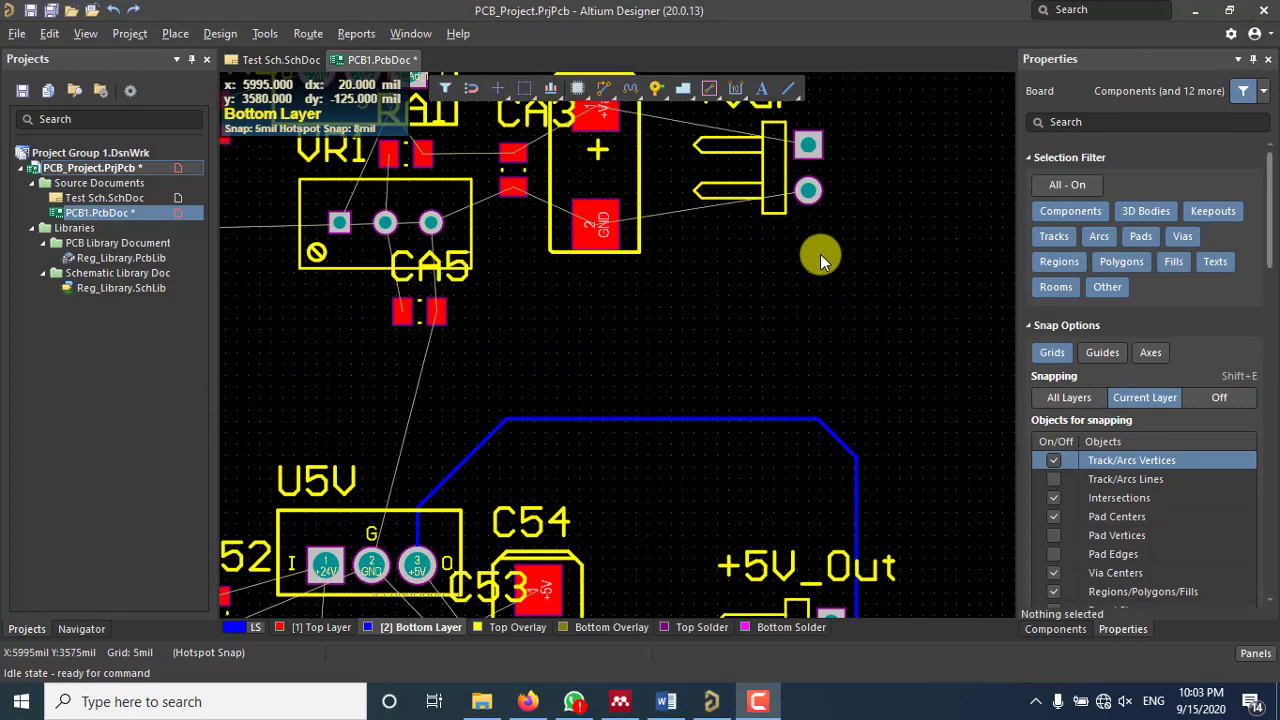
ctrl+scroll(819, 263, down, 2)
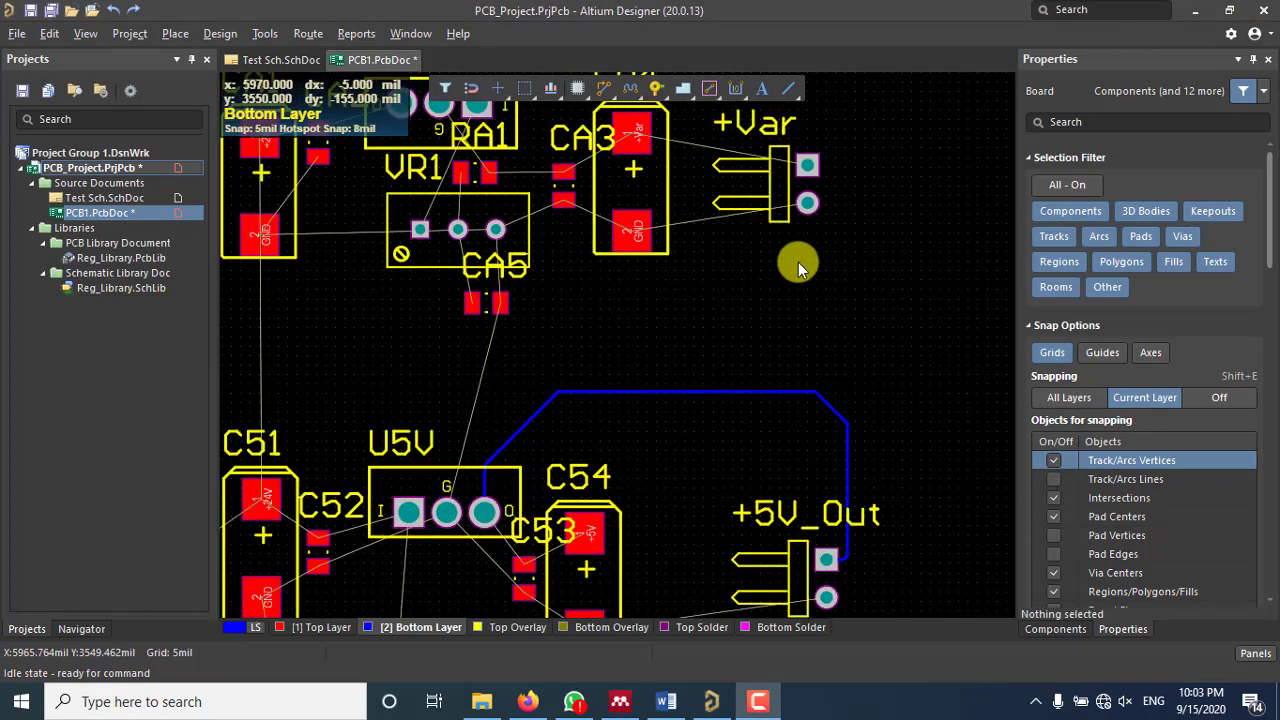
scroll(798, 262, down, 2)
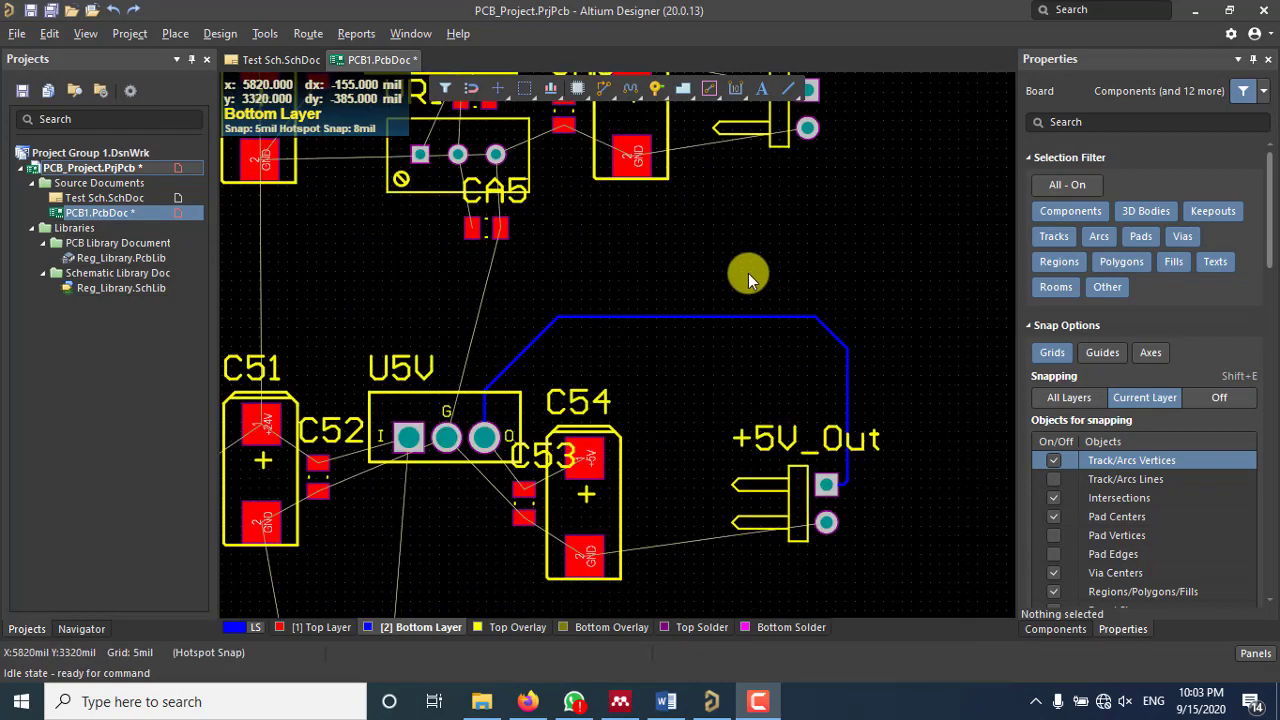
scroll(748, 273, up, 3)
ctrl+scroll(794, 208, up, 4)
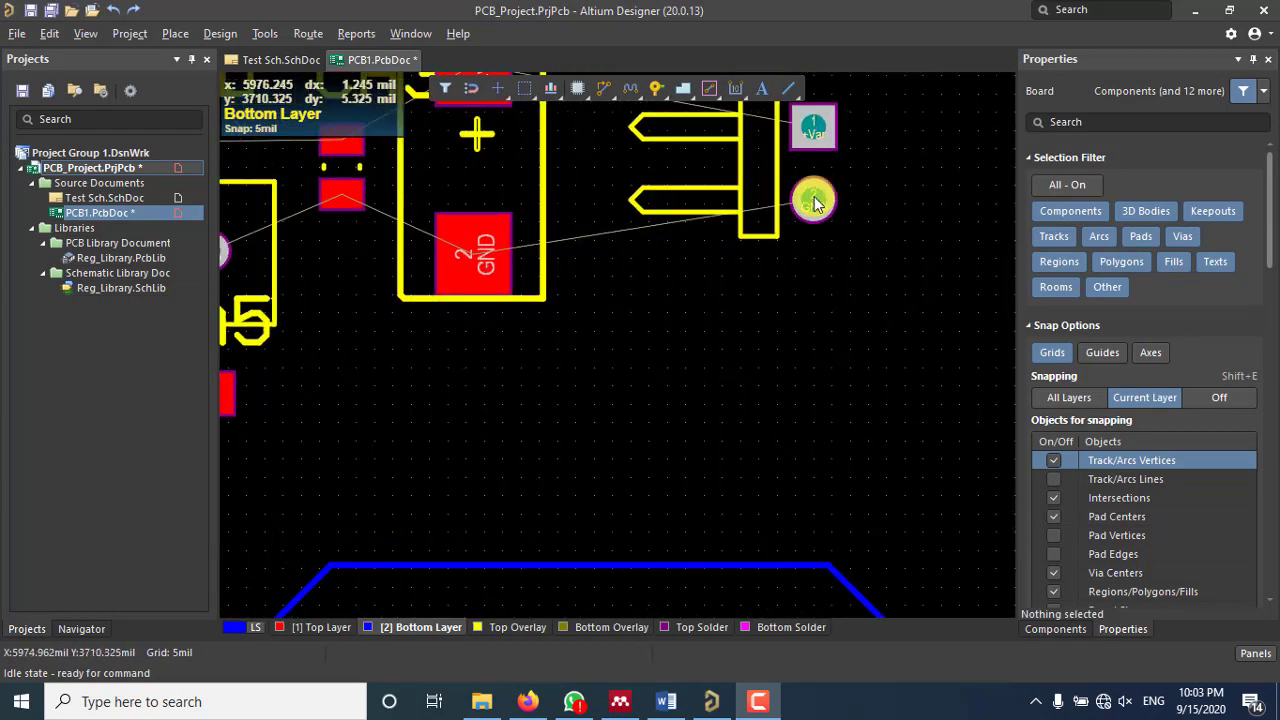
click(607, 88)
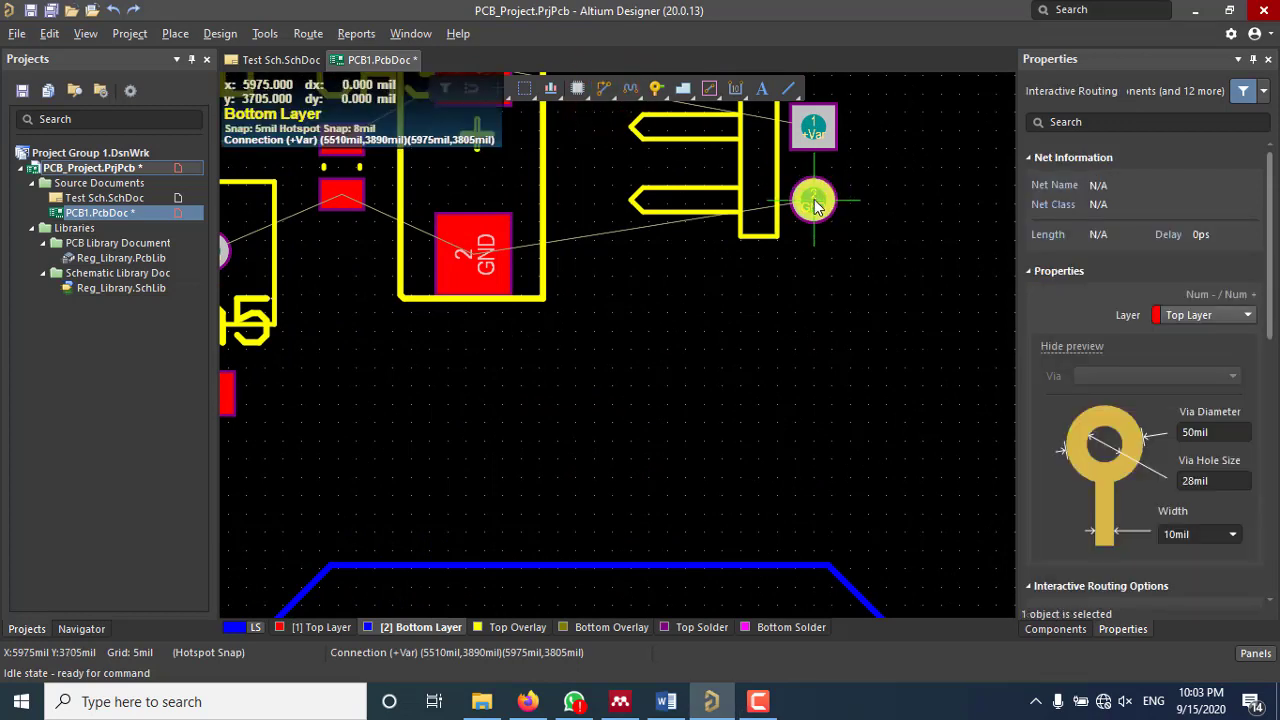
scroll(815, 204, down, 2)
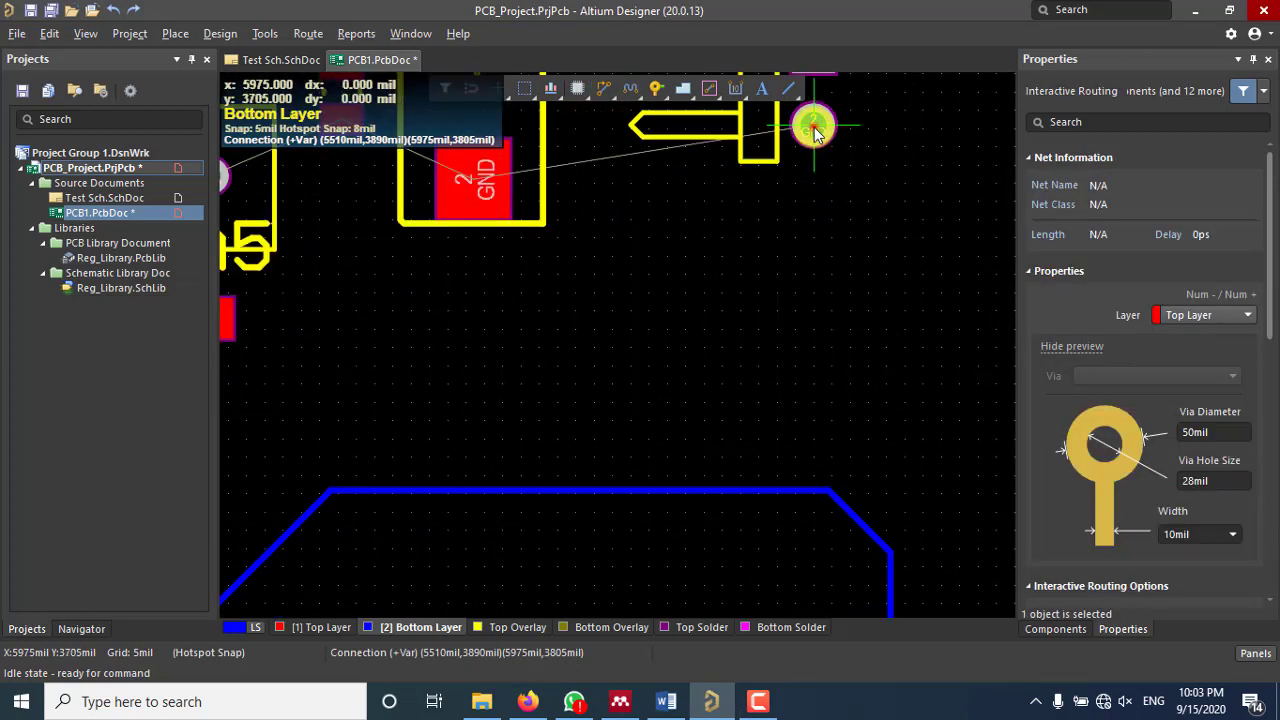
click(815, 130)
scroll(814, 222, down, 6)
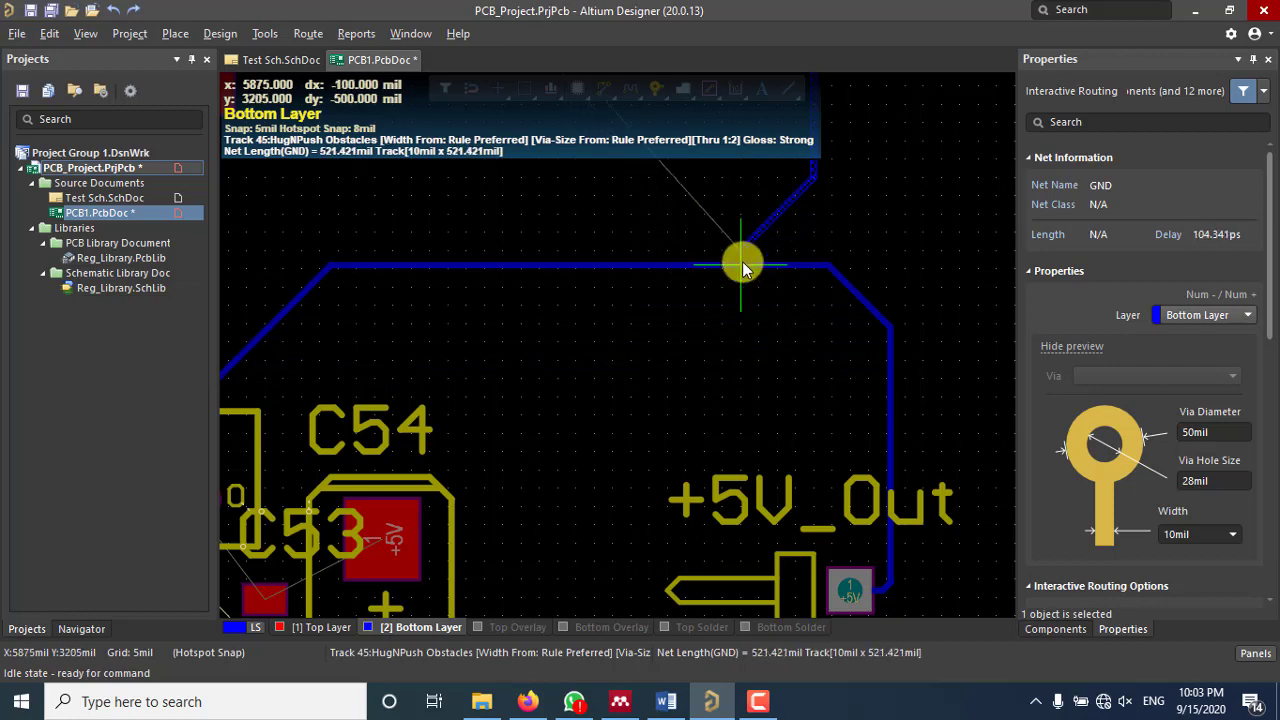
ctrl+scroll(742, 263, down, 2)
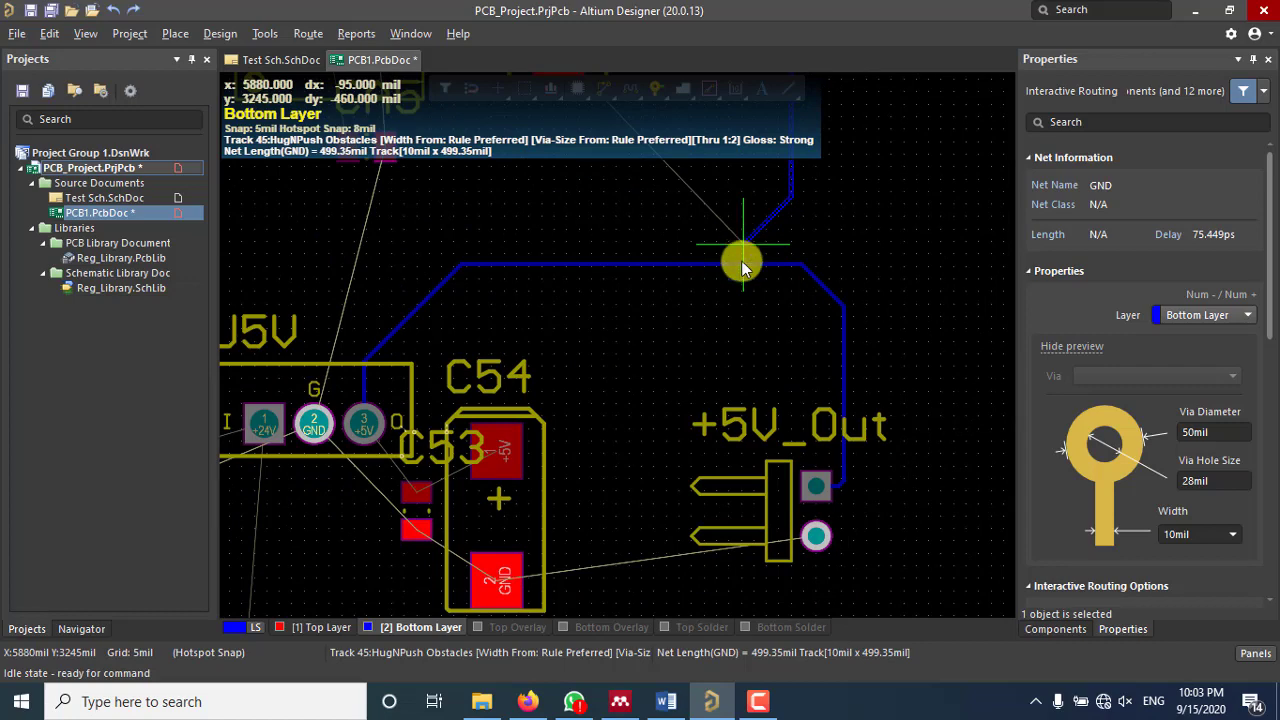
scroll(738, 267, up, 3)
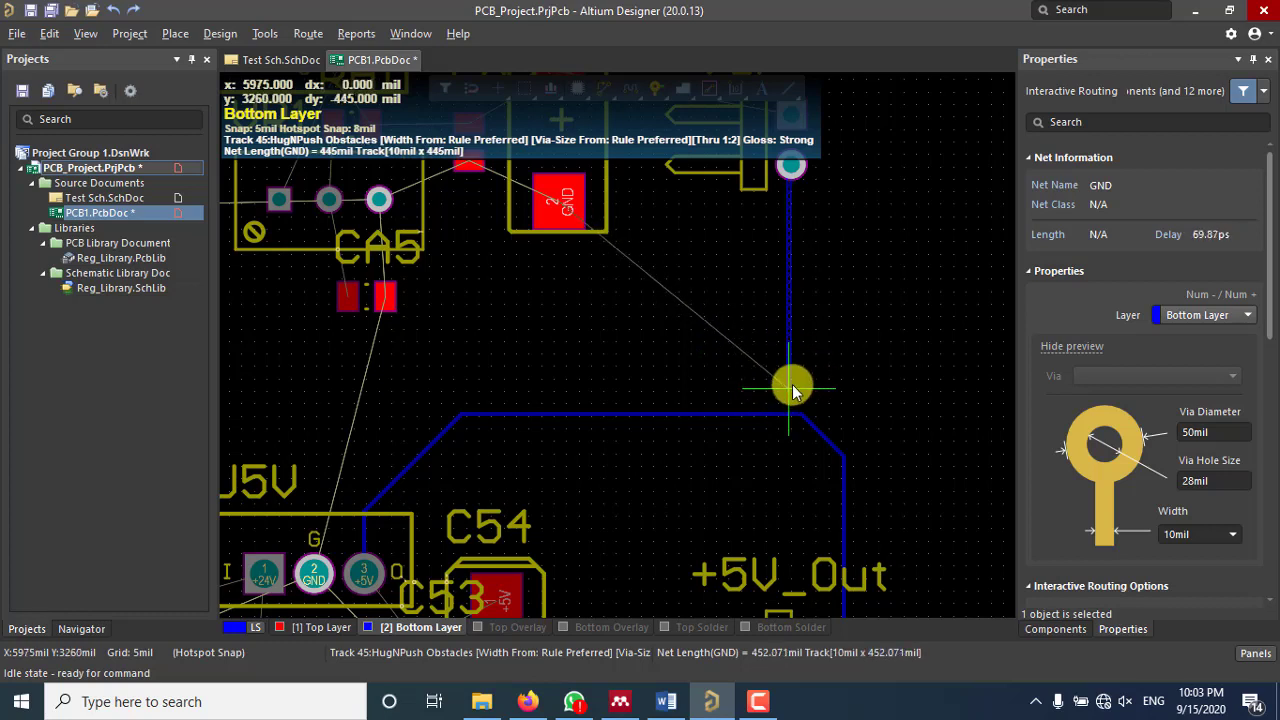
scroll(792, 382, down, 2)
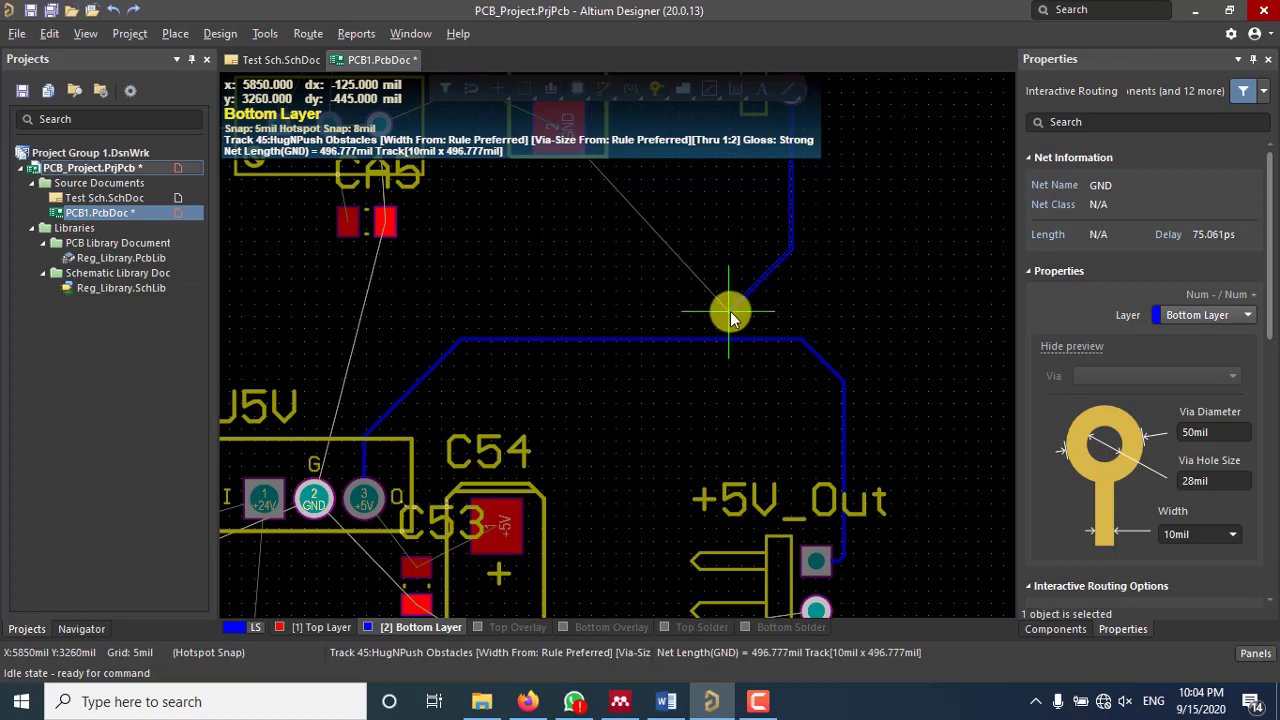
Step: Drop the GND track through a via to Top Layer and end it on +5V_Out's second pin
key(KP_Multiply)
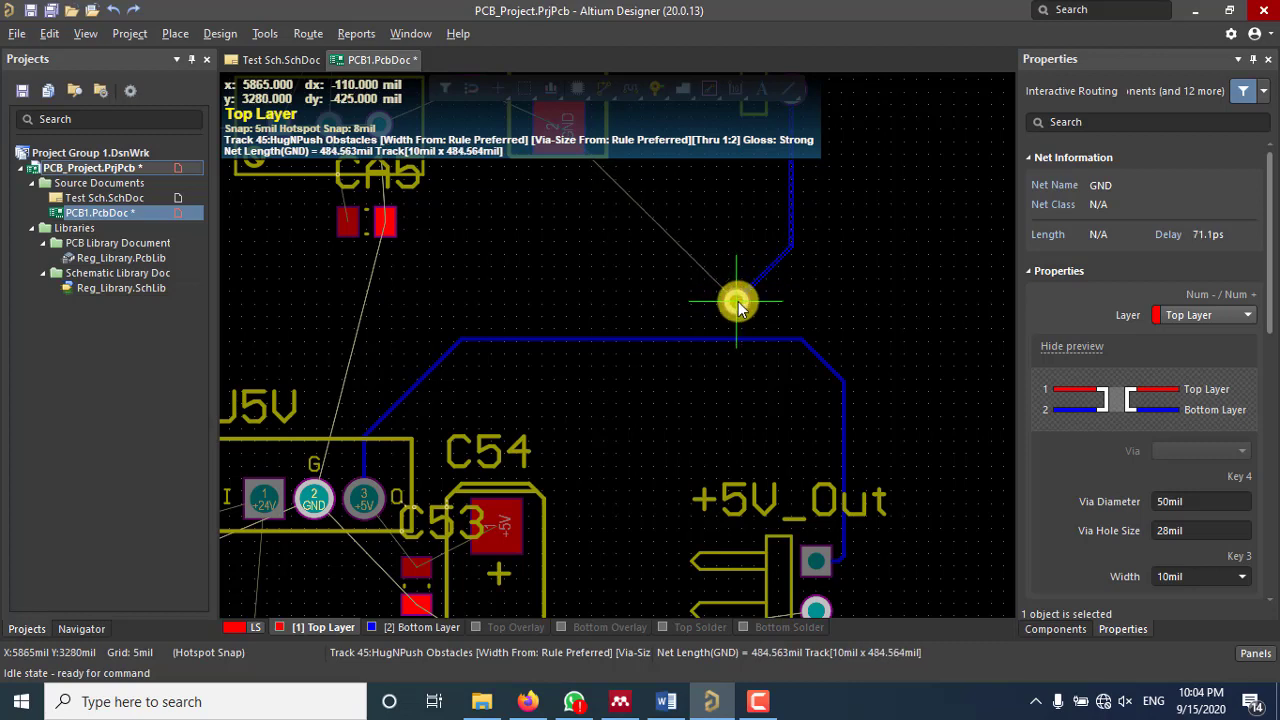
click(737, 302)
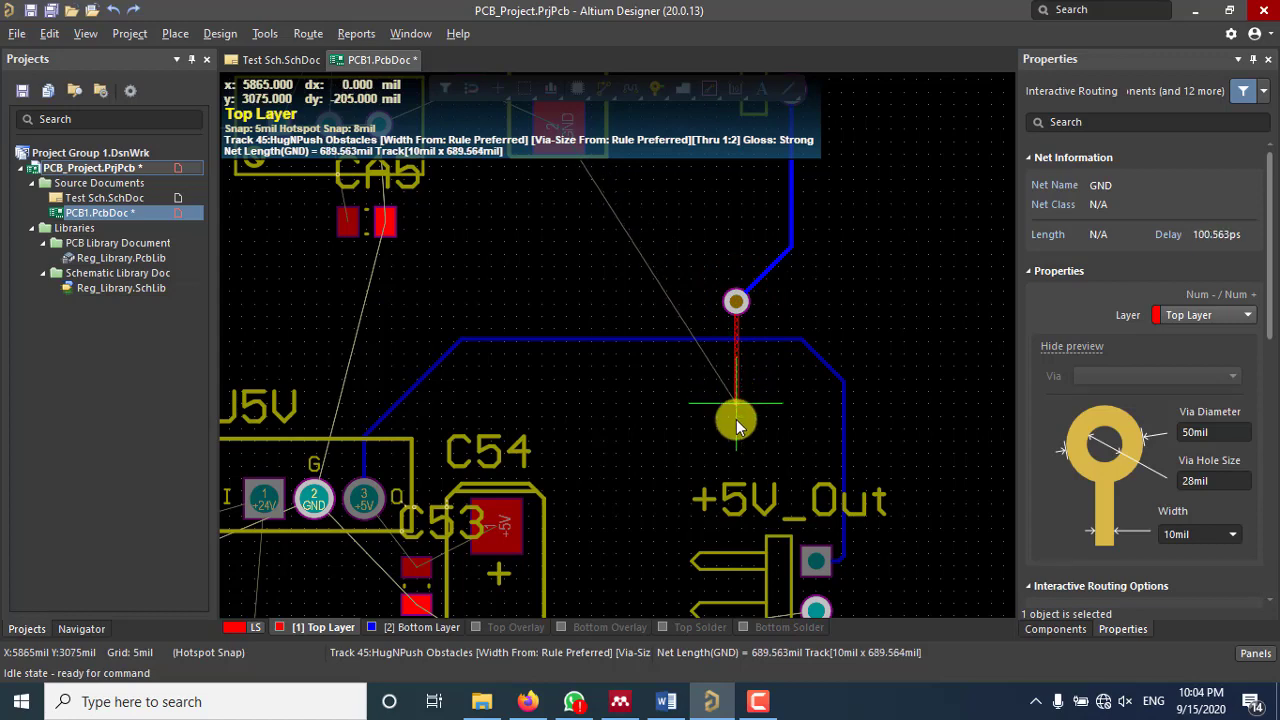
scroll(734, 472, down, 3)
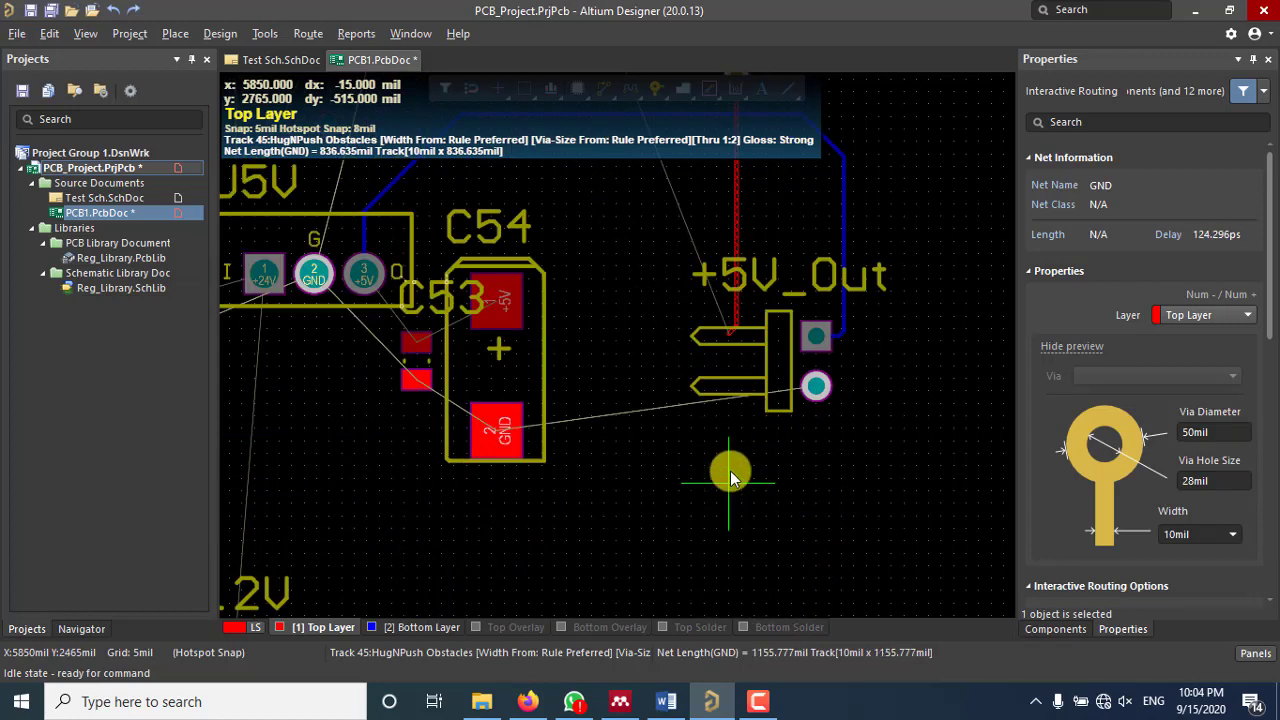
click(816, 388)
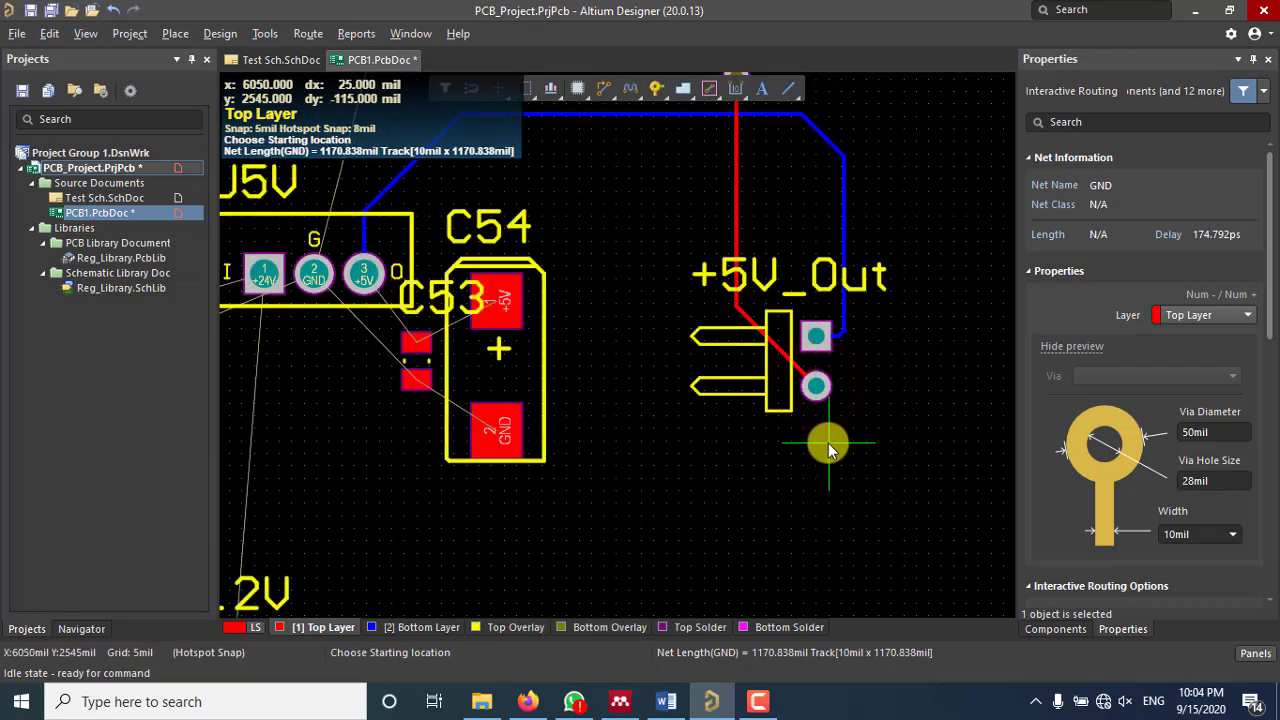
scroll(831, 445, up, 3)
scroll(832, 442, down, 1)
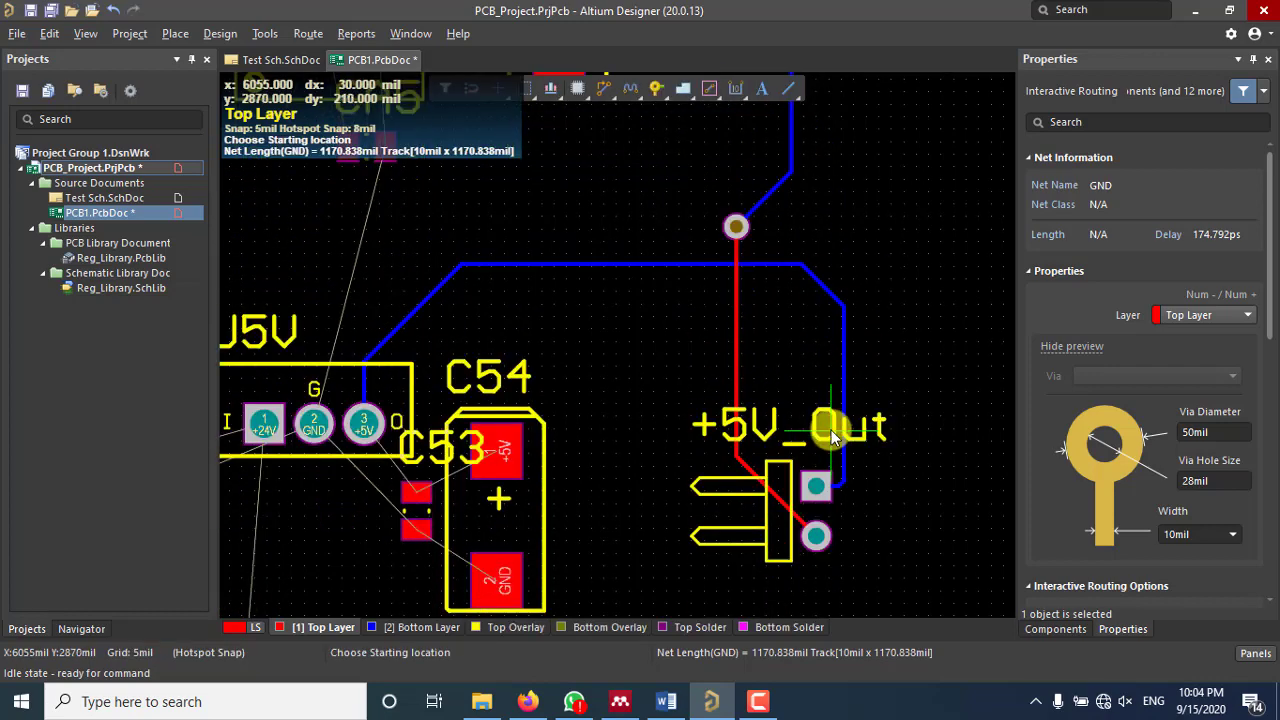
right_click(867, 269)
ctrl+scroll(856, 271, down, 1)
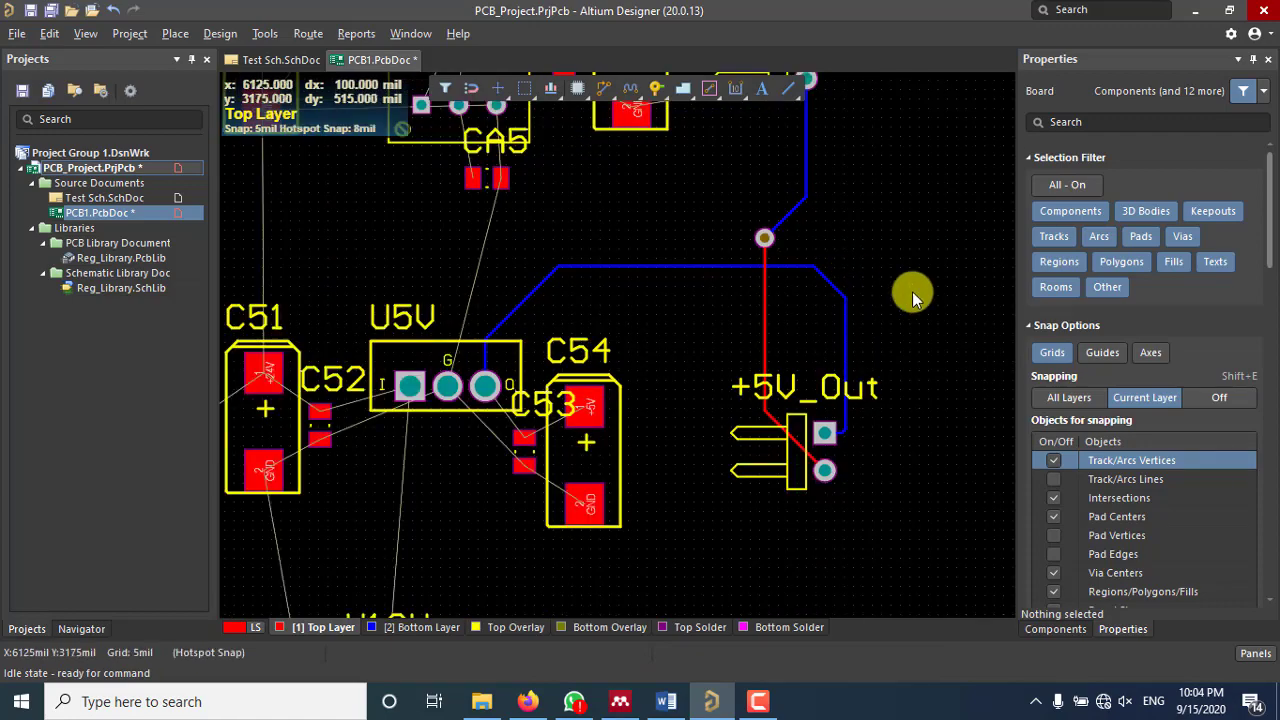
right_drag(900, 298, 789, 337)
ctrl+scroll(691, 280, up, 2)
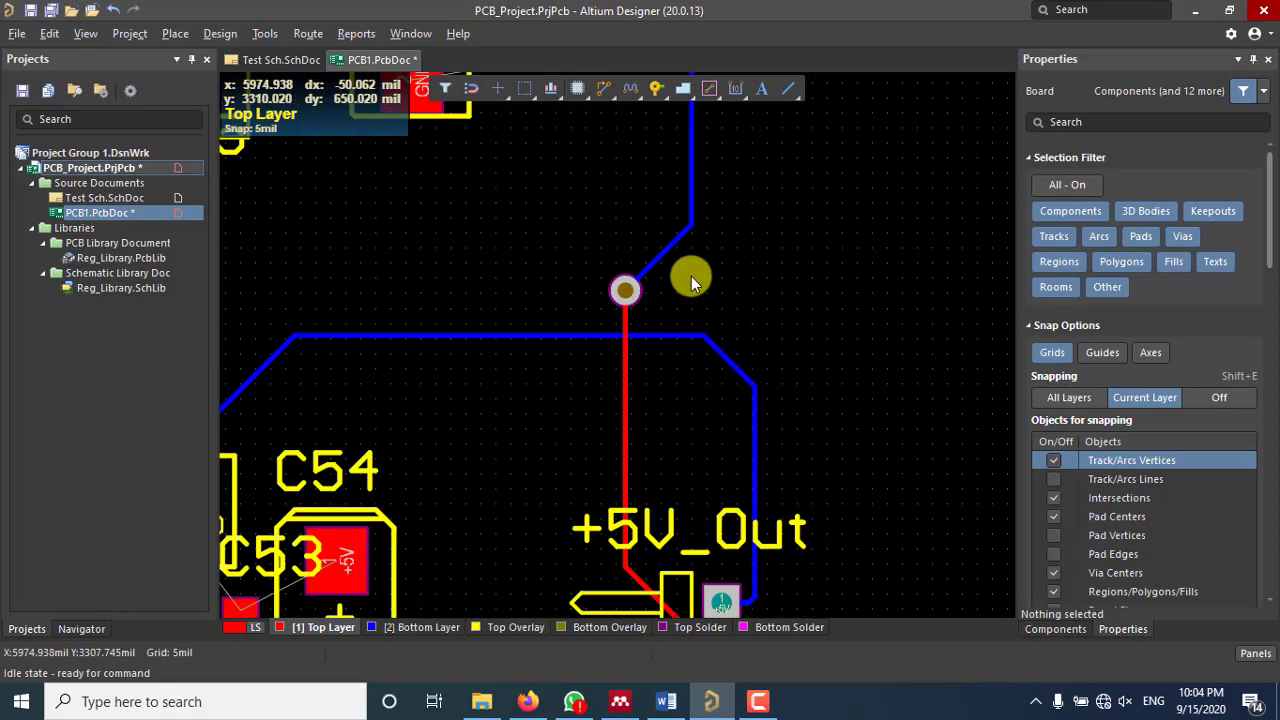
ctrl+scroll(668, 280, down, 2)
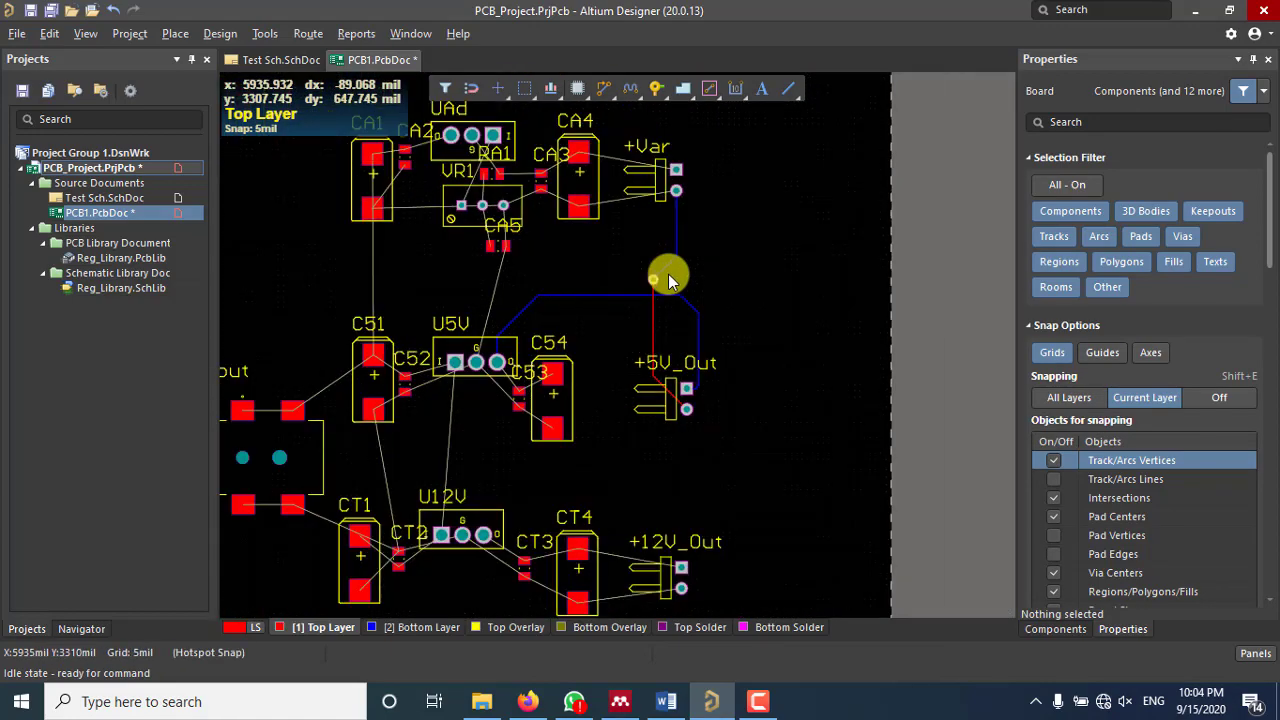
right_drag(668, 280, 744, 294)
ctrl+scroll(738, 296, up, 5)
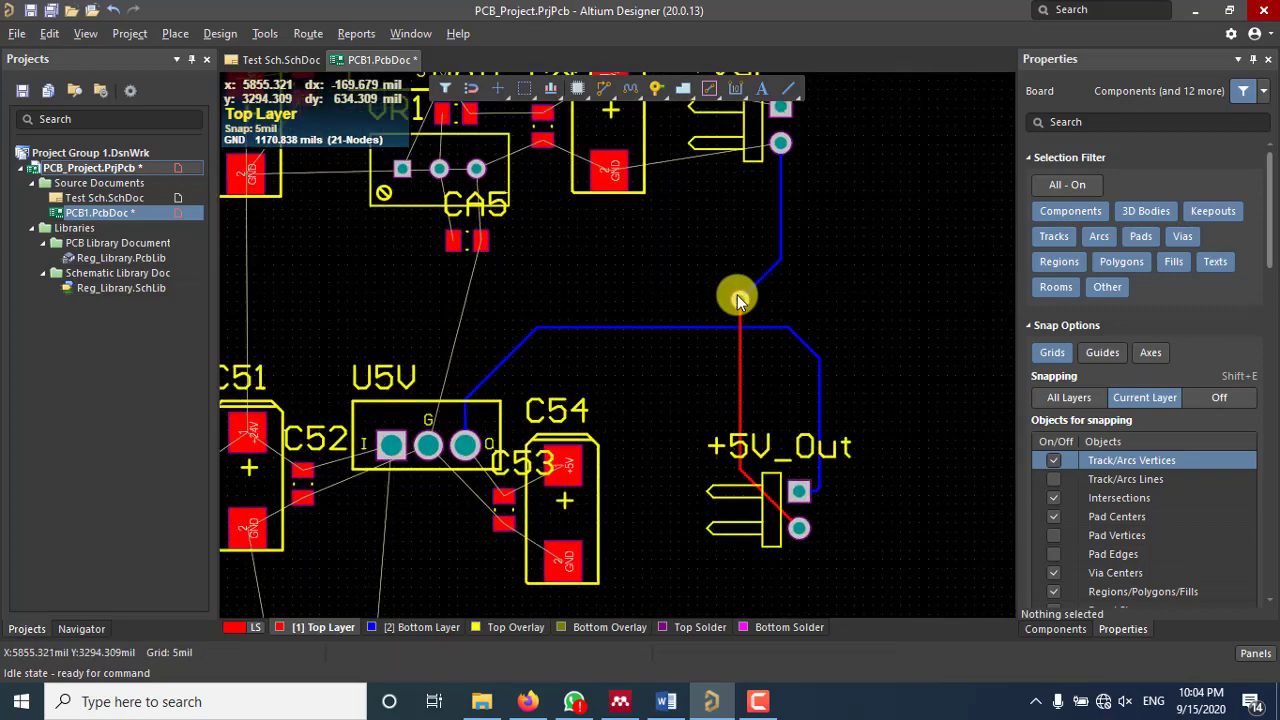
ctrl+scroll(737, 295, up, 3)
ctrl+scroll(737, 295, down, 5)
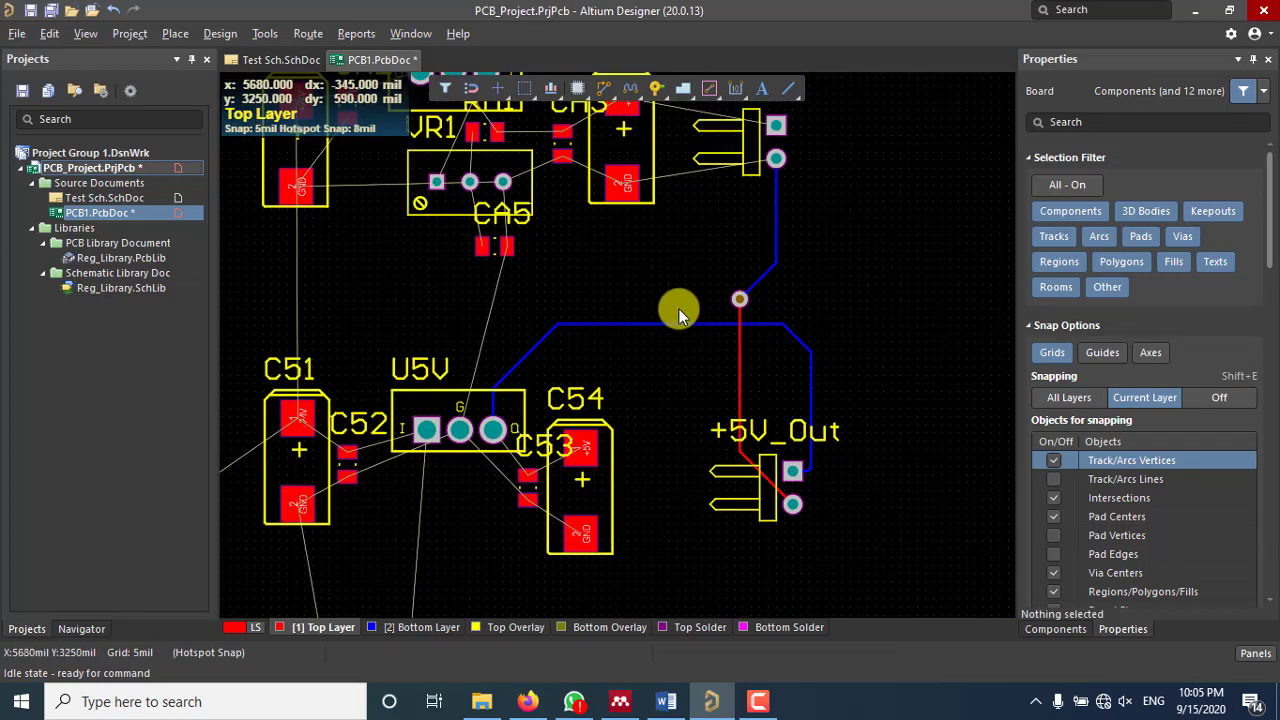
Step: Place a standalone via to the right of the GND track
click(655, 93)
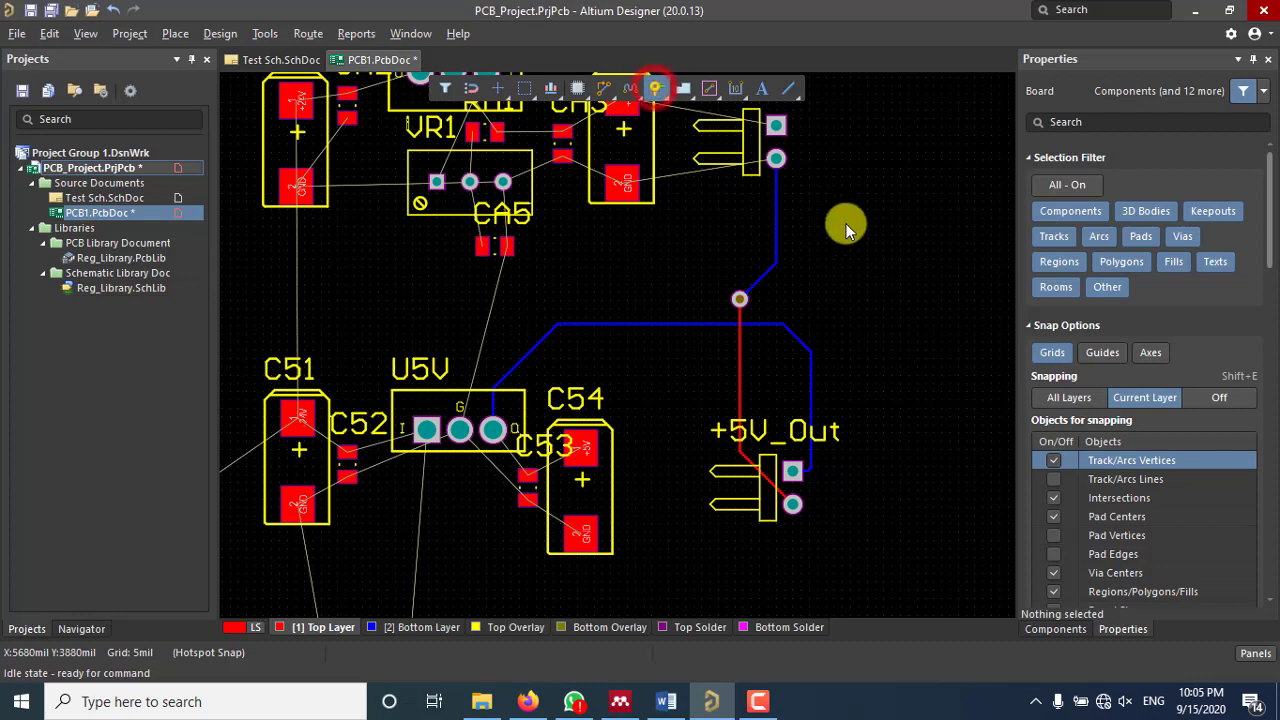
click(857, 342)
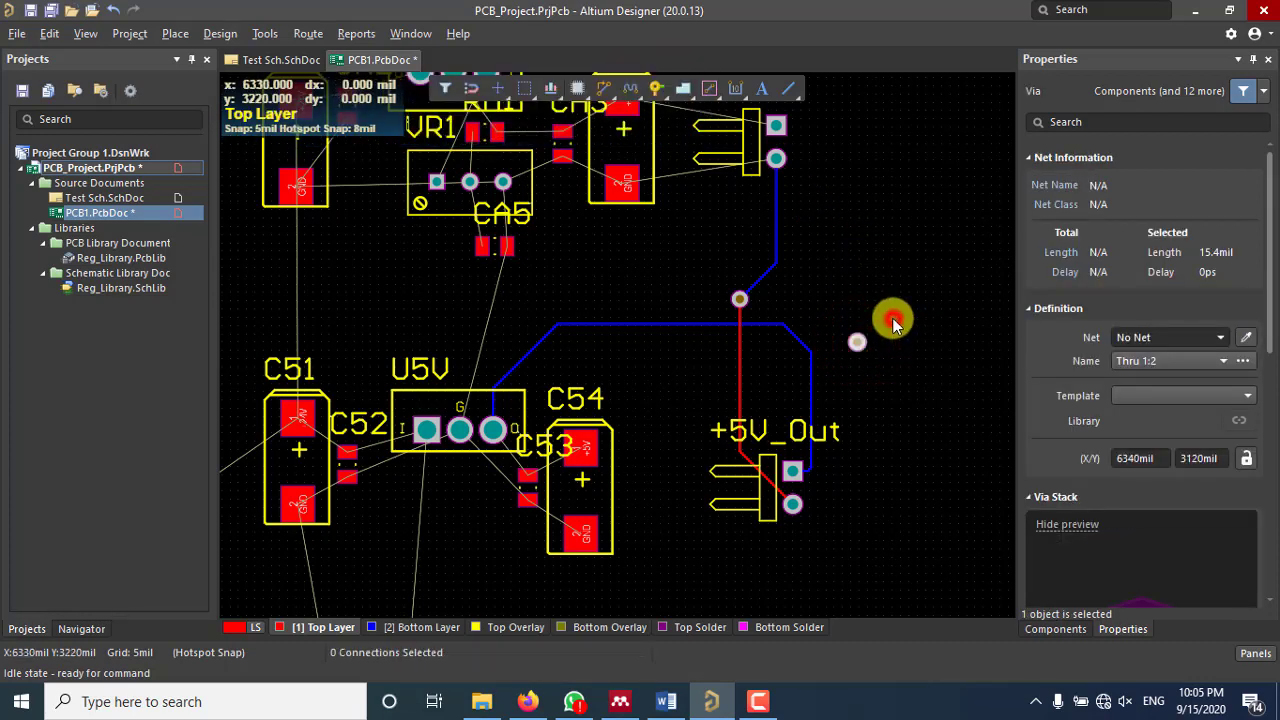
right_click(893, 320)
Step: Change the new via's diameter from 50mil to 35mil
click(857, 342)
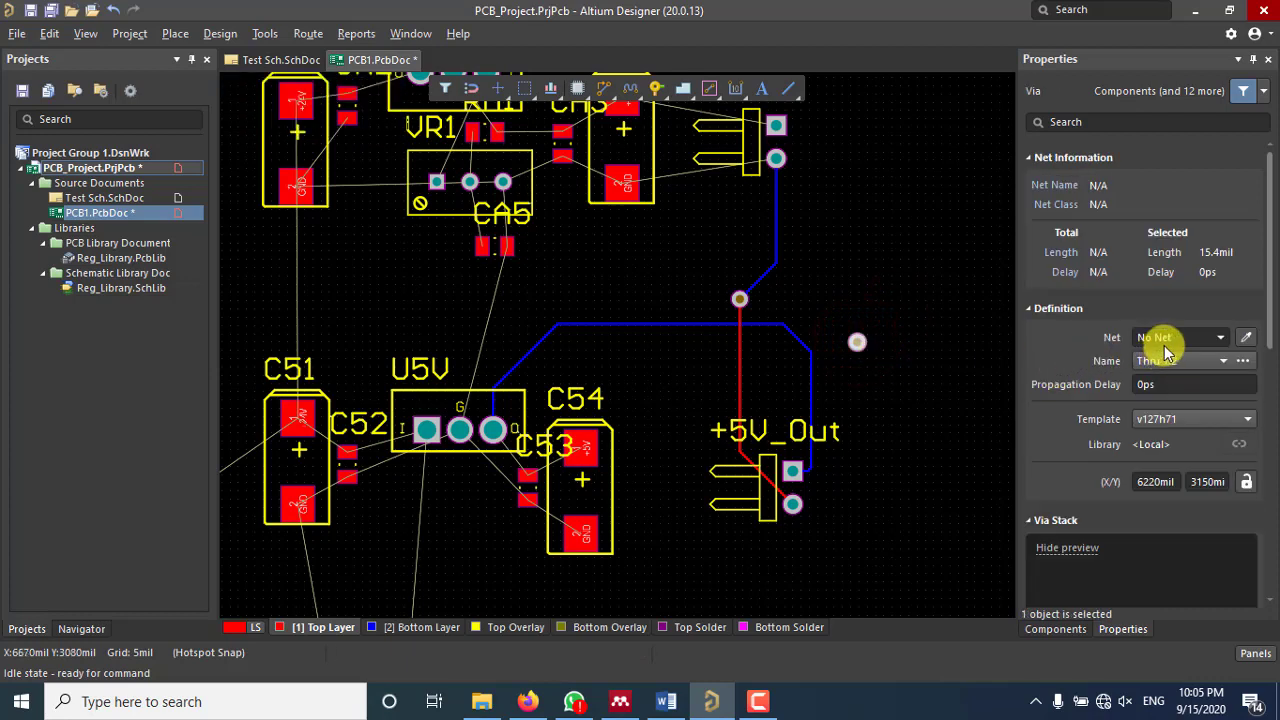
scroll(1160, 345, down, 5)
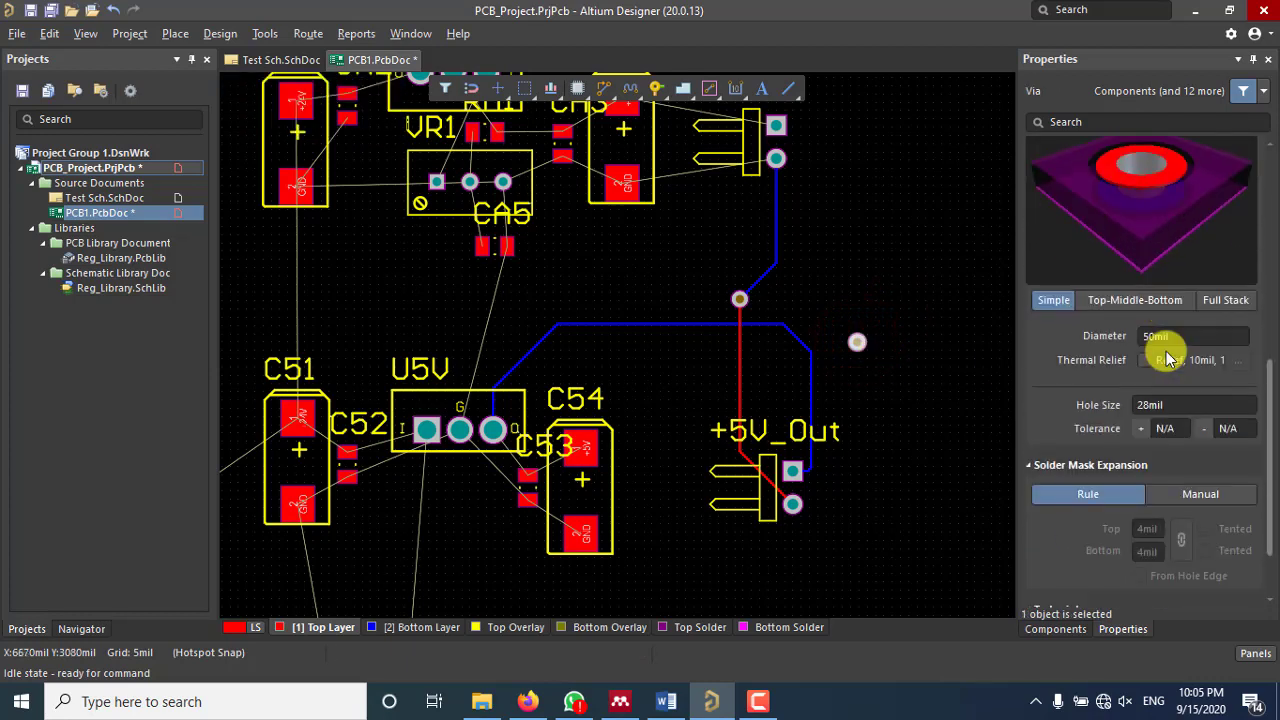
click(1155, 338)
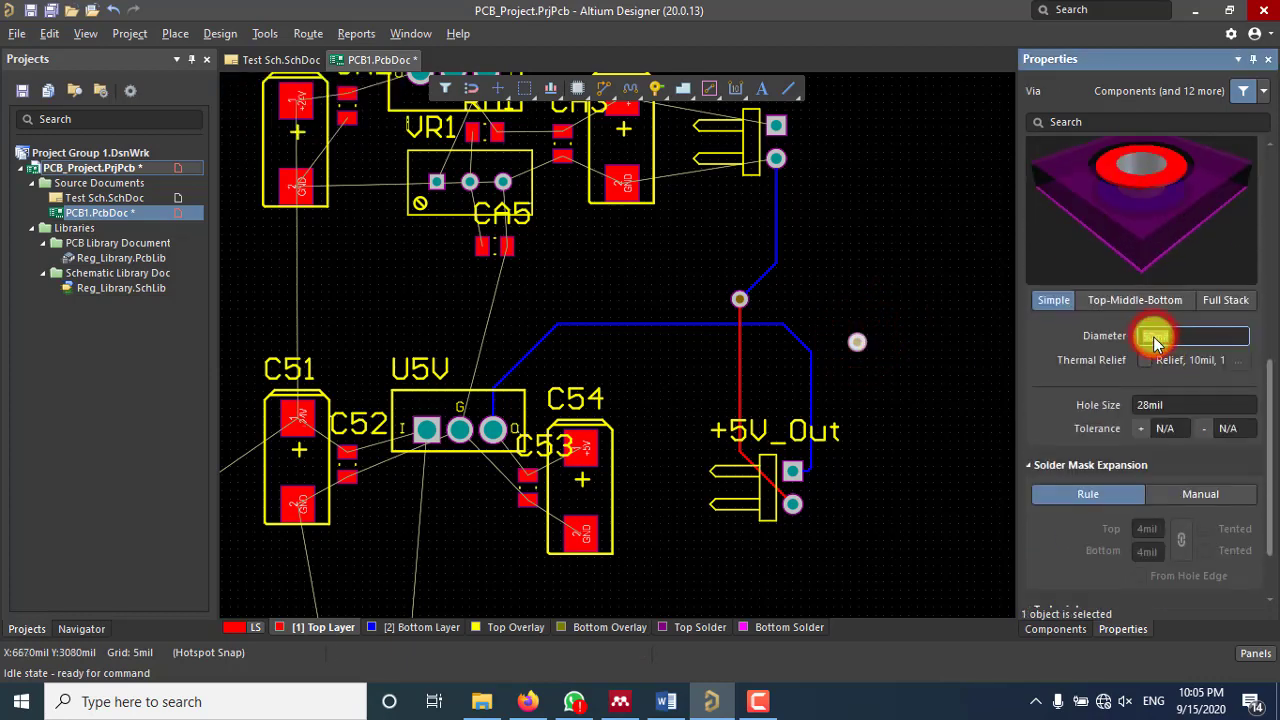
drag(1155, 338, 1108, 345)
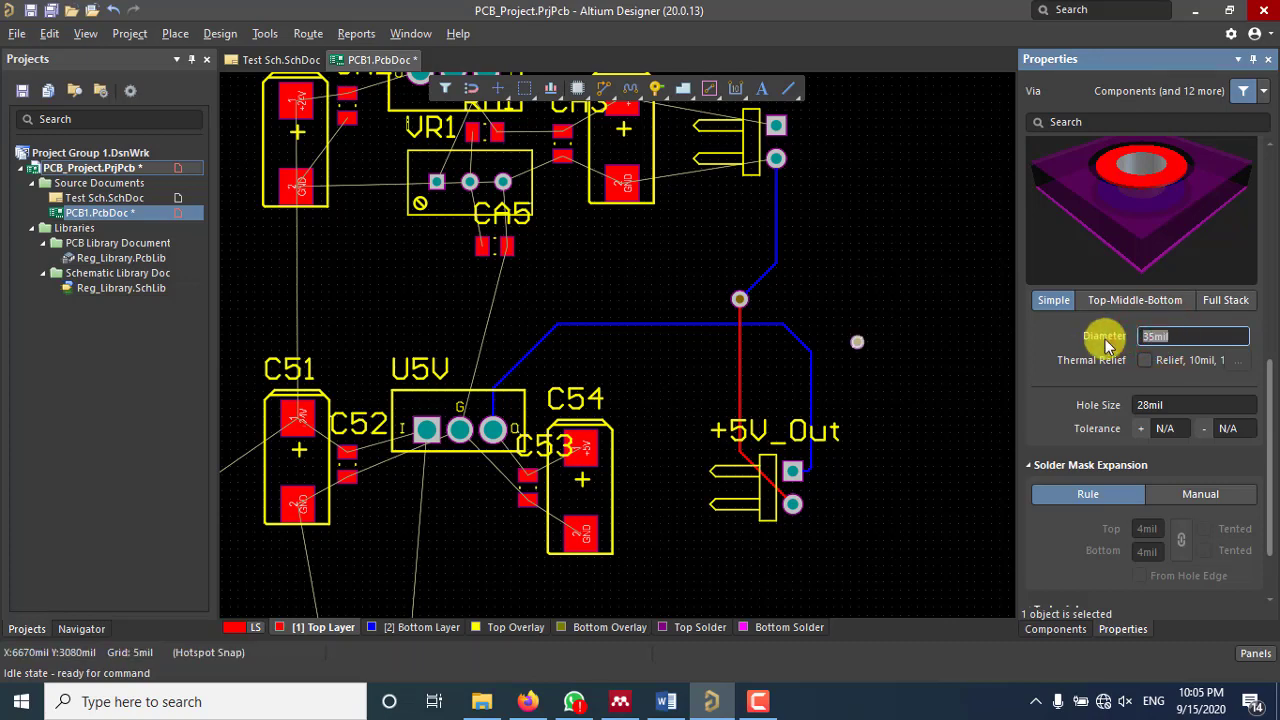
click(923, 386)
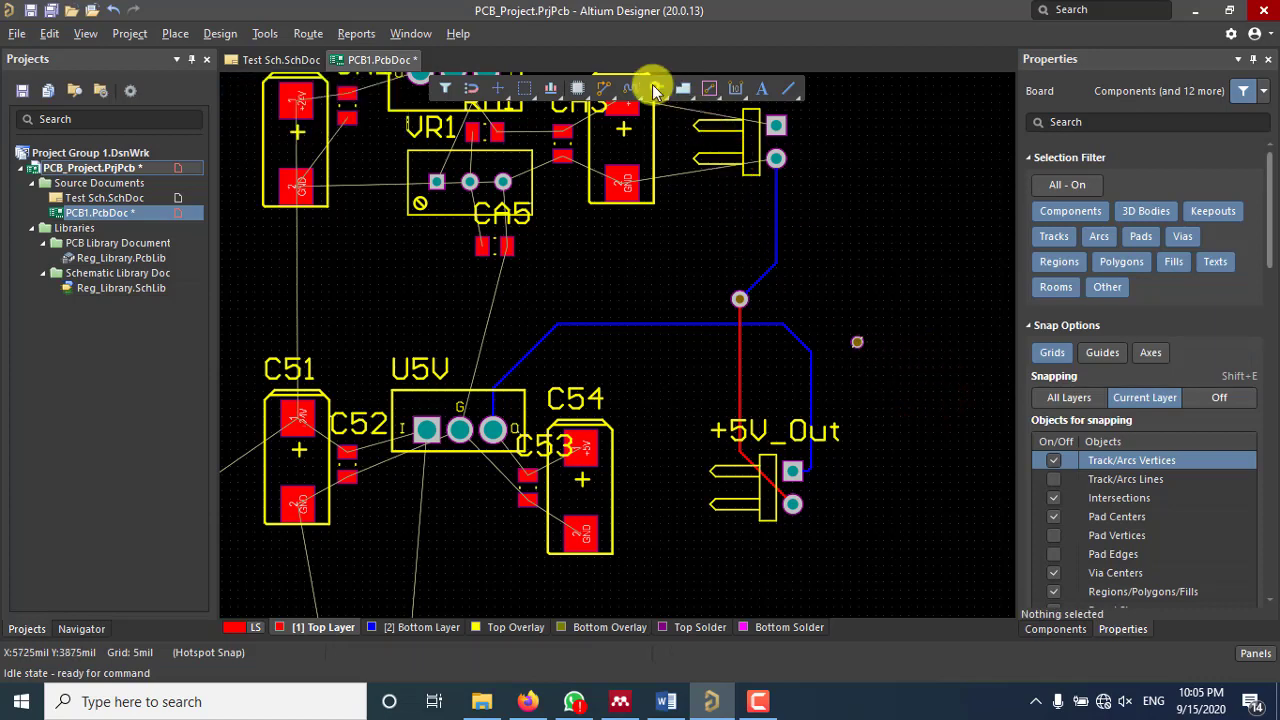
Step: Start a GND track at the +Var connector's GND pad and switch it to Bottom Layer
click(607, 92)
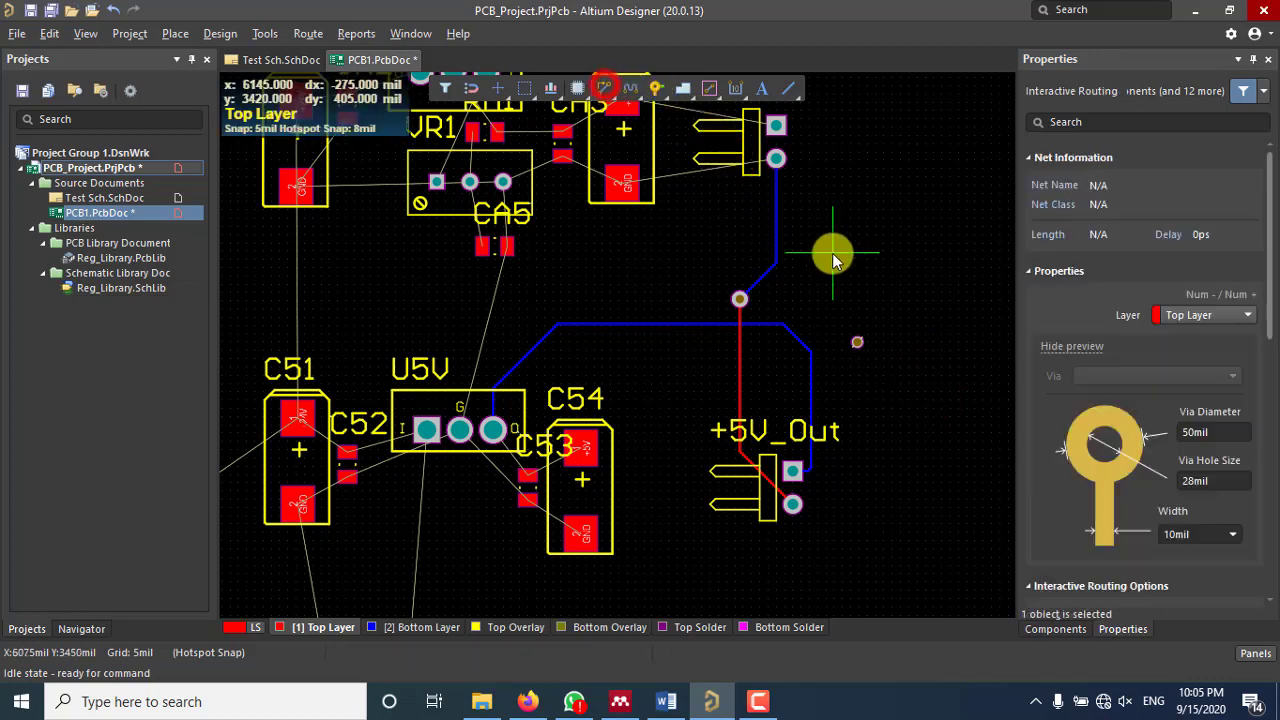
click(776, 159)
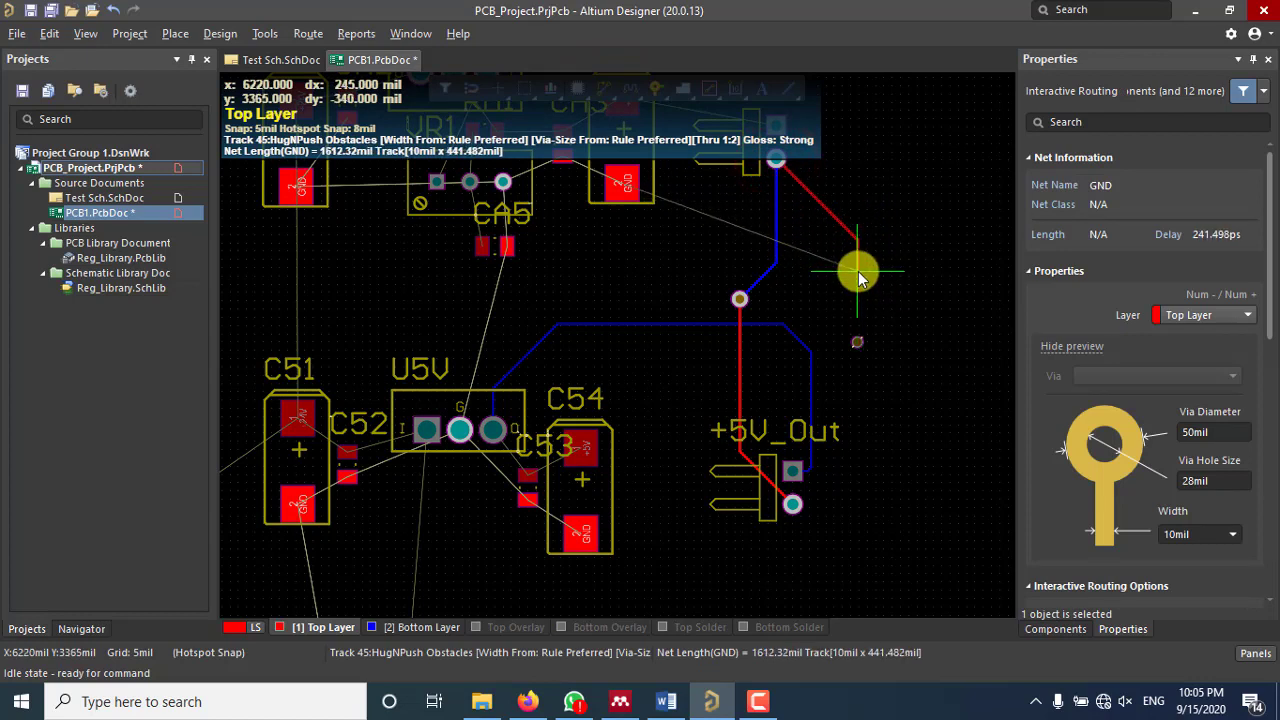
key(KP_Multiply)
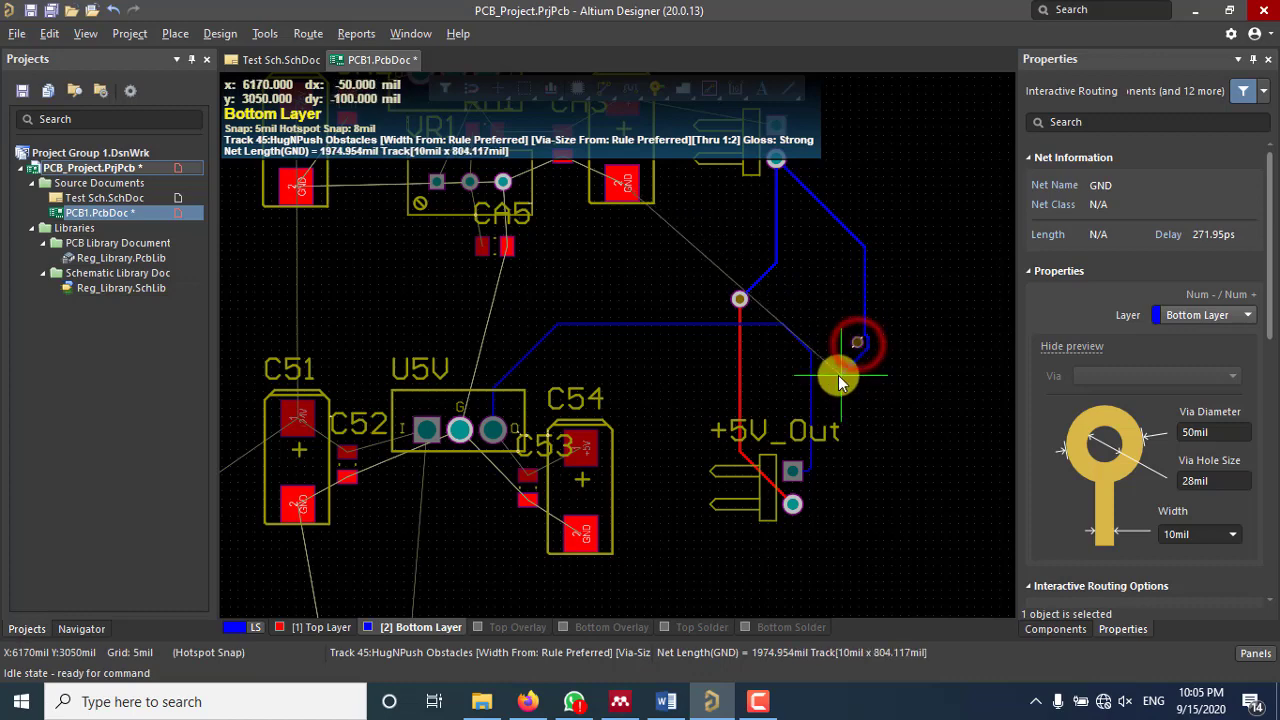
Step: Run the Bottom Layer GND track diagonally and then down to end at the standalone via
scroll(857, 348, up, 3)
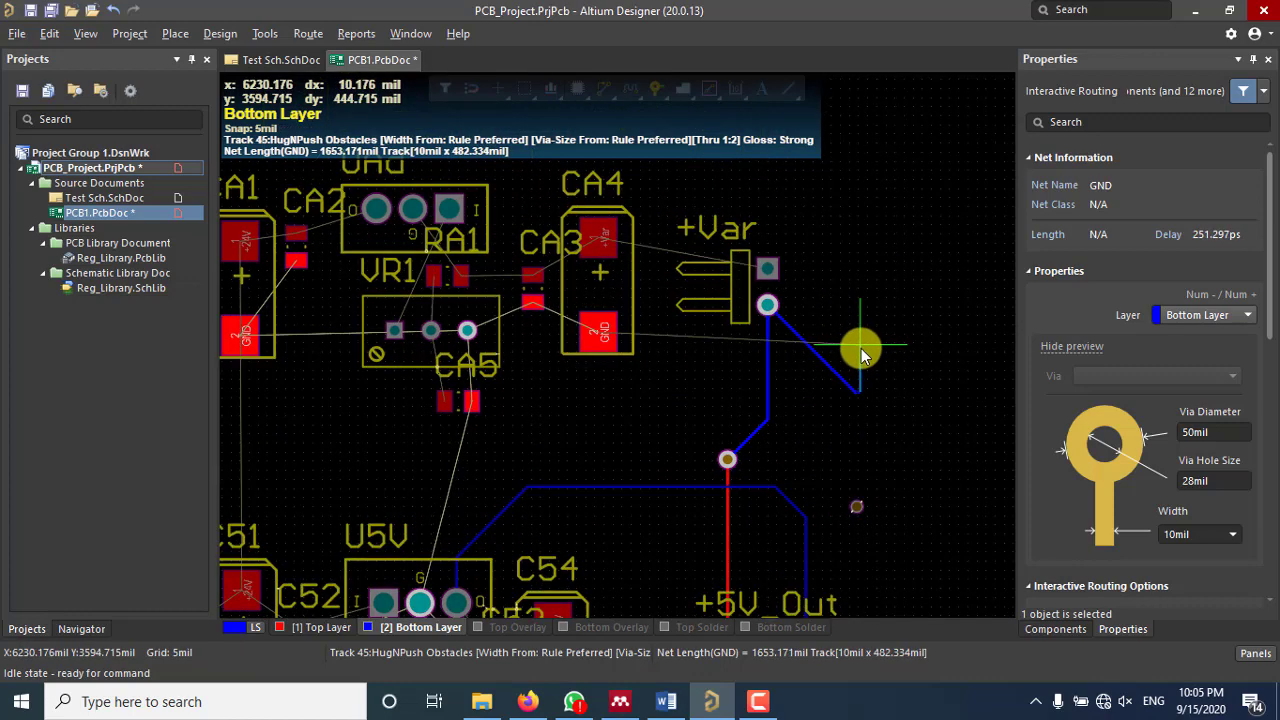
ctrl+scroll(857, 350, down, 2)
ctrl+scroll(857, 354, up, 1)
ctrl+scroll(860, 450, up, 5)
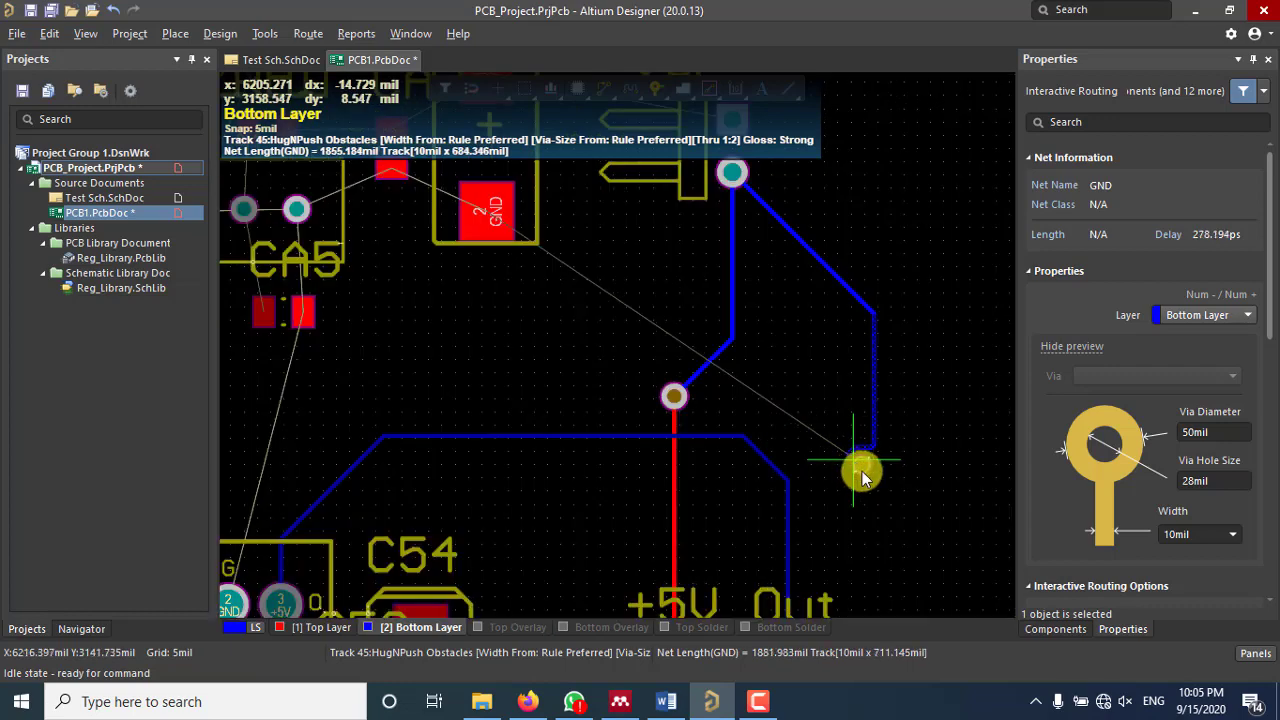
ctrl+scroll(862, 466, up, 2)
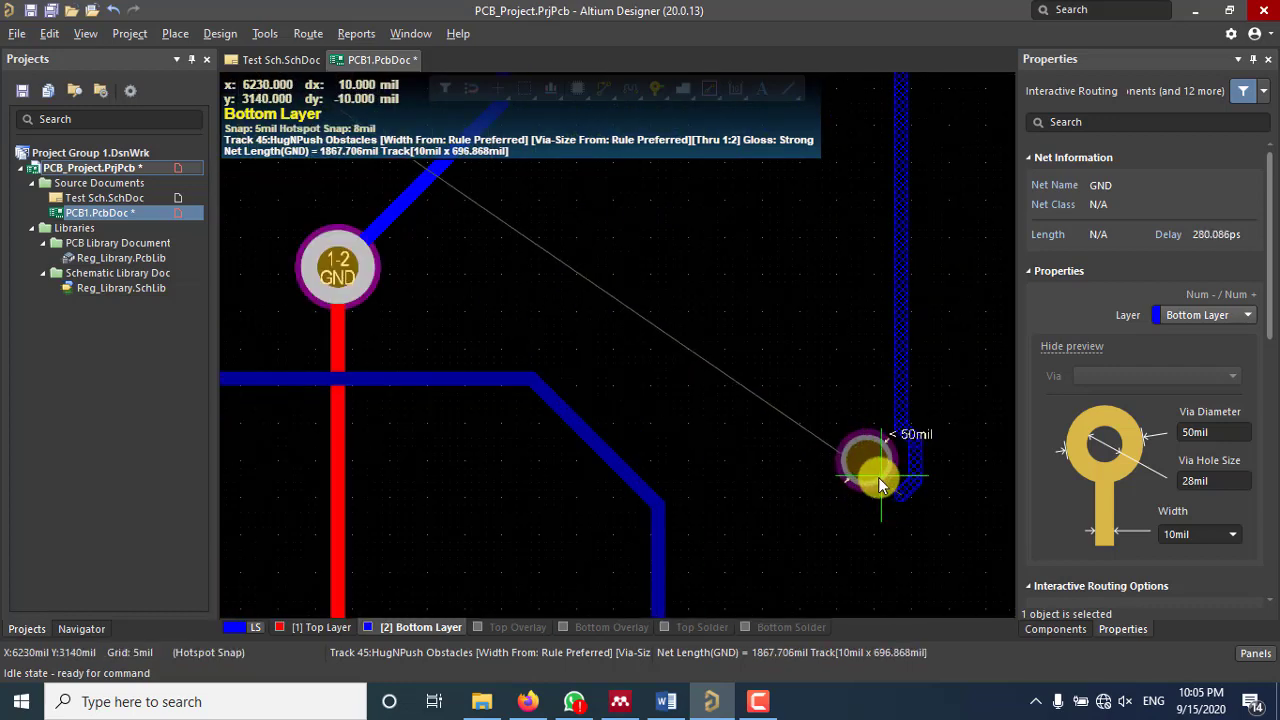
scroll(877, 477, down, 2)
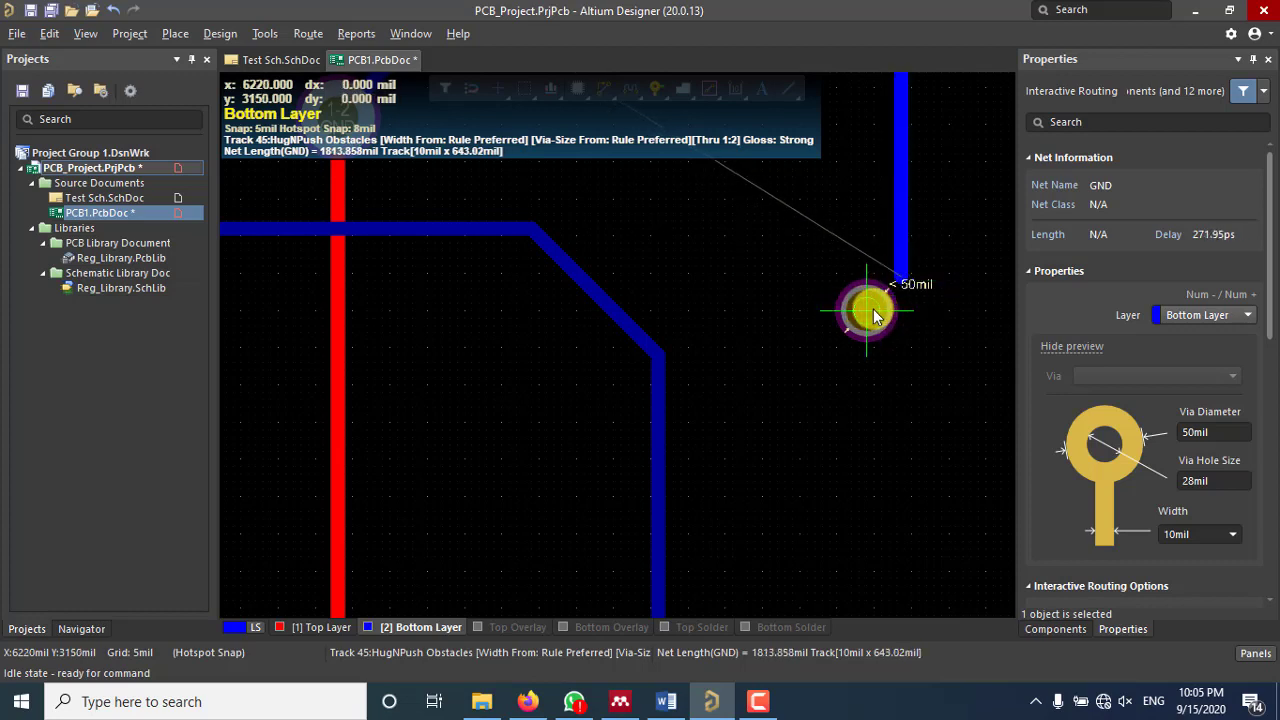
ctrl+scroll(873, 315, down, 3)
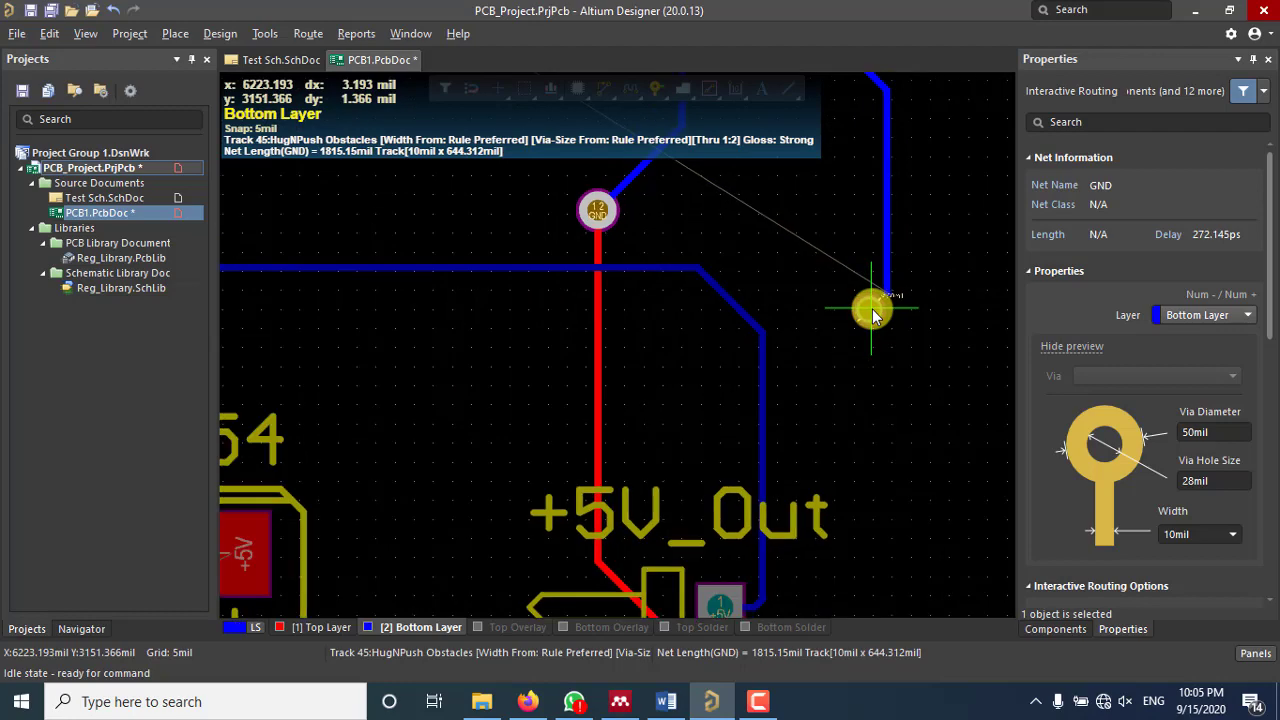
scroll(873, 315, up, 3)
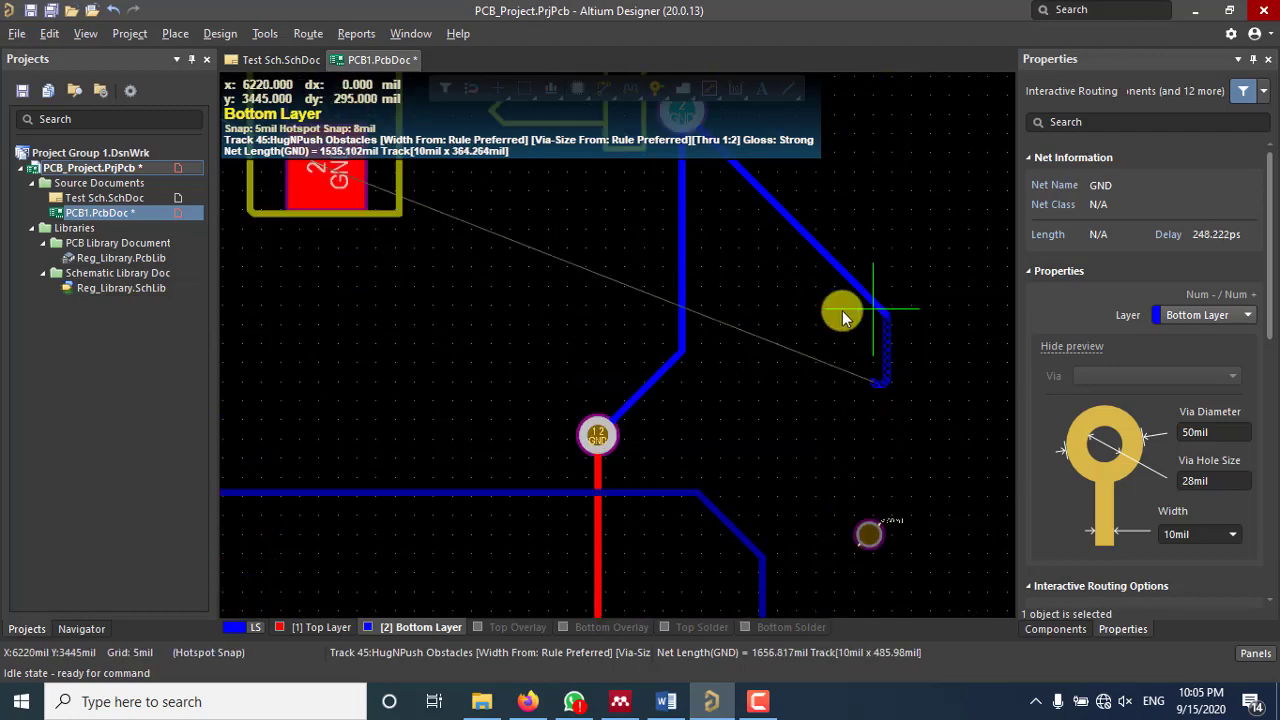
scroll(675, 220, up, 3)
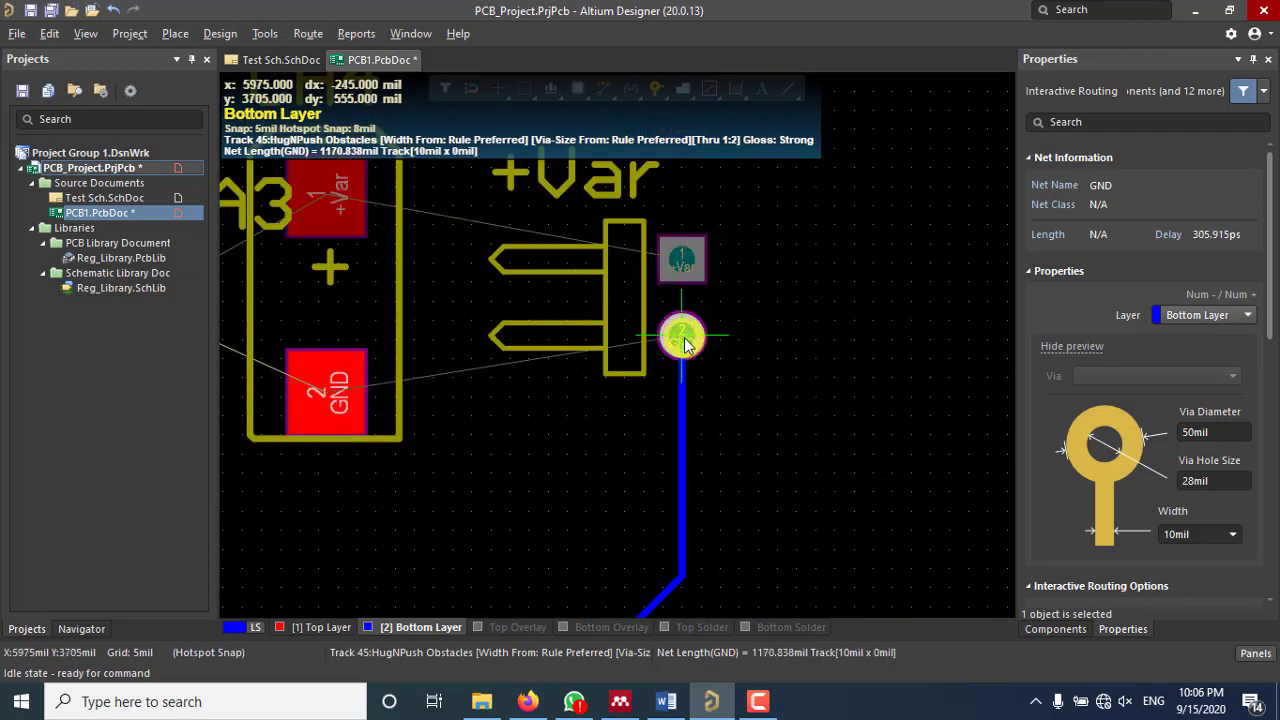
scroll(680, 336, down, 4)
click(869, 460)
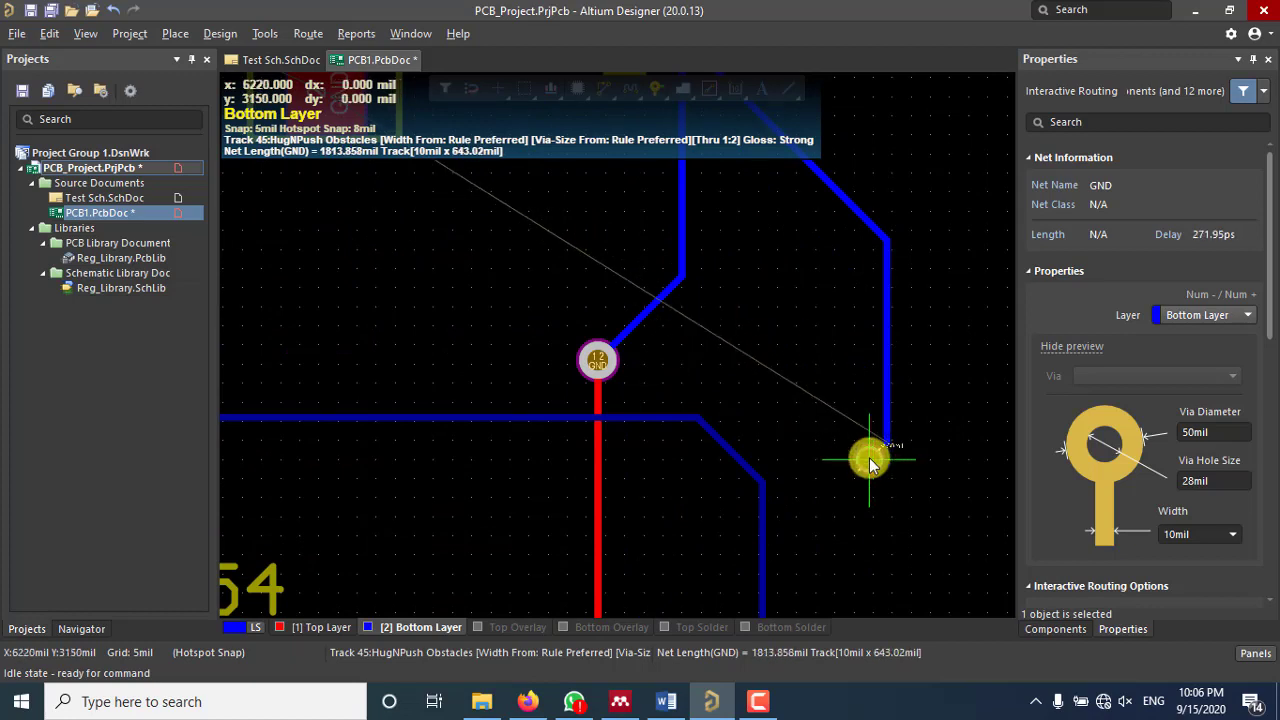
right_click(869, 460)
right_click(869, 462)
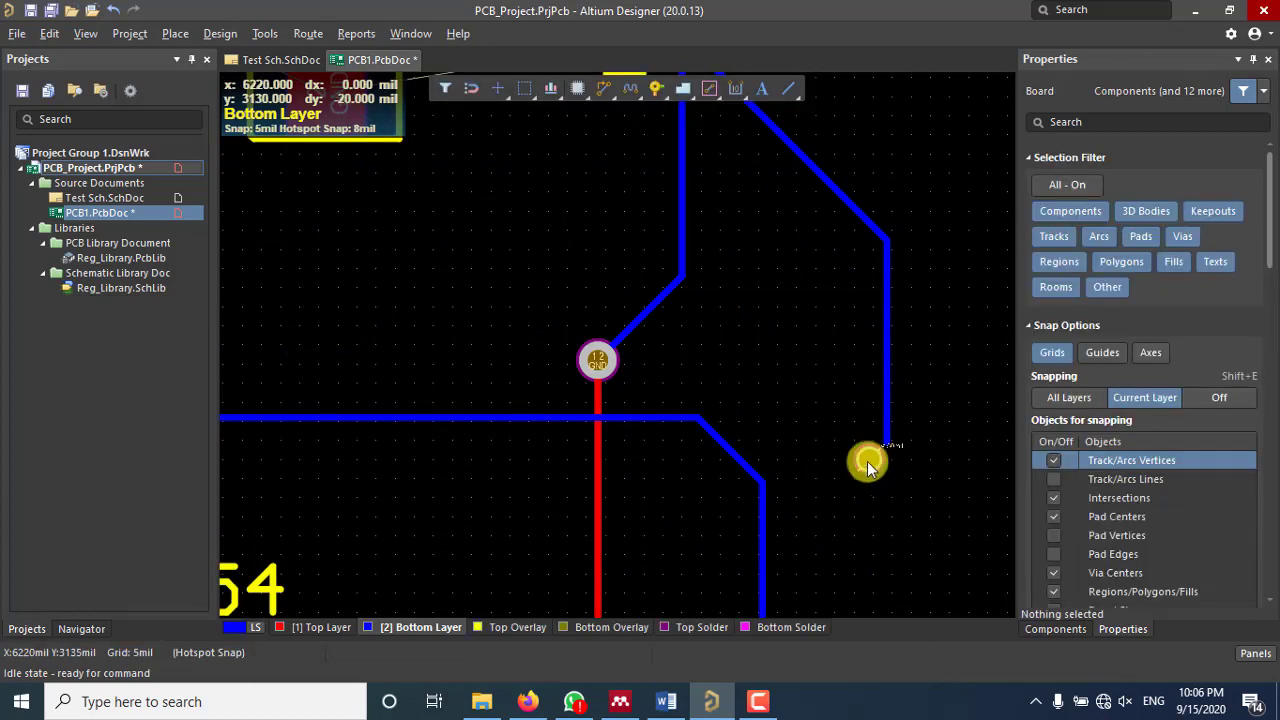
Step: Assign the standalone via to the GND net
click(868, 462)
scroll(1122, 412, down, 2)
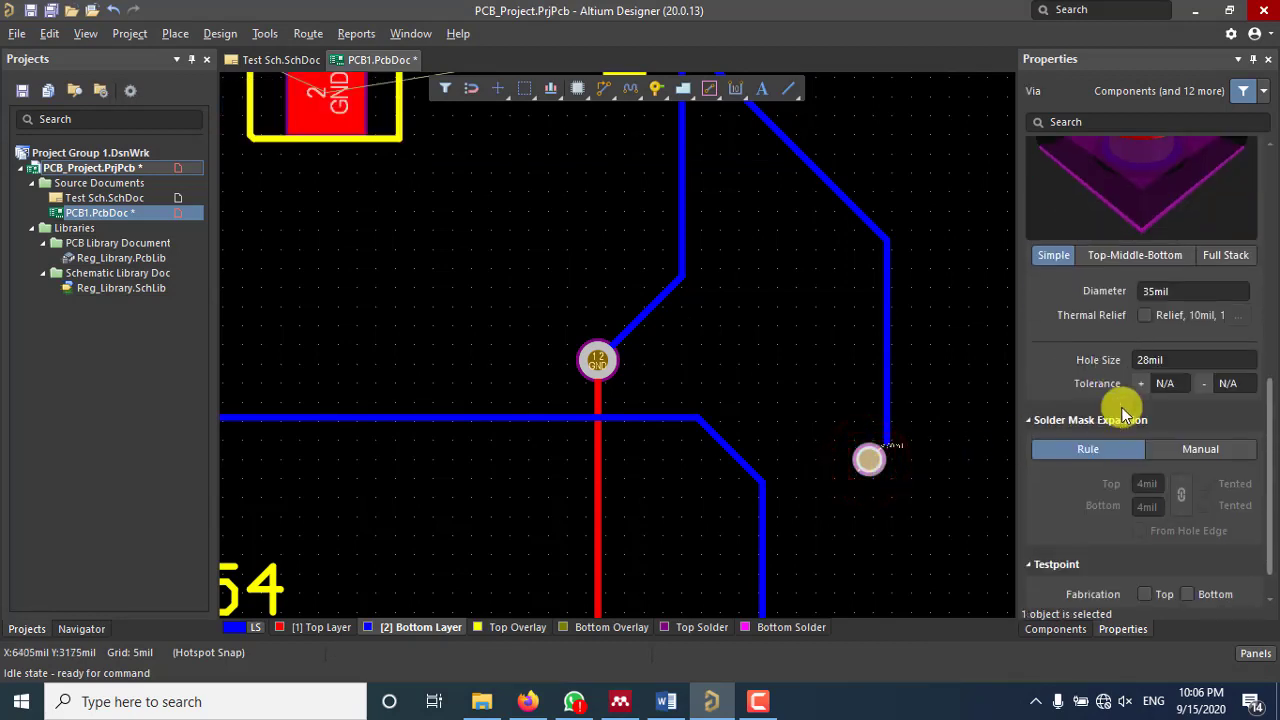
scroll(1122, 412, down, 1)
scroll(1120, 418, up, 10)
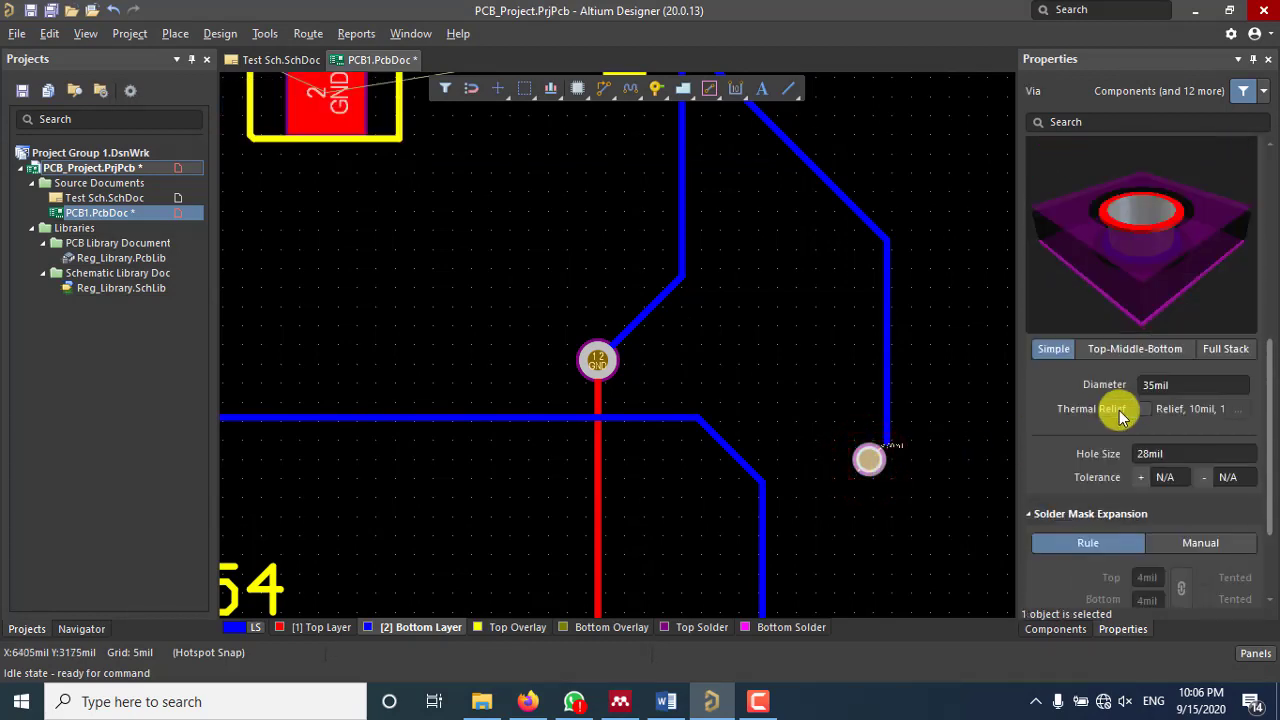
scroll(1172, 362, up, 1)
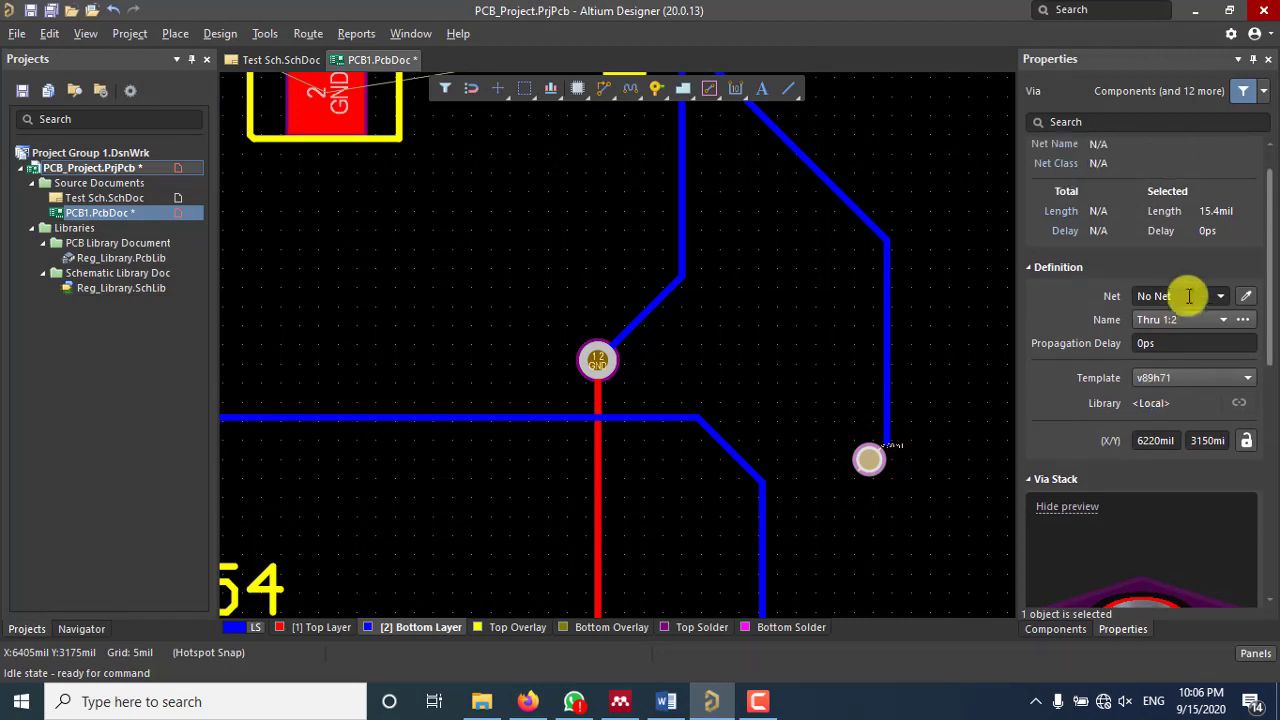
click(1221, 295)
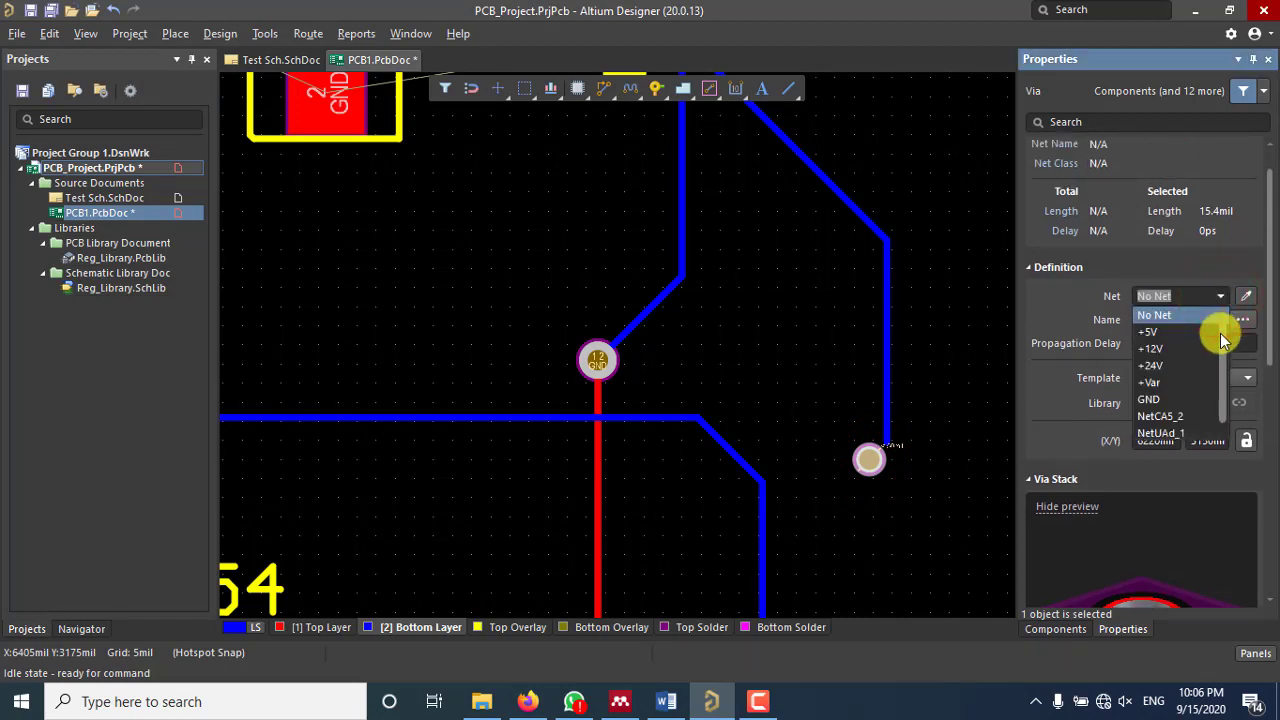
click(1150, 400)
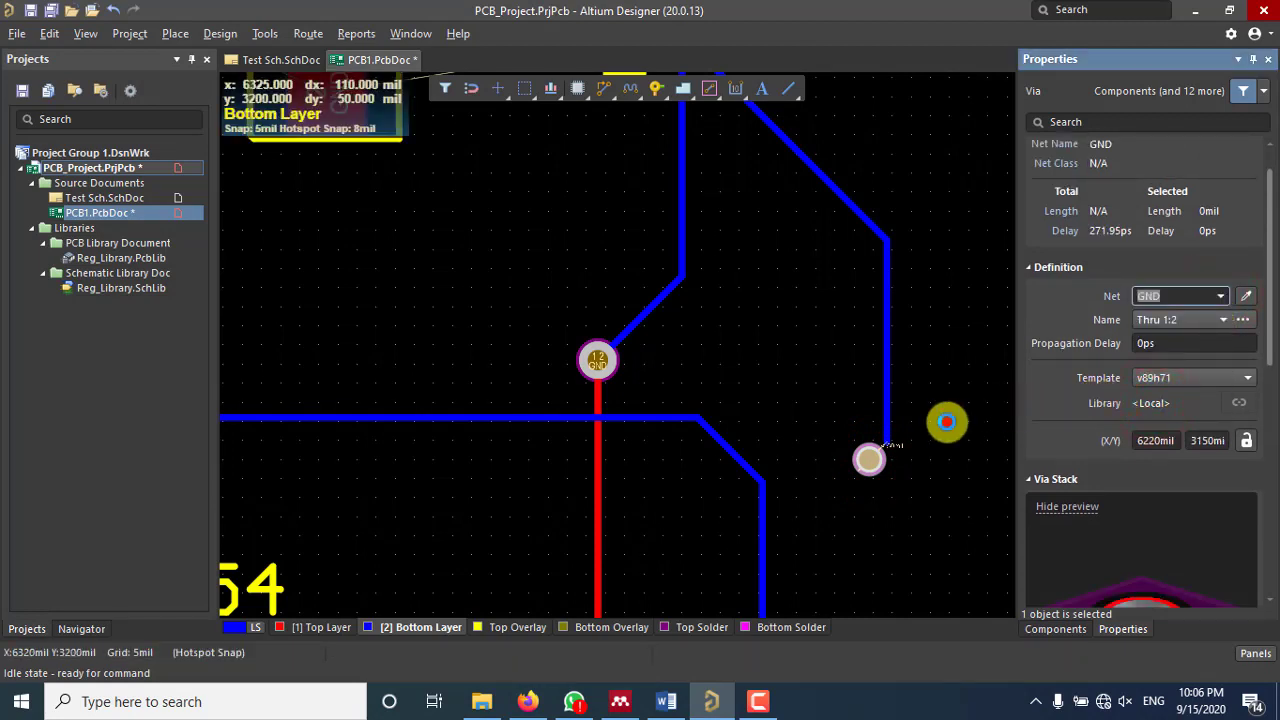
click(943, 423)
Step: Delete the vertical track segment above the via
click(888, 416)
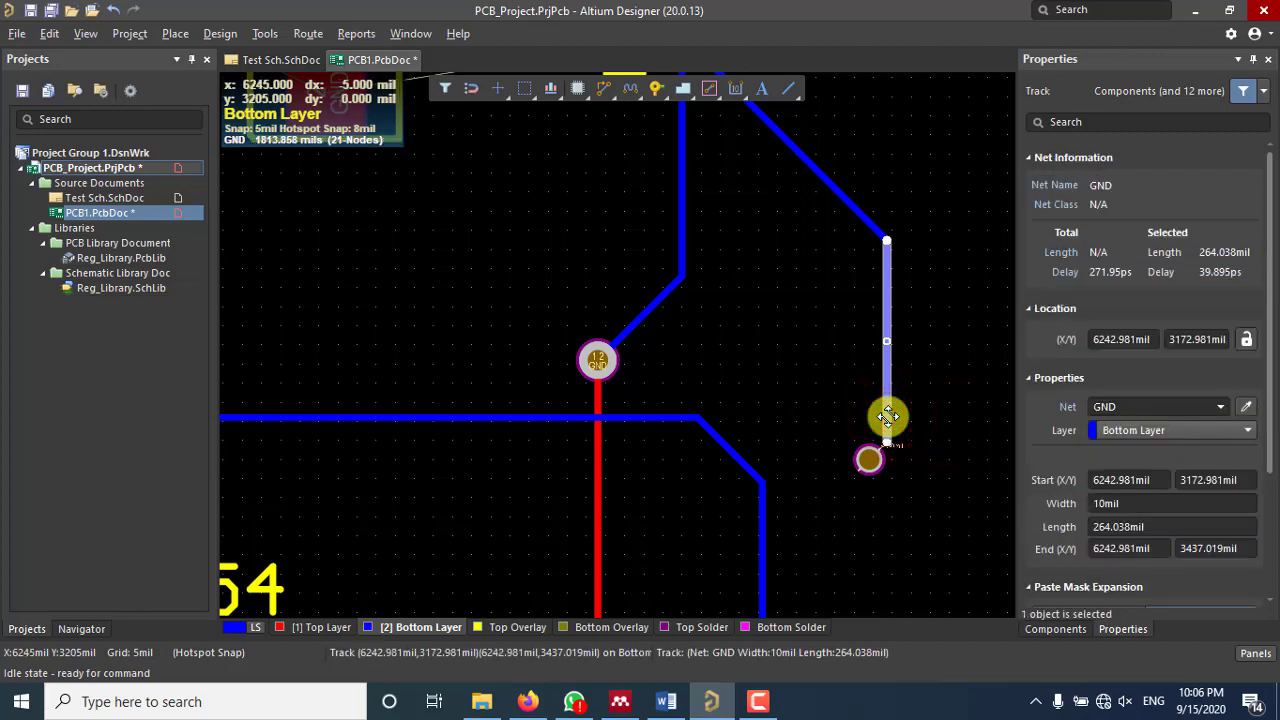
key(Delete)
ctrl+scroll(884, 470, up, 2)
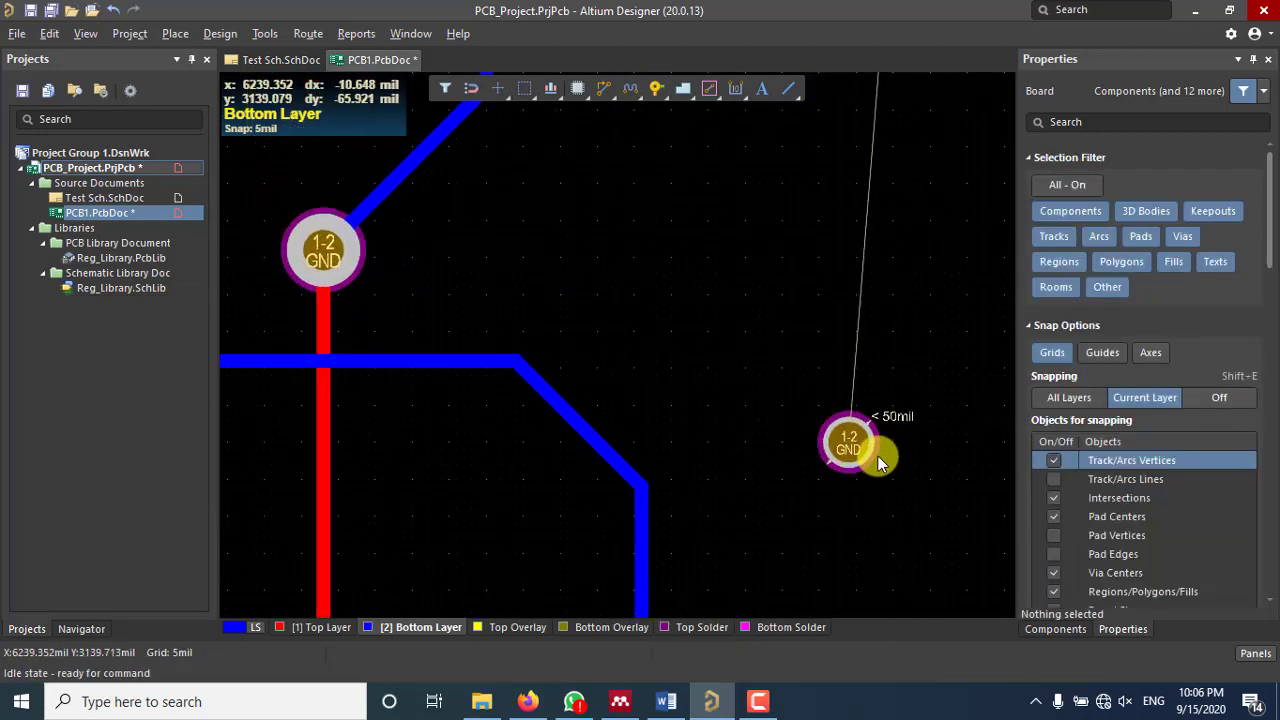
ctrl+scroll(878, 456, up, 4)
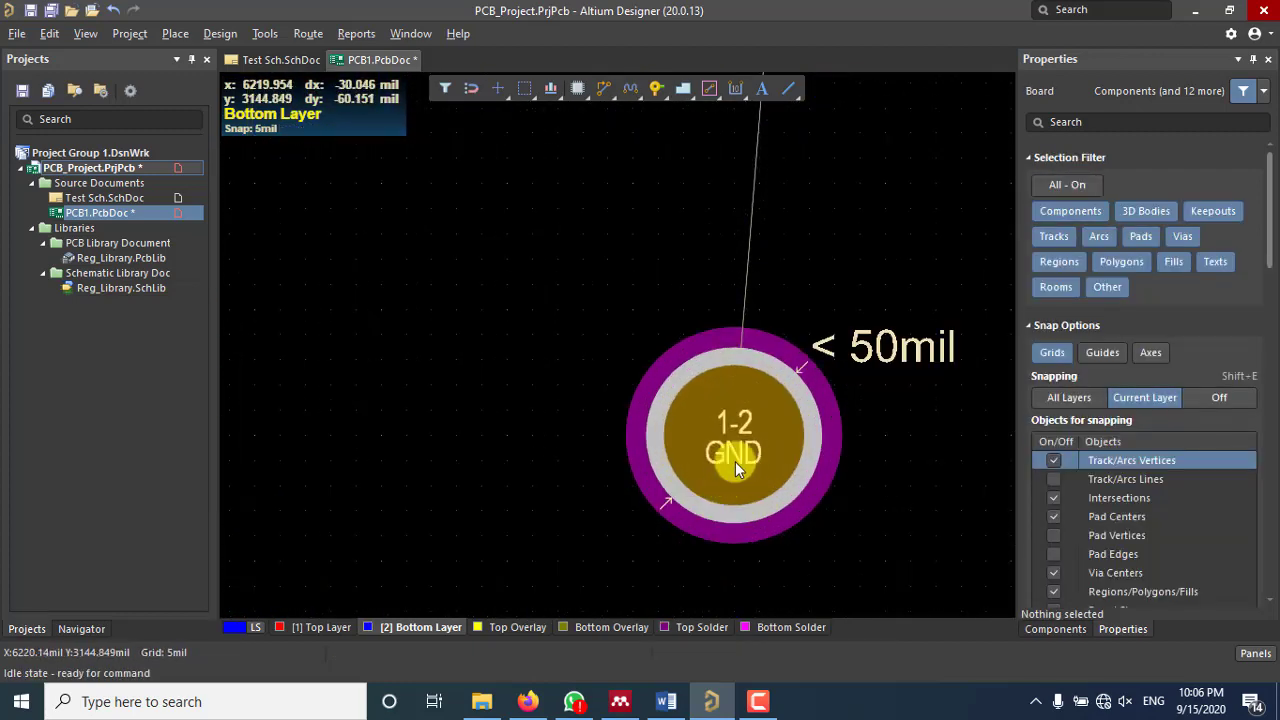
ctrl+scroll(735, 461, down, 4)
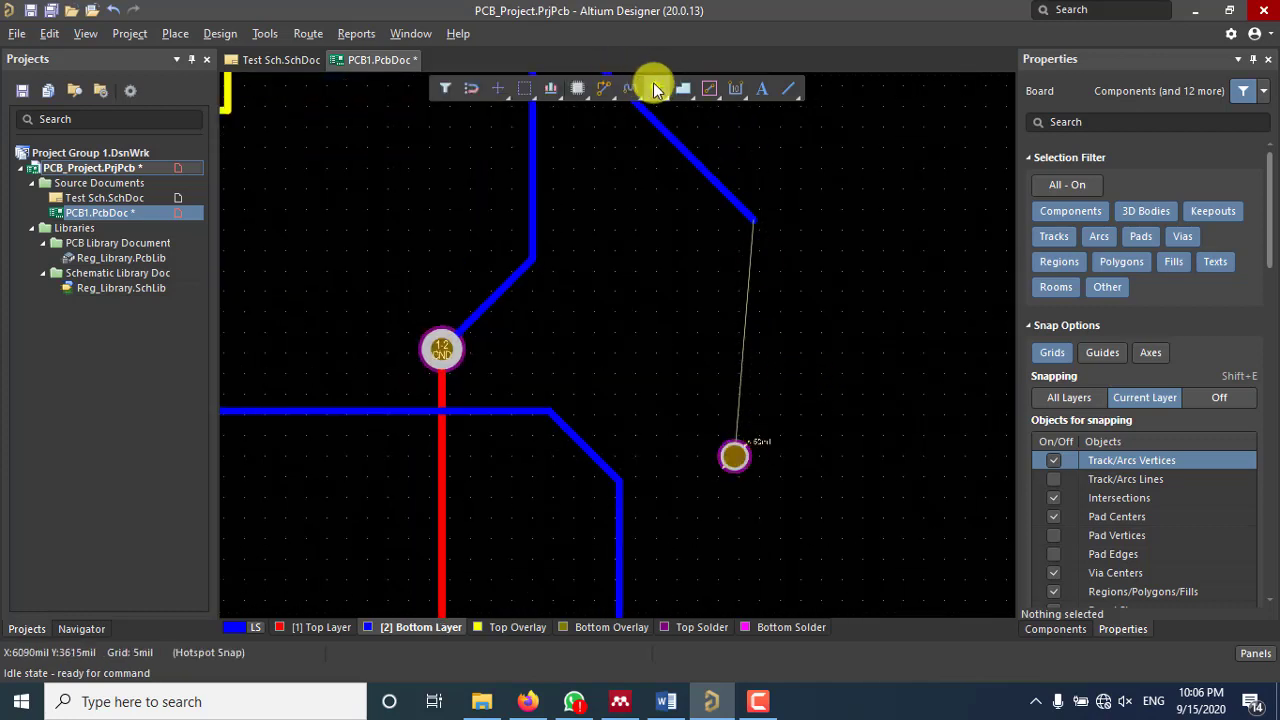
Step: Reconnect the dangling track end to the GND via
click(604, 88)
click(754, 224)
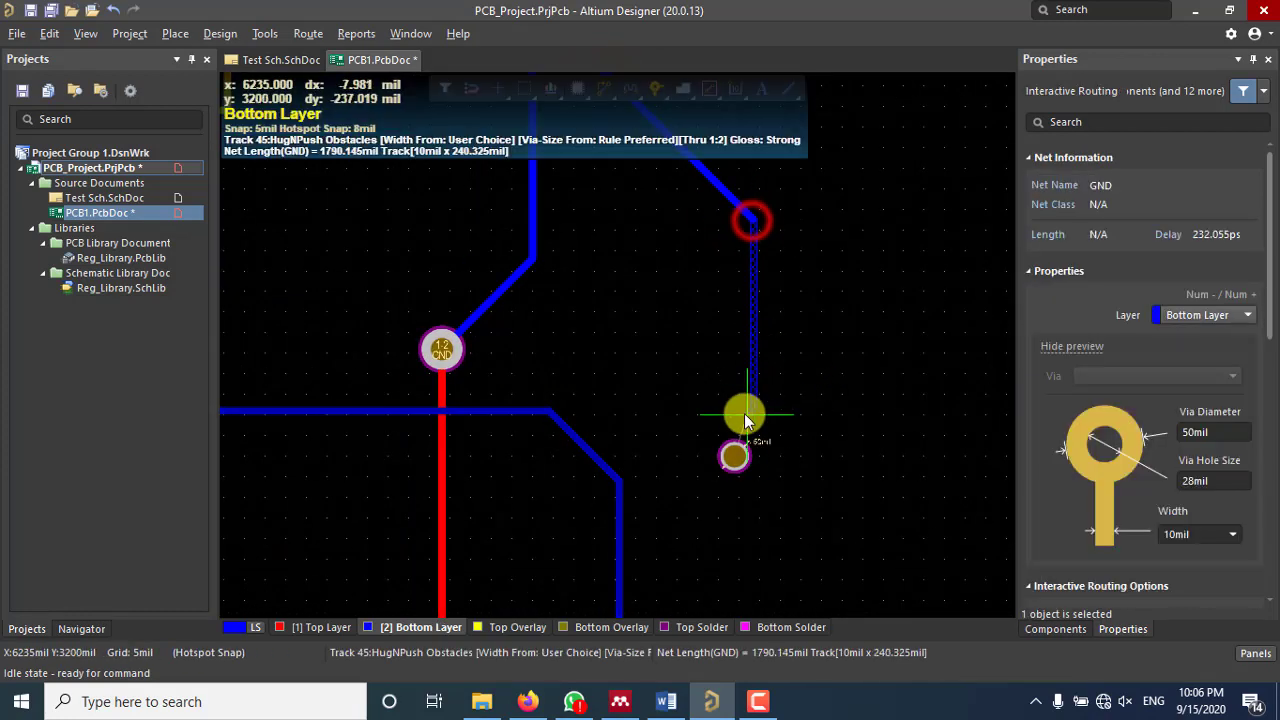
ctrl+scroll(735, 462, up, 3)
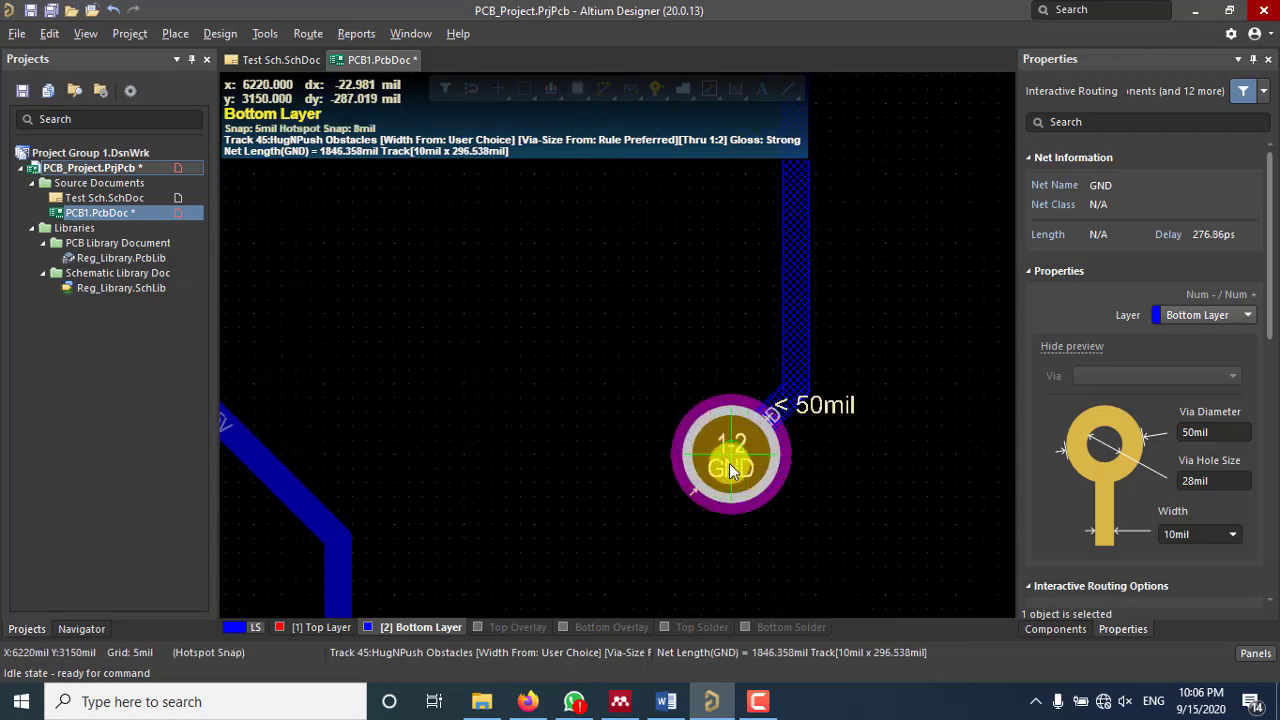
click(730, 463)
scroll(732, 456, down, 3)
ctrl+scroll(732, 456, down, 1)
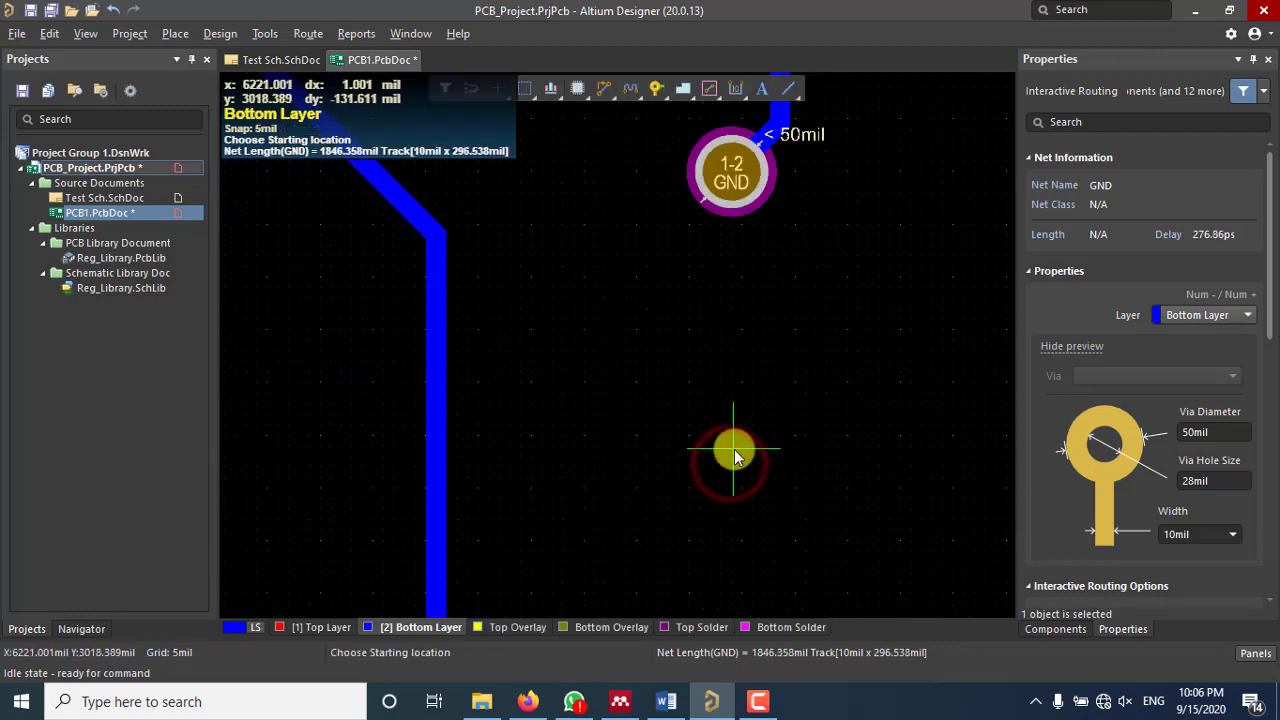
Step: Route a Top Layer GND track from the via down to the +5V_Out connector's ground pad
click(724, 180)
key(KP_Multiply)
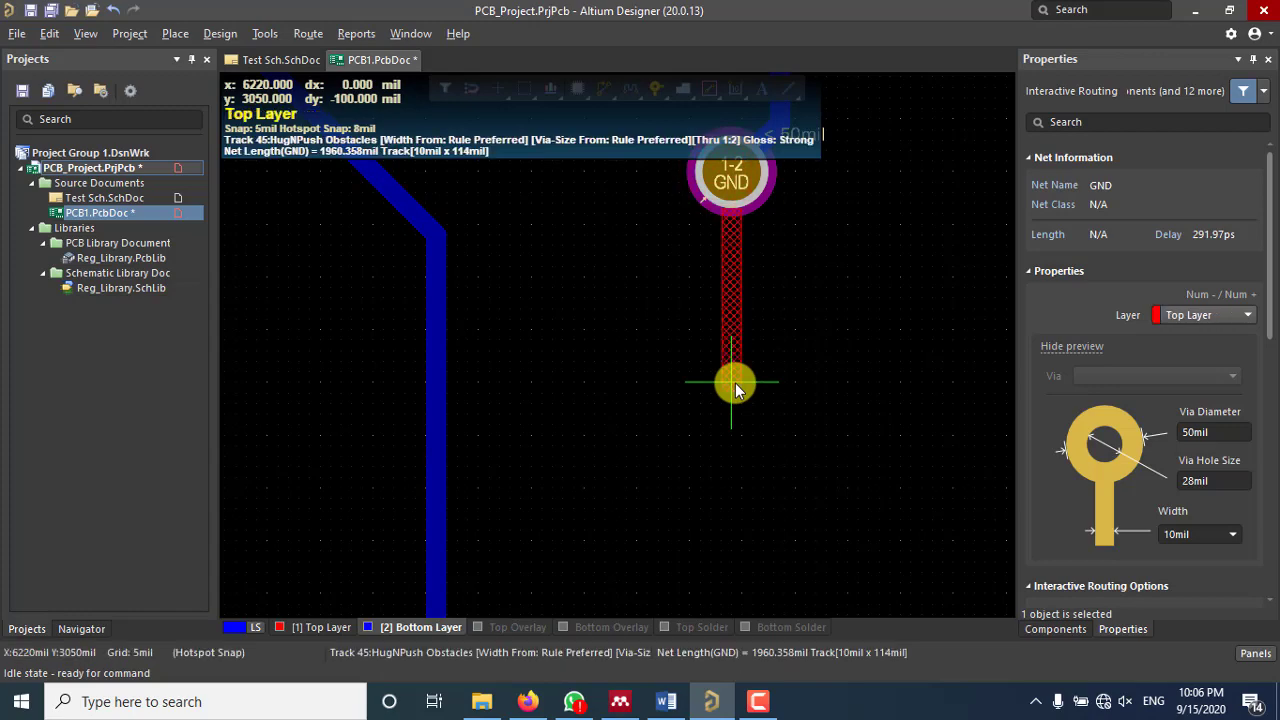
ctrl+scroll(747, 395, down, 2)
ctrl+scroll(750, 395, down, 2)
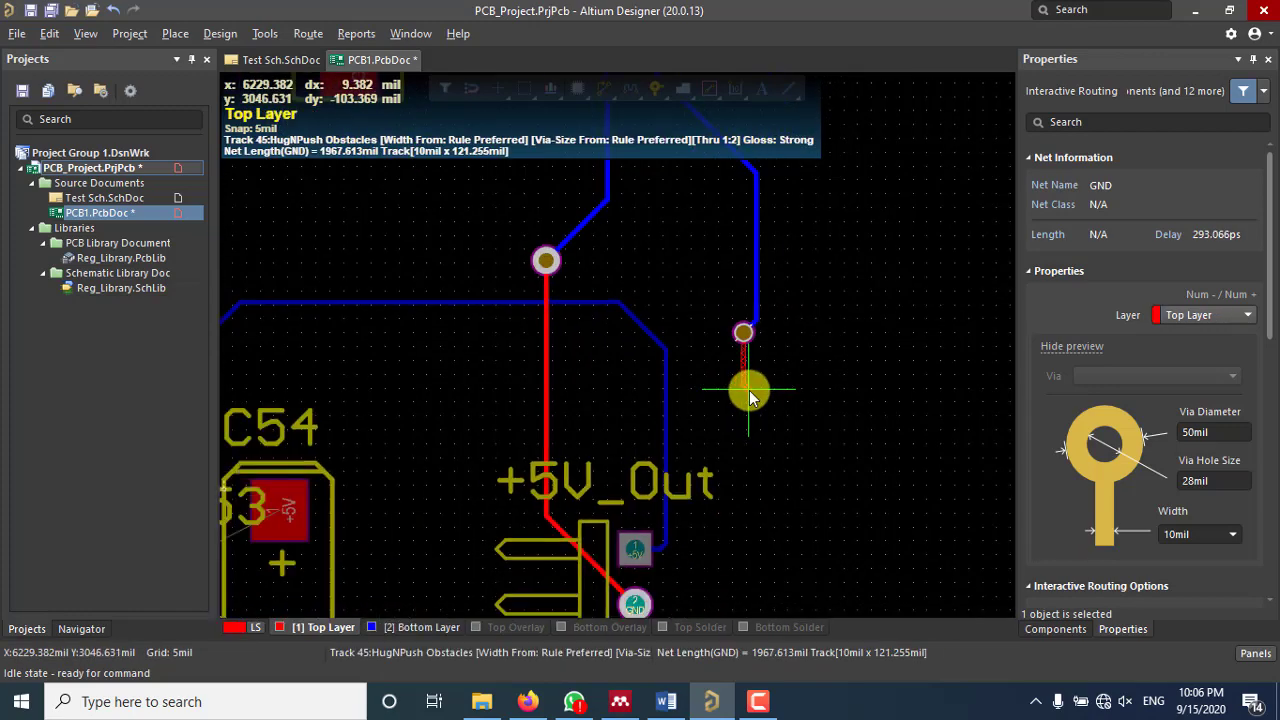
ctrl+scroll(703, 514, down, 1)
click(670, 537)
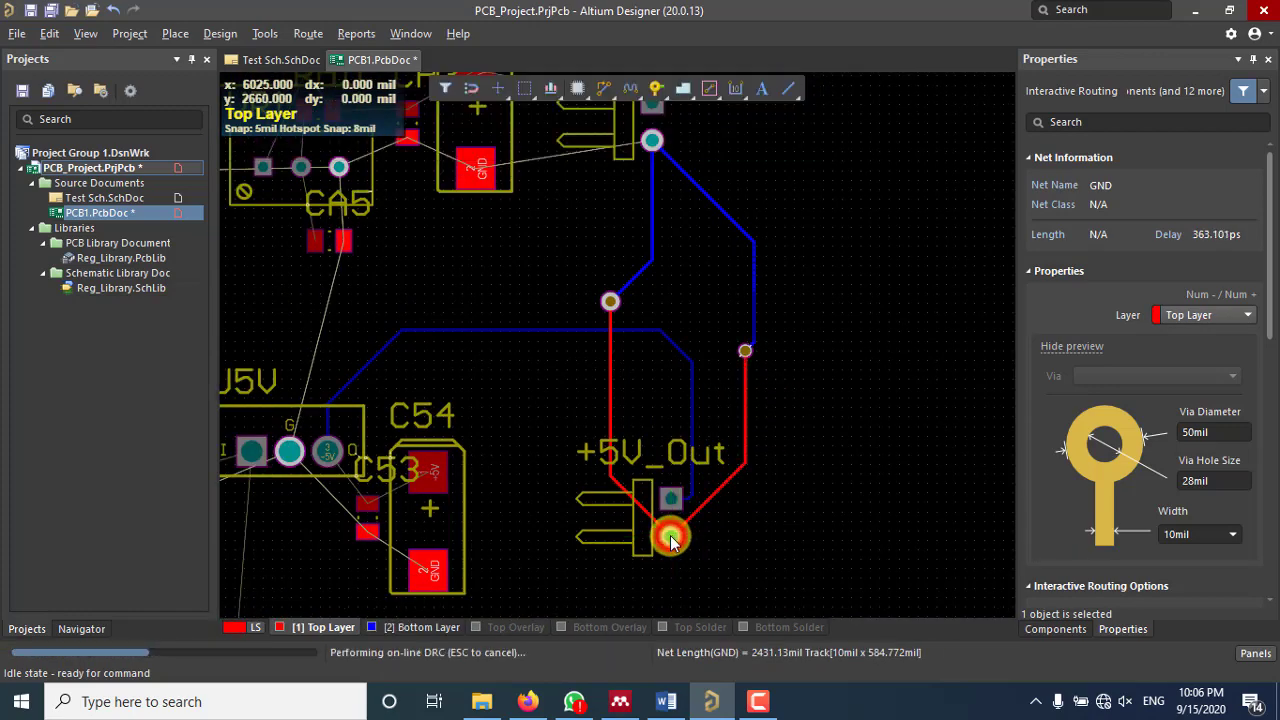
key(Escape)
Step: Zoom around the board, briefly selecting and clearing the blue GND track near the via
right_click(833, 330)
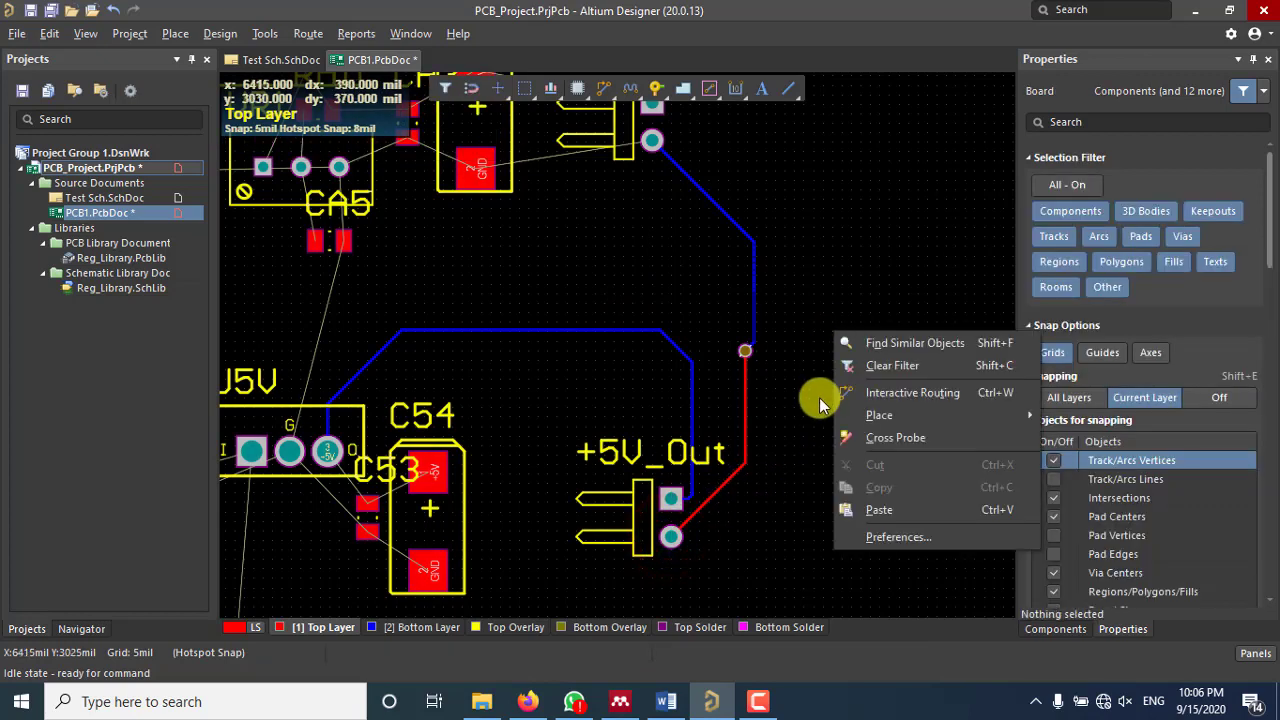
key(Escape)
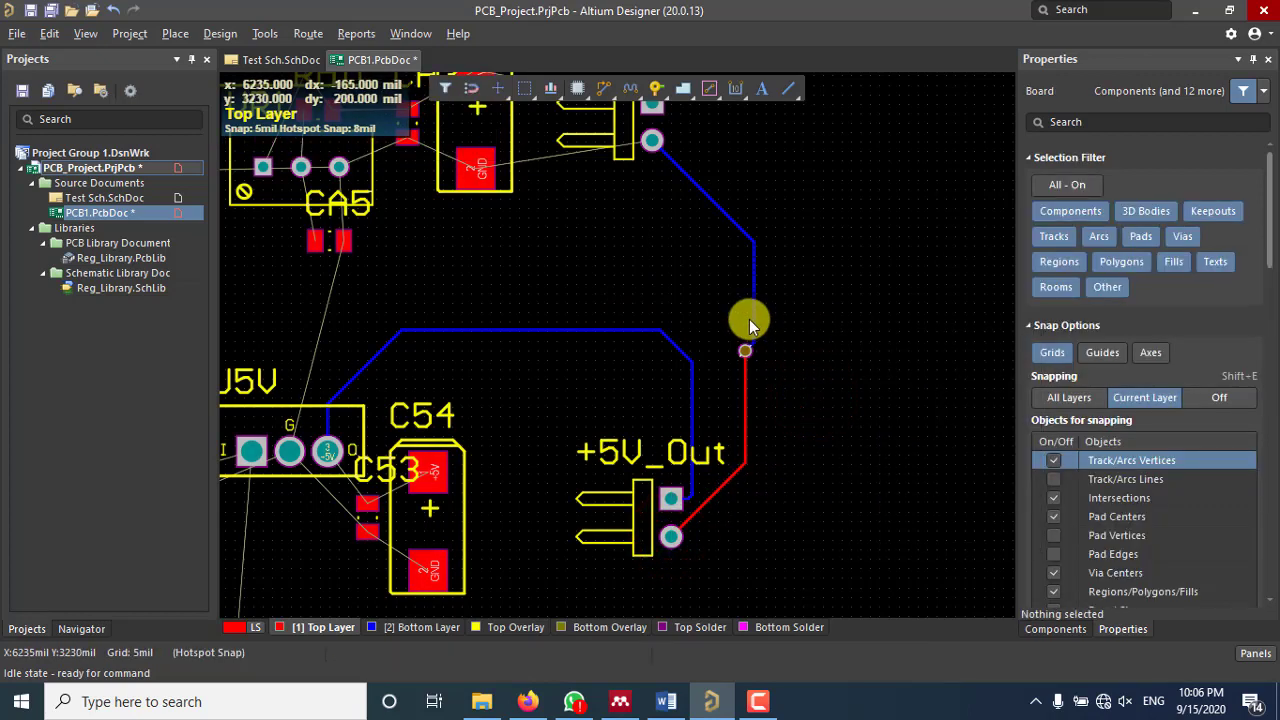
ctrl+scroll(754, 306, up, 3)
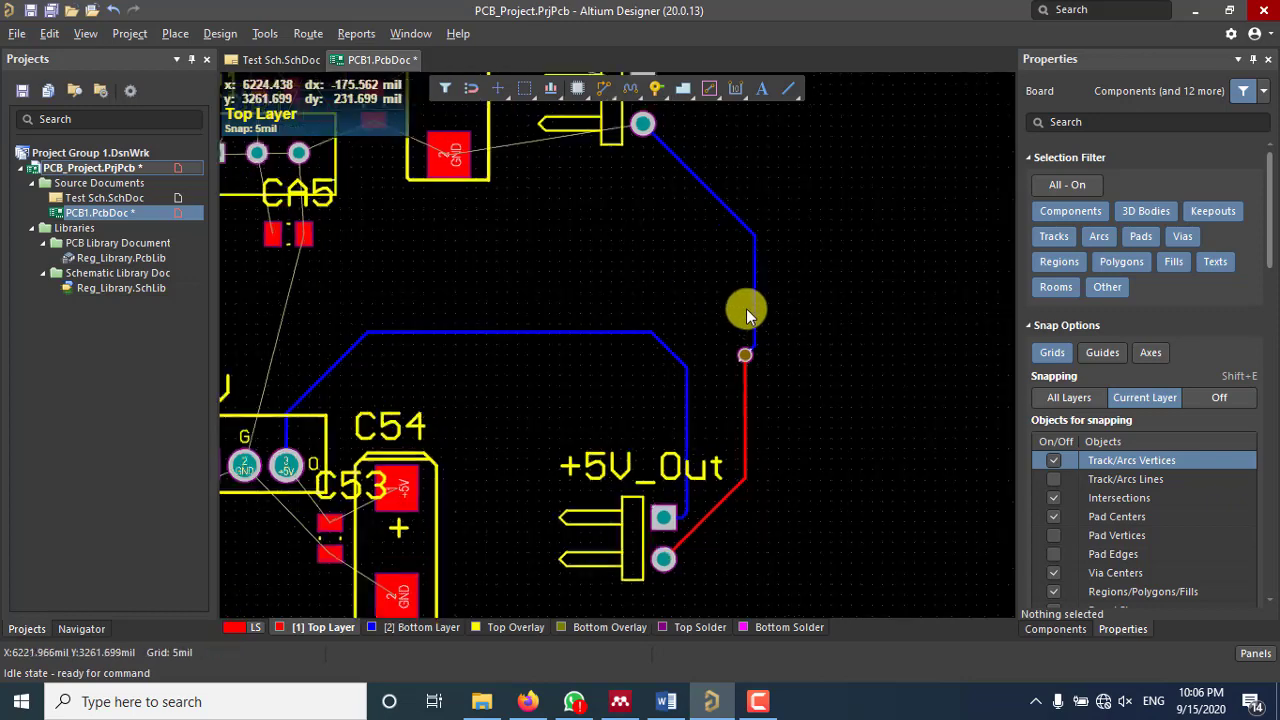
click(759, 293)
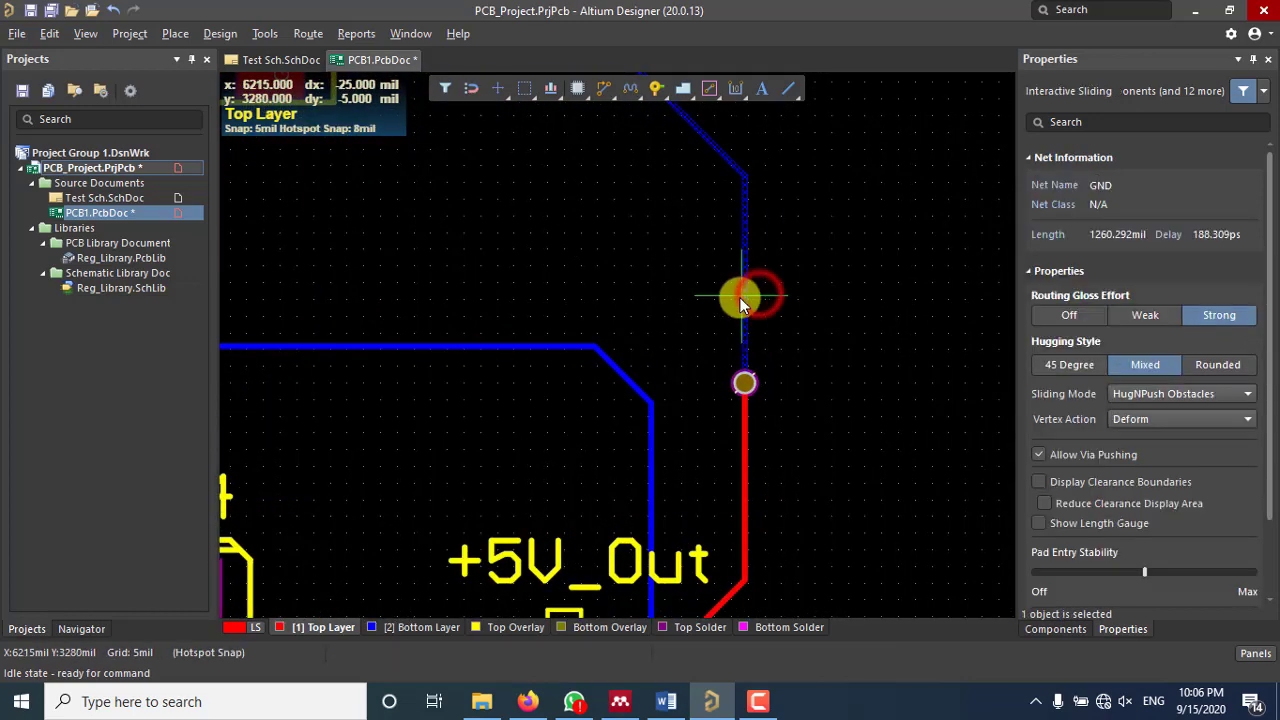
click(883, 284)
ctrl+scroll(883, 284, down, 1)
ctrl+scroll(883, 284, down, 3)
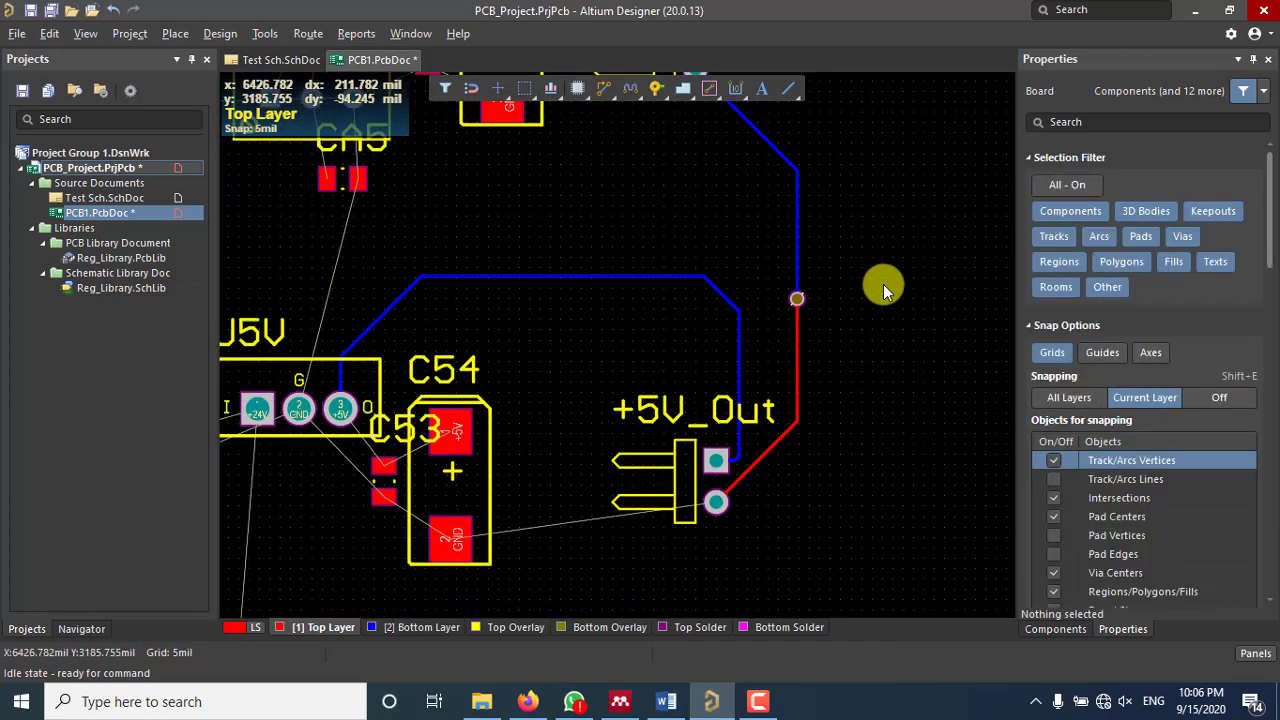
scroll(741, 258, up, 1)
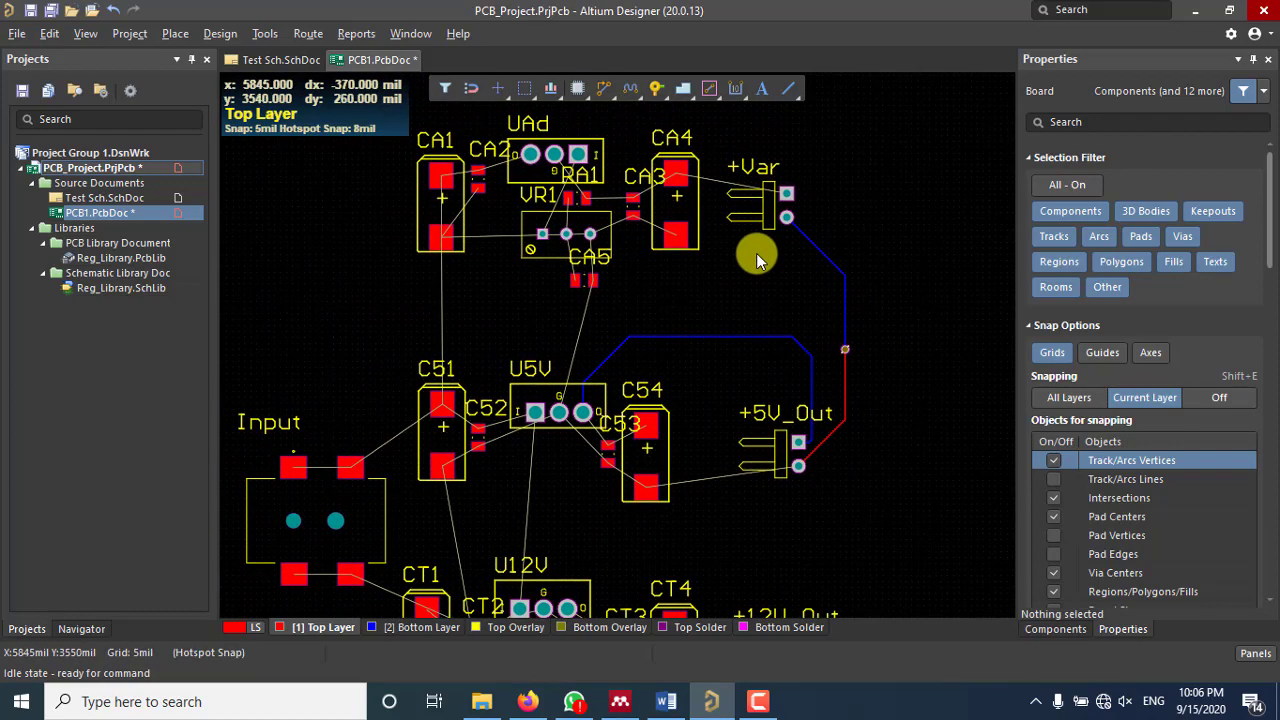
ctrl+scroll(830, 305, up, 5)
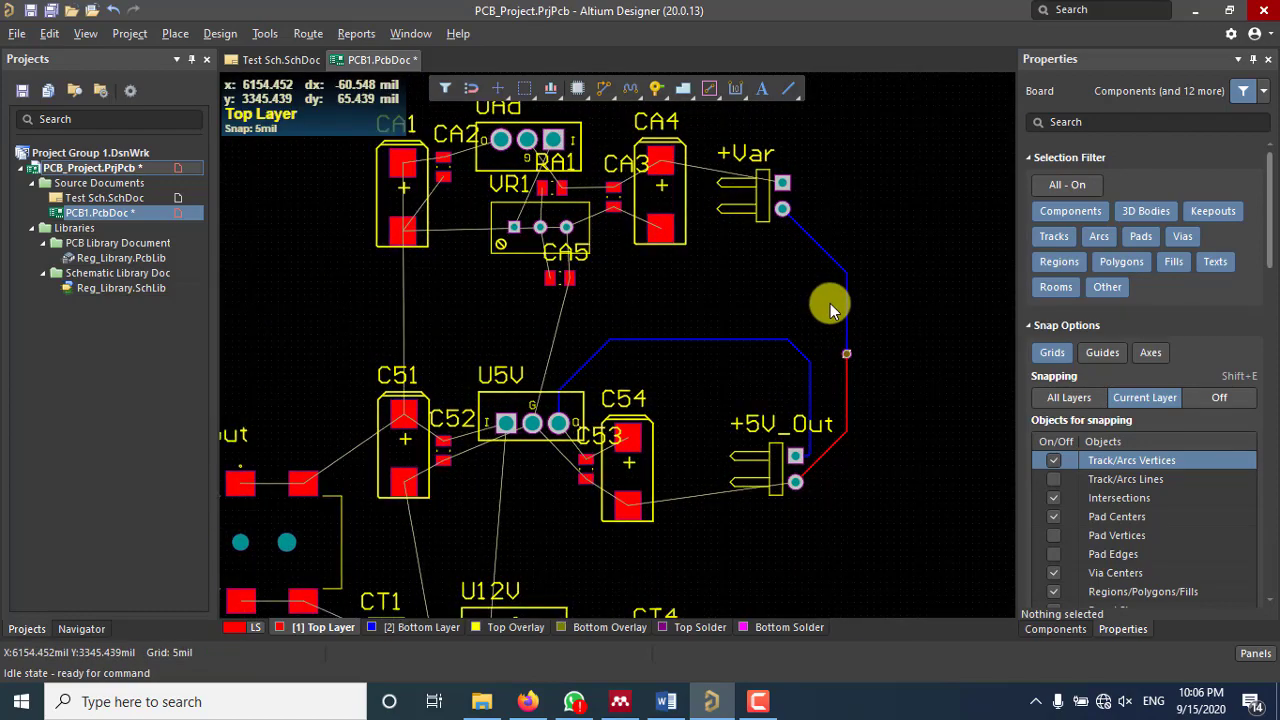
ctrl+scroll(830, 302, down, 3)
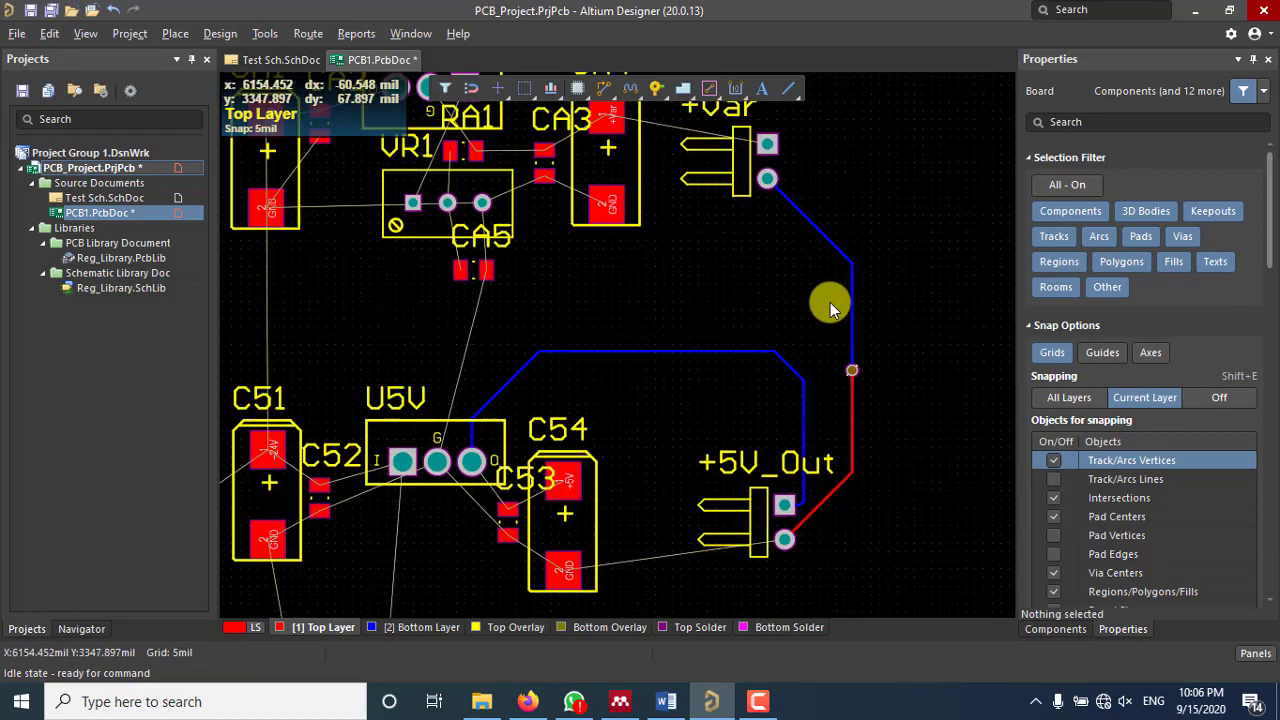
ctrl+scroll(778, 310, down, 1)
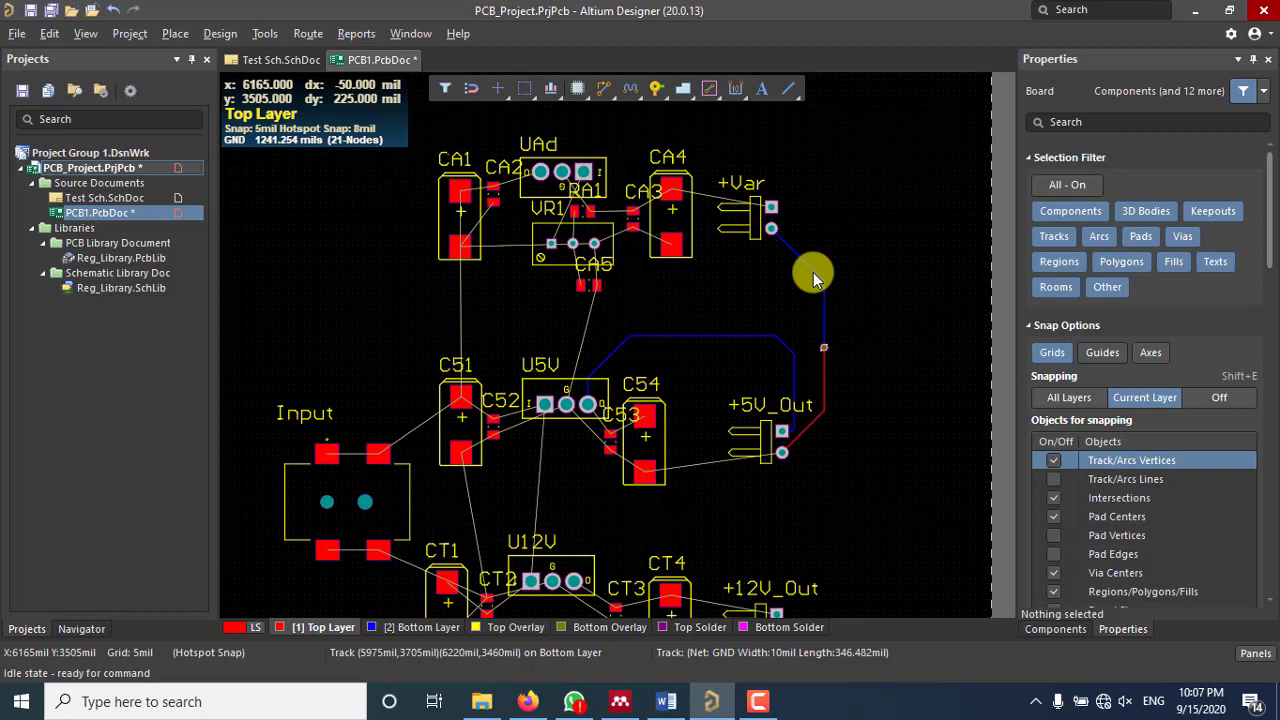
ctrl+scroll(818, 346, up, 4)
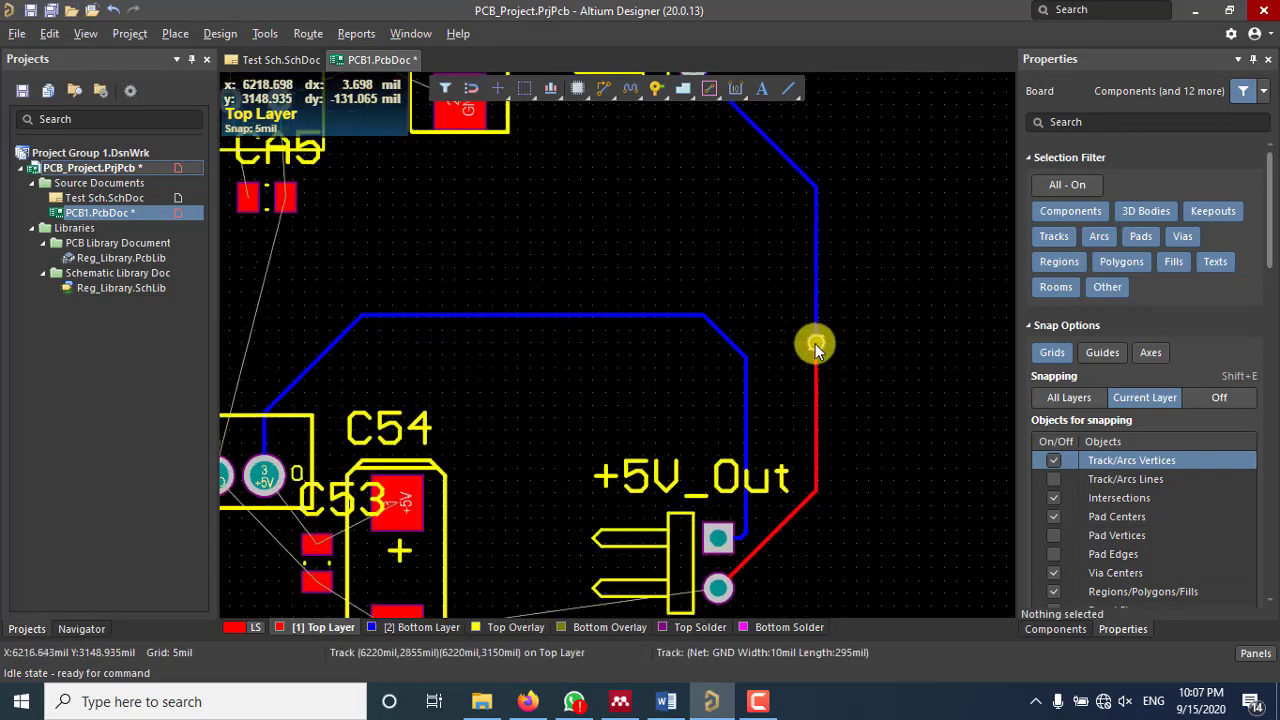
ctrl+scroll(815, 345, up, 2)
Step: Select the diagonal GND track at the +Var header, showing the 1241 mil GND net
click(820, 256)
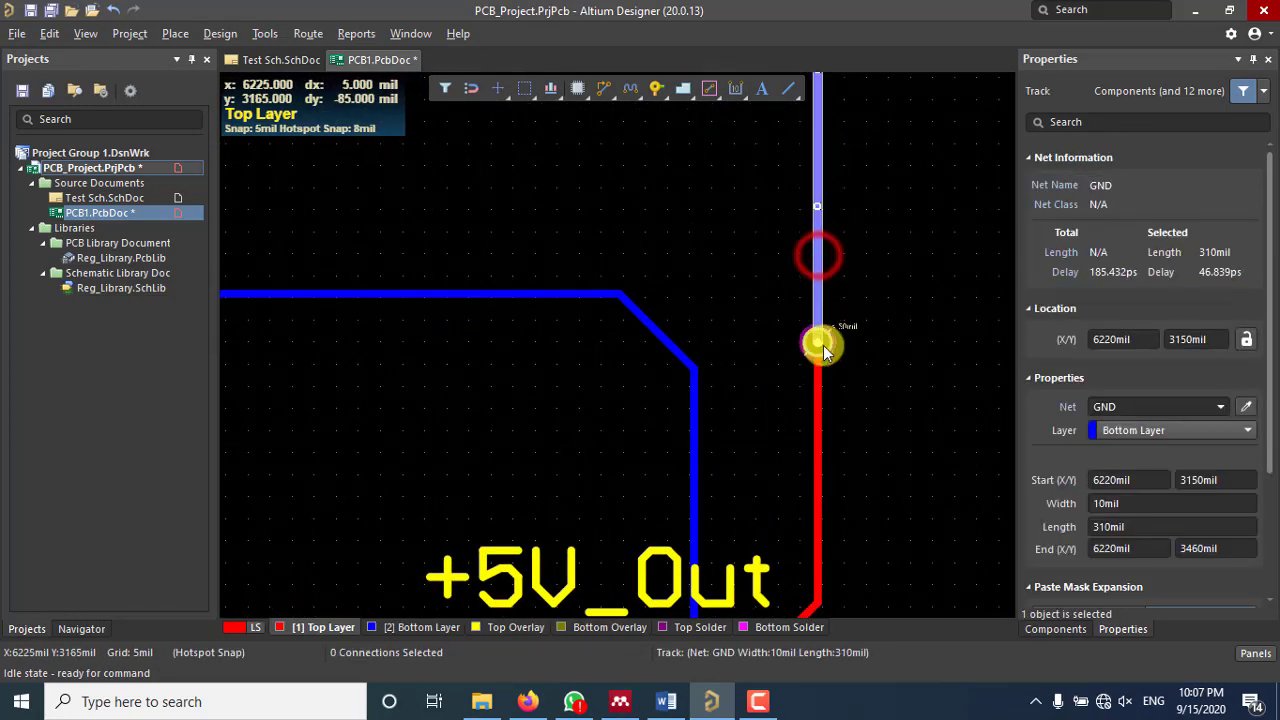
ctrl+scroll(823, 345, down, 2)
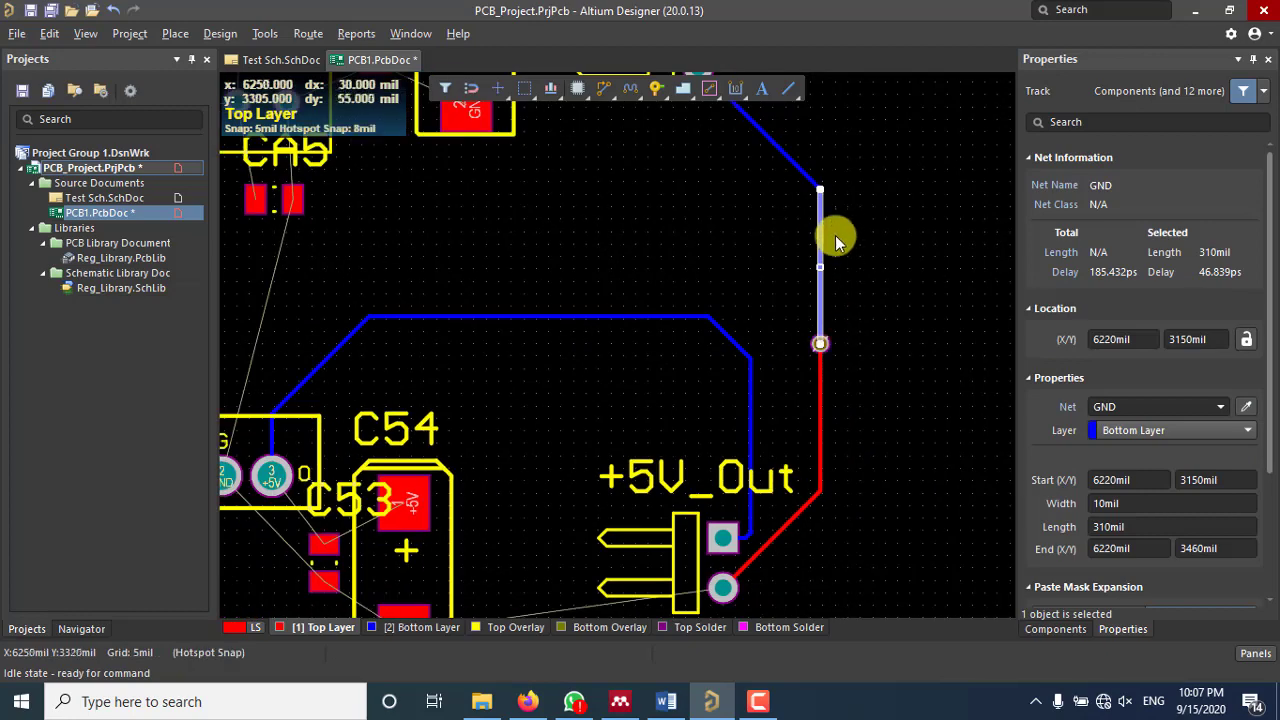
right_drag(836, 240, 829, 366)
click(767, 292)
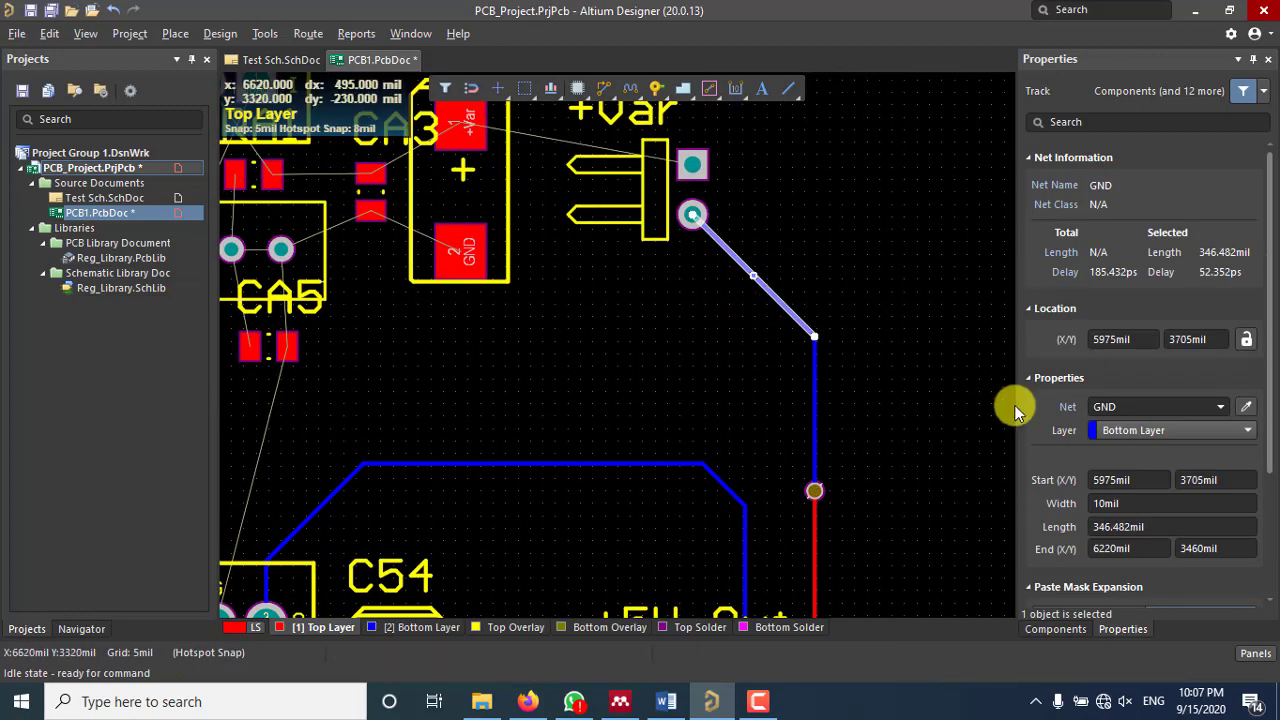
Step: Try editing the diagonal GND track's Width field, then deselect and reselect the track
scroll(1045, 330, down, 2)
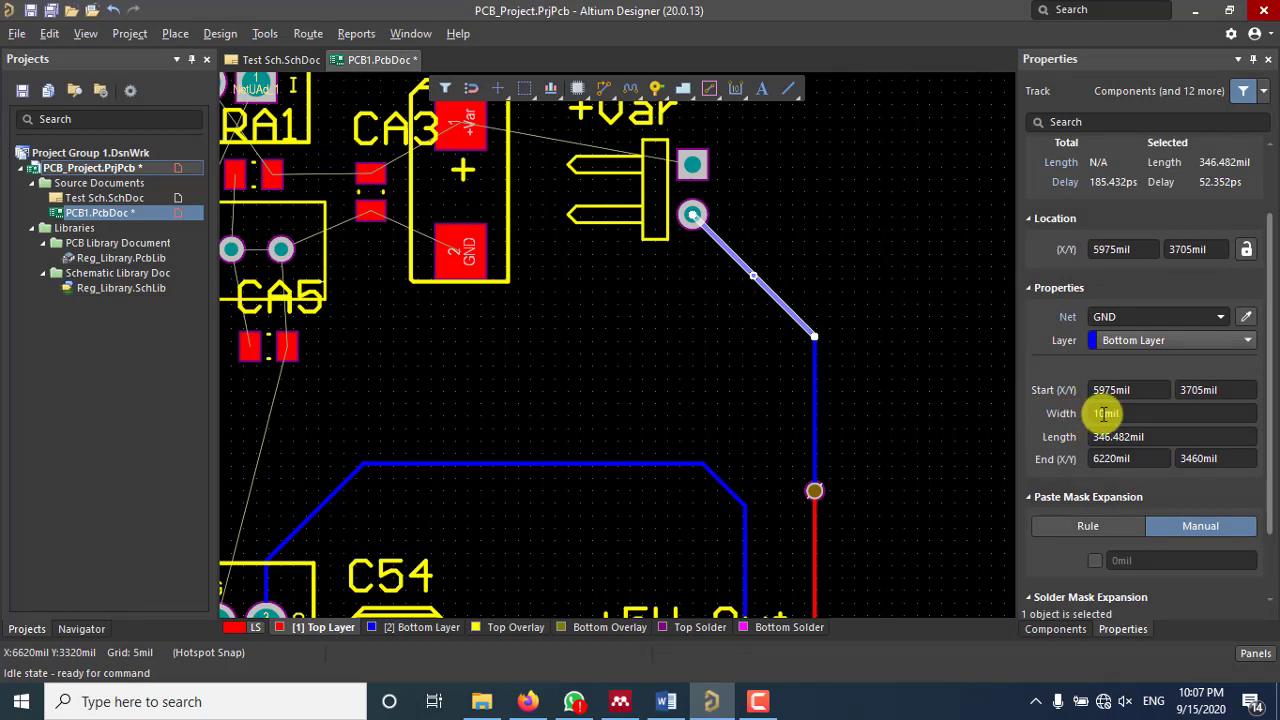
click(1105, 413)
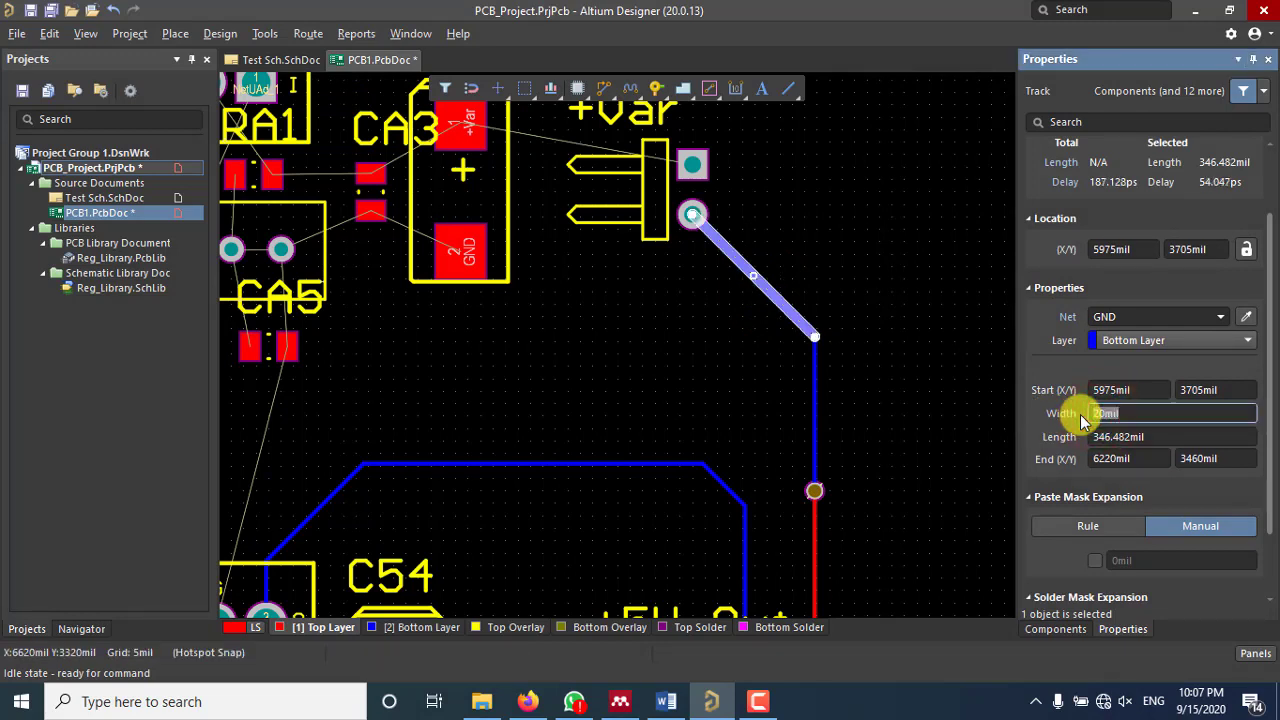
key(ctrl+a)
click(883, 346)
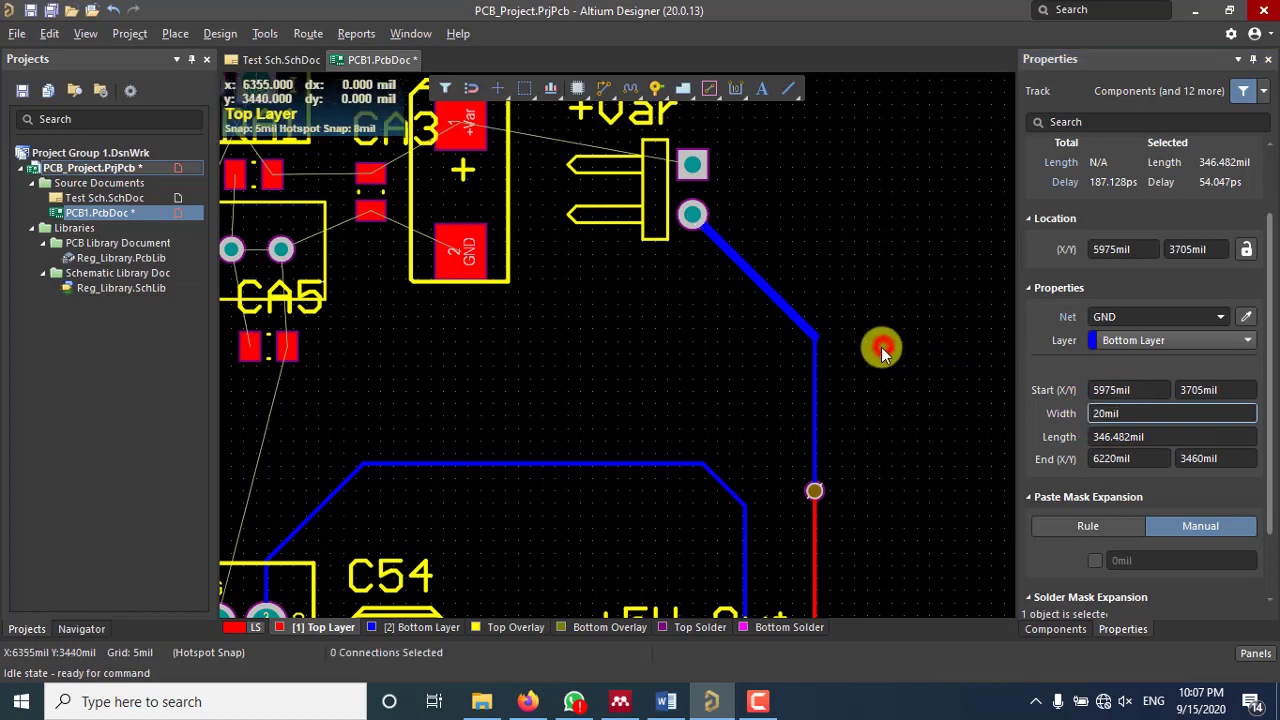
click(783, 303)
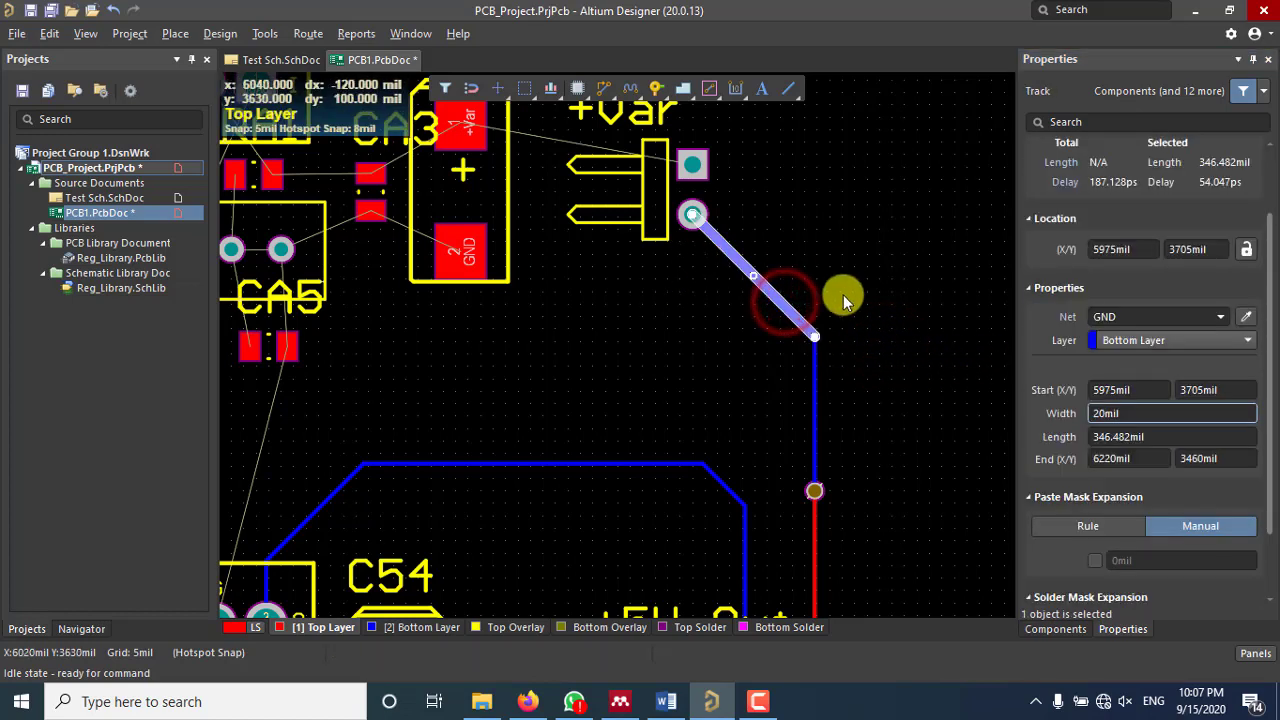
click(884, 293)
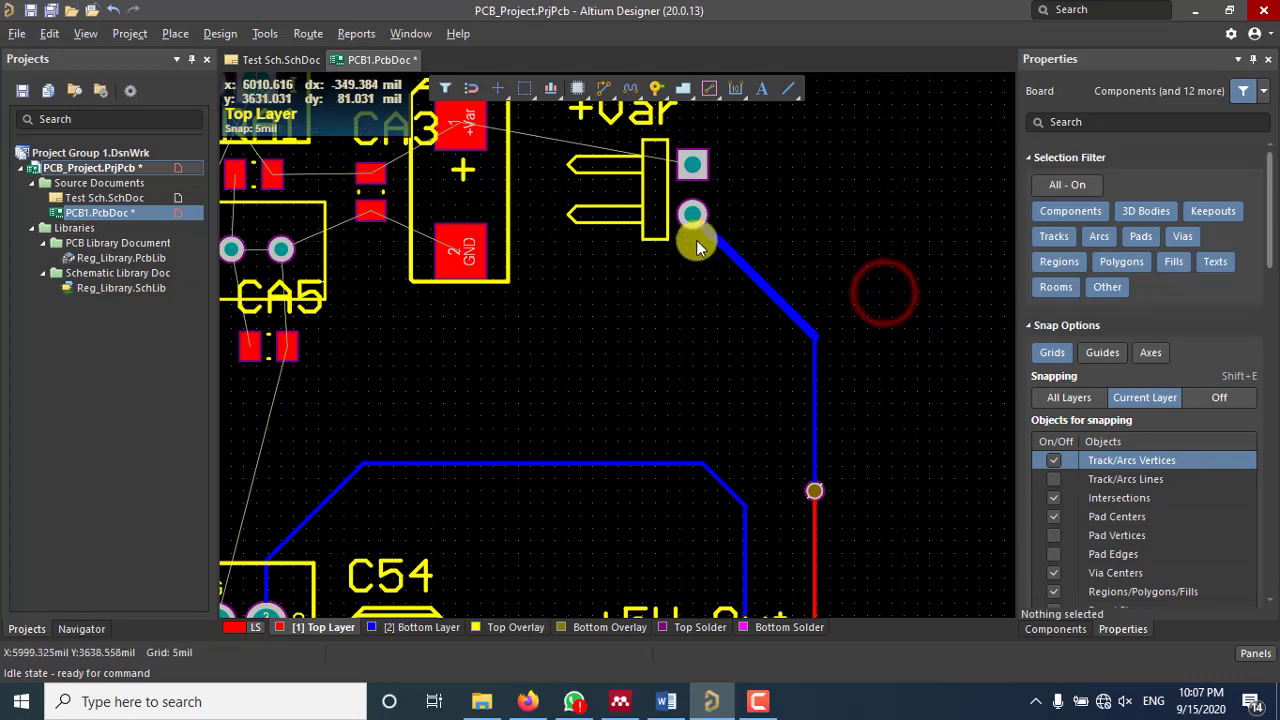
ctrl+scroll(729, 157, down, 3)
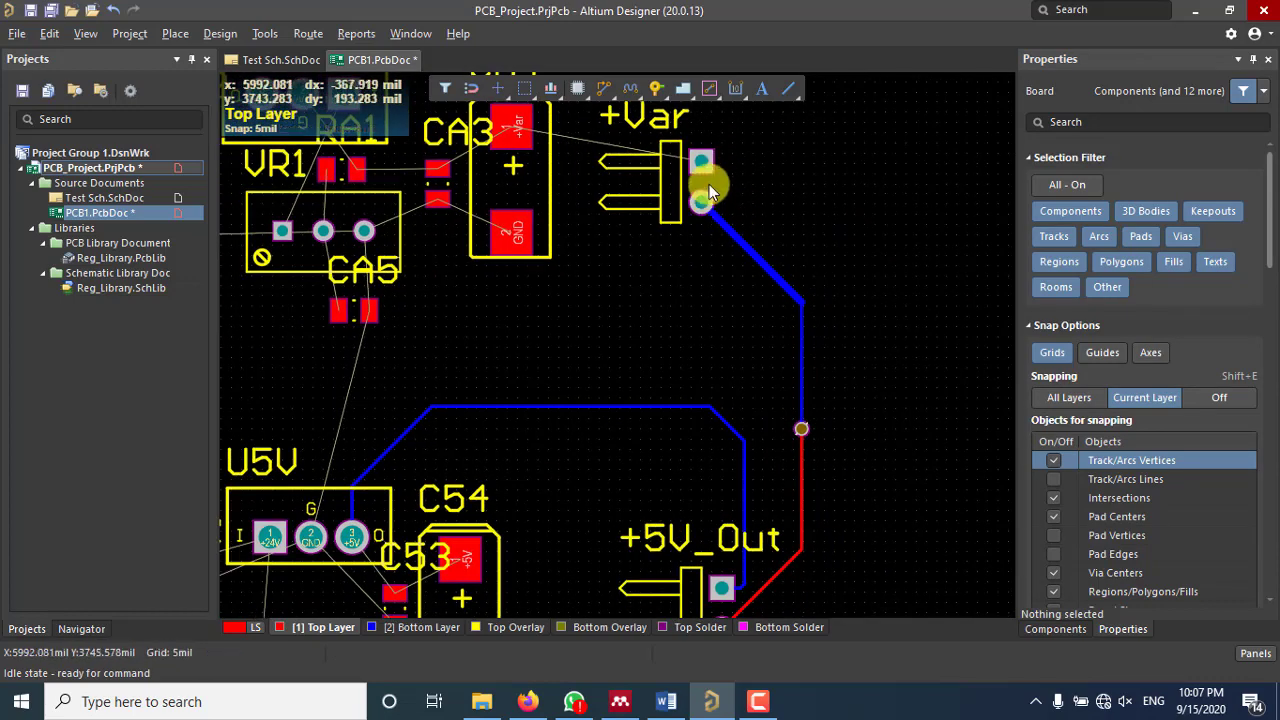
ctrl+scroll(708, 184, up, 2)
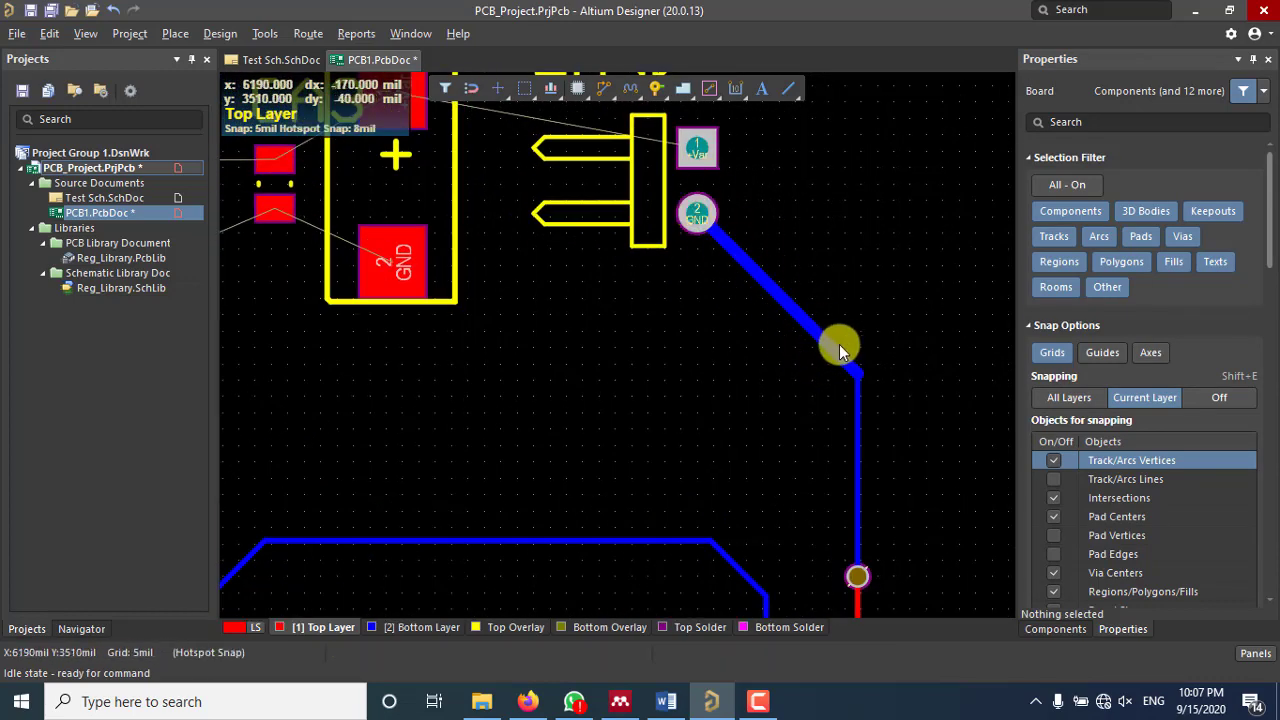
Step: Change the diagonal GND track's width from 20mil to 100mil
click(777, 295)
click(1105, 416)
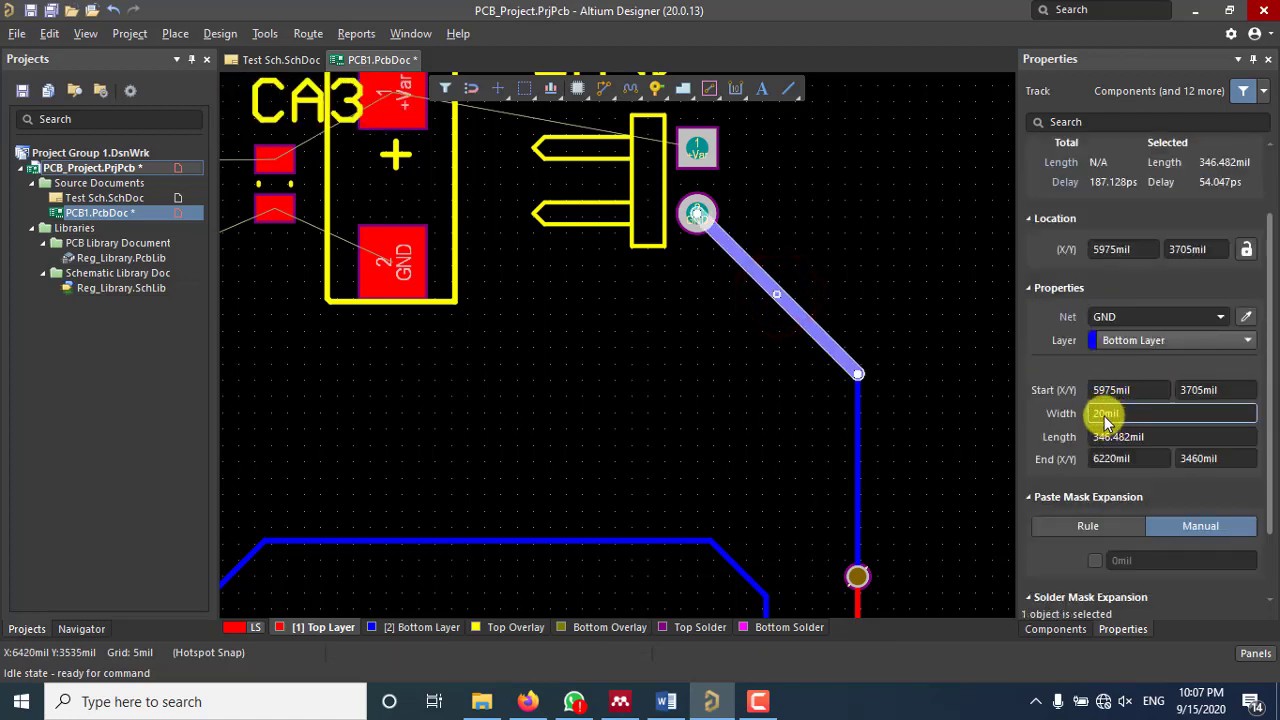
click(1105, 417)
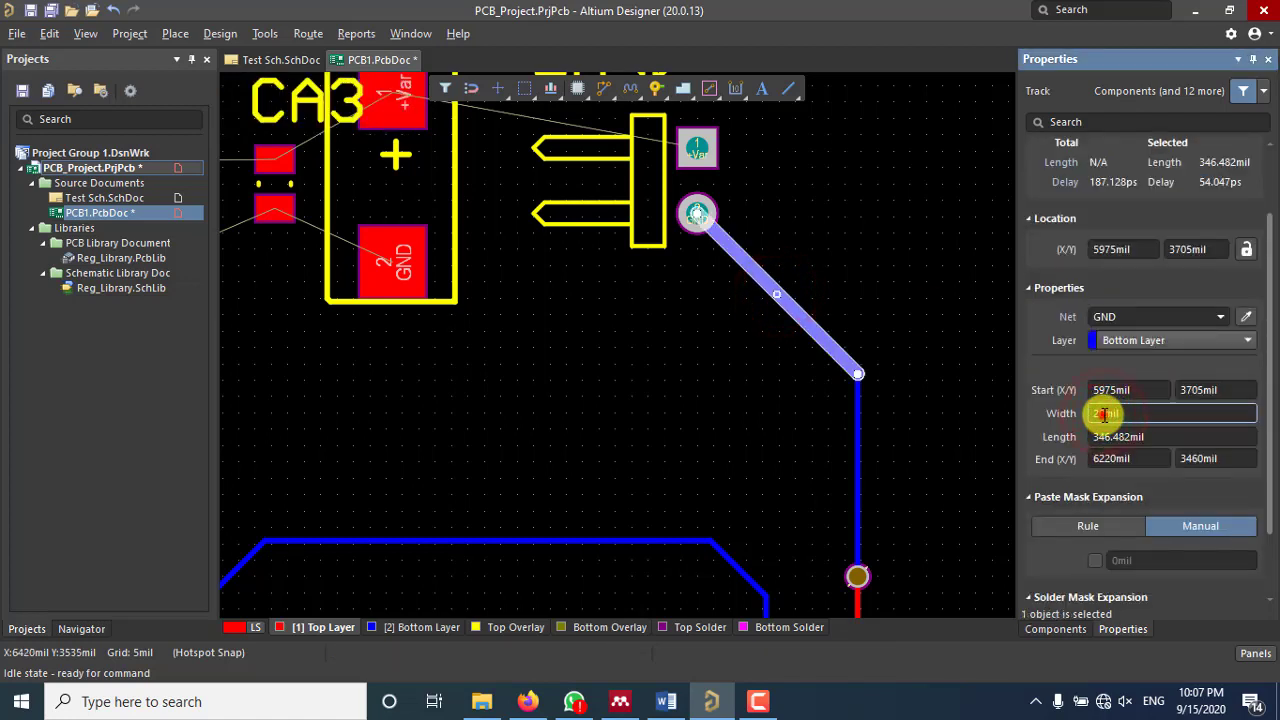
drag(1105, 415, 1071, 417)
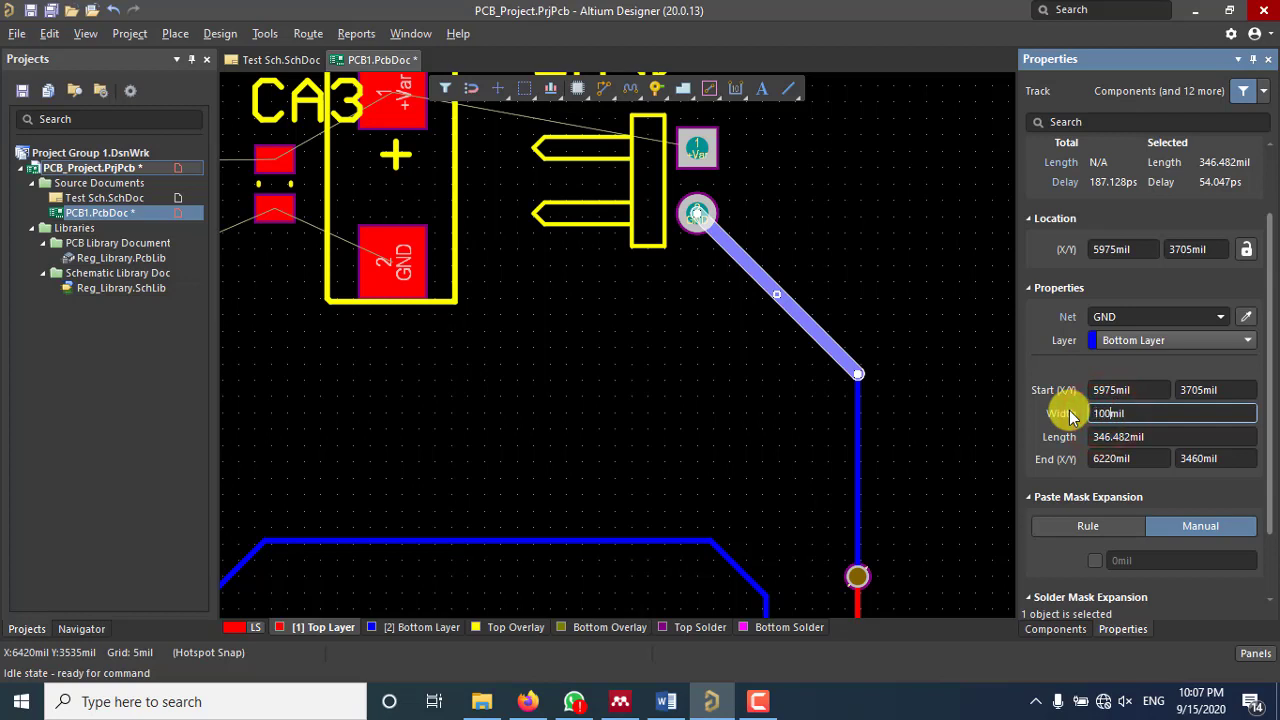
text(100)
key(Return)
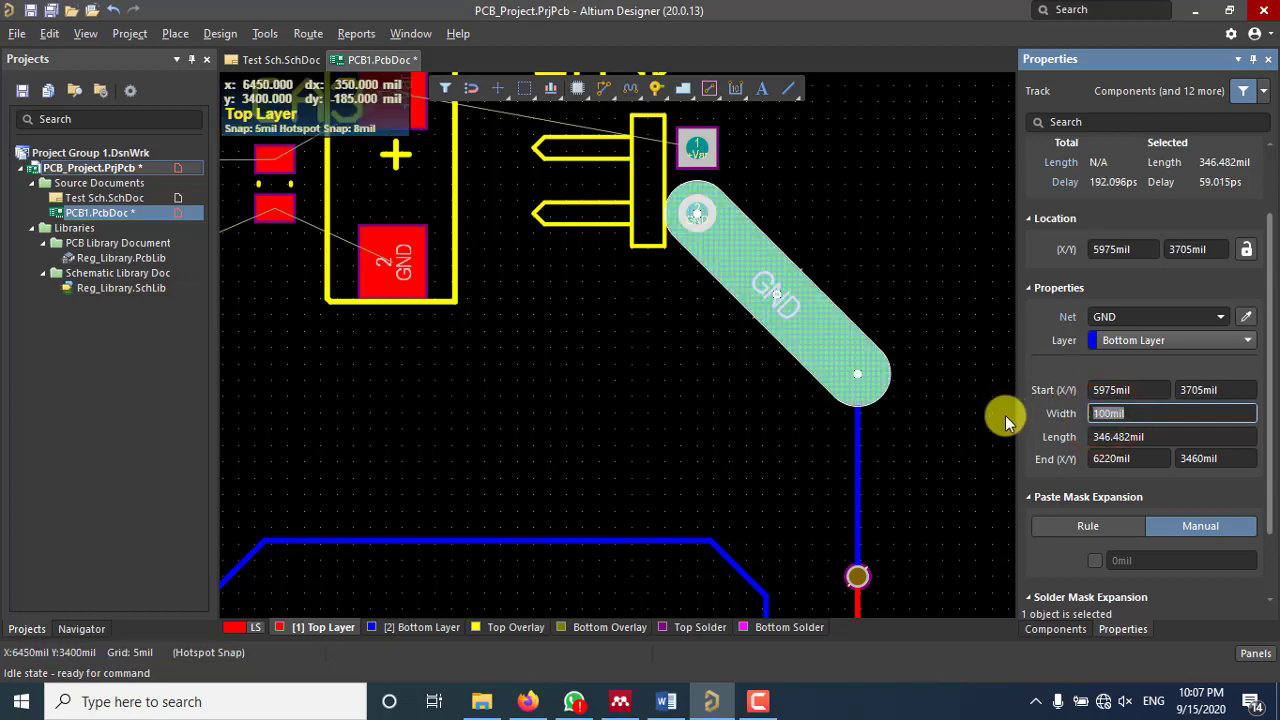
click(958, 375)
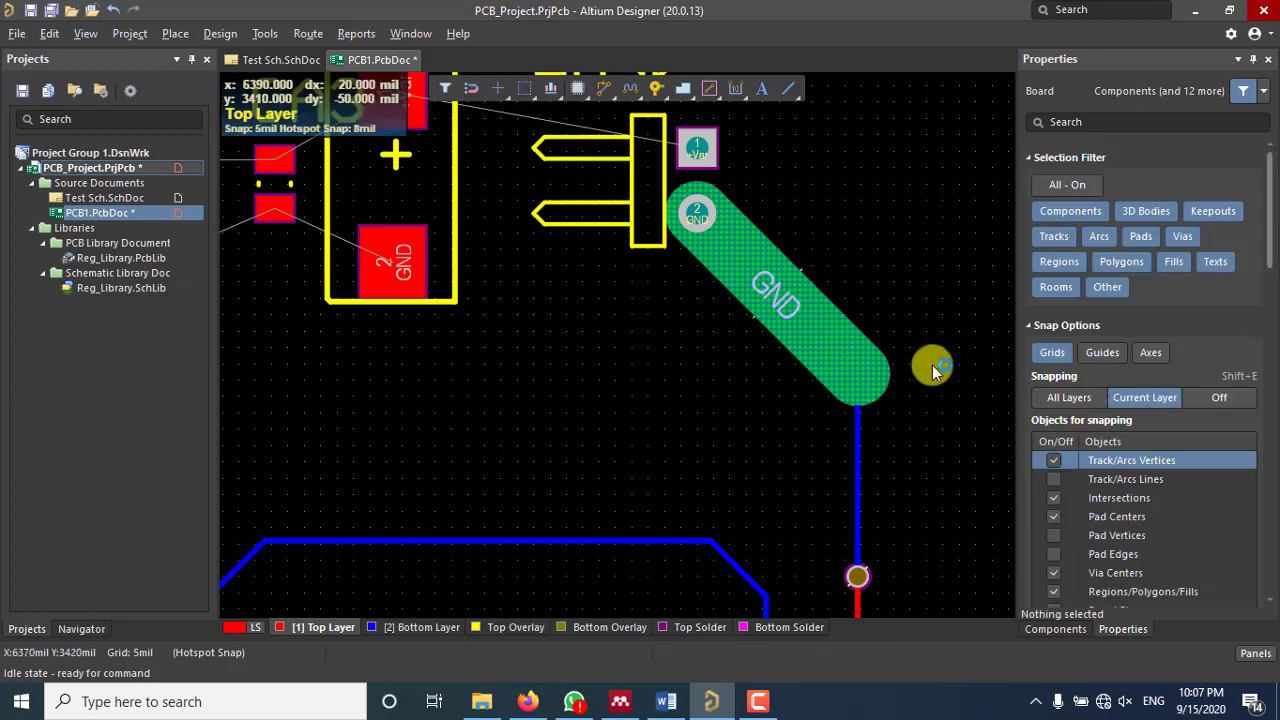
click(877, 364)
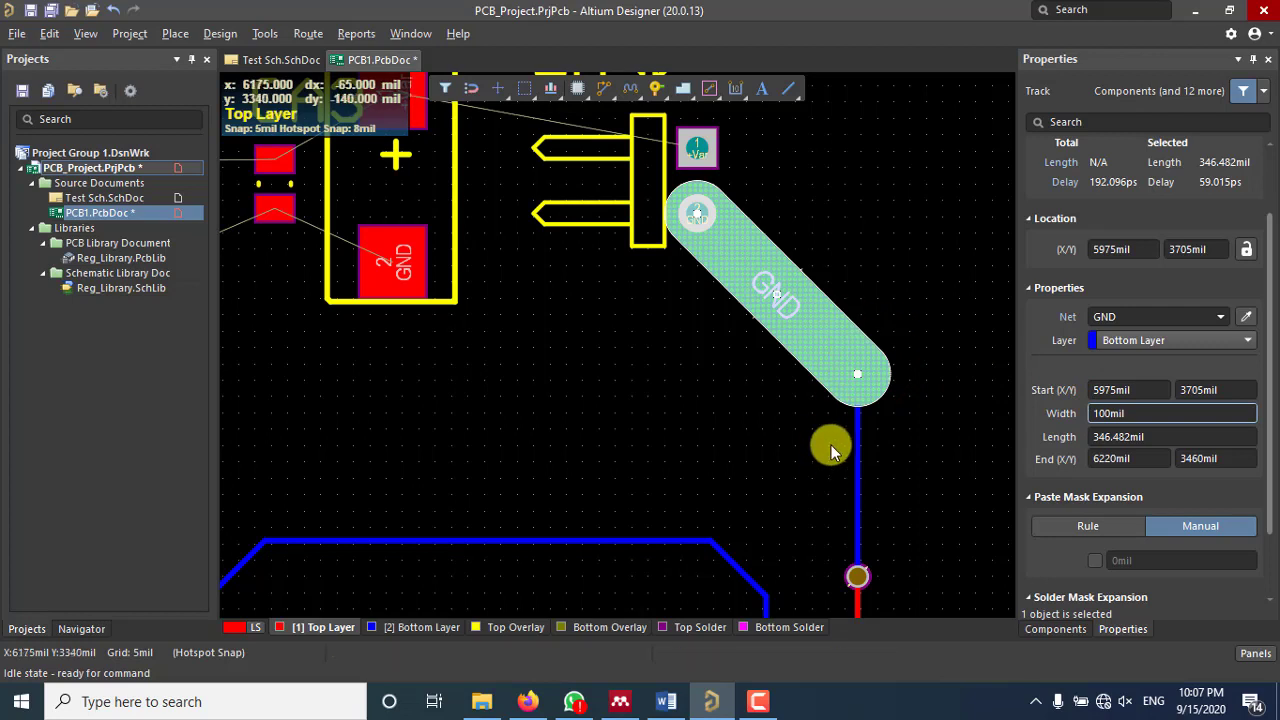
scroll(860, 455, down, 2)
Step: Inspect the via and the 100mil GND track by selecting each in turn
click(859, 429)
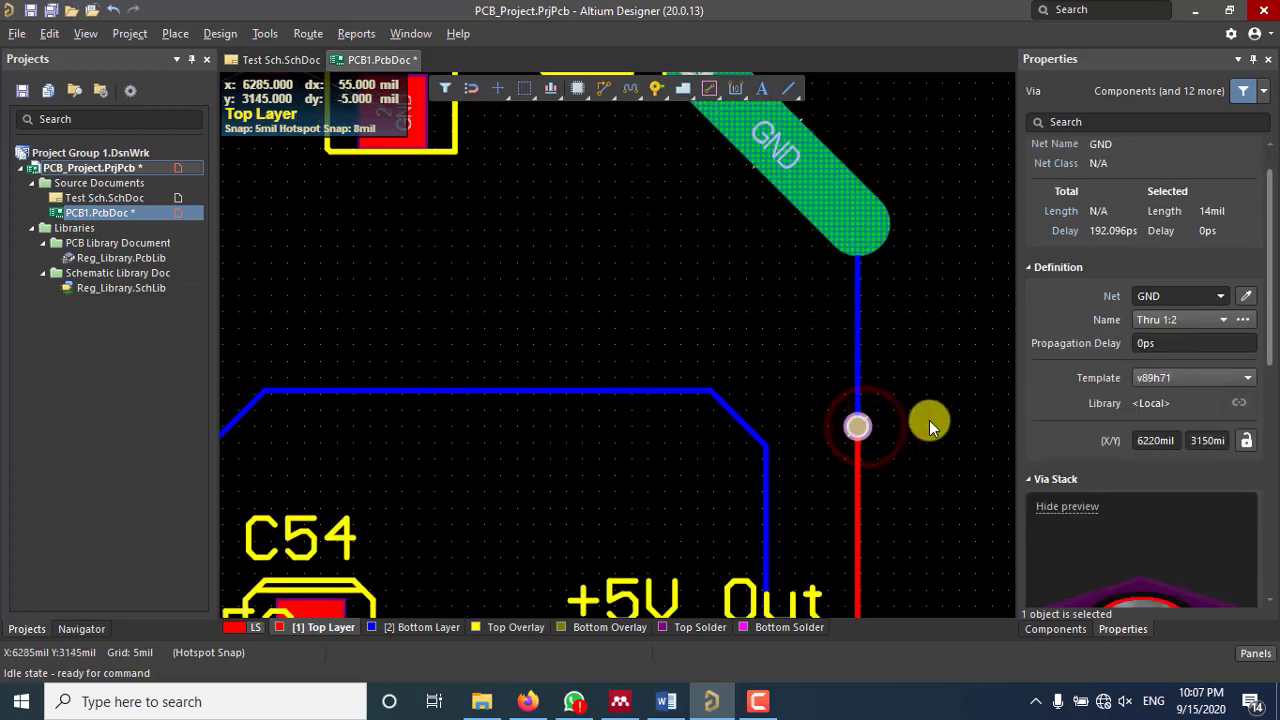
scroll(1135, 488, down, 3)
scroll(1135, 488, down, 2)
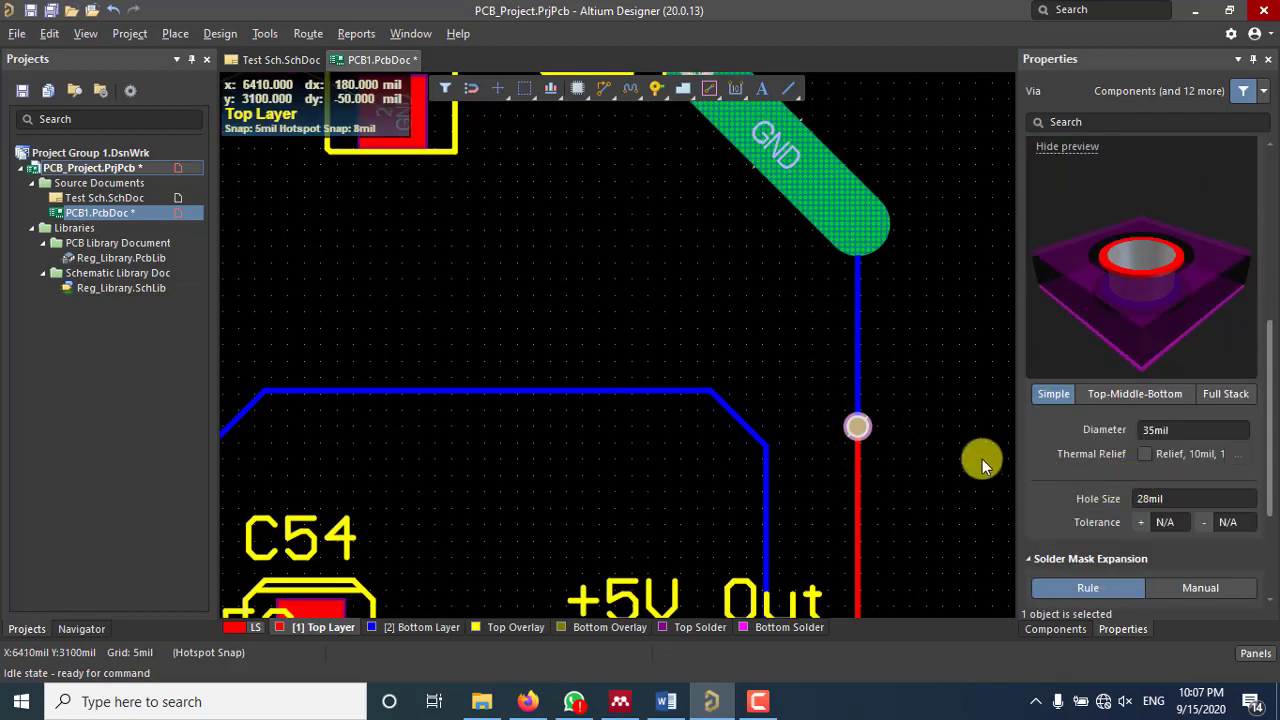
scroll(896, 424, up, 4)
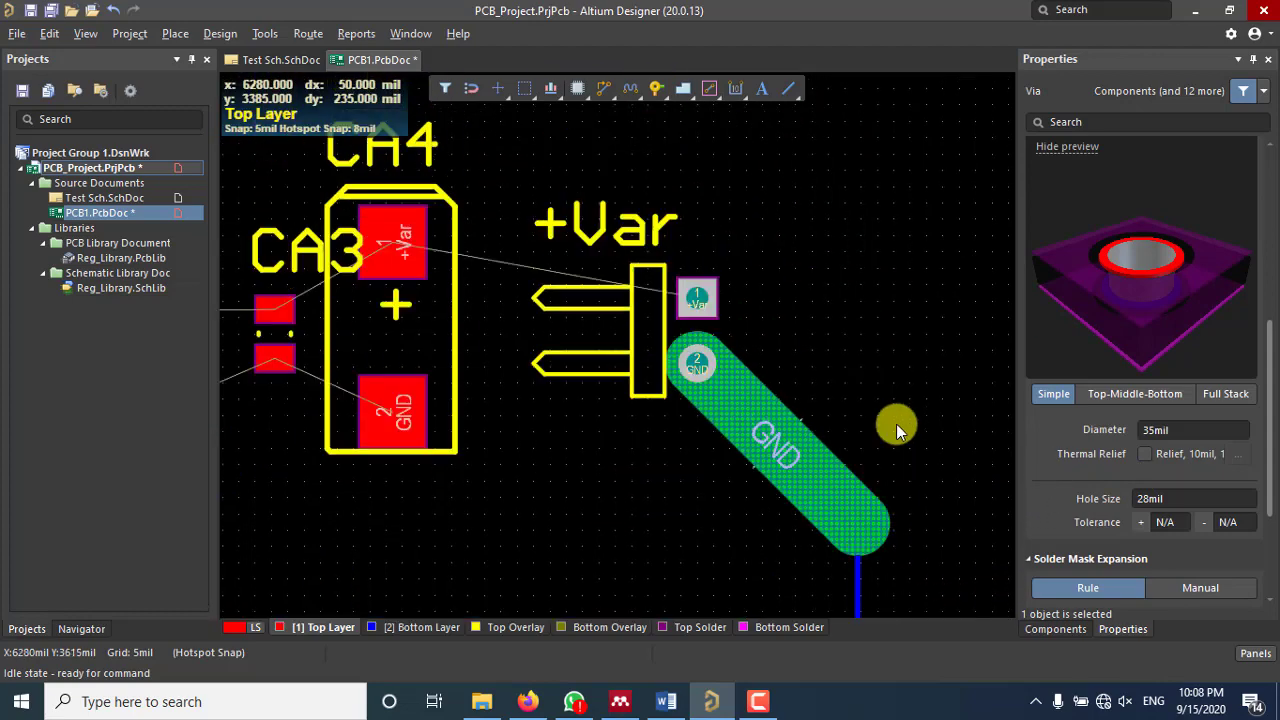
click(866, 412)
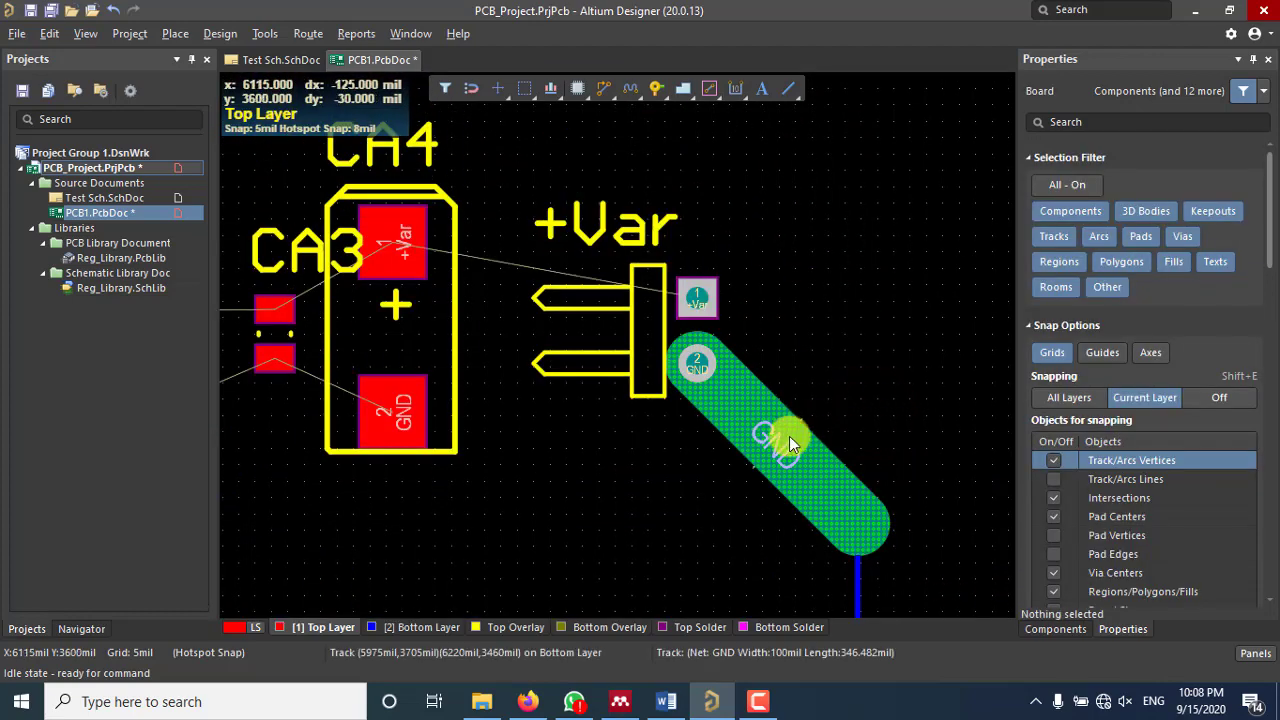
click(789, 438)
scroll(789, 430, down, 1)
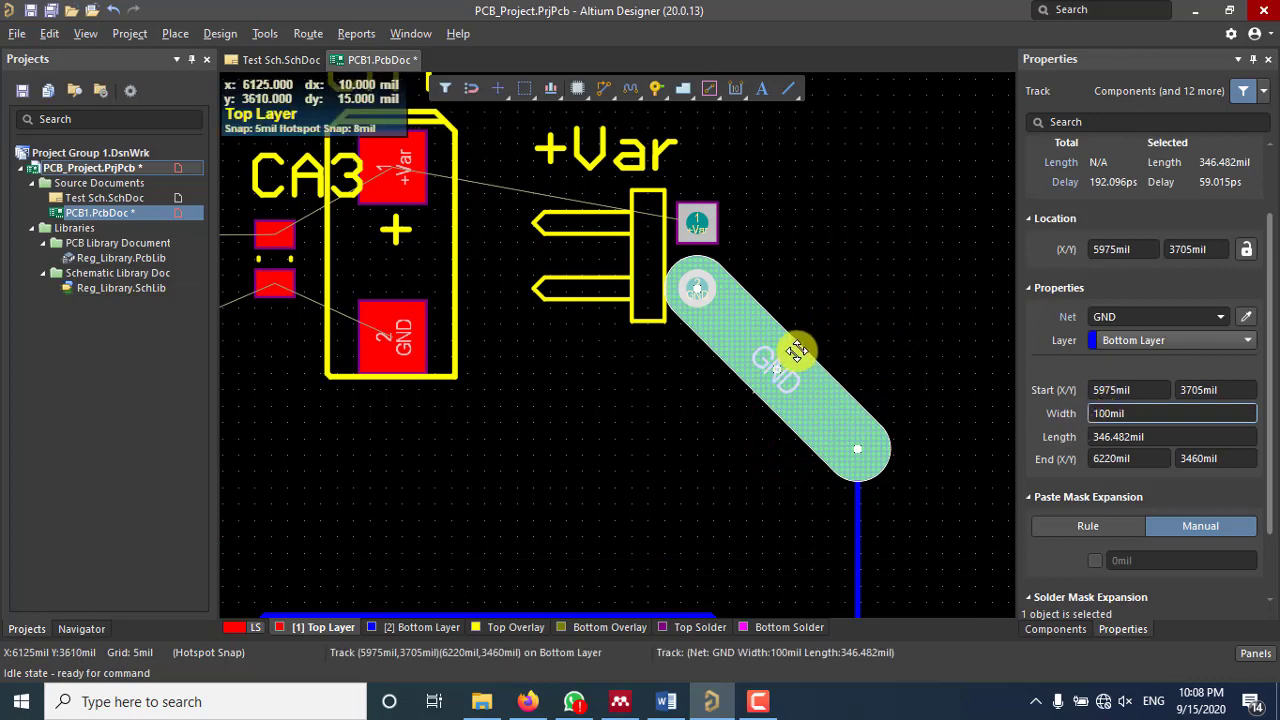
scroll(1138, 402, up, 1)
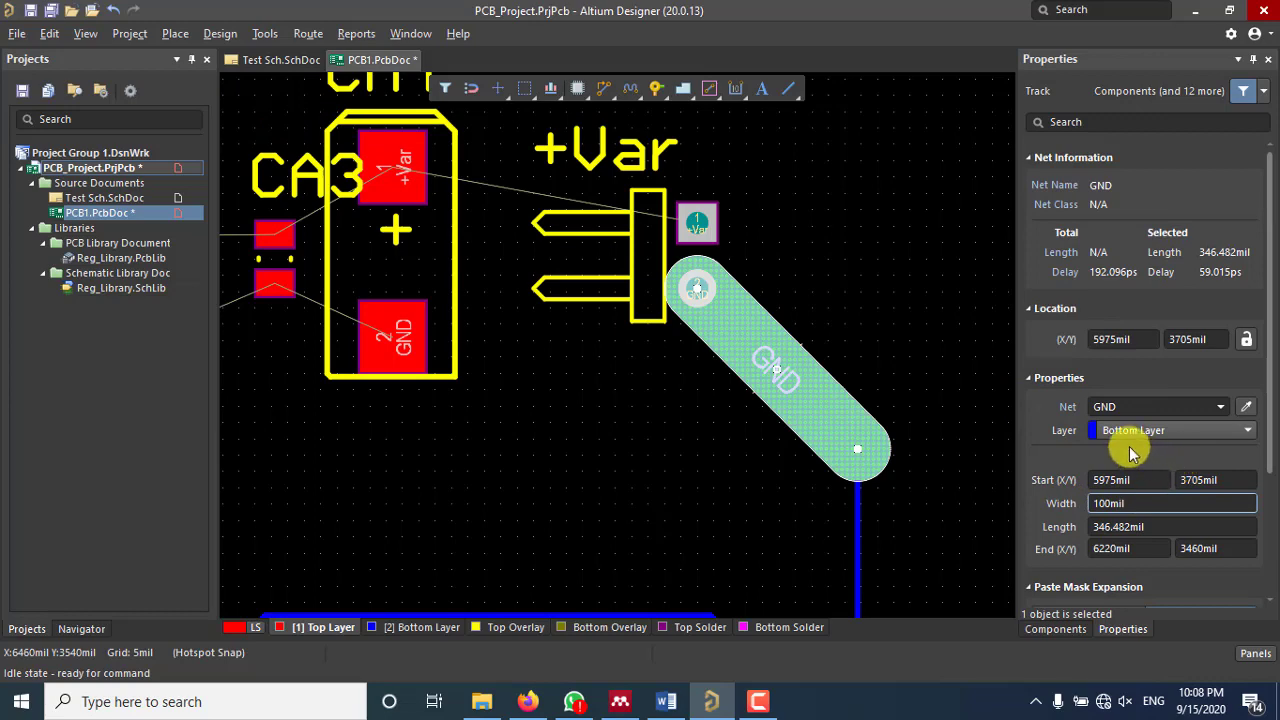
click(869, 345)
Step: Recentre the view on the GND track and +Var pad, then open the Design menu
ctrl+scroll(817, 404, up, 6)
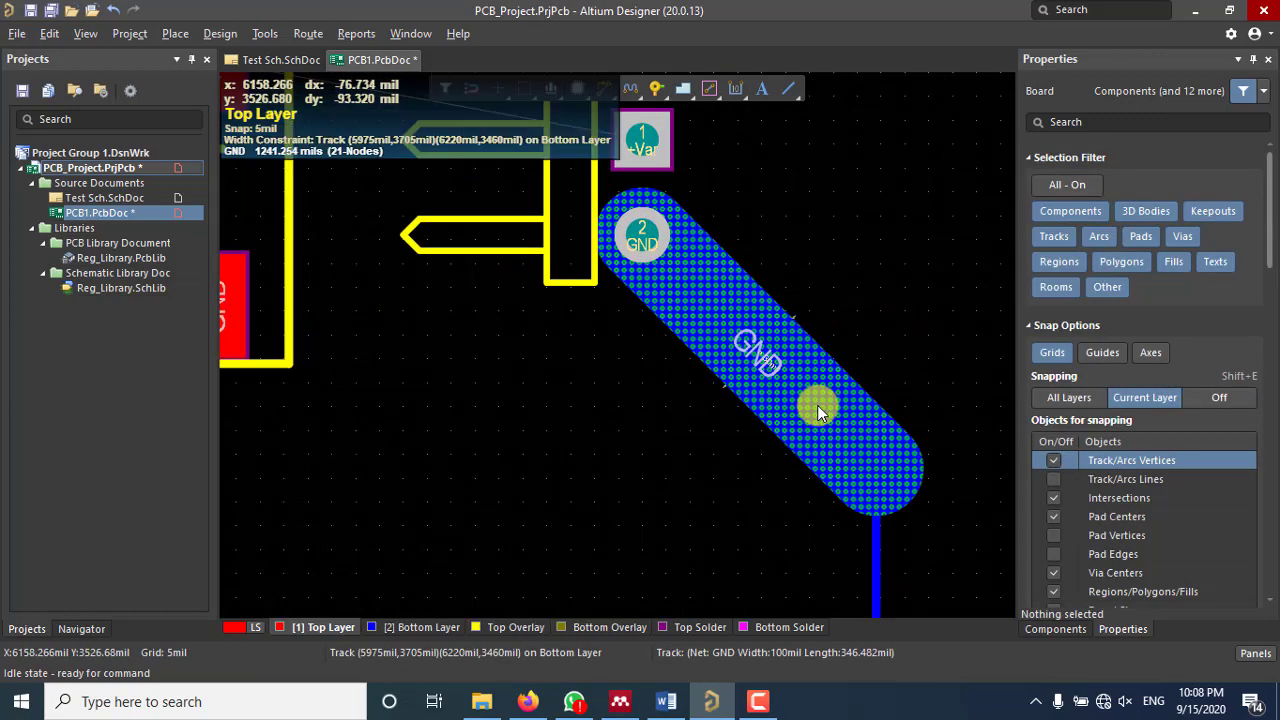
ctrl+scroll(817, 405, up, 3)
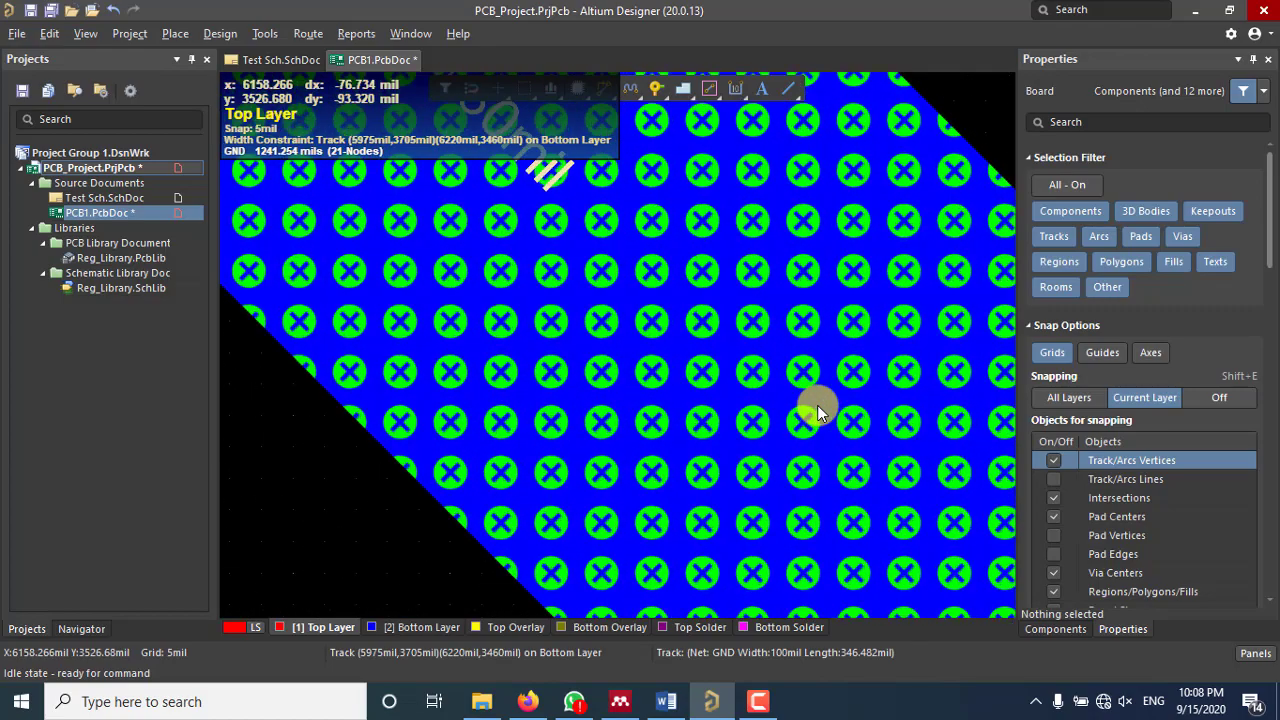
ctrl+scroll(817, 405, down, 4)
ctrl+scroll(817, 405, down, 5)
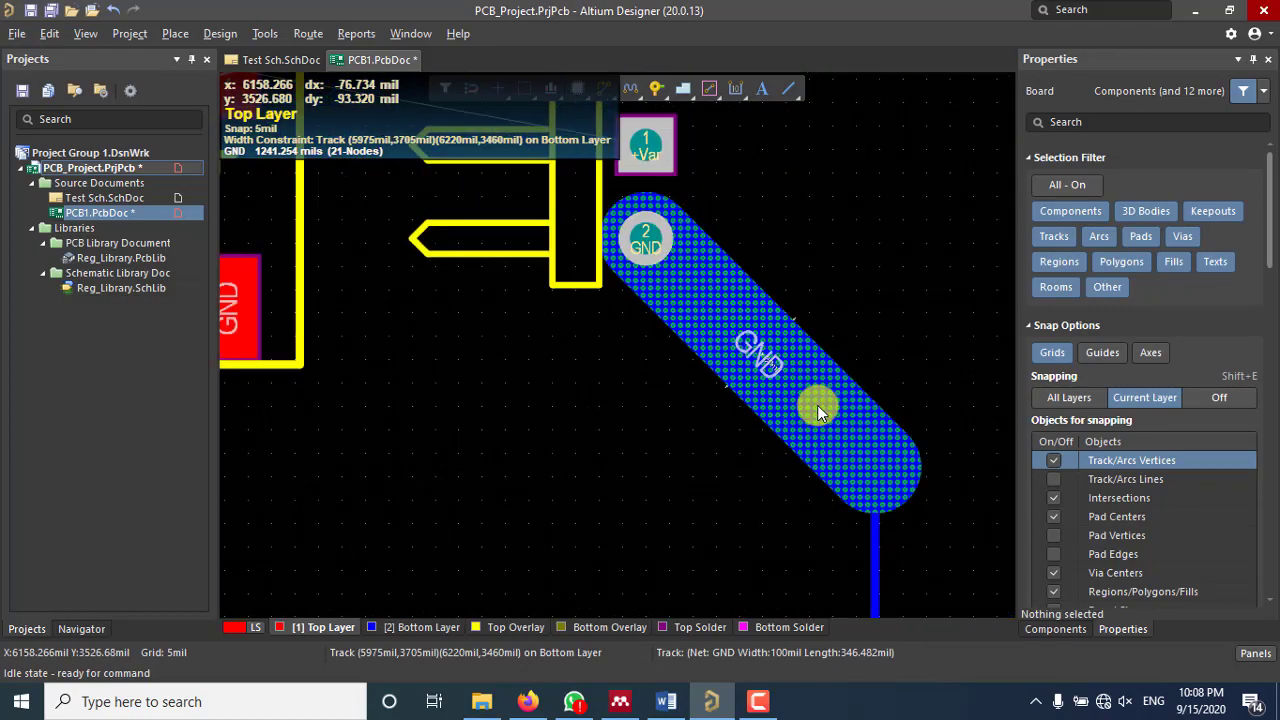
right_drag(826, 394, 718, 315)
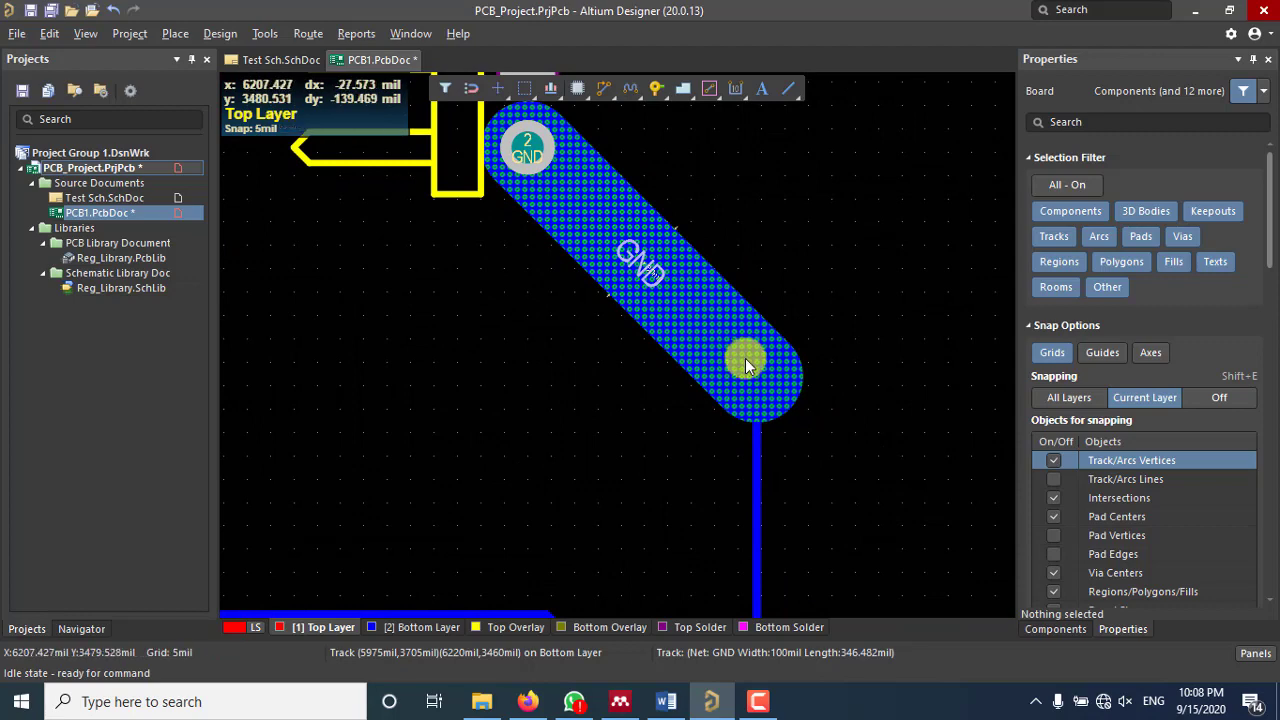
ctrl+scroll(745, 358, up, 4)
ctrl+scroll(745, 358, up, 2)
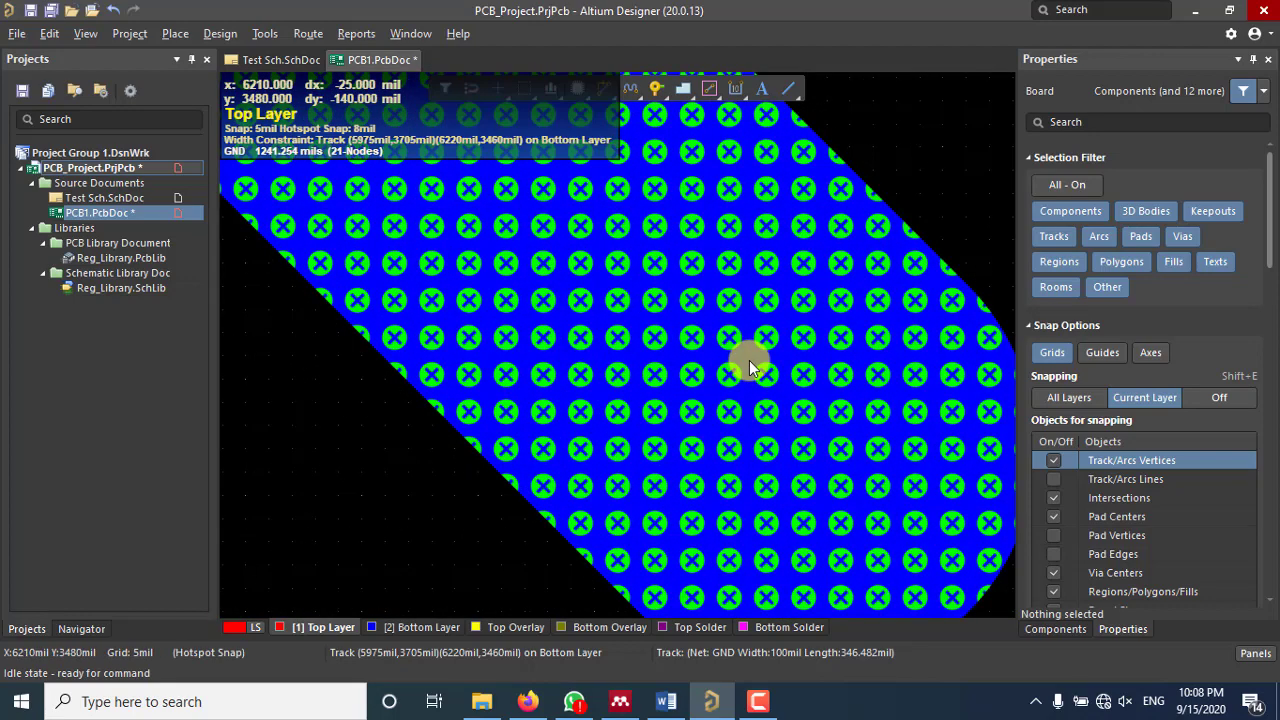
ctrl+scroll(749, 360, down, 5)
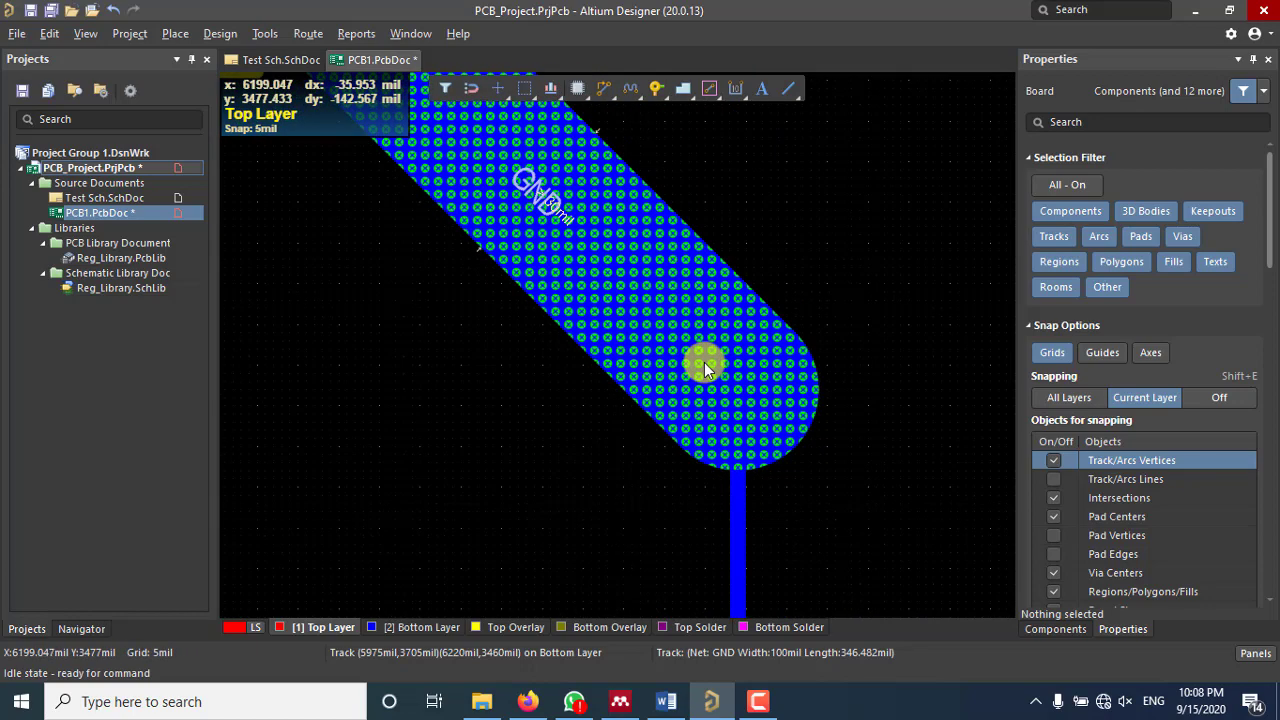
right_drag(716, 290, 797, 352)
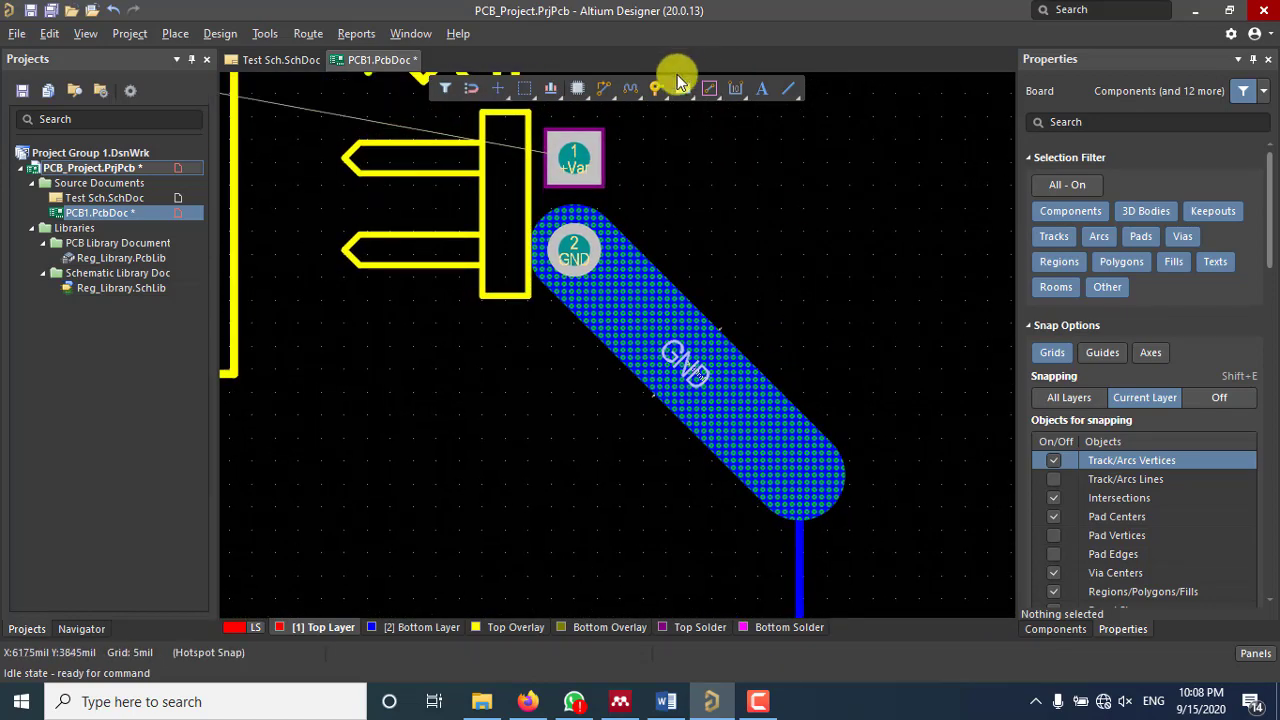
click(212, 33)
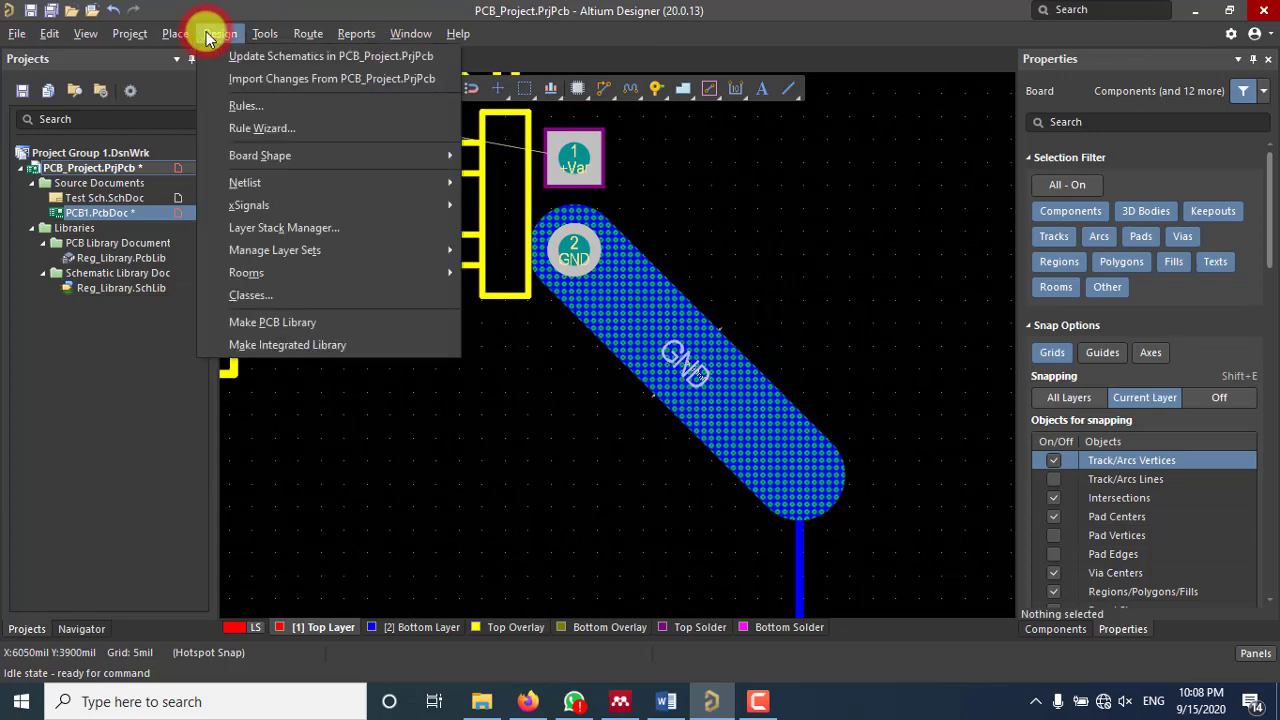
Step: Open the PCB design rules and browse the Electrical category's Clearance rule
click(262, 108)
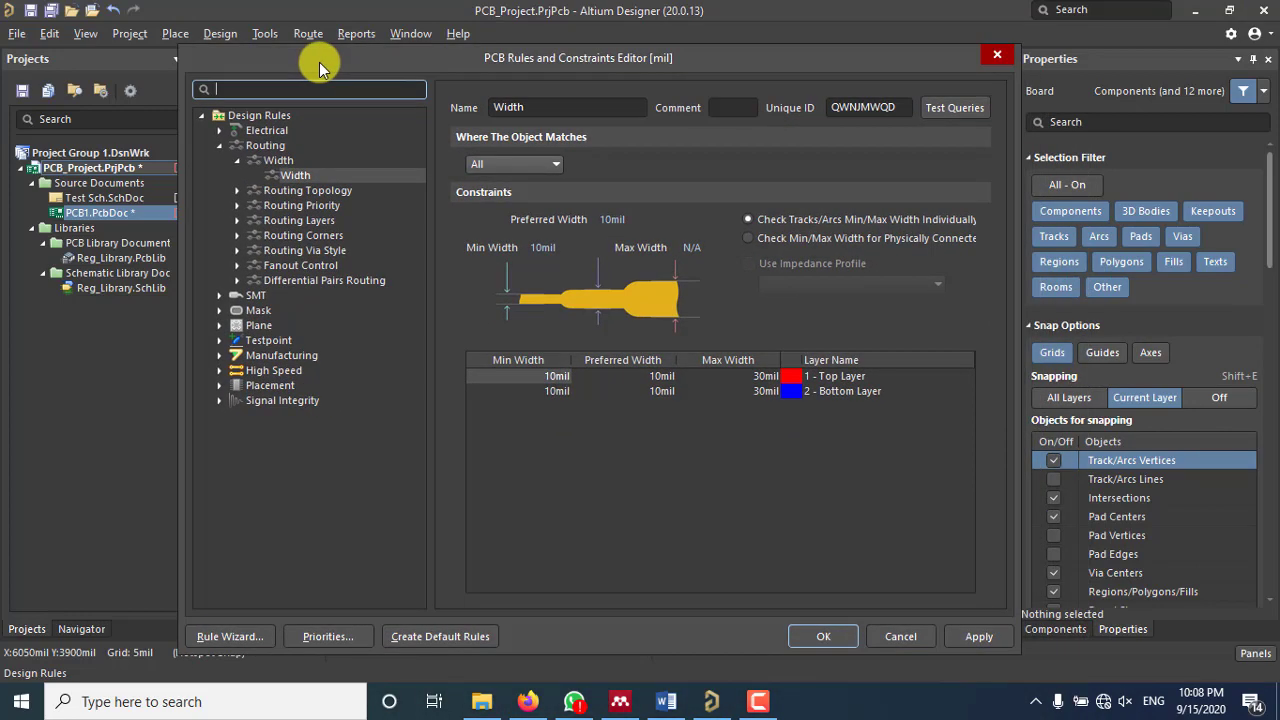
click(216, 148)
click(216, 148)
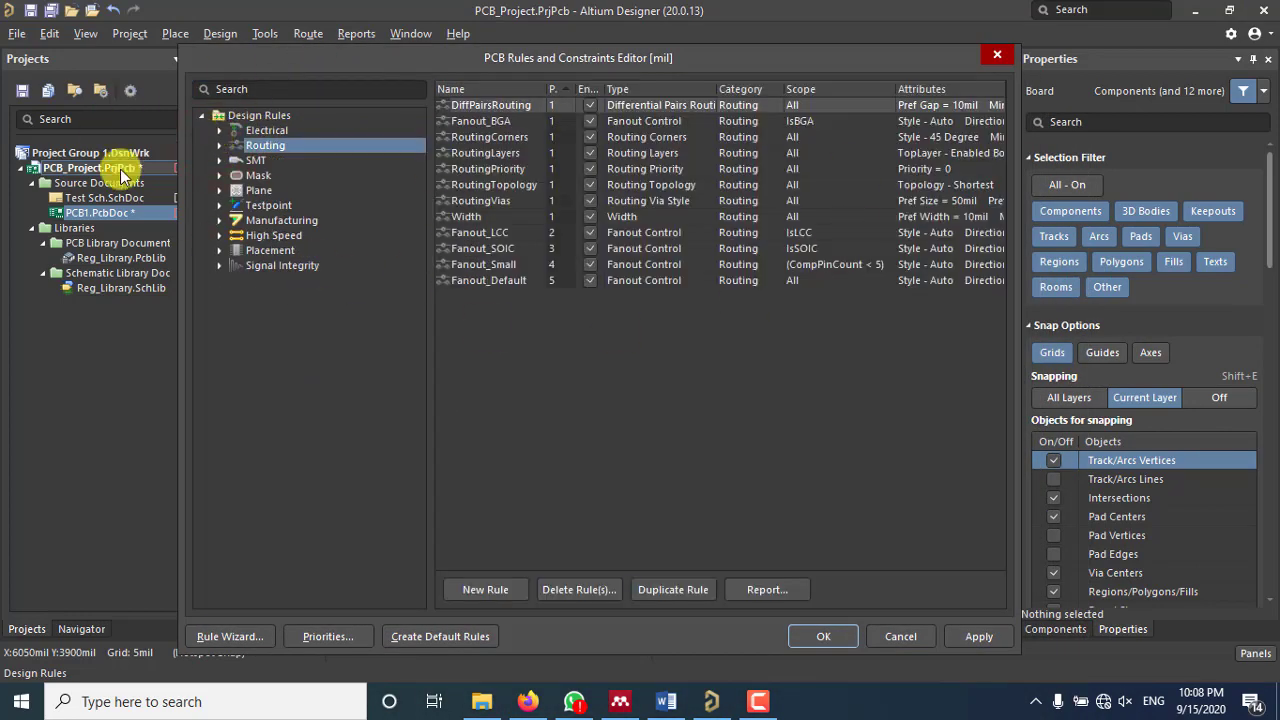
click(219, 131)
click(287, 145)
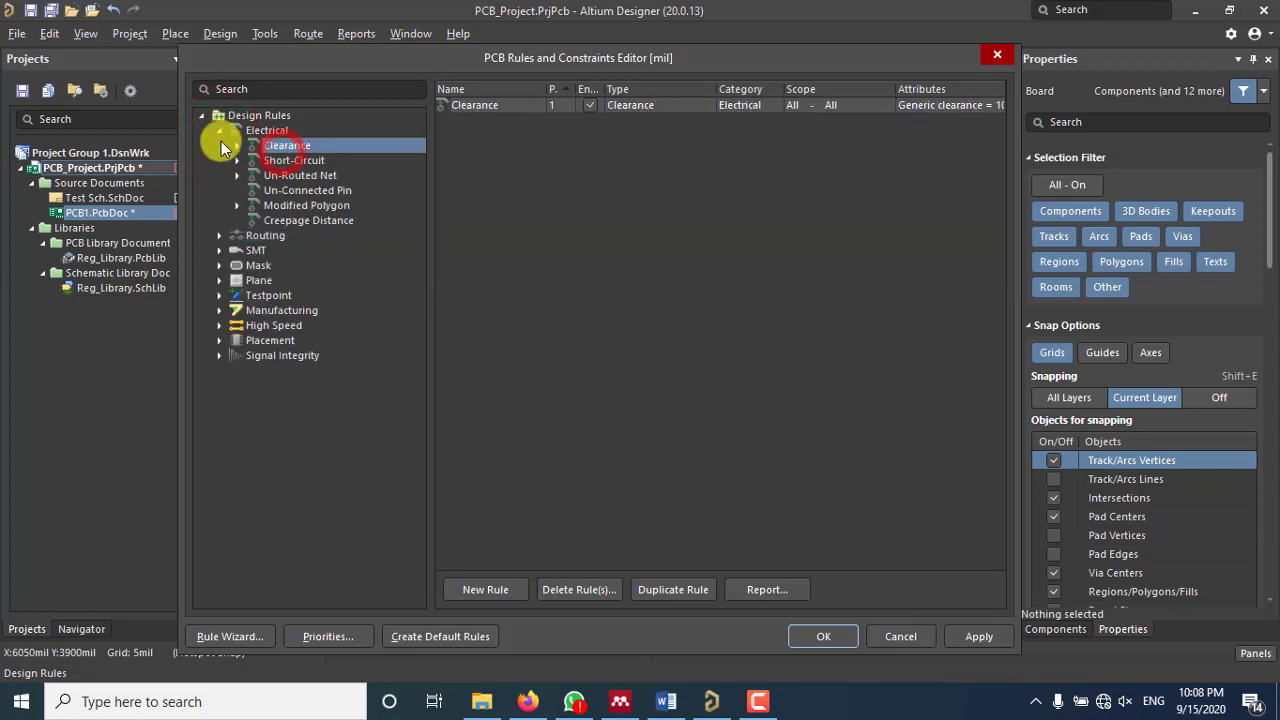
click(219, 131)
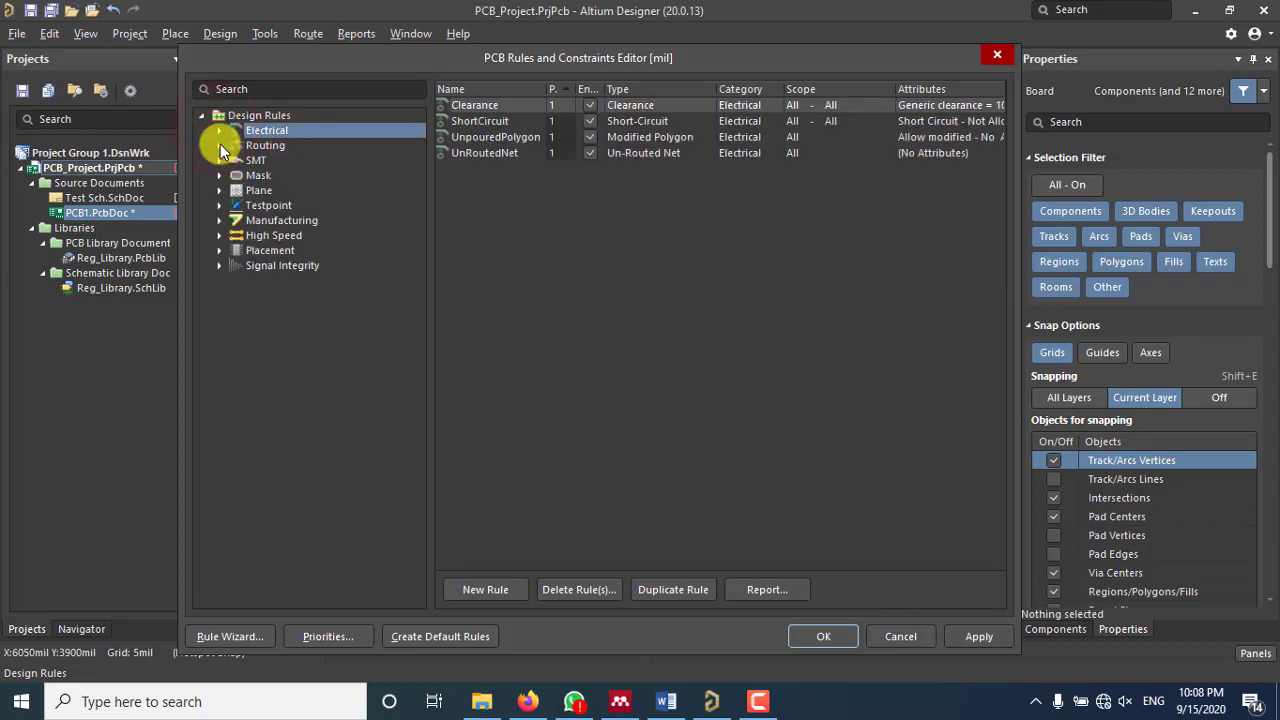
Step: Check the RoutingVias via style, then show the Routing Width rule (10mil min/preferred, 30mil max)
click(219, 145)
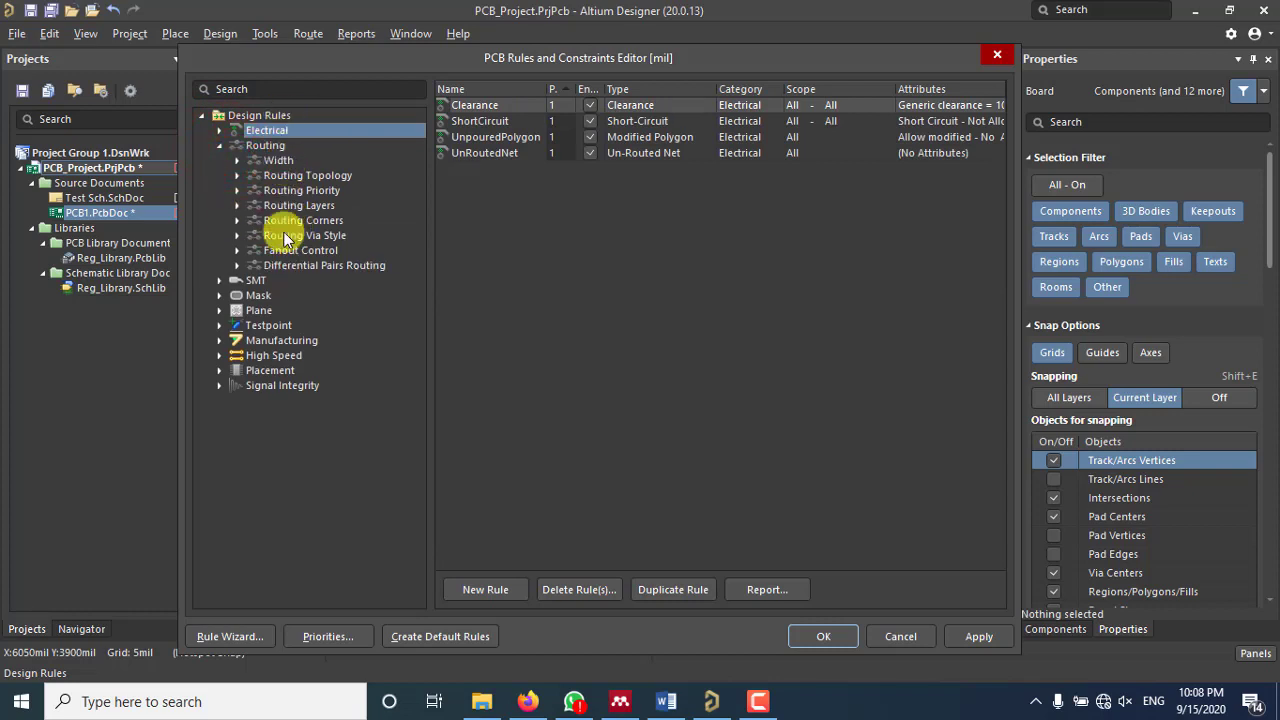
click(237, 236)
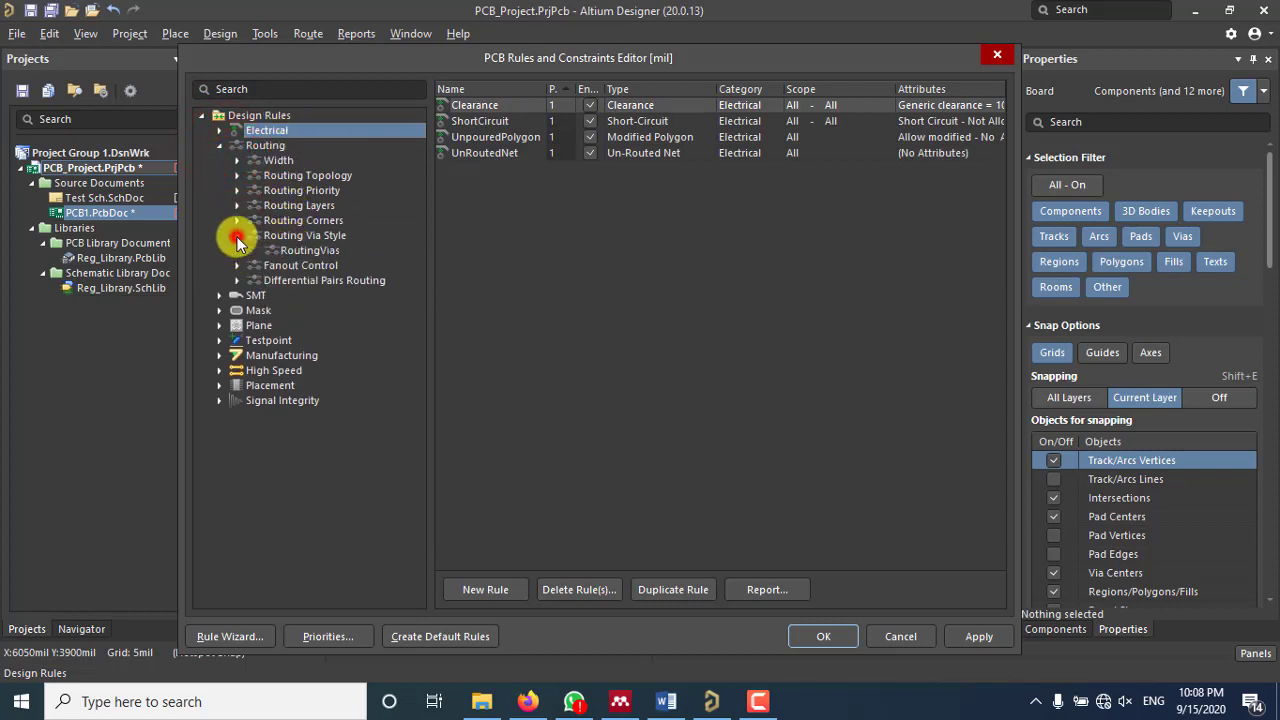
click(310, 238)
click(310, 250)
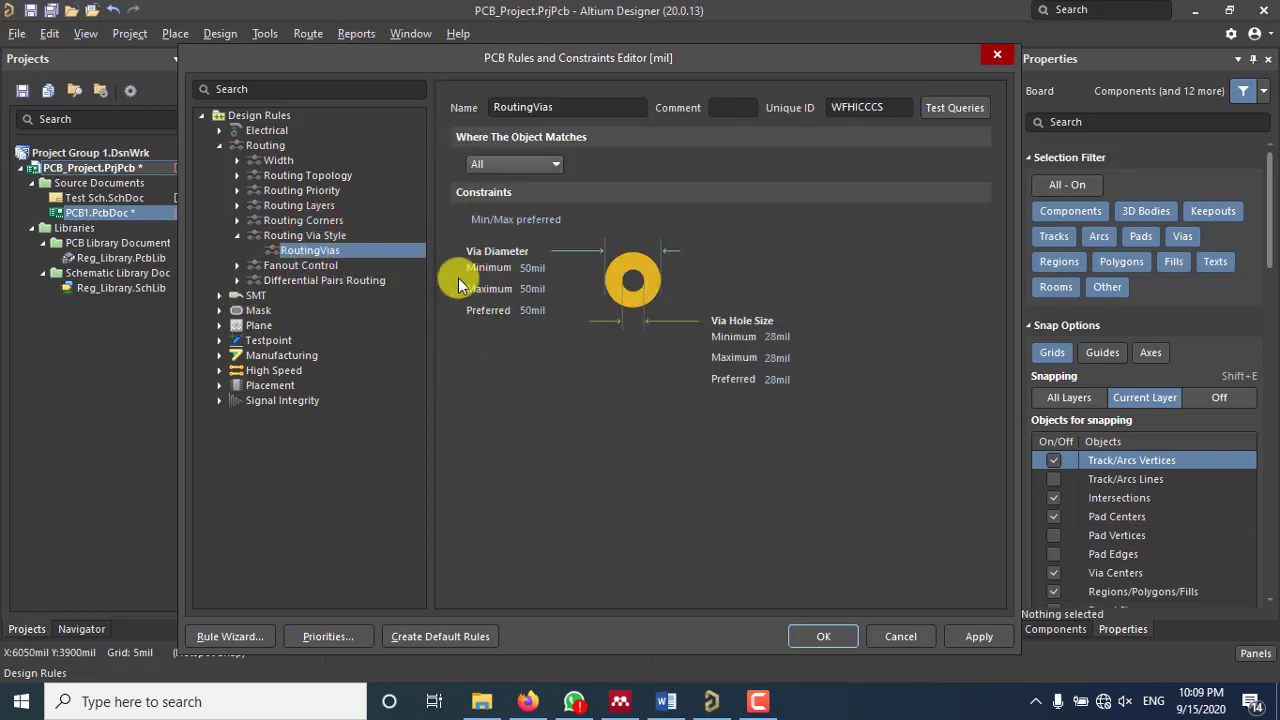
click(237, 160)
click(292, 176)
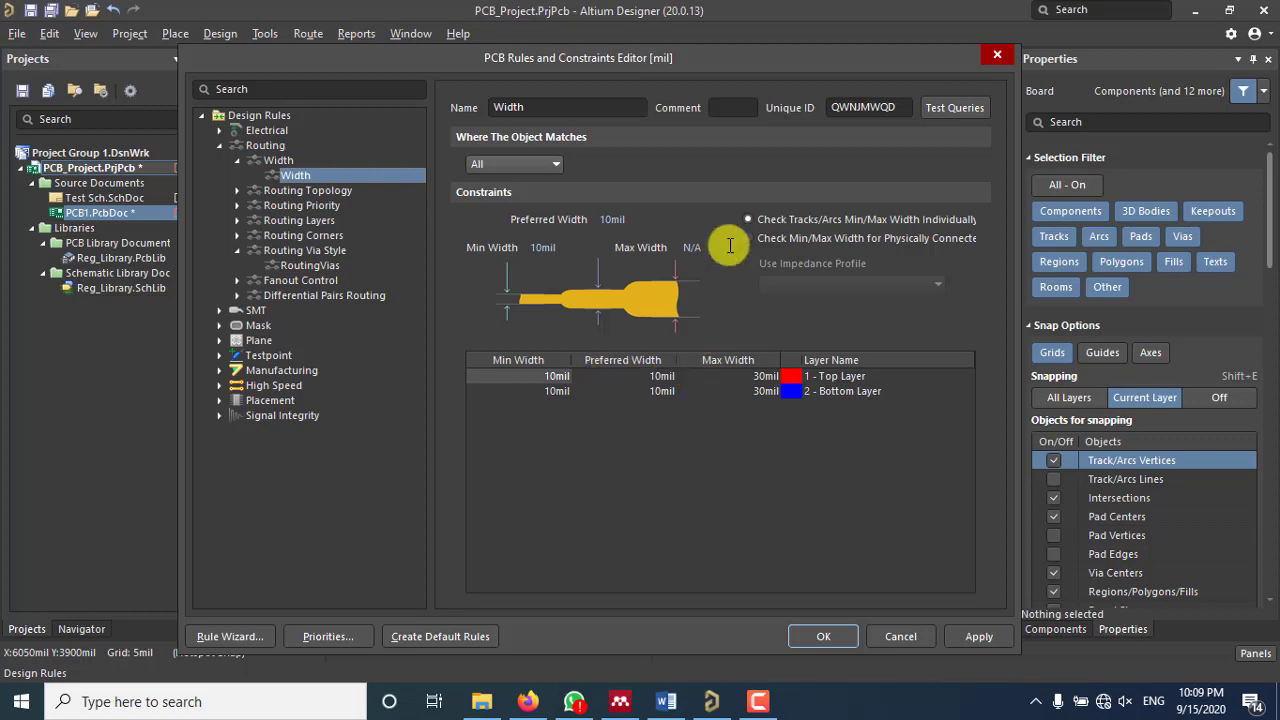
Step: Move the rules editor aside to view the GND track while trying the Top Layer width cells
drag(715, 67, 324, 40)
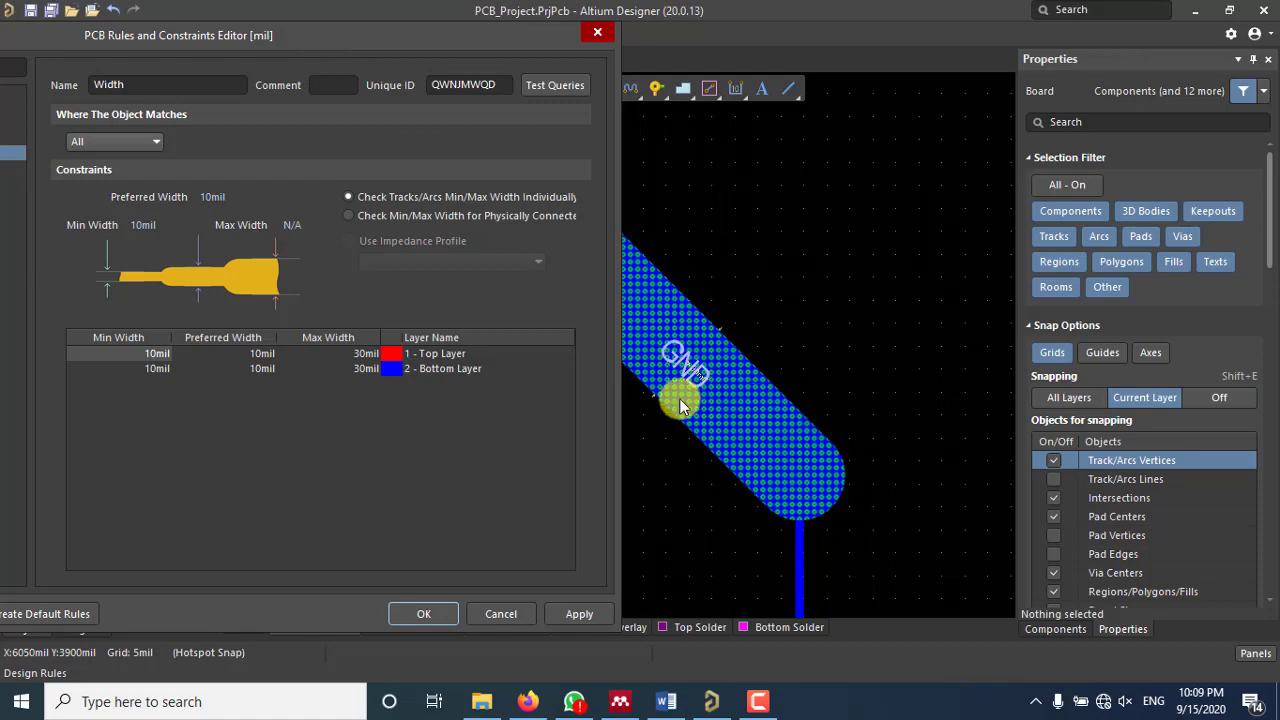
drag(394, 35, 749, 34)
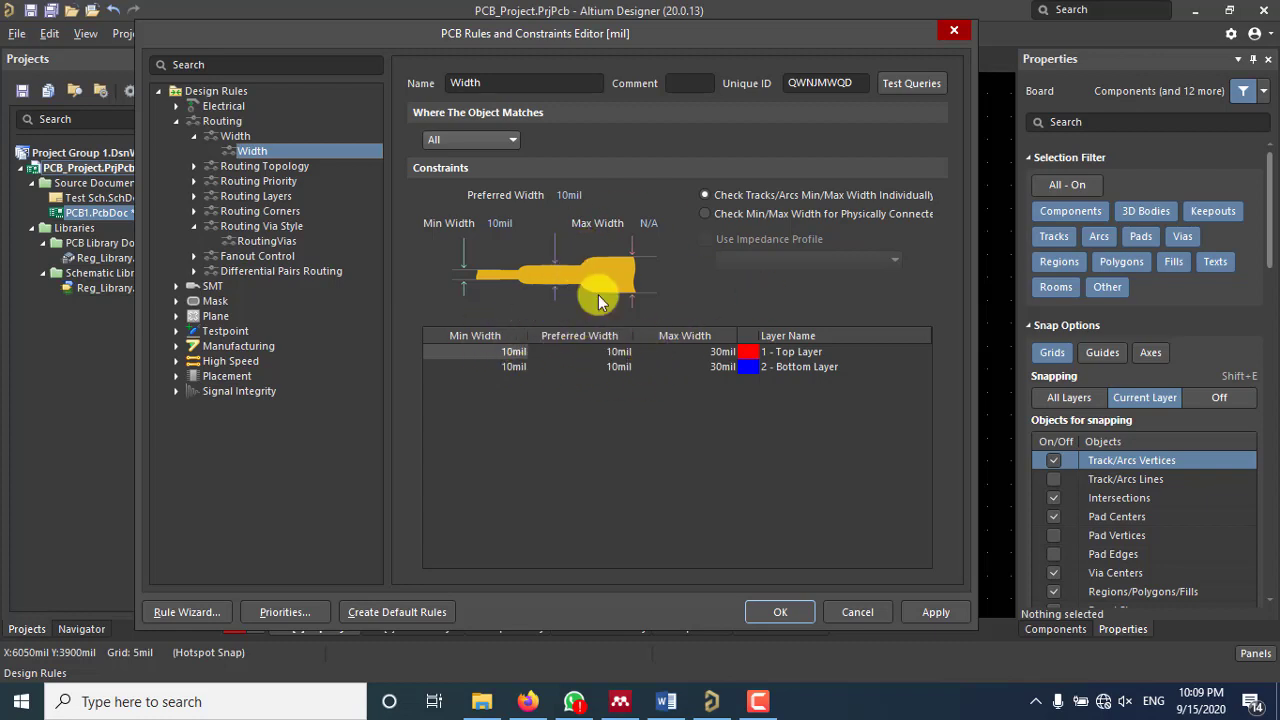
click(509, 353)
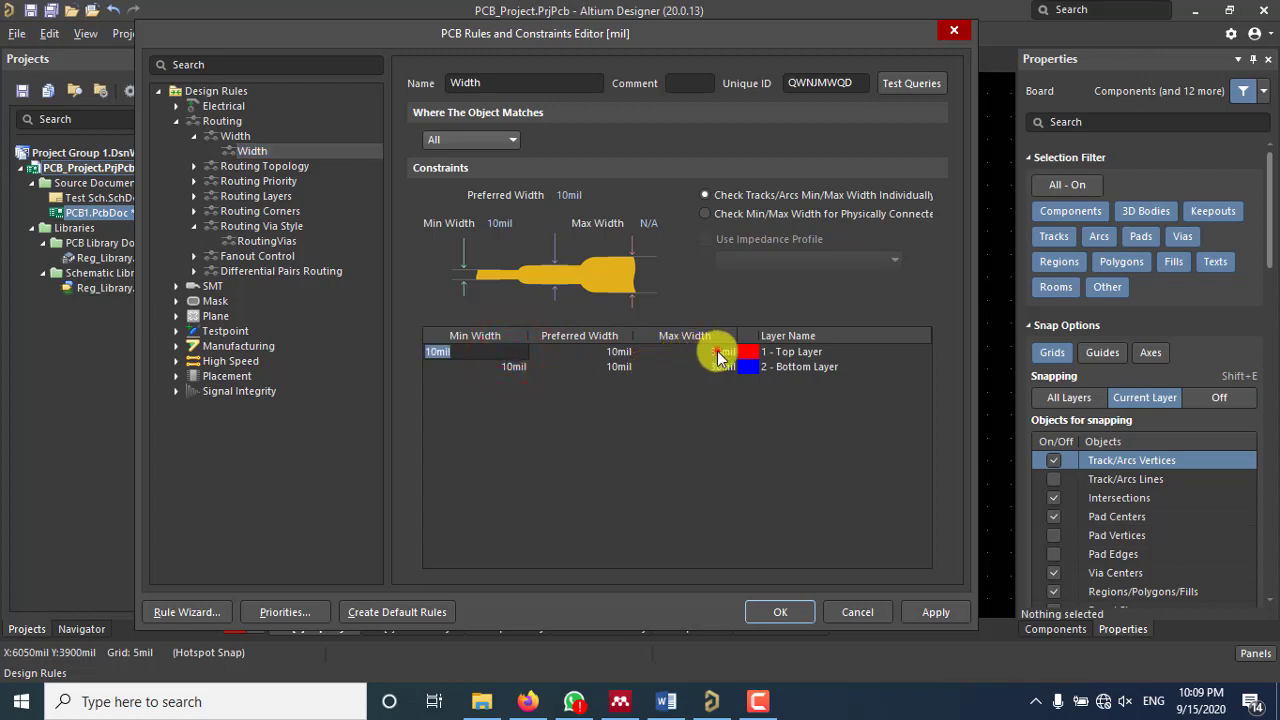
click(717, 351)
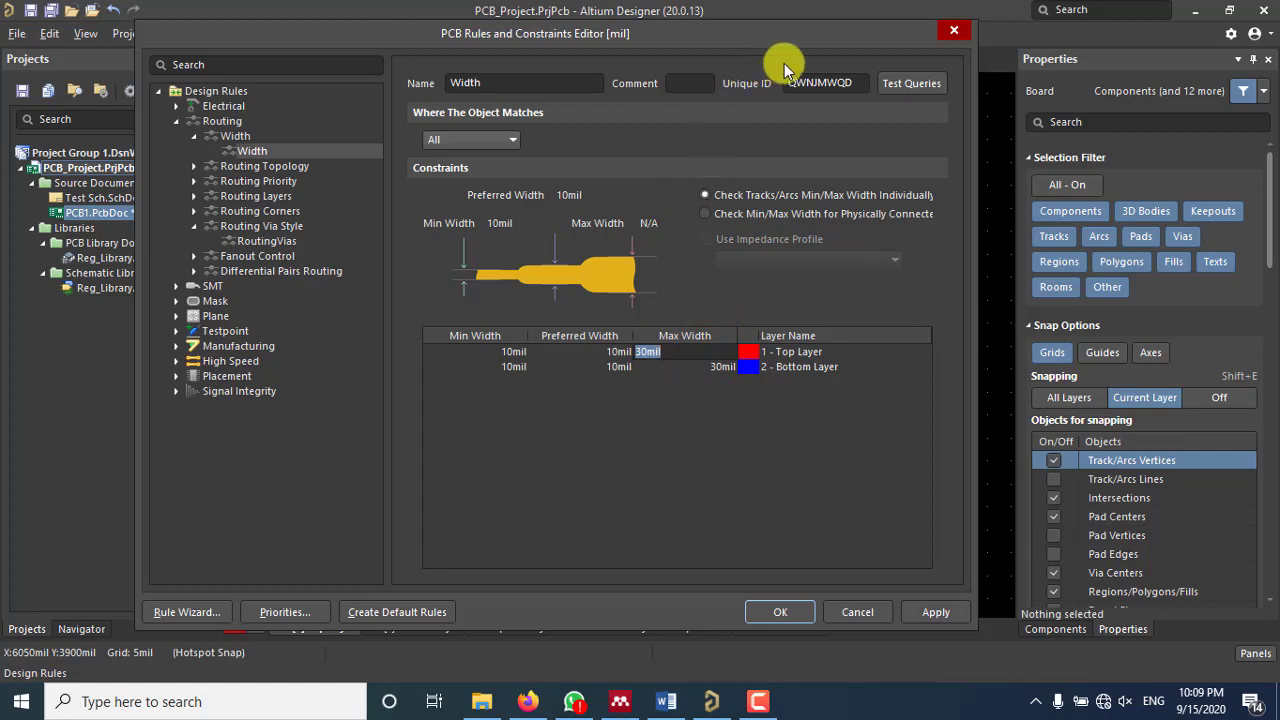
drag(811, 35, 532, 26)
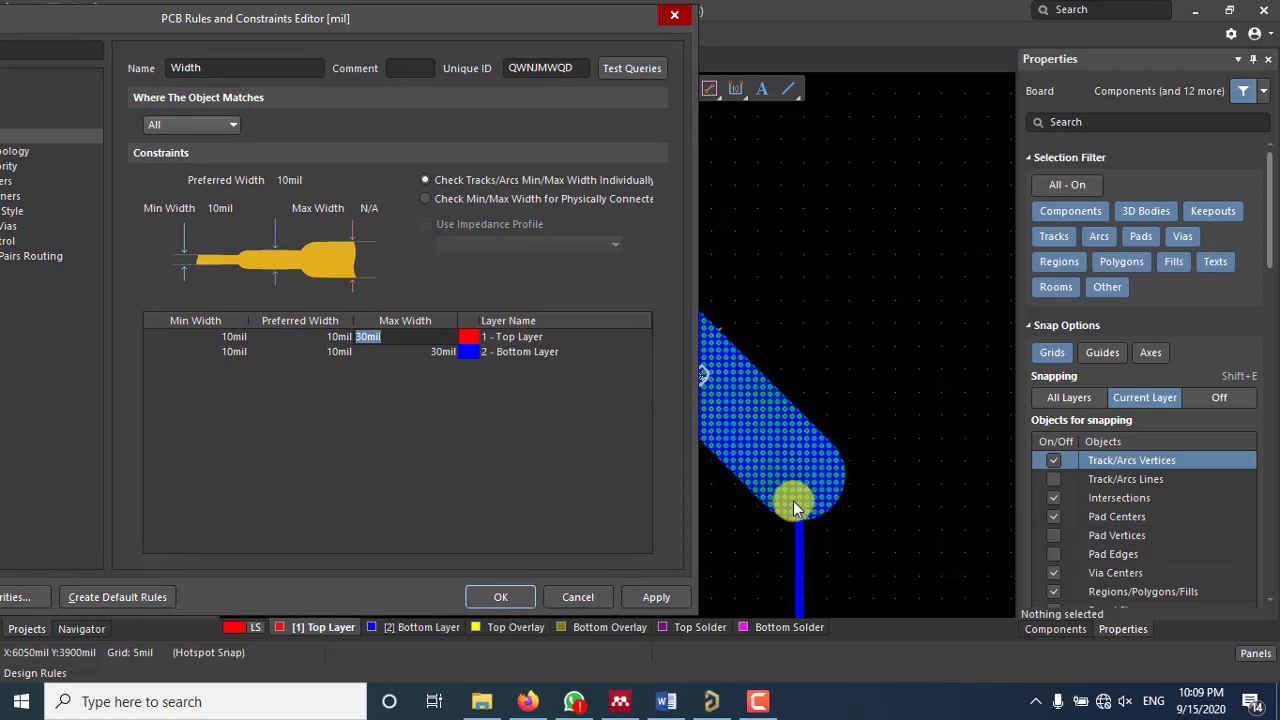
drag(357, 20, 630, 32)
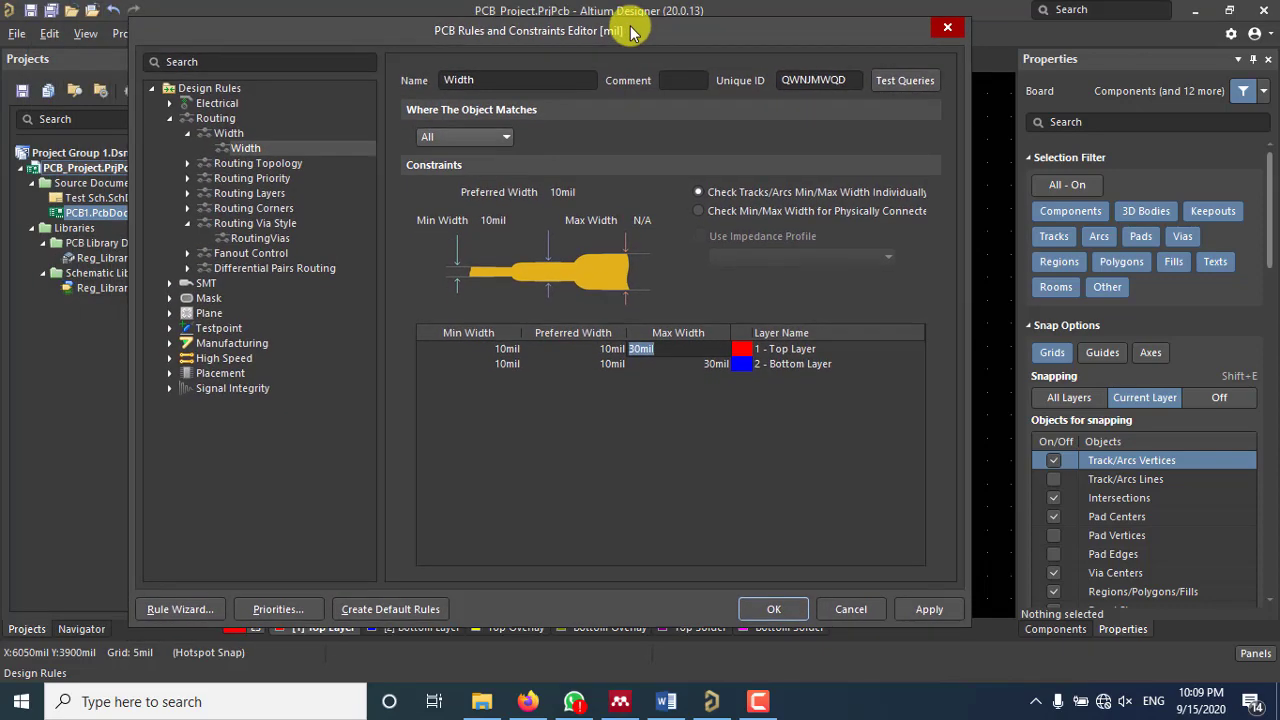
click(663, 378)
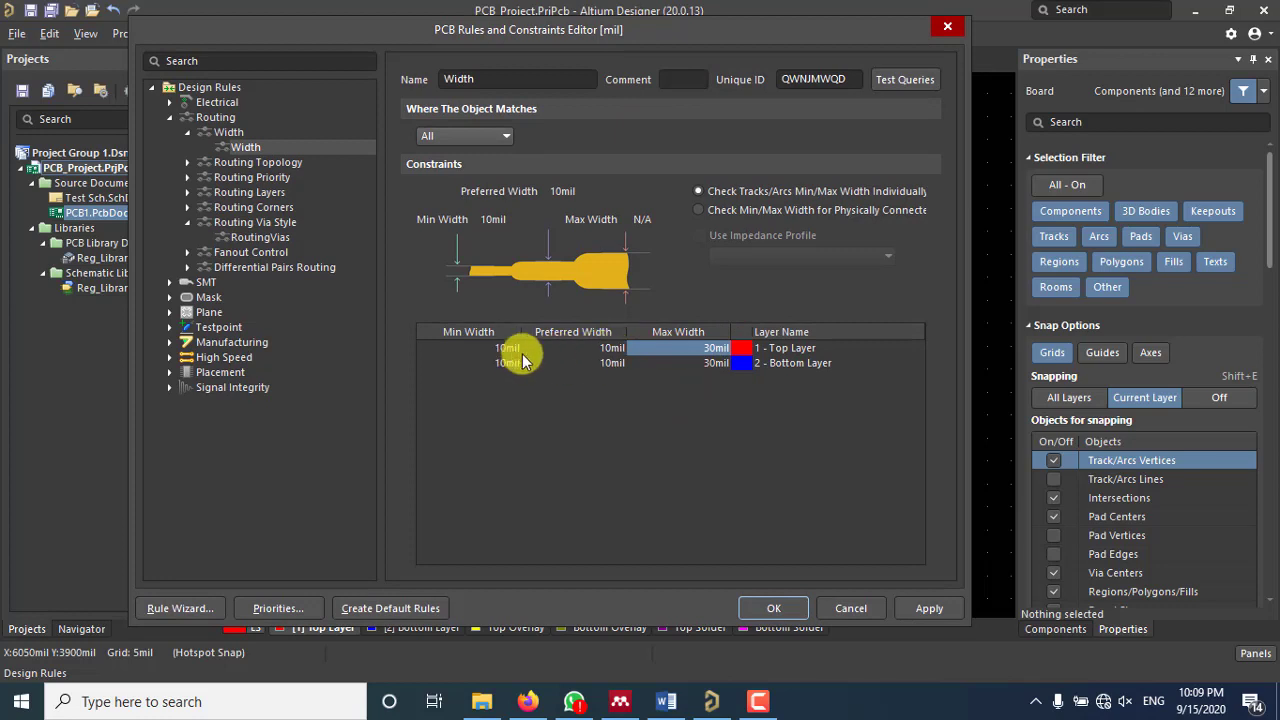
click(703, 347)
click(640, 348)
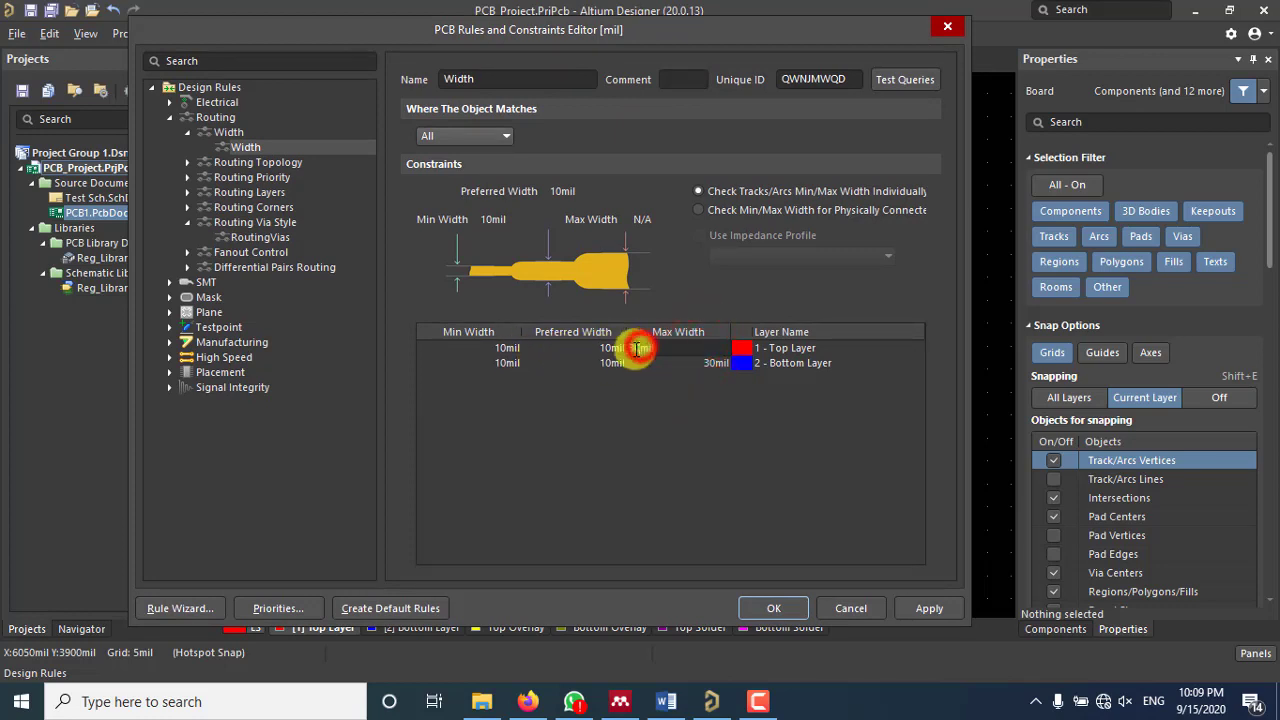
Step: Set the Width rule's Top Layer minimum to 20mil and preferred width to 50mil
click(503, 348)
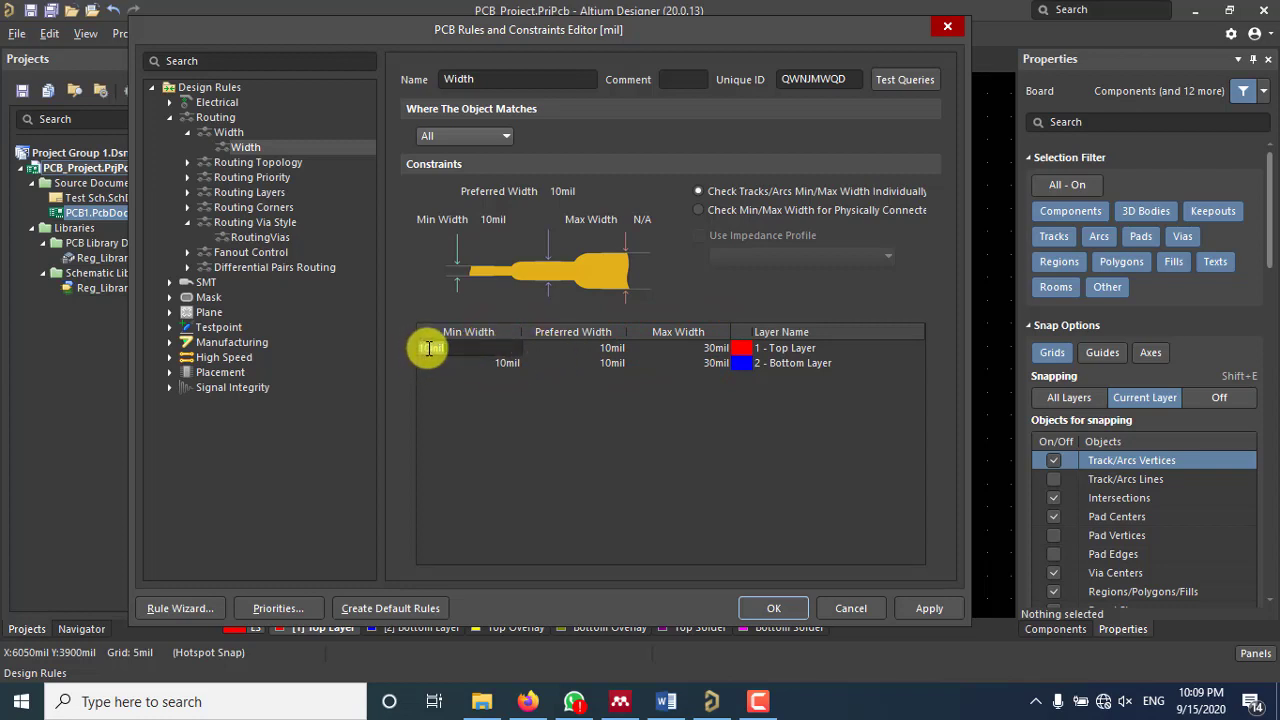
drag(431, 348, 371, 352)
text(20)
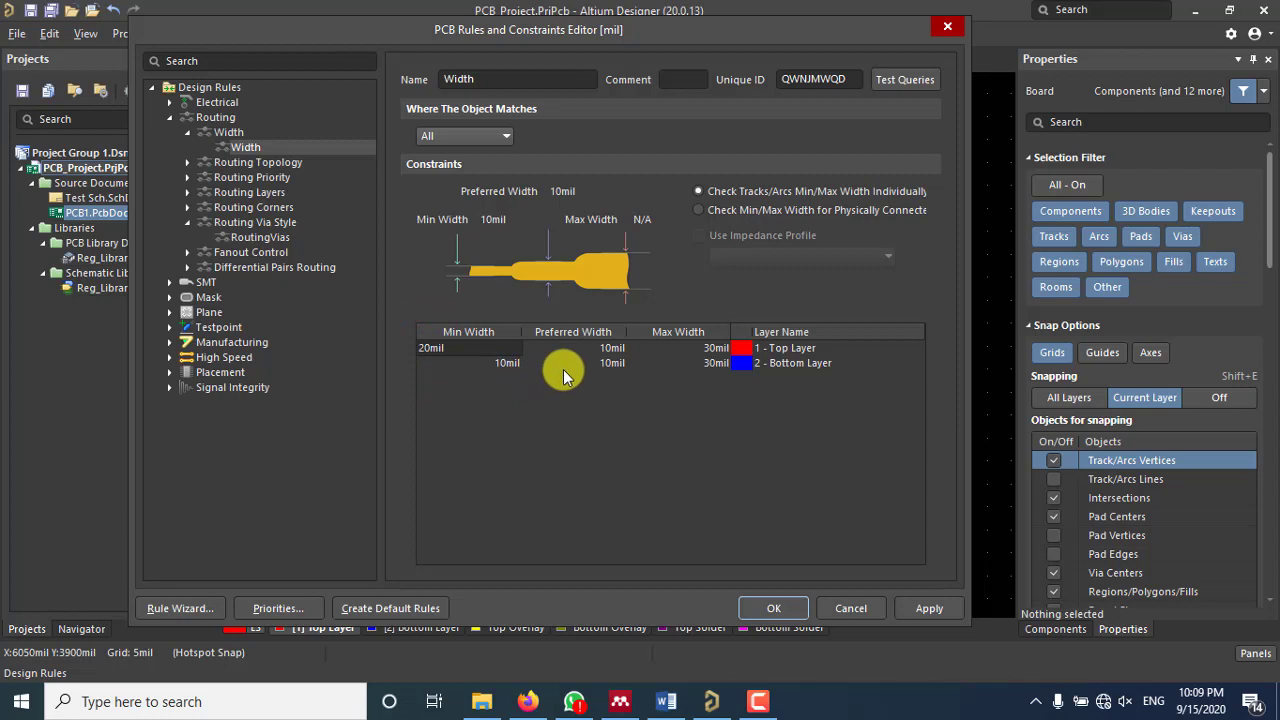
click(600, 347)
click(536, 348)
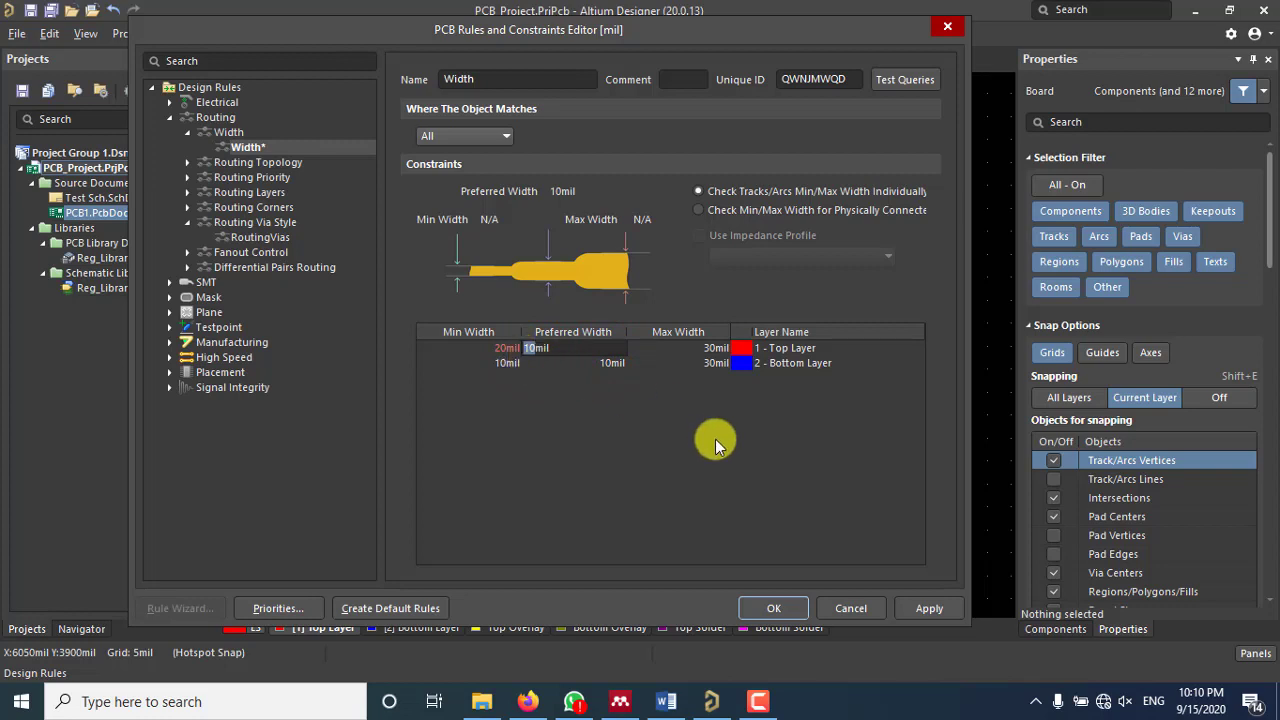
text(5)
key(Return)
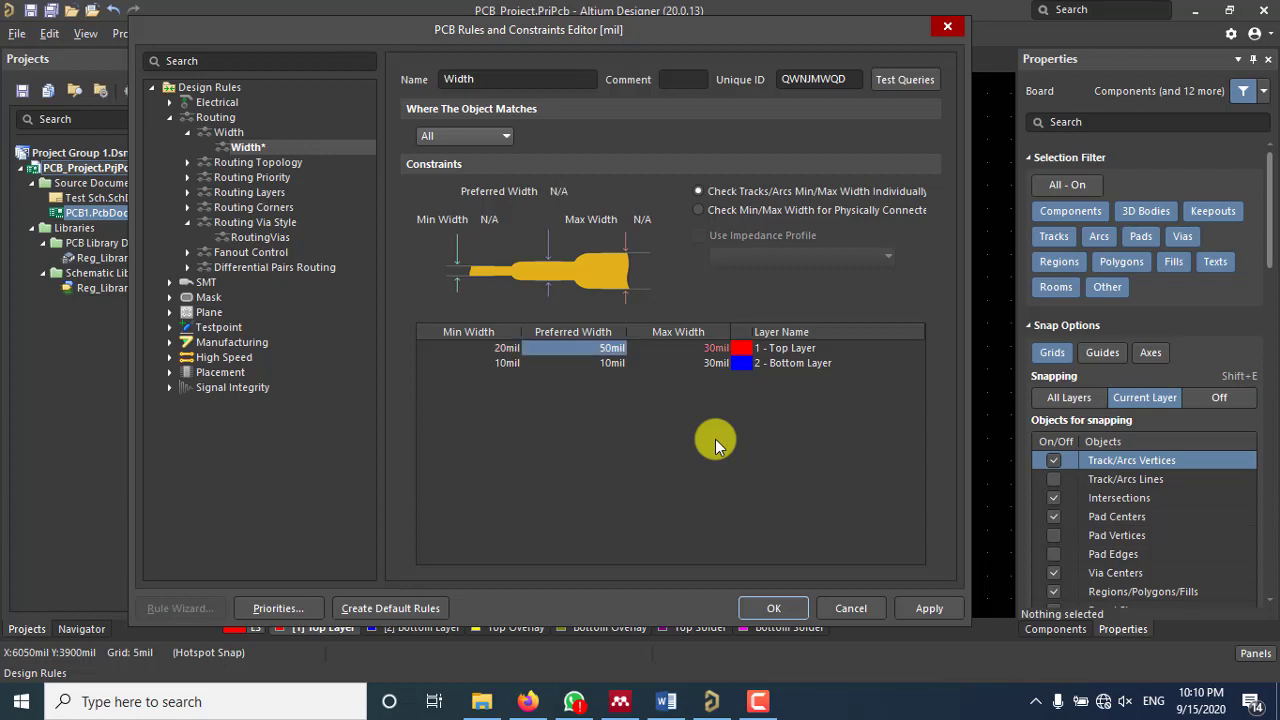
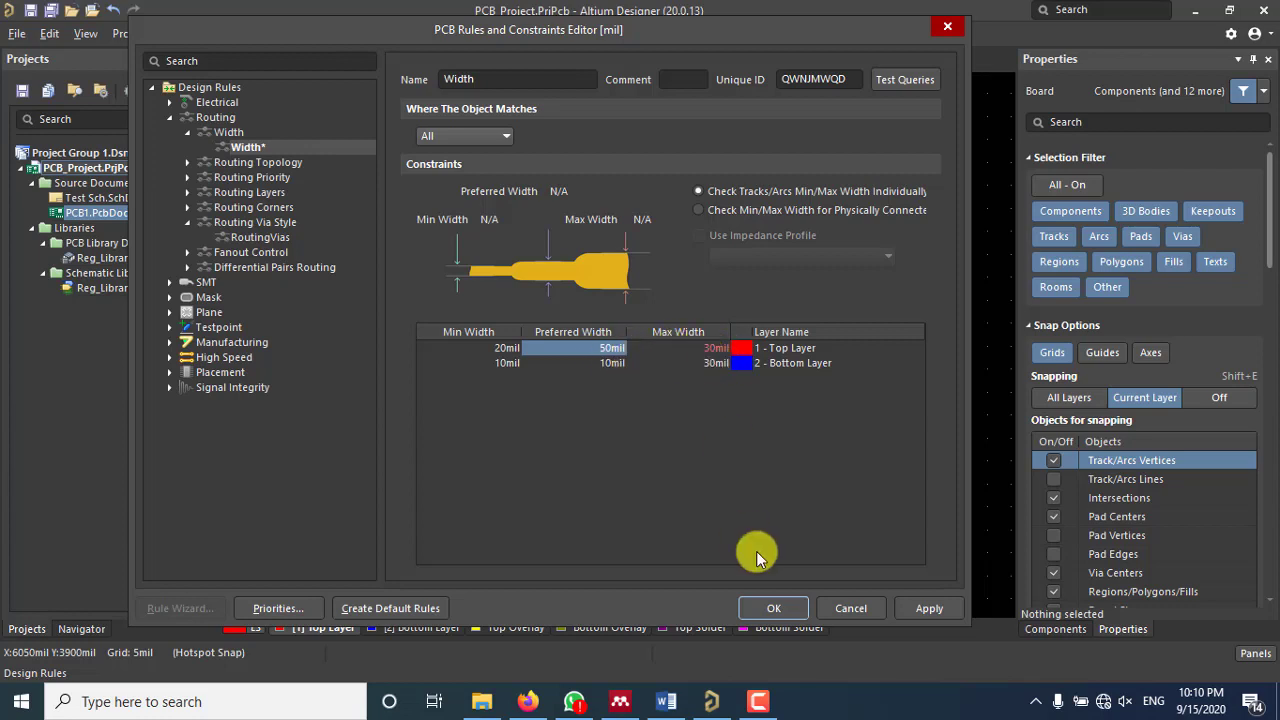
Step: Accept the rule correction, set Top Layer maximum width to 120mil, and save the rules
click(776, 608)
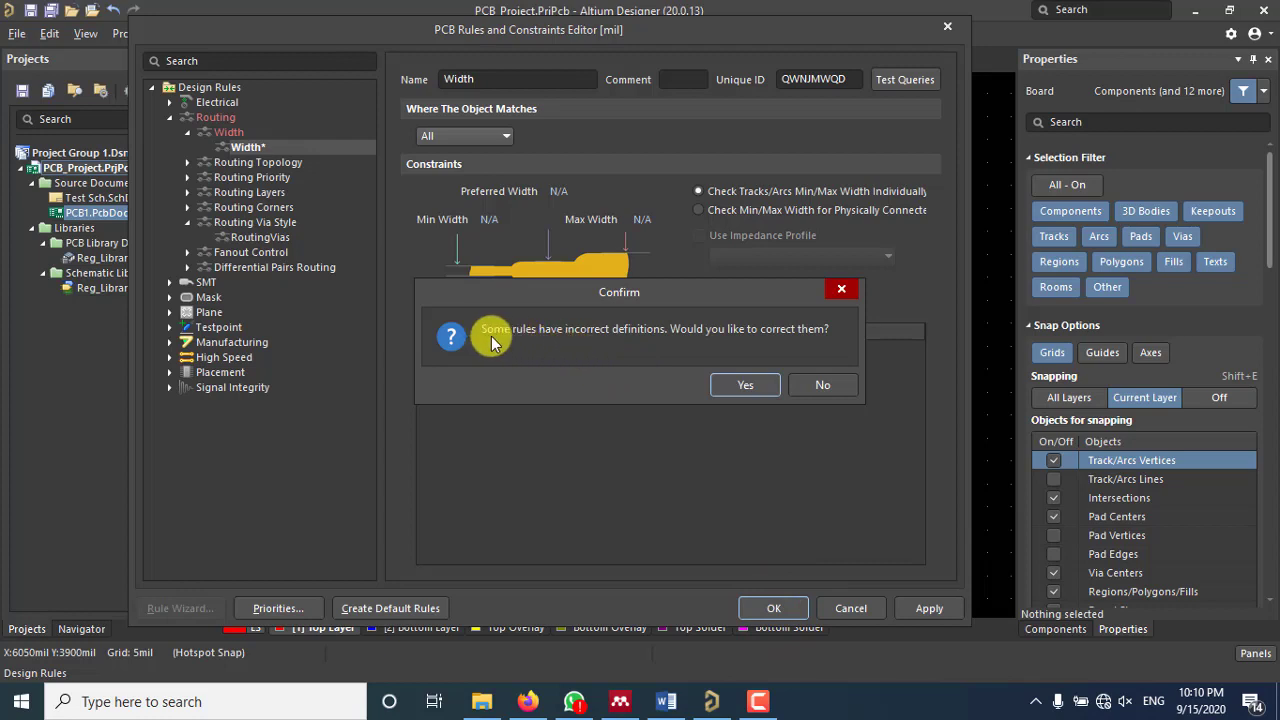
click(762, 386)
click(707, 347)
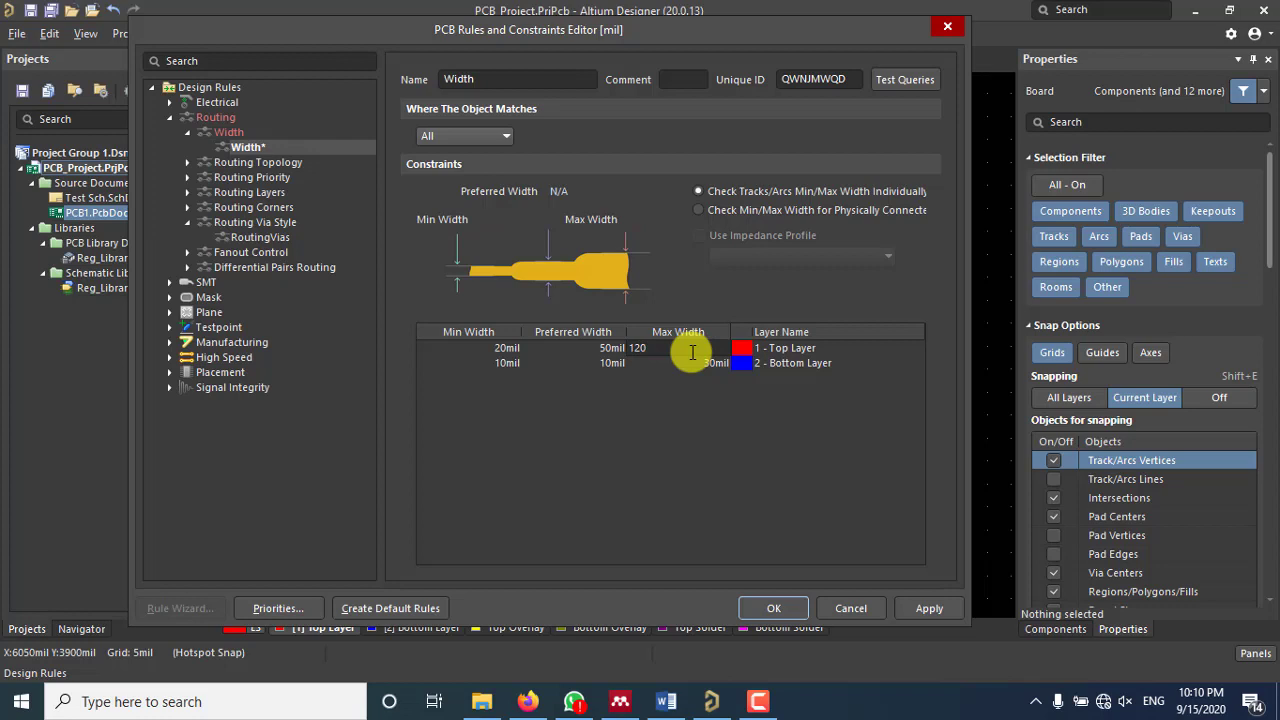
key(Return)
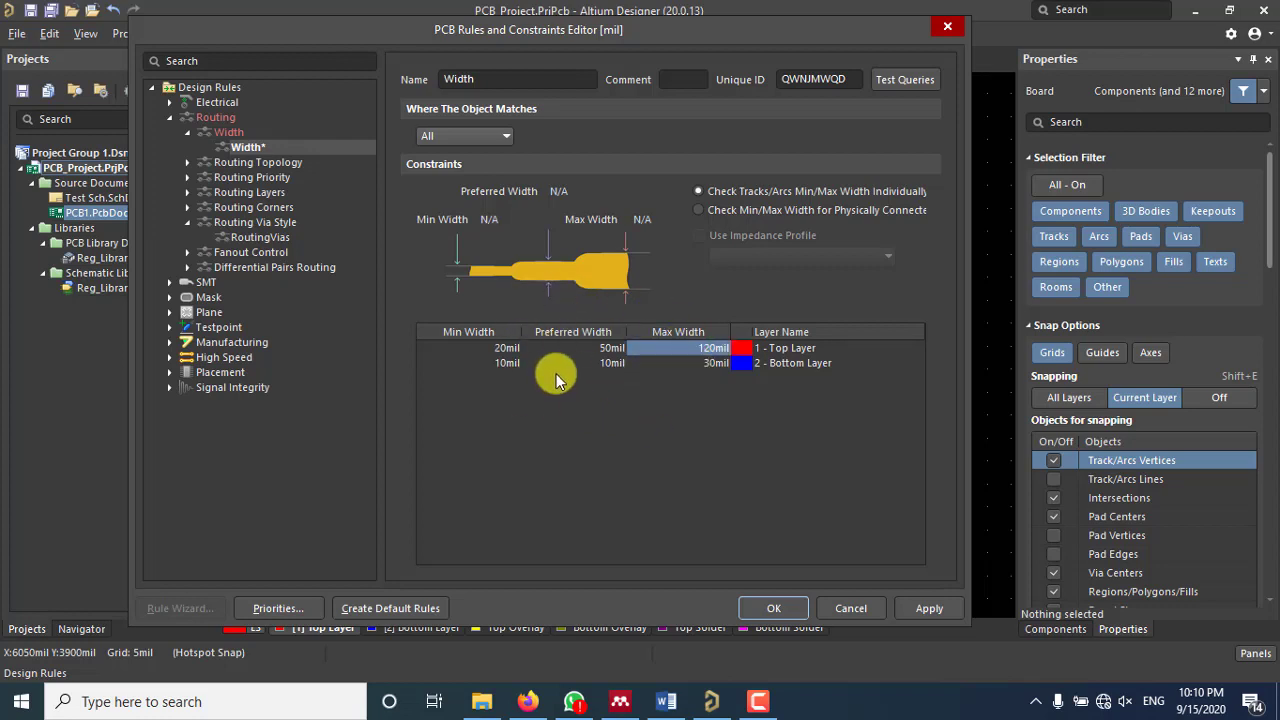
click(798, 608)
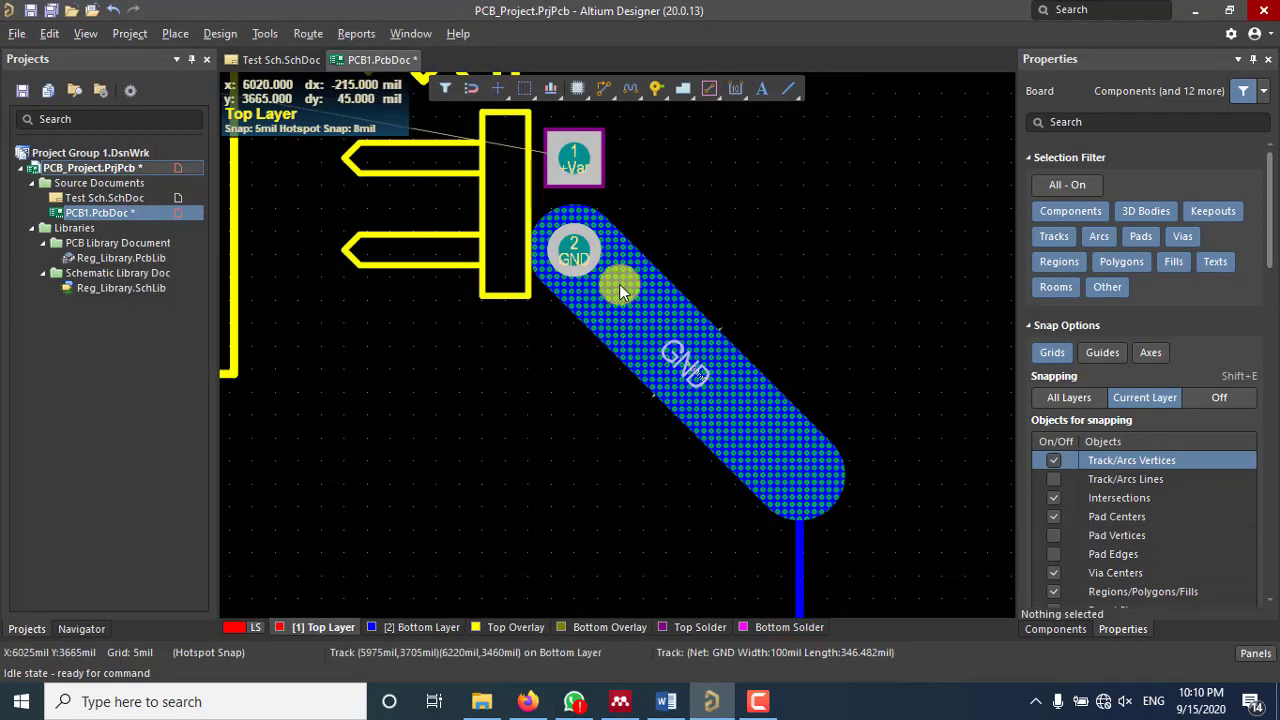
Step: Give the Bottom Layer width 20mil minimum, 50mil preferred and 120mil maximum, then apply and save
click(203, 42)
click(268, 108)
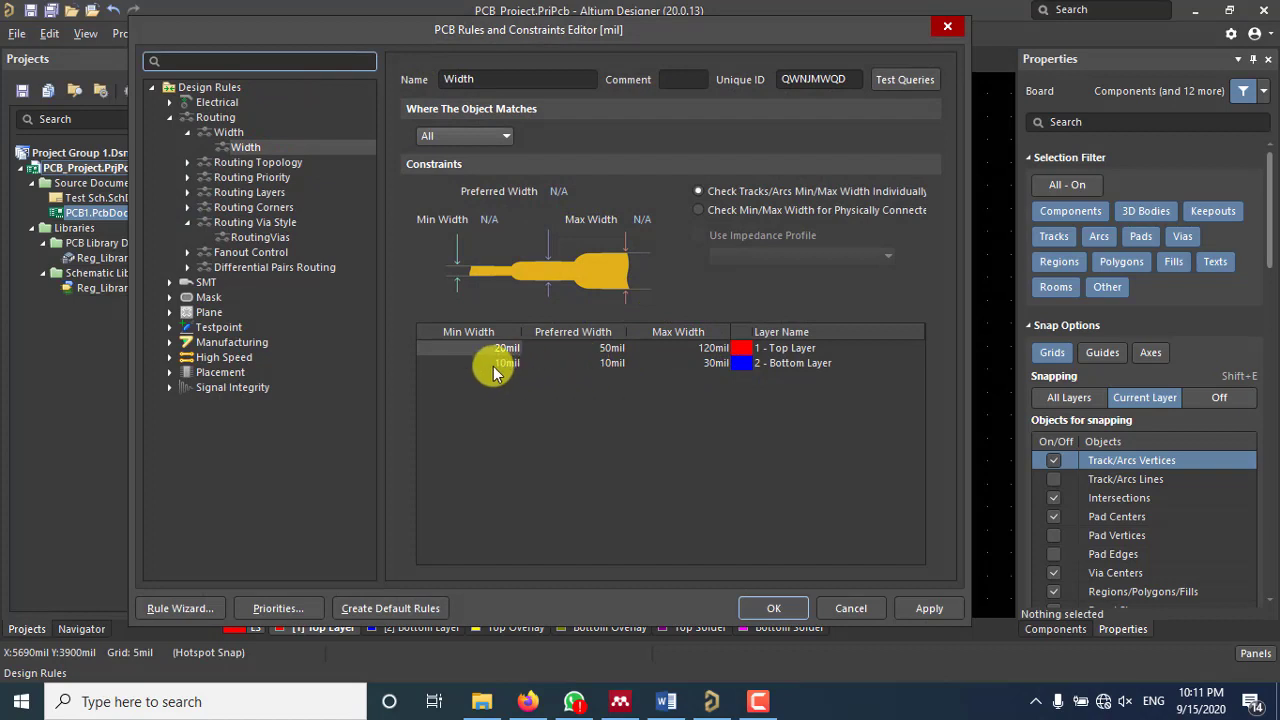
double_click(500, 365)
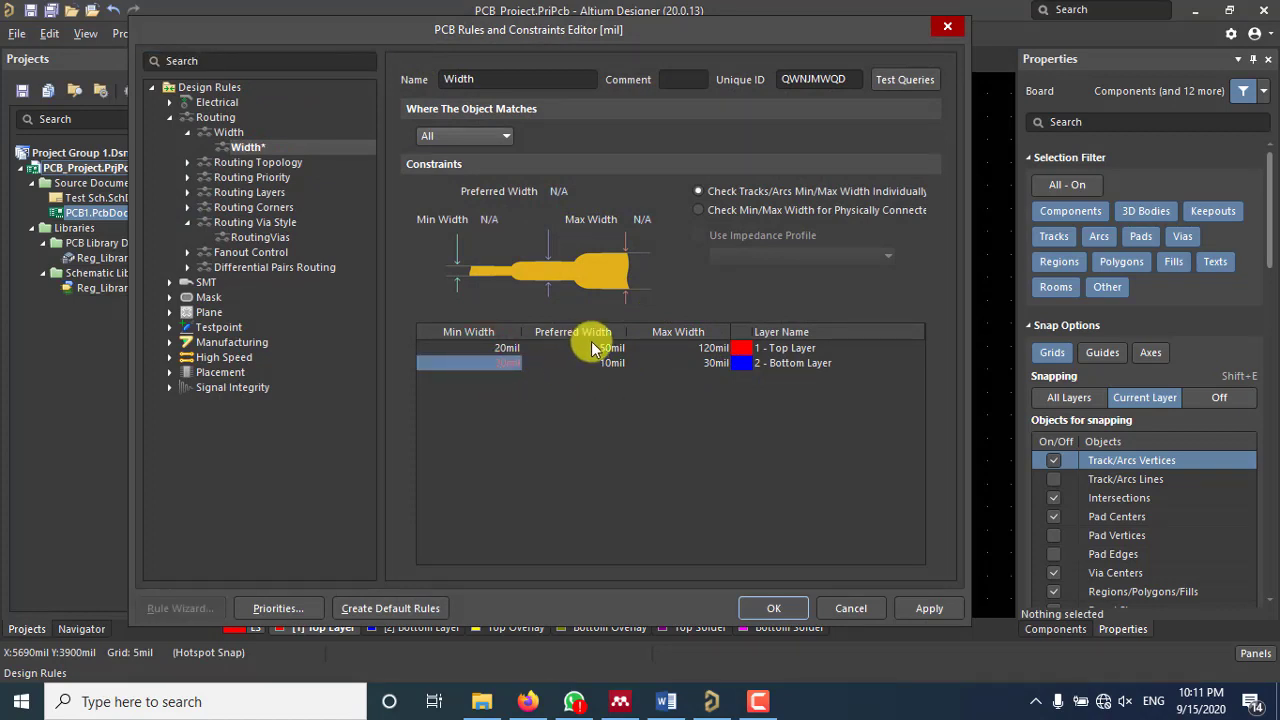
double_click(622, 363)
text(50)
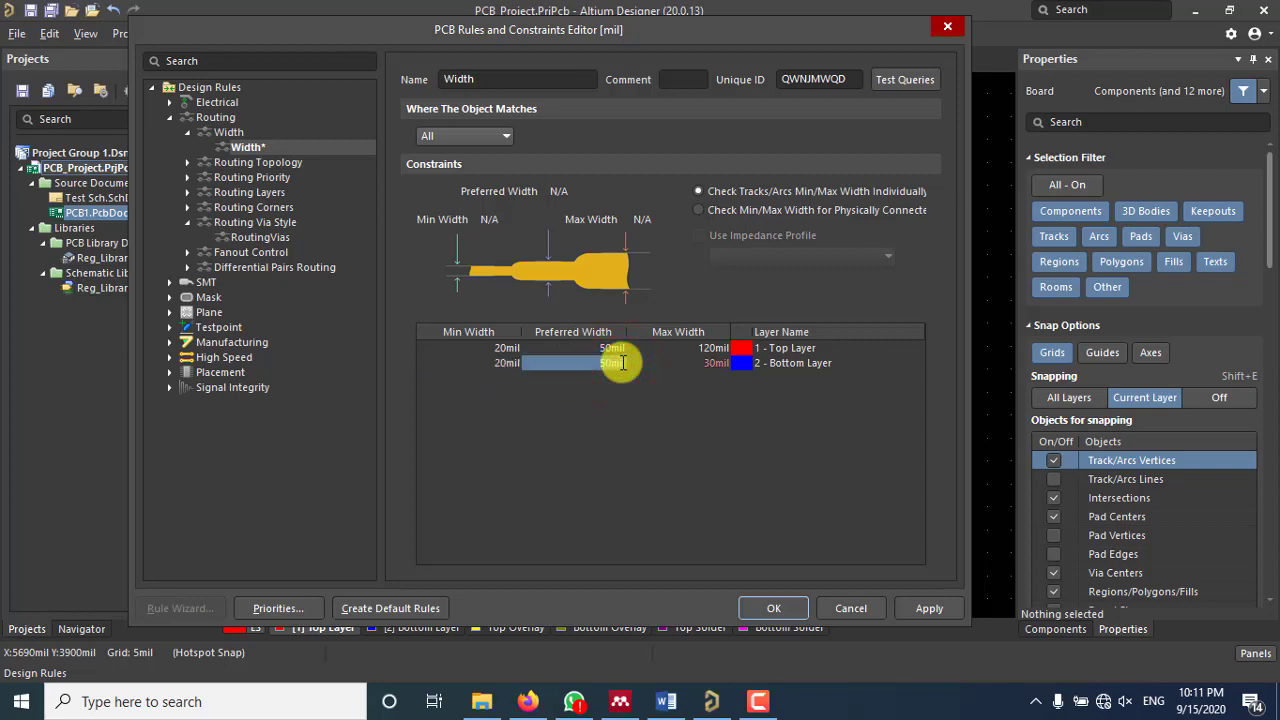
double_click(706, 363)
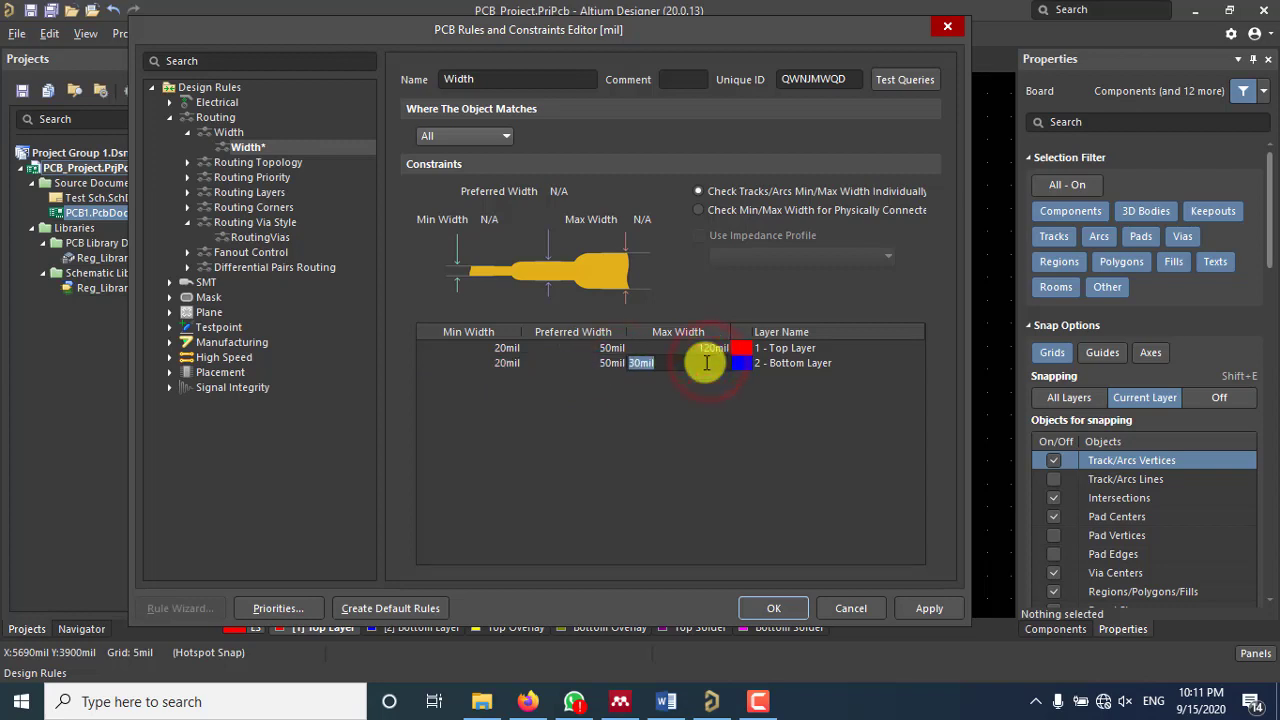
key(Return)
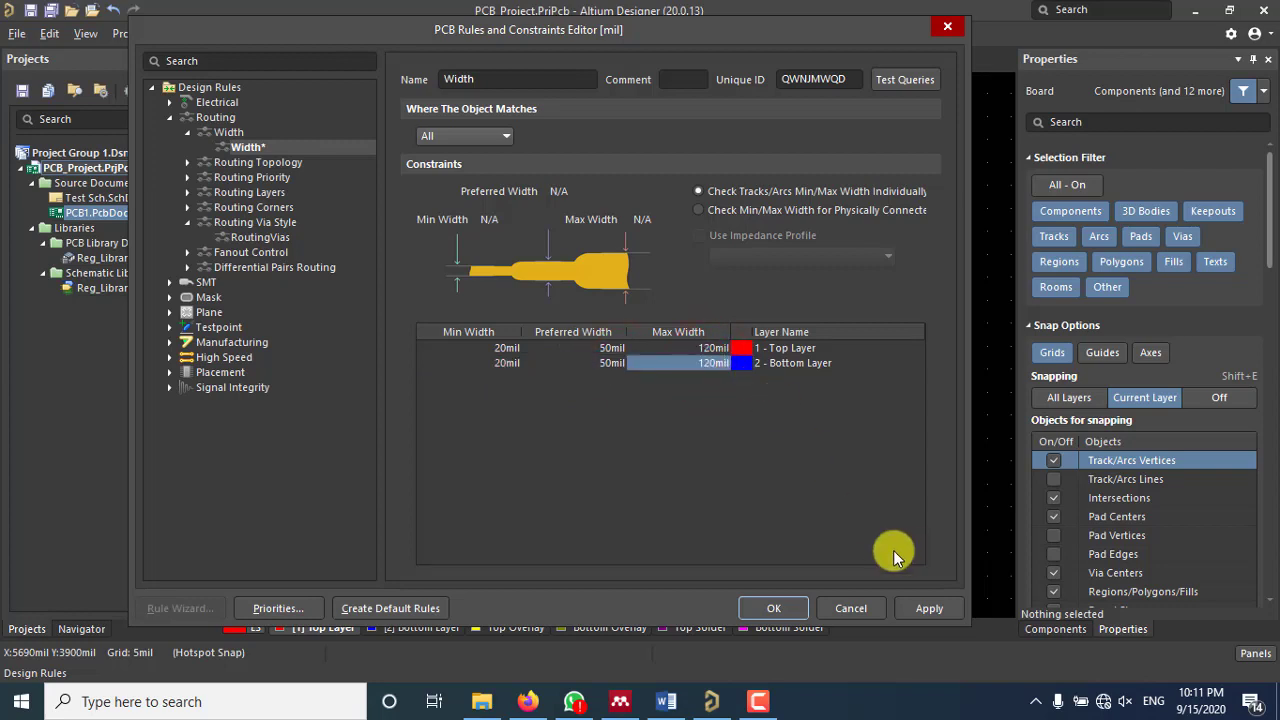
click(928, 610)
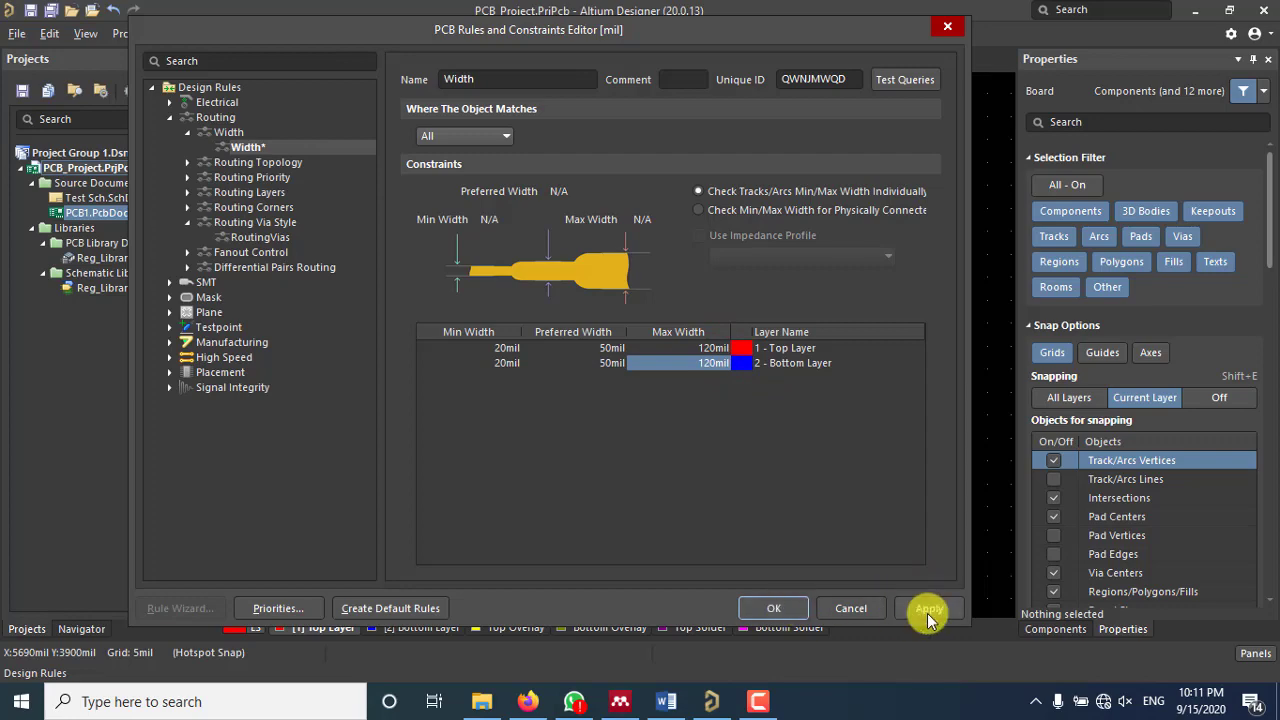
click(774, 610)
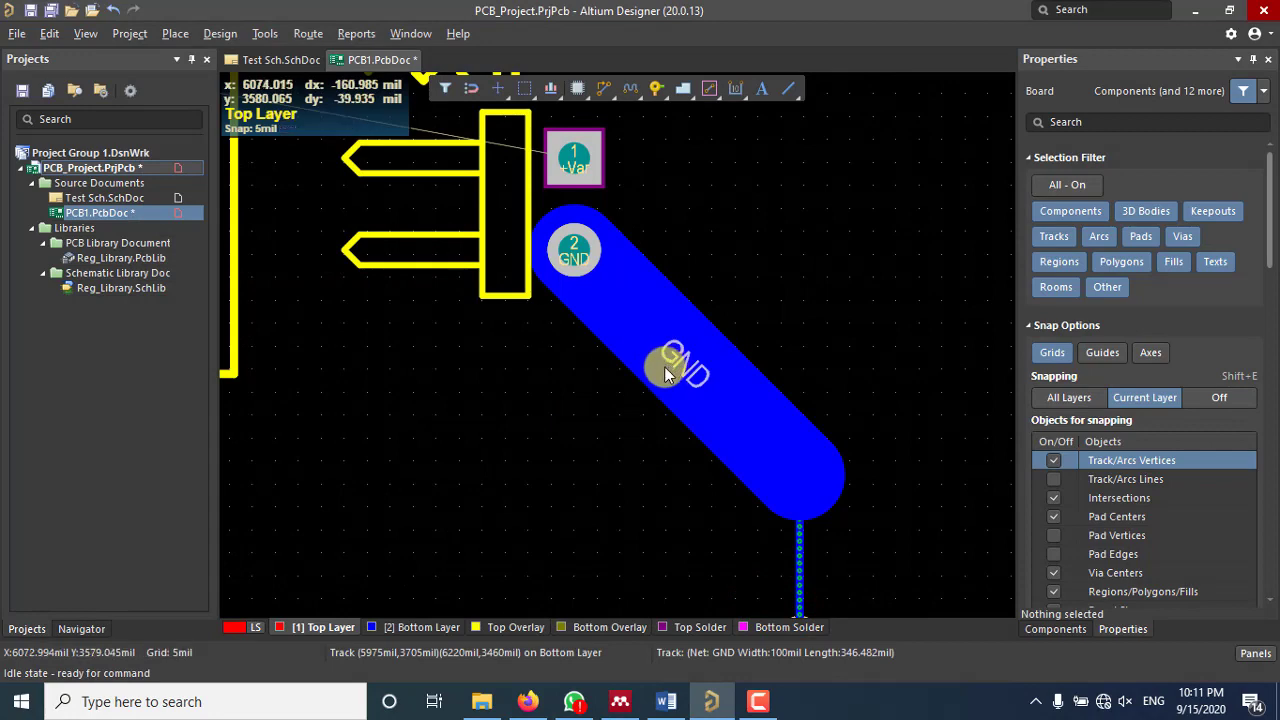
ctrl+scroll(664, 366, up, 1)
right_drag(664, 366, 537, 152)
ctrl+scroll(696, 311, down, 3)
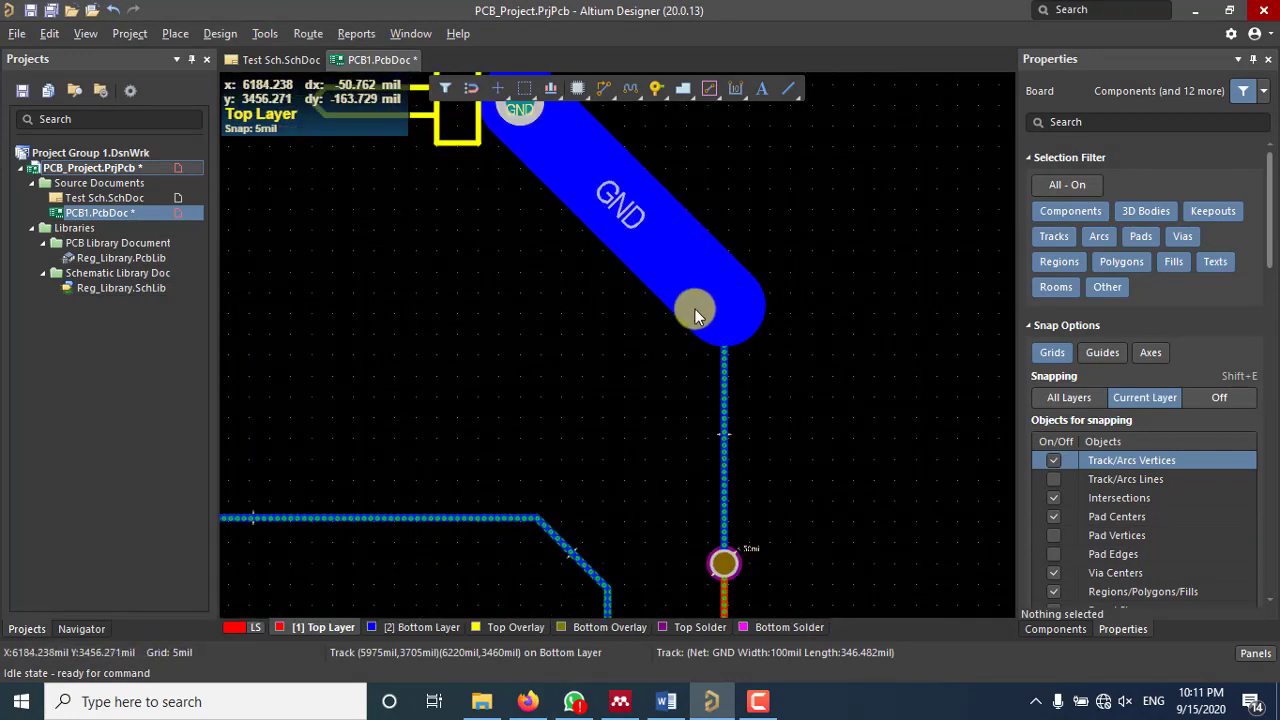
right_drag(692, 271, 736, 329)
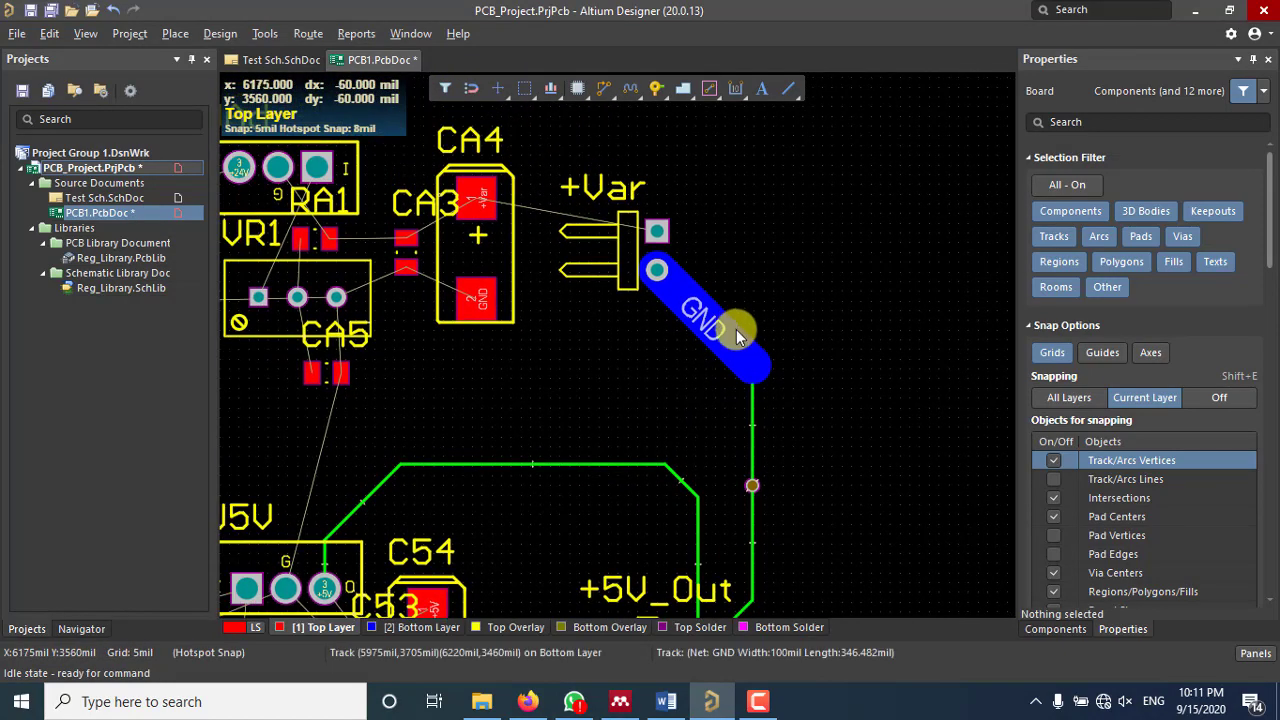
scroll(736, 329, down, 4)
scroll(744, 277, up, 2)
ctrl+scroll(753, 266, up, 5)
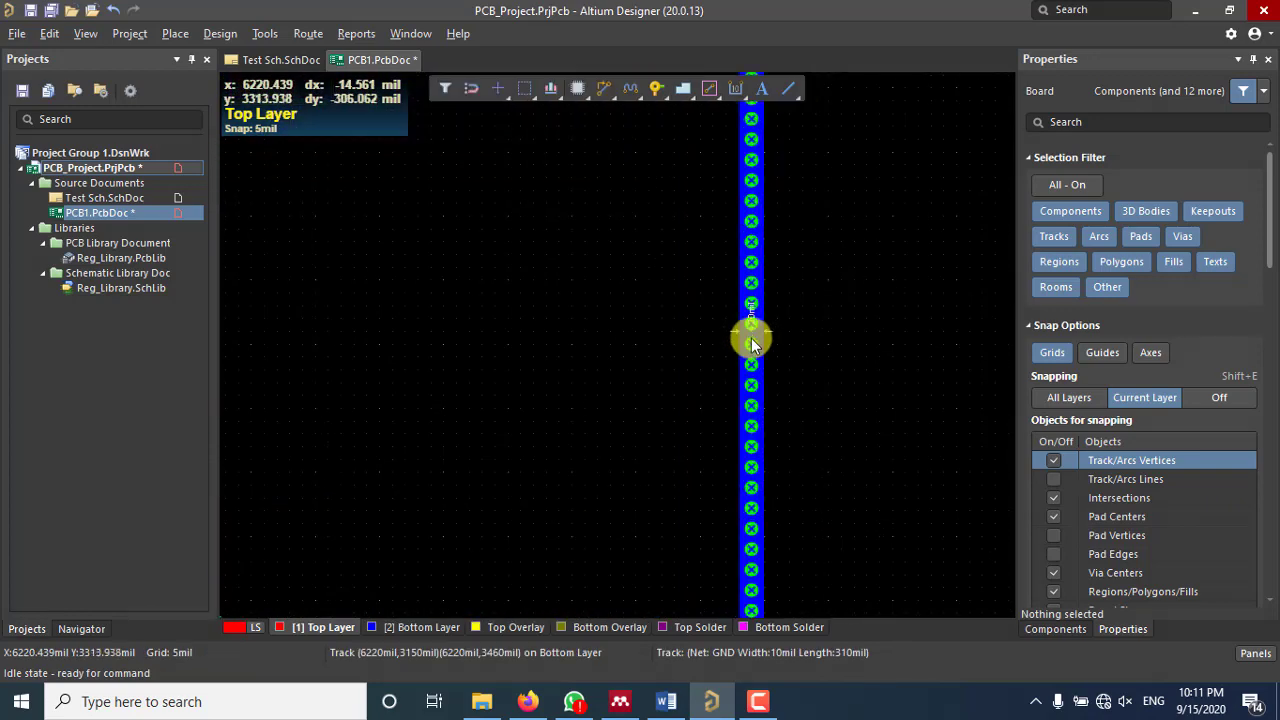
ctrl+scroll(751, 338, up, 4)
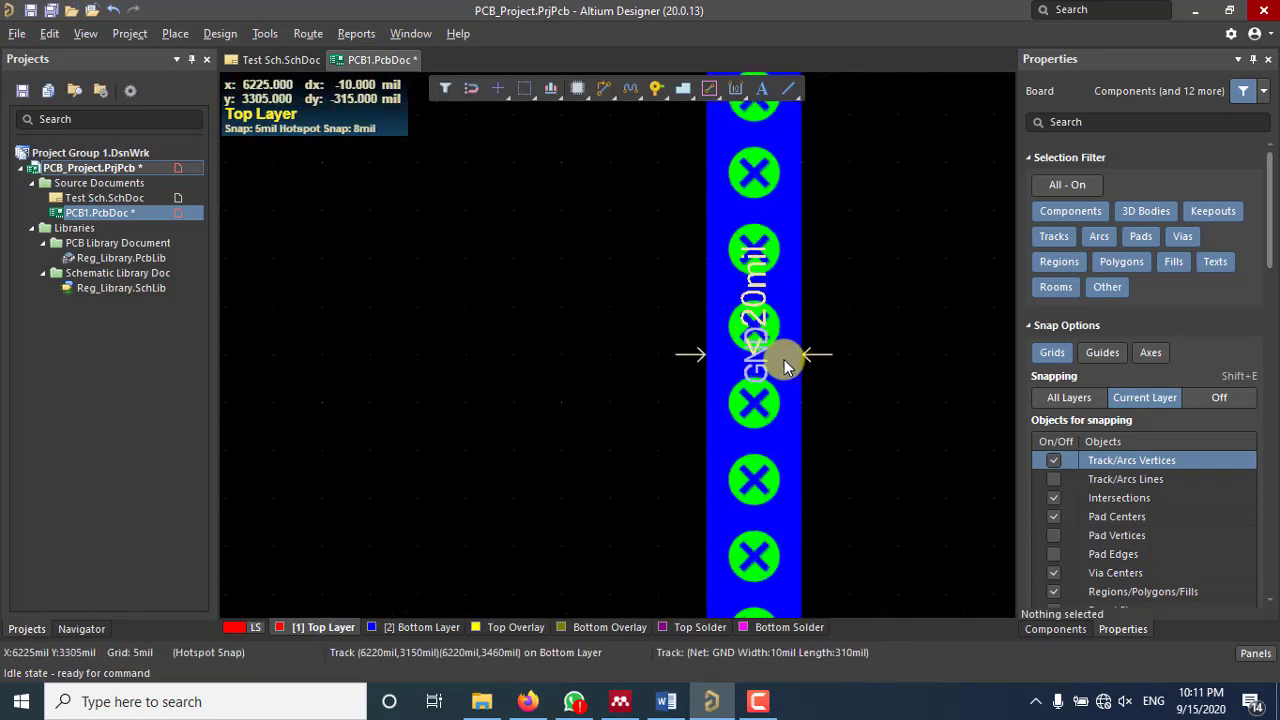
scroll(784, 359, up, 1)
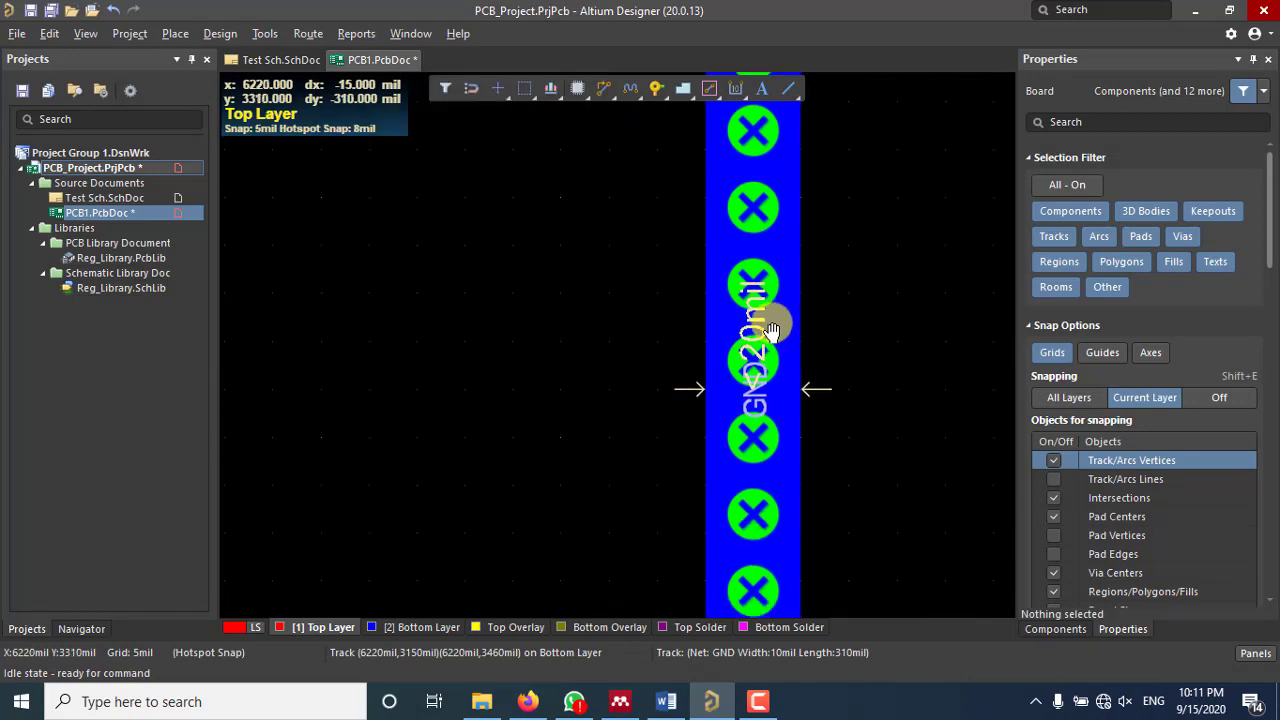
scroll(751, 284, up, 3)
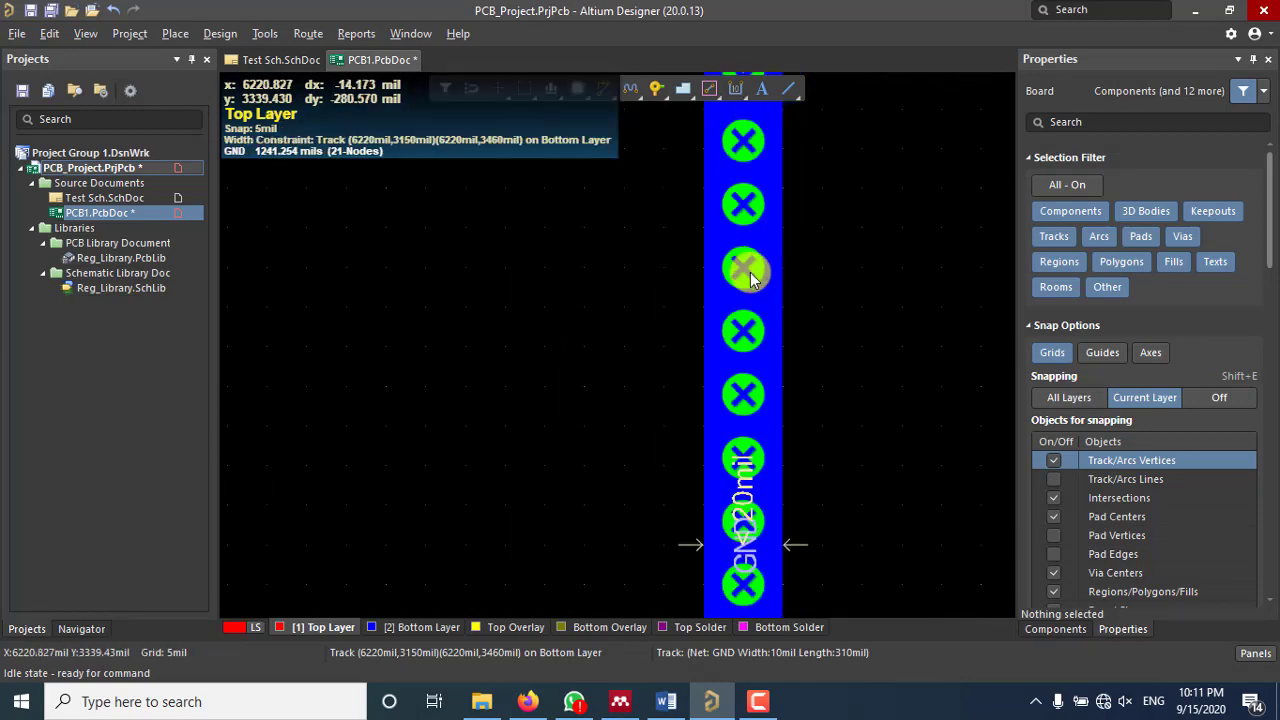
ctrl+scroll(734, 283, down, 2)
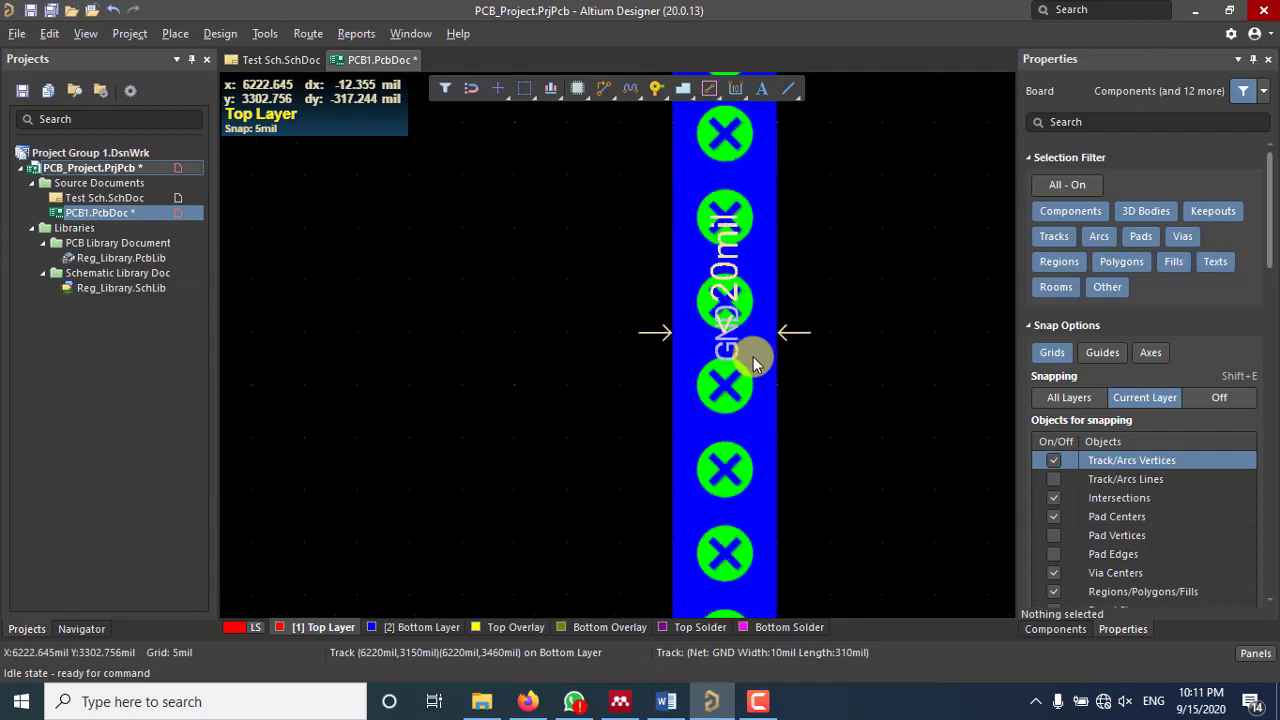
ctrl+scroll(751, 358, down, 2)
ctrl+scroll(750, 371, down, 3)
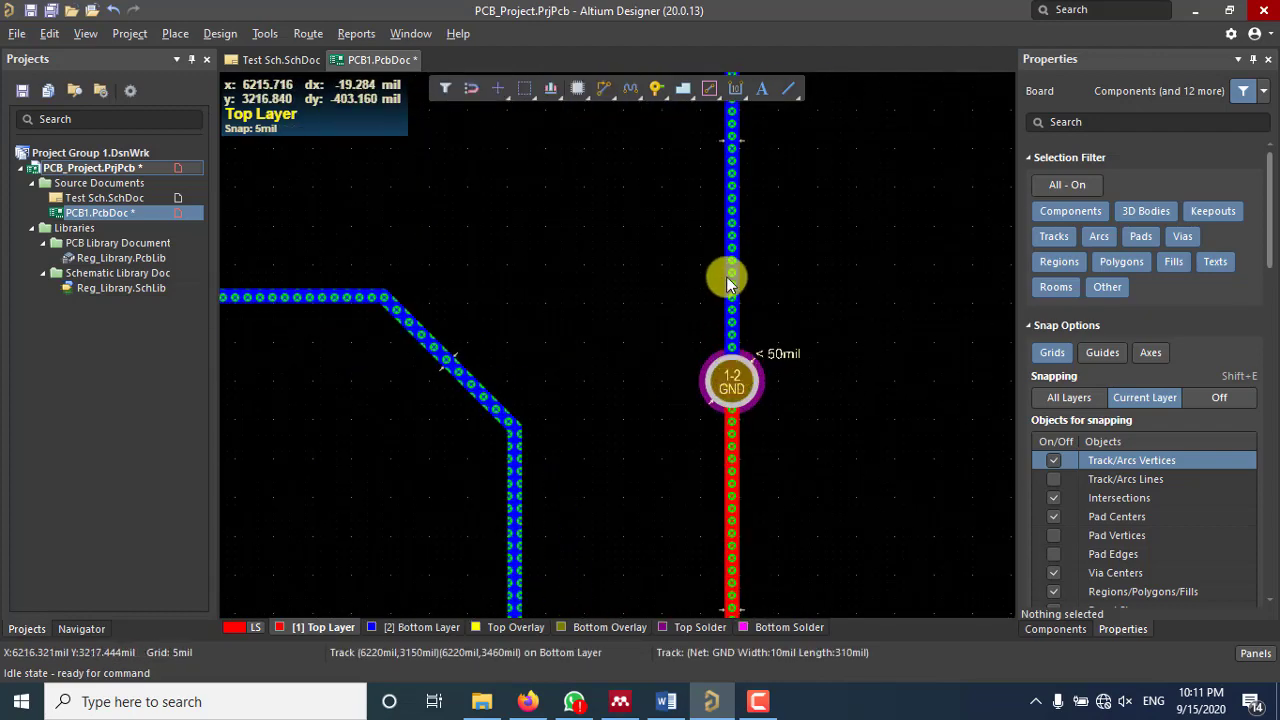
scroll(760, 290, down, 4)
ctrl+scroll(721, 336, up, 2)
ctrl+scroll(721, 336, up, 3)
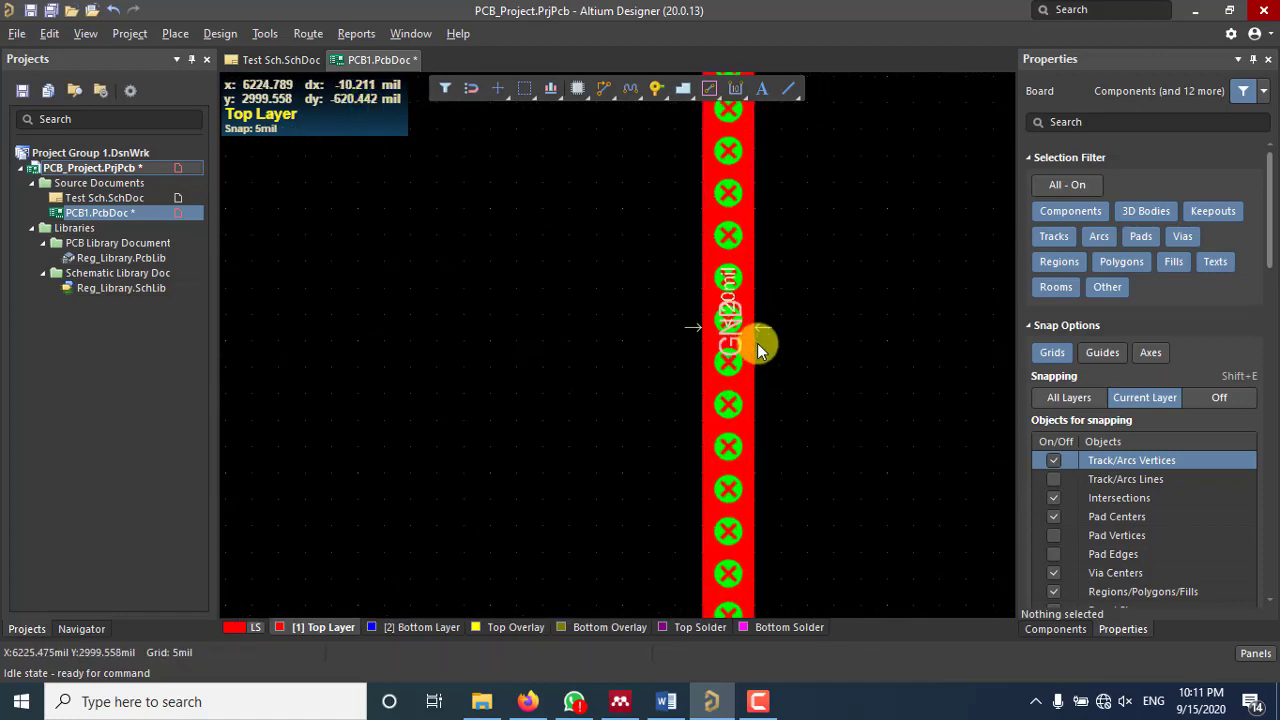
ctrl+scroll(728, 330, down, 2)
ctrl+scroll(729, 331, down, 4)
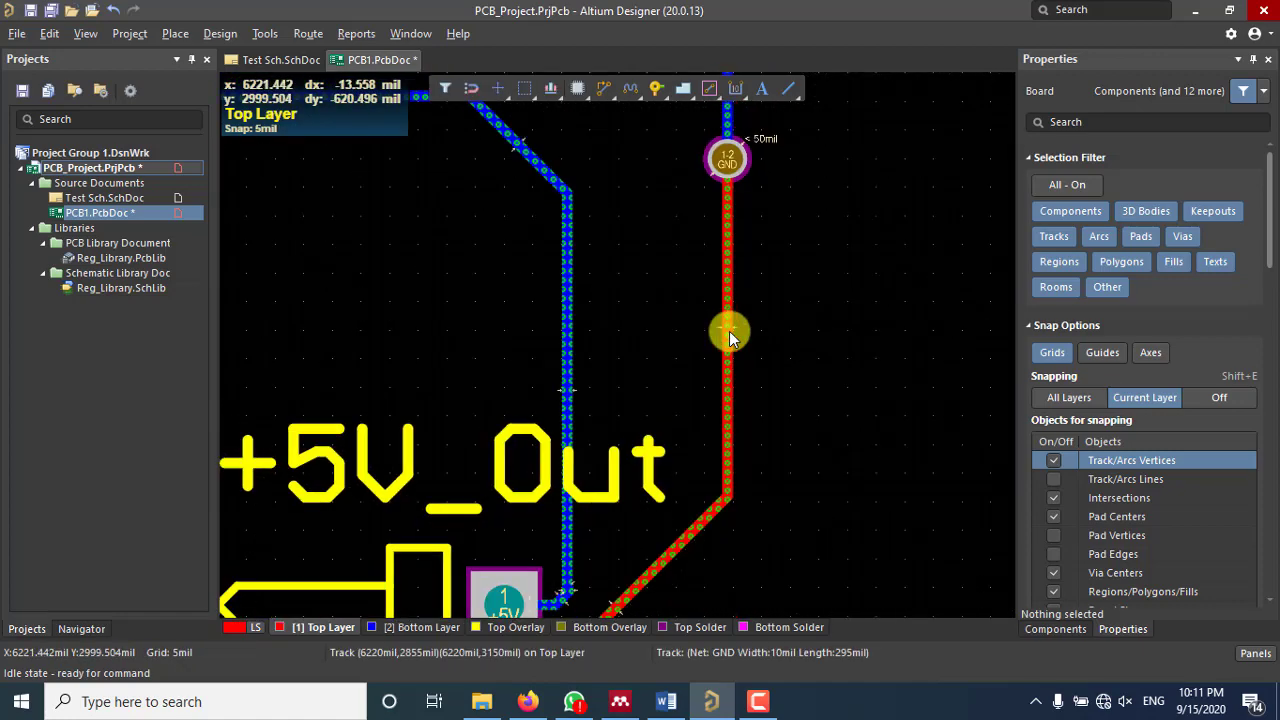
ctrl+scroll(731, 462, up, 1)
scroll(731, 462, up, 1)
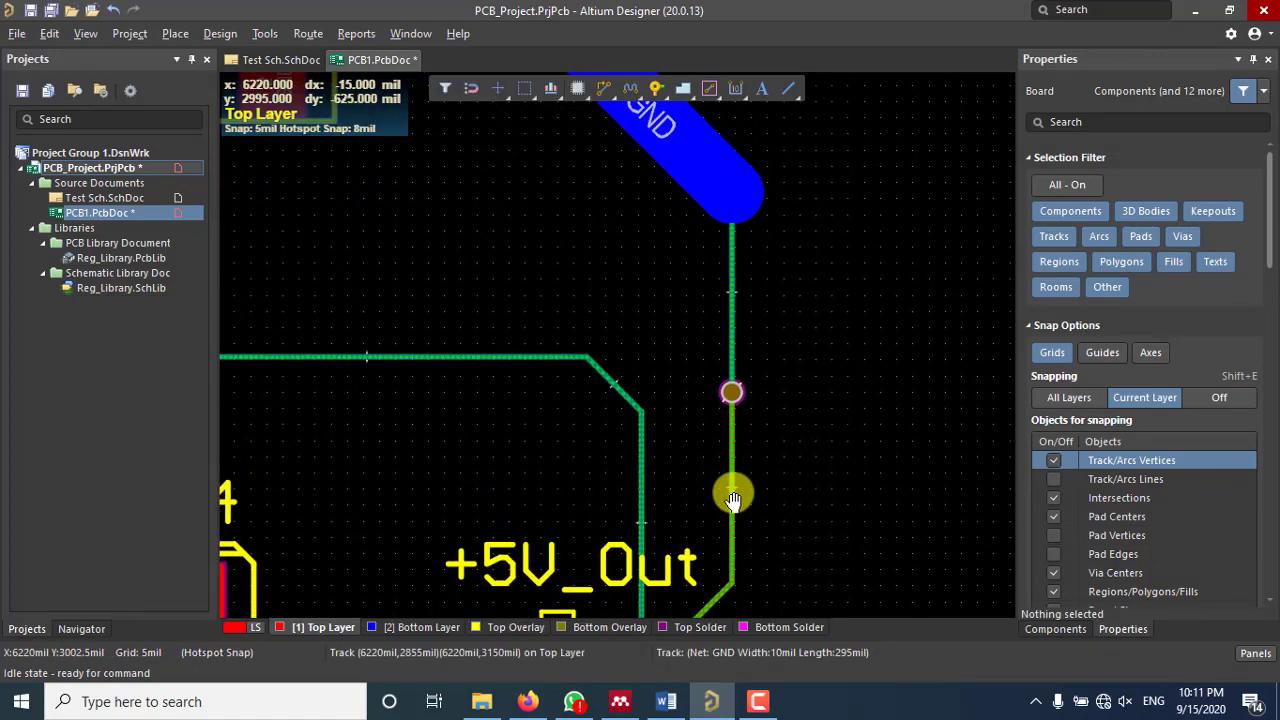
Step: Select the thin GND track below the connector and briefly check the design rules editor
click(731, 258)
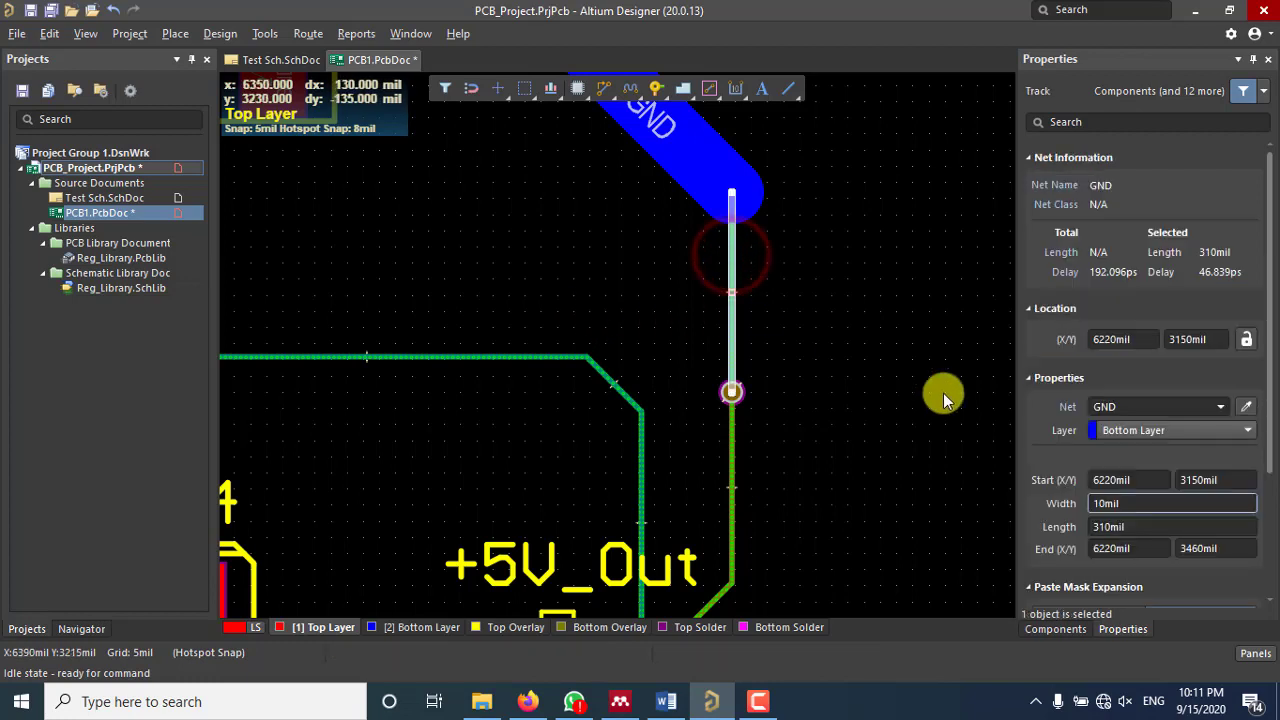
click(1104, 505)
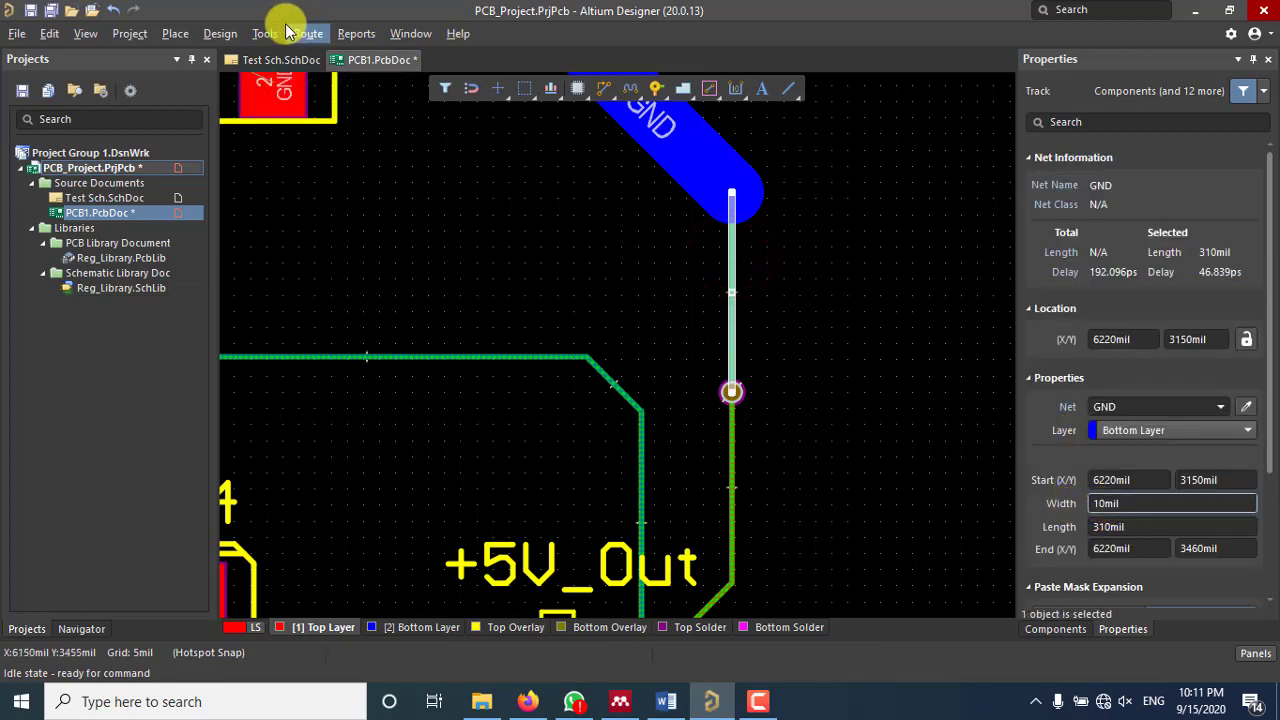
click(206, 35)
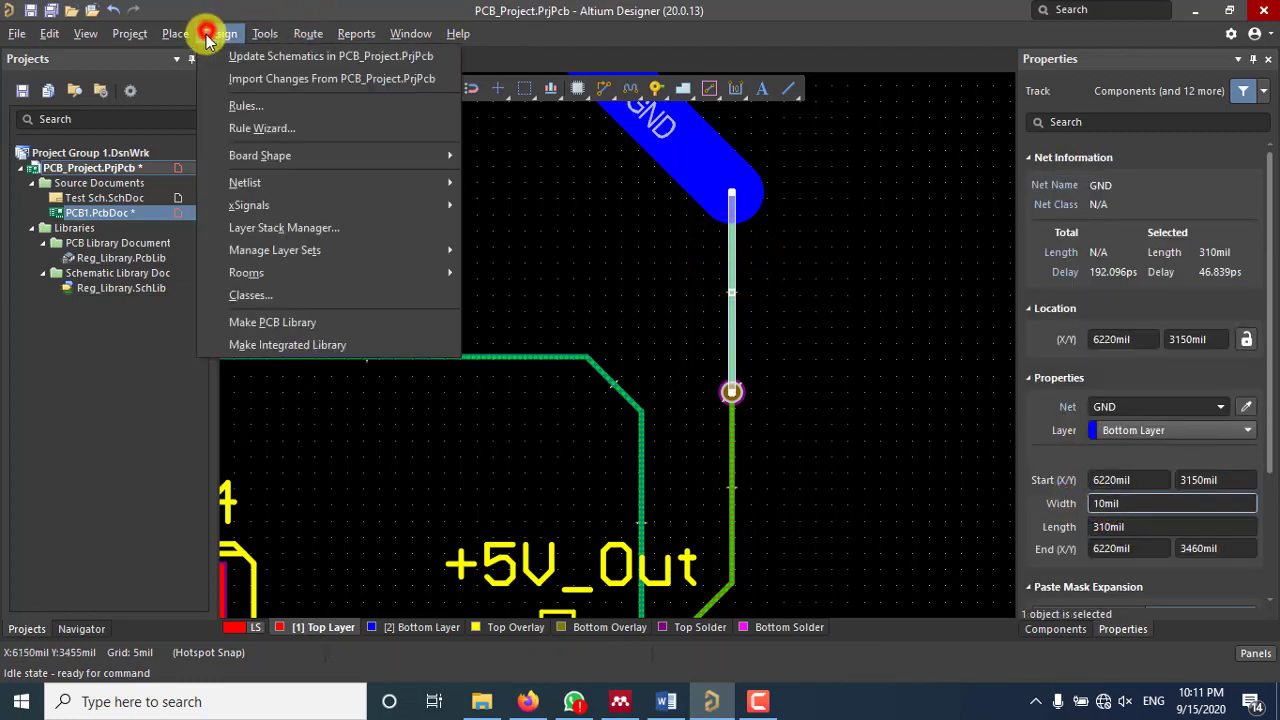
click(246, 106)
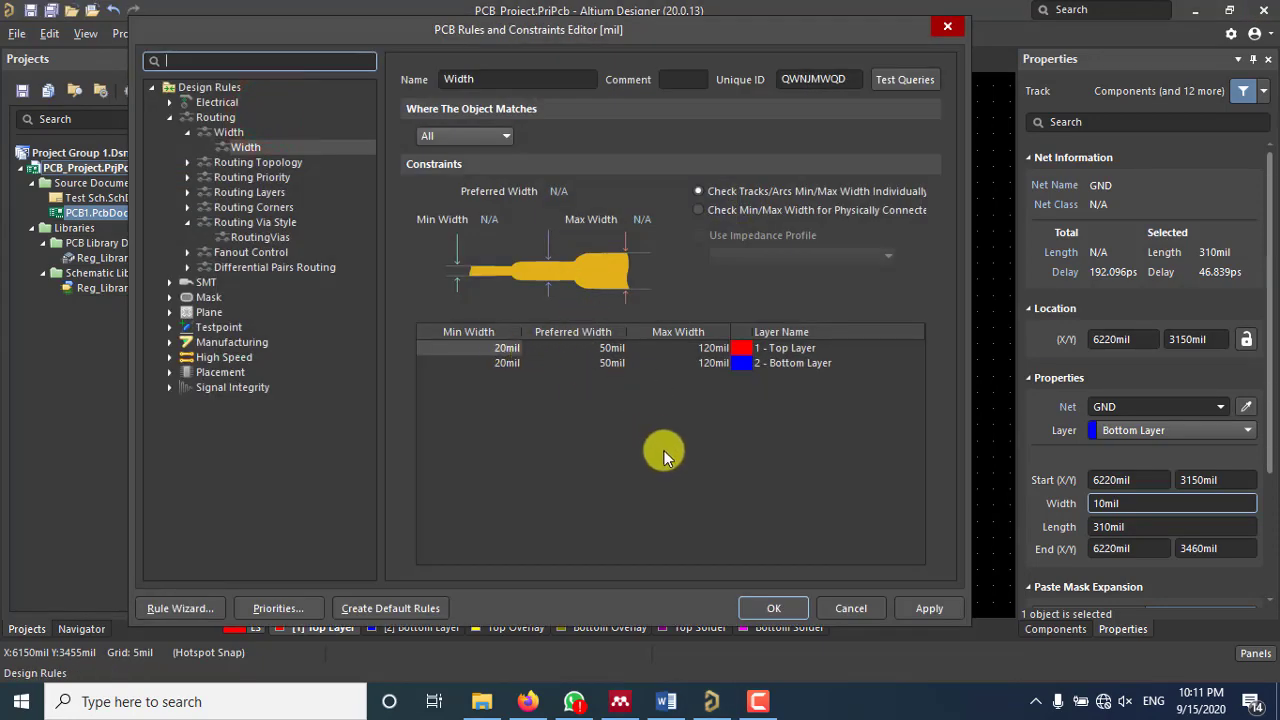
click(774, 607)
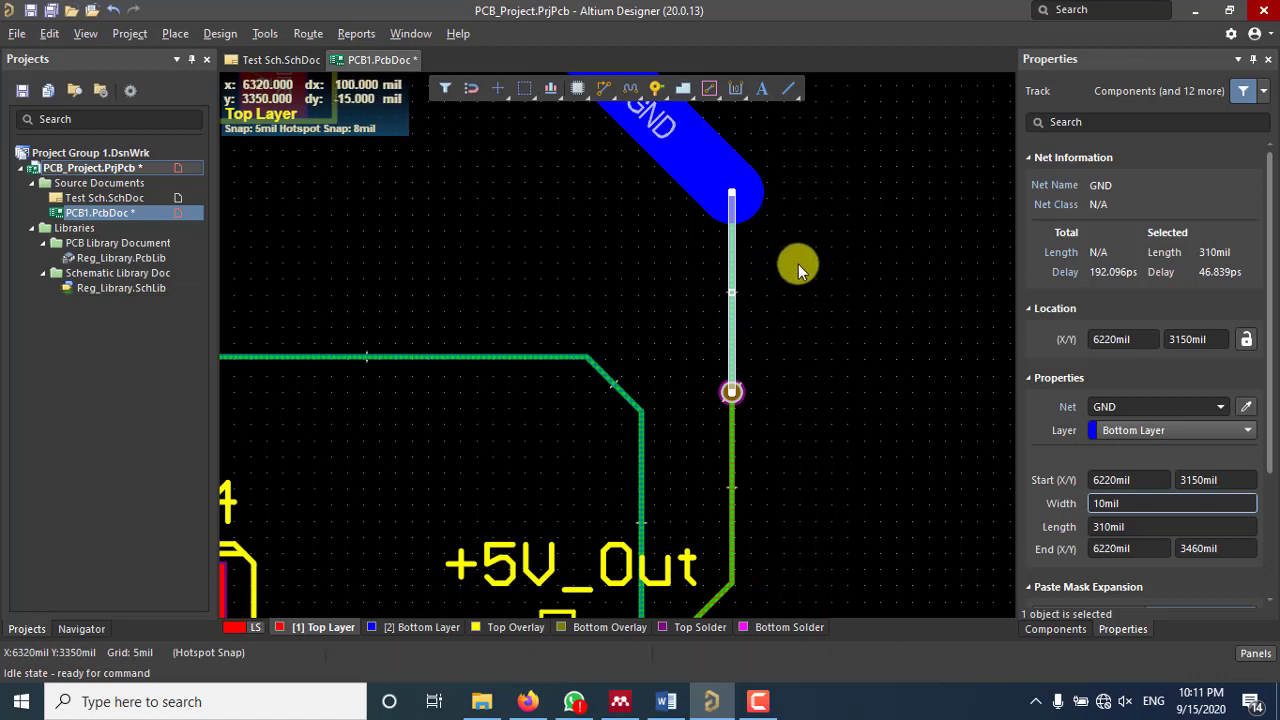
Step: Set the GND track width to 20mil and deselect it
click(1097, 503)
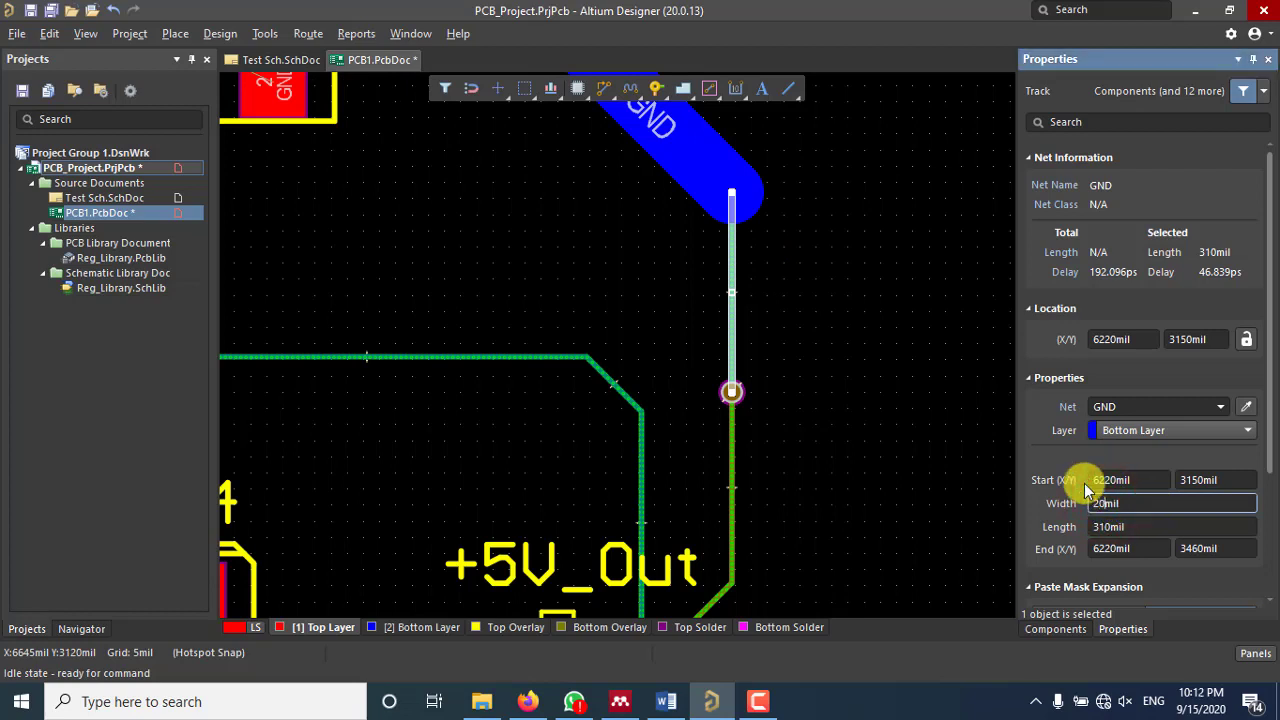
text(20mil)
key(Return)
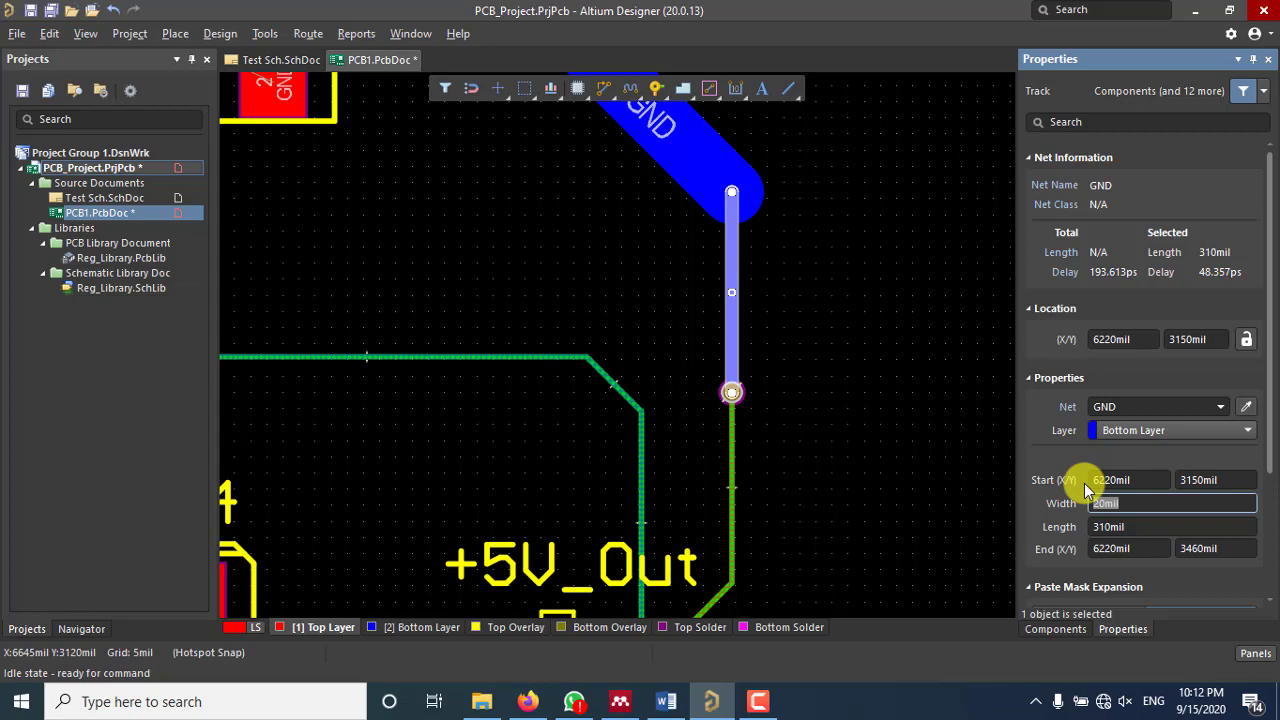
click(864, 333)
scroll(740, 305, up, 5)
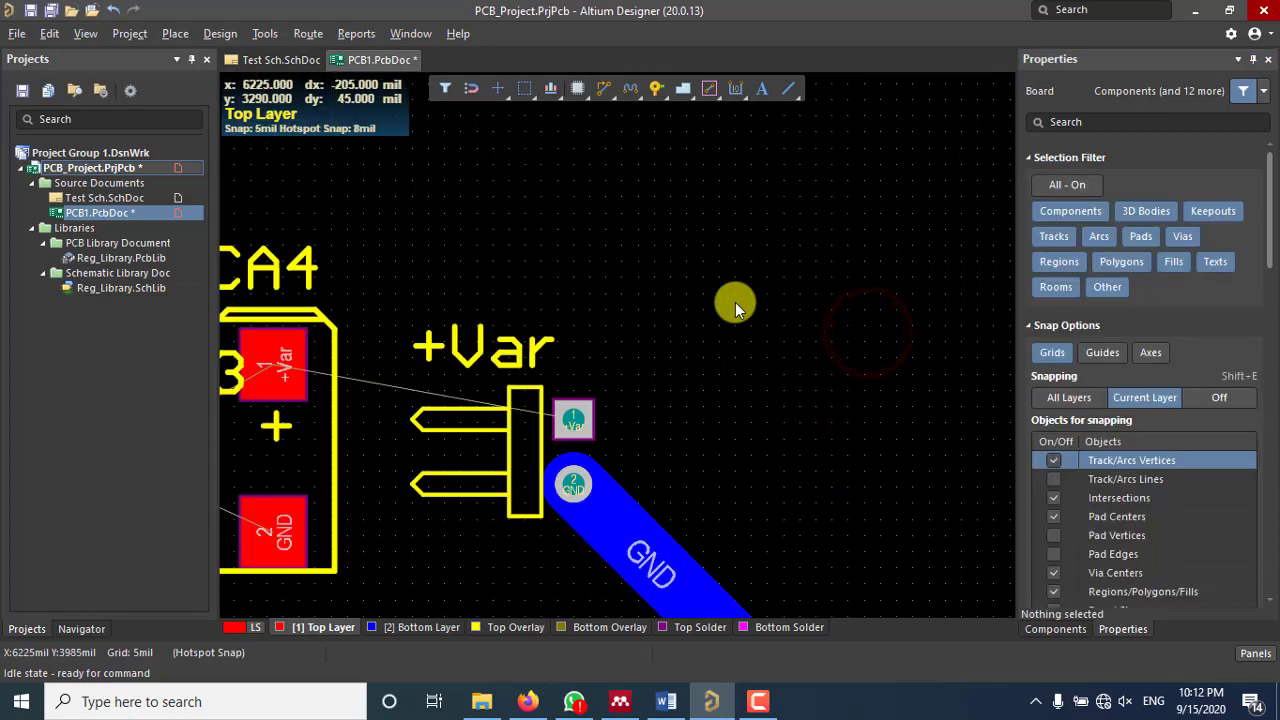
scroll(734, 304, down, 8)
ctrl+scroll(734, 411, up, 3)
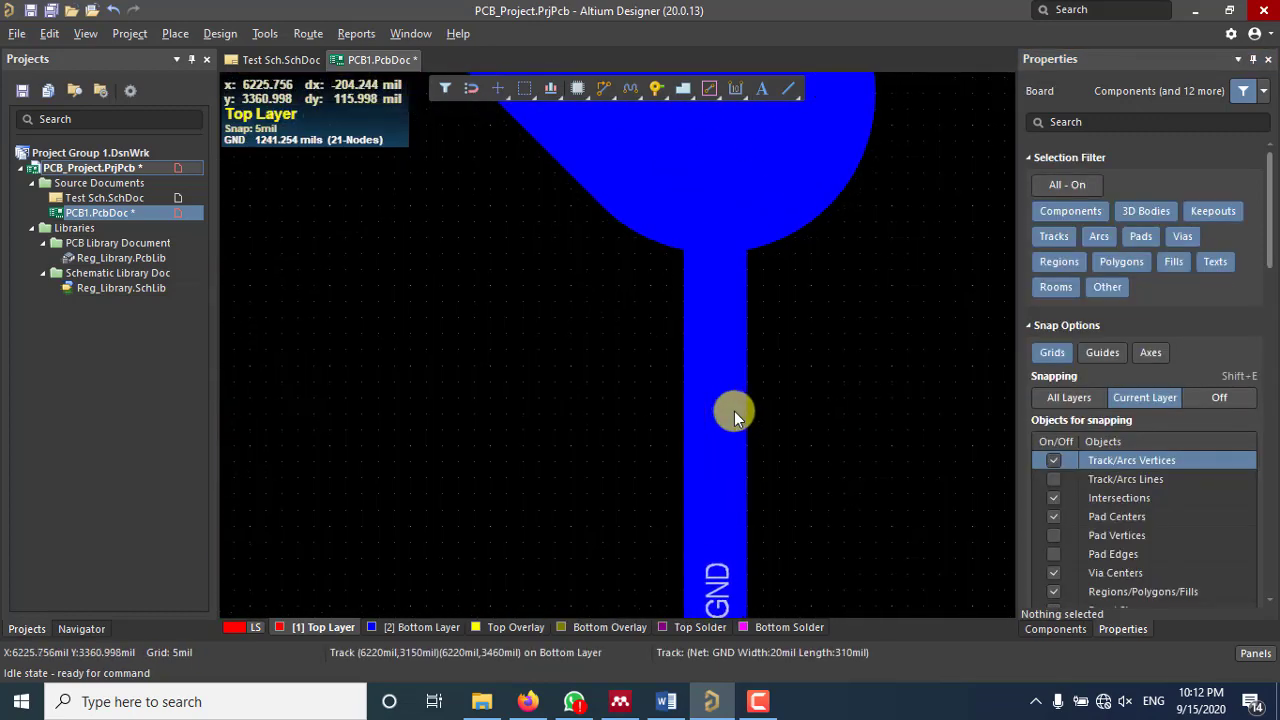
ctrl+scroll(734, 411, down, 3)
scroll(734, 410, down, 6)
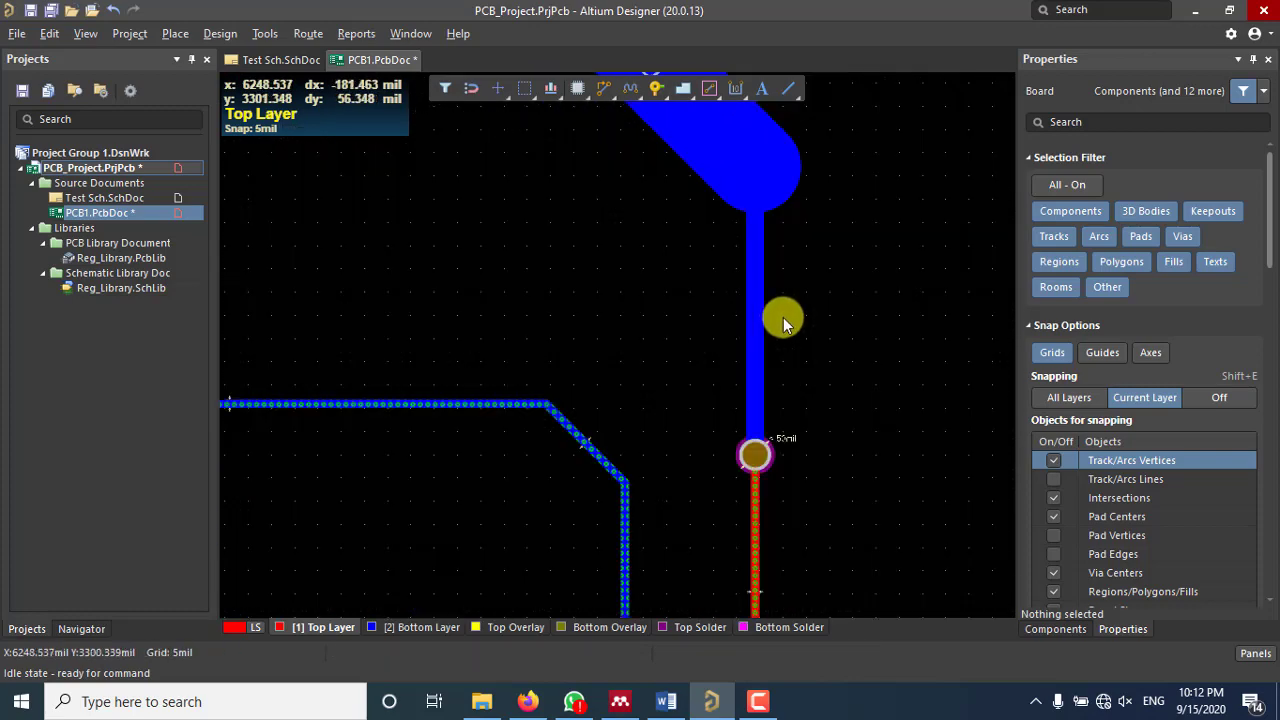
ctrl+scroll(783, 320, down, 3)
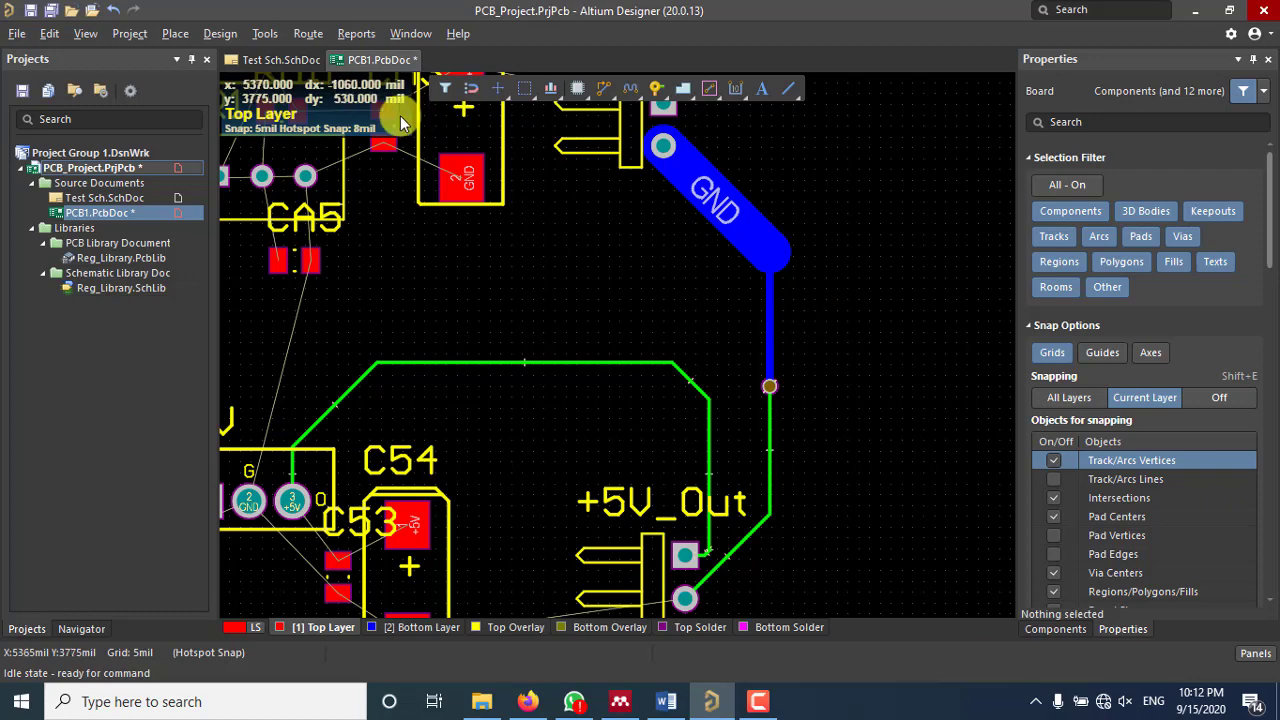
Step: Open the RoutingVias rule under Routing Via Style in the design rules editor
click(172, 34)
click(216, 34)
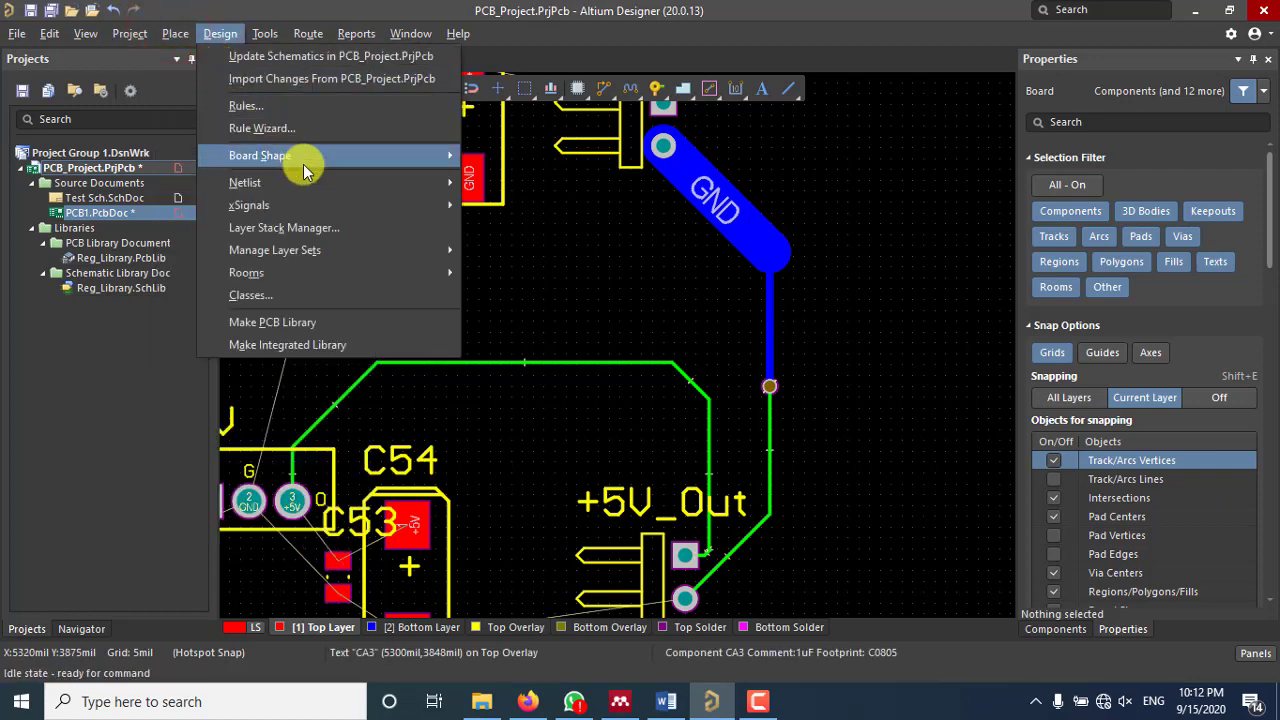
click(246, 105)
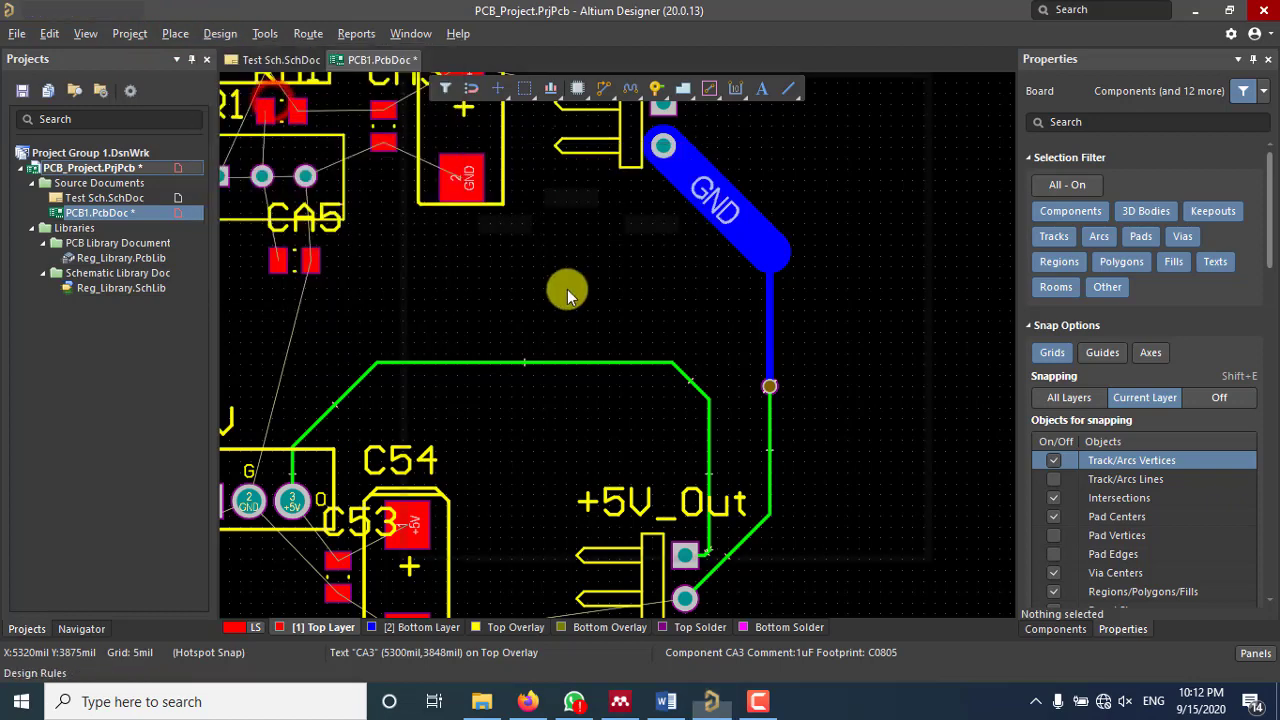
click(187, 131)
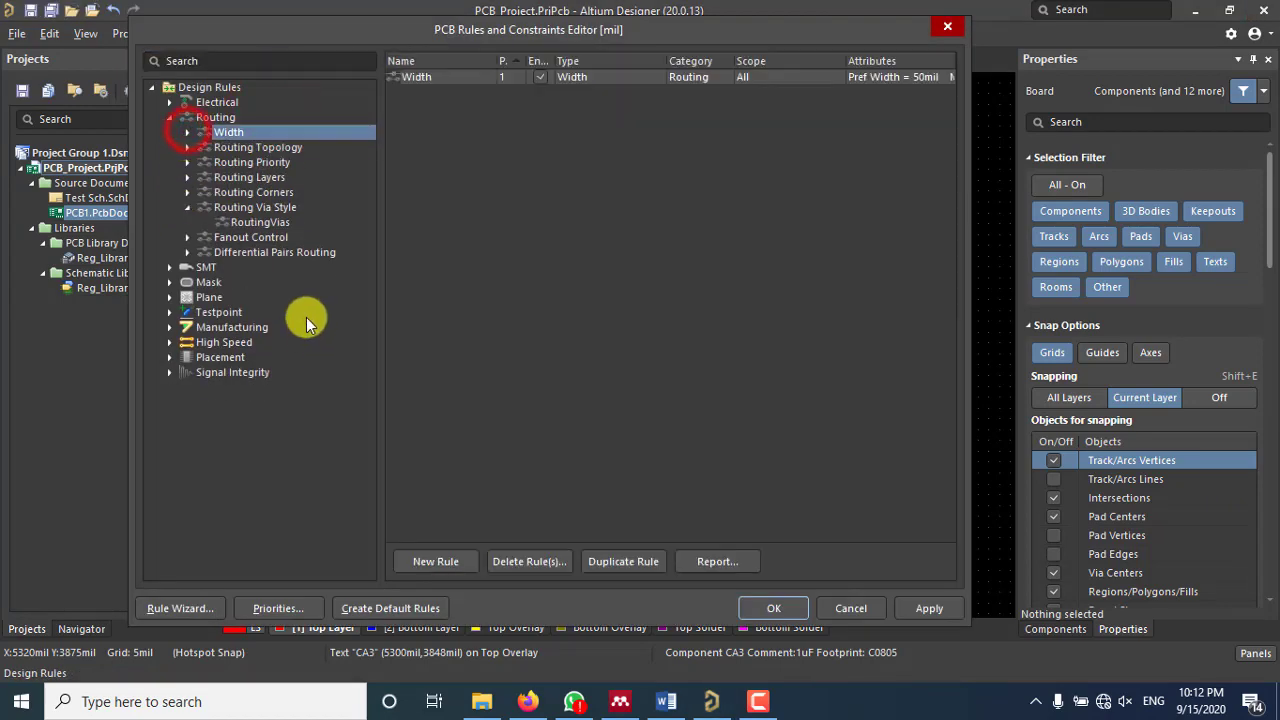
click(255, 207)
click(260, 222)
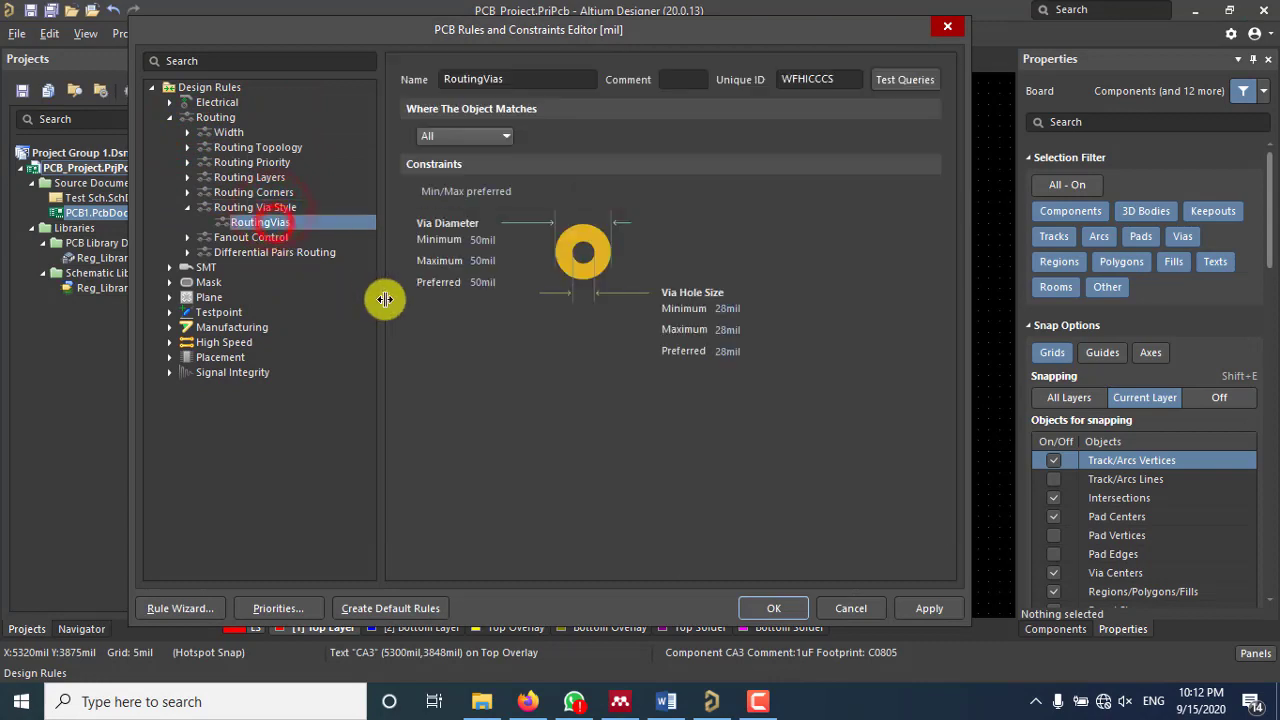
Step: Set the via diameter to 24mil minimum, 250mil maximum and 24mil preferred
click(500, 240)
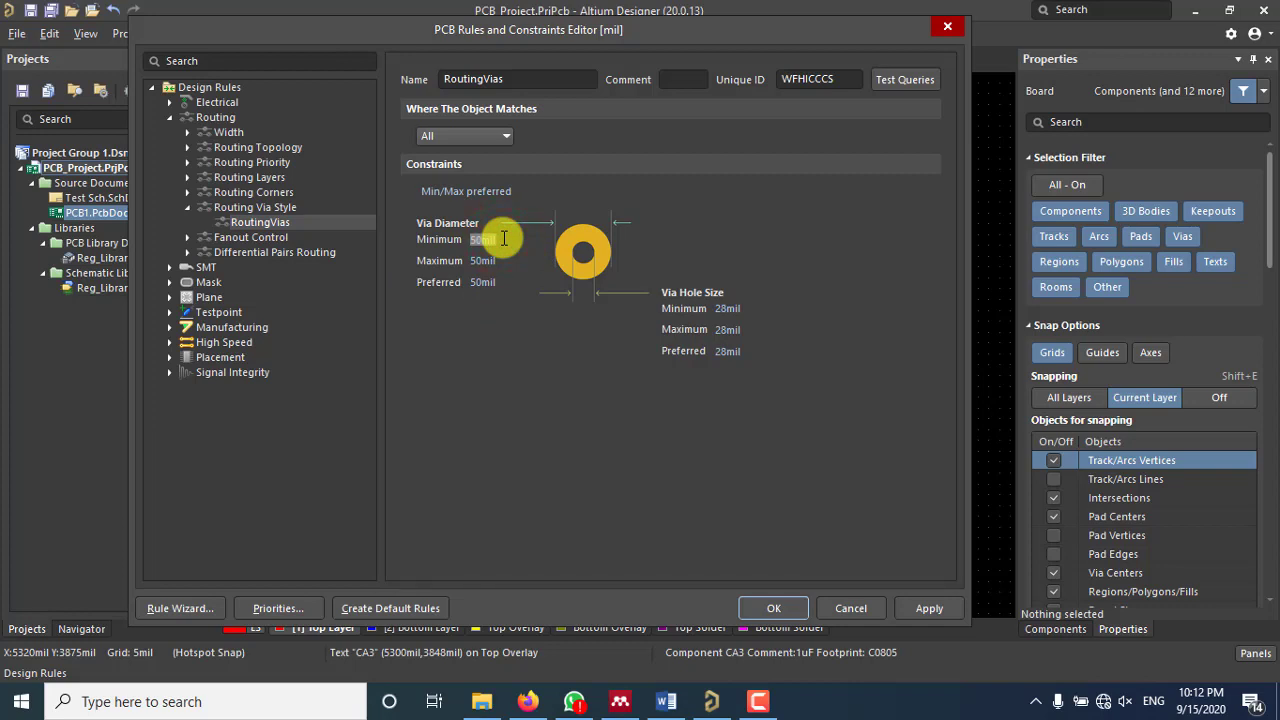
click(482, 260)
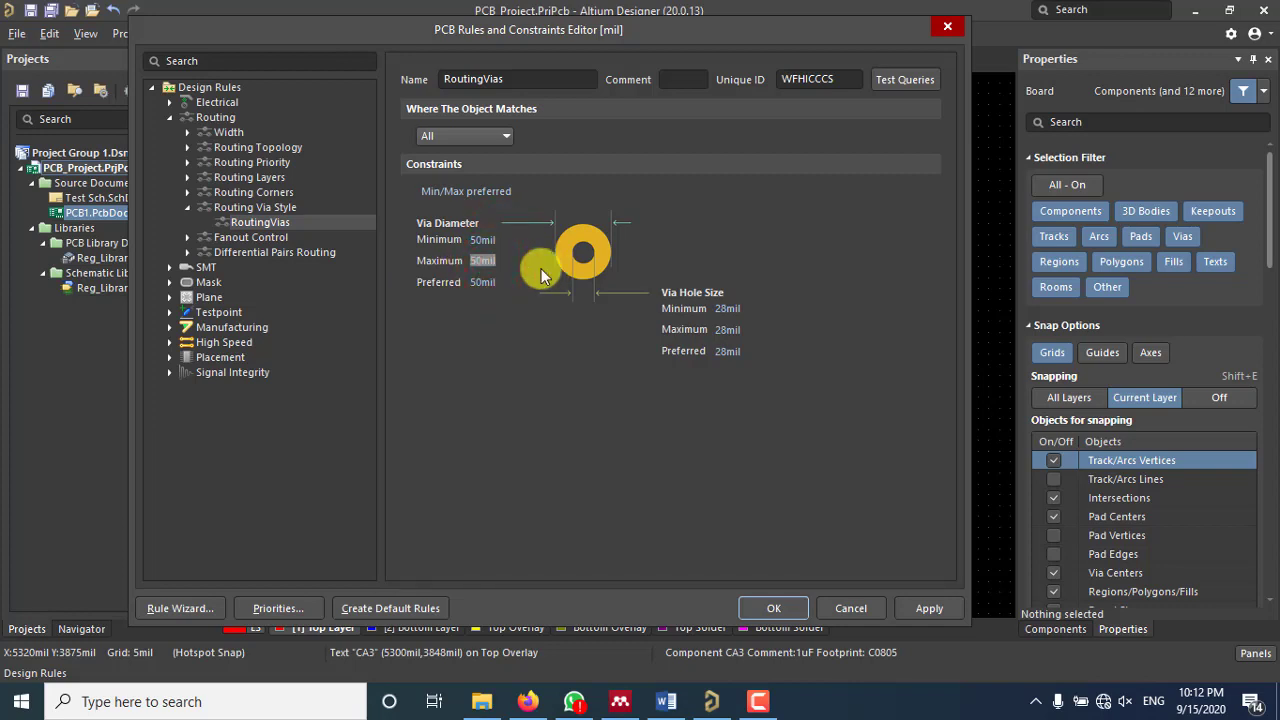
text(250)
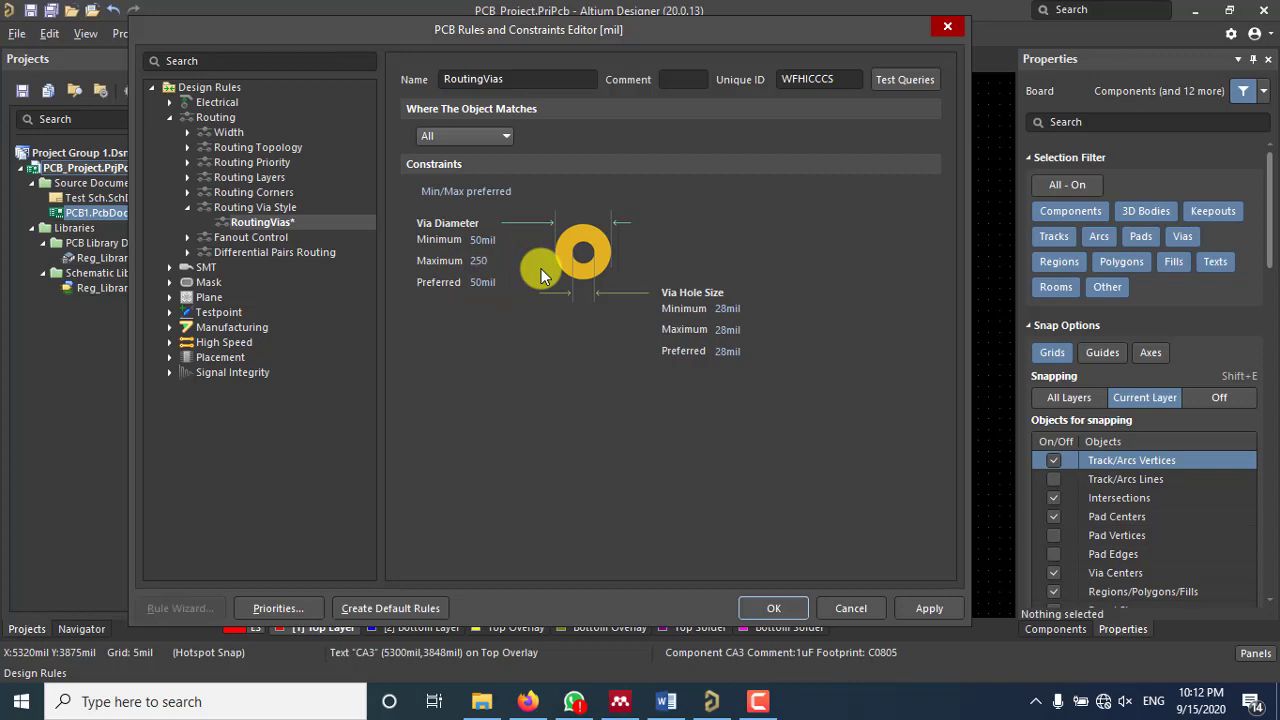
double_click(503, 260)
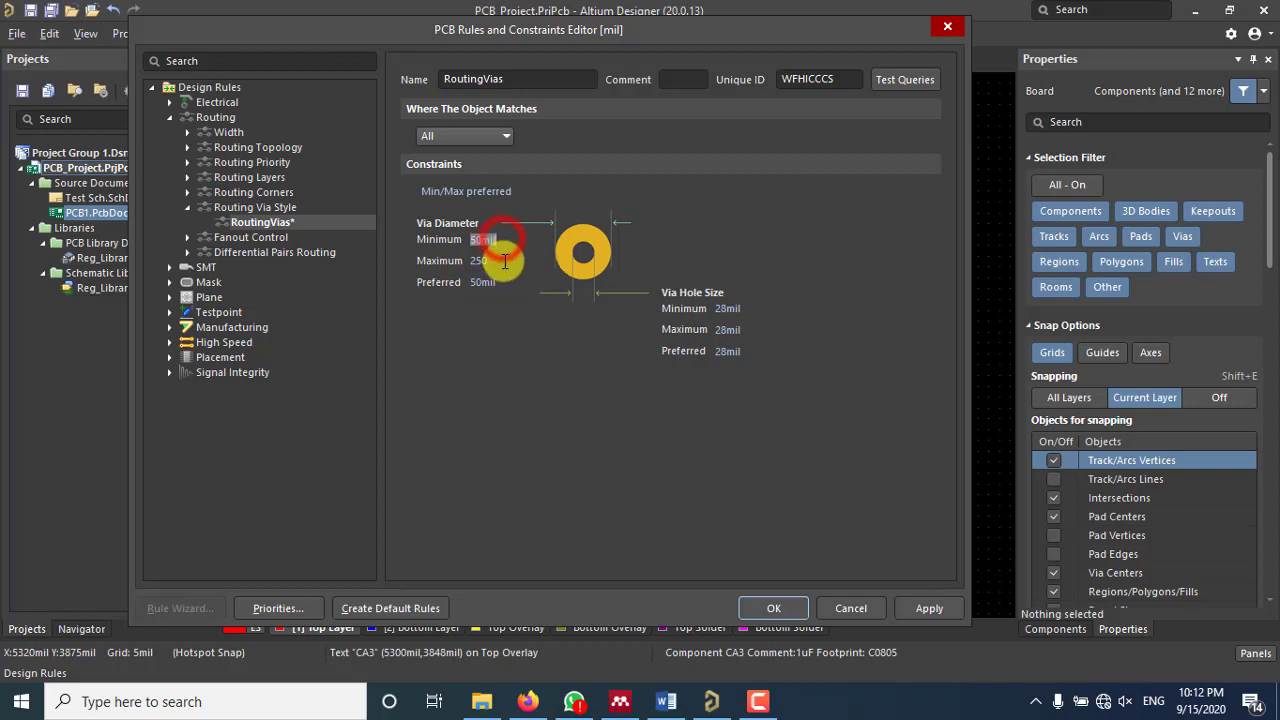
click(514, 262)
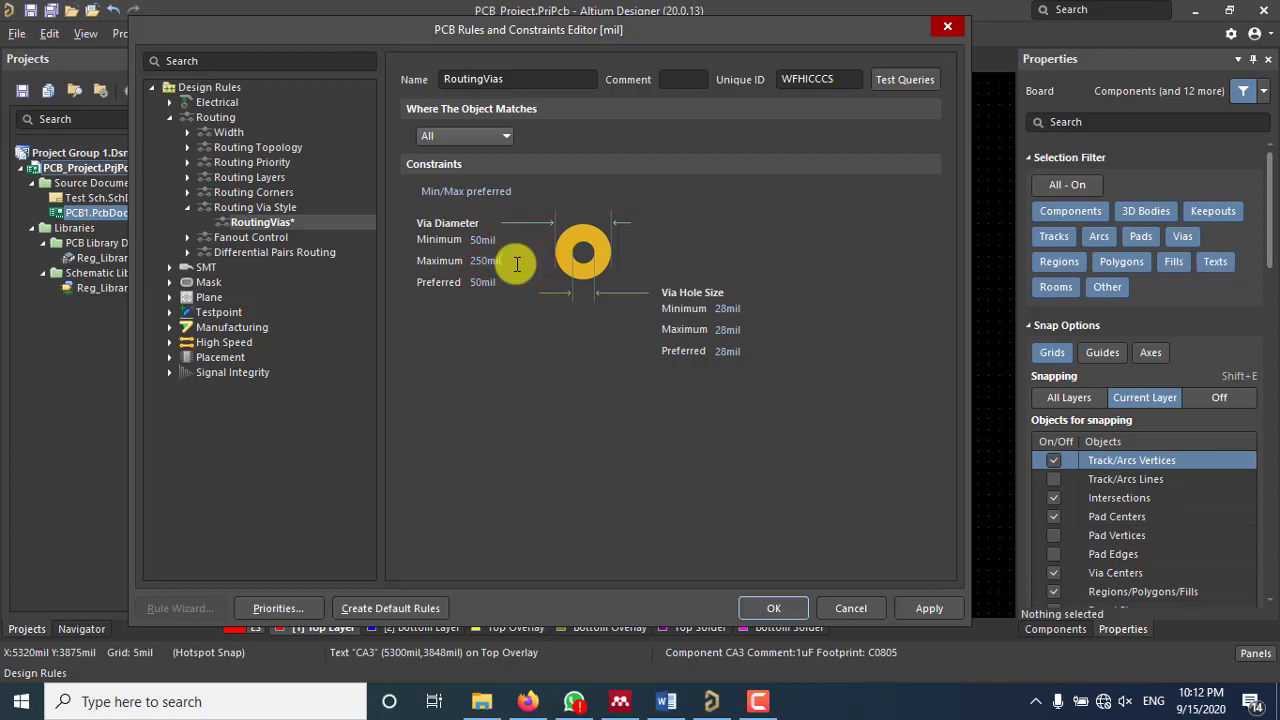
click(473, 241)
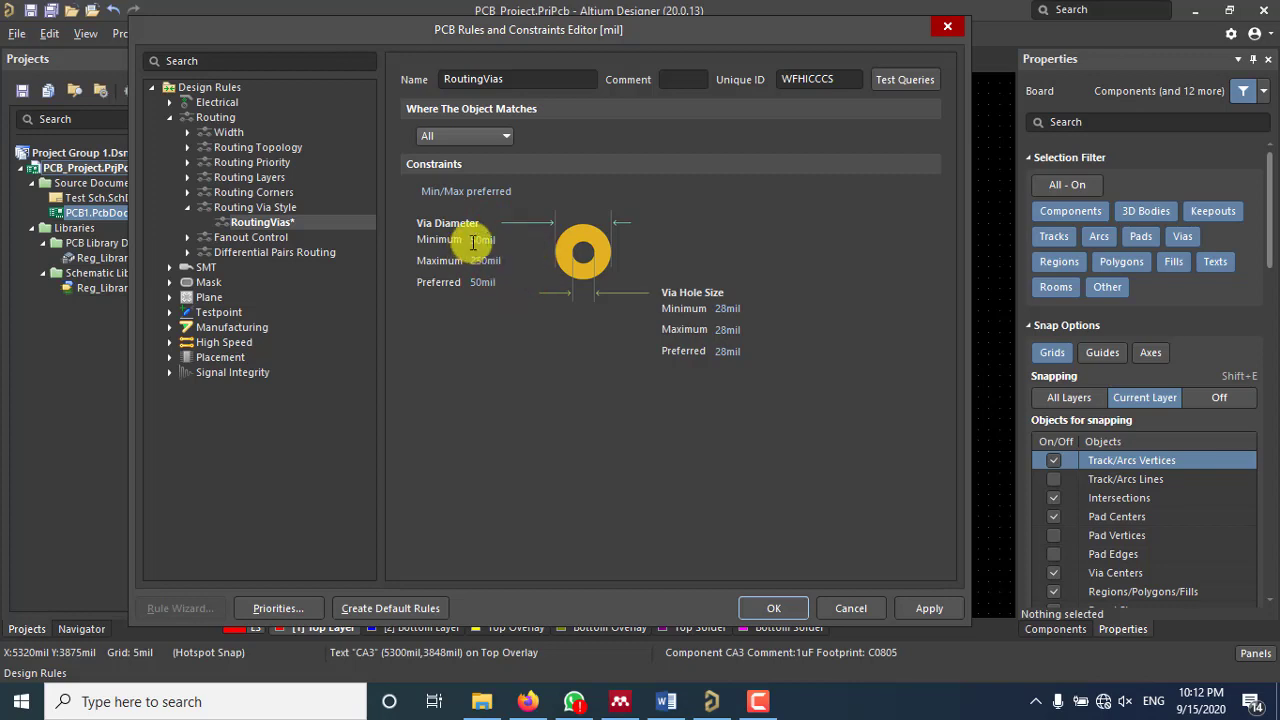
click(480, 242)
click(478, 240)
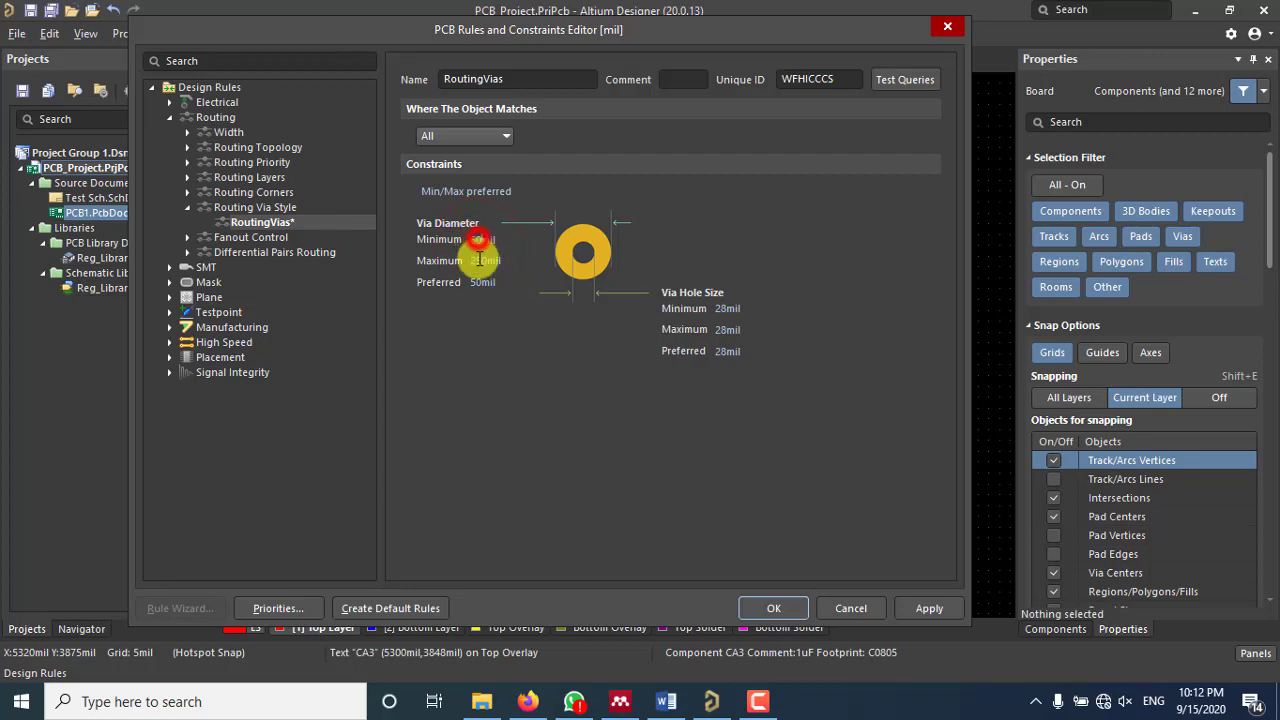
double_click(474, 241)
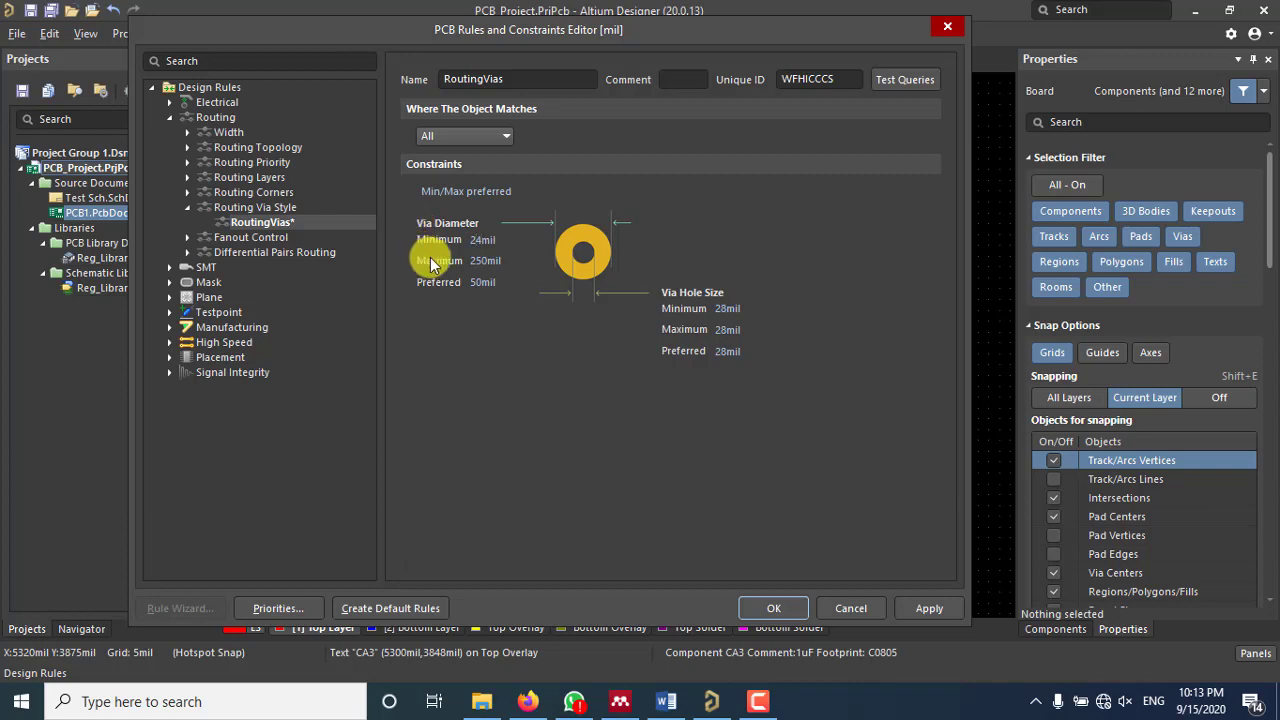
click(480, 289)
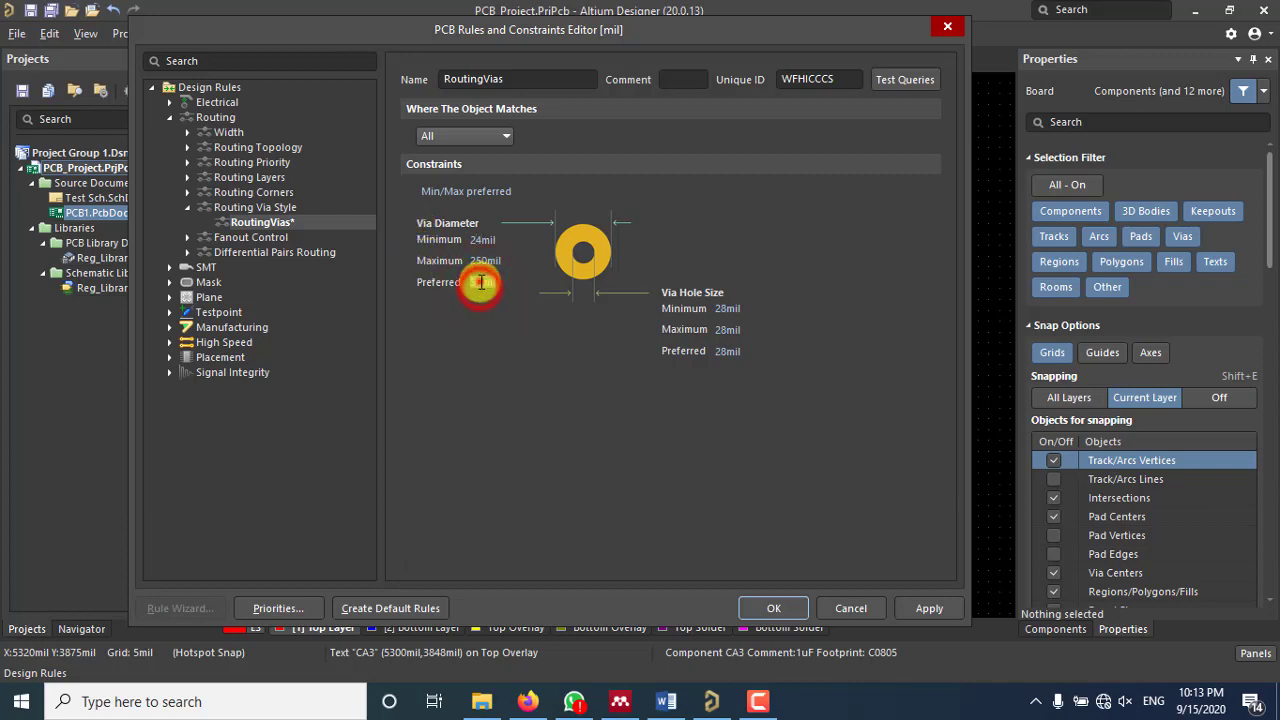
click(482, 283)
Step: Set the via hole size to 16mil minimum and 200mil maximum, and apply the rule
click(725, 312)
click(725, 309)
click(726, 309)
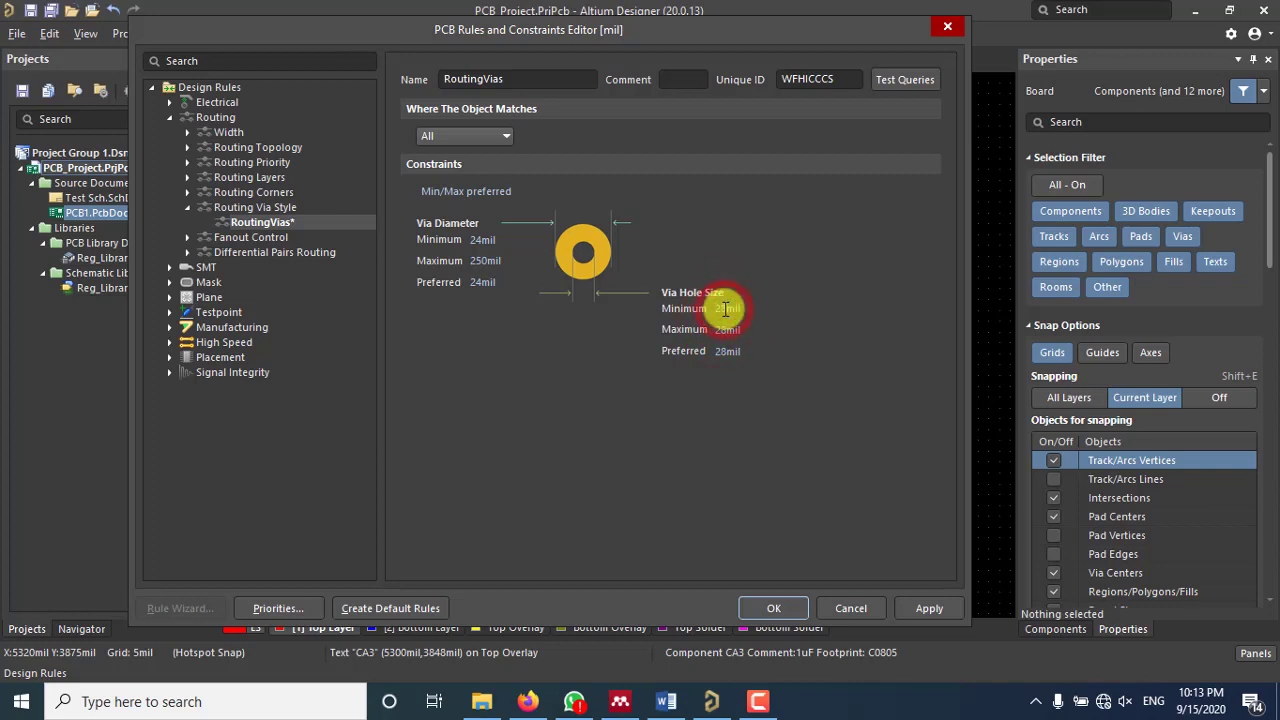
double_click(722, 311)
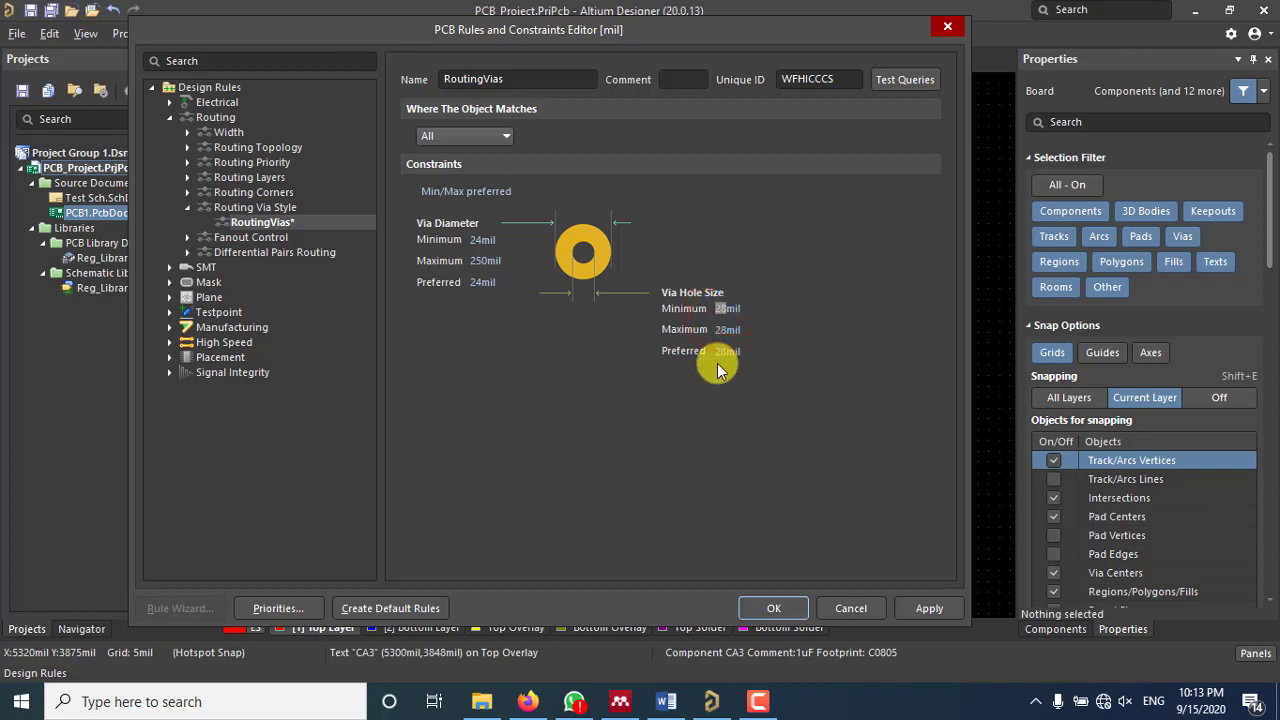
text(16)
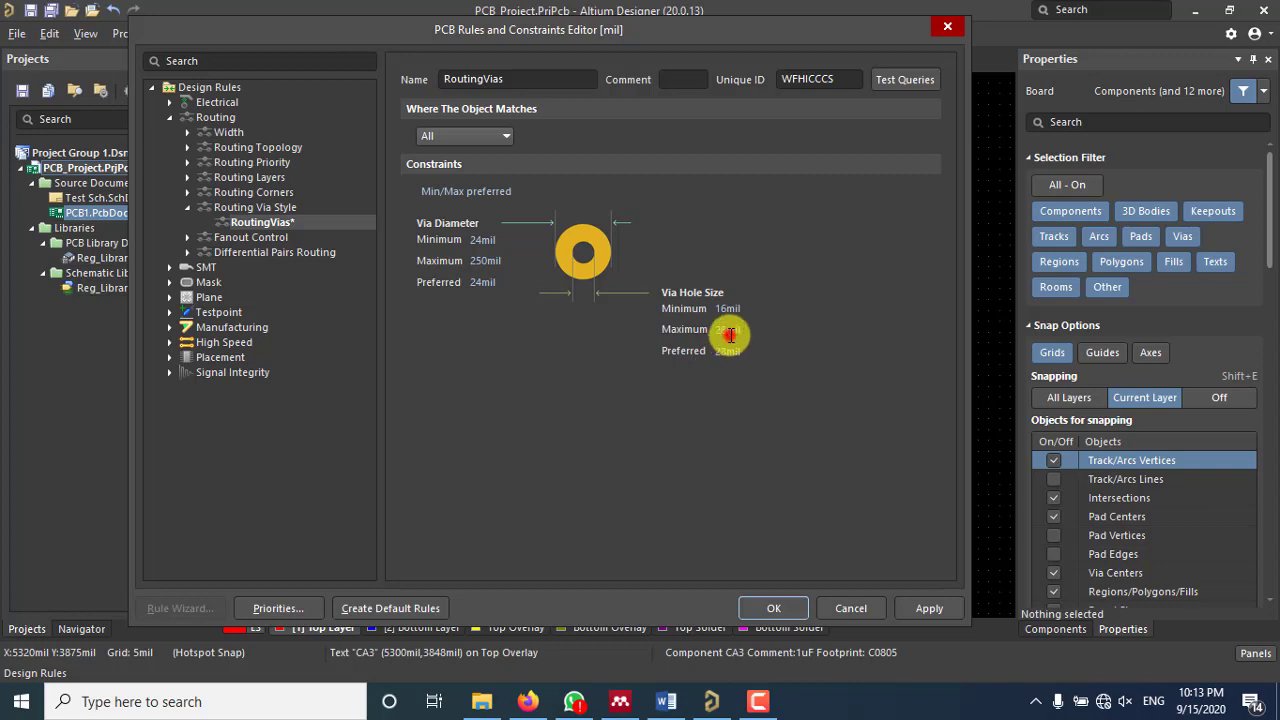
click(720, 330)
double_click(720, 330)
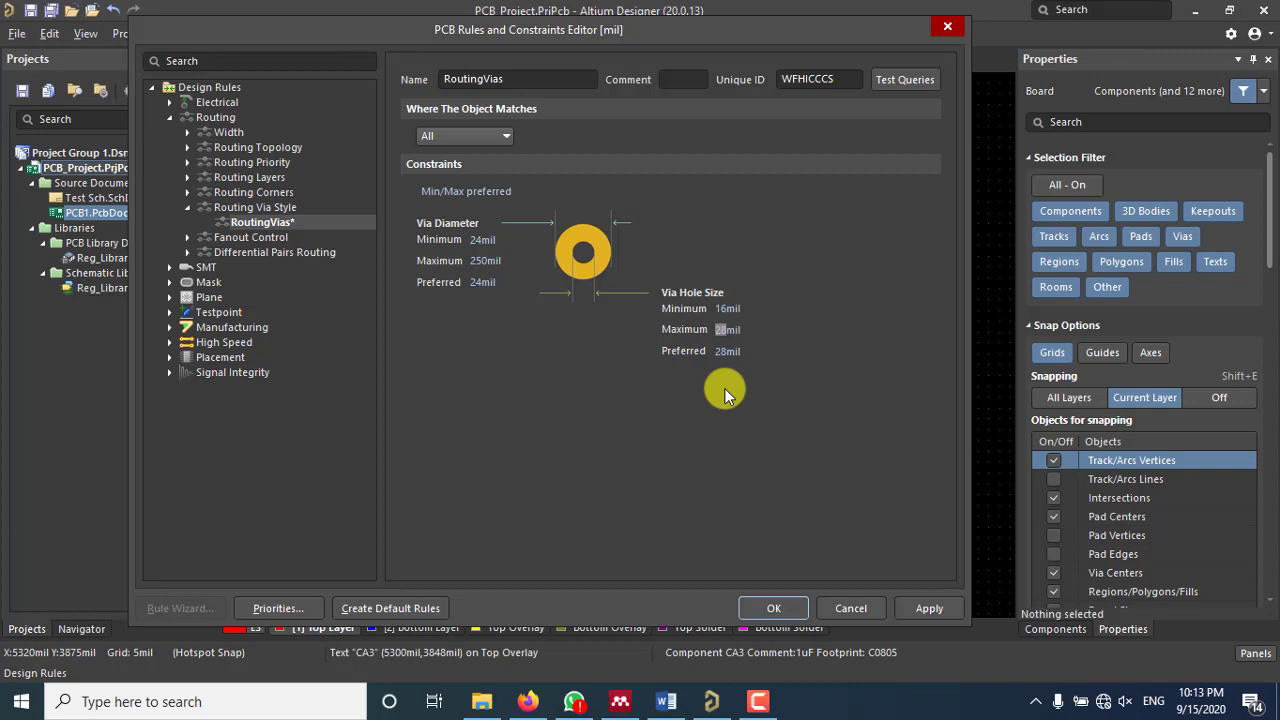
text(200)
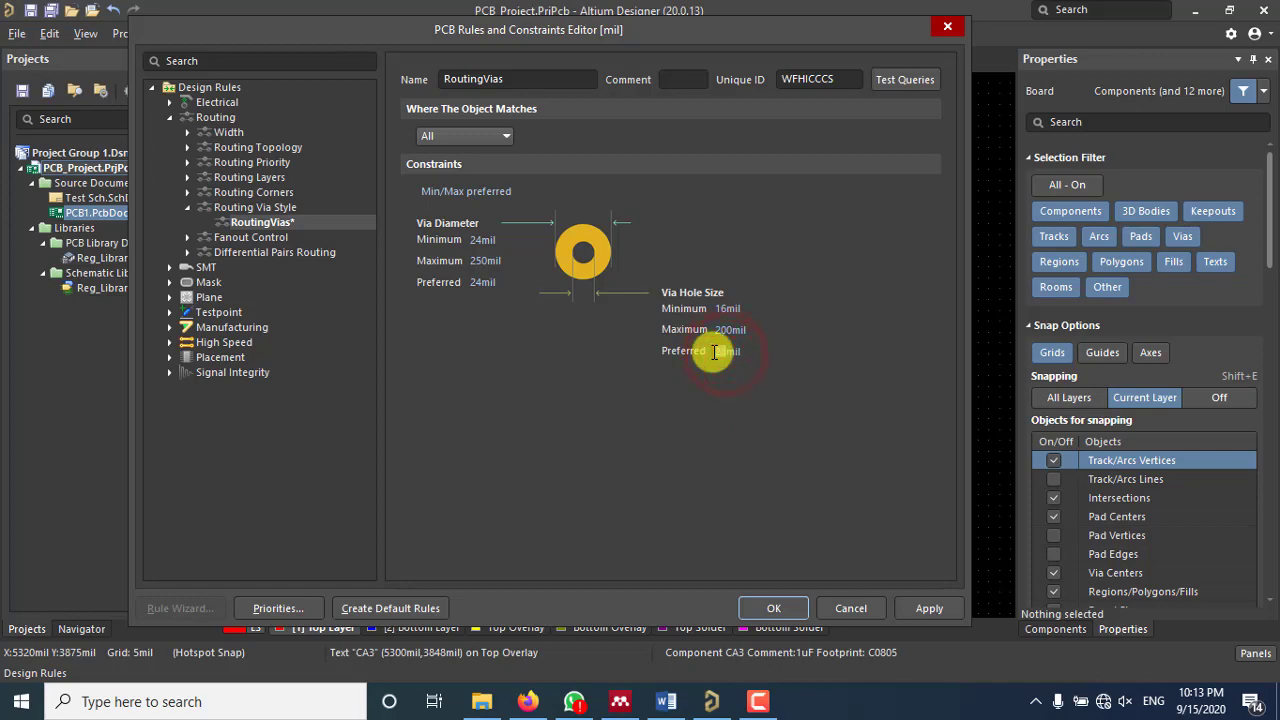
click(914, 610)
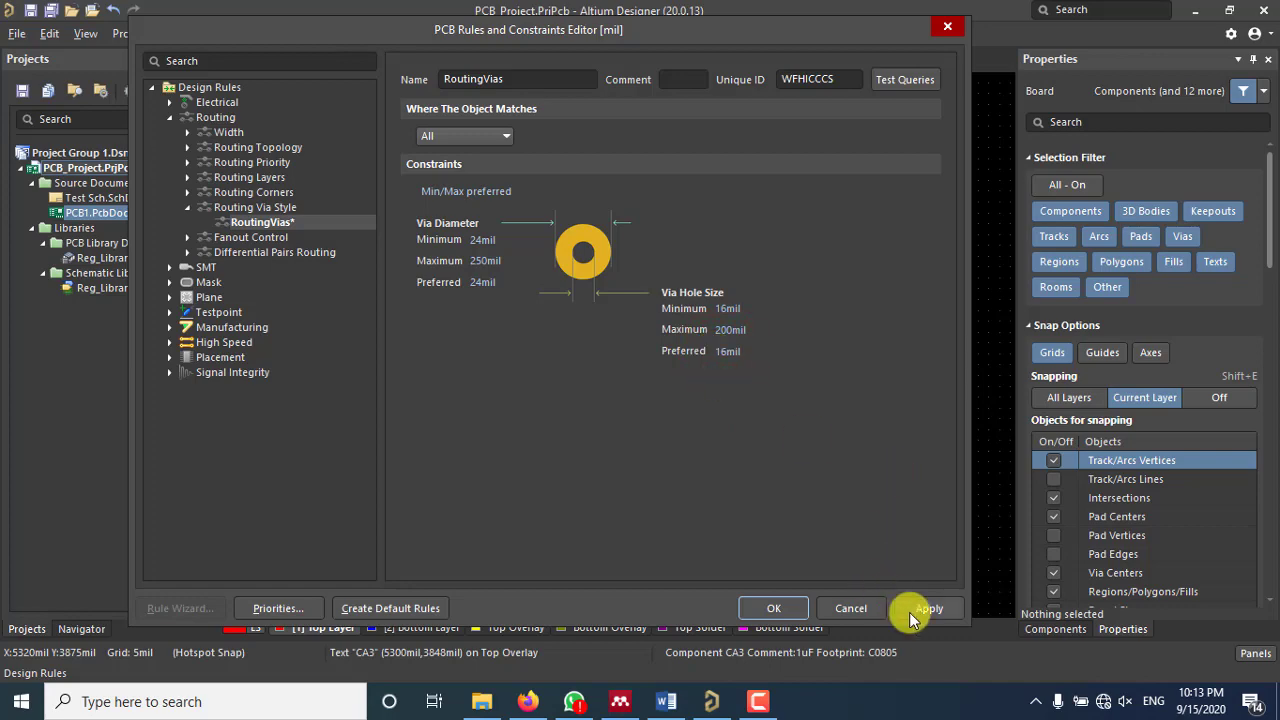
Step: Close the rules editor keeping the via changes and adjust the board view
click(786, 608)
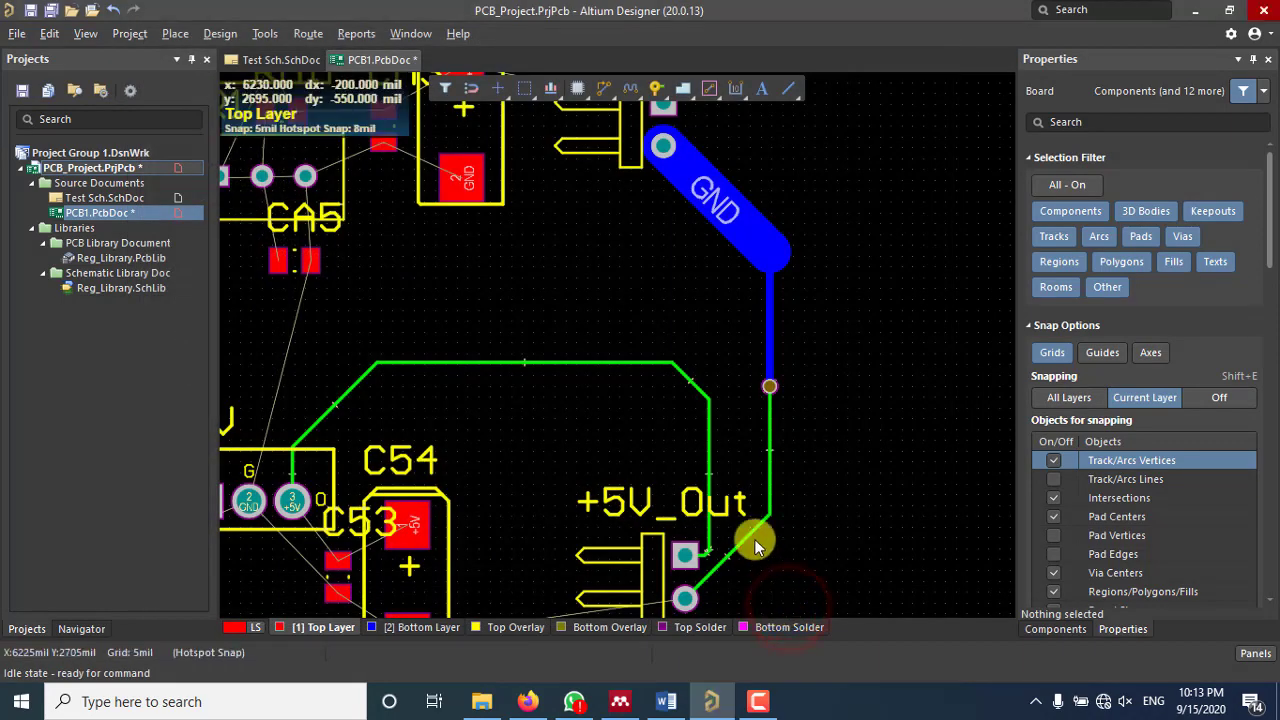
ctrl+scroll(784, 392, up, 8)
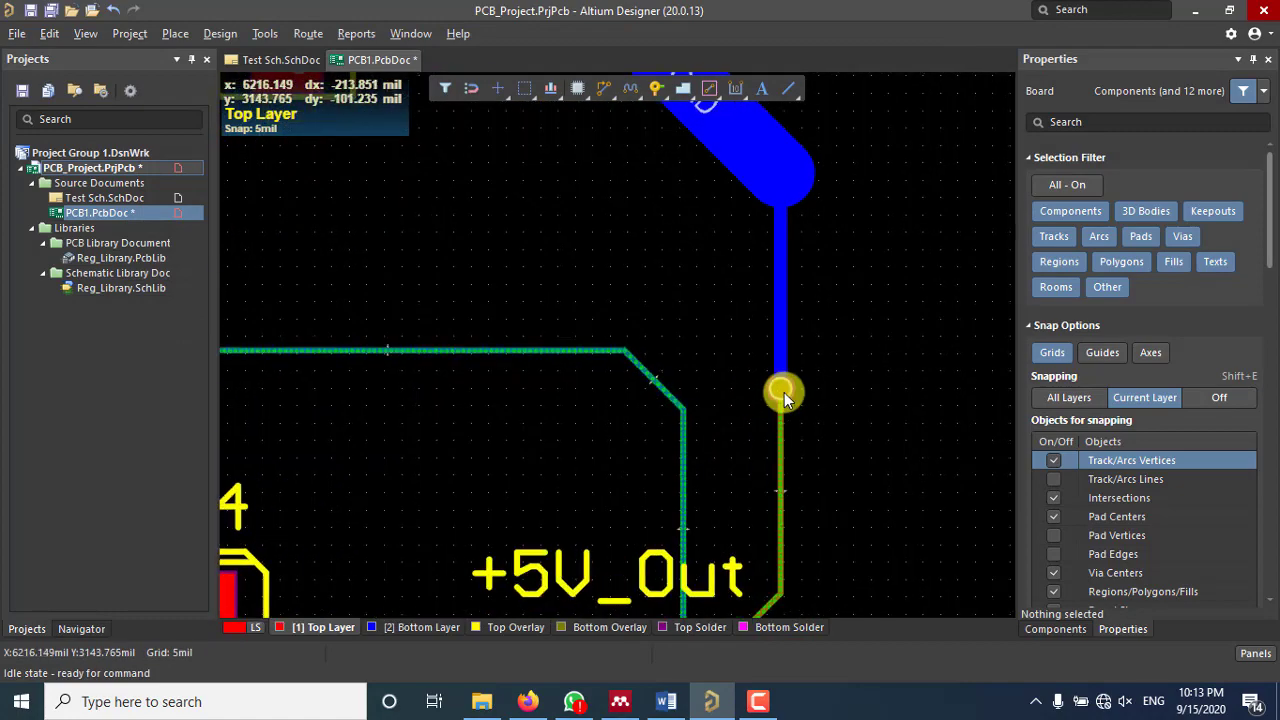
ctrl+scroll(787, 391, down, 6)
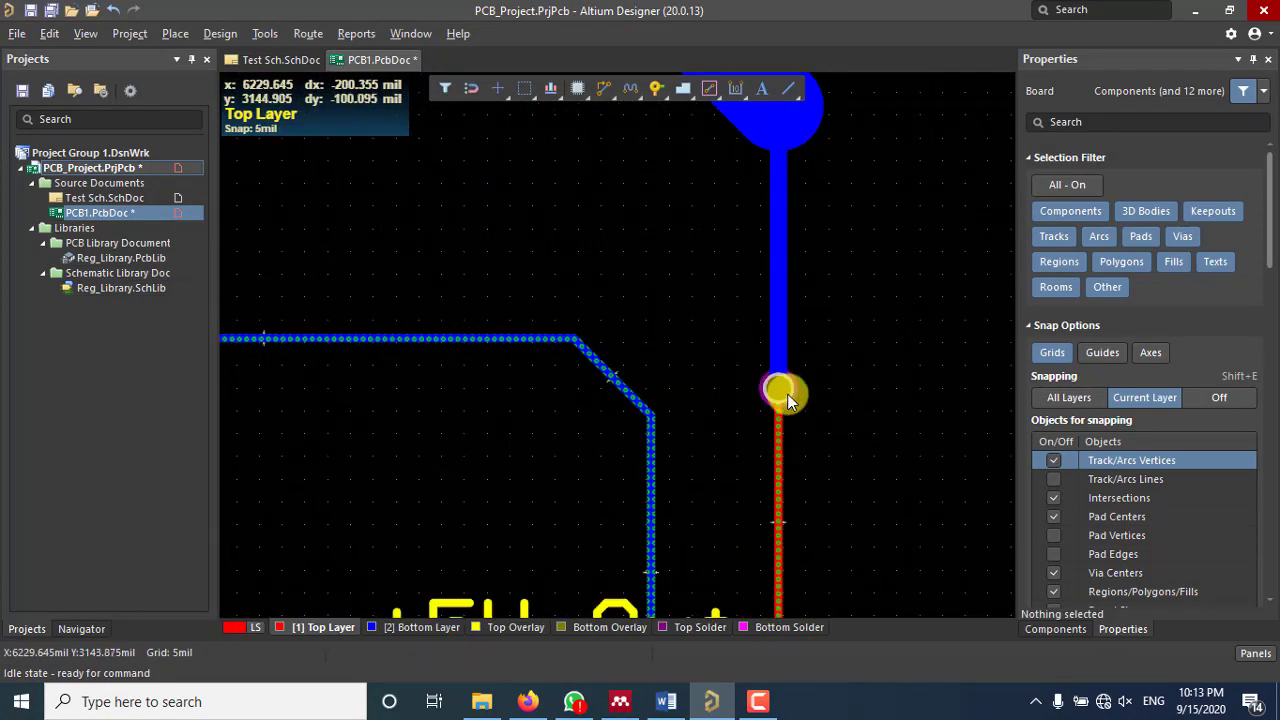
ctrl+scroll(818, 376, down, 2)
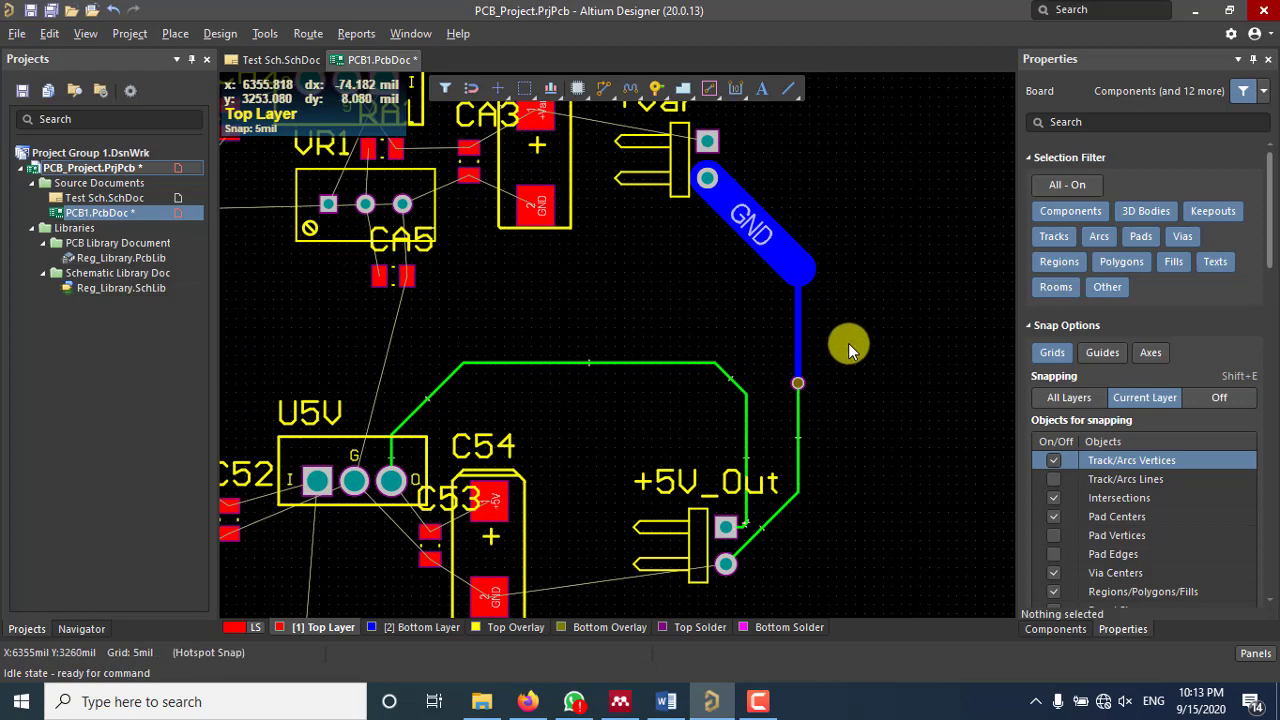
Step: Route a 50mil Top Layer track from the +Var connector pad to CA4's pad
click(601, 90)
click(707, 143)
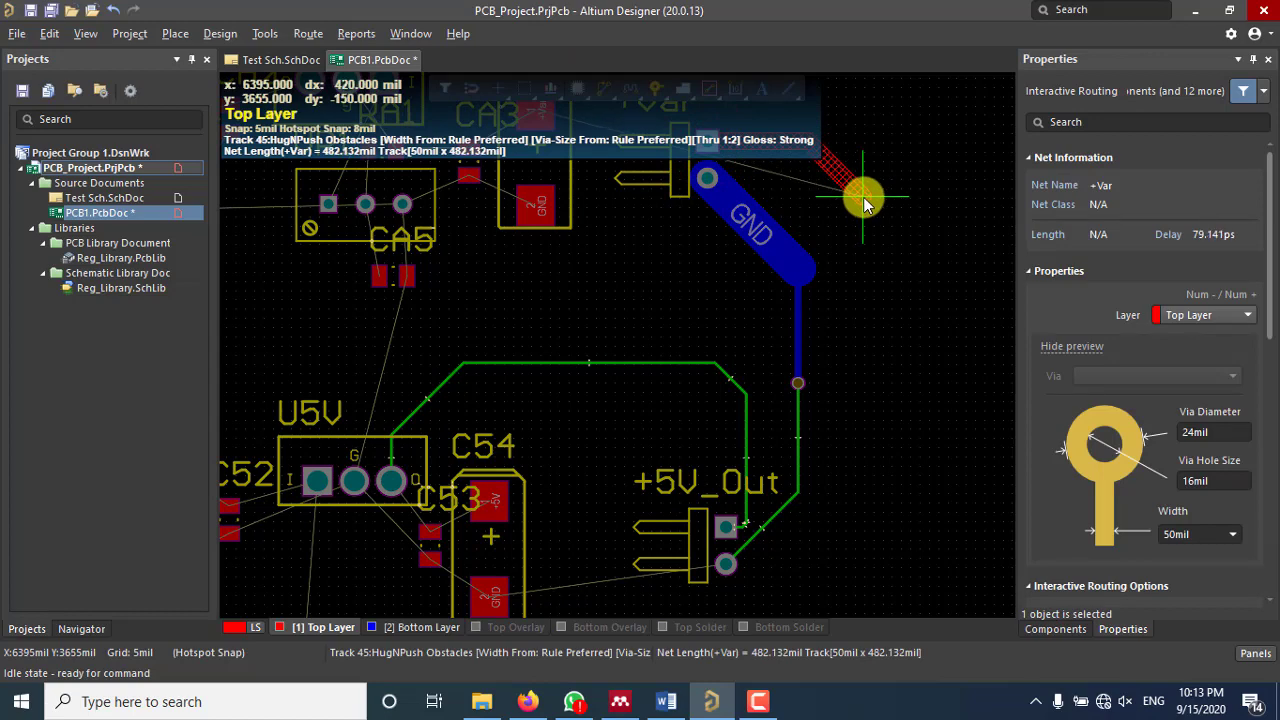
scroll(875, 230, up, 3)
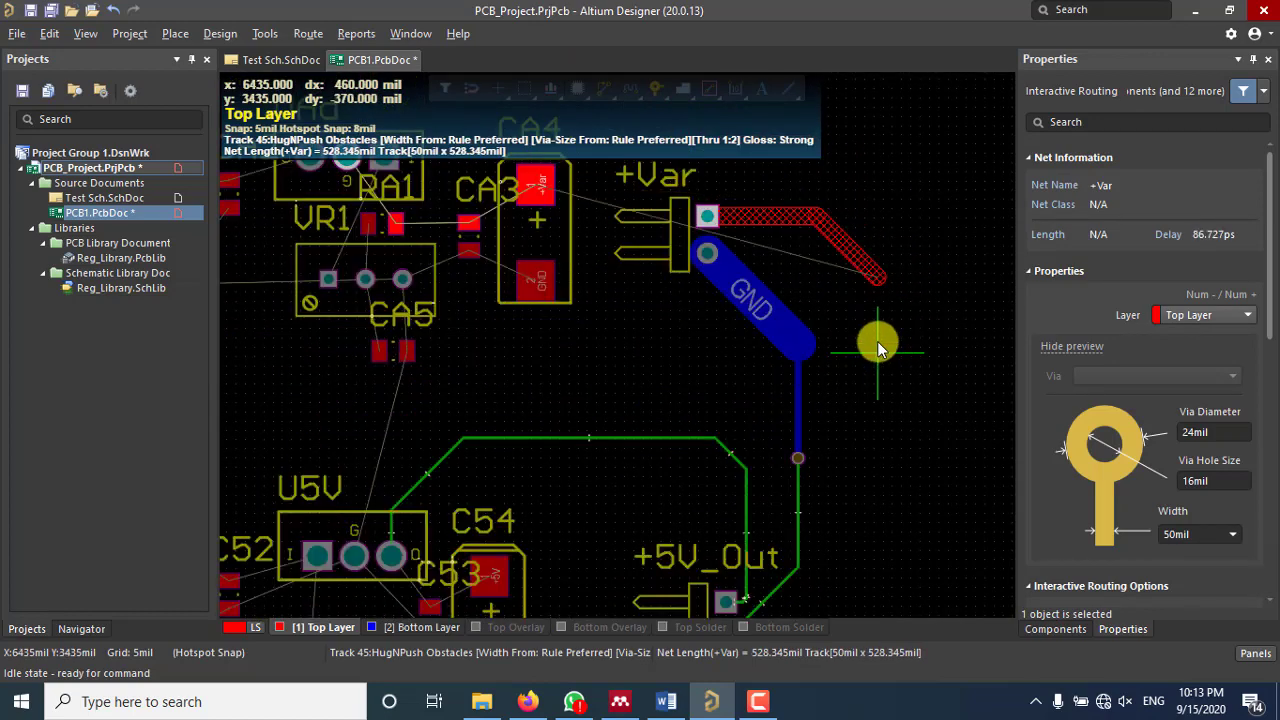
click(877, 265)
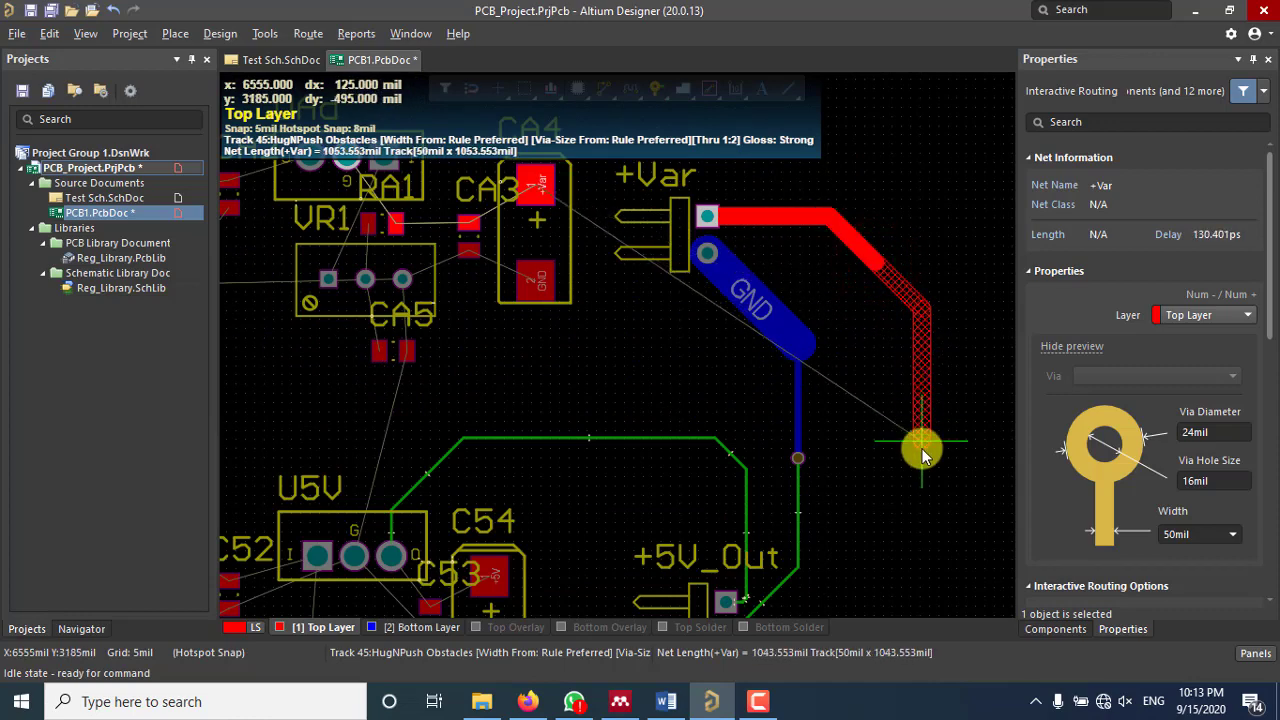
scroll(923, 448, down, 3)
scroll(922, 420, up, 6)
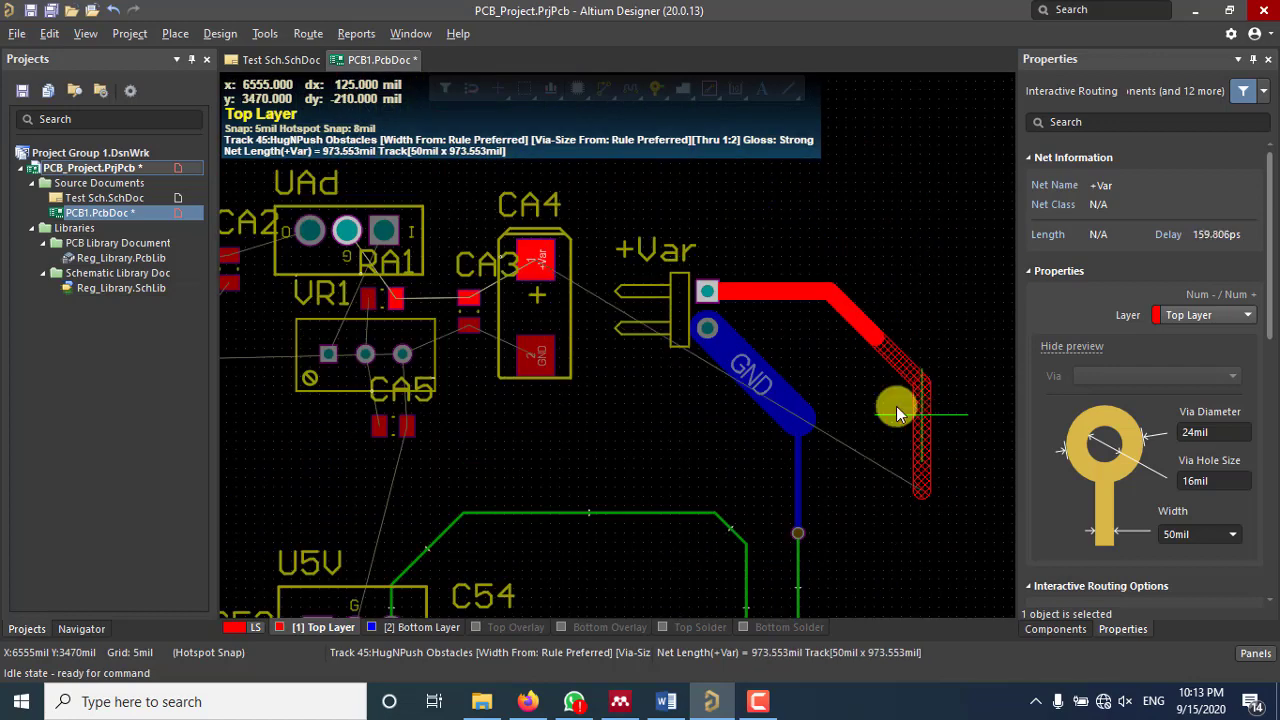
scroll(896, 410, up, 2)
scroll(900, 480, down, 1)
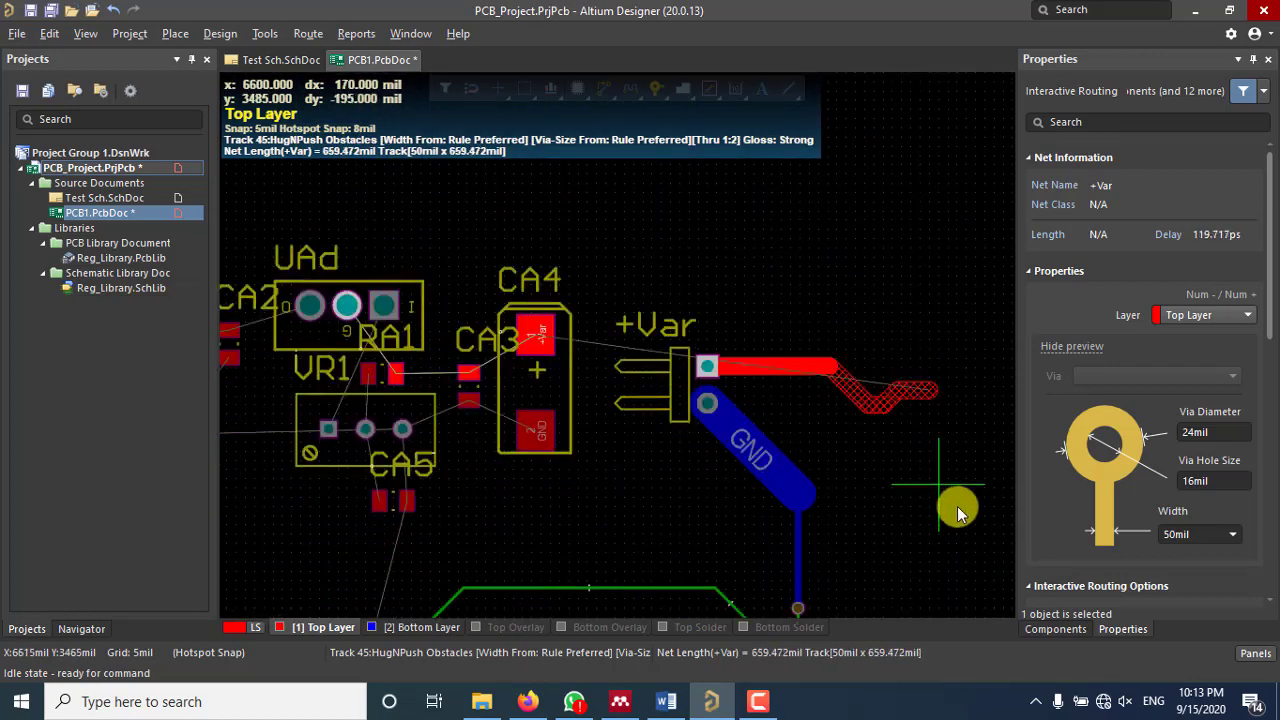
click(533, 334)
key(Escape)
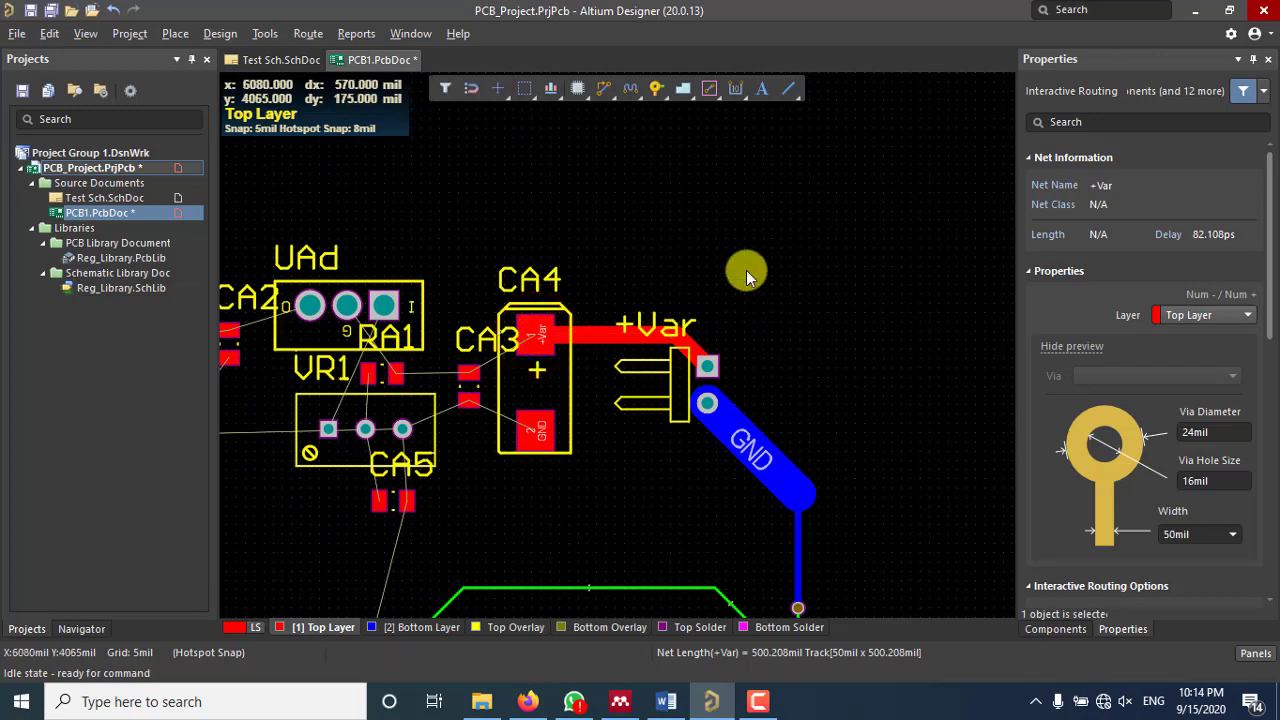
Step: Verify the new +Var track's 50mil width in Properties
click(604, 334)
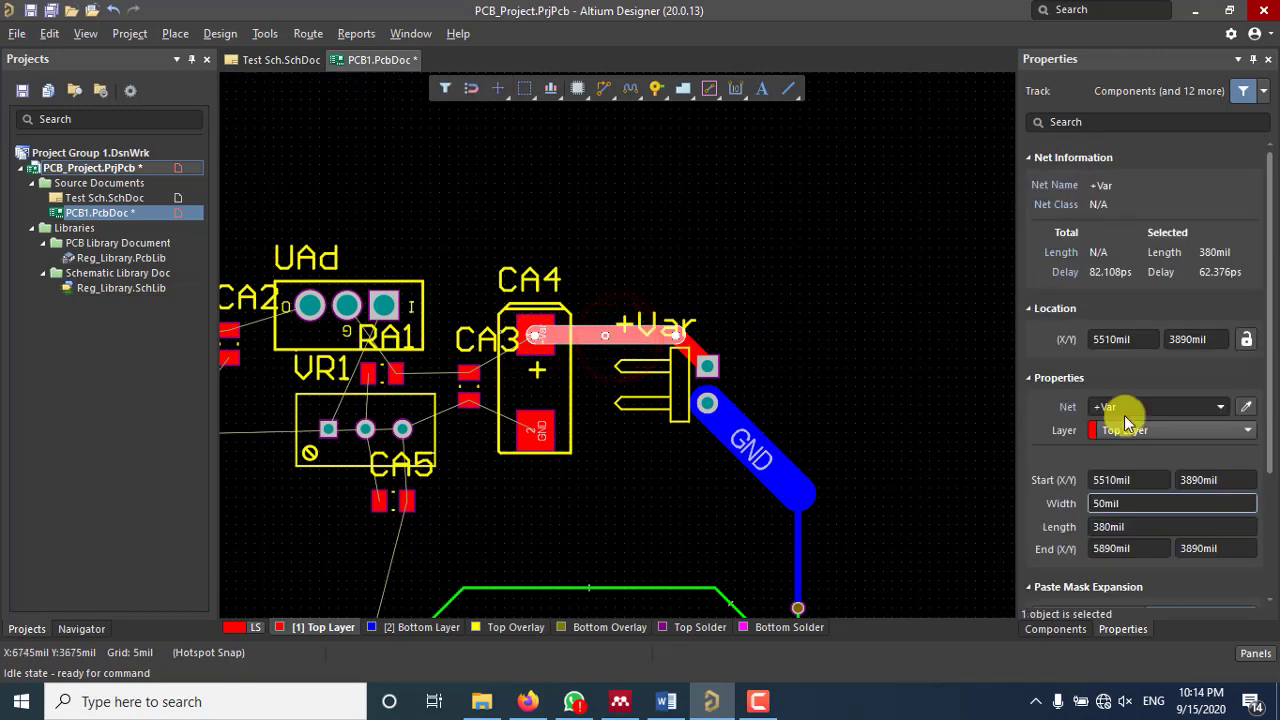
scroll(1150, 400, down, 1)
click(1137, 456)
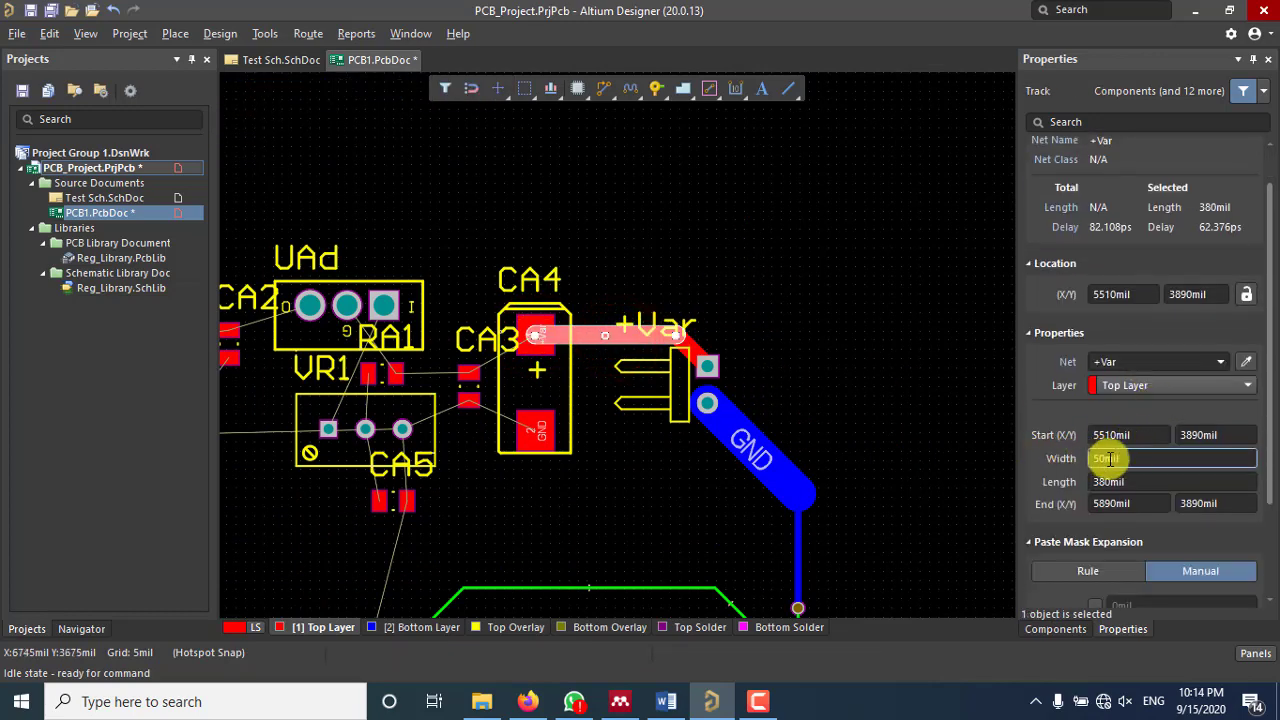
click(806, 345)
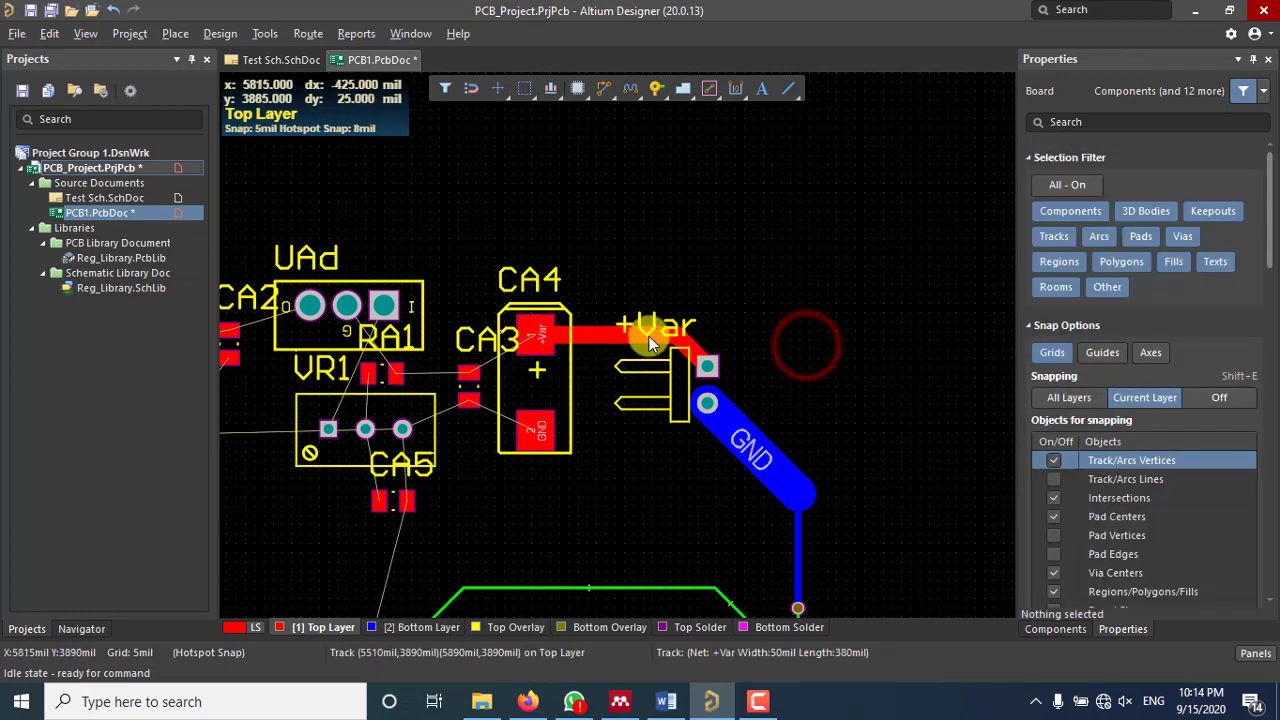
Step: Route a short track upward from CA4's pad, switching to Bottom Layer to drop a via
click(605, 88)
click(537, 338)
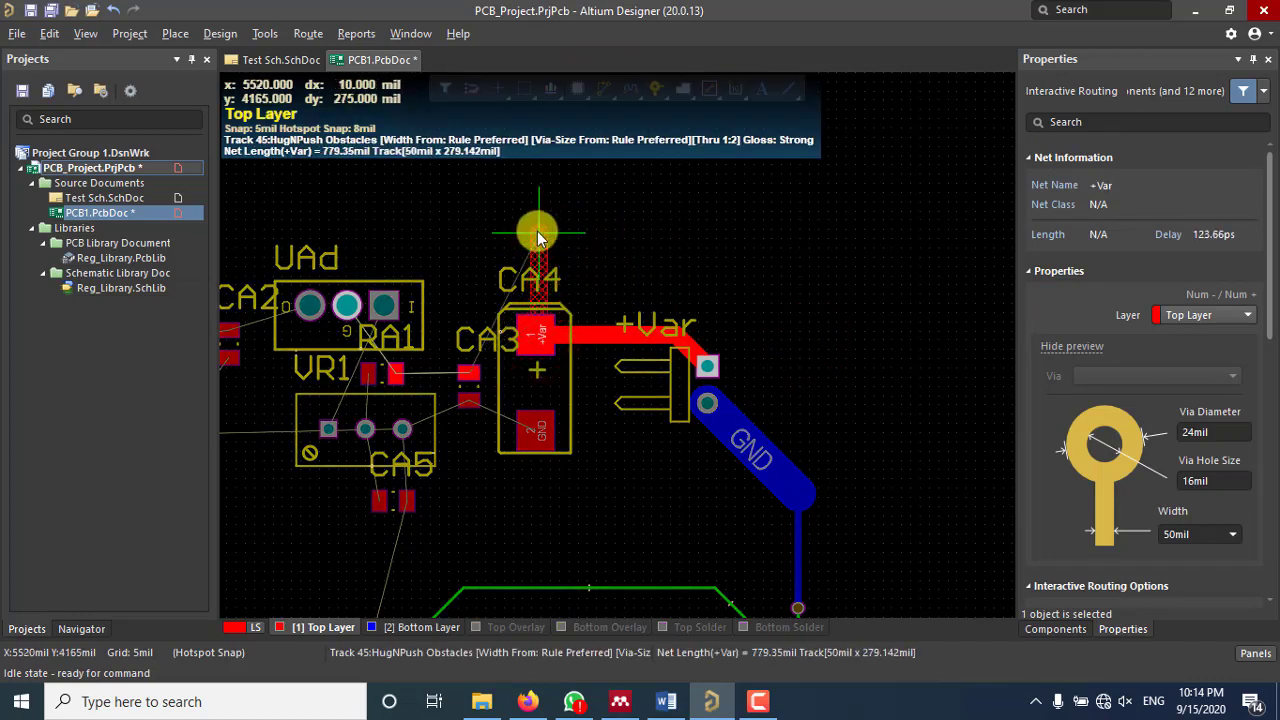
key(KP_Multiply)
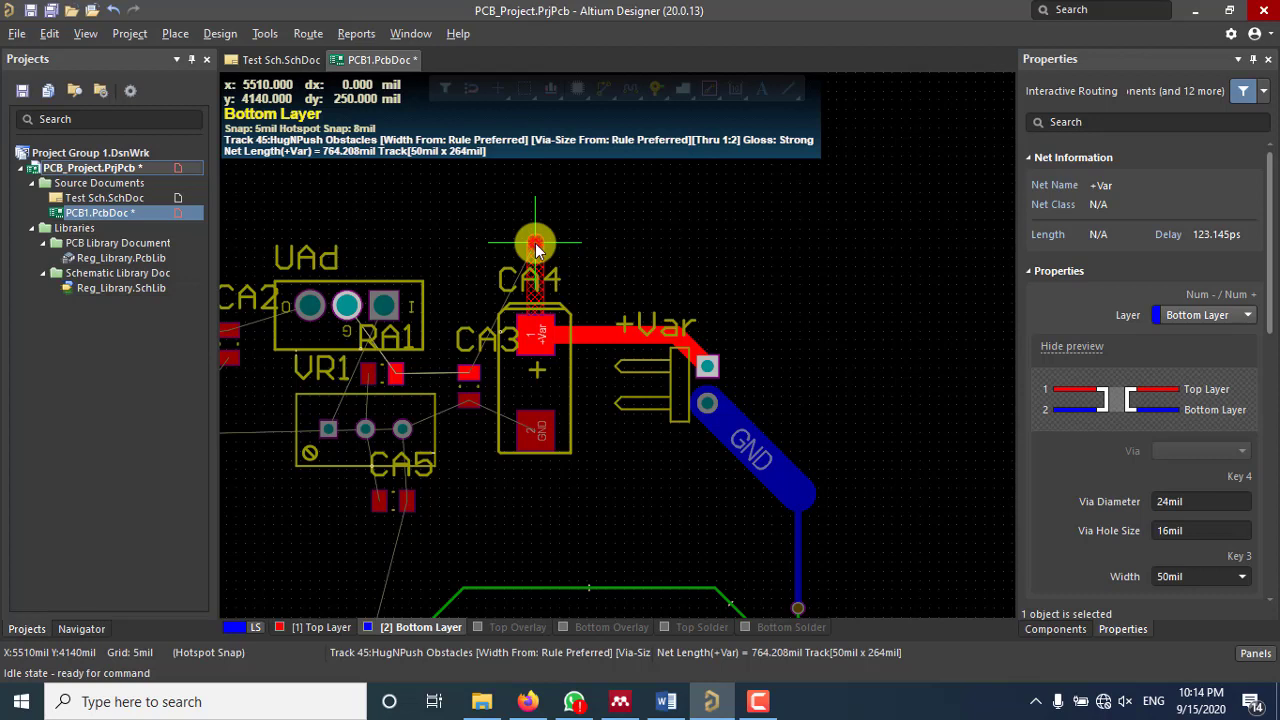
click(535, 243)
right_click(655, 262)
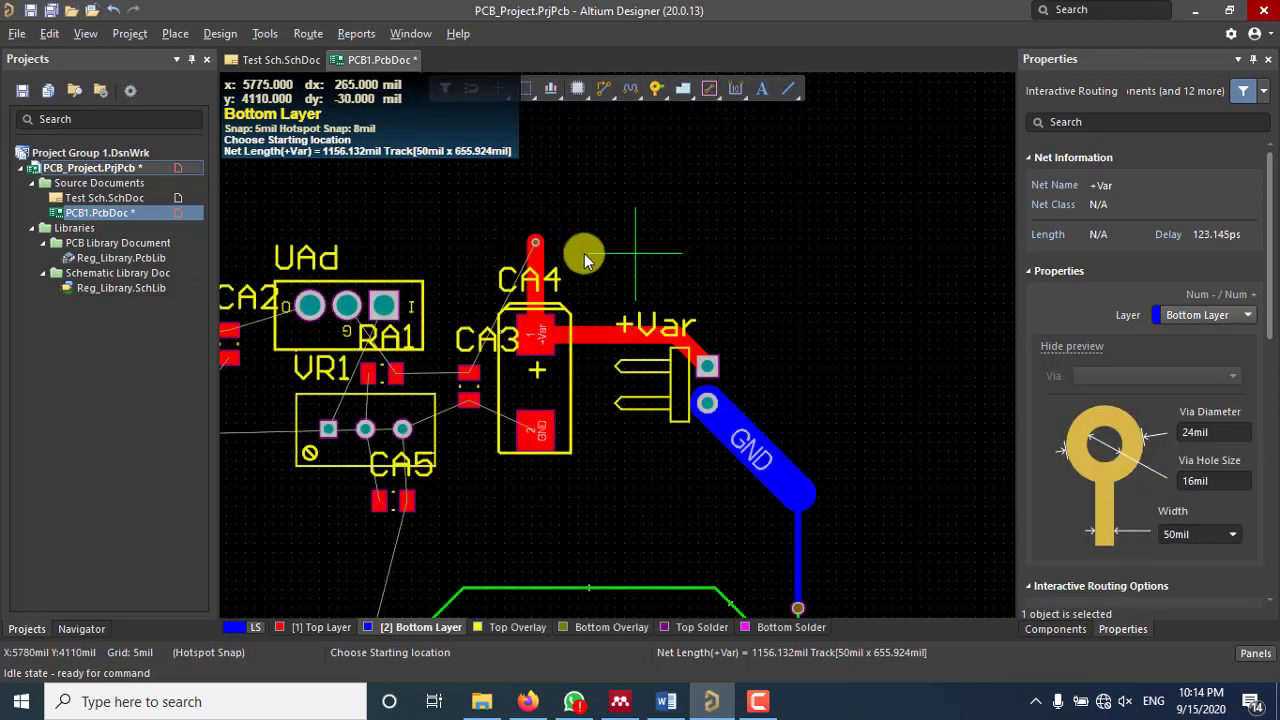
right_click(657, 249)
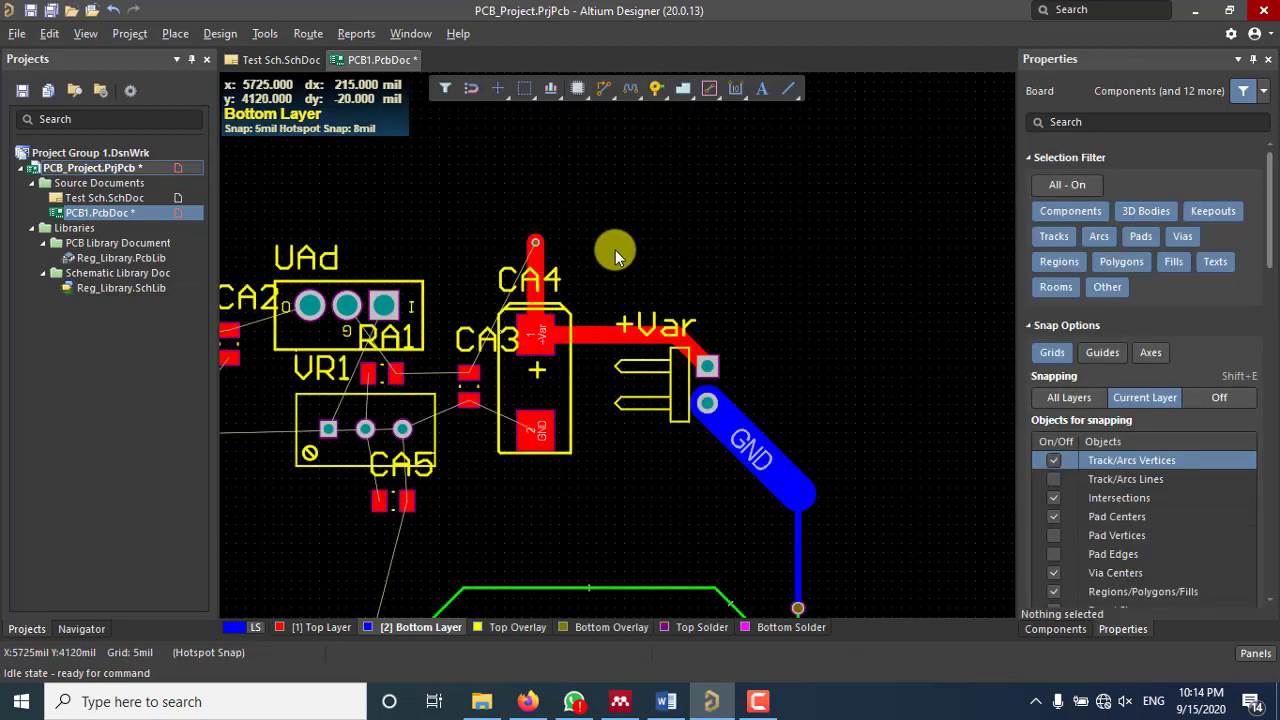
Step: Confirm the new via has 24mil diameter and 16mil hole size
ctrl+scroll(537, 243, up, 6)
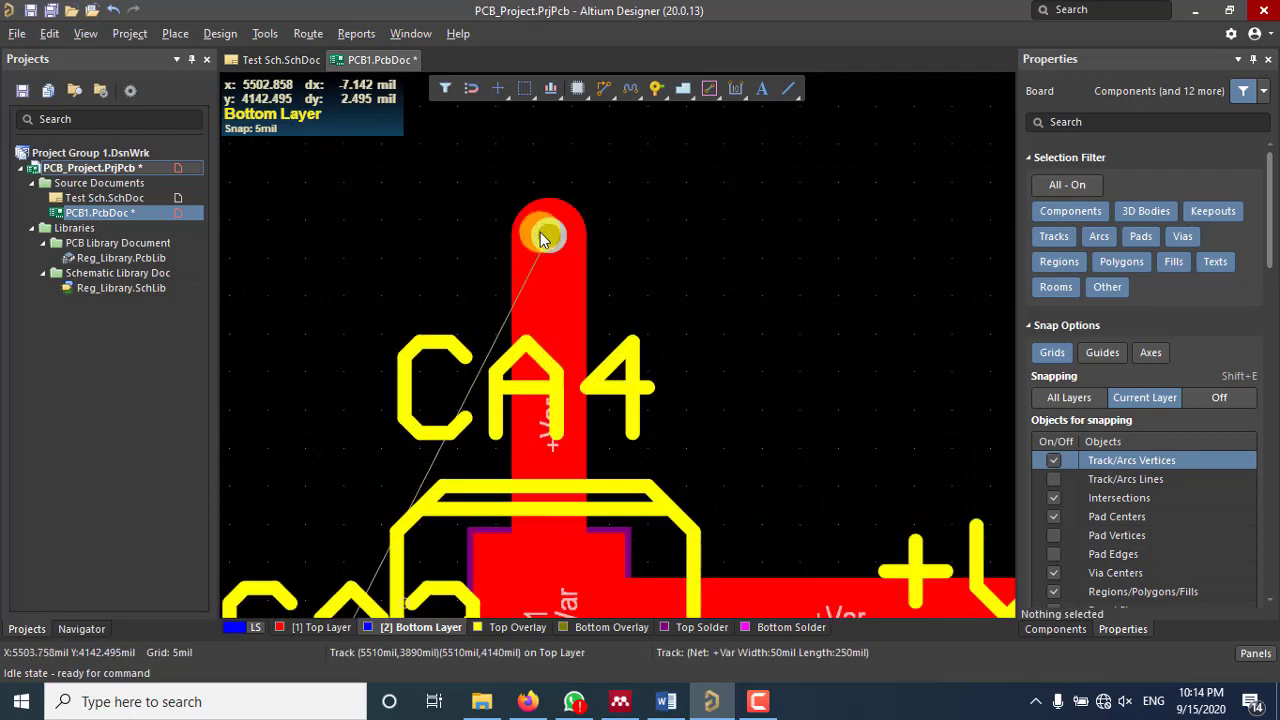
ctrl+scroll(541, 238, up, 2)
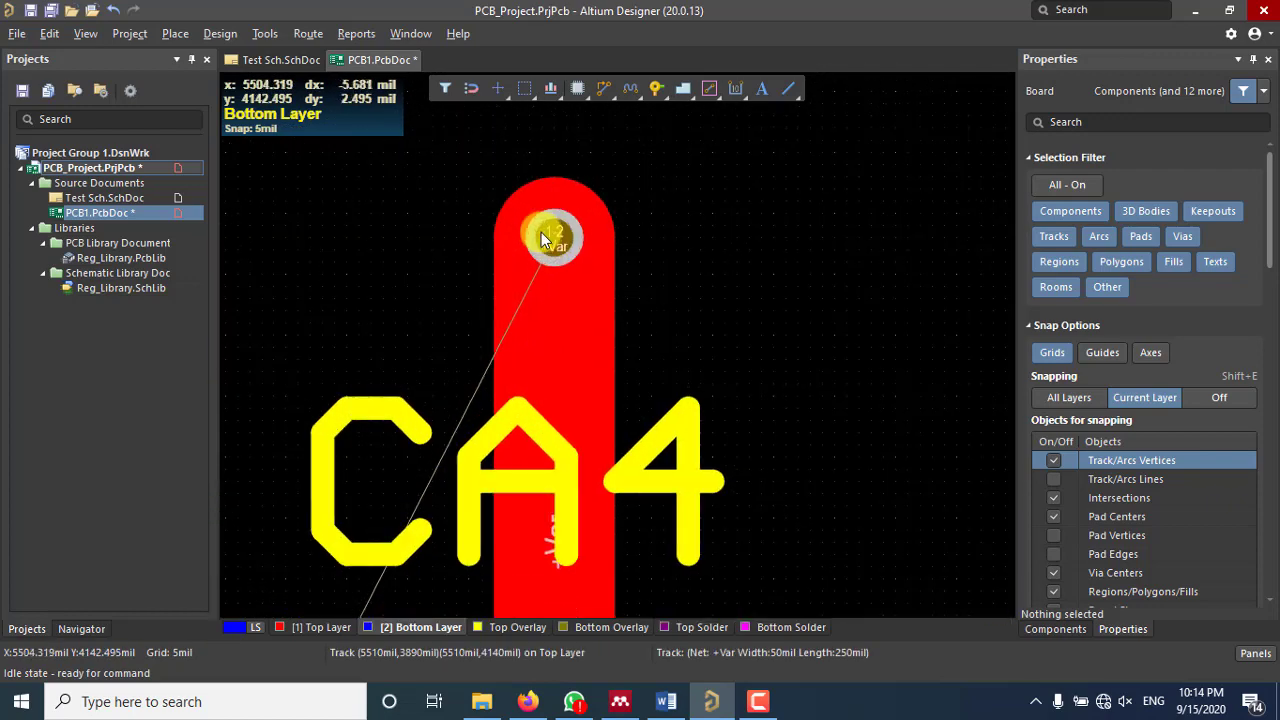
click(599, 263)
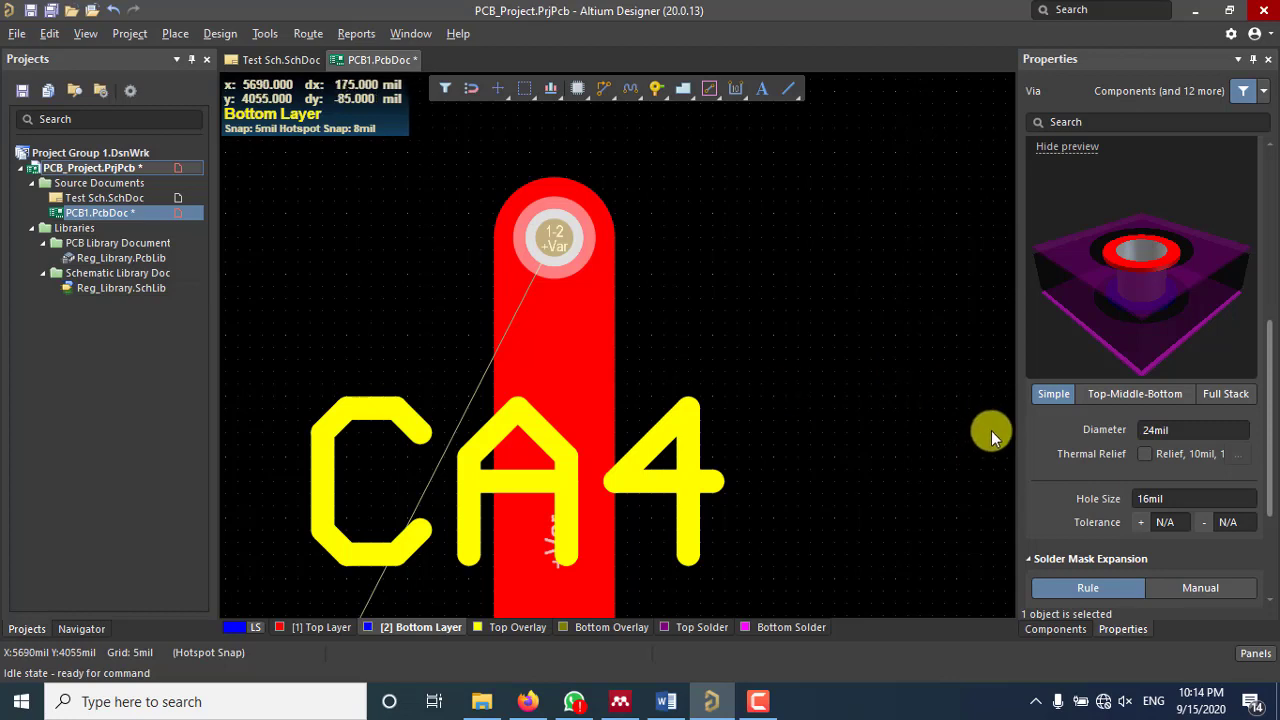
scroll(1168, 505, down, 1)
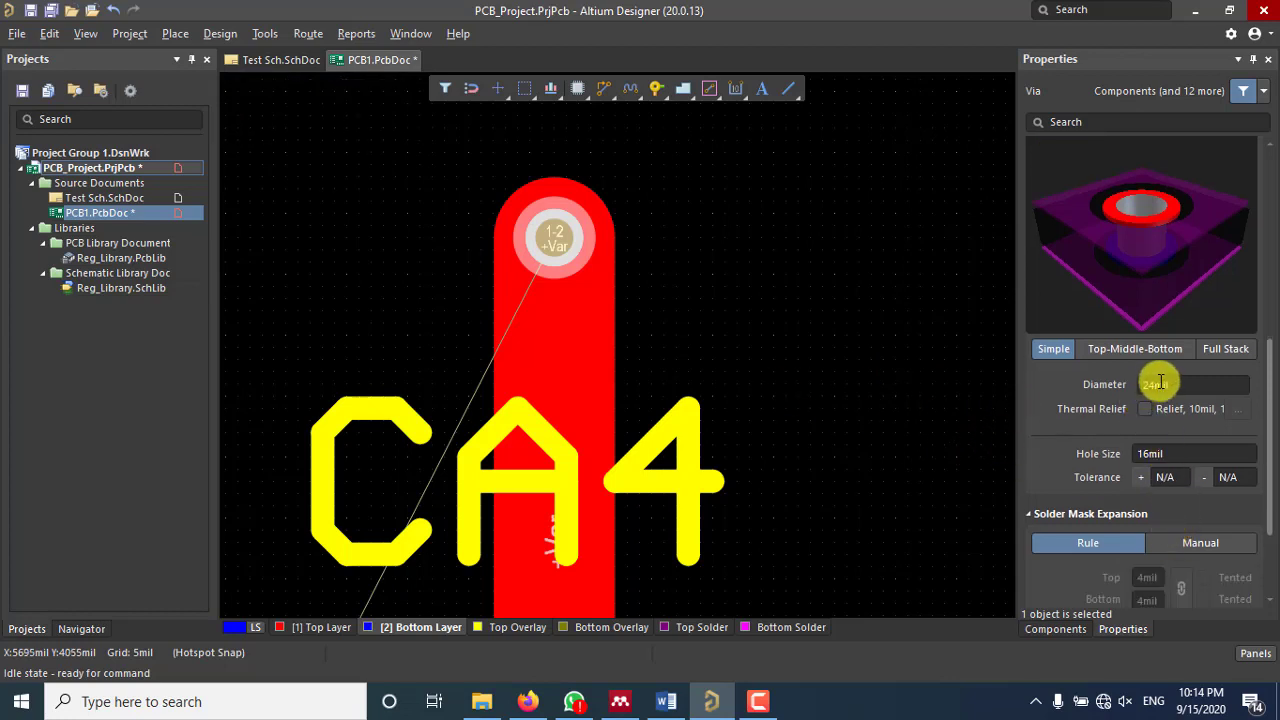
click(1160, 384)
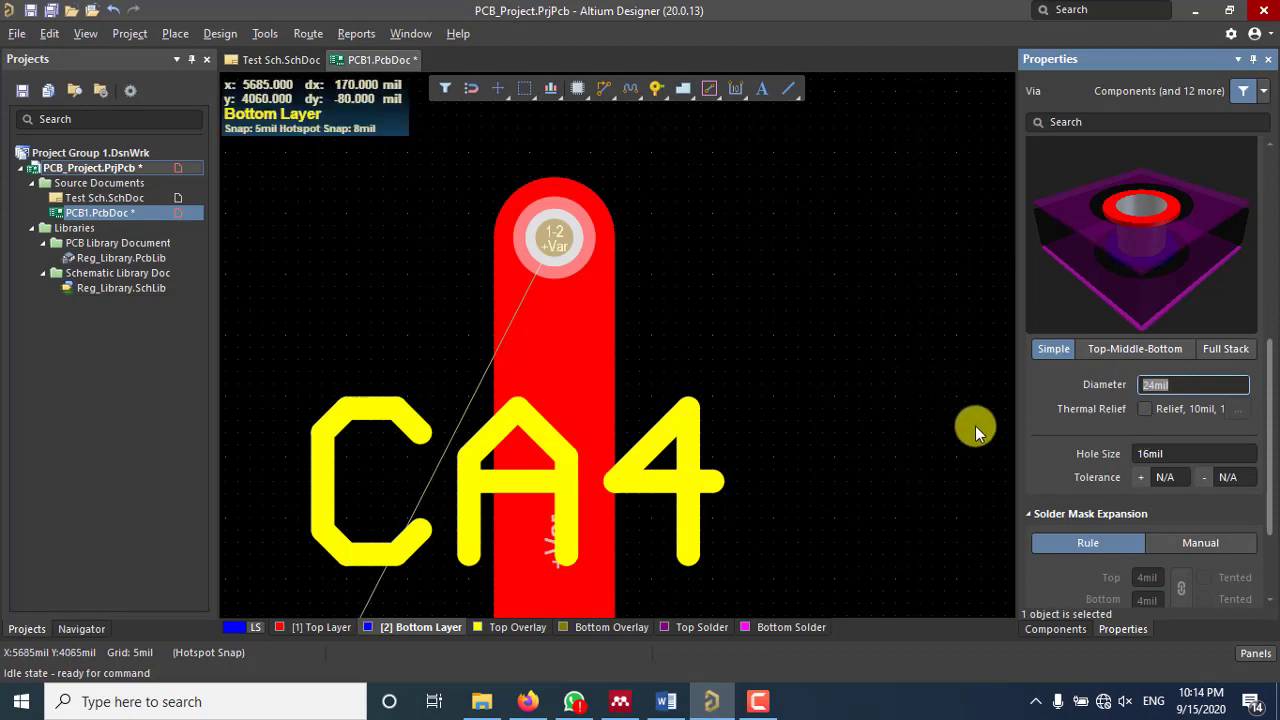
click(1175, 454)
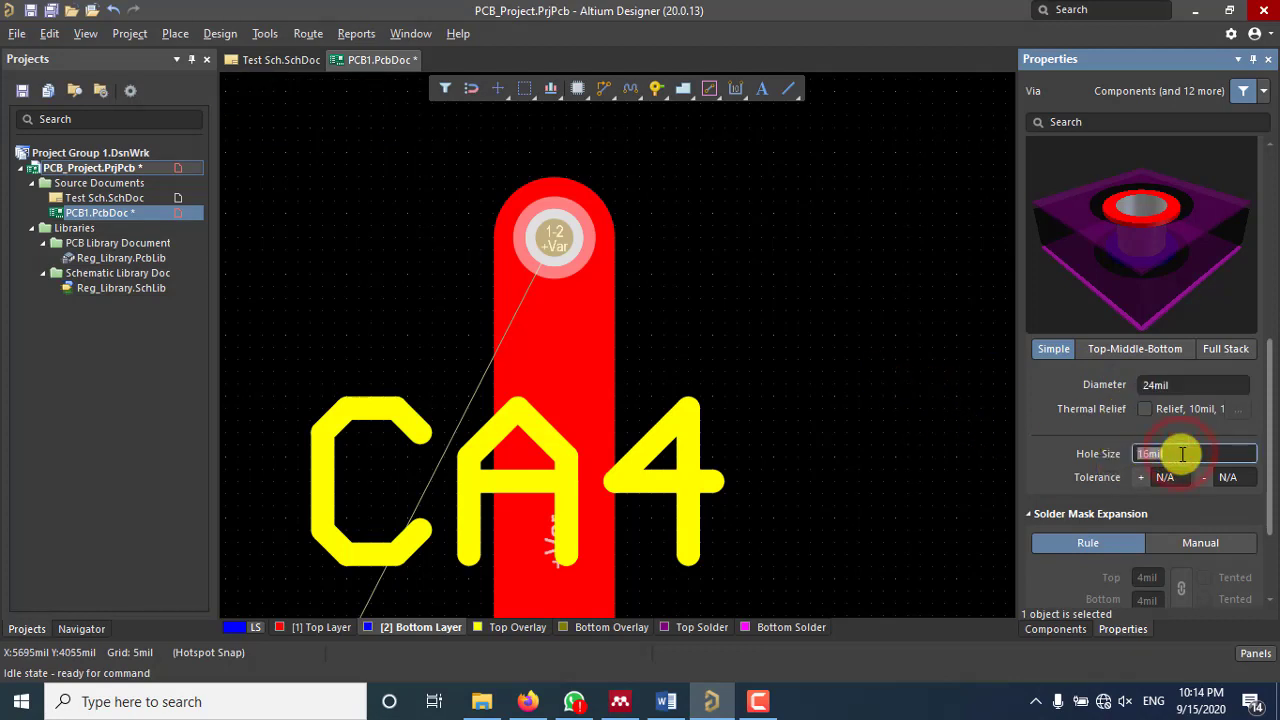
click(855, 416)
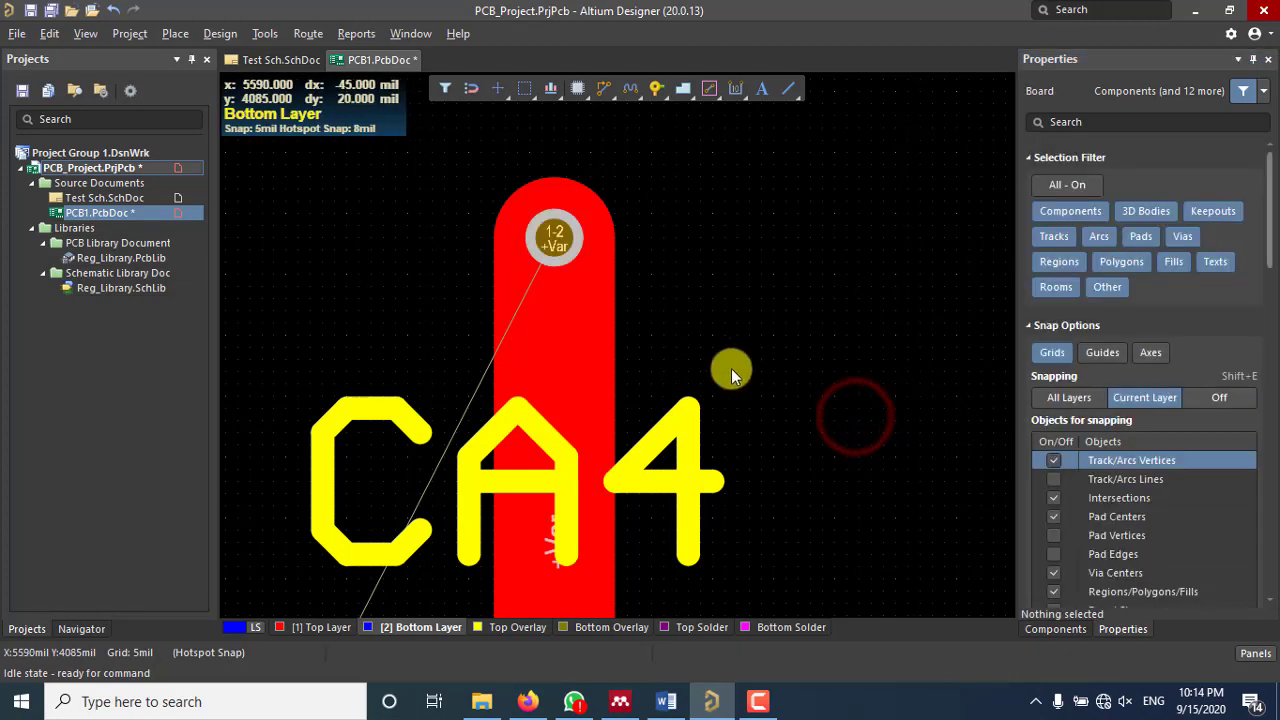
click(218, 33)
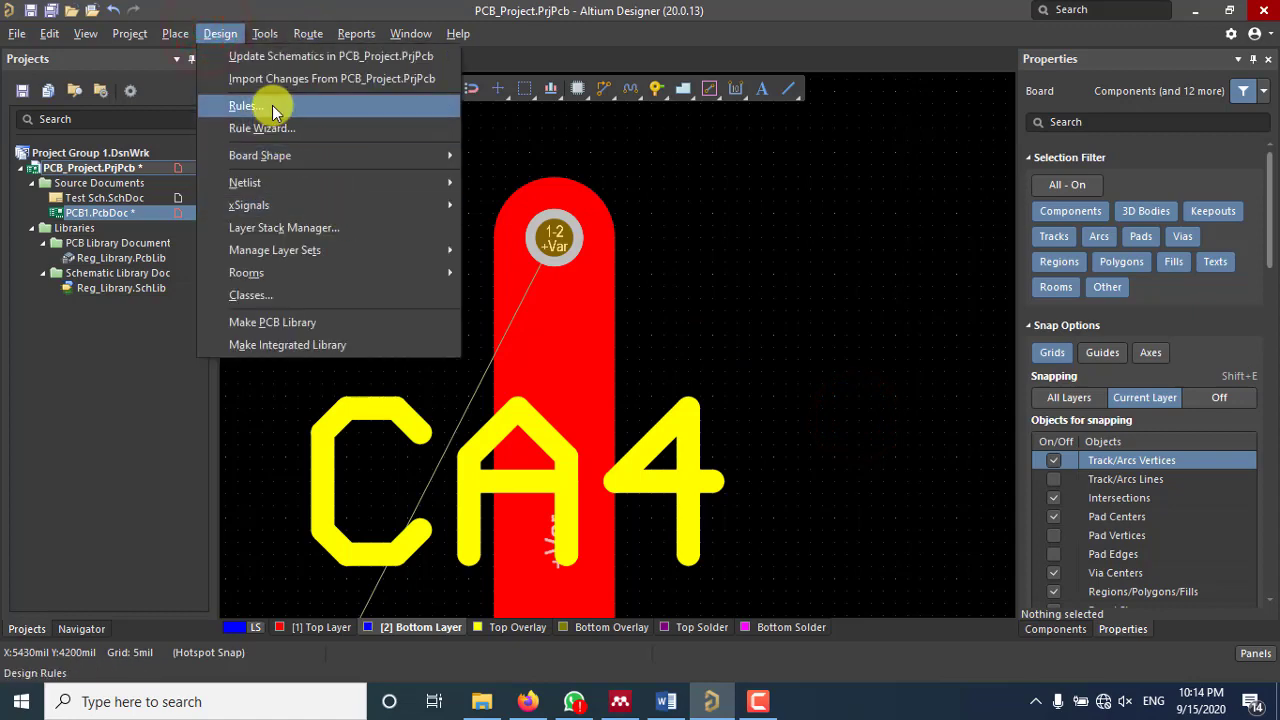
click(243, 106)
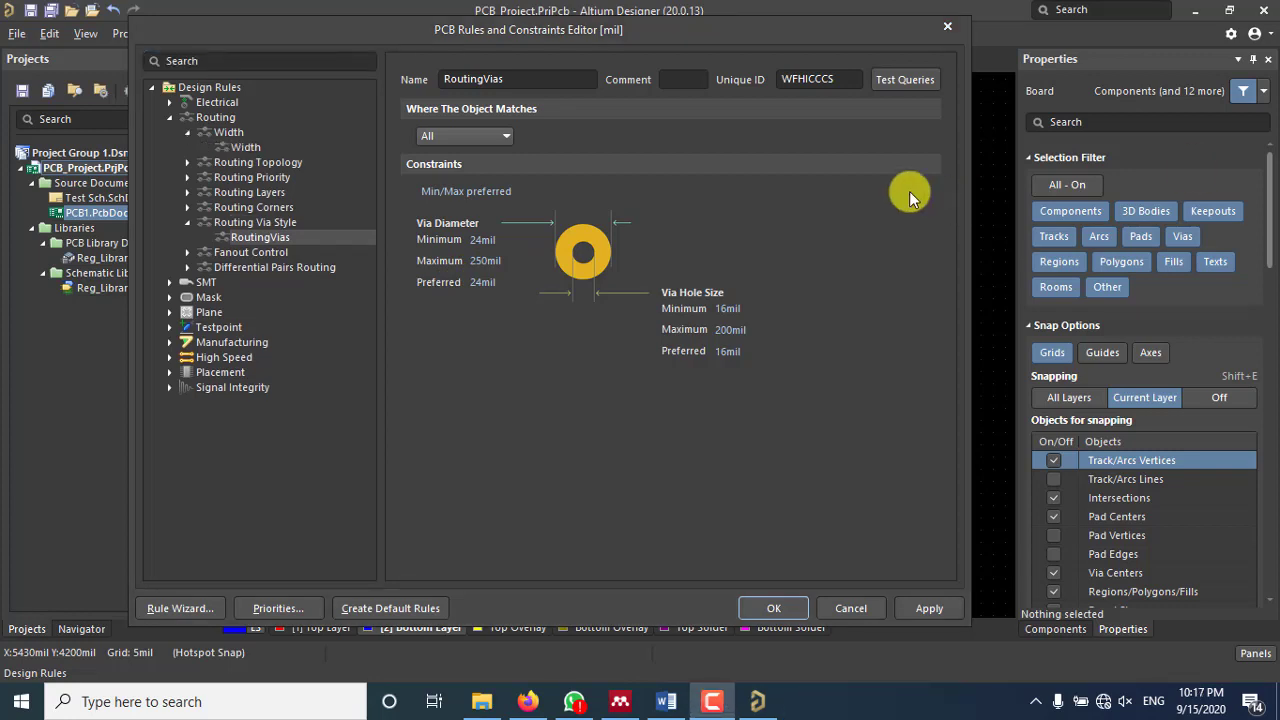
click(247, 146)
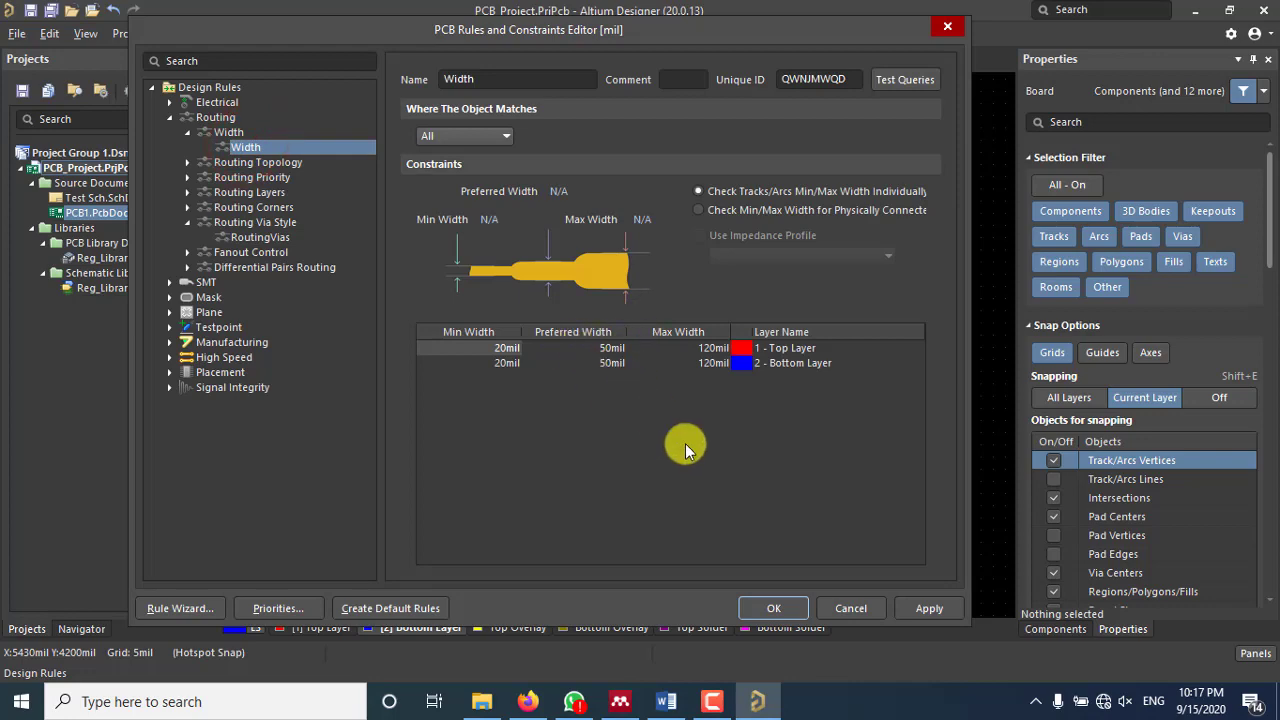
click(789, 612)
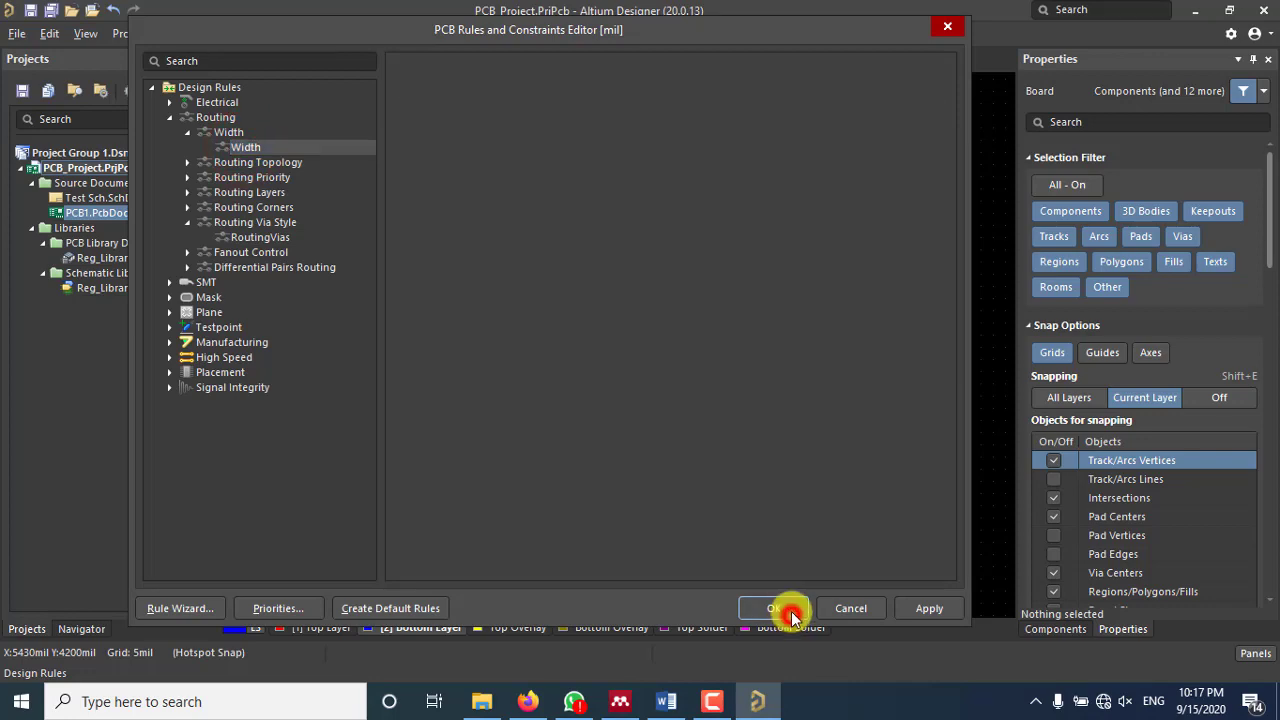
Step: Select the +Var track above CA4 and pan and zoom around the board
scroll(649, 389, down, 3)
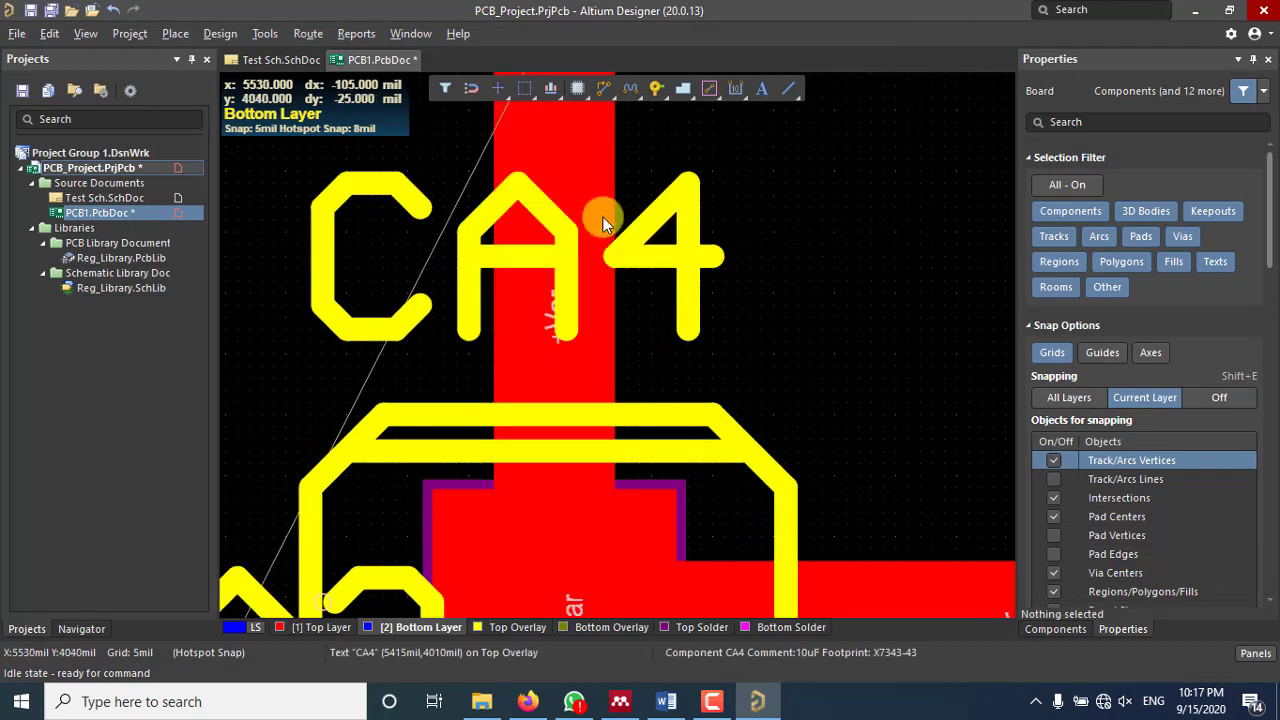
click(590, 206)
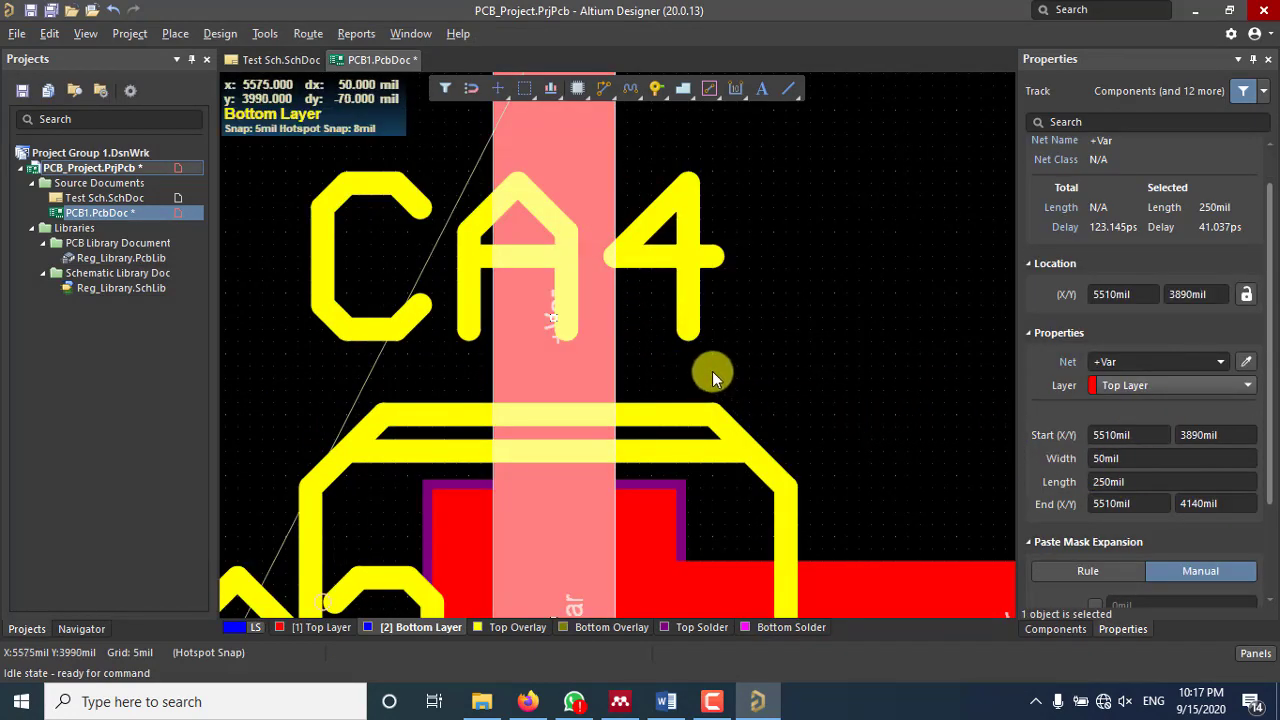
ctrl+scroll(712, 368, down, 4)
right_drag(712, 367, 634, 240)
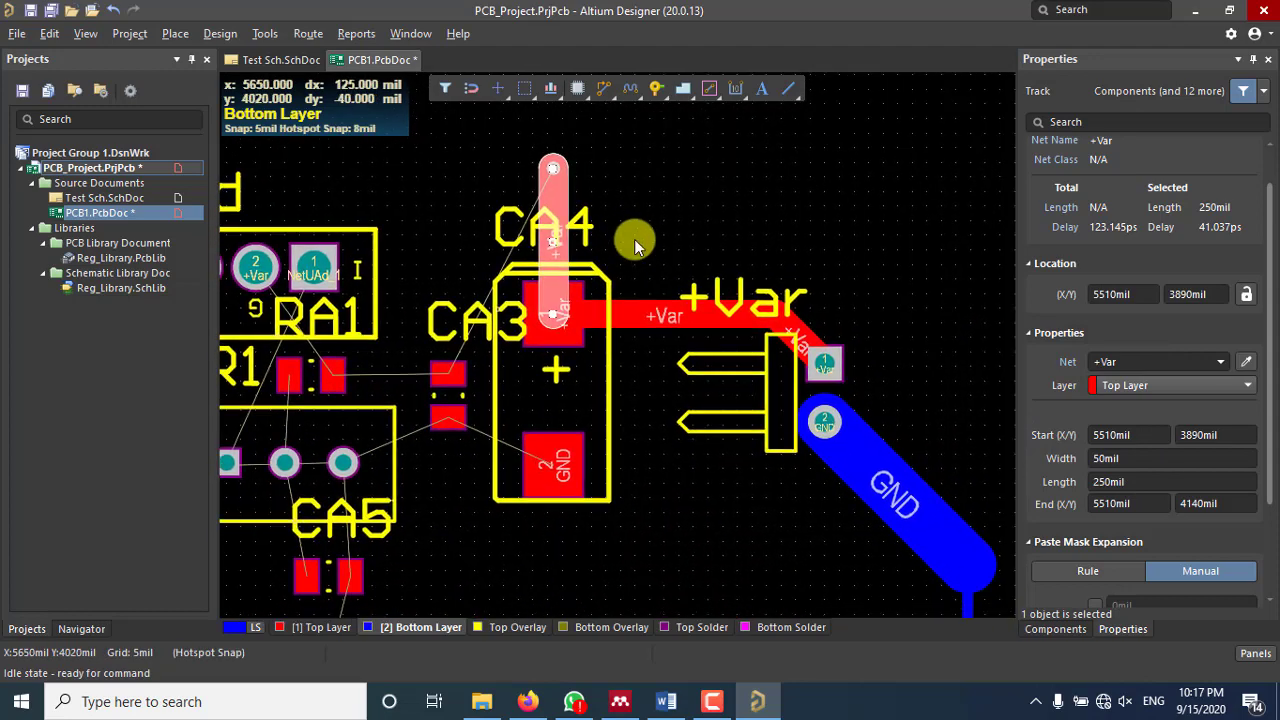
ctrl+scroll(626, 239, down, 4)
ctrl+scroll(625, 239, down, 2)
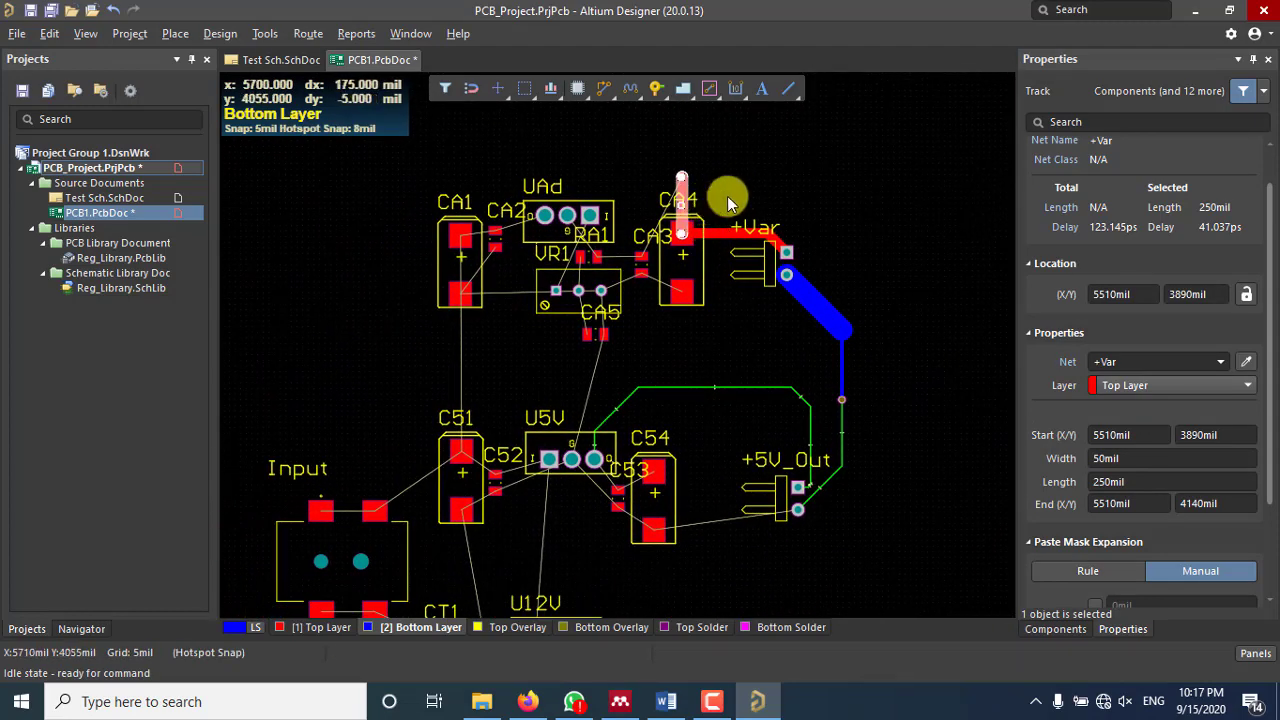
scroll(727, 196, down, 1)
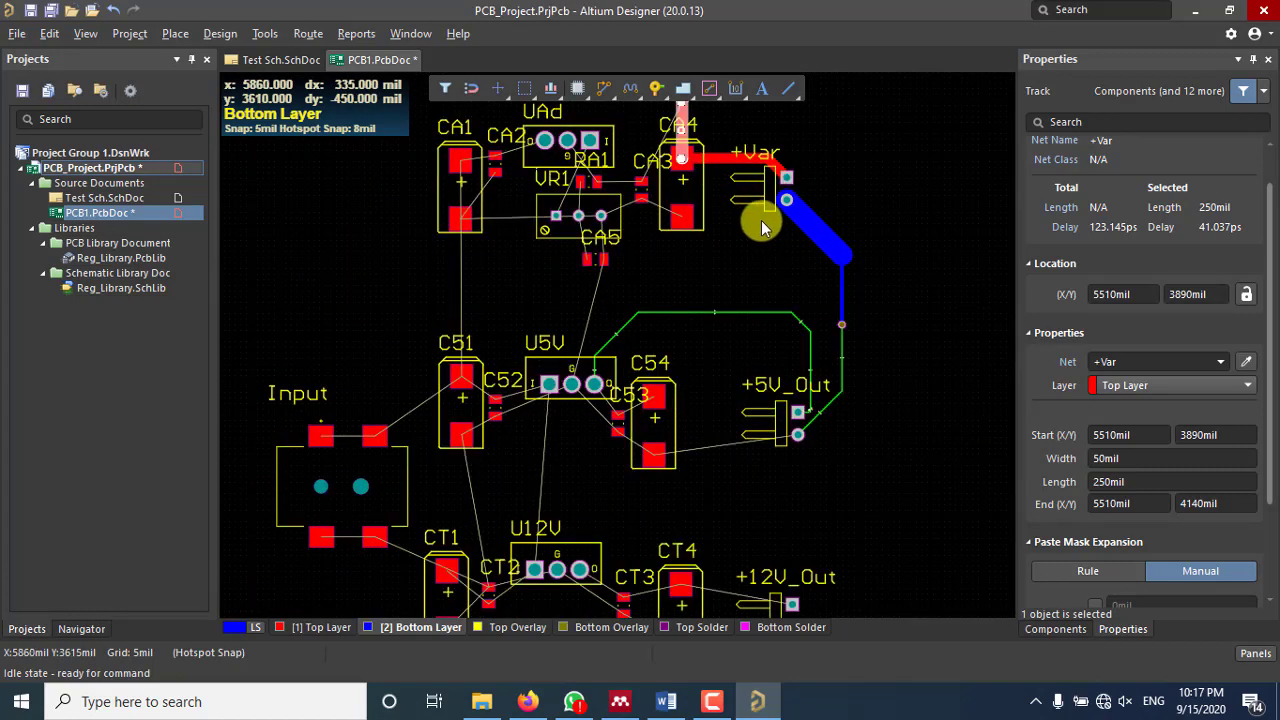
ctrl+scroll(762, 222, down, 1)
scroll(773, 221, down, 2)
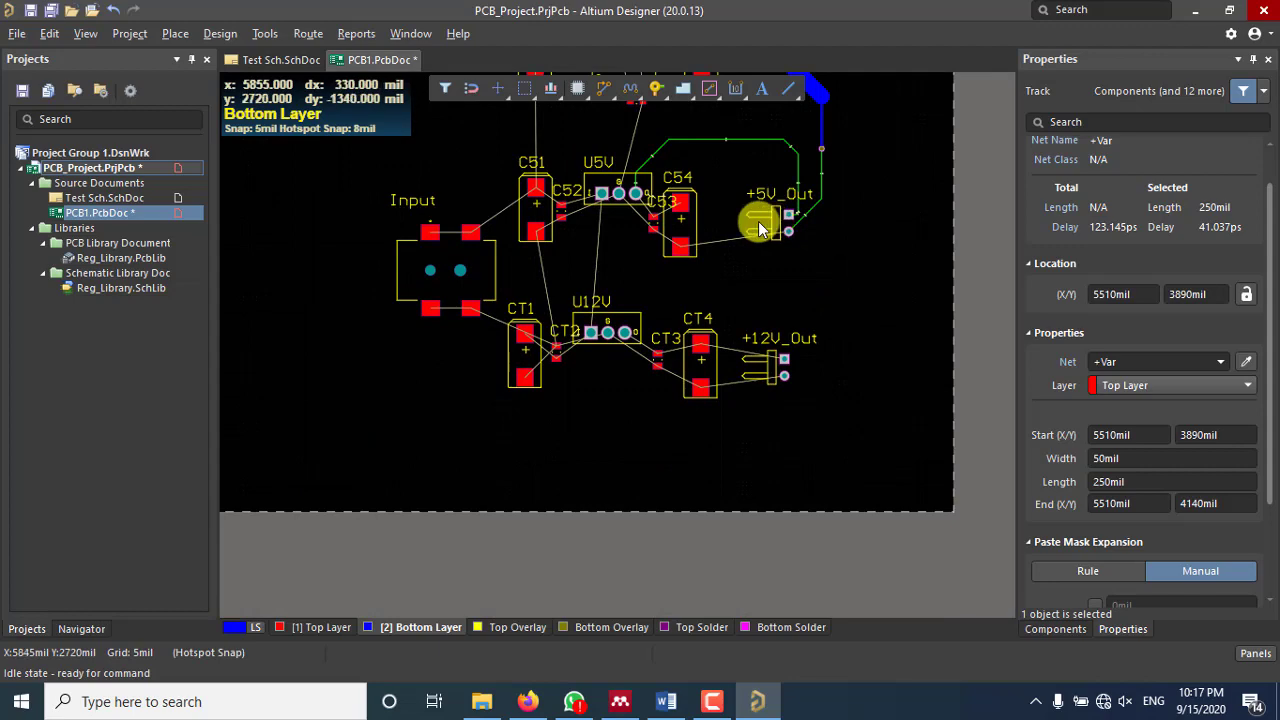
scroll(780, 260, up, 2)
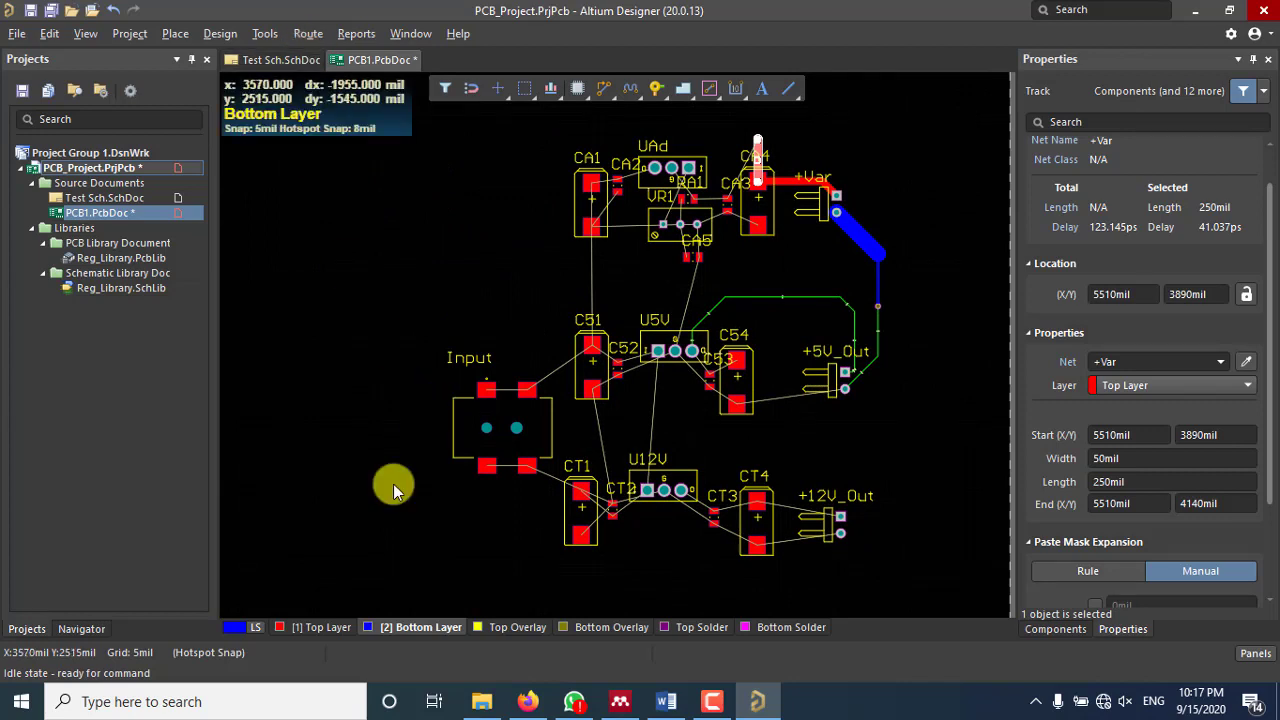
Step: Make Top Layer the active layer again
click(313, 636)
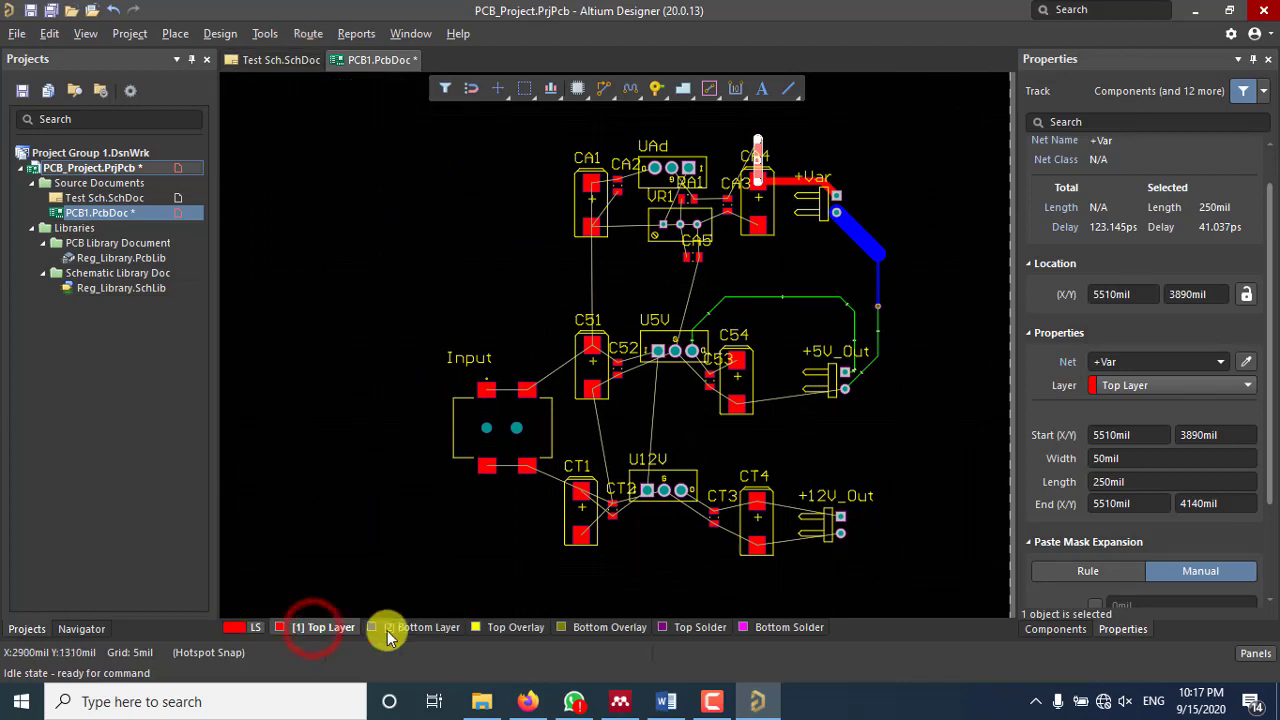
click(406, 636)
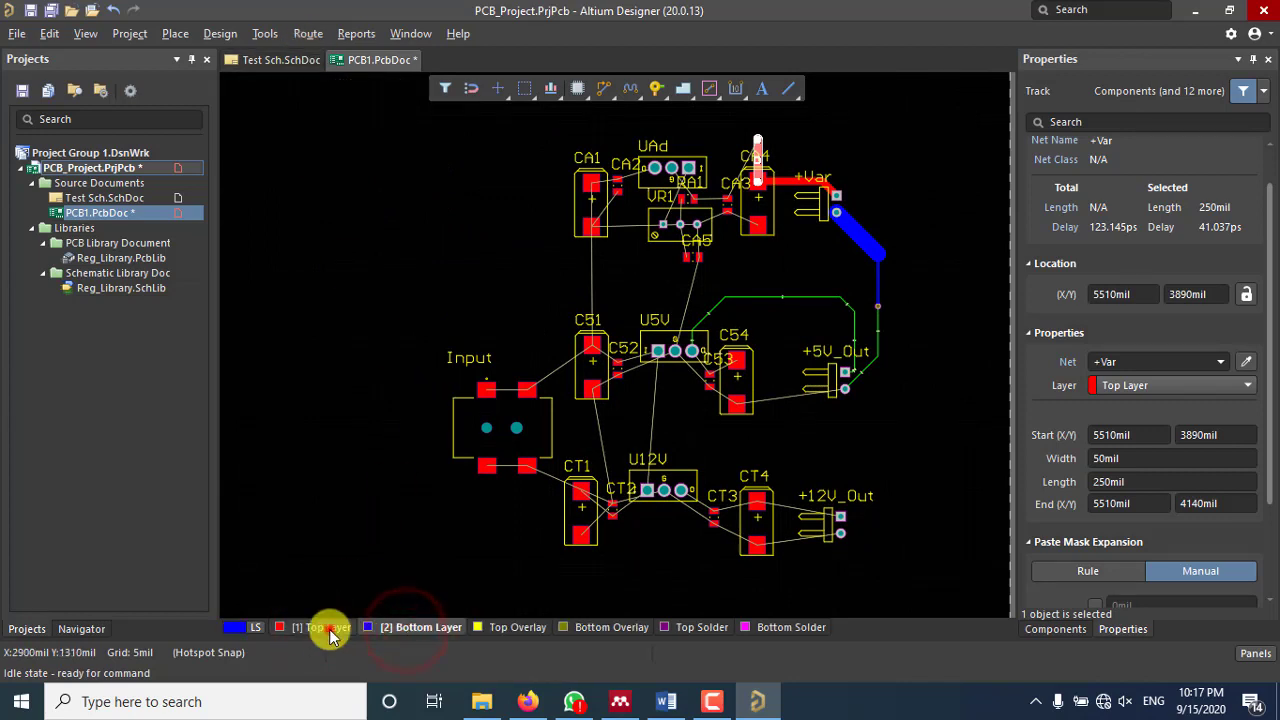
click(322, 630)
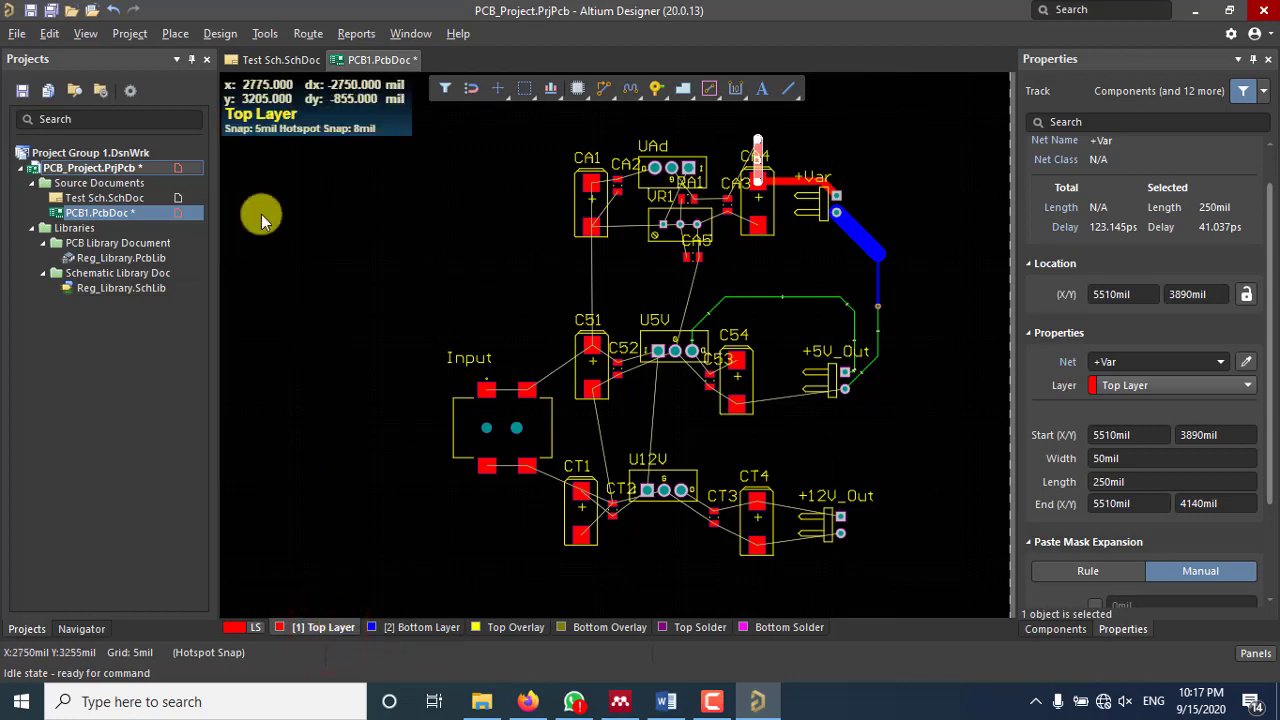
click(205, 37)
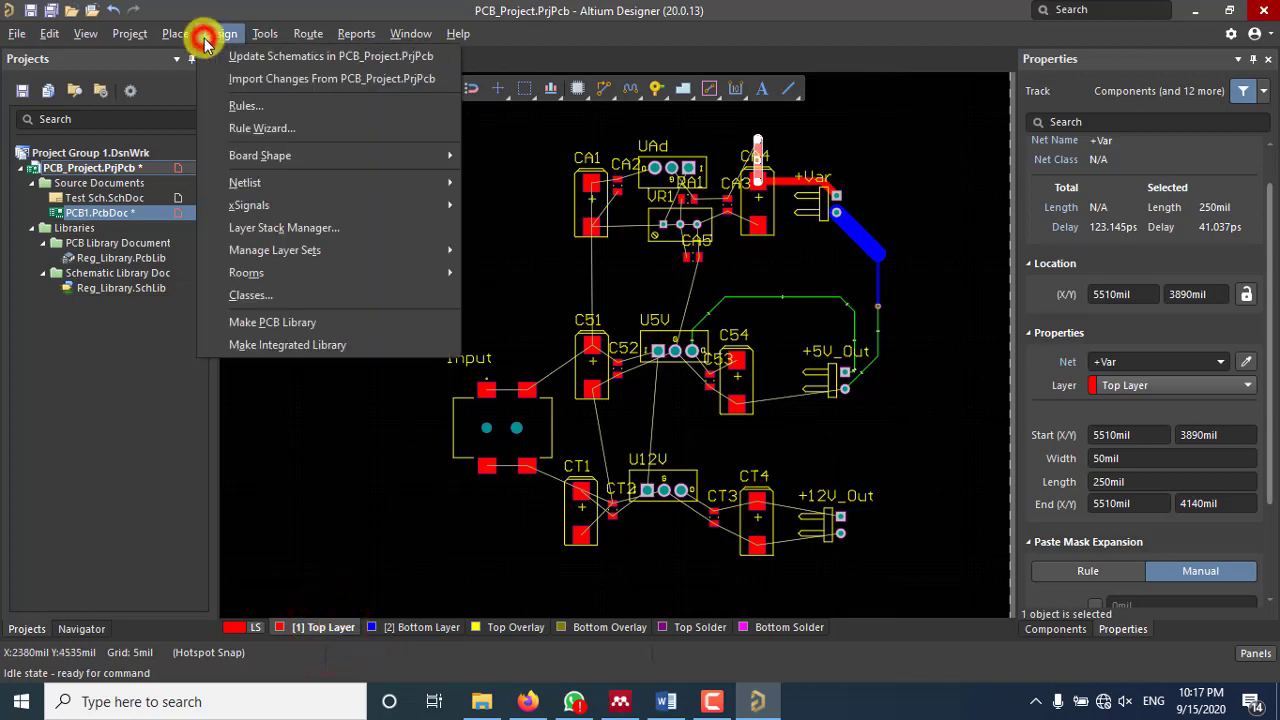
Step: Open the Layer Stack Manager, clear the Properties search and close the panel, then return to PCB1.PcbDoc
click(319, 230)
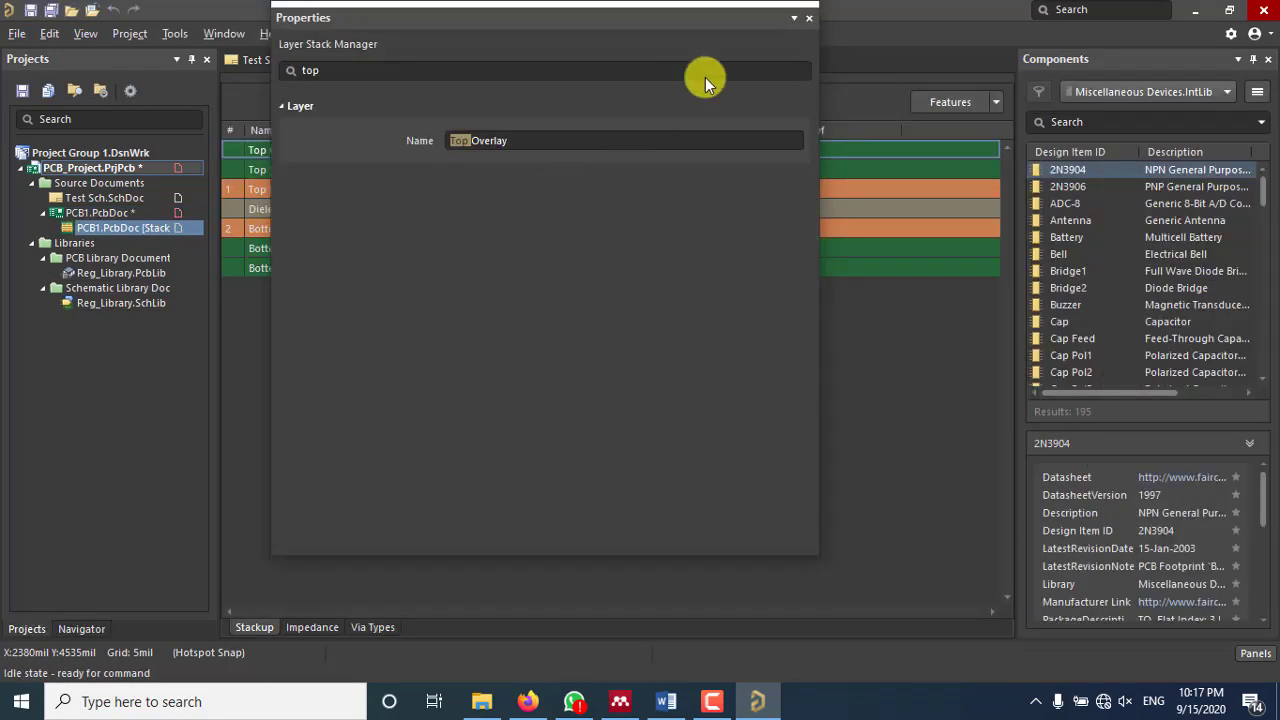
click(336, 70)
key(BackSpace)
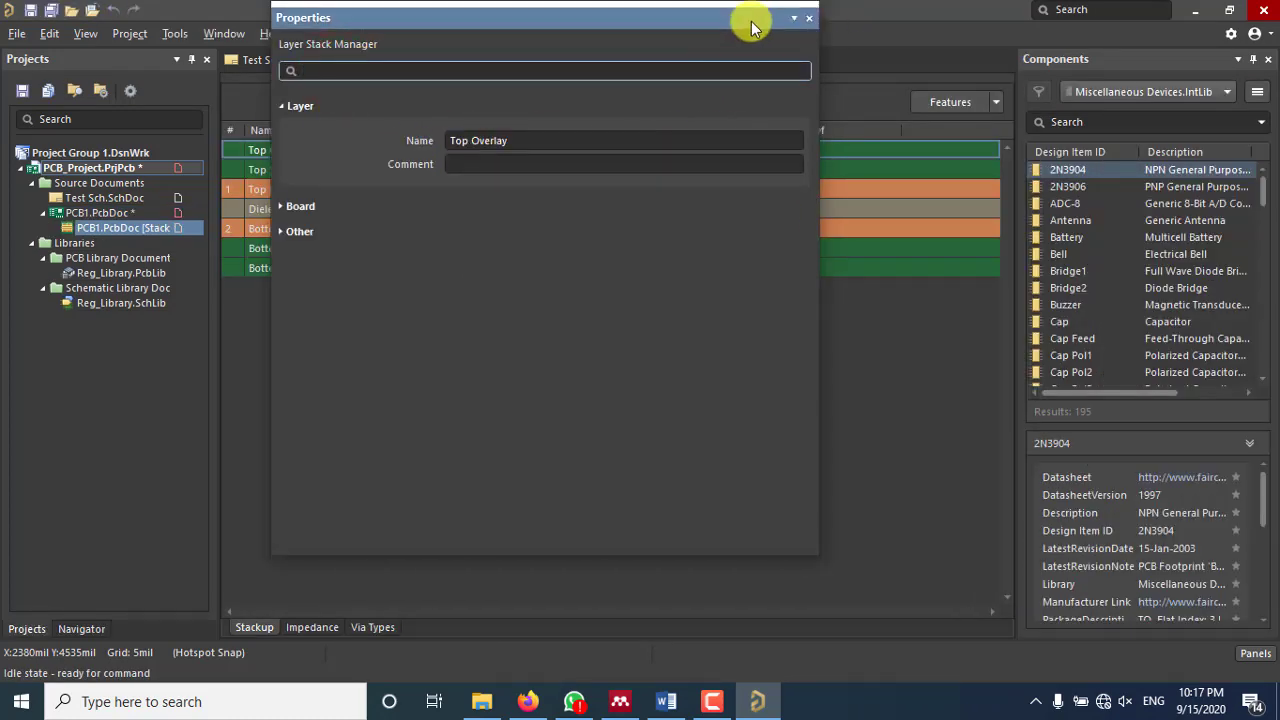
click(812, 17)
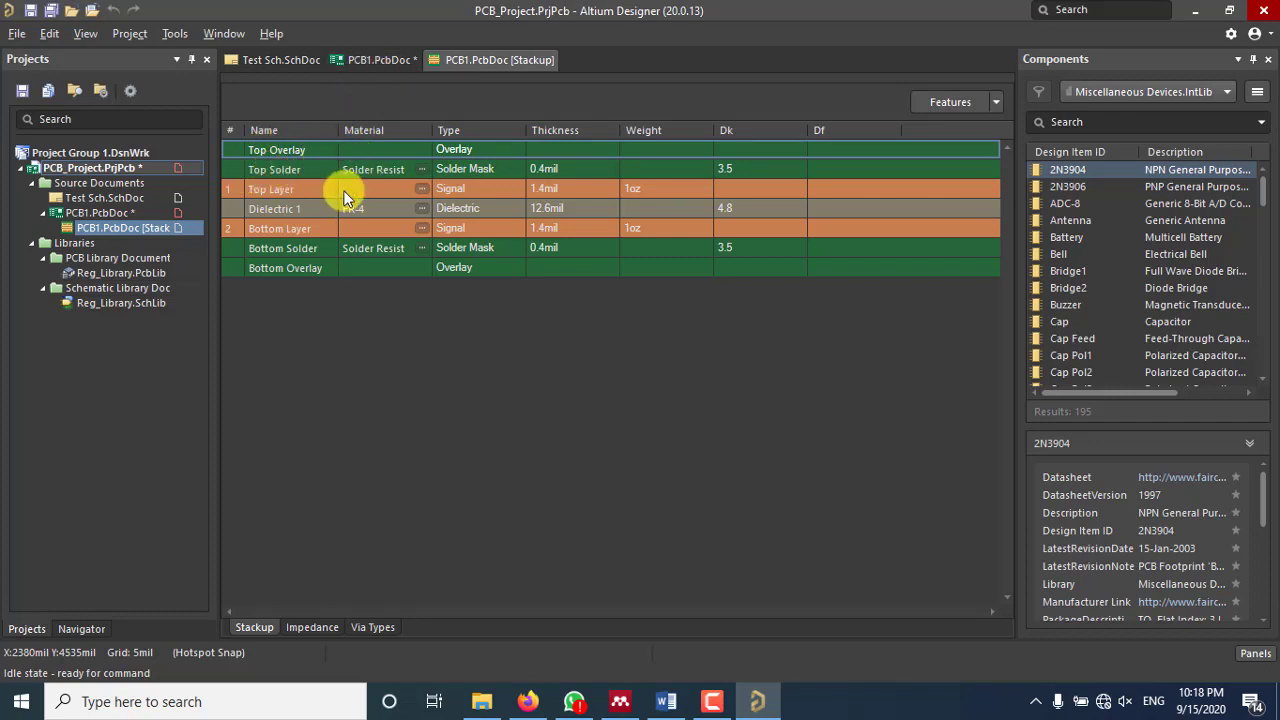
click(378, 59)
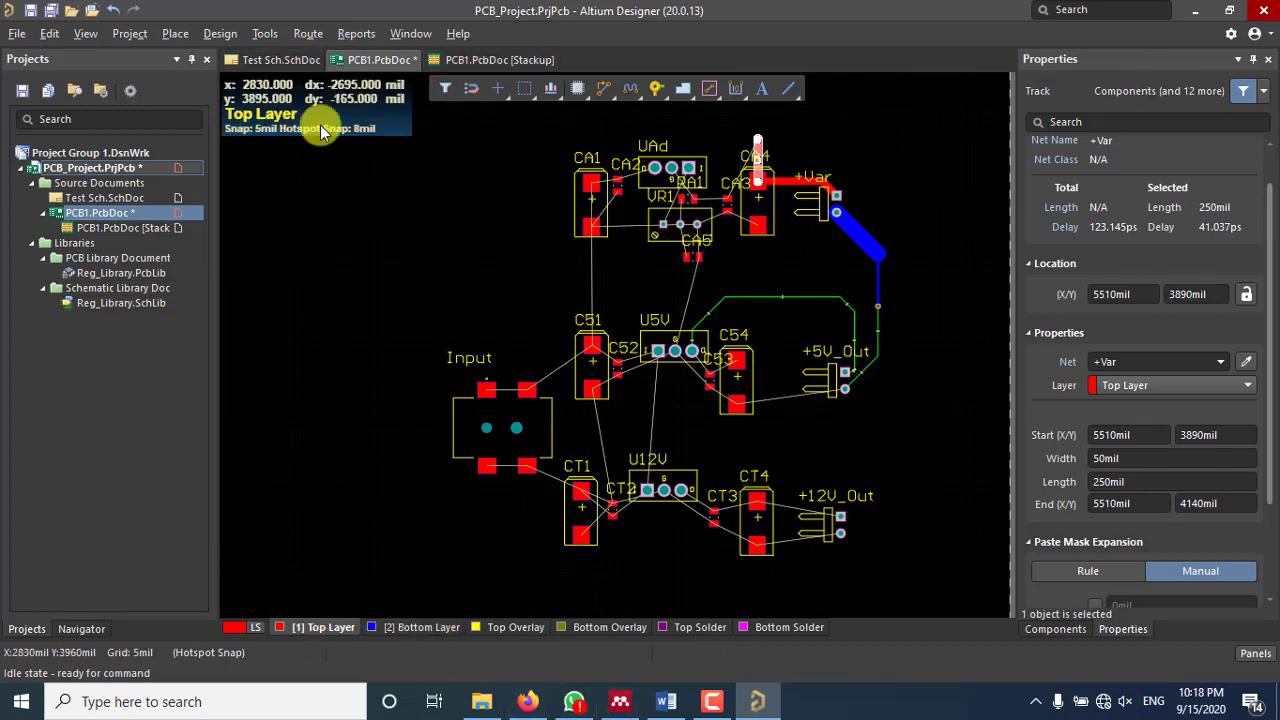
Step: Switch to the PCB1.PcbDoc [Stackup] document to view the stackup table
click(453, 62)
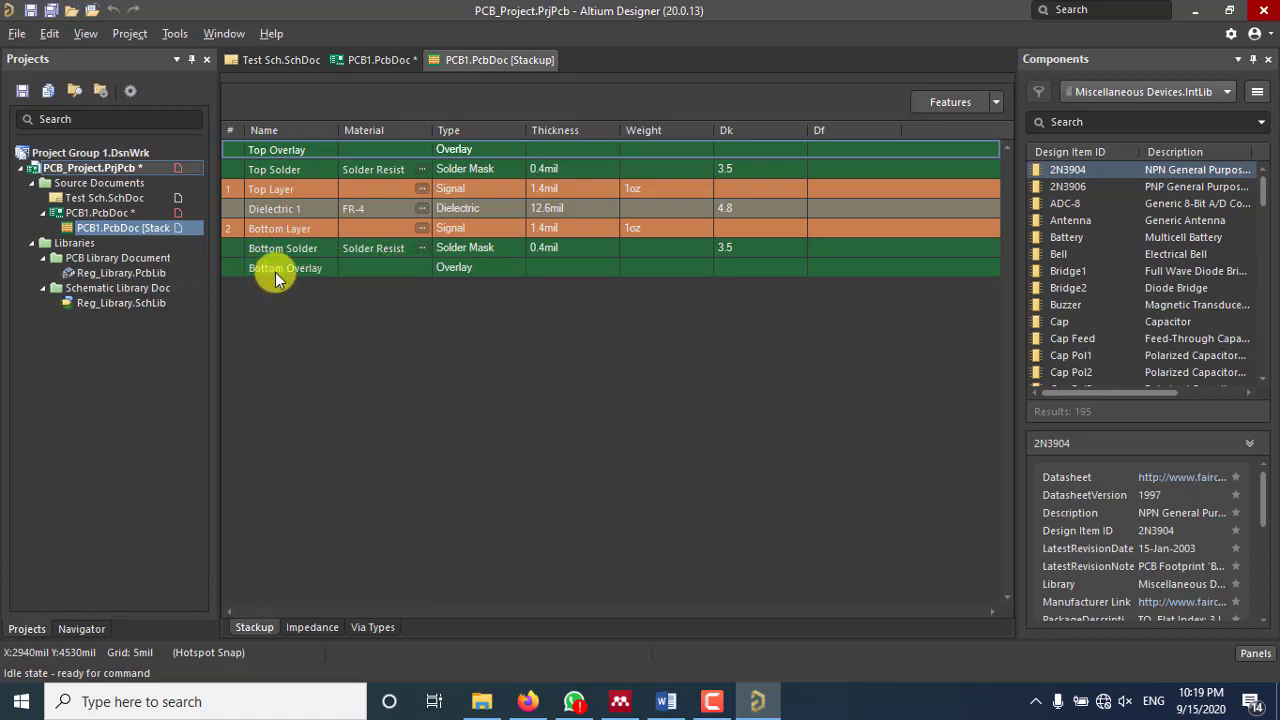
Step: Insert a plane below Top Layer, adding internal planes Layer 1 and Layer 2
right_click(302, 189)
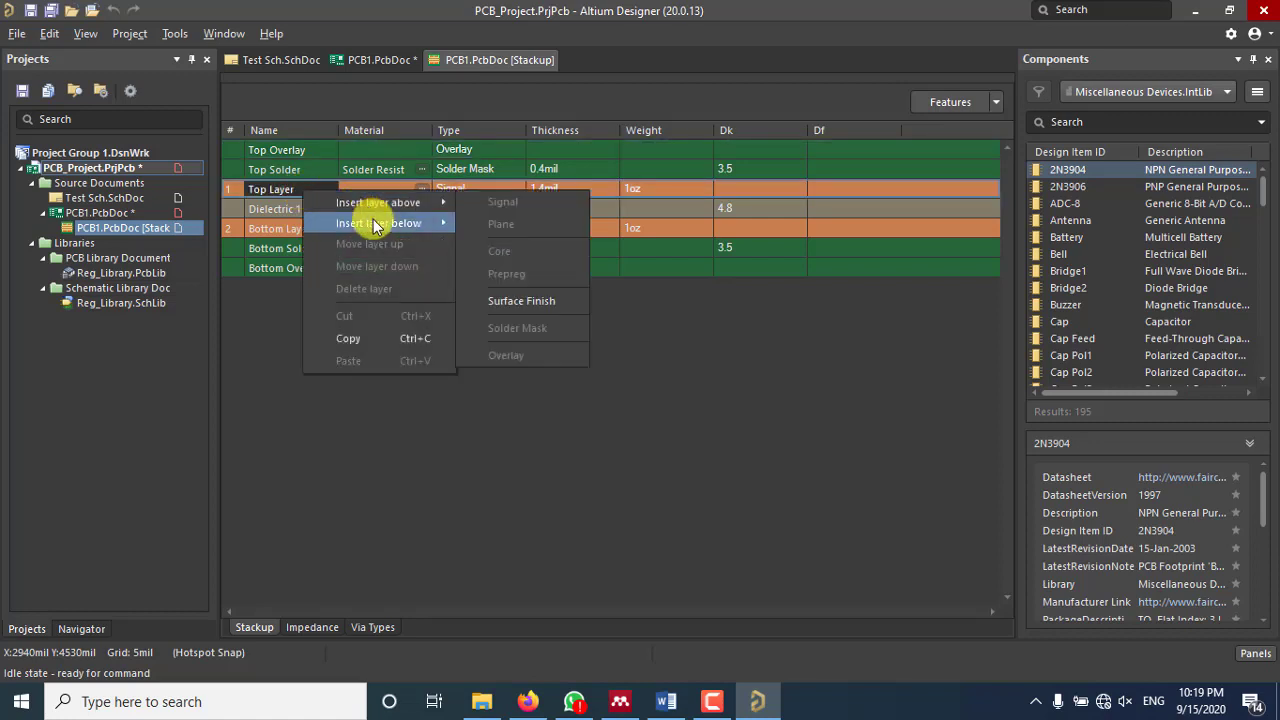
mouse_move(373, 222)
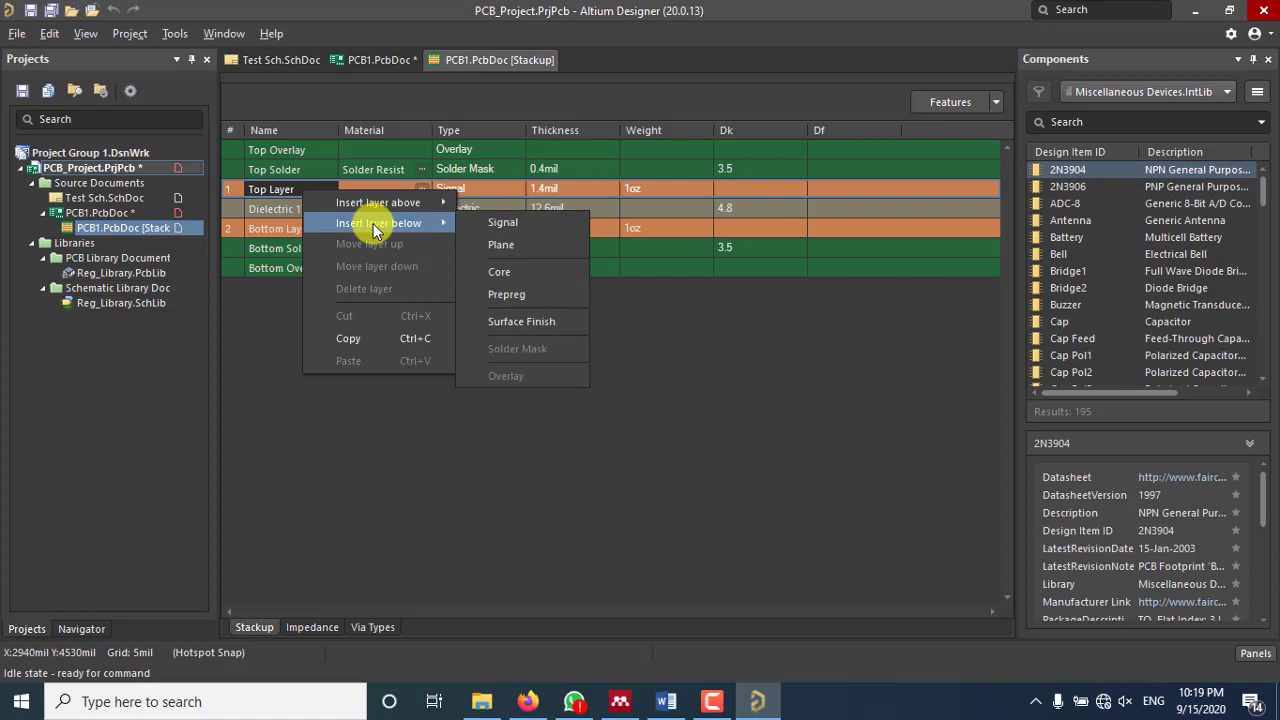
click(500, 248)
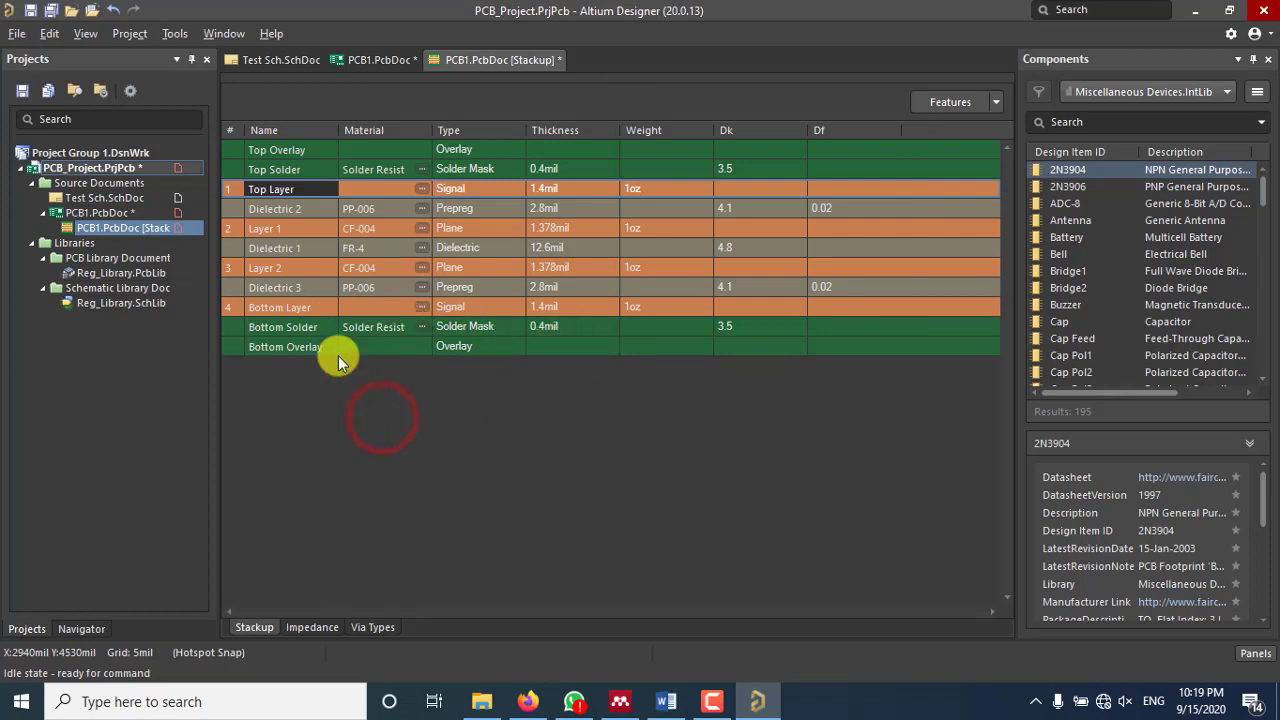
click(291, 151)
click(290, 170)
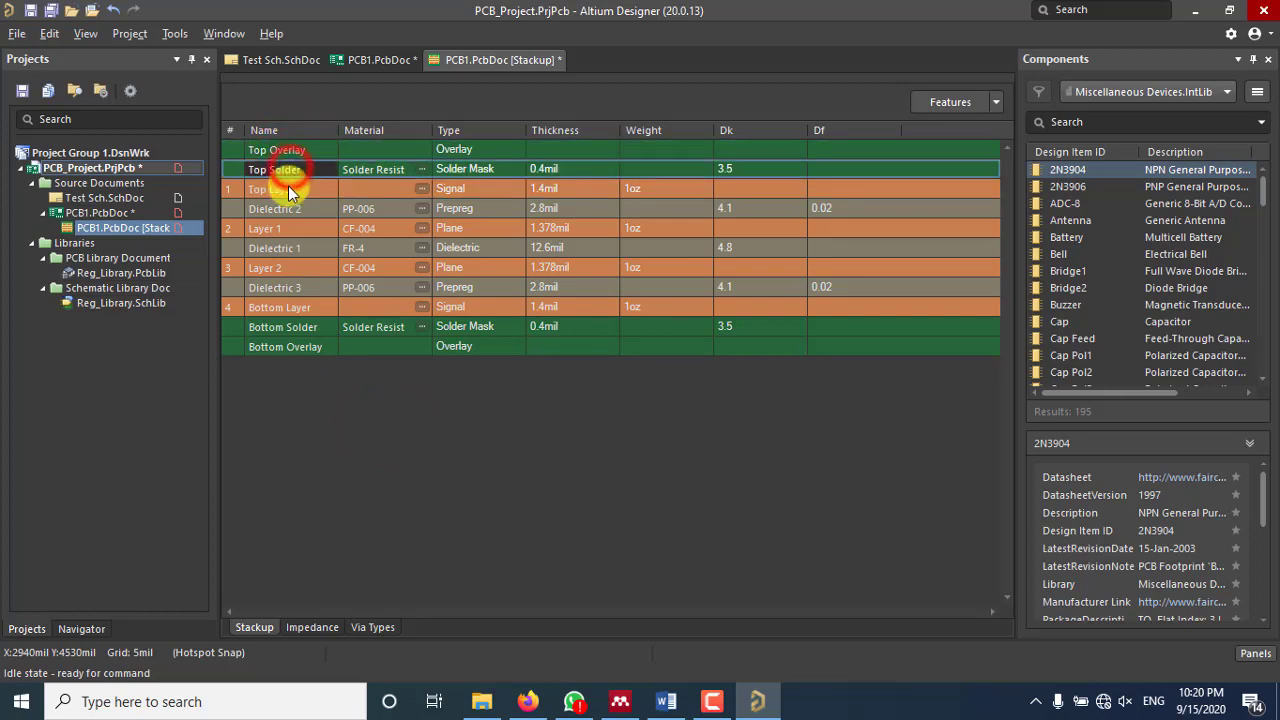
click(289, 190)
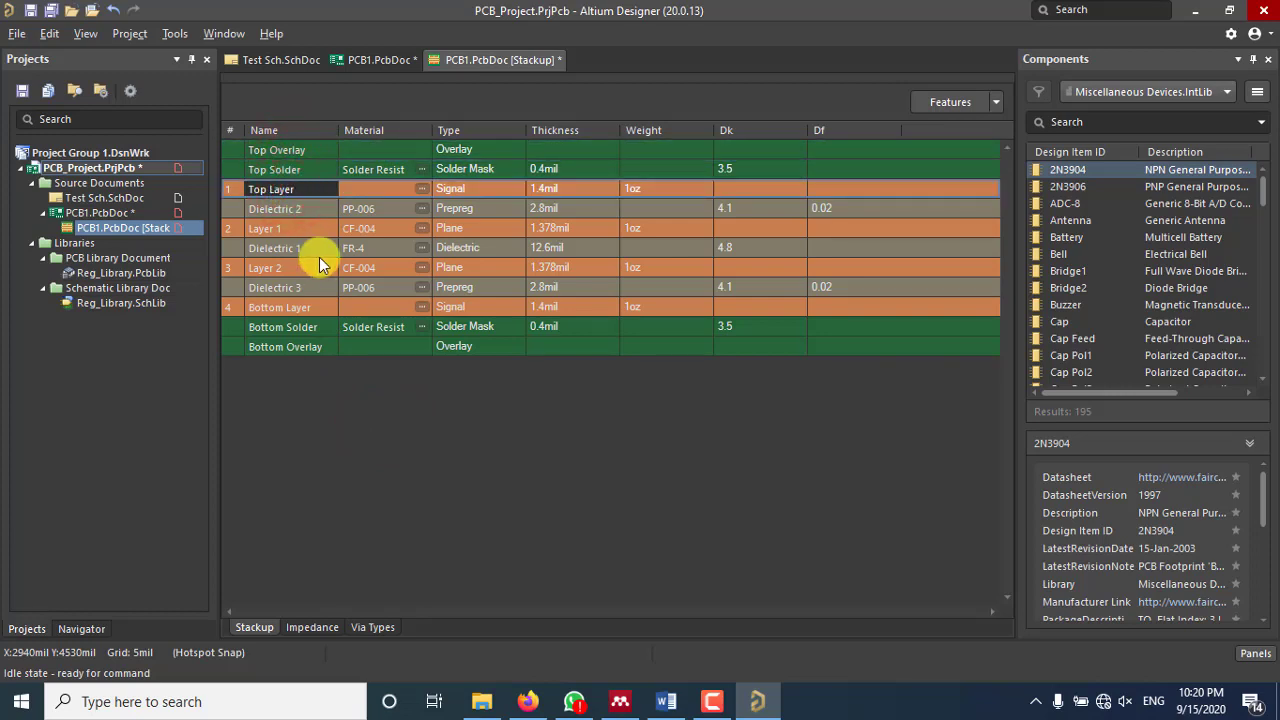
click(294, 347)
click(296, 328)
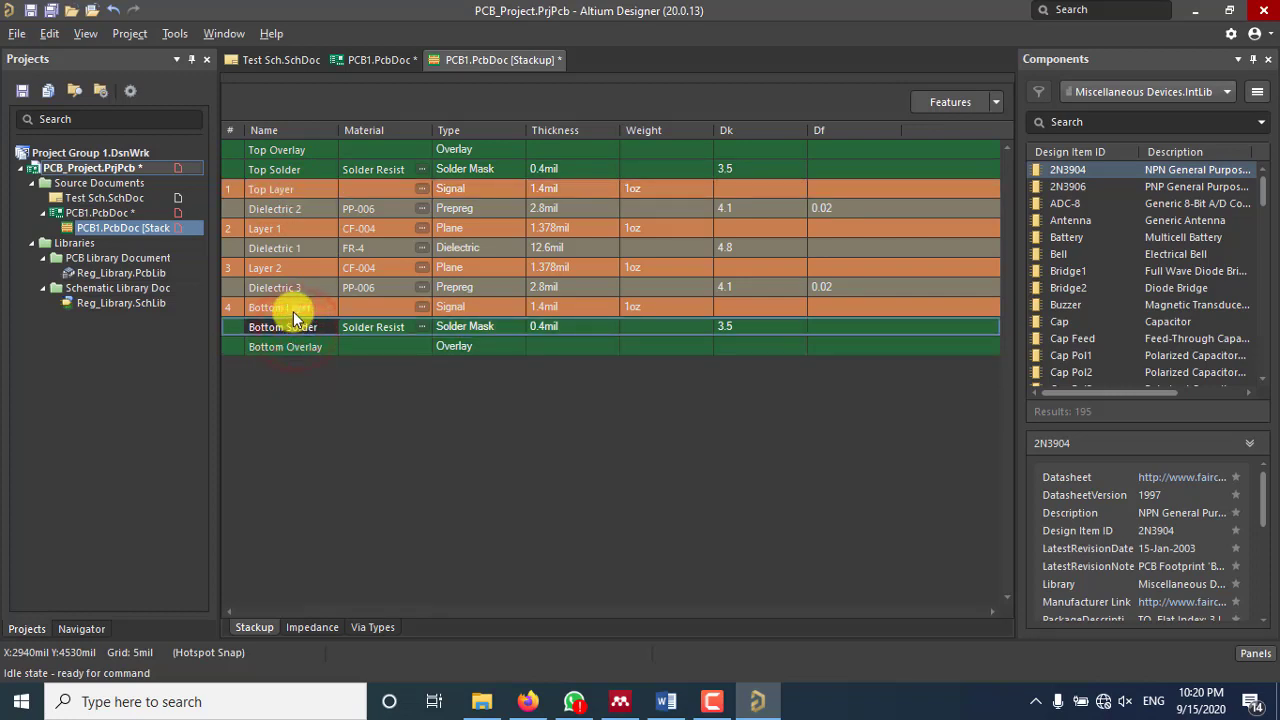
click(293, 309)
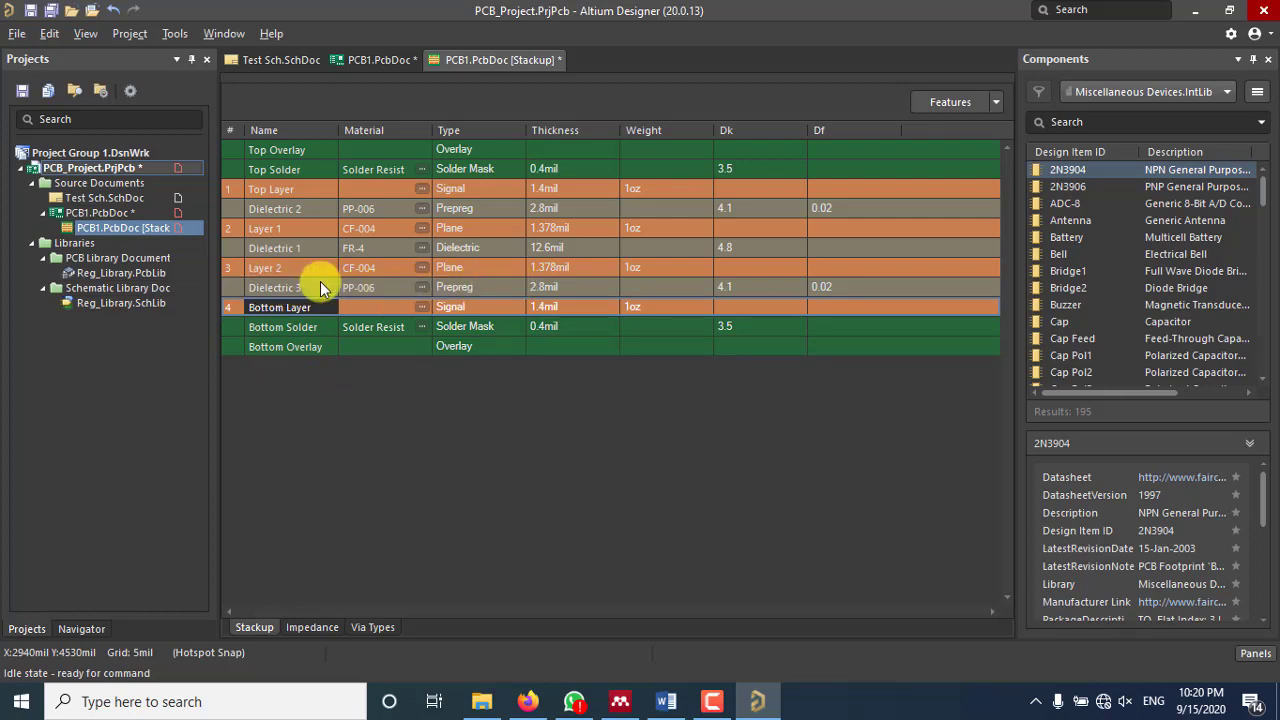
click(287, 286)
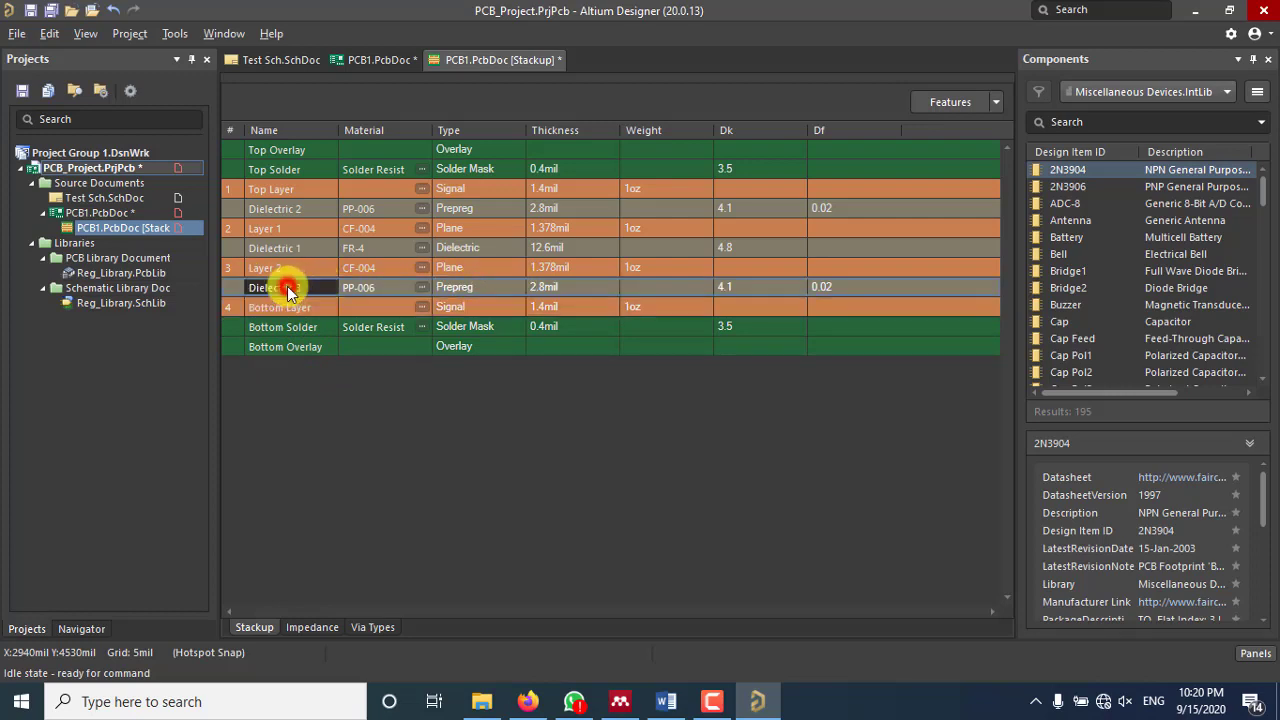
click(274, 306)
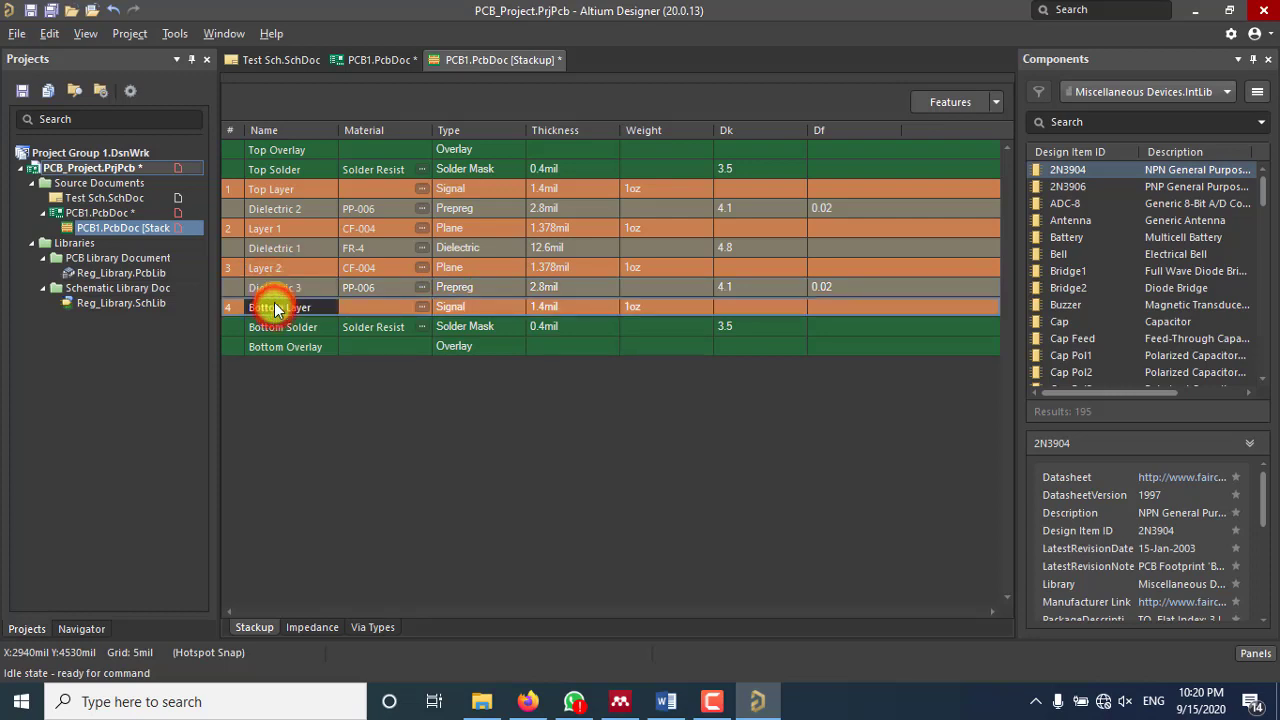
click(274, 268)
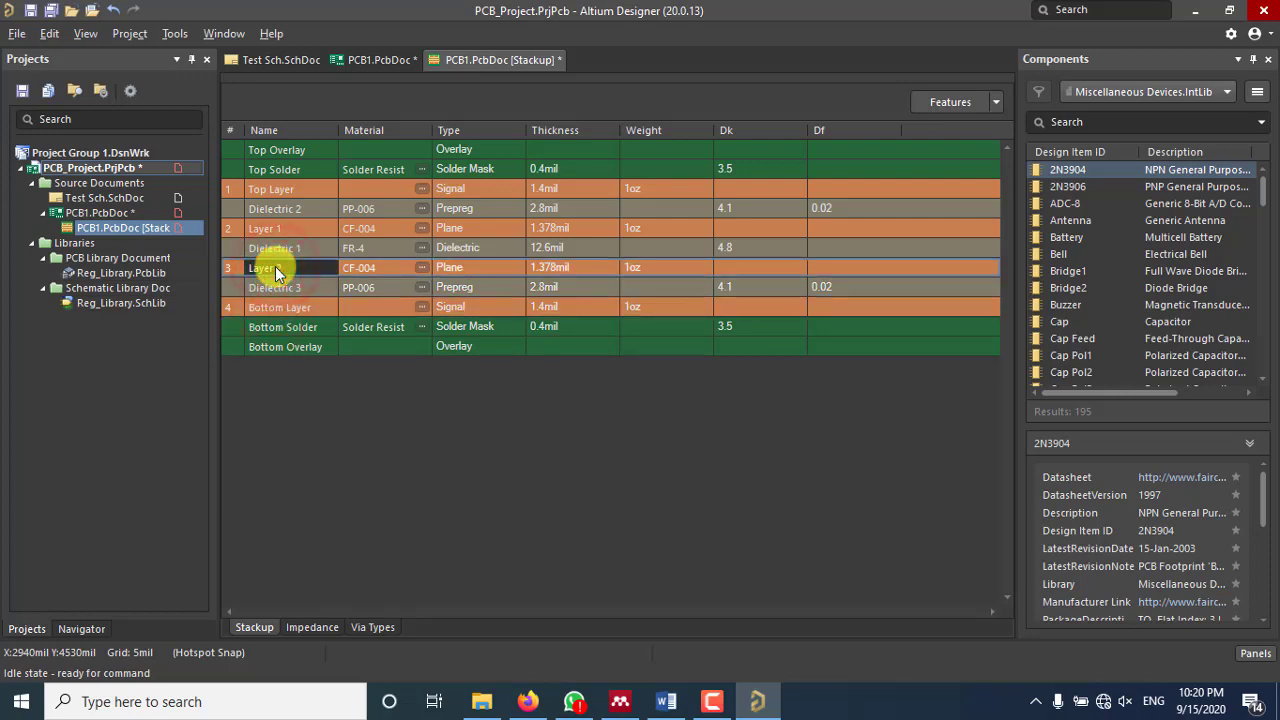
click(280, 190)
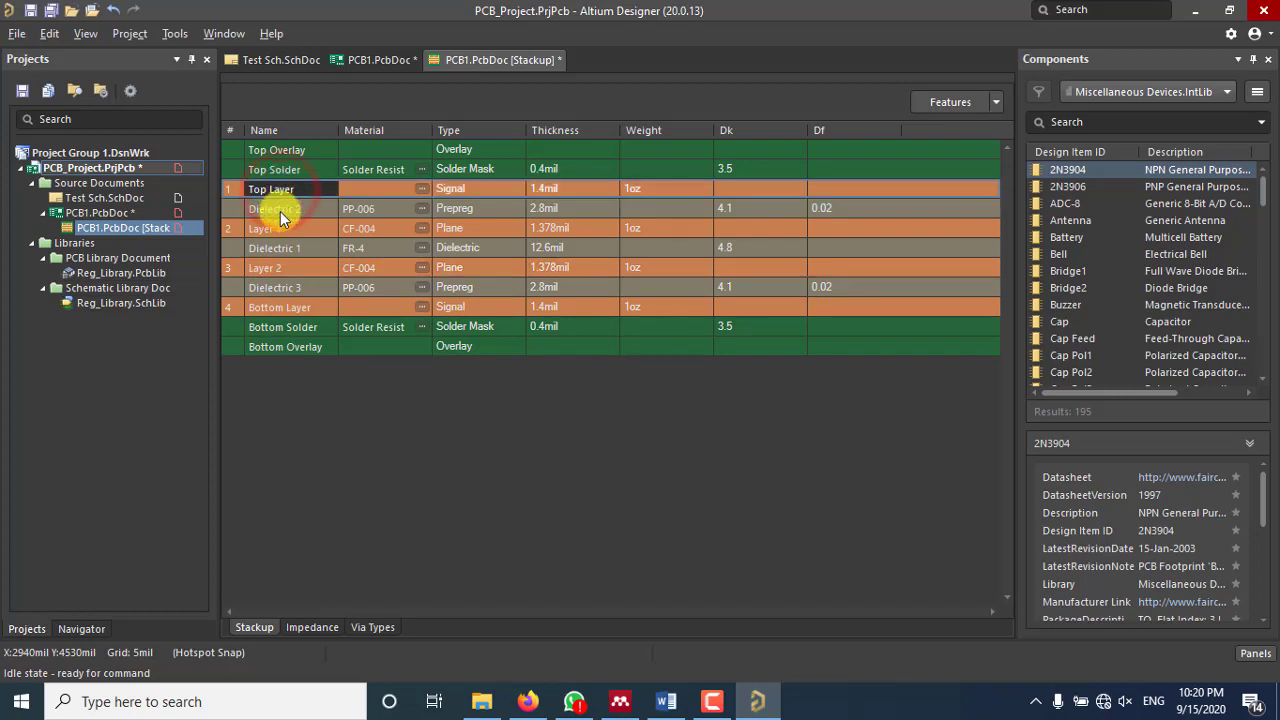
click(283, 207)
click(280, 191)
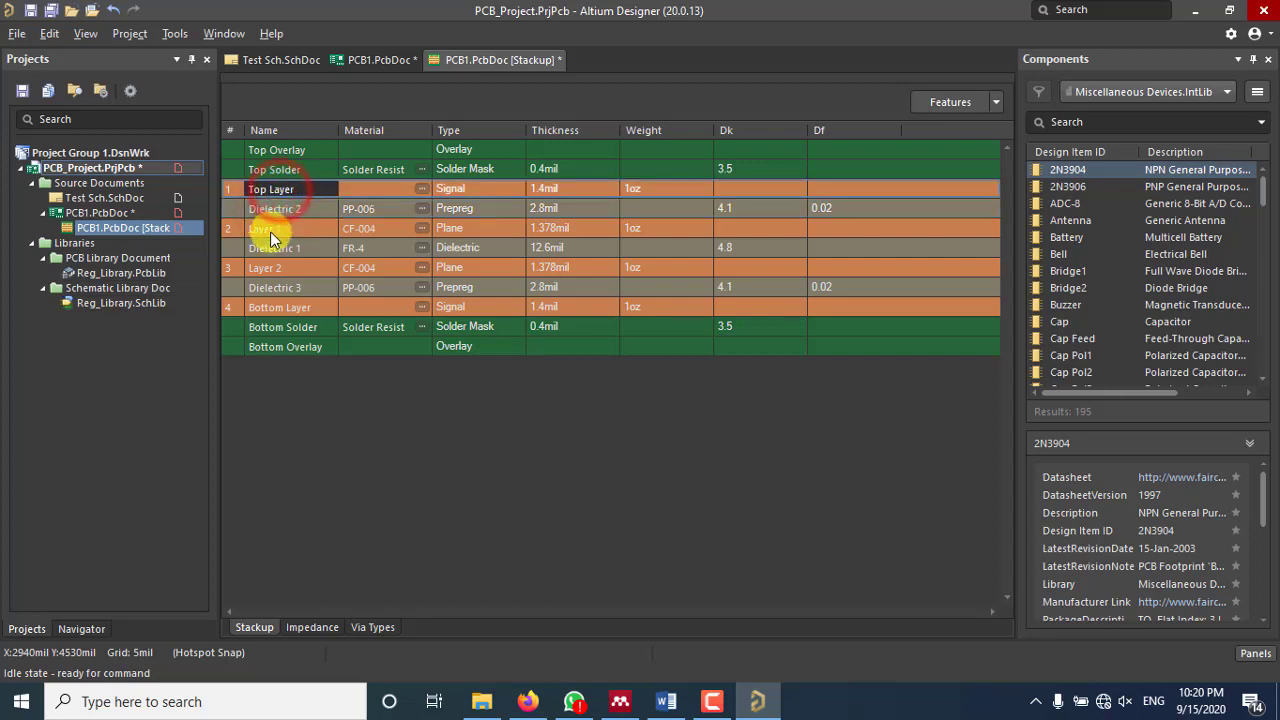
click(270, 231)
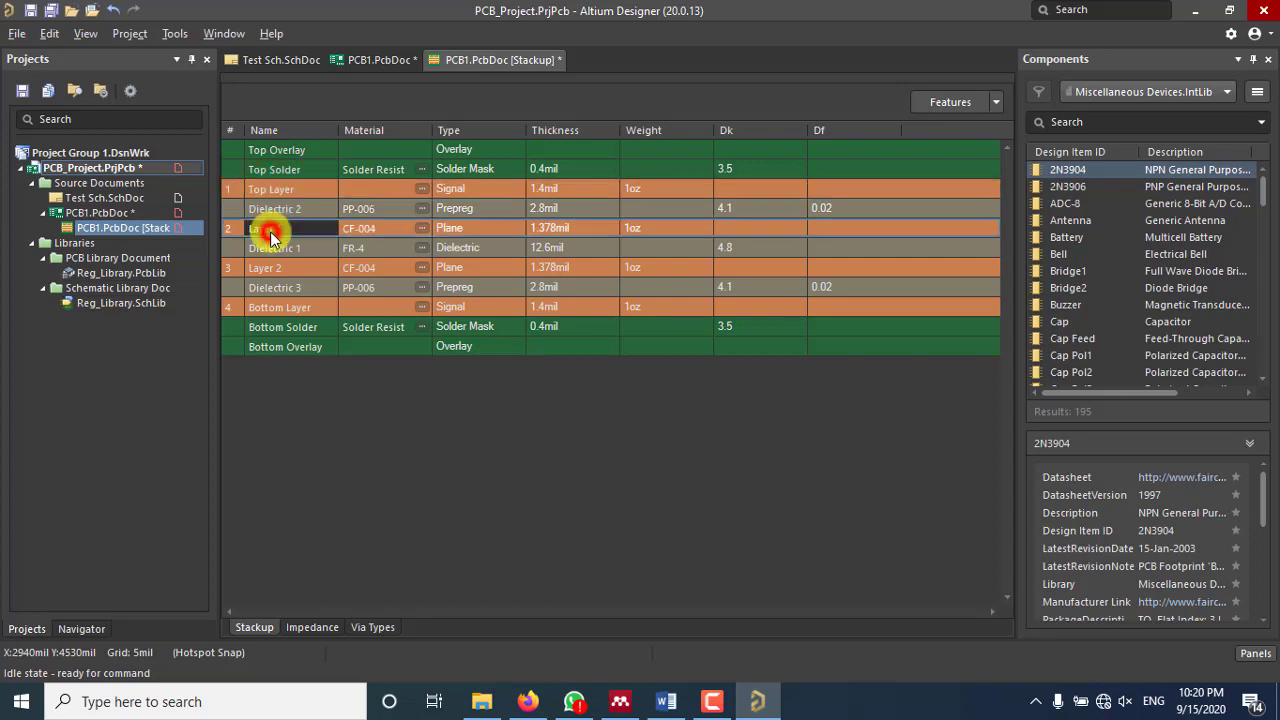
click(379, 431)
right_click(453, 269)
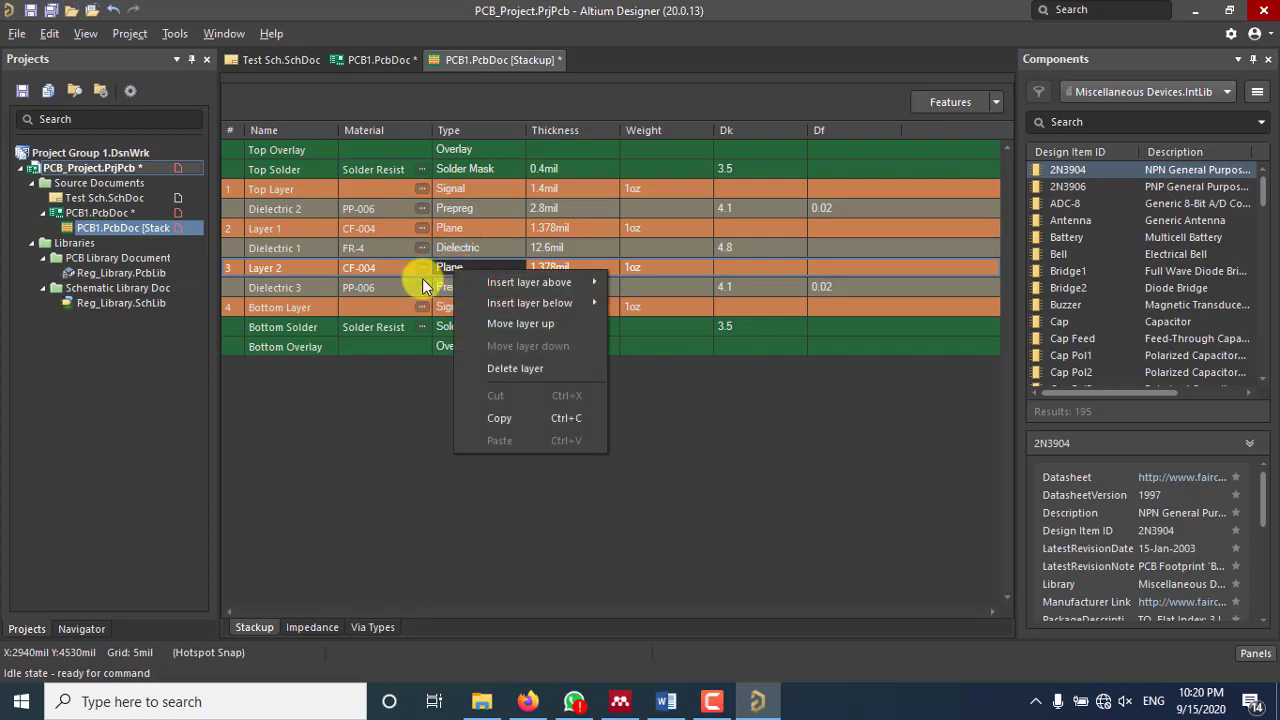
click(388, 403)
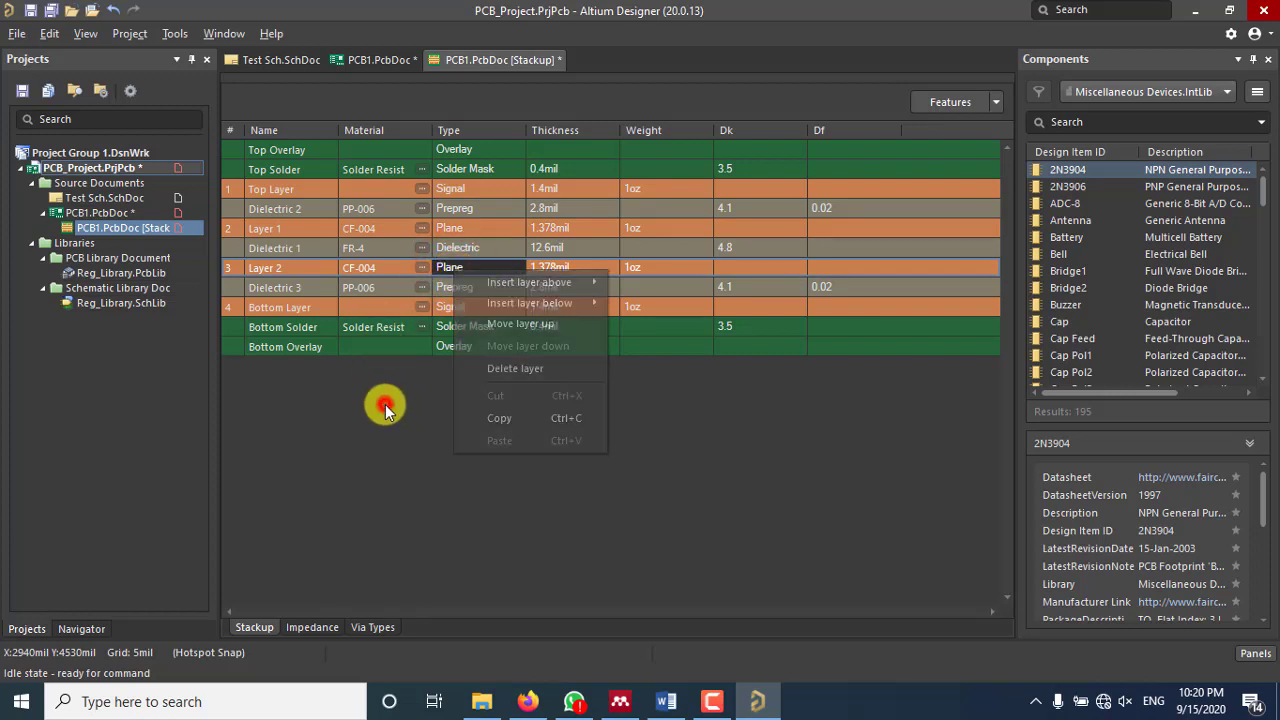
click(478, 388)
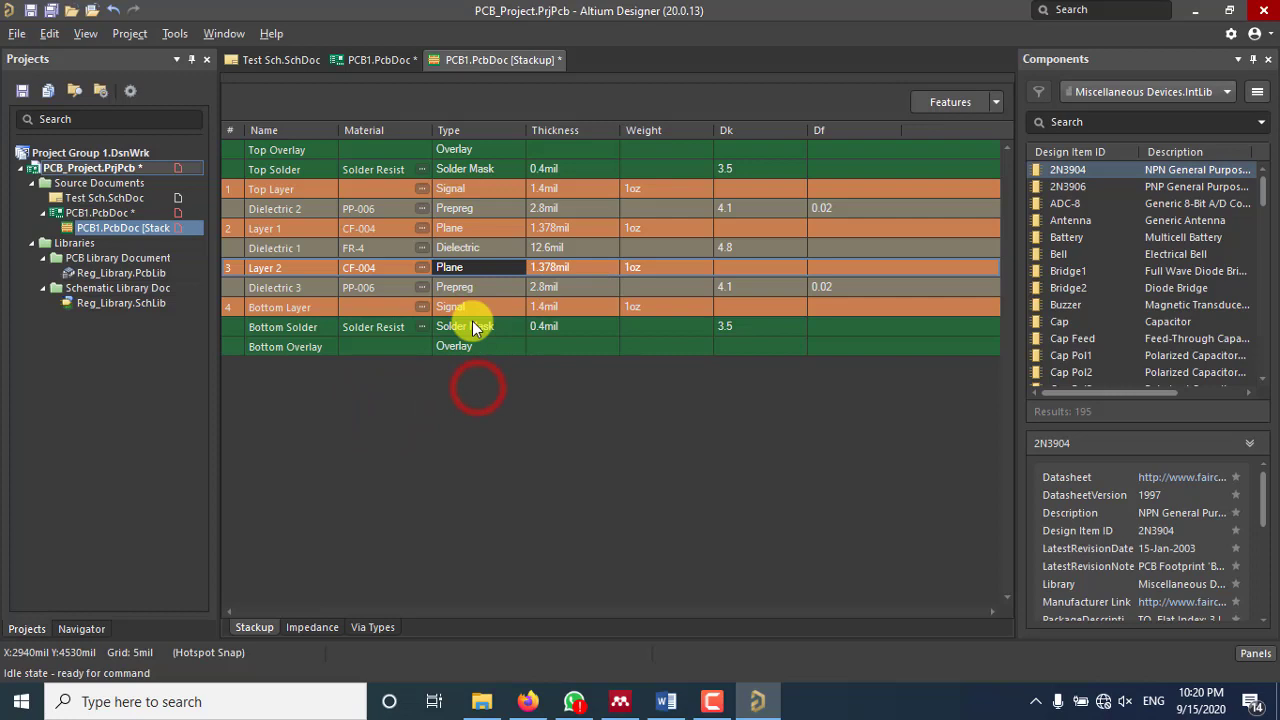
click(460, 189)
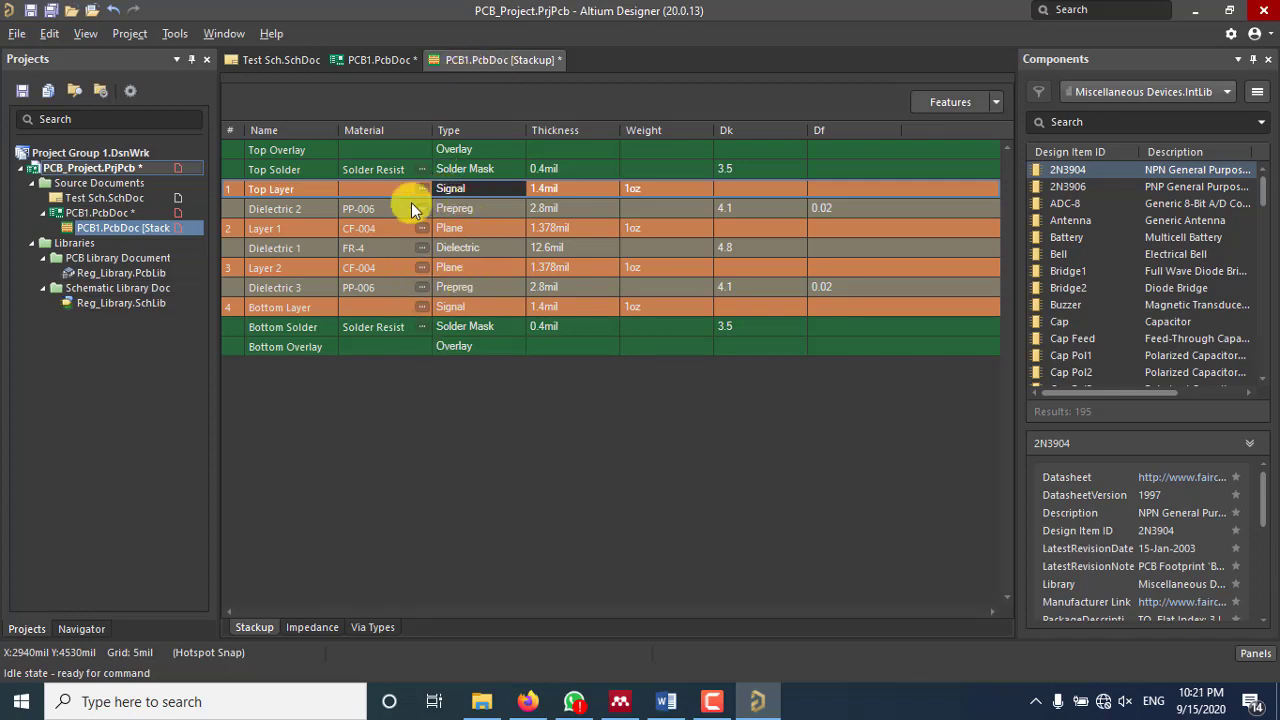
click(447, 228)
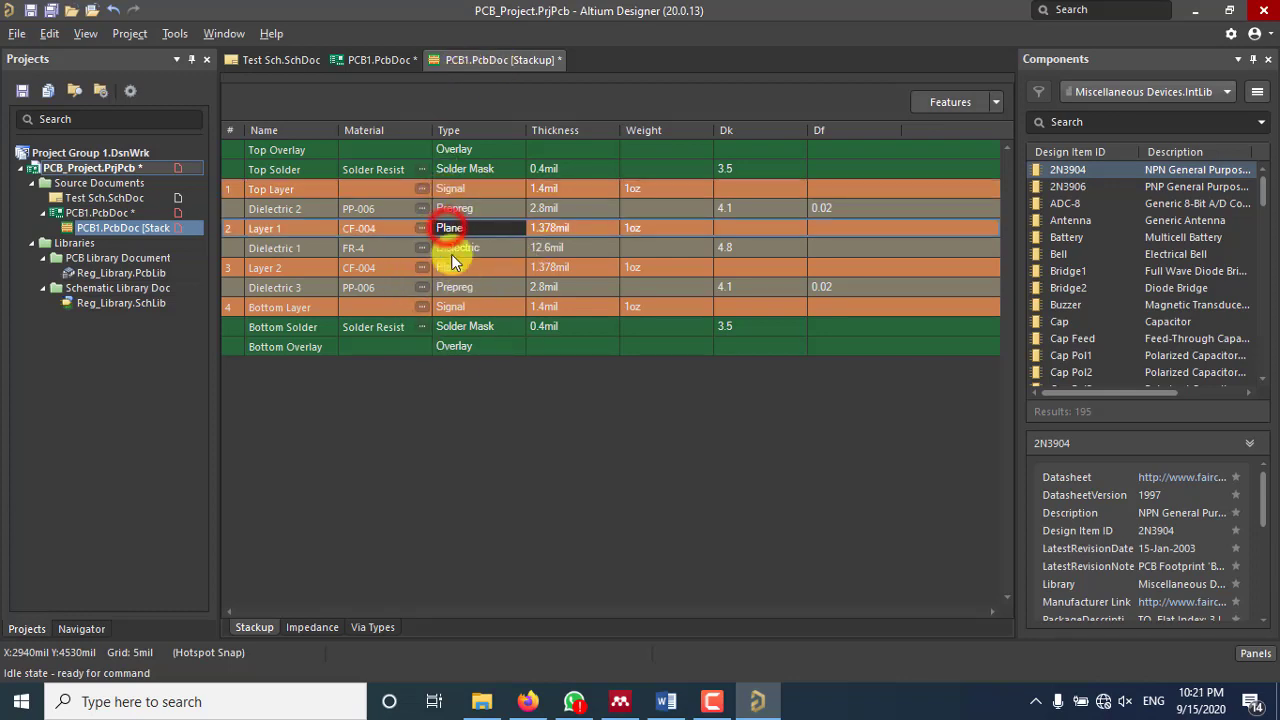
Step: Save the four-layer PCB1.PcbDoc [Stackup] and return to the PCB1.PcbDoc layout
right_click(478, 62)
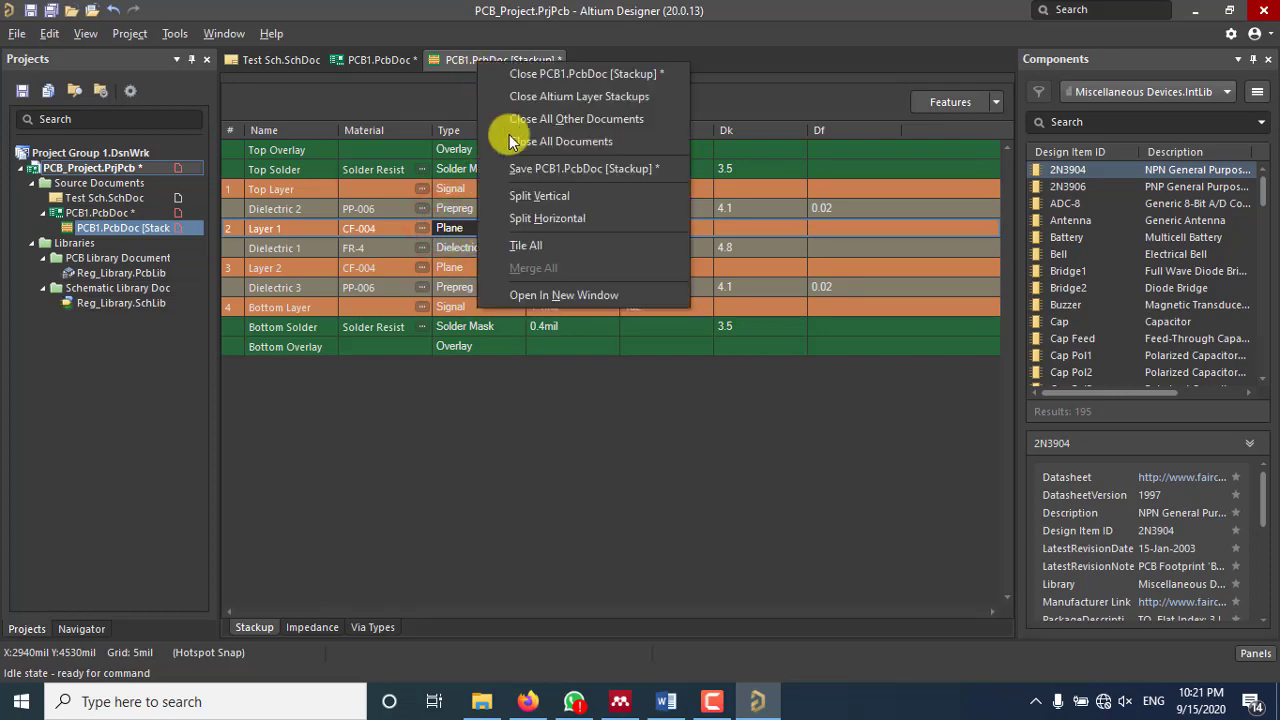
click(566, 168)
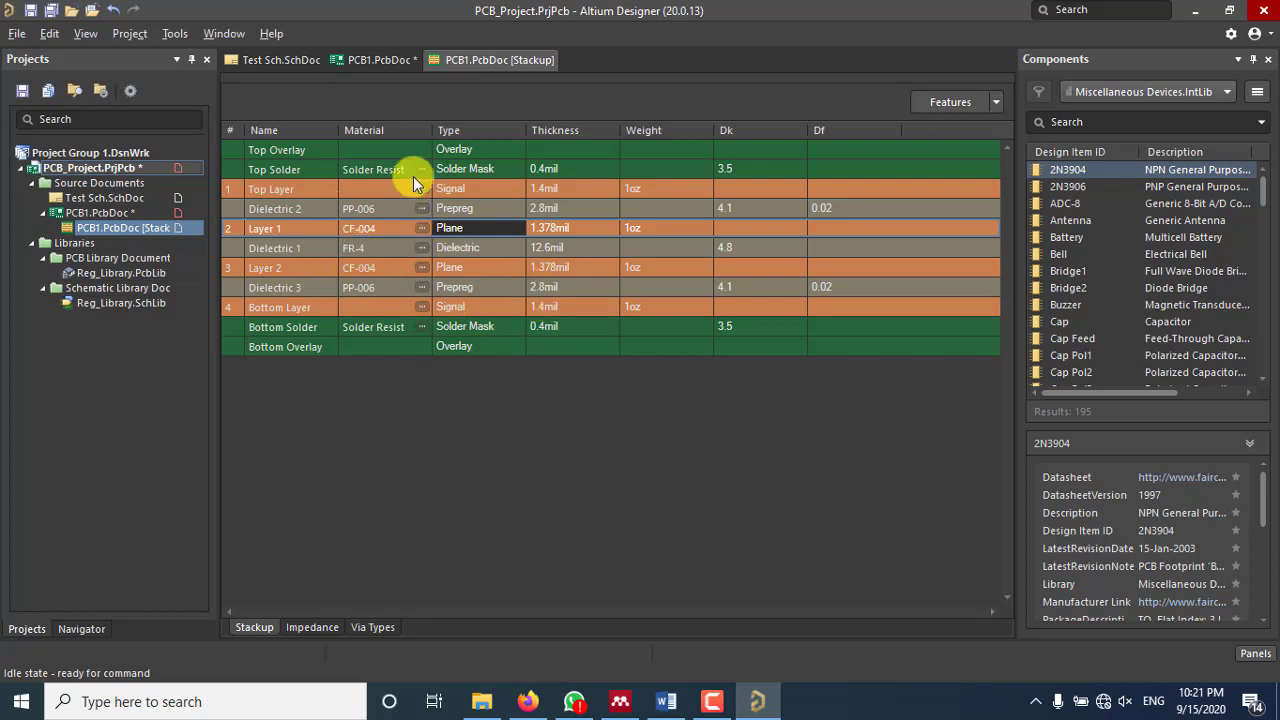
right_click(483, 64)
click(385, 60)
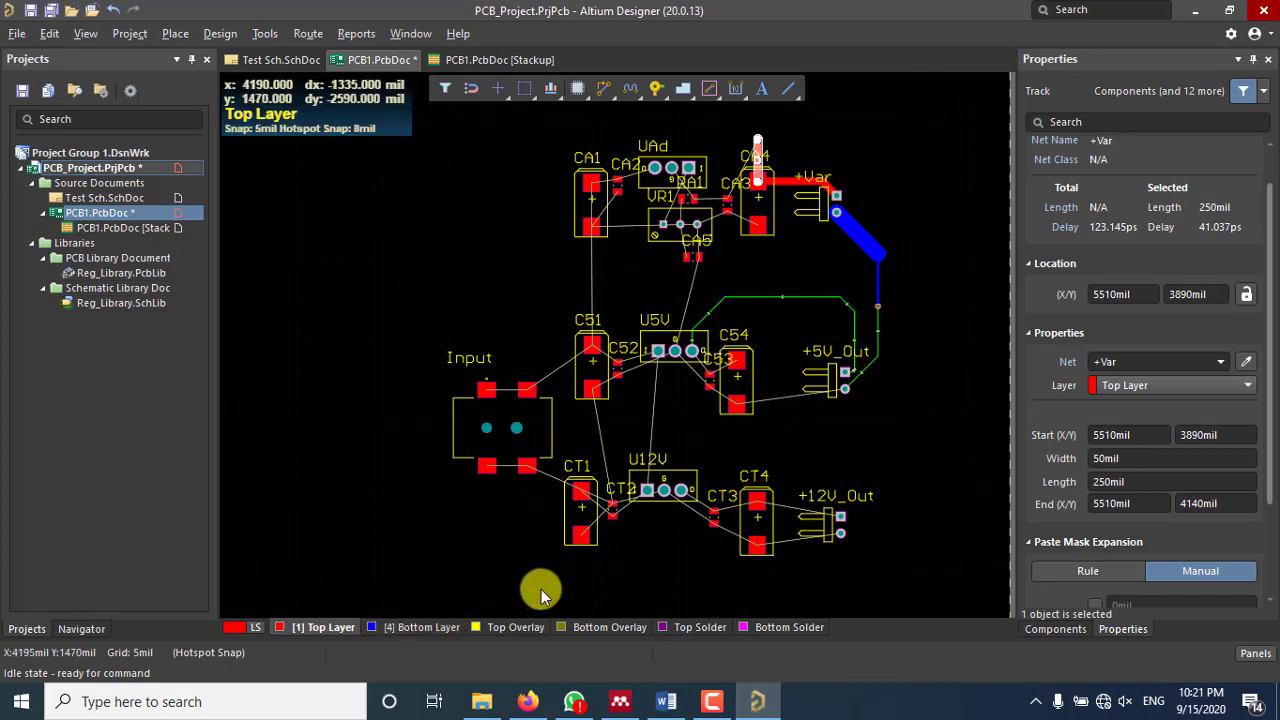
Step: Turn on visibility of the Layer 1 and Layer 2 planes in View Configuration
click(881, 402)
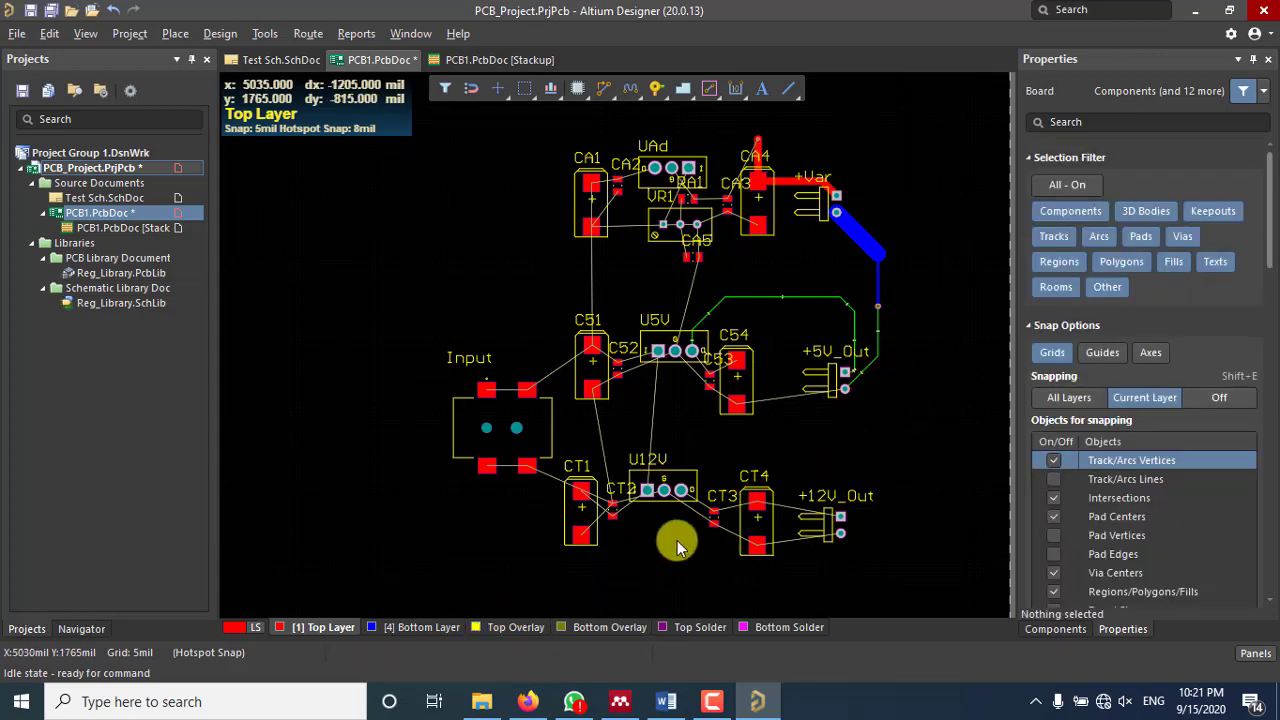
key(l)
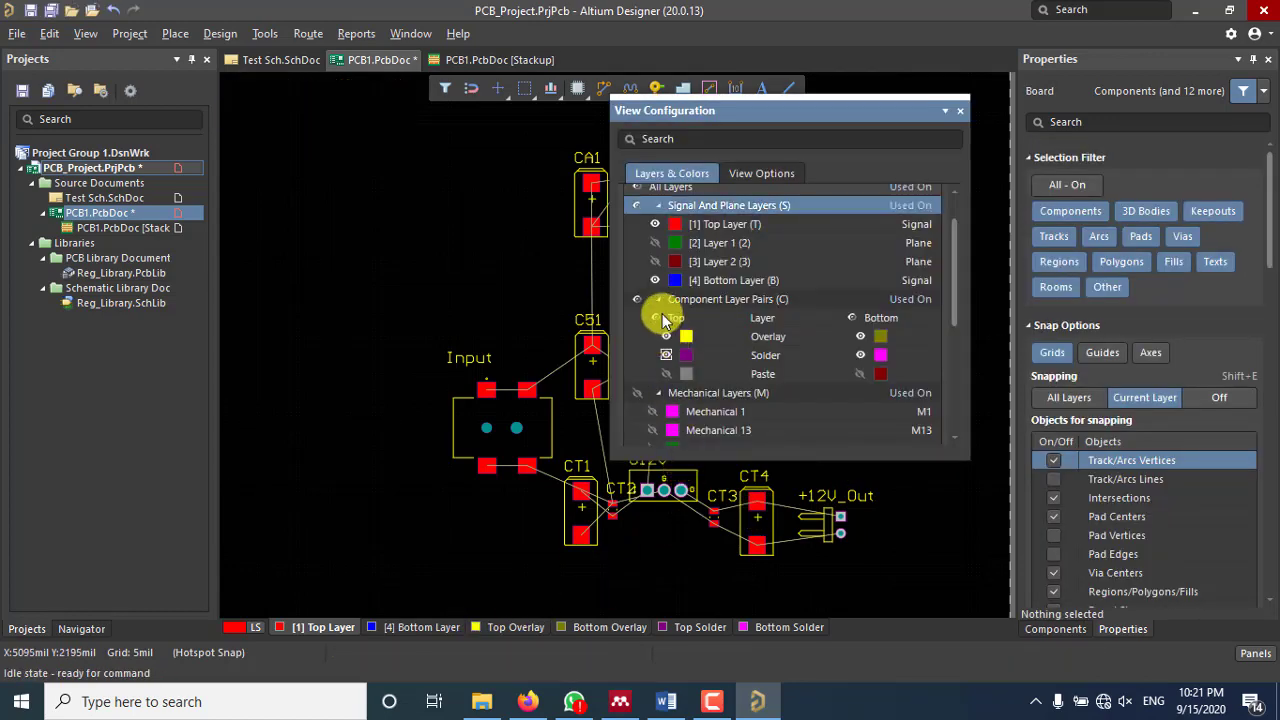
click(655, 244)
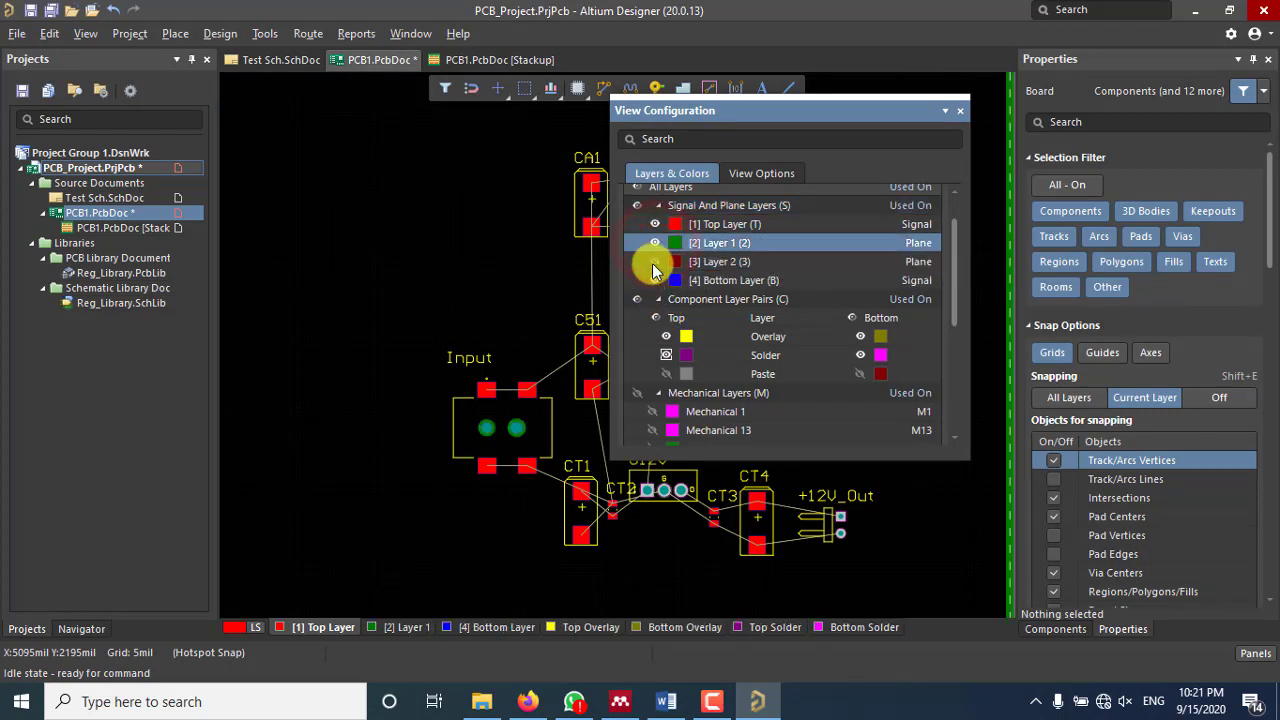
click(654, 262)
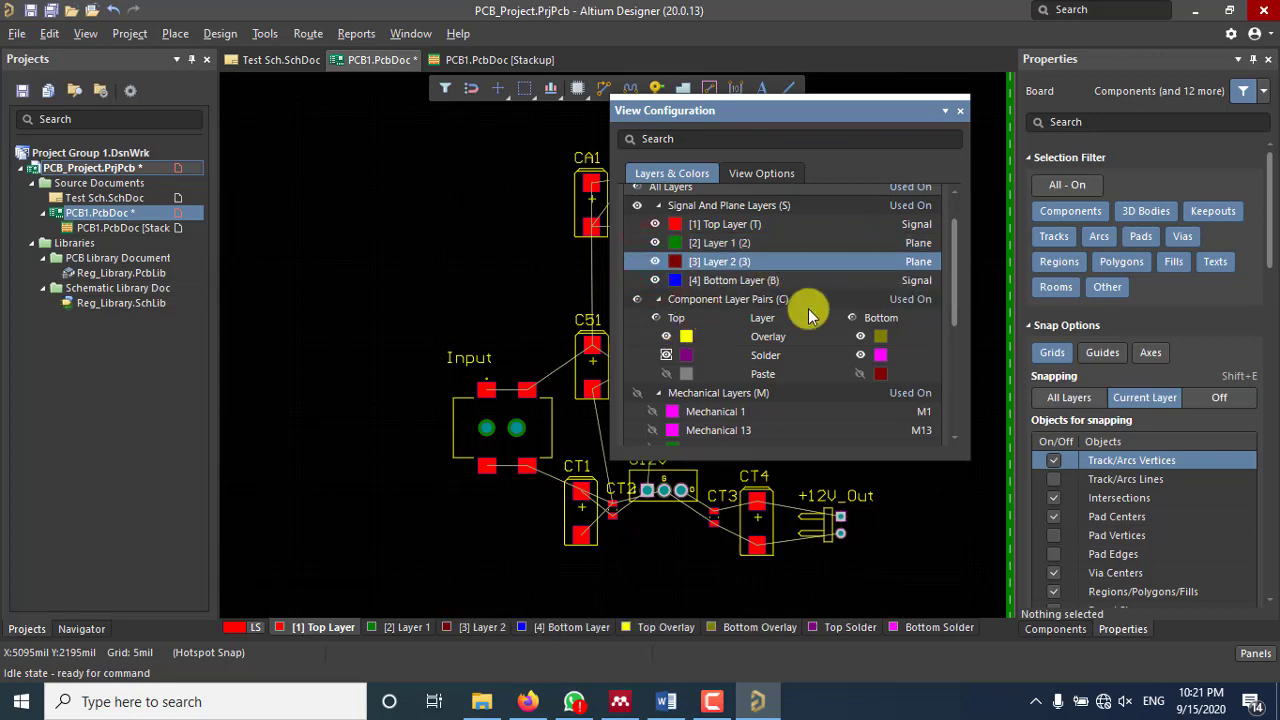
click(960, 110)
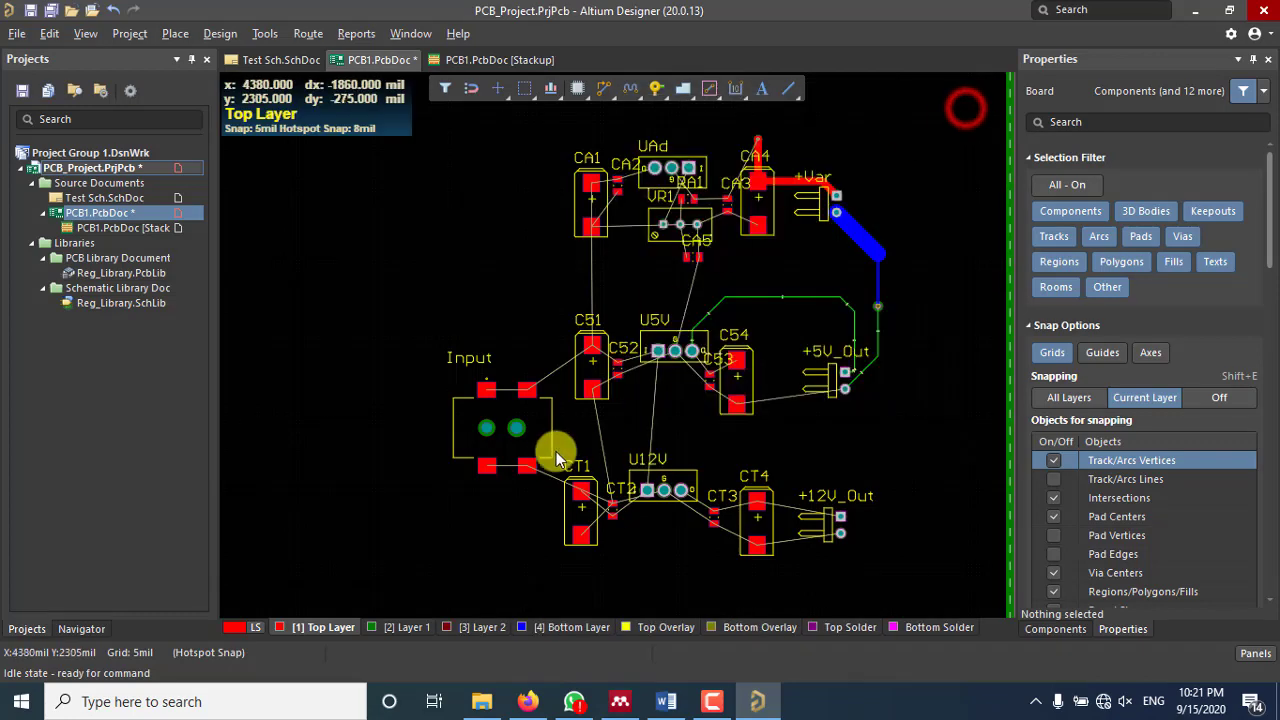
ctrl+scroll(479, 481, up, 5)
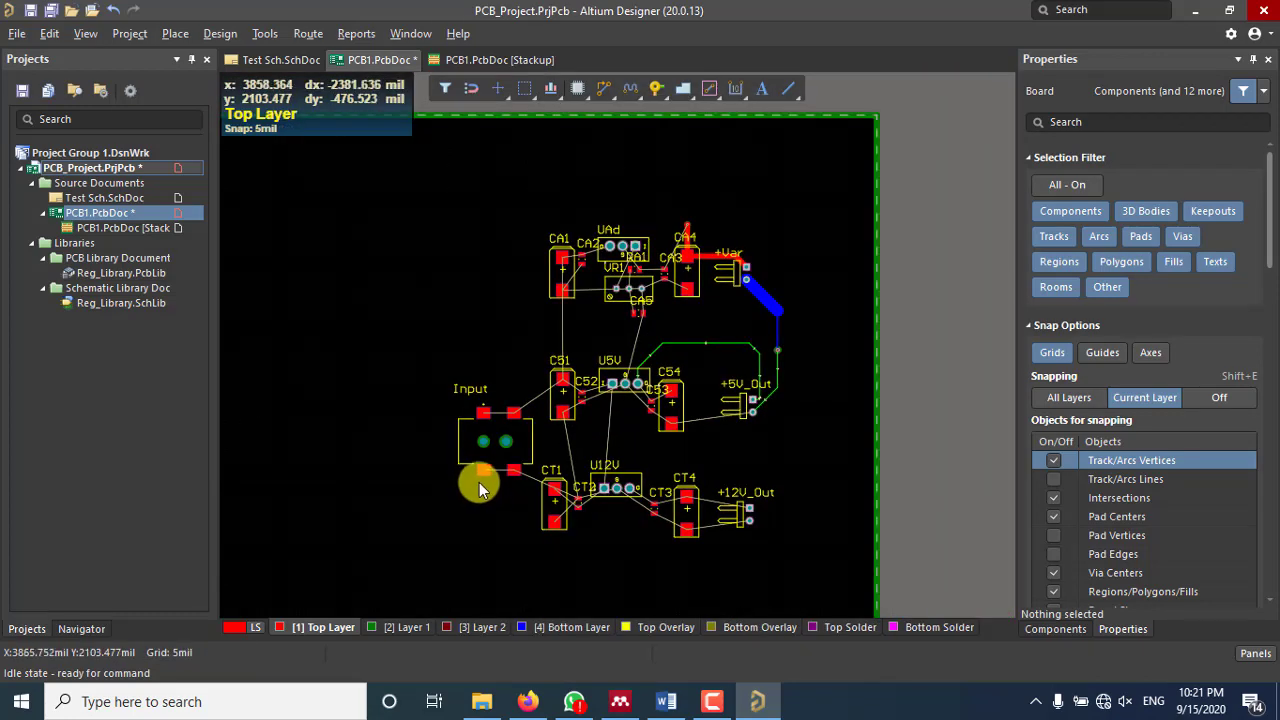
ctrl+scroll(479, 481, down, 6)
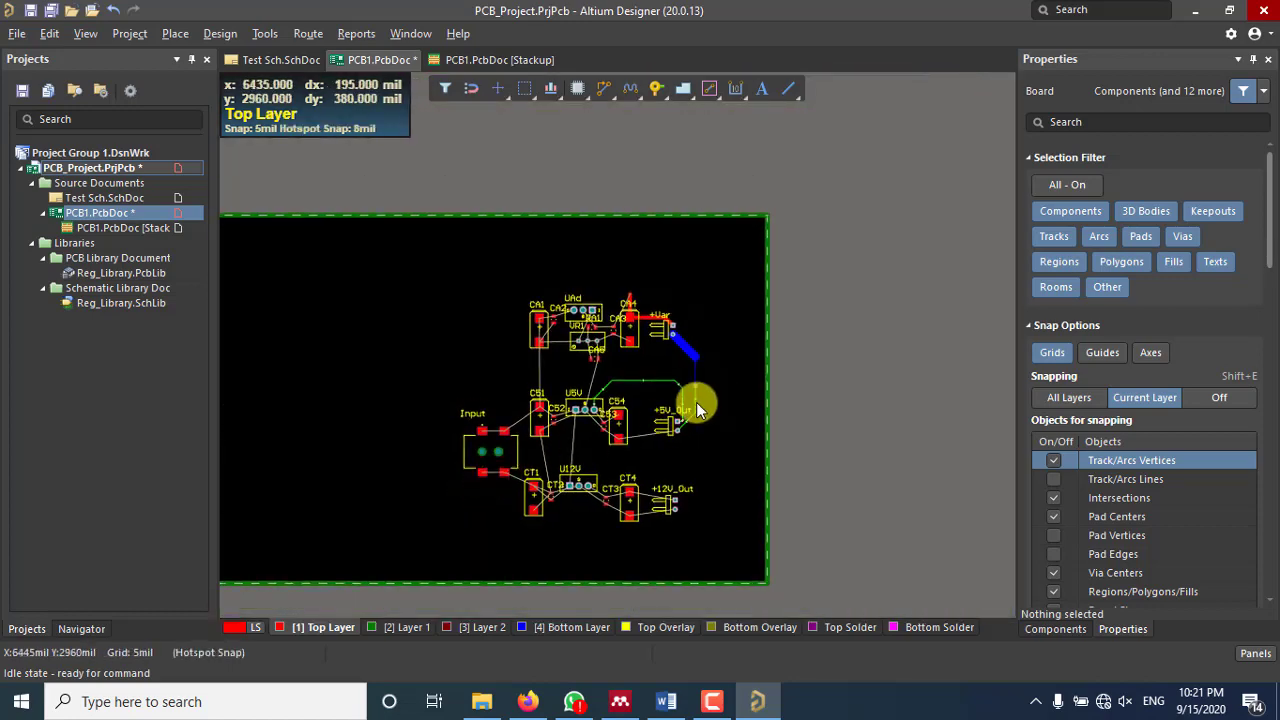
right_drag(325, 451, 408, 392)
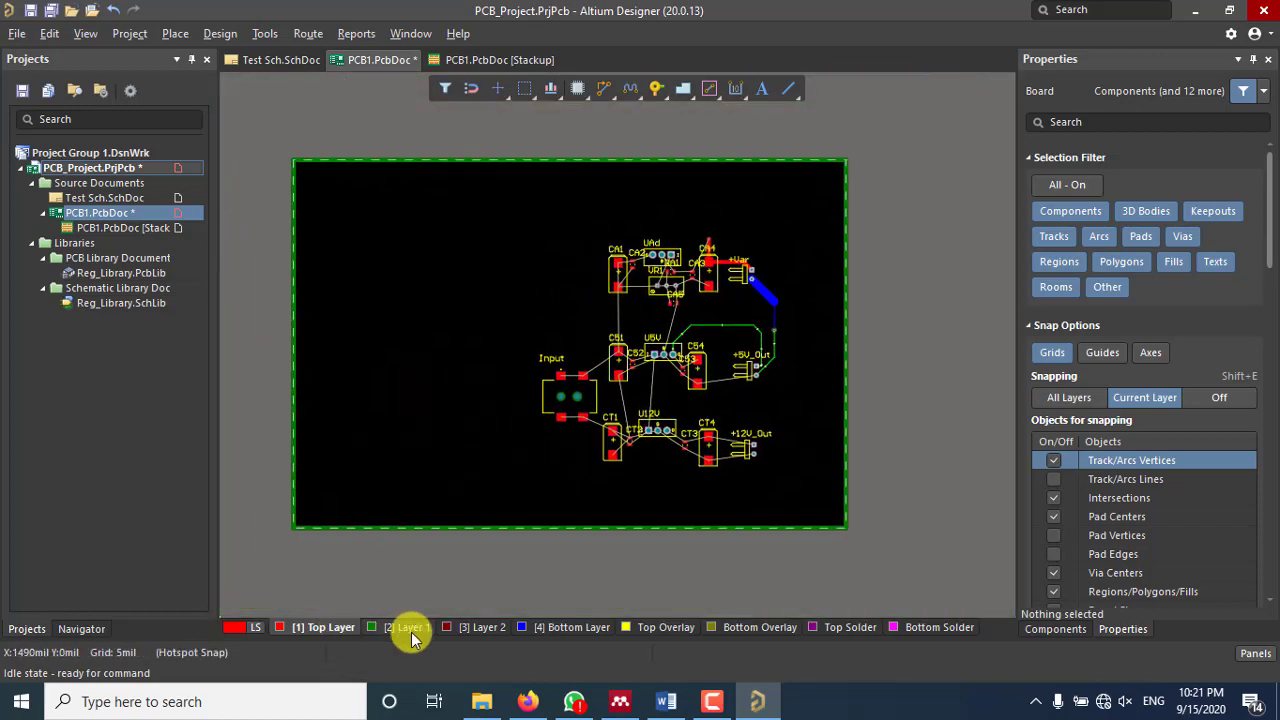
Step: Make Layer 2 the working layer from the layer bar
click(549, 630)
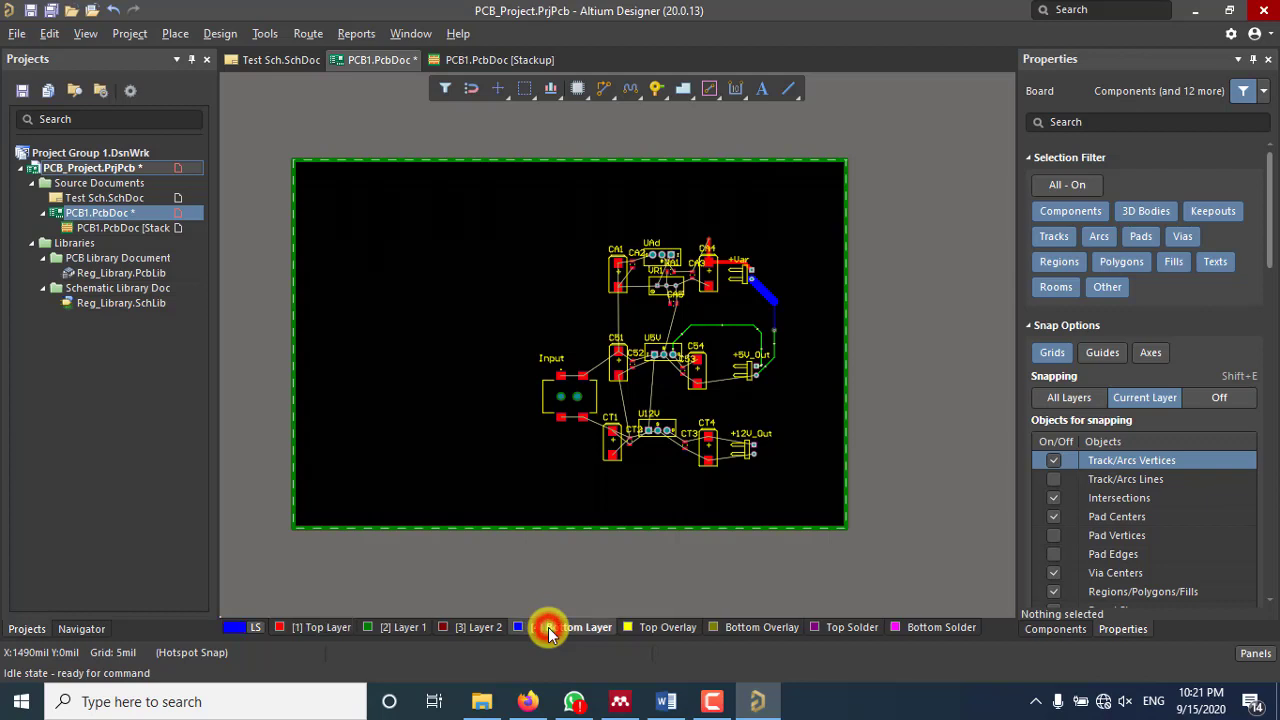
click(325, 628)
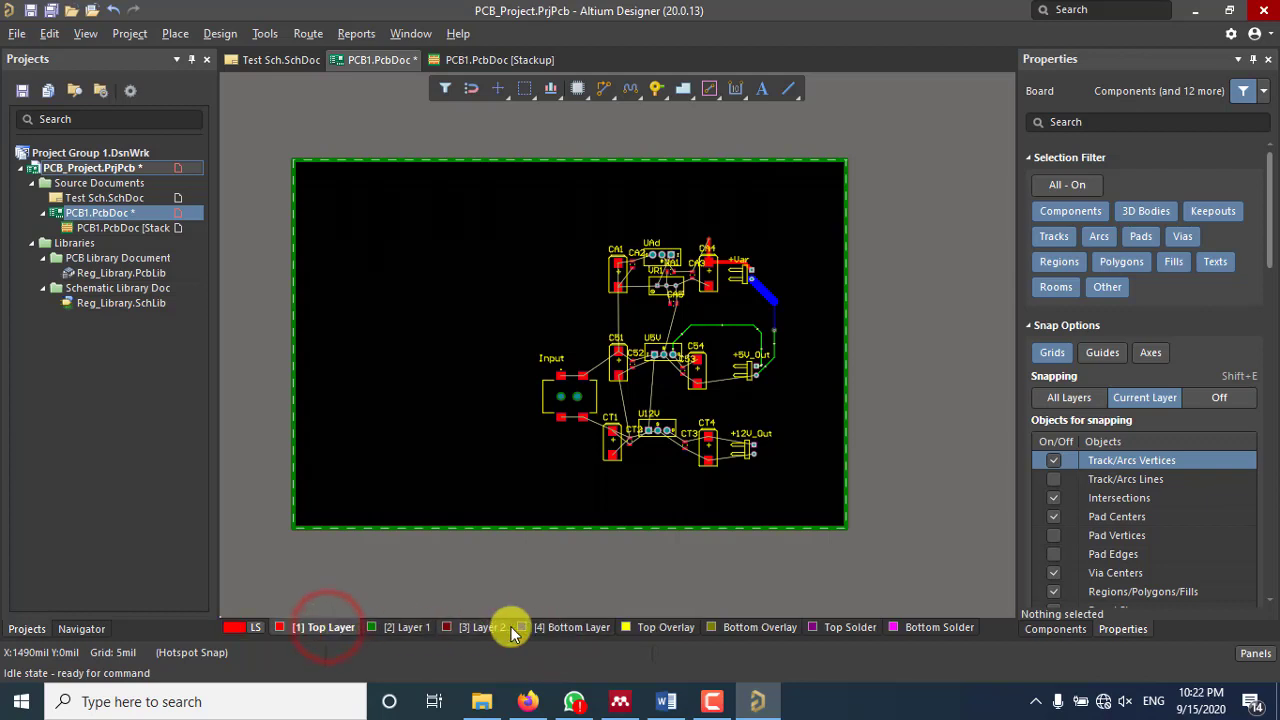
click(560, 630)
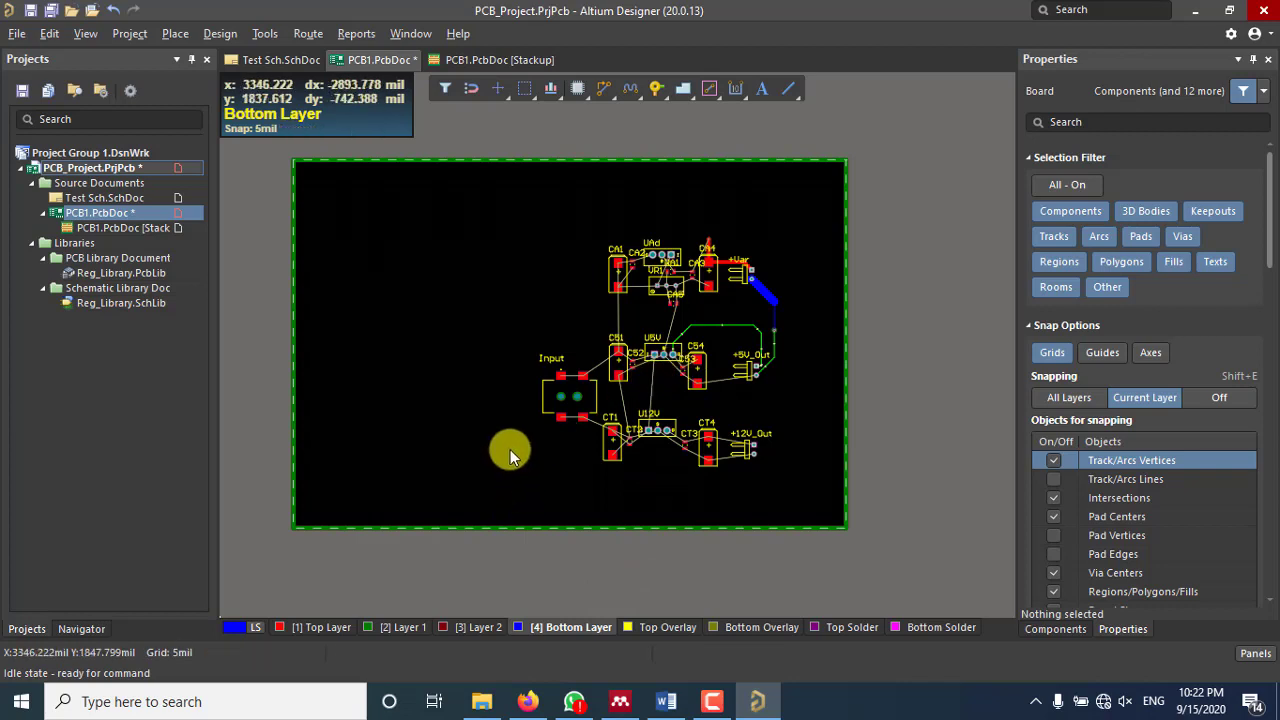
ctrl+scroll(508, 450, up, 1)
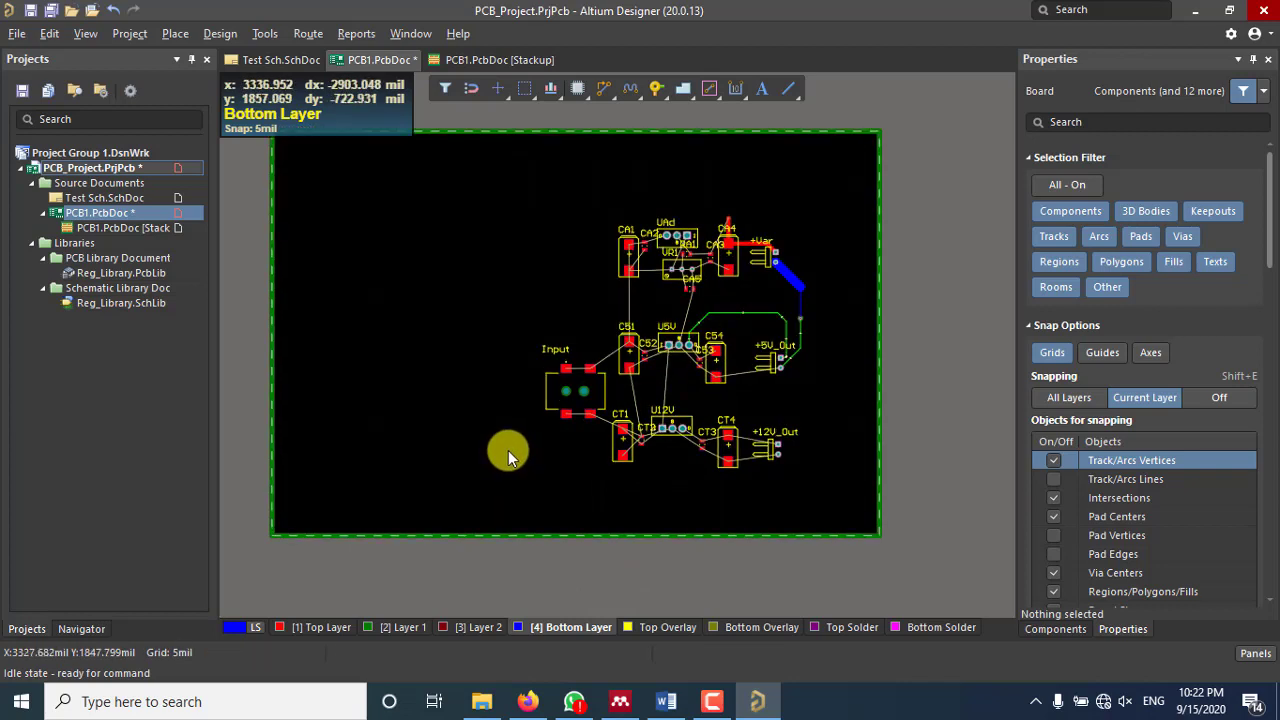
click(406, 630)
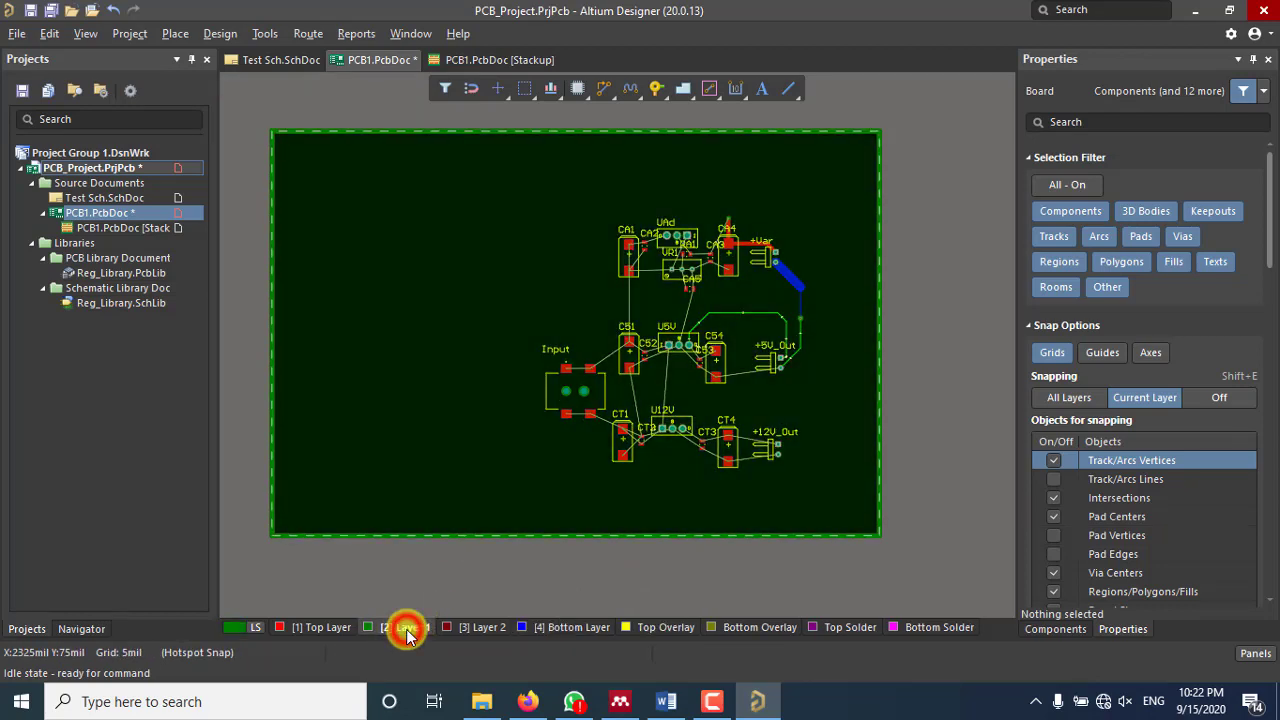
click(490, 627)
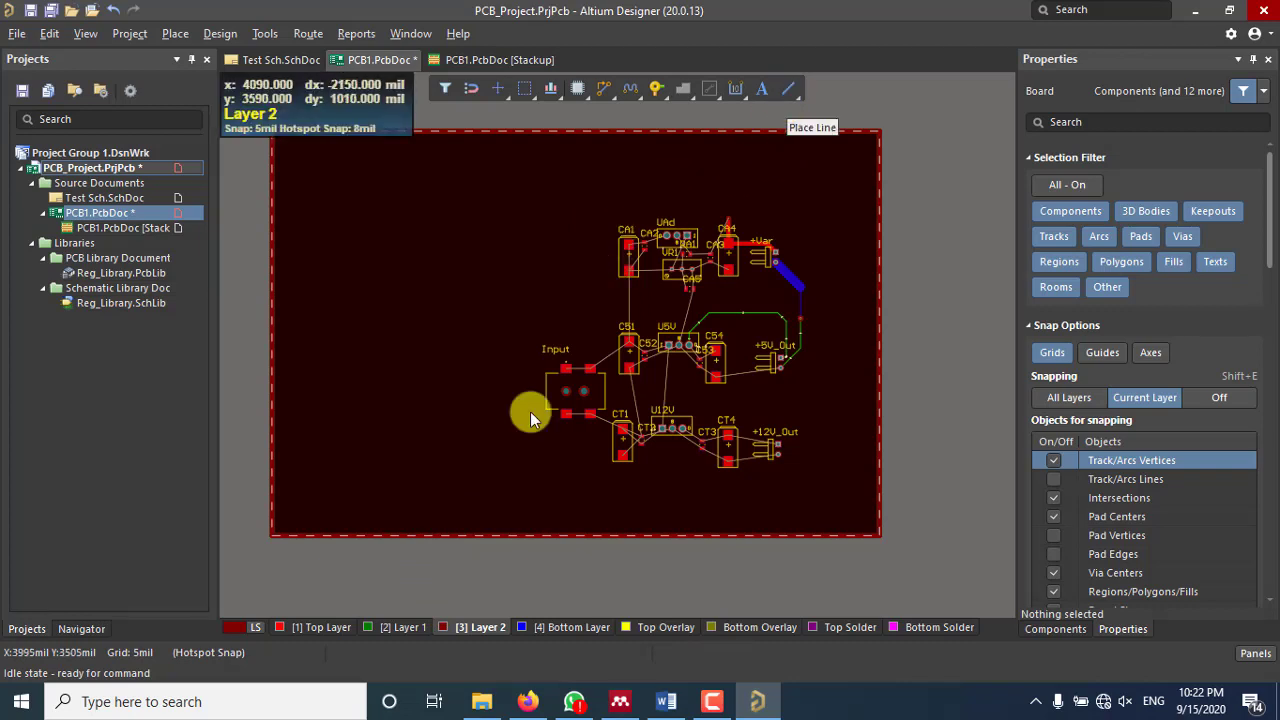
Step: Draw a vertical dividing line on Layer 2 from above to below the board
click(791, 88)
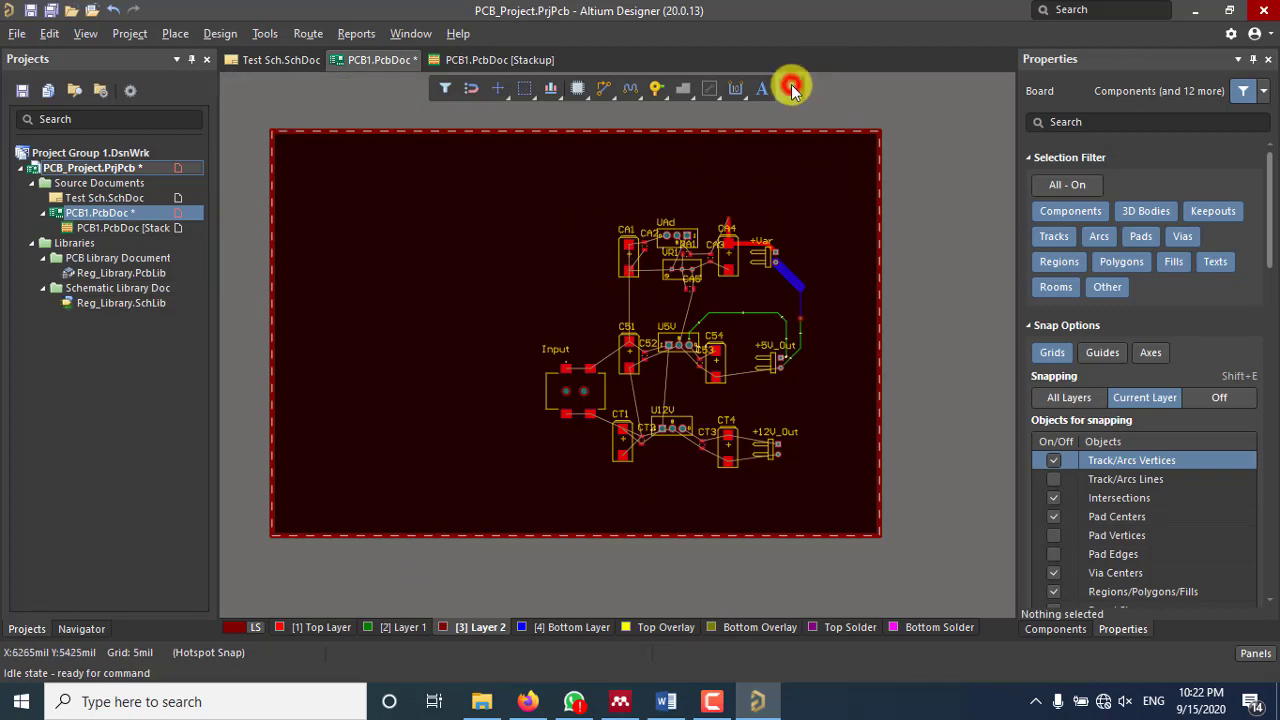
ctrl+scroll(591, 200, down, 2)
scroll(591, 203, up, 1)
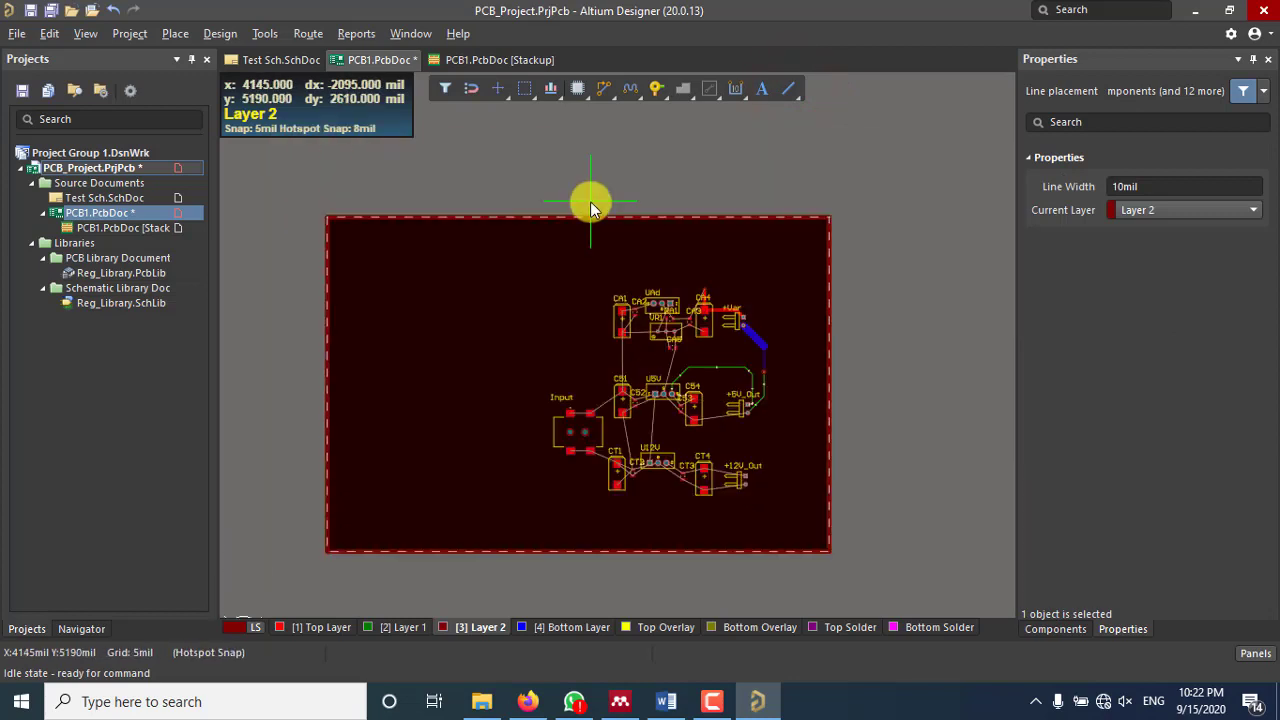
click(525, 165)
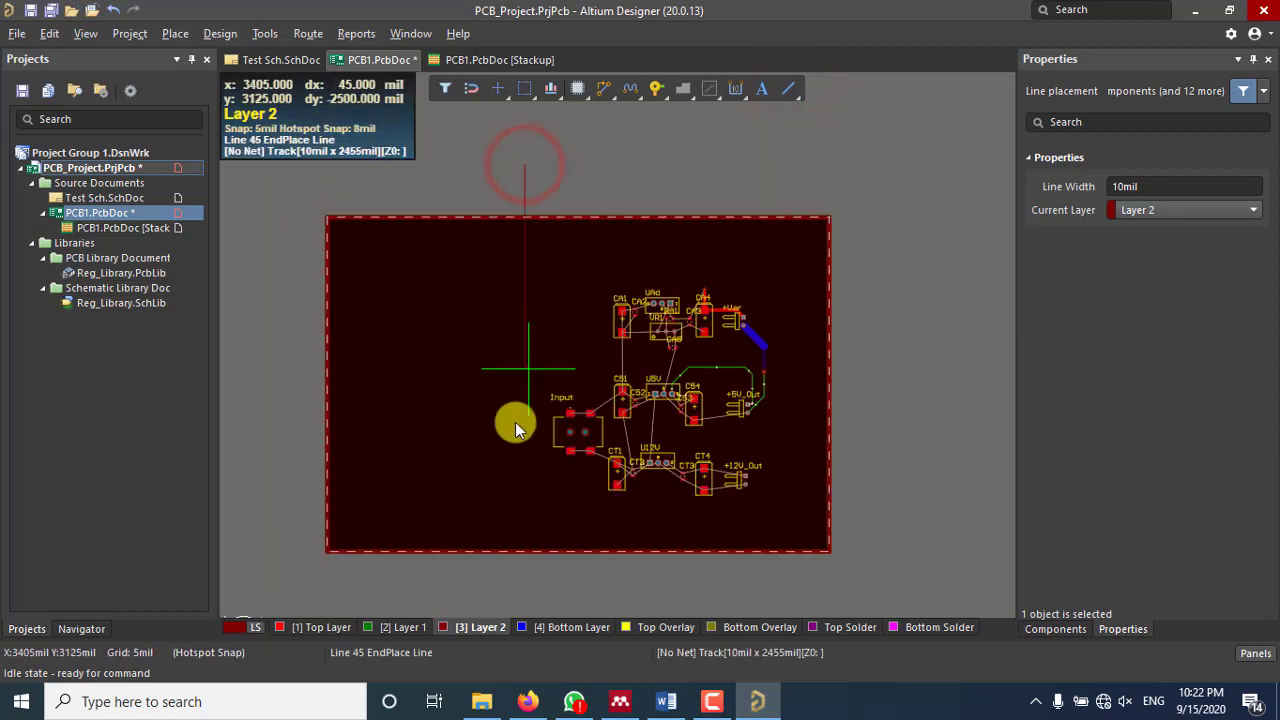
click(527, 590)
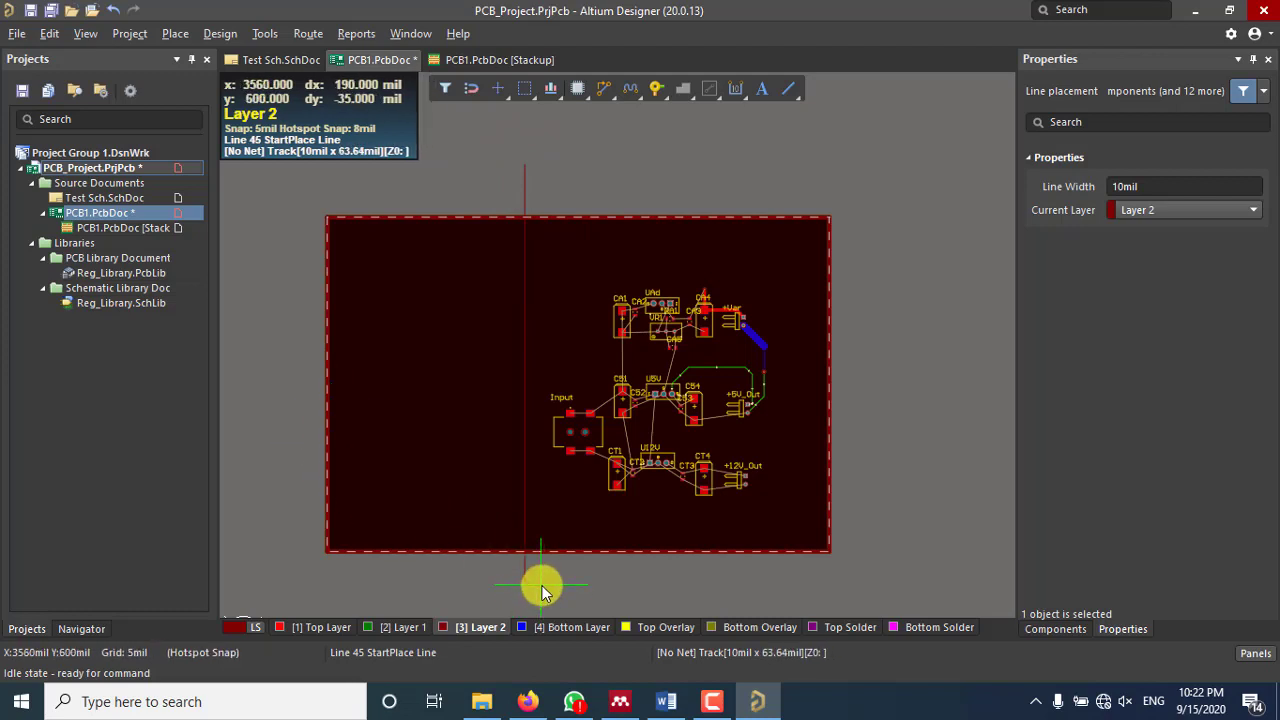
right_click(540, 584)
right_click(540, 584)
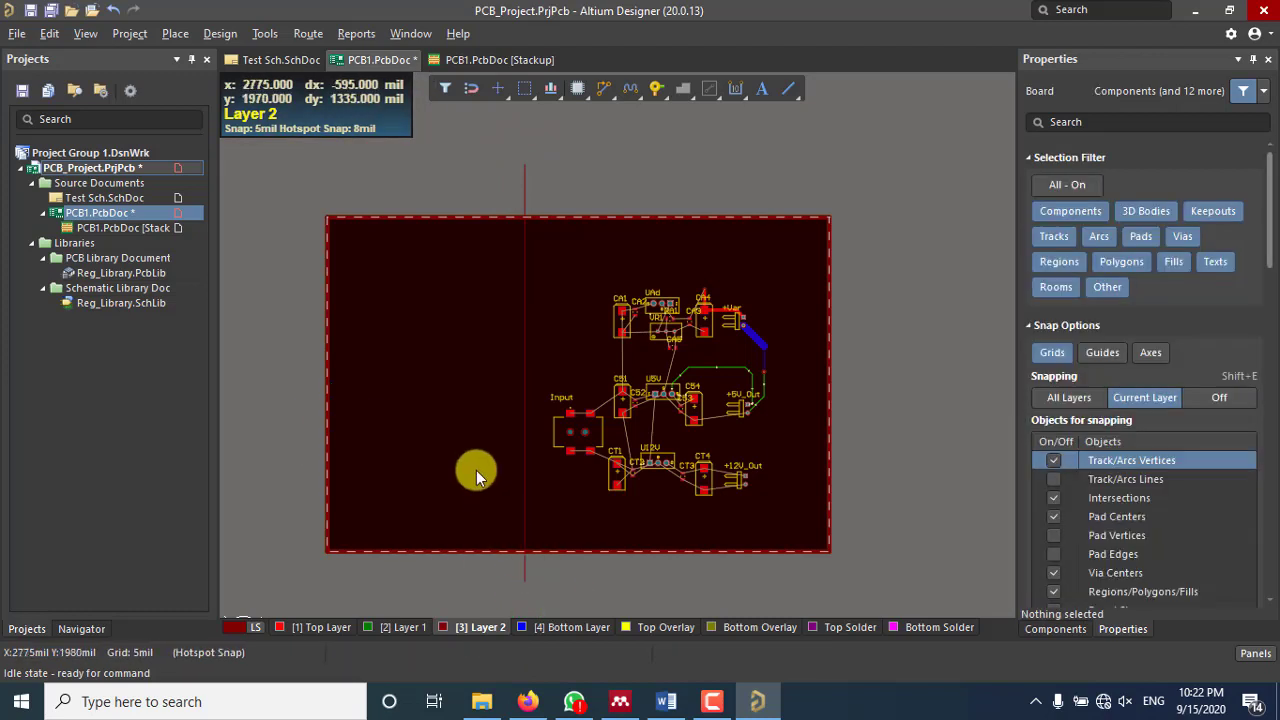
Step: Check the left and right plane regions created by the split
click(470, 430)
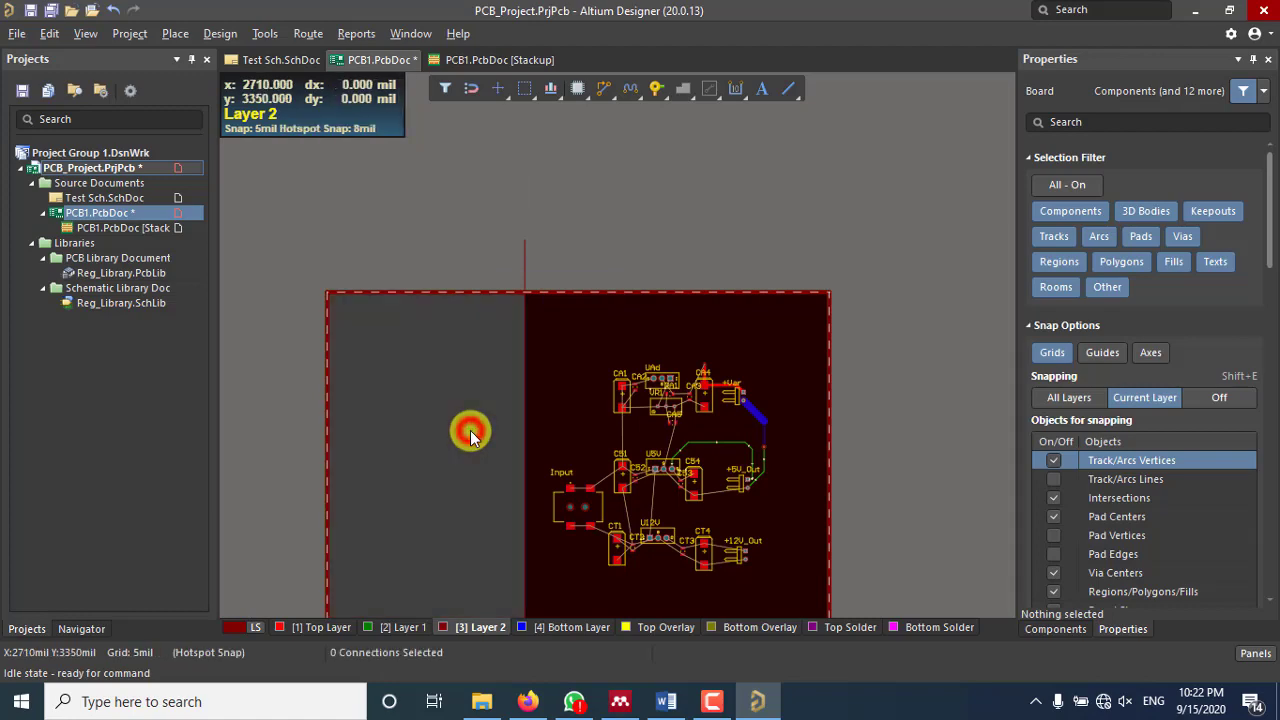
scroll(470, 425, down, 2)
click(552, 283)
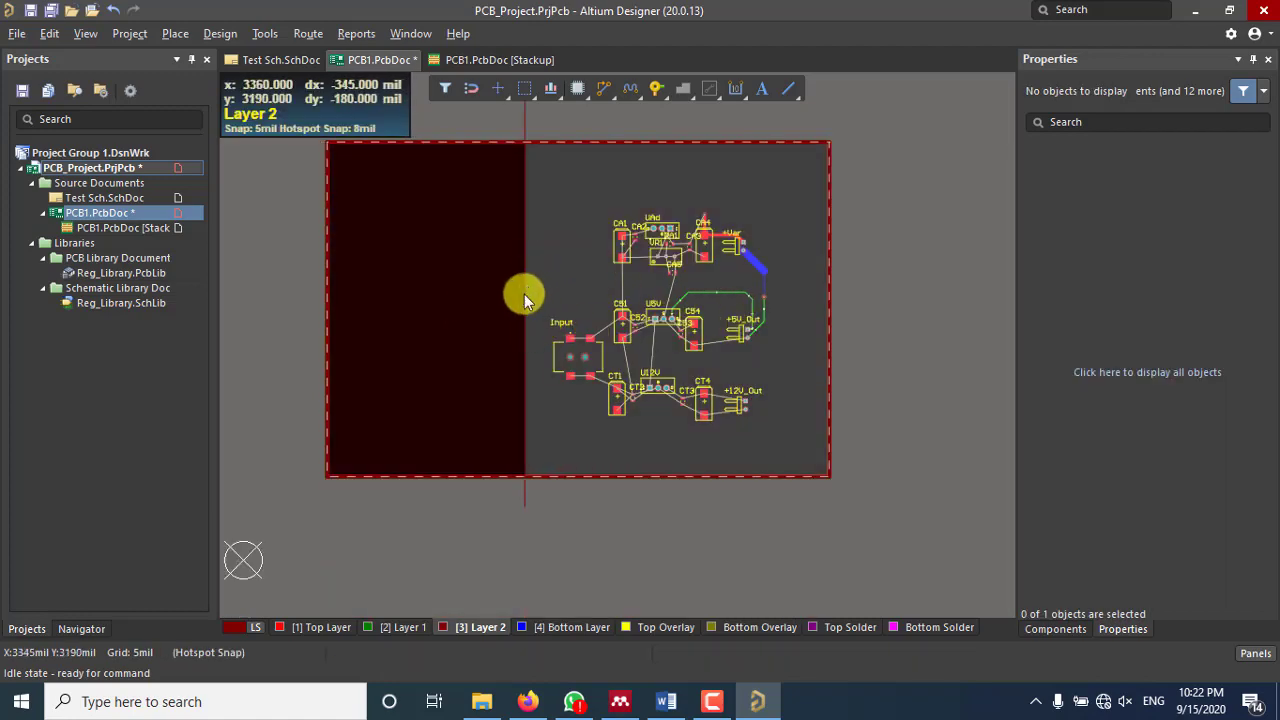
click(465, 240)
click(569, 217)
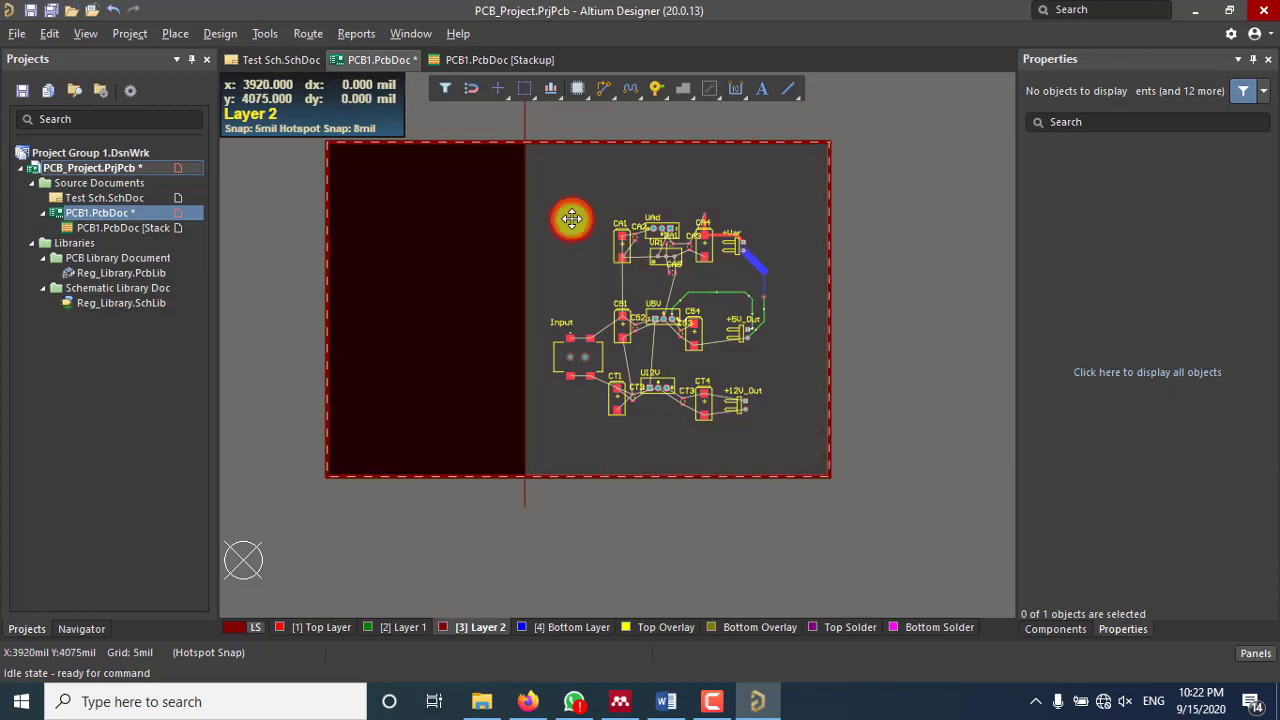
click(655, 539)
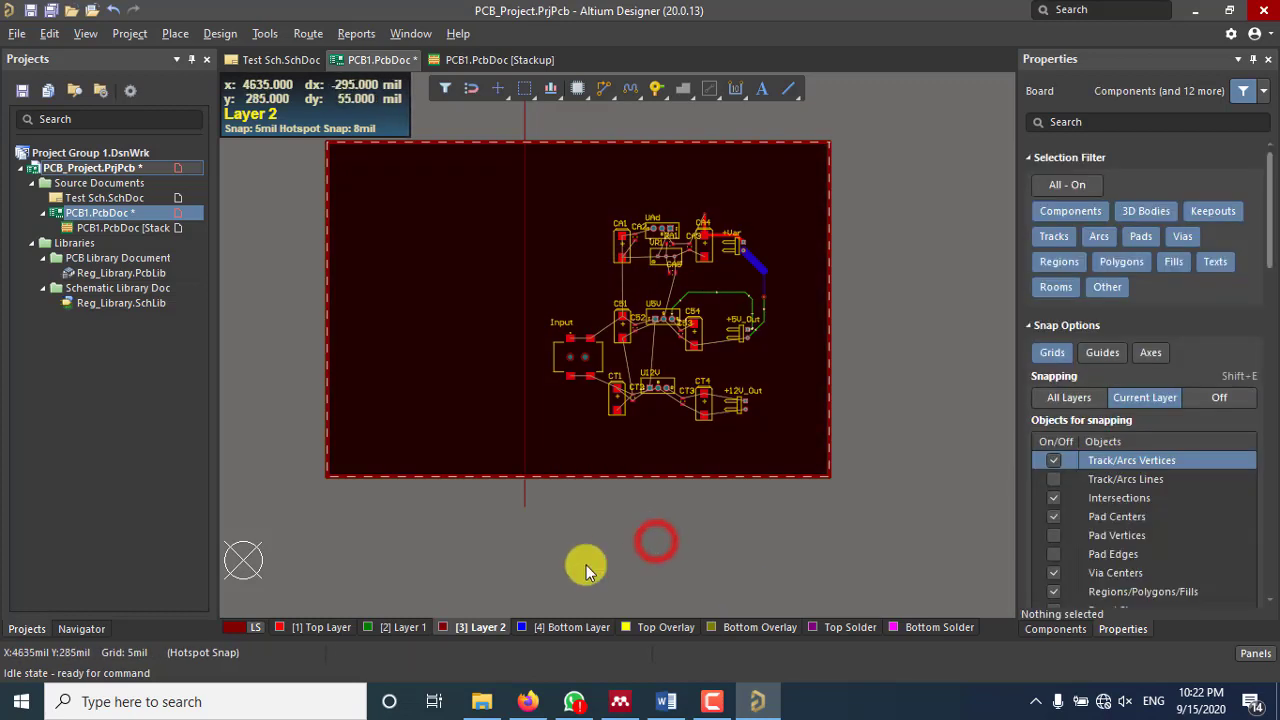
Step: Draw a horizontal line from the vertical divider to the board's right edge
click(789, 88)
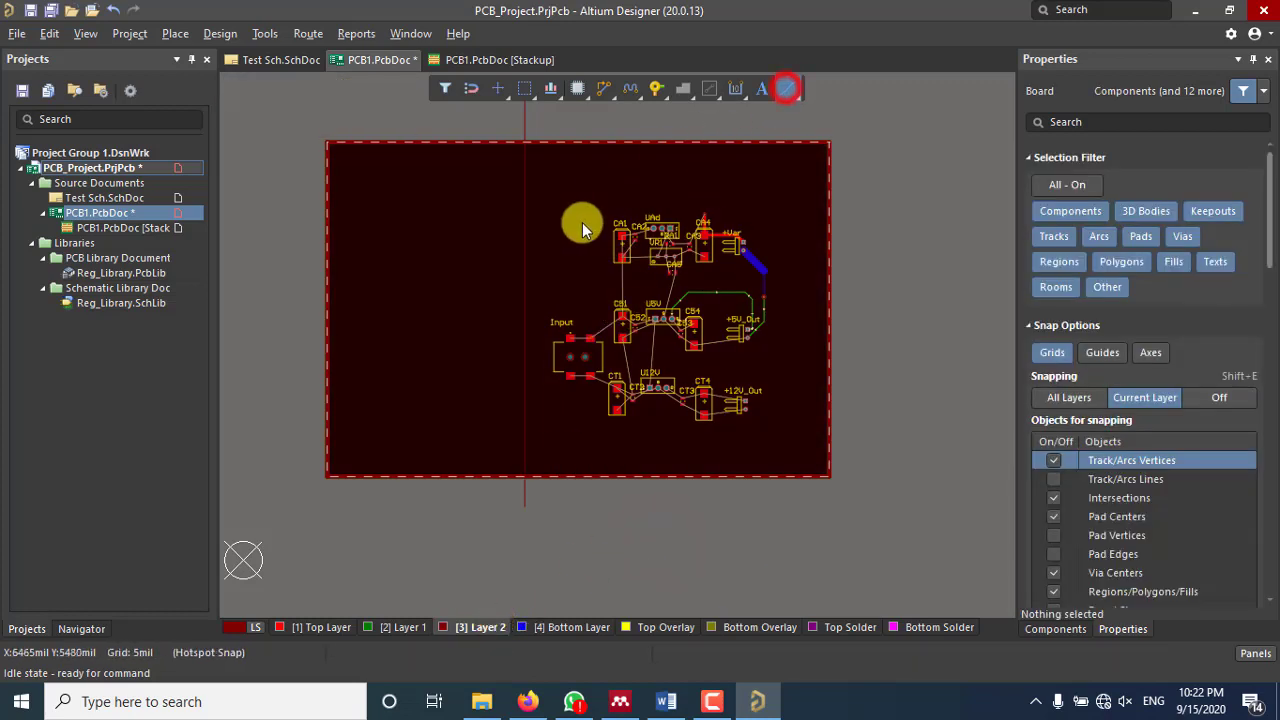
click(525, 291)
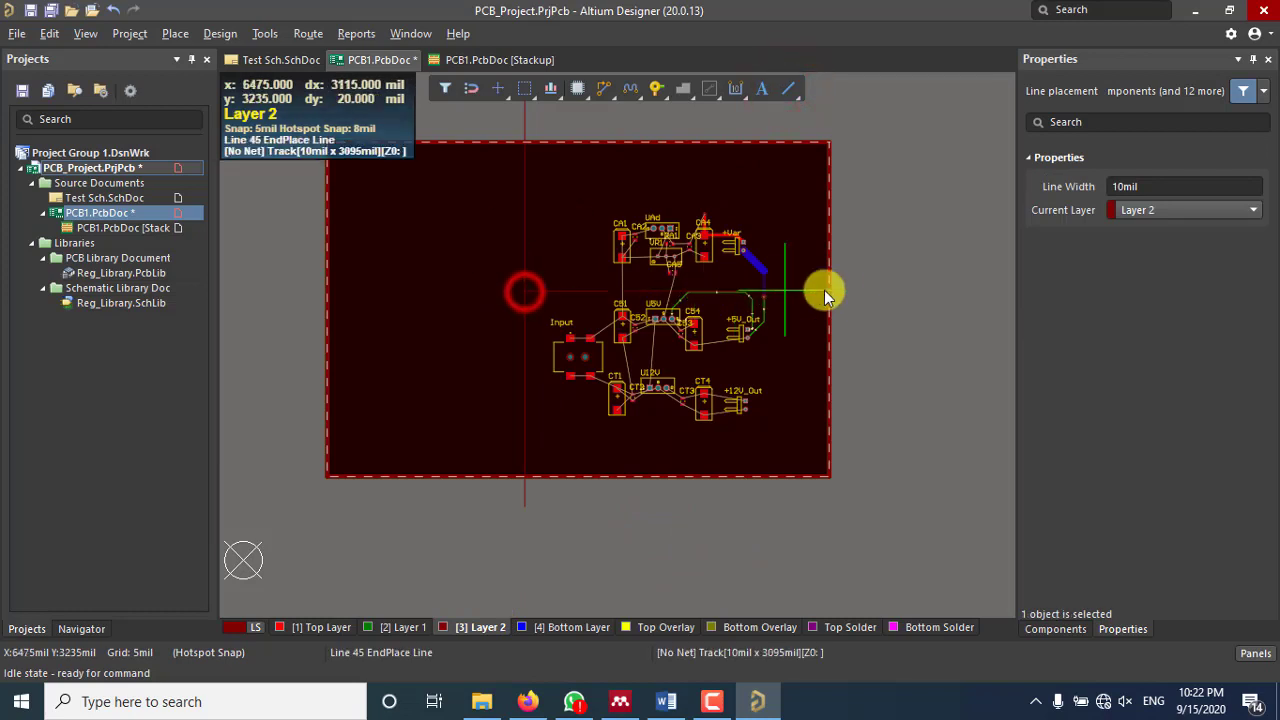
right_click(906, 349)
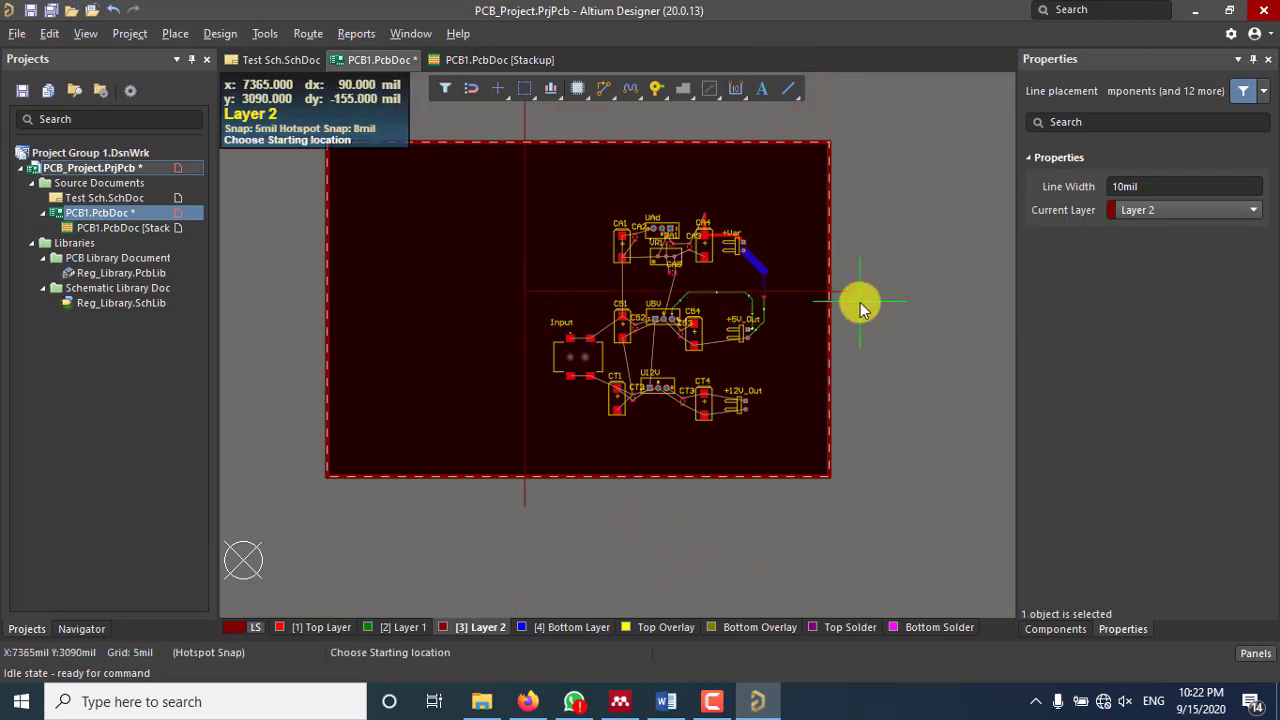
right_click(665, 178)
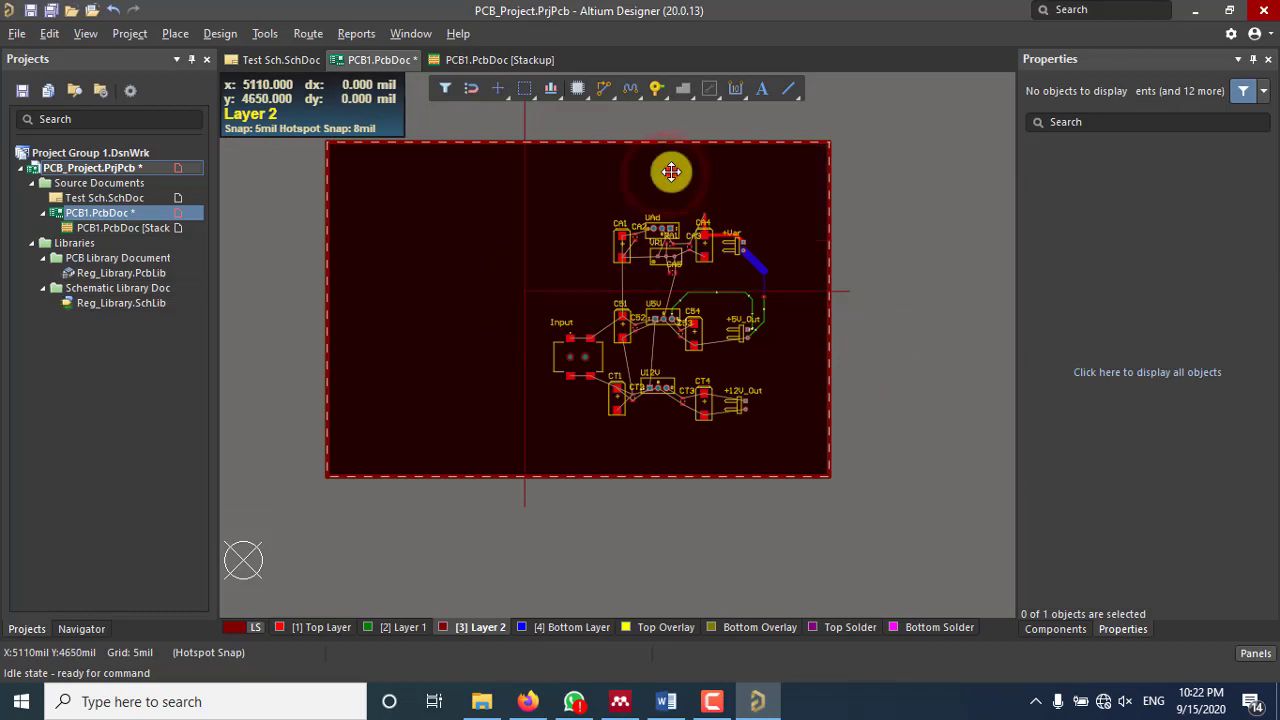
Step: Assign the upper-right Layer 2 plane region to the GND net
double_click(665, 178)
click(612, 343)
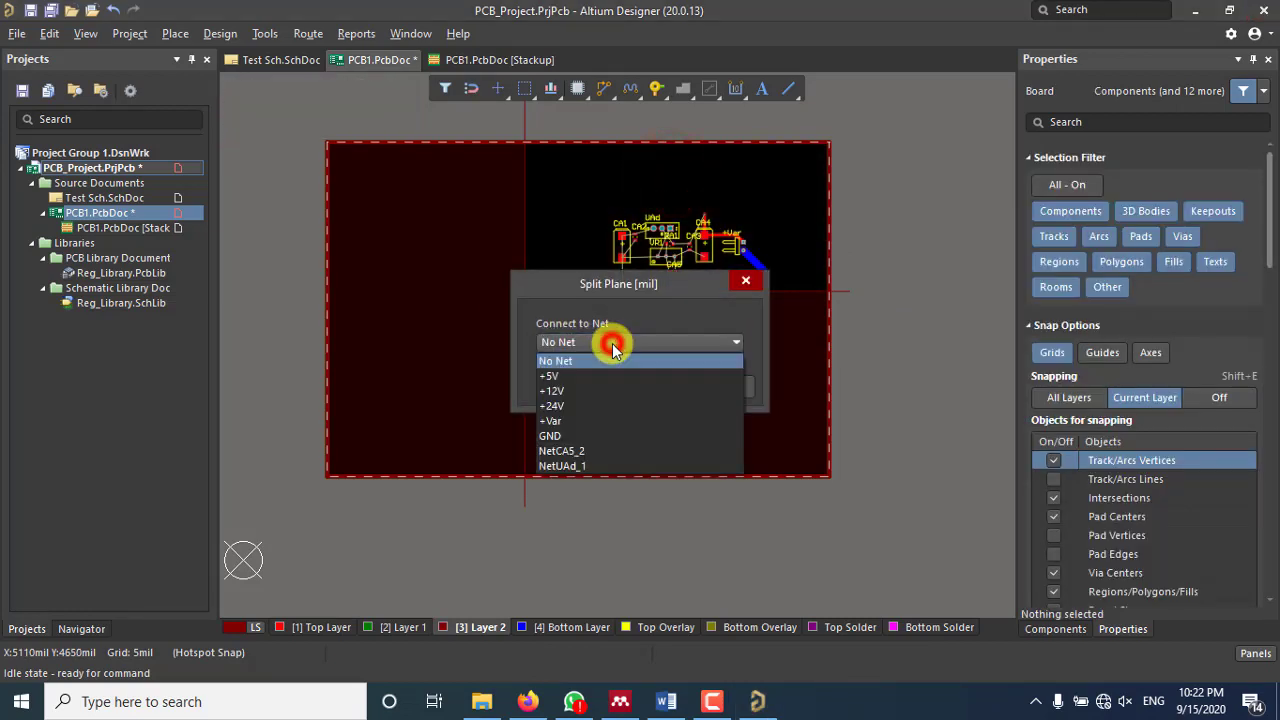
click(570, 436)
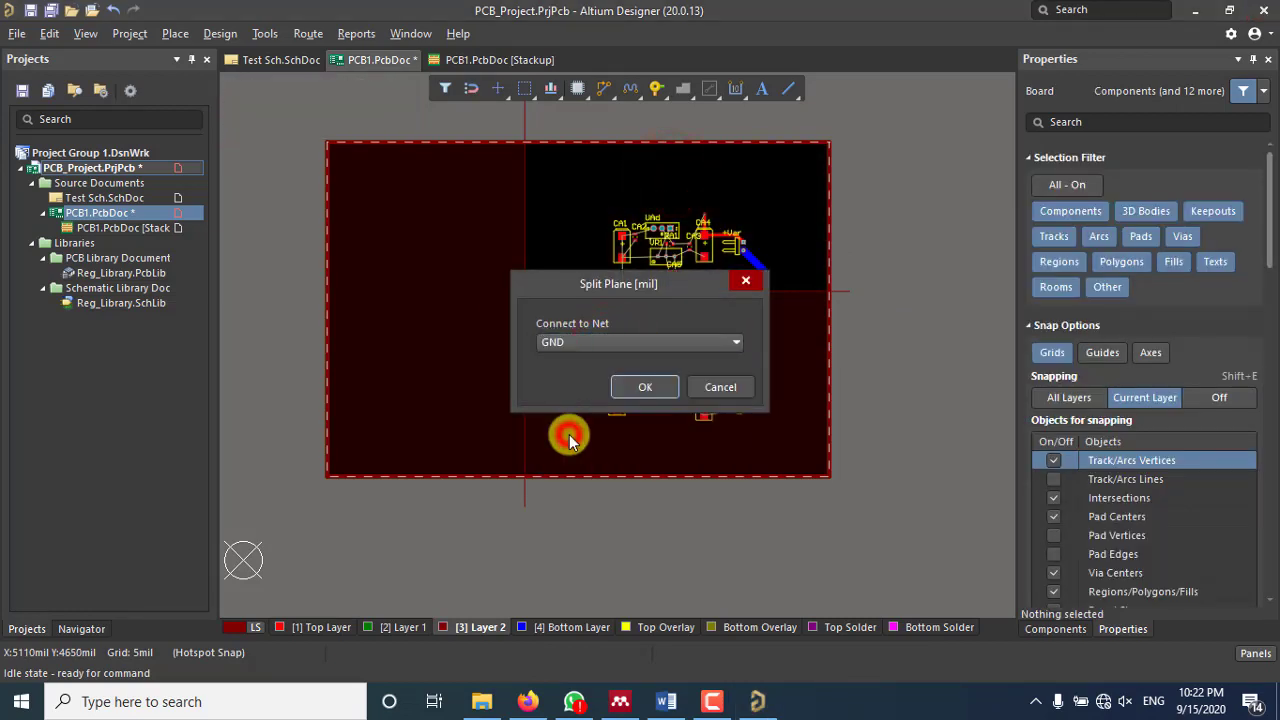
click(661, 397)
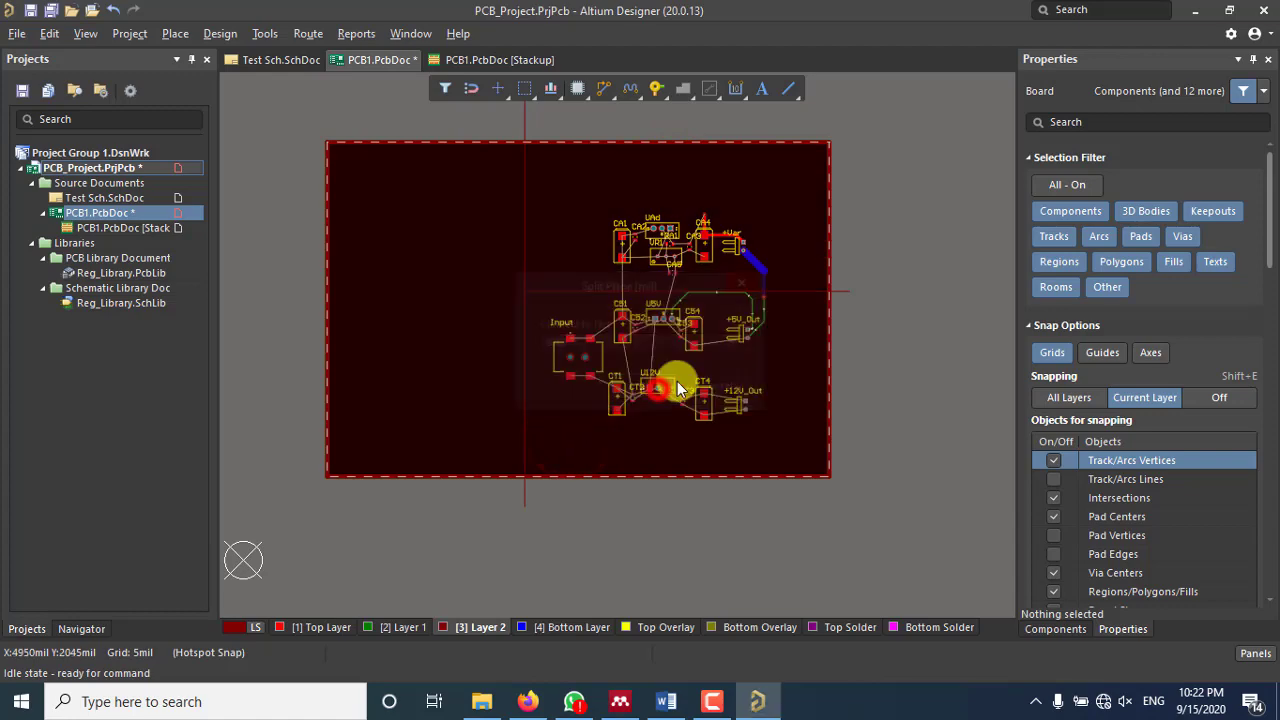
click(795, 237)
click(880, 214)
Step: Zoom out until the whole PCB1 board is in view
ctrl+scroll(669, 266, up, 5)
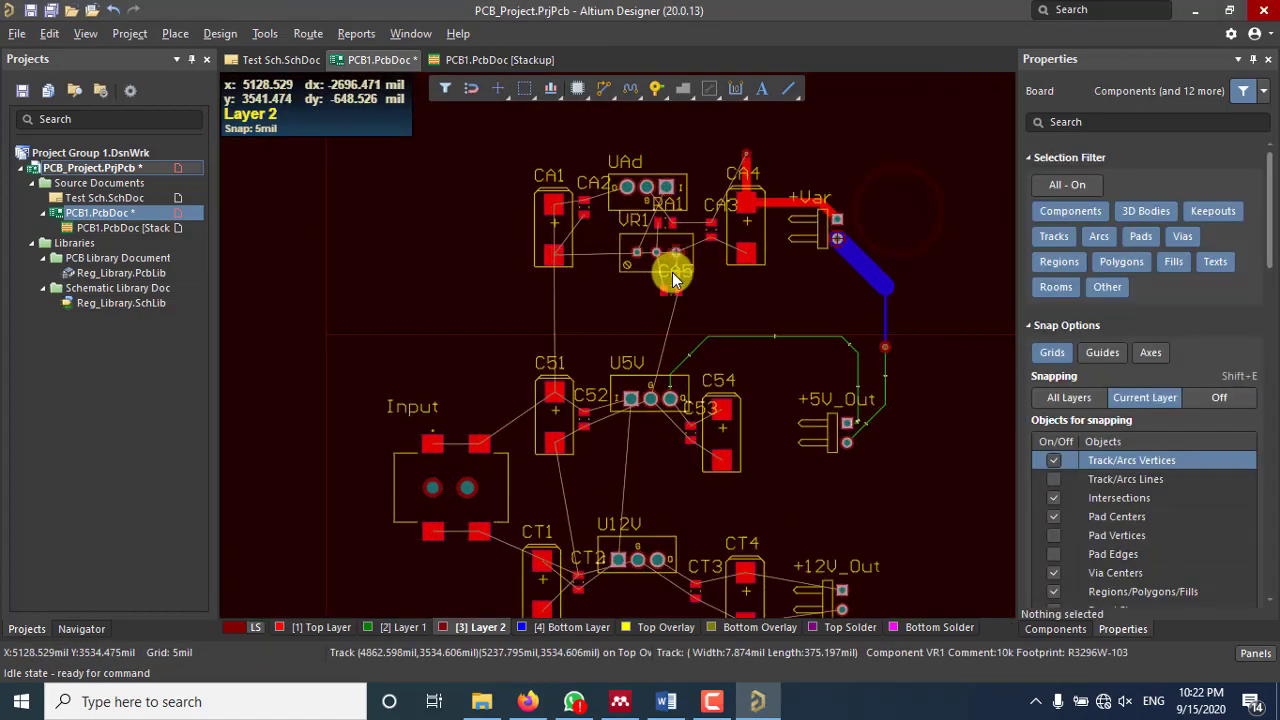
ctrl+scroll(679, 245, up, 6)
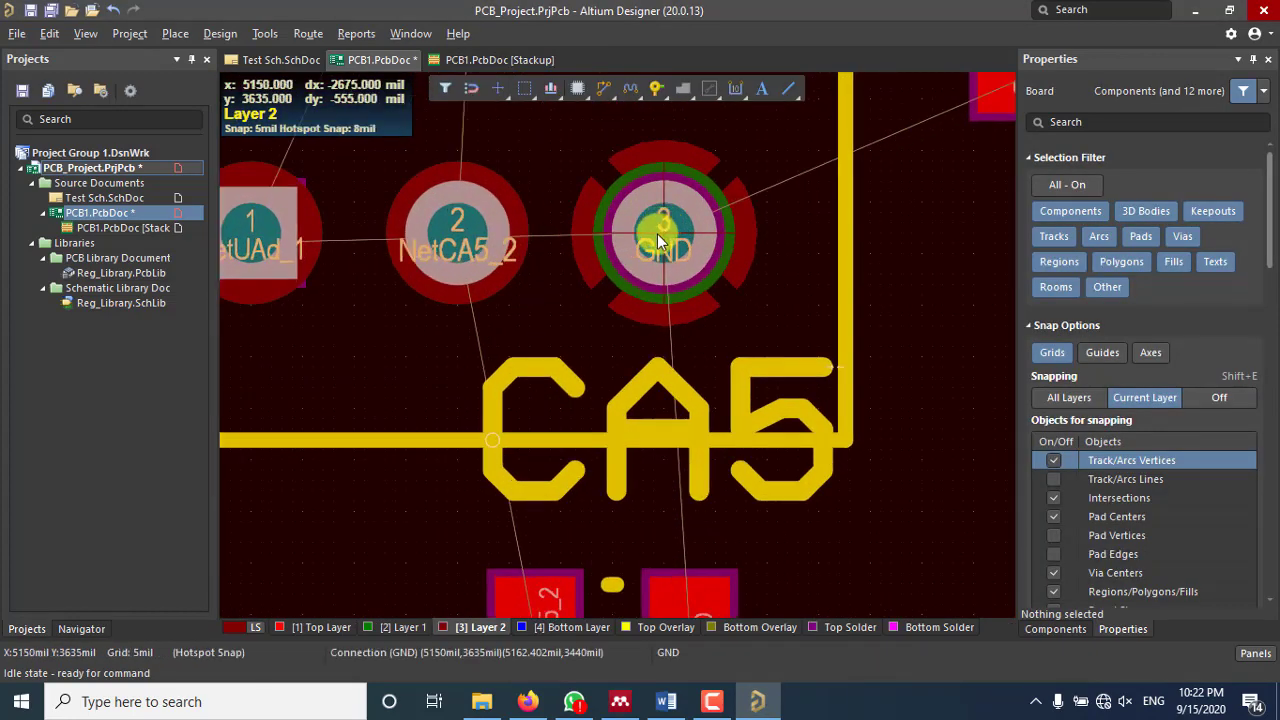
ctrl+scroll(630, 240, down, 4)
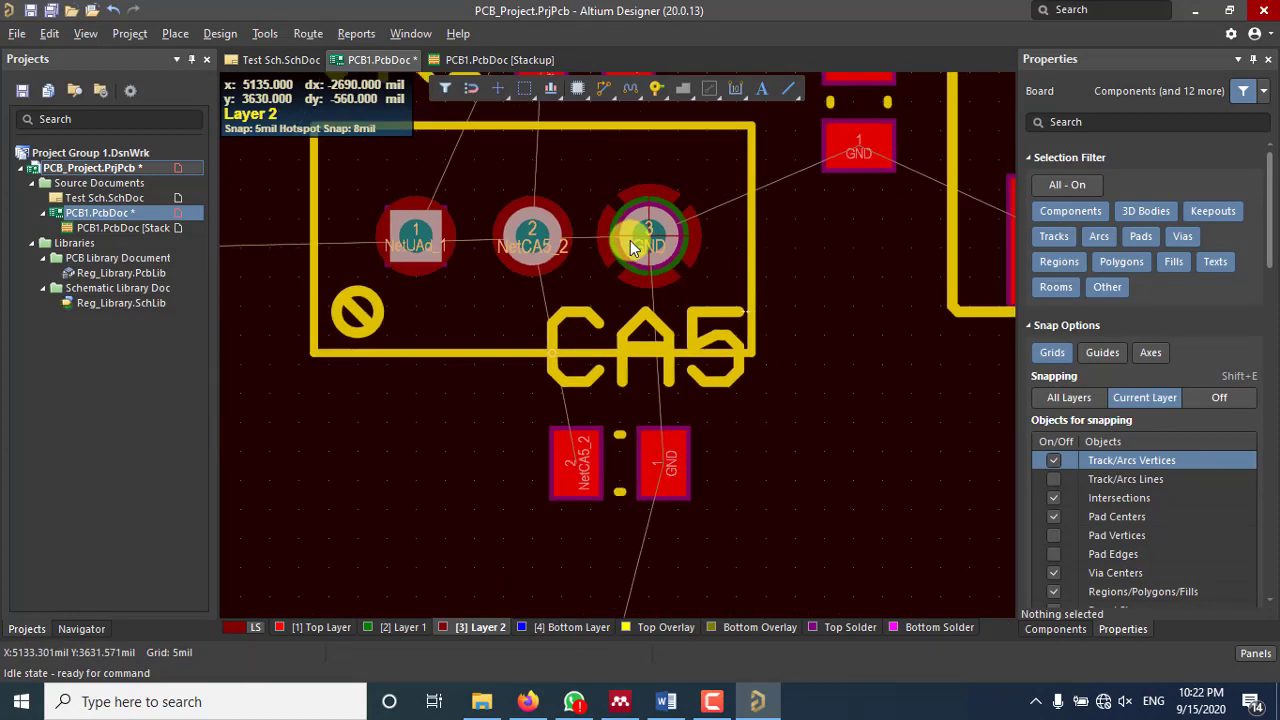
ctrl+scroll(630, 245, down, 6)
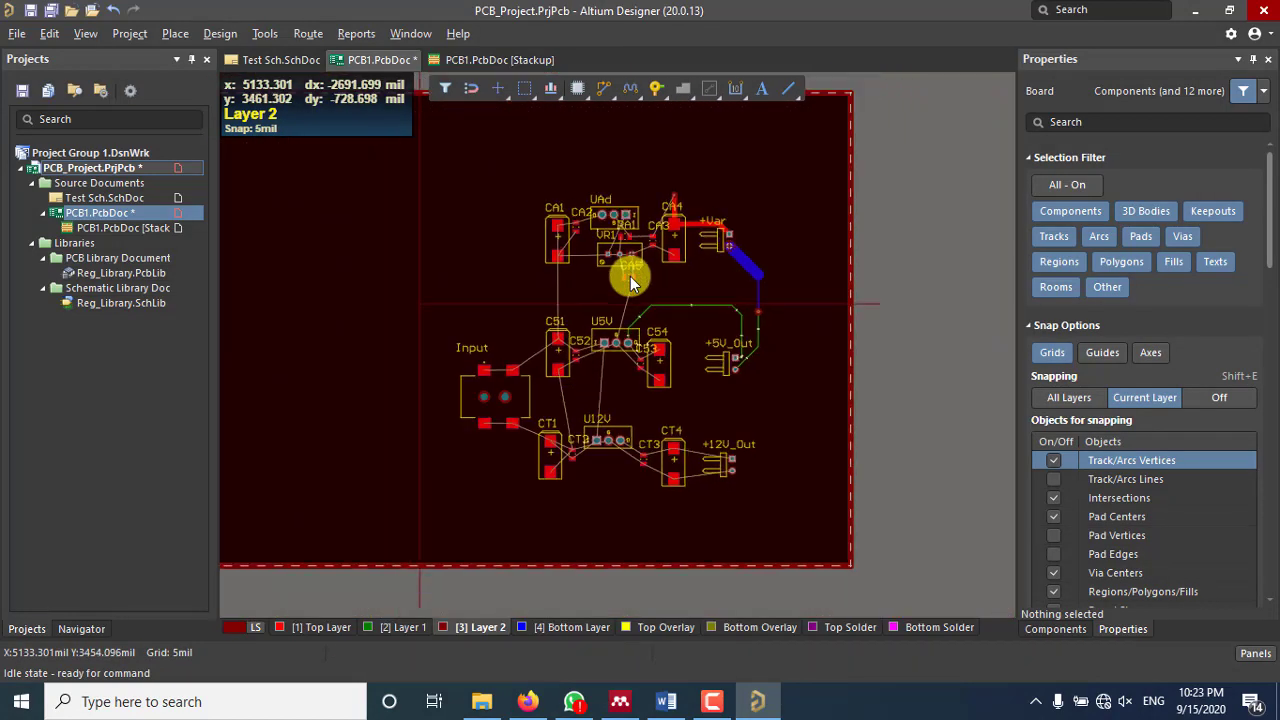
ctrl+scroll(630, 280, down, 2)
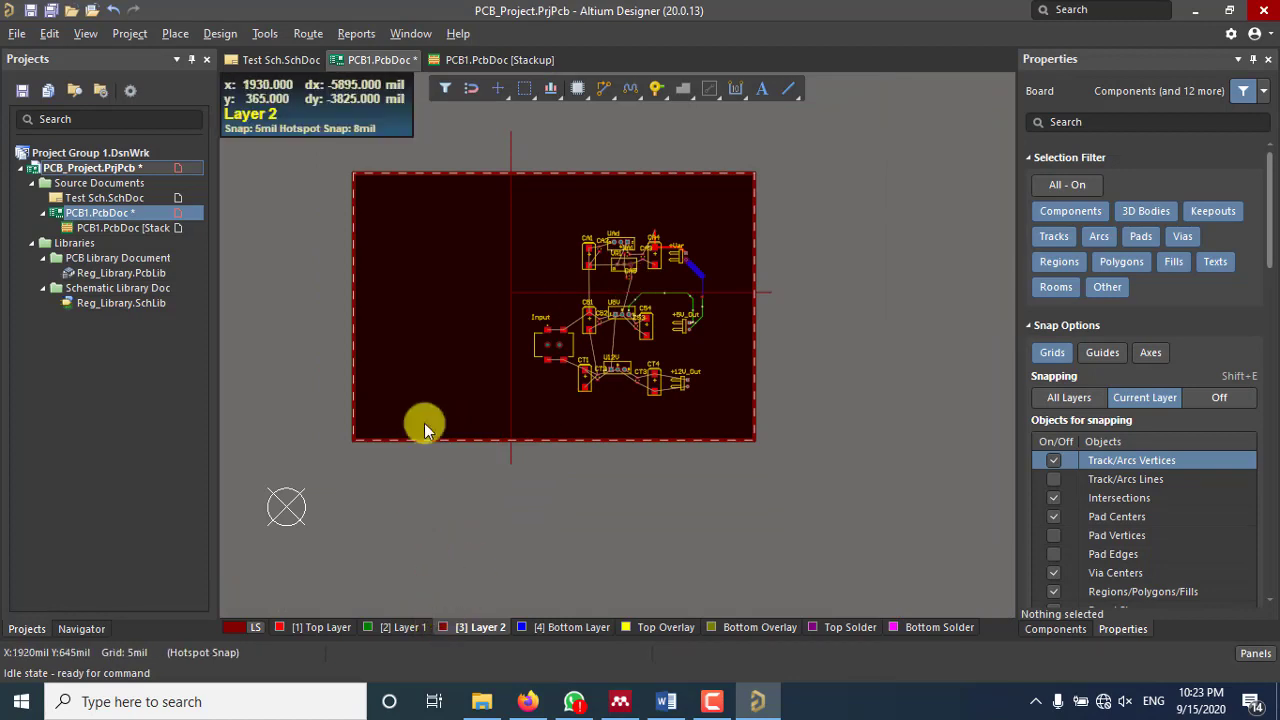
Step: Switch to Top Layer and route a short track near the board top
click(480, 287)
click(557, 234)
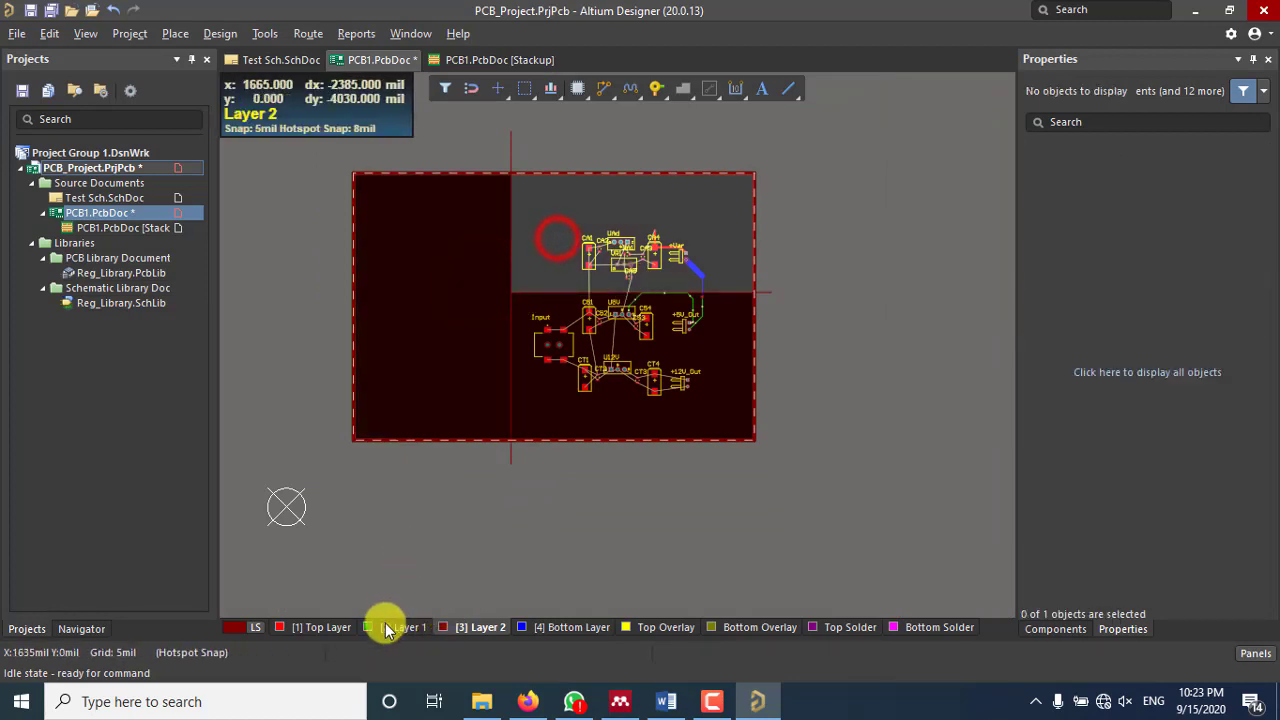
click(318, 630)
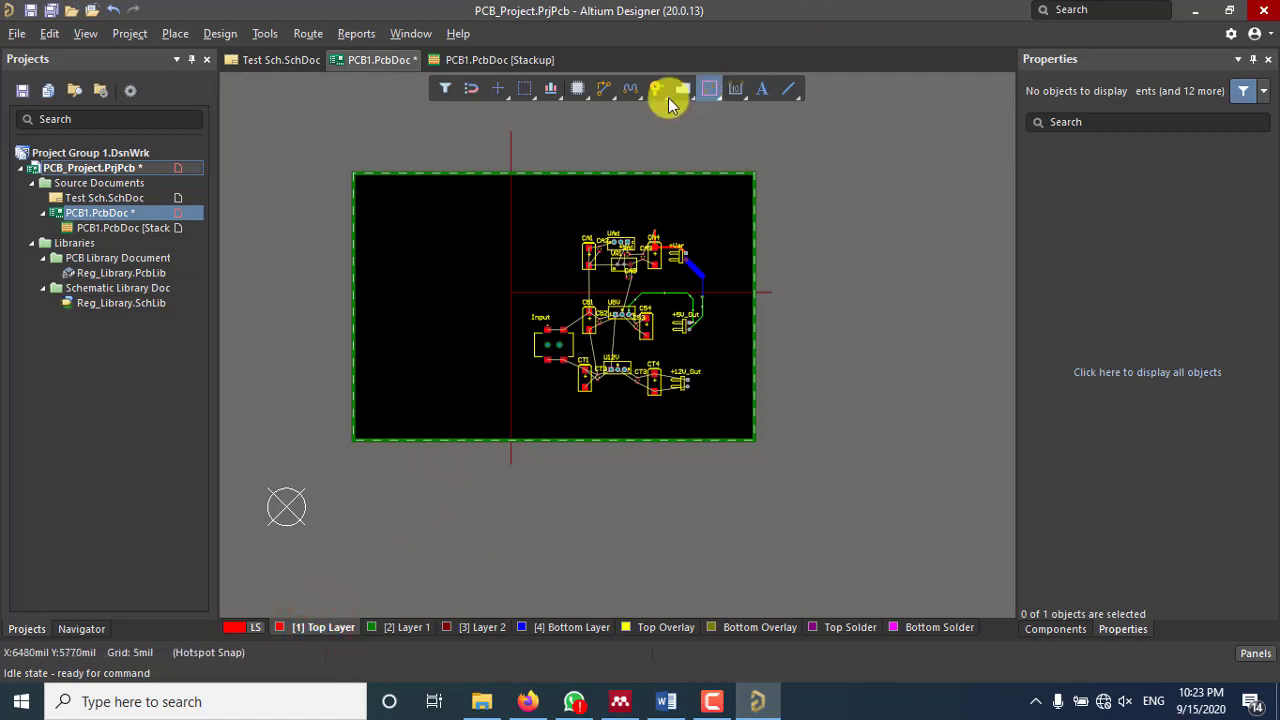
click(603, 89)
click(560, 238)
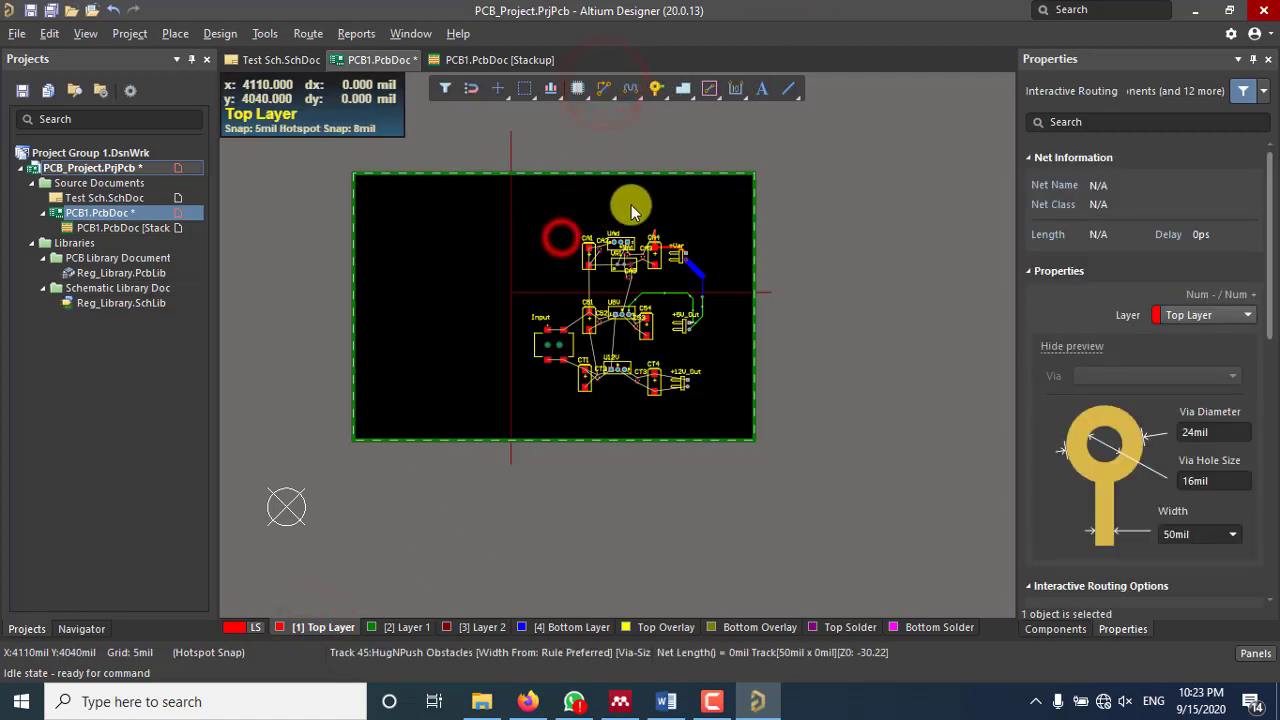
click(678, 204)
click(722, 230)
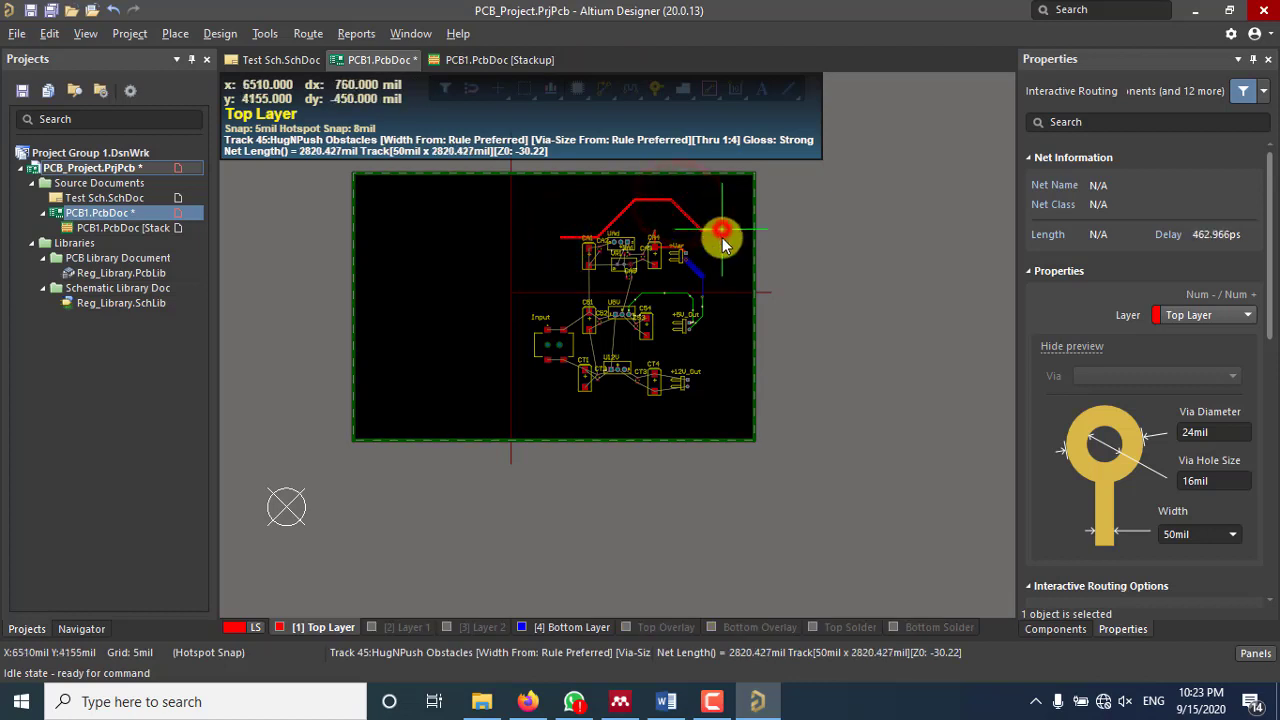
key(Escape)
key(Escape)
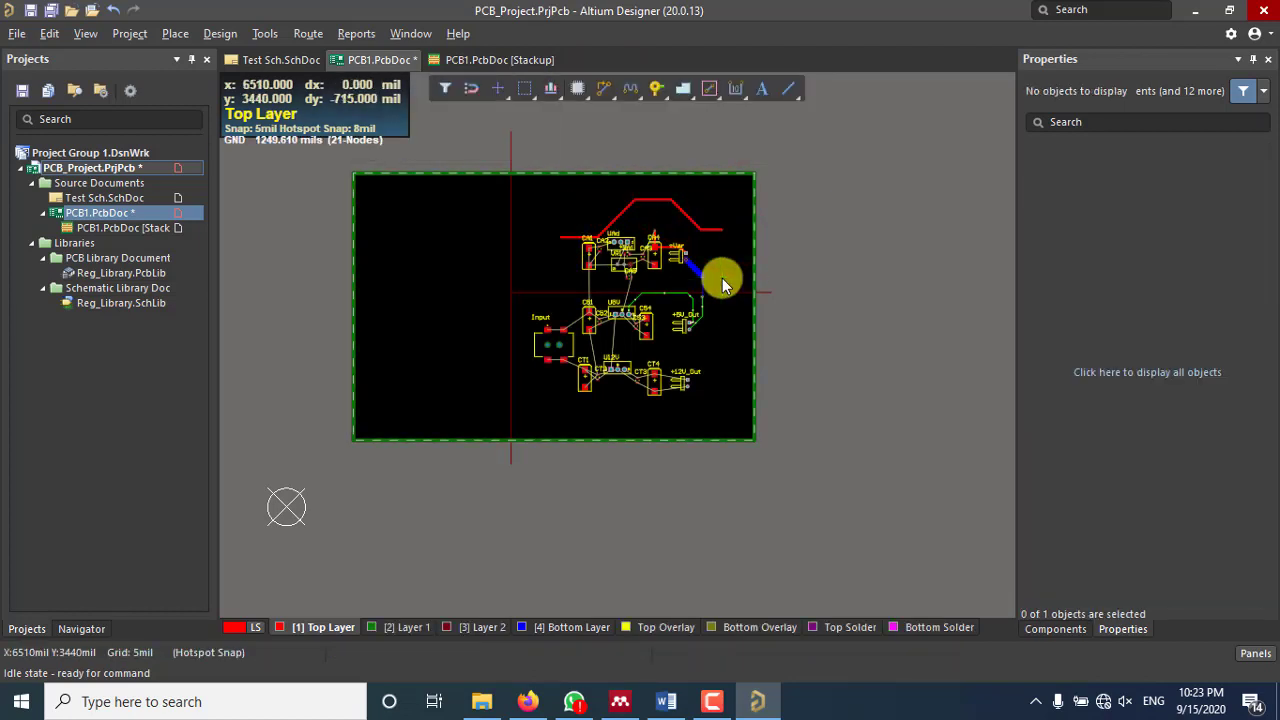
Step: Delete the stray red Top Layer track segments at the top of the board
click(565, 238)
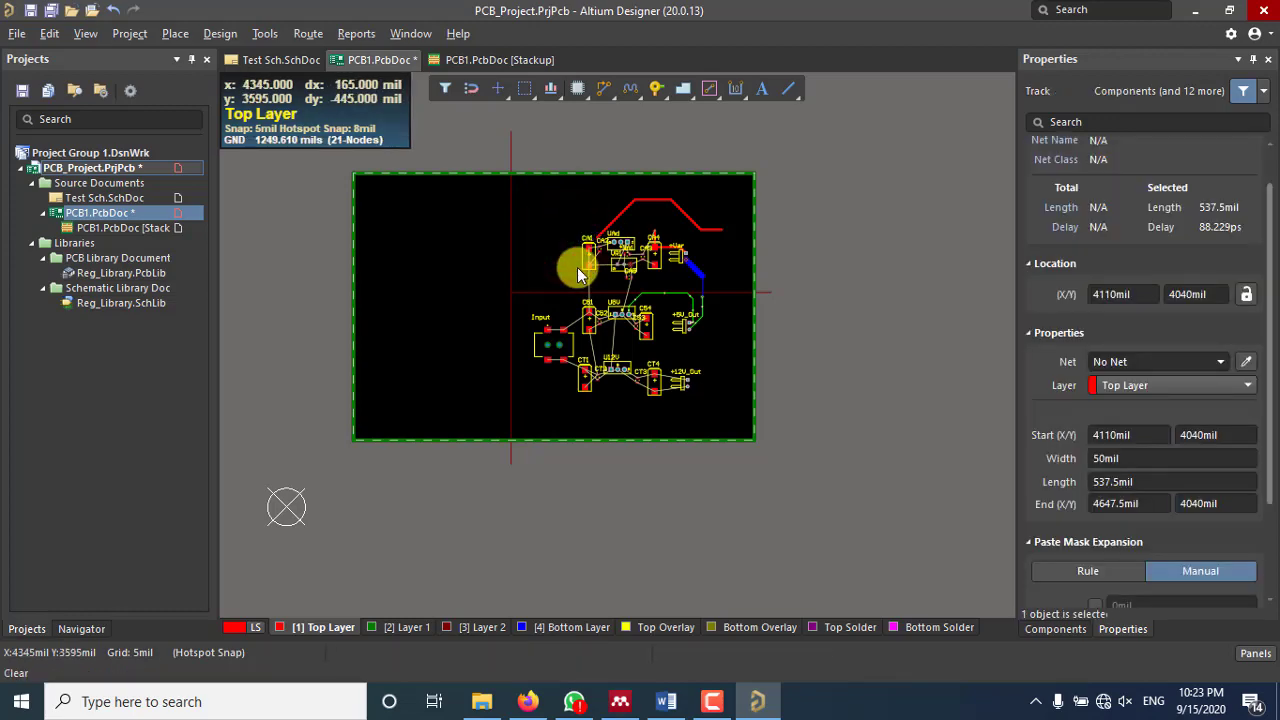
key(Delete)
click(621, 213)
key(Delete)
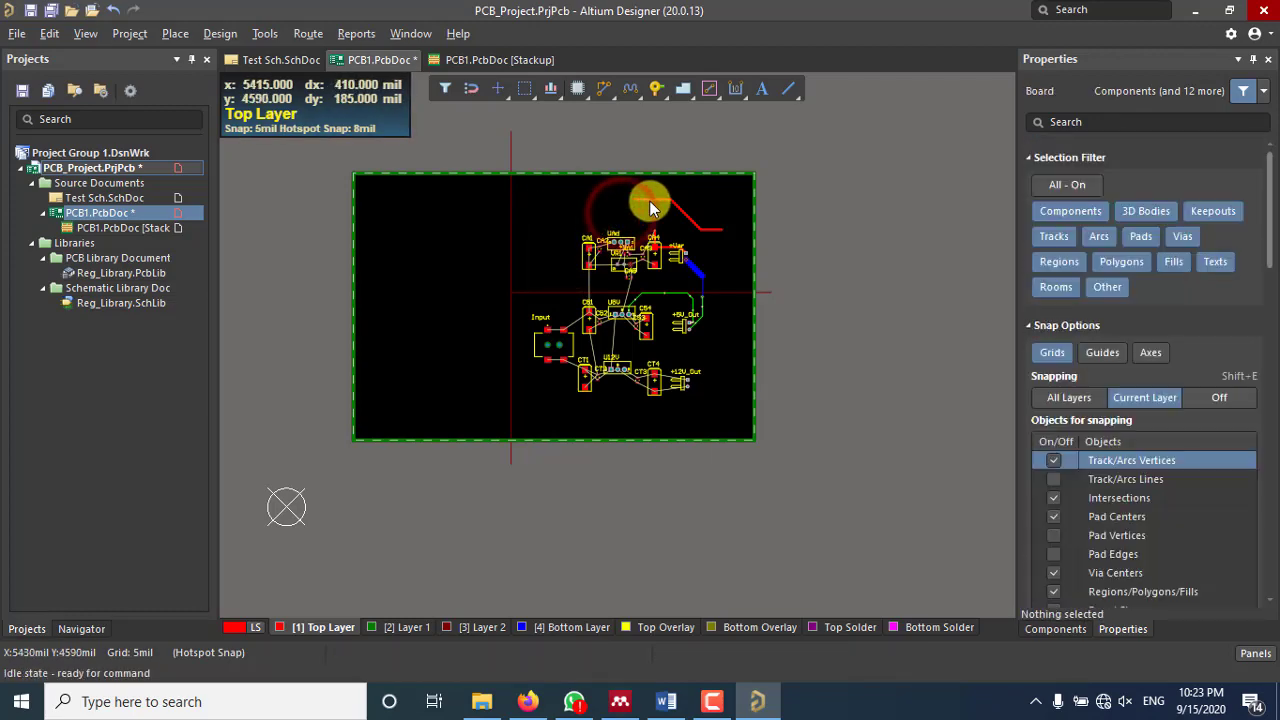
click(682, 209)
key(Delete)
click(704, 226)
key(Delete)
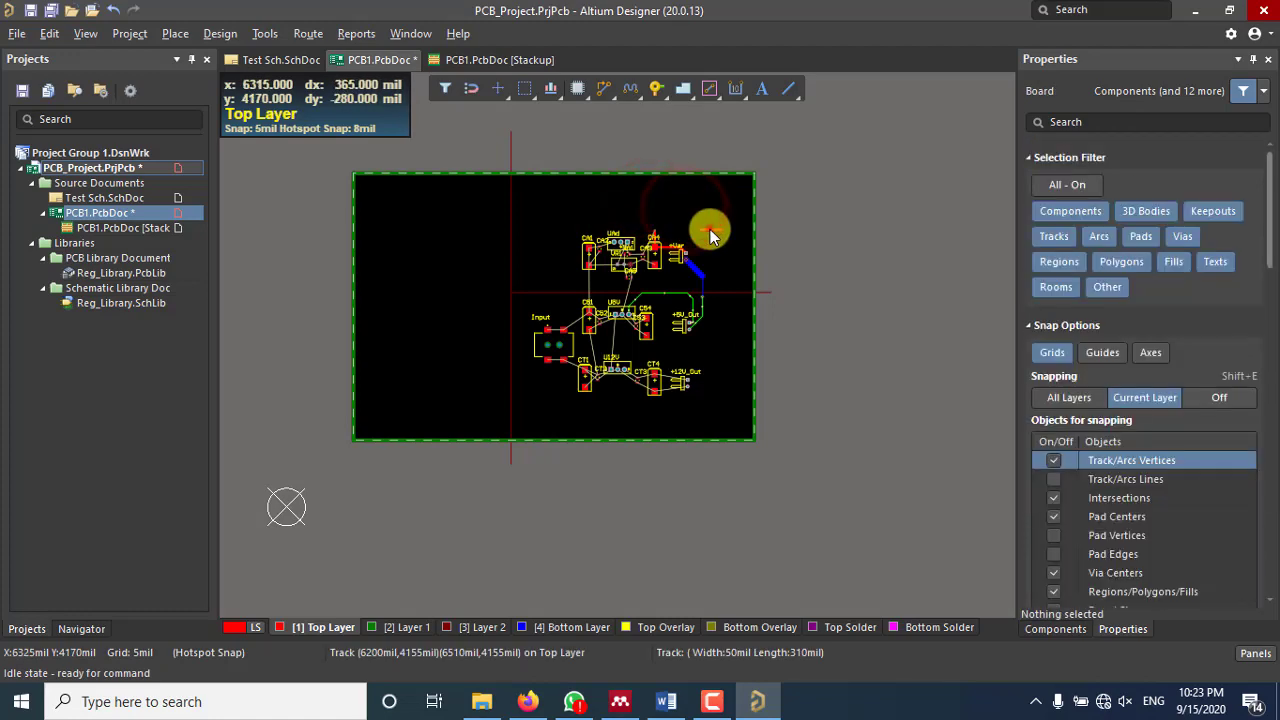
click(708, 226)
key(Delete)
Step: On Layer 2, select and delete the long line crossing the board
click(510, 154)
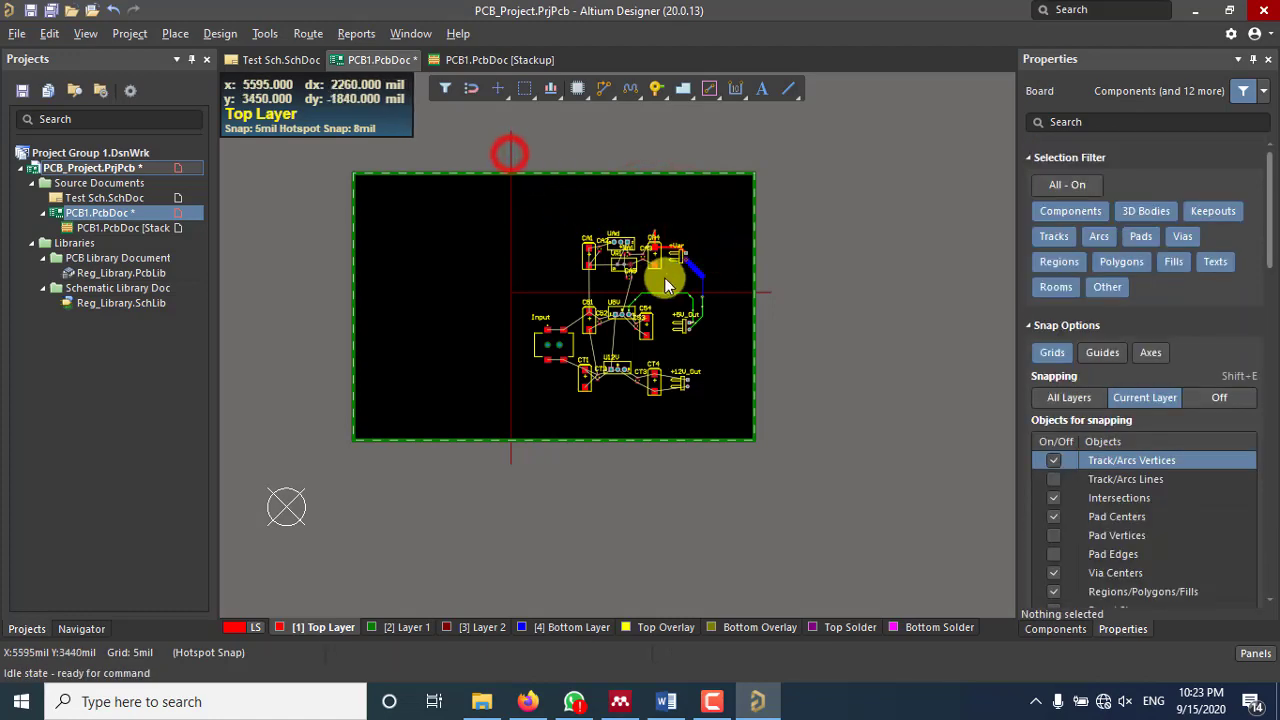
click(767, 291)
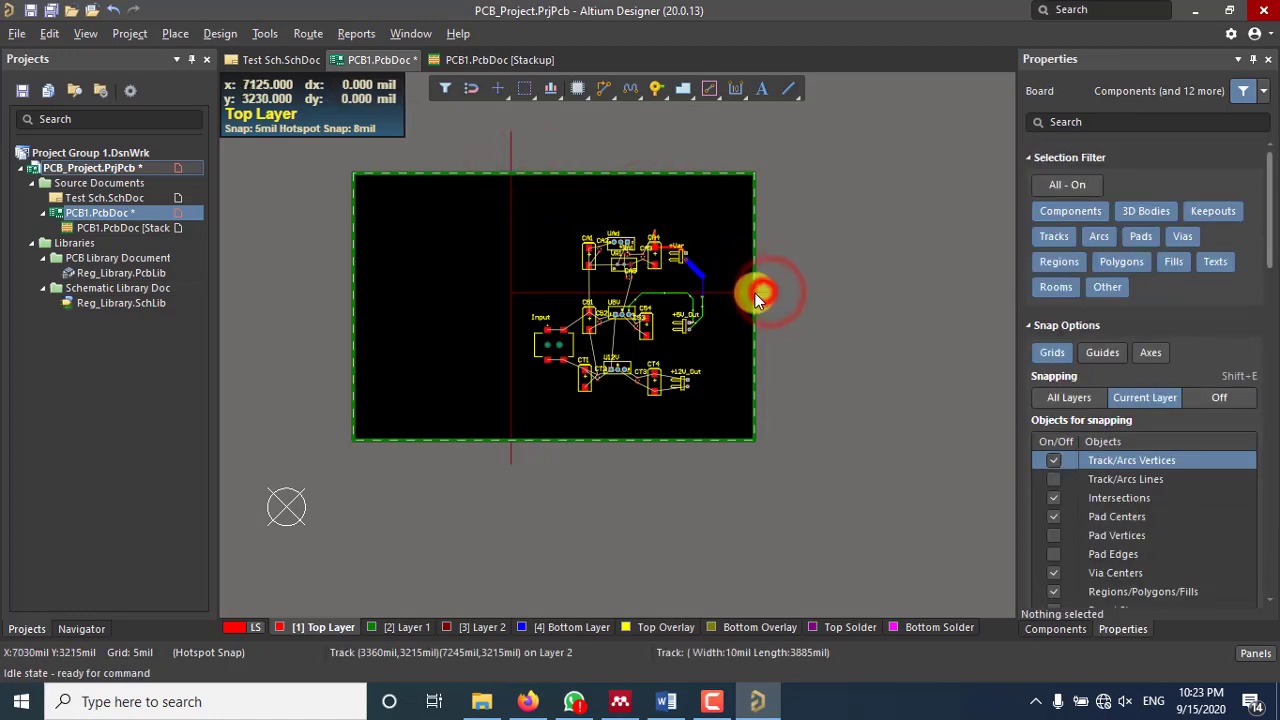
click(770, 292)
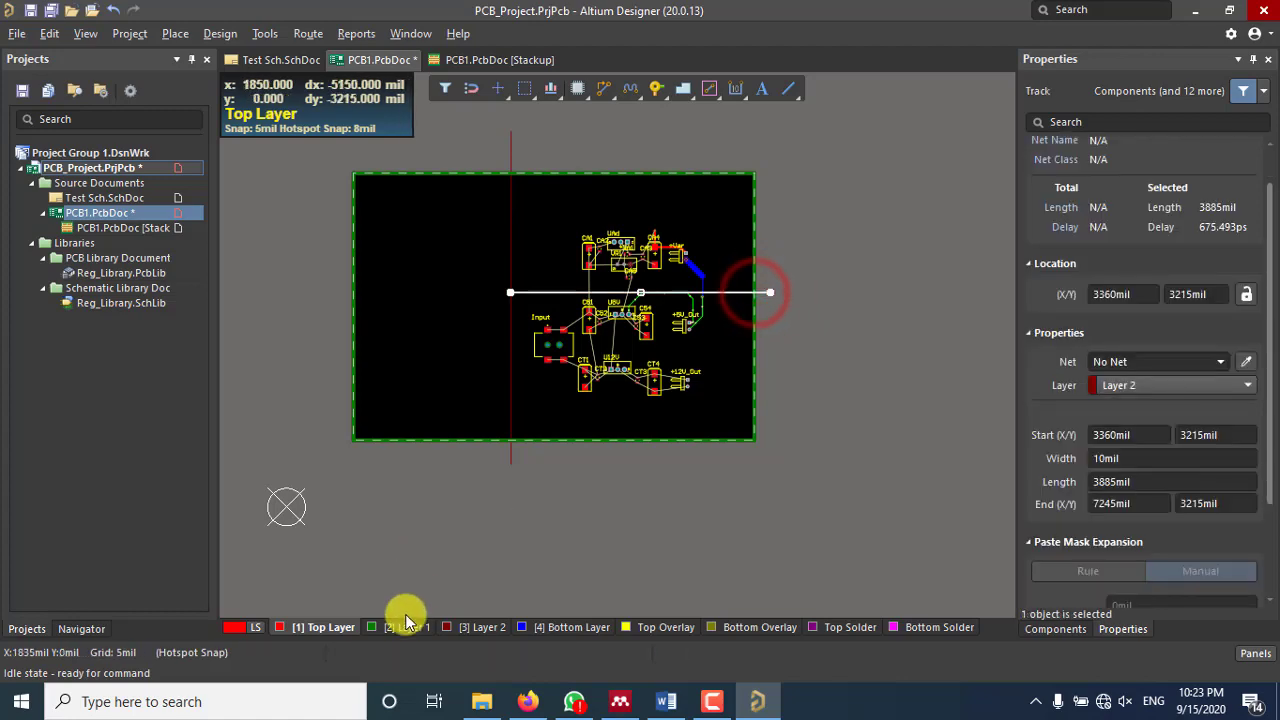
click(480, 627)
click(484, 135)
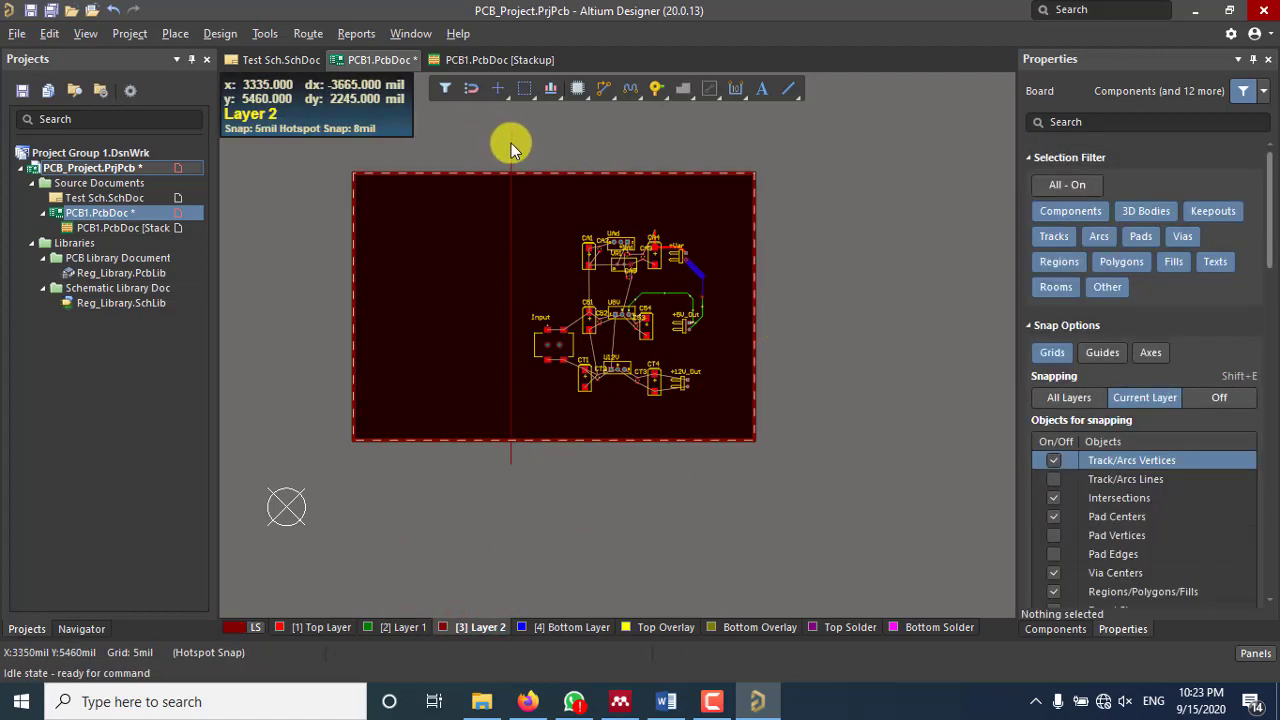
click(511, 143)
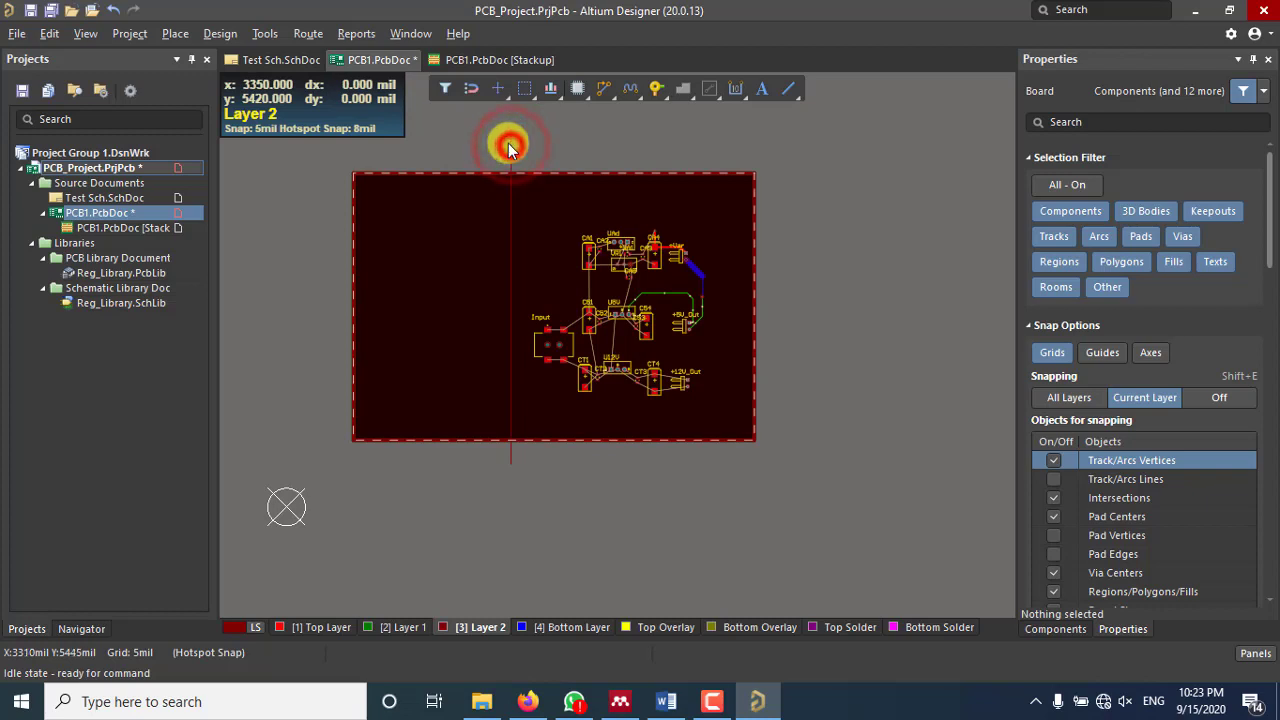
click(511, 137)
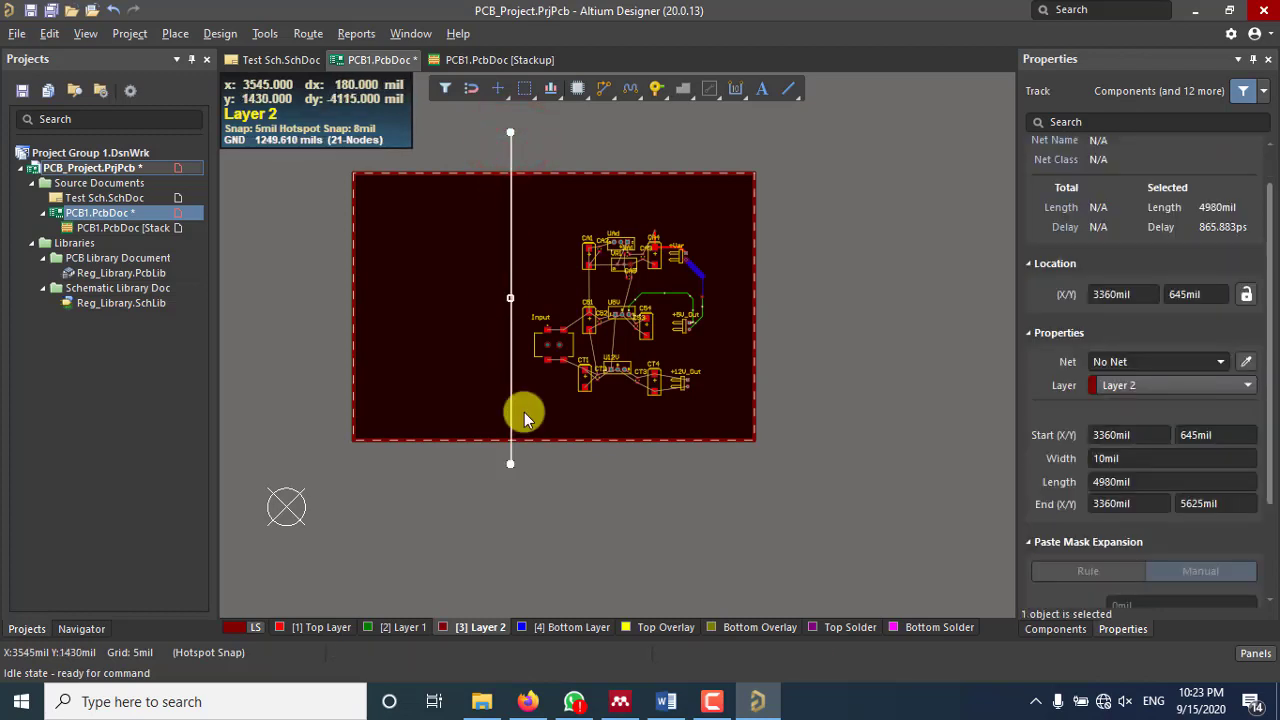
key(Delete)
click(528, 485)
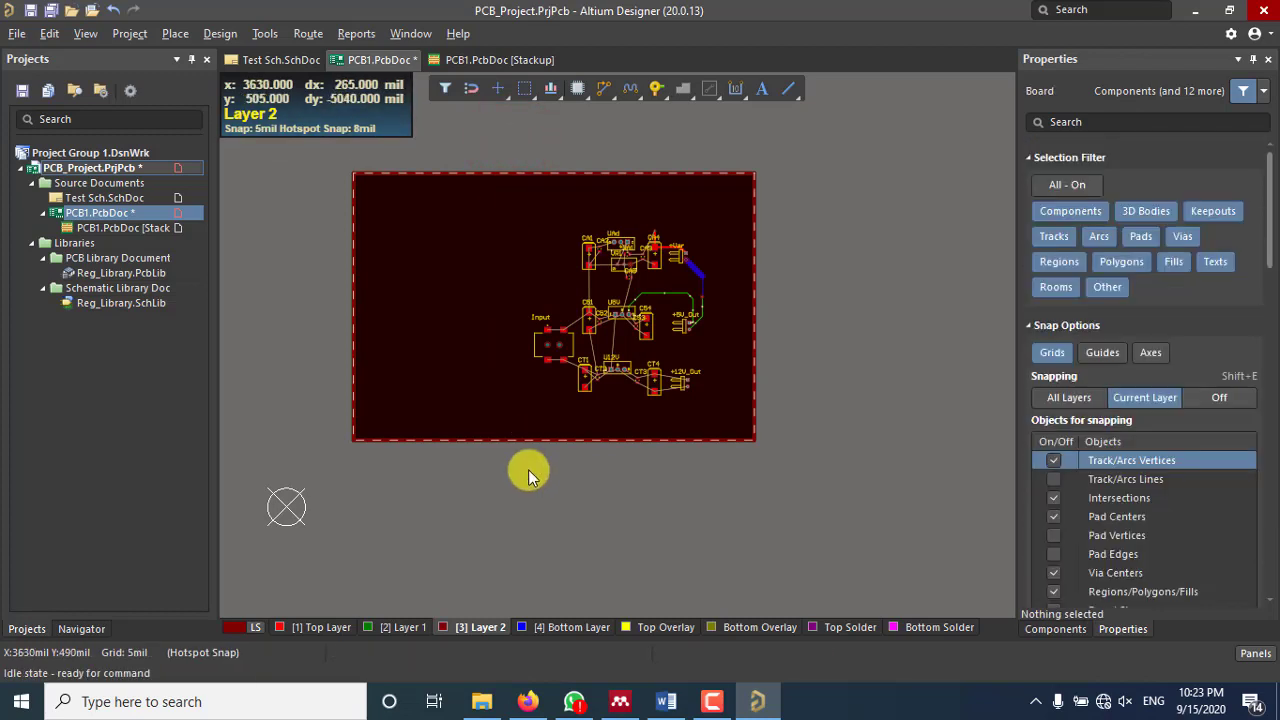
Step: Make Top Layer the working layer again and zoom back in on the board
click(325, 627)
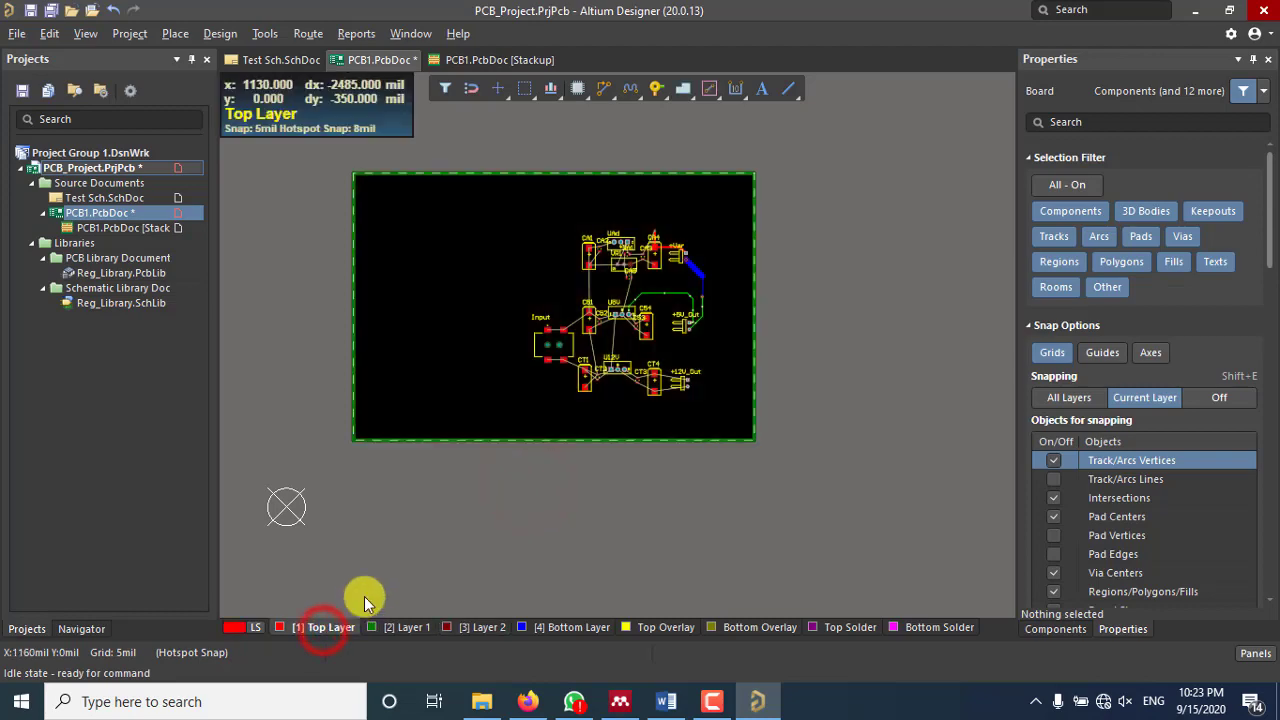
ctrl+scroll(682, 360, up, 3)
ctrl+scroll(692, 334, down, 2)
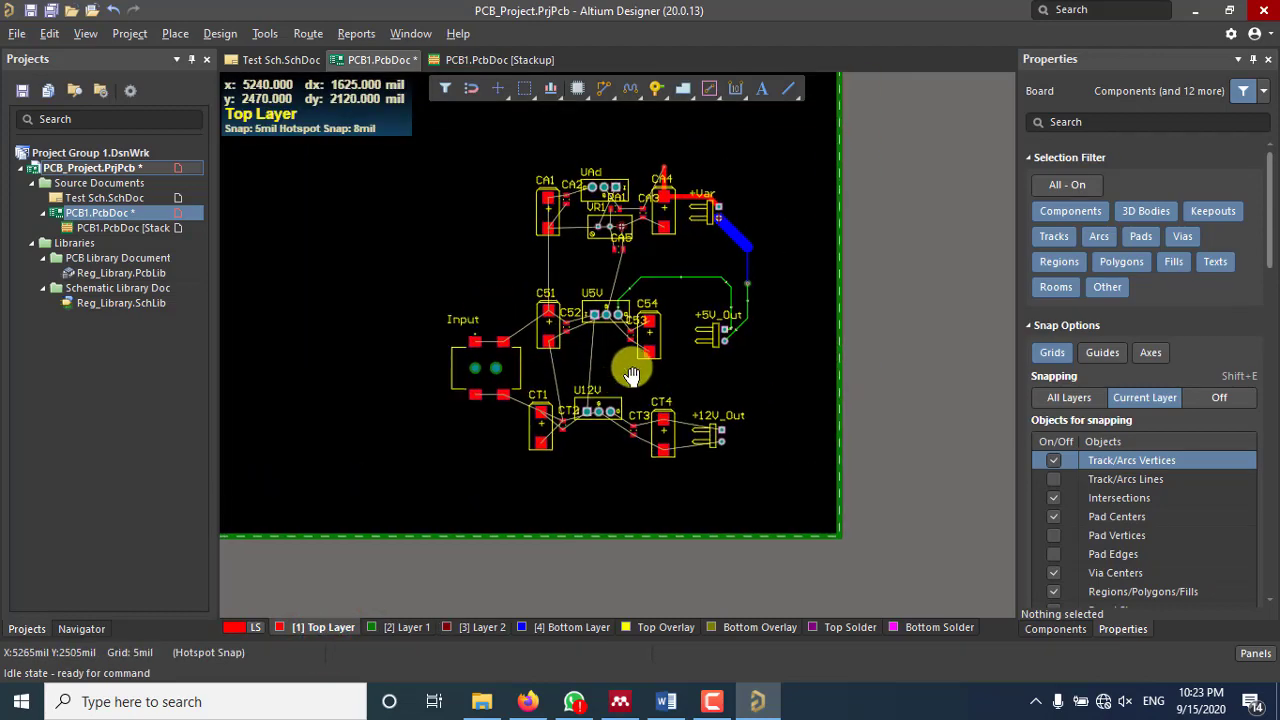
ctrl+scroll(674, 282, up, 2)
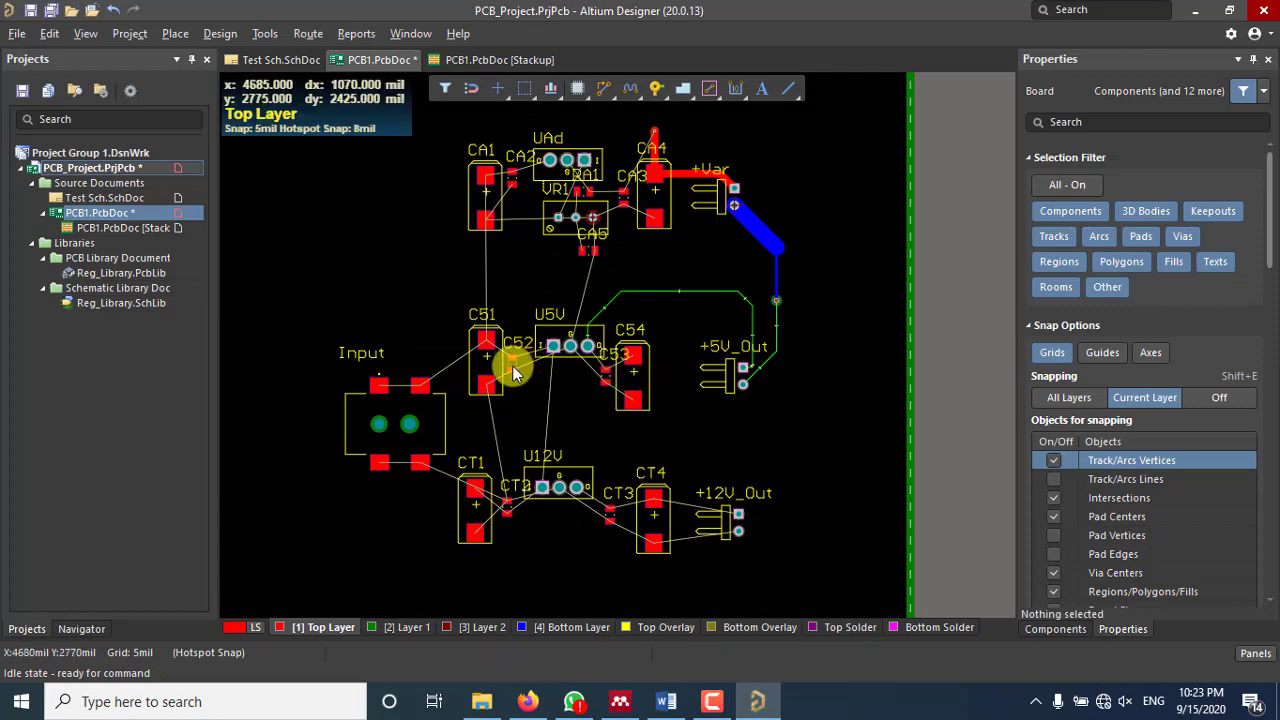
scroll(512, 365, down, 2)
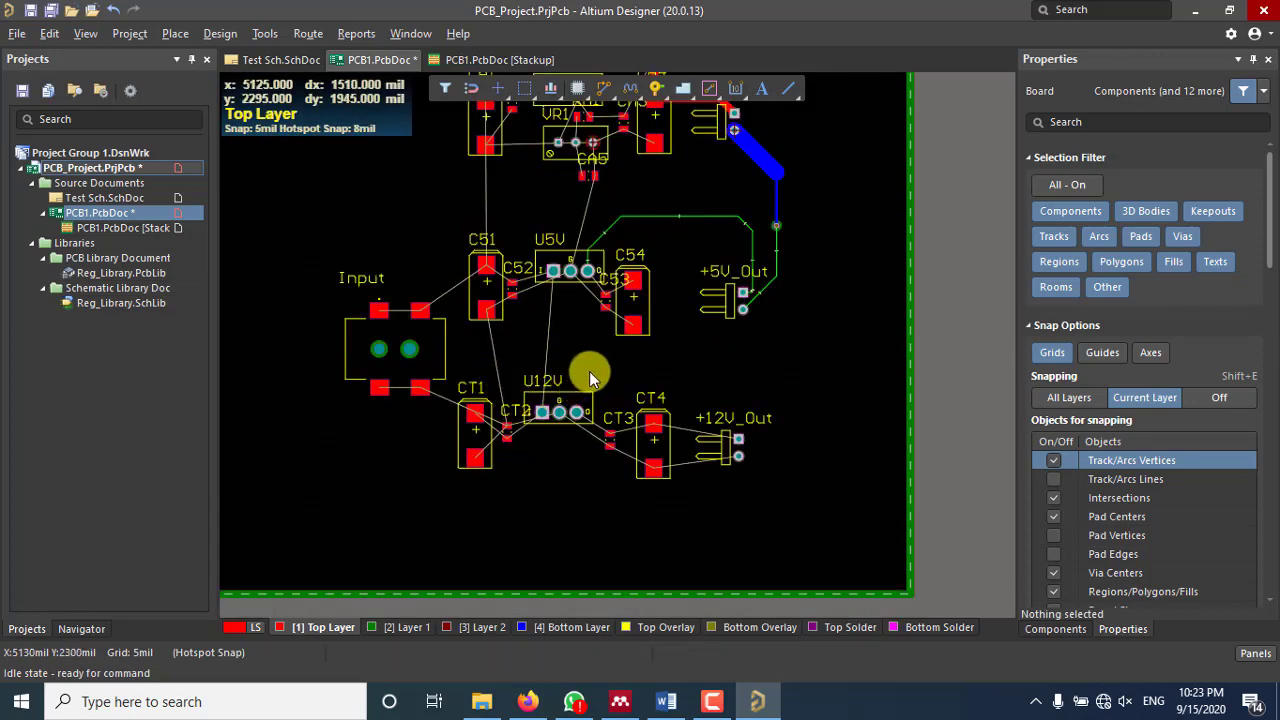
scroll(589, 371, up, 2)
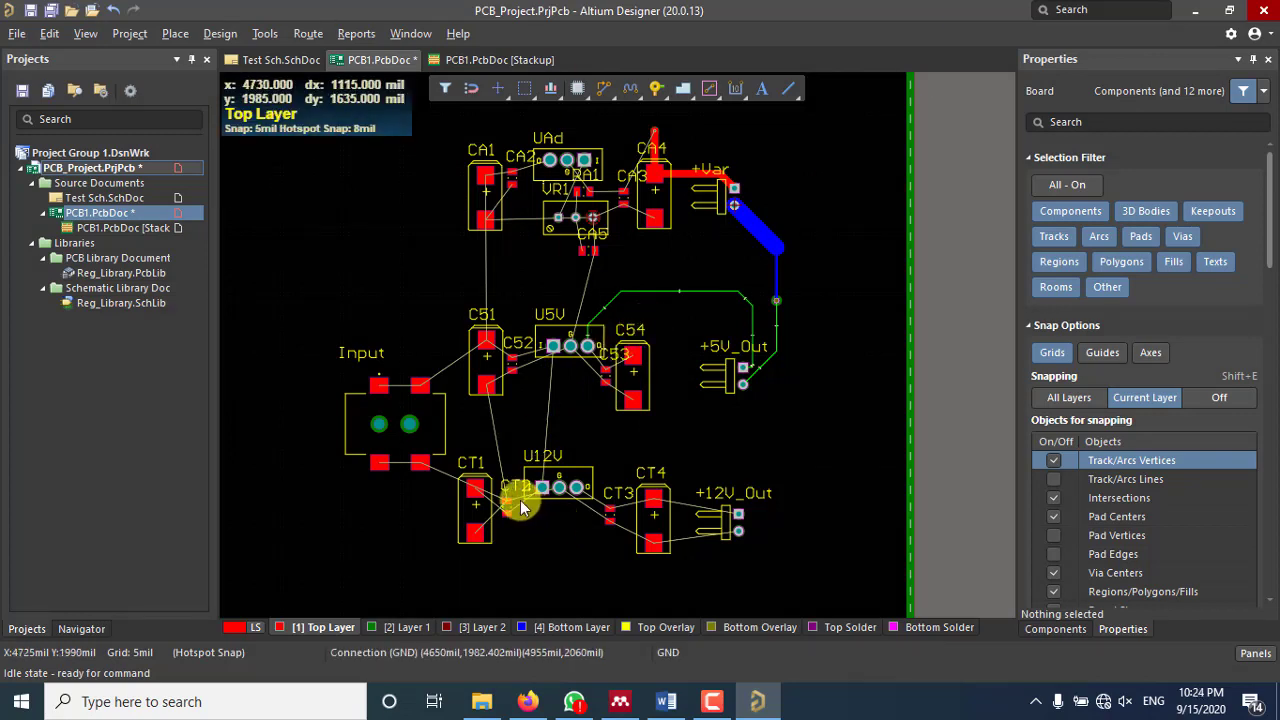
Step: Delete the Layer 1 and Layer 2 planes and extra dielectrics from the stackup
click(474, 58)
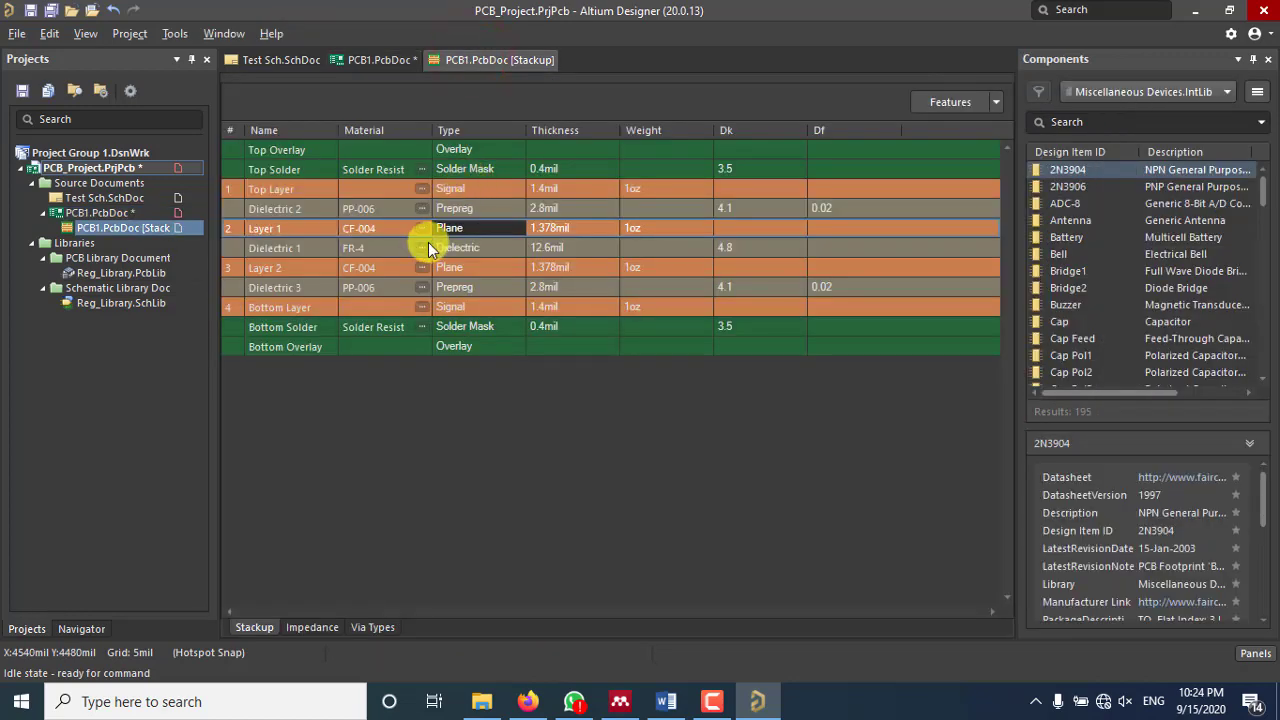
right_click(297, 226)
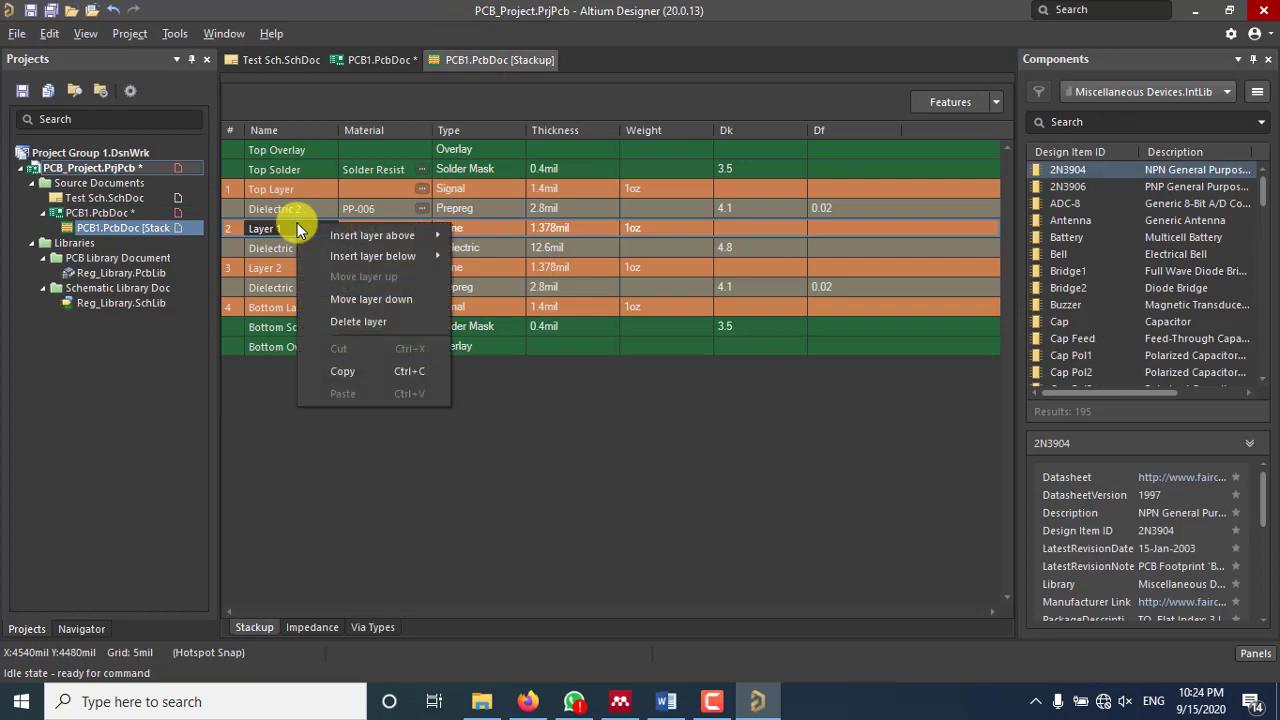
click(379, 326)
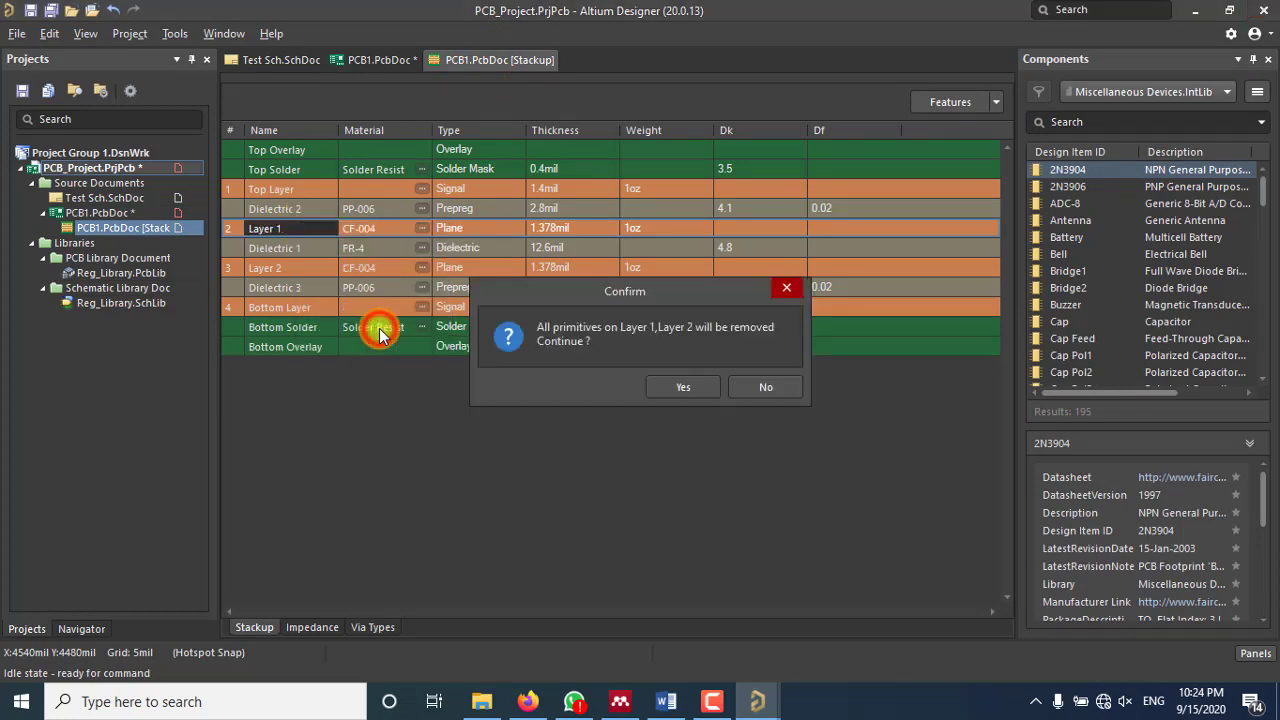
click(683, 387)
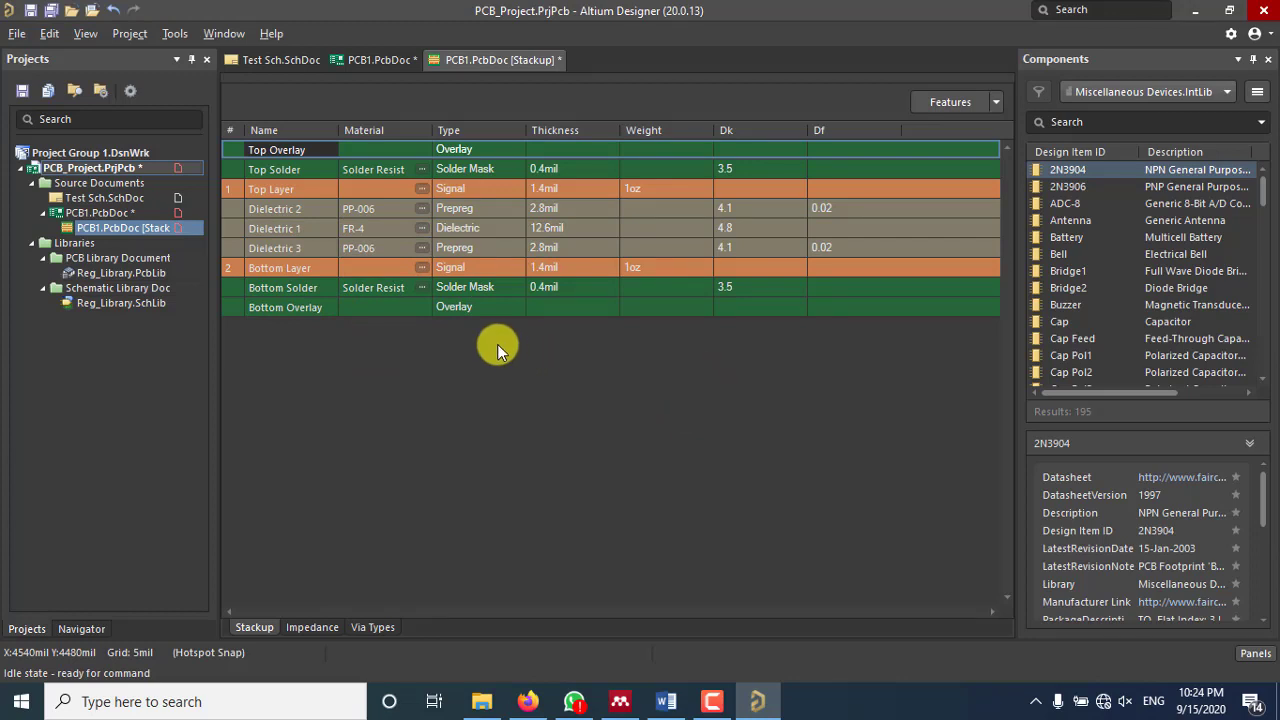
right_click(274, 246)
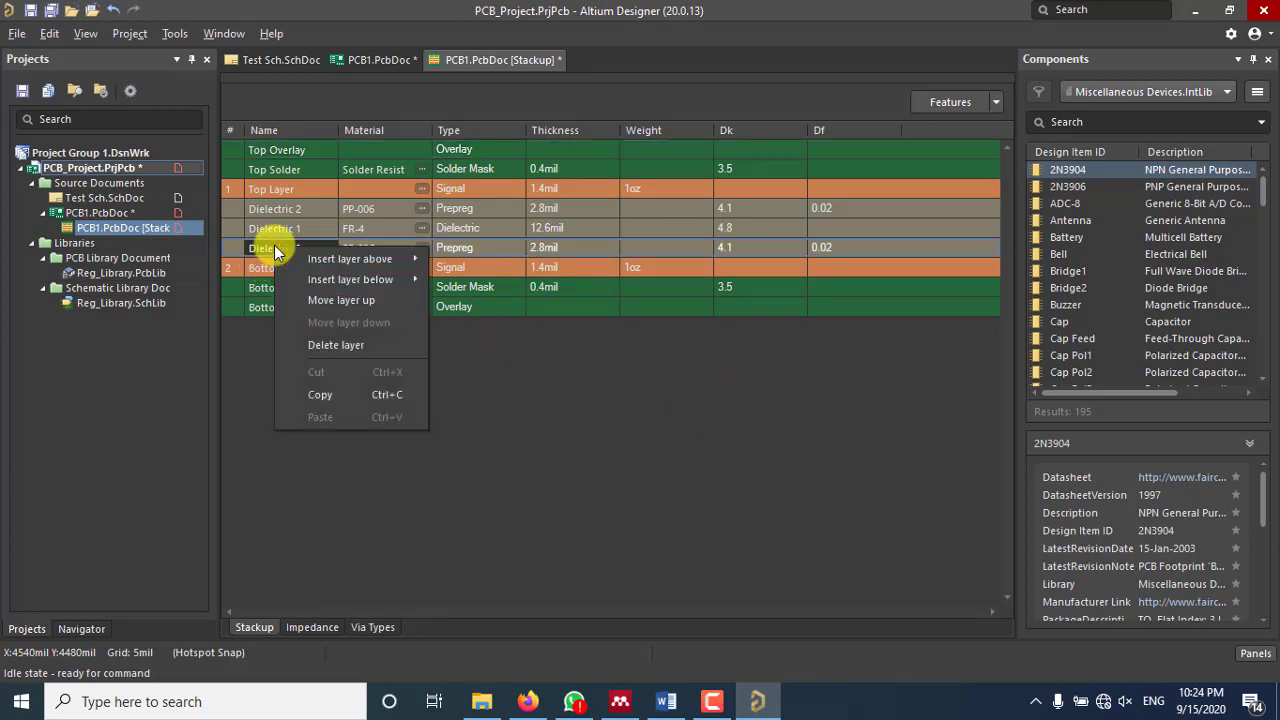
click(362, 348)
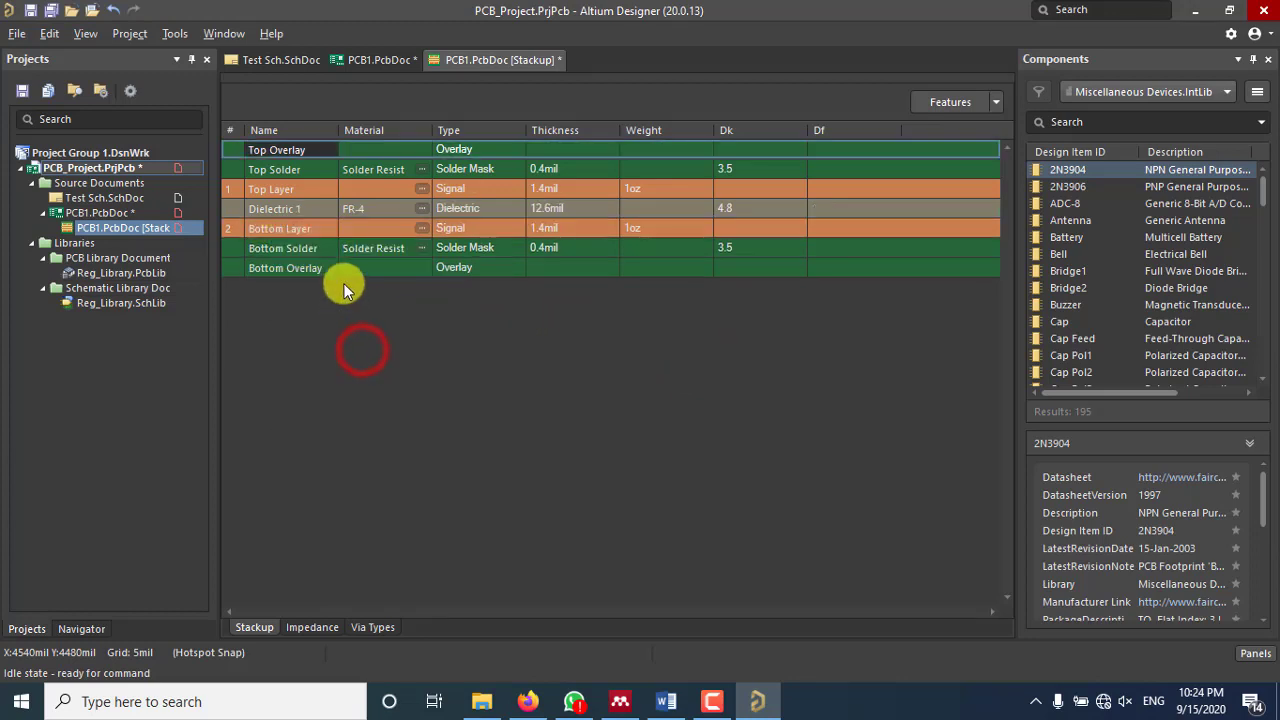
click(388, 368)
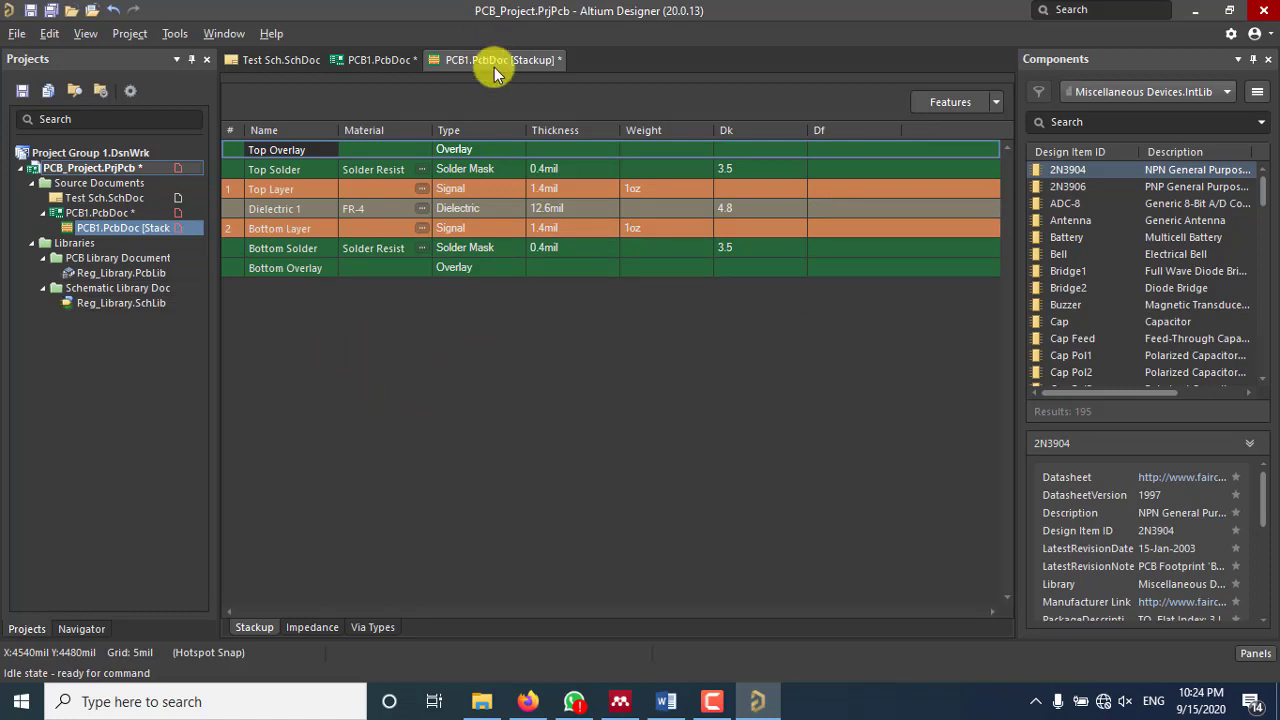
Step: Save the PCB1.PcbDoc [Stackup] document
right_click(493, 61)
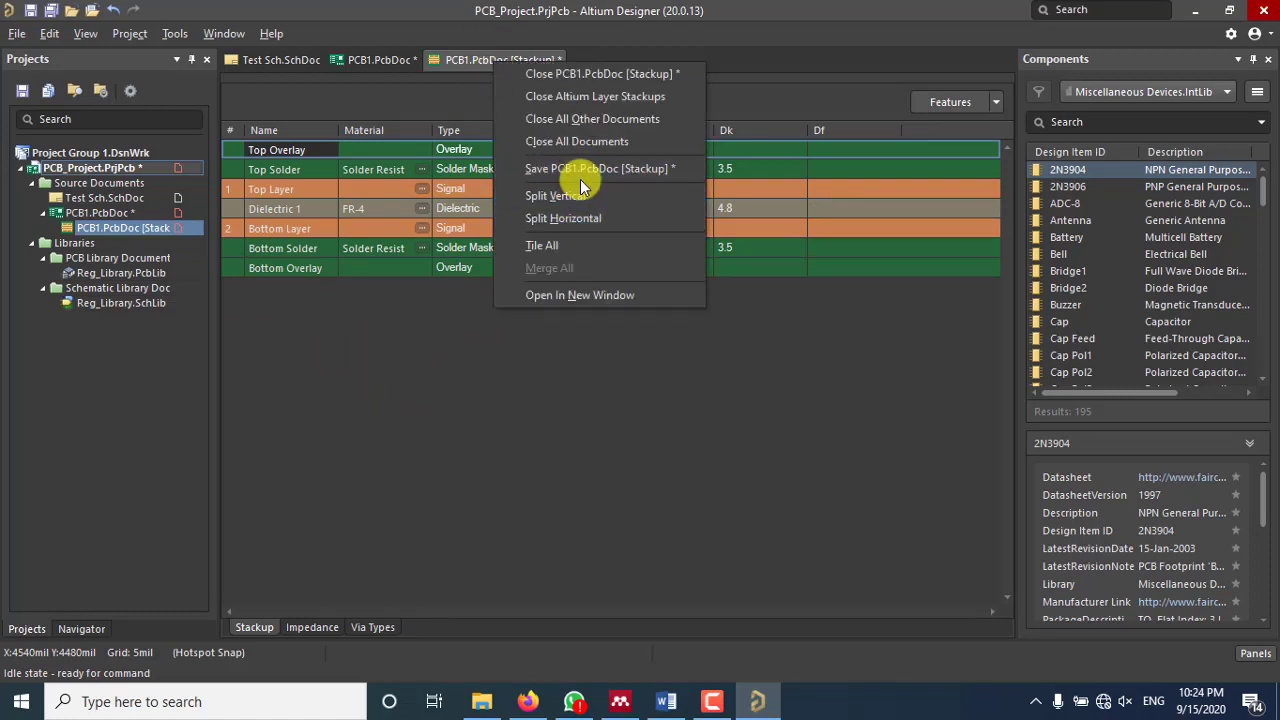
click(581, 177)
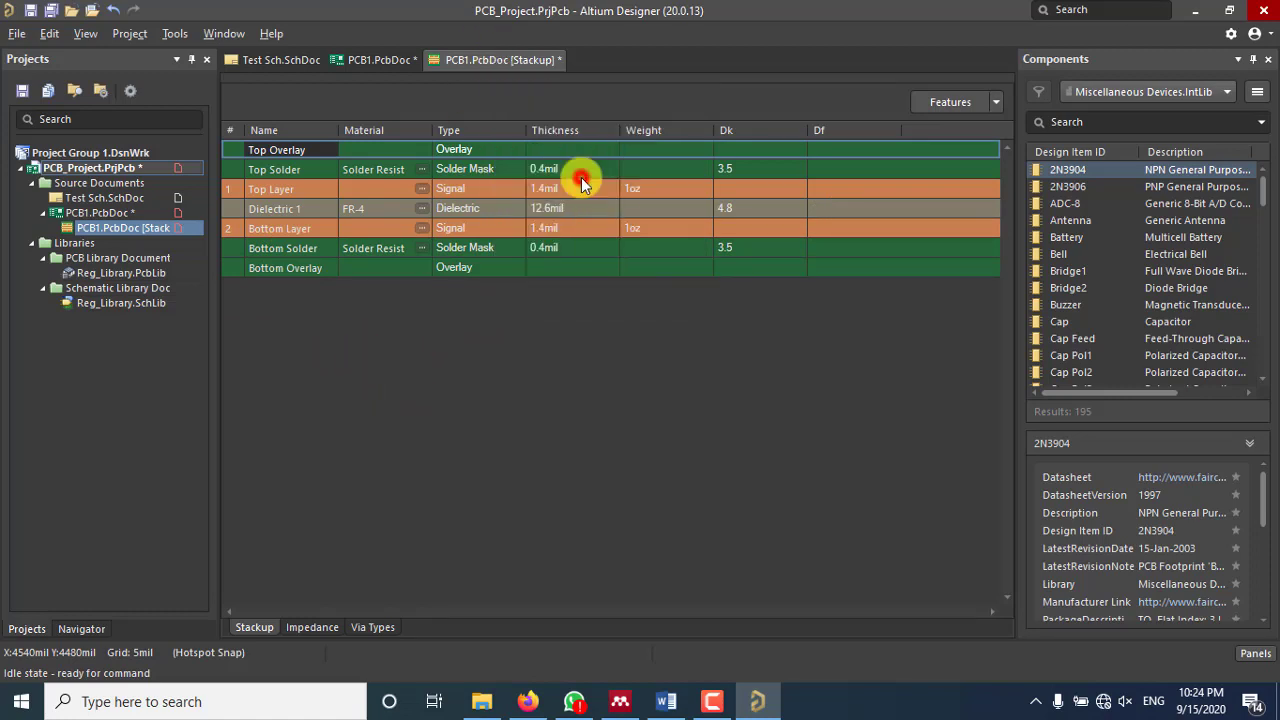
right_click(493, 60)
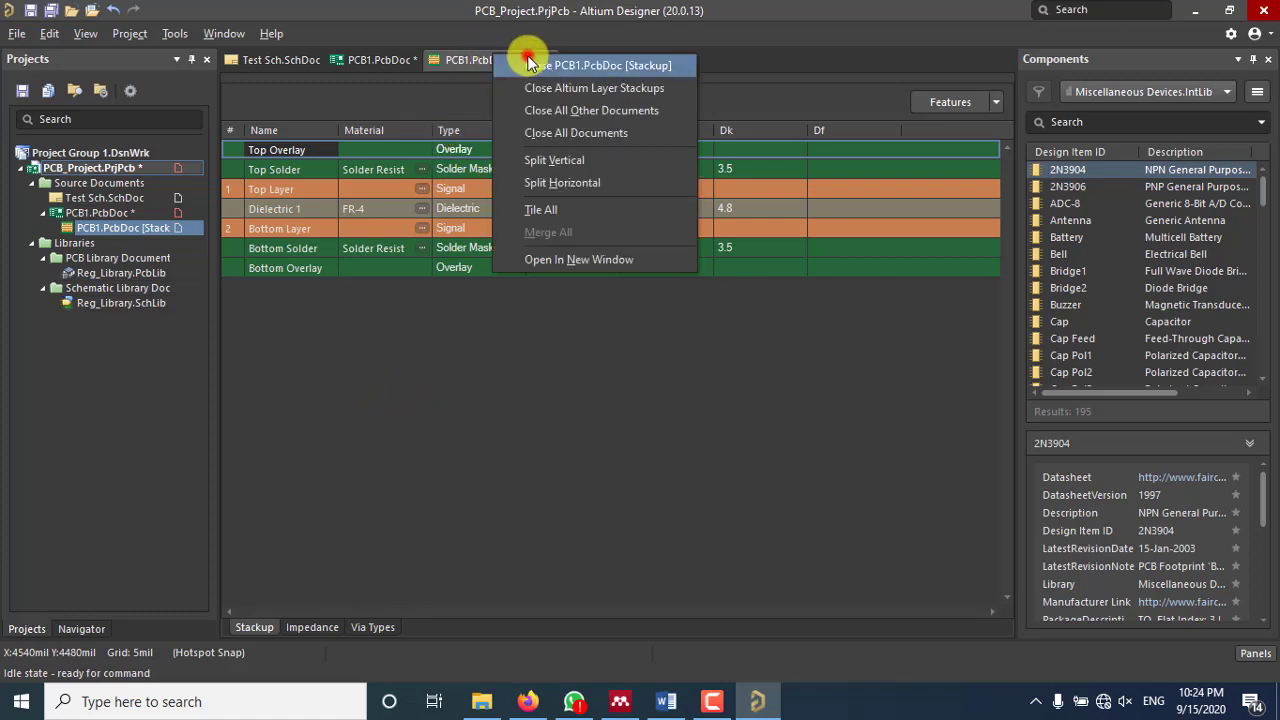
click(529, 62)
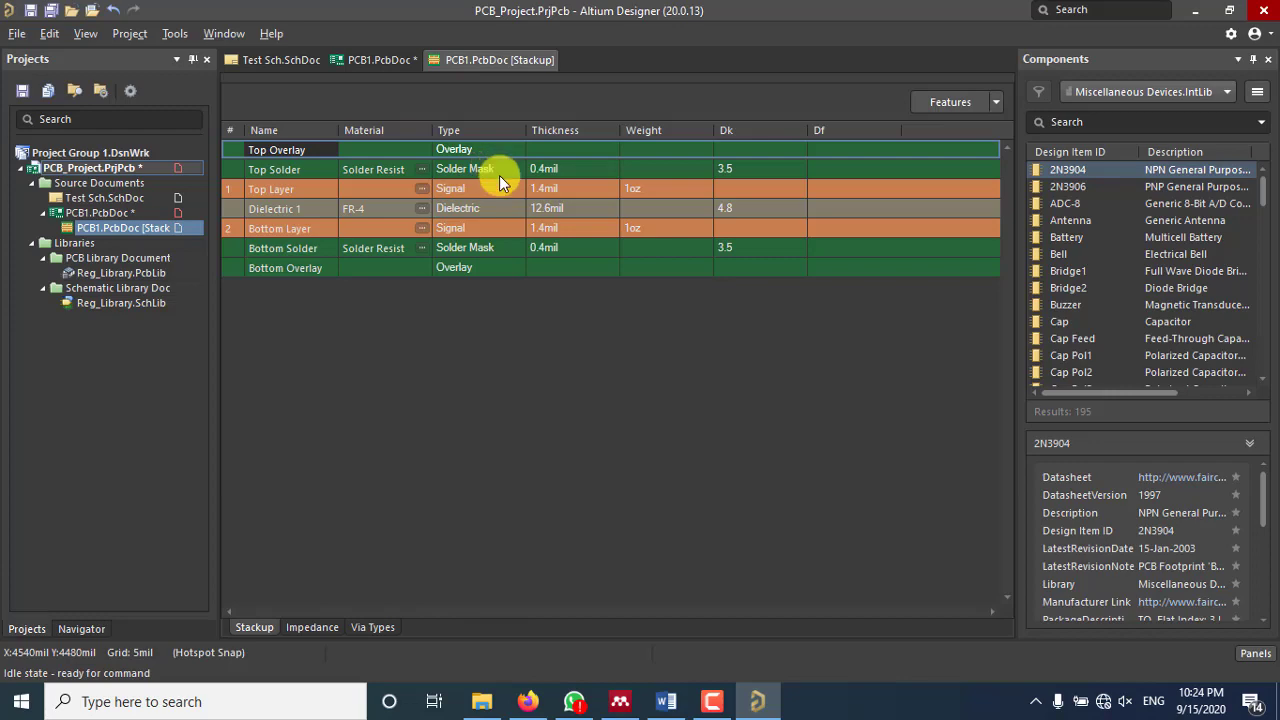
Step: Close the stackup and return to the board with Bottom Layer current
key(ctrl+F4)
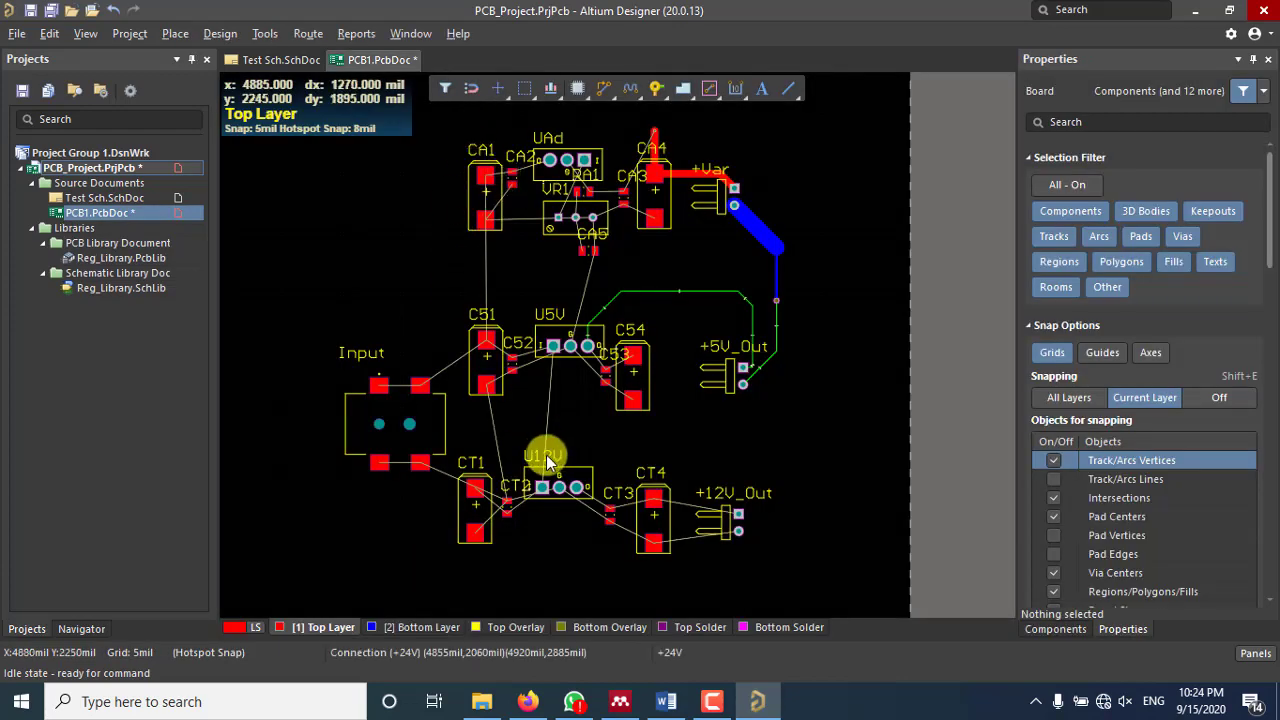
click(399, 627)
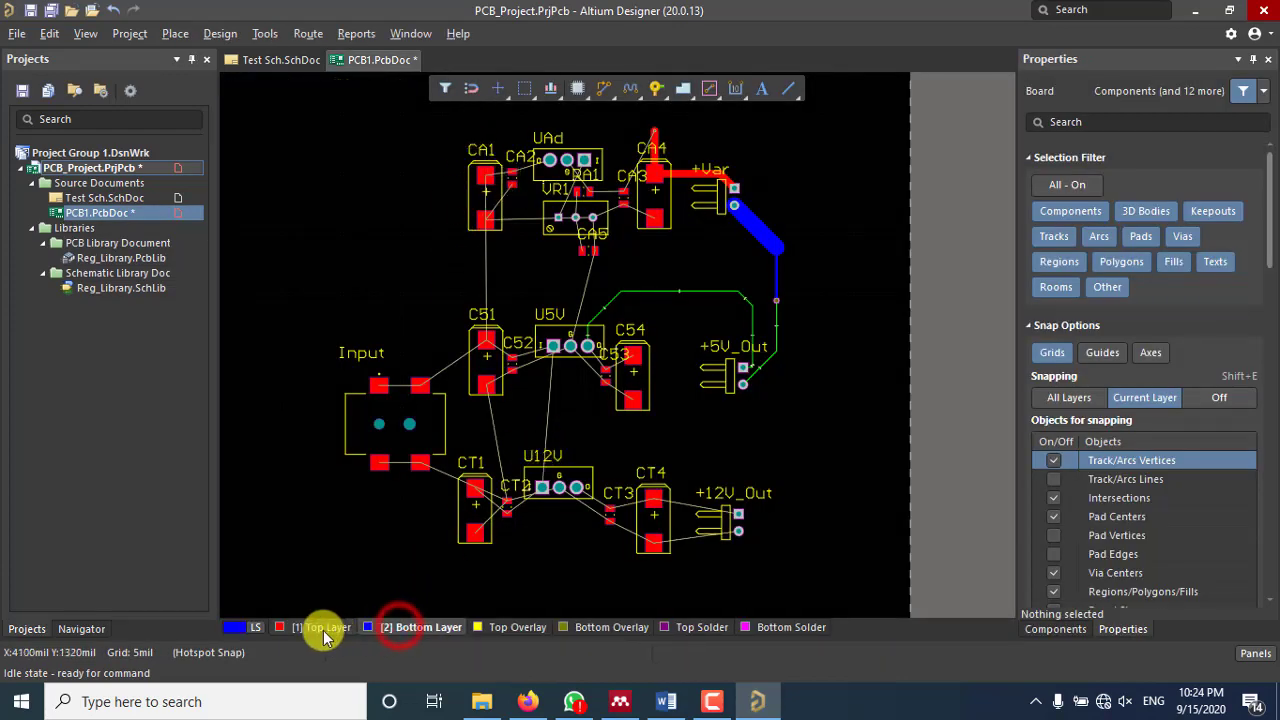
click(322, 627)
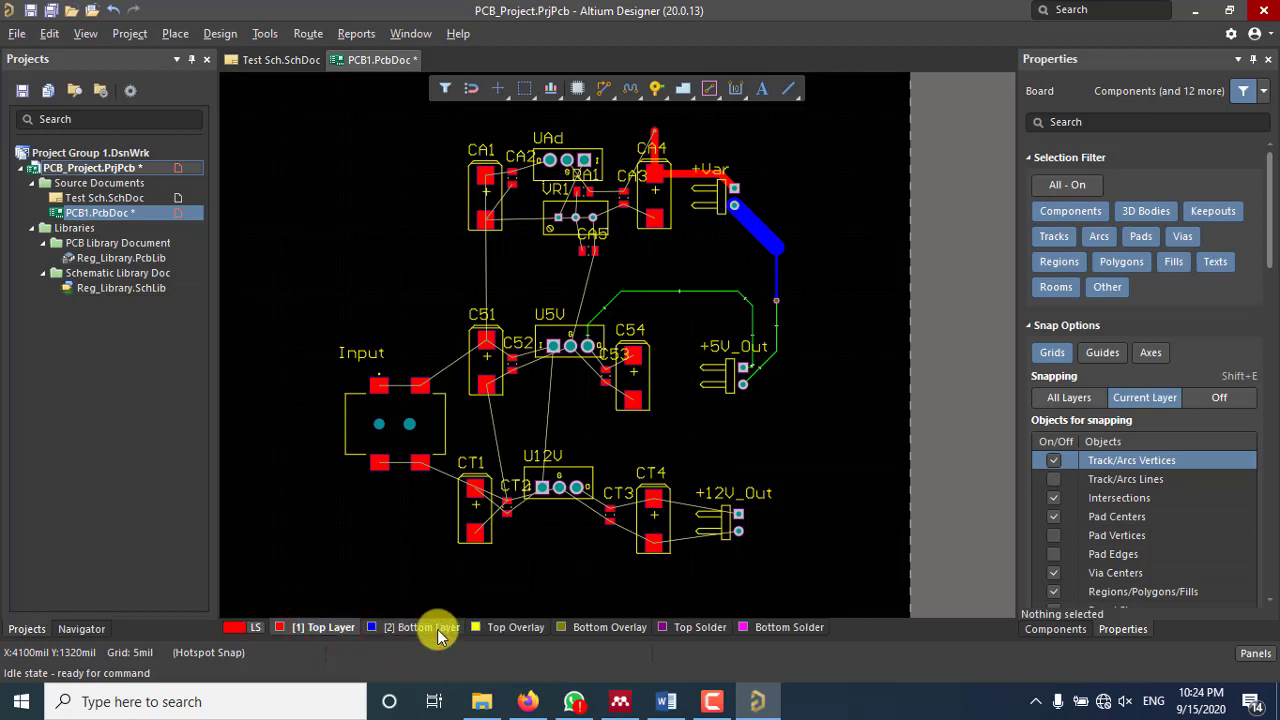
click(383, 627)
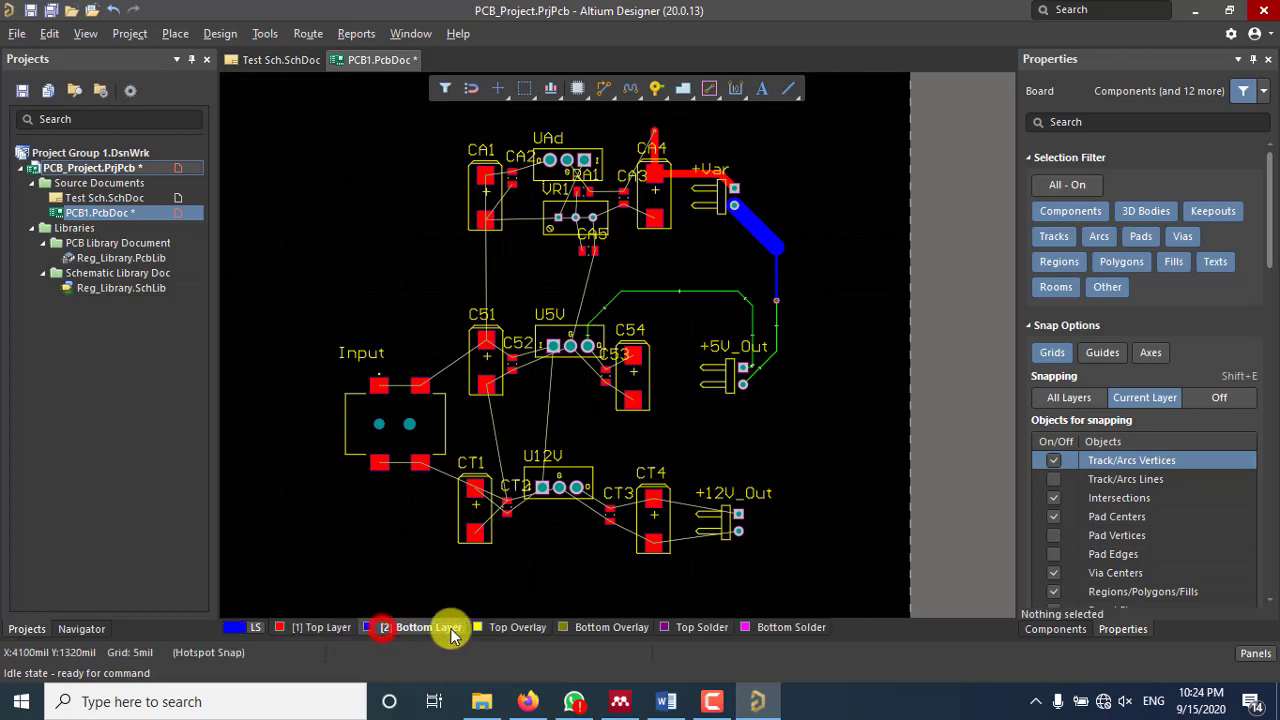
Step: Save PCB1.PcbDoc and zoom out over the board
right_click(402, 60)
click(480, 164)
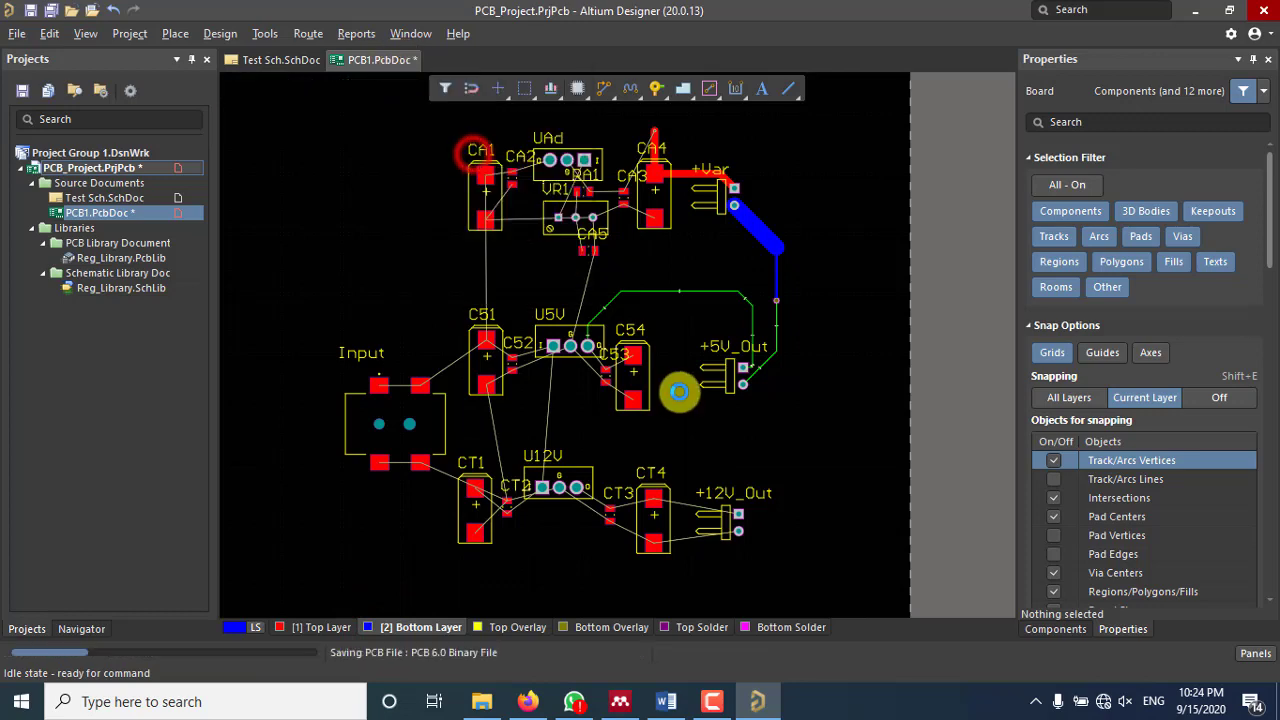
ctrl+scroll(678, 388, down, 5)
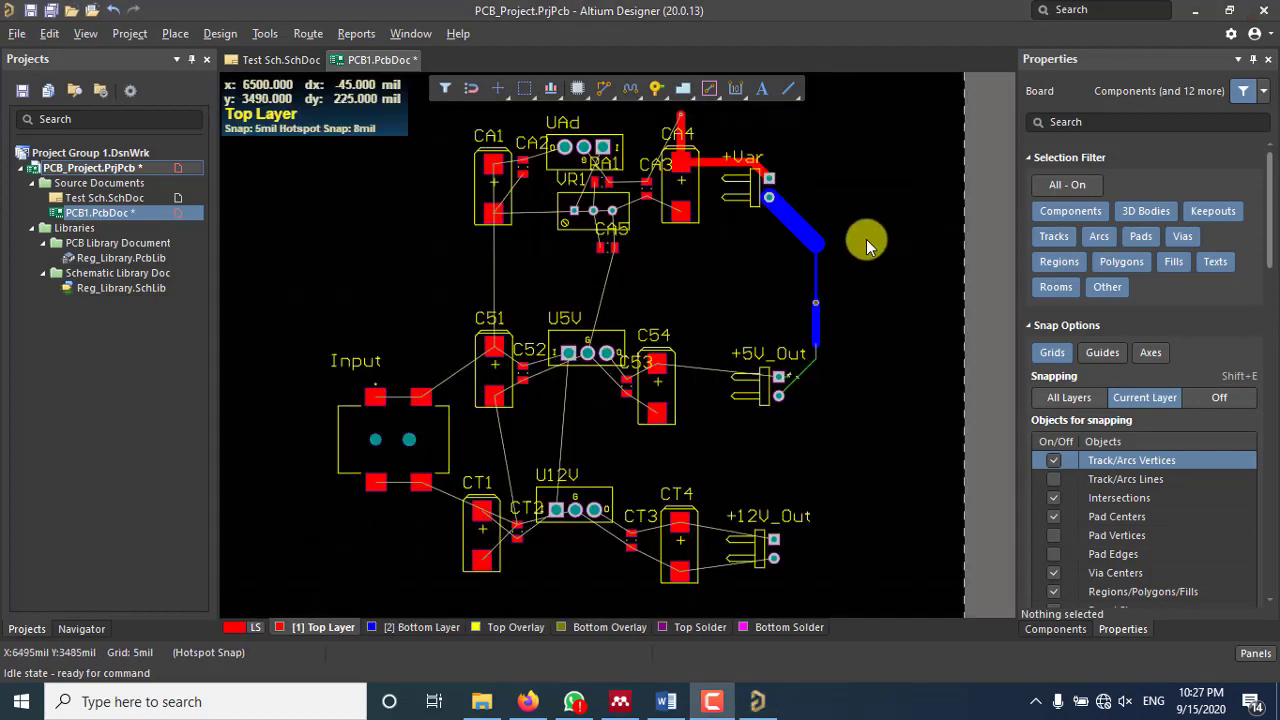
Step: Open Design > Rules and select the Electrical > Clearance rule
click(220, 34)
click(270, 114)
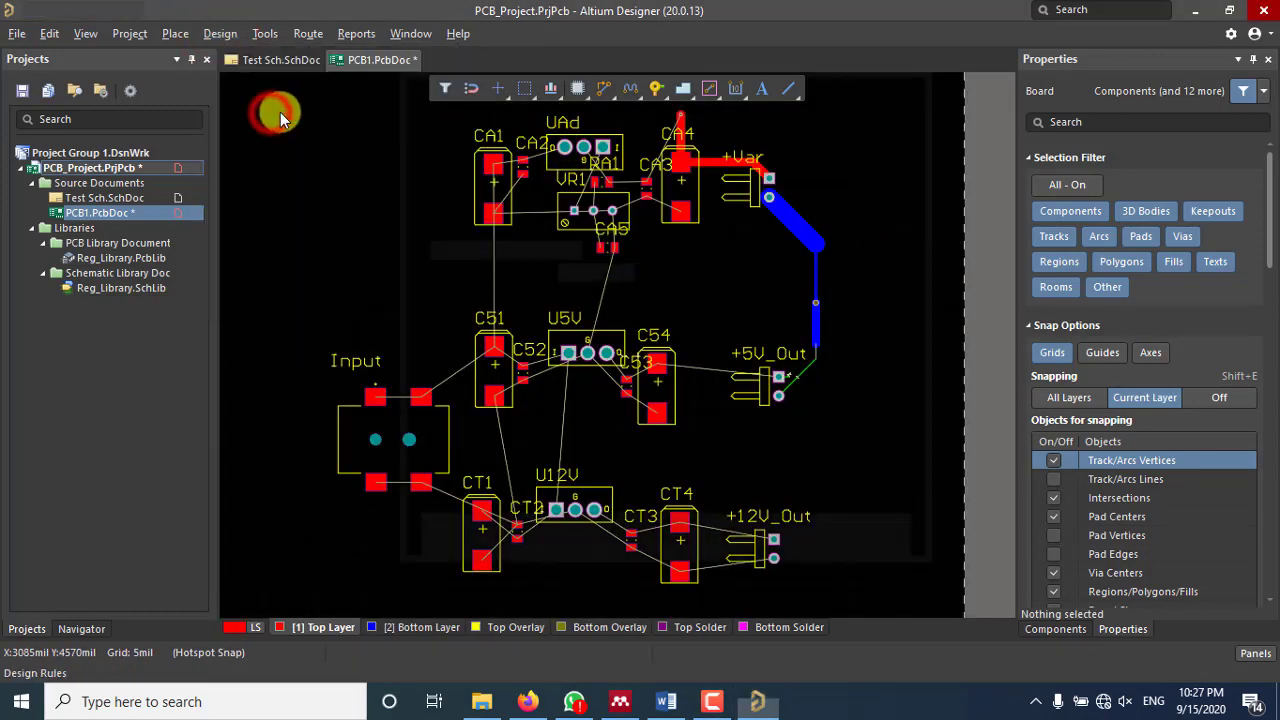
click(205, 118)
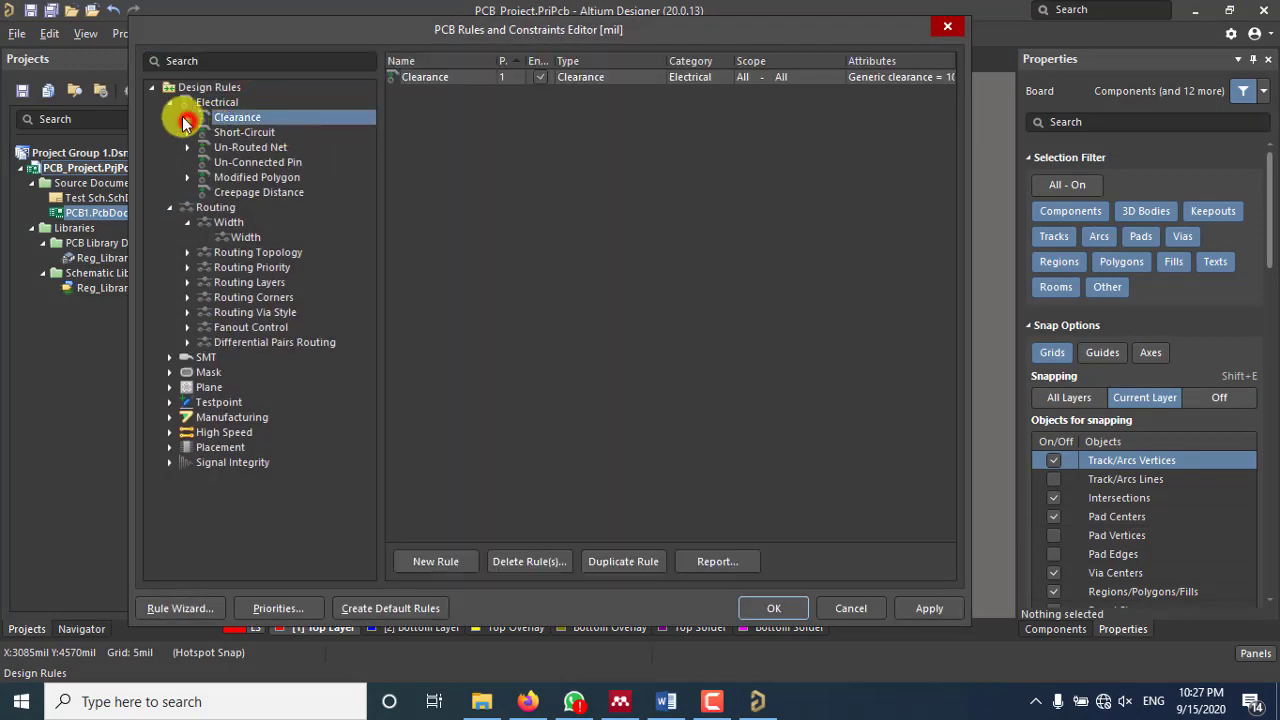
click(172, 103)
click(170, 102)
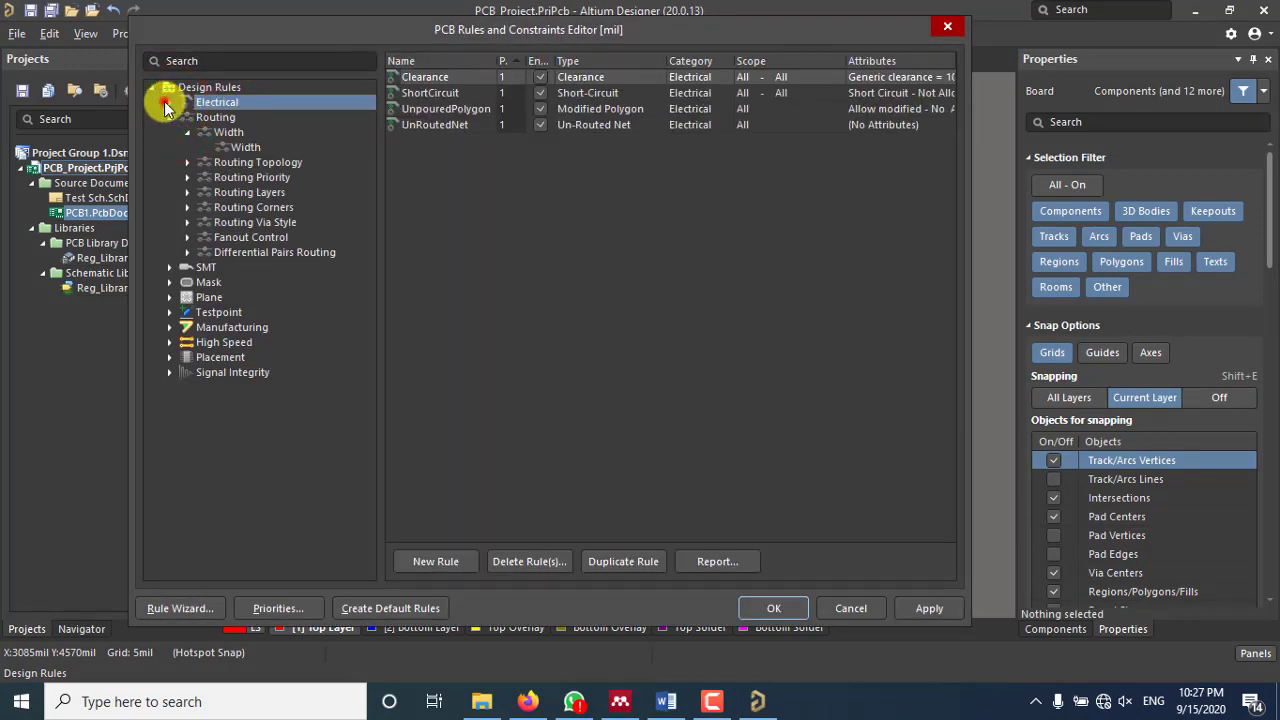
click(168, 102)
double_click(229, 117)
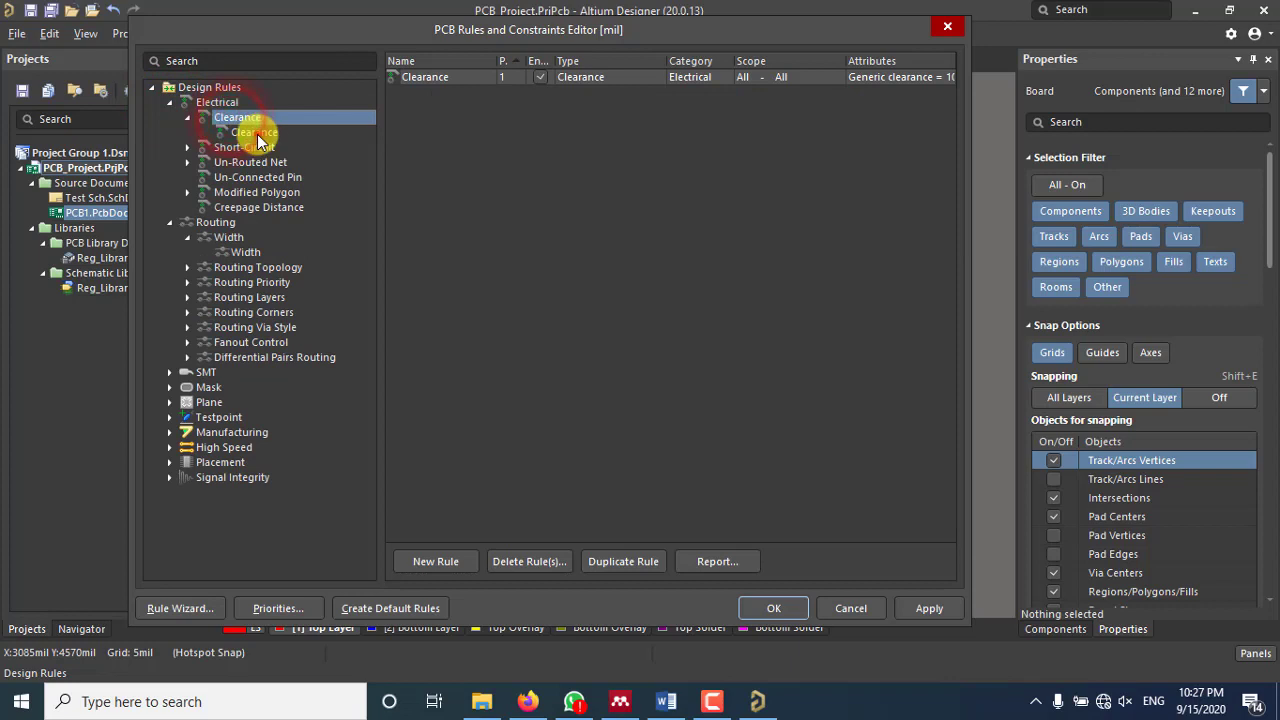
click(255, 133)
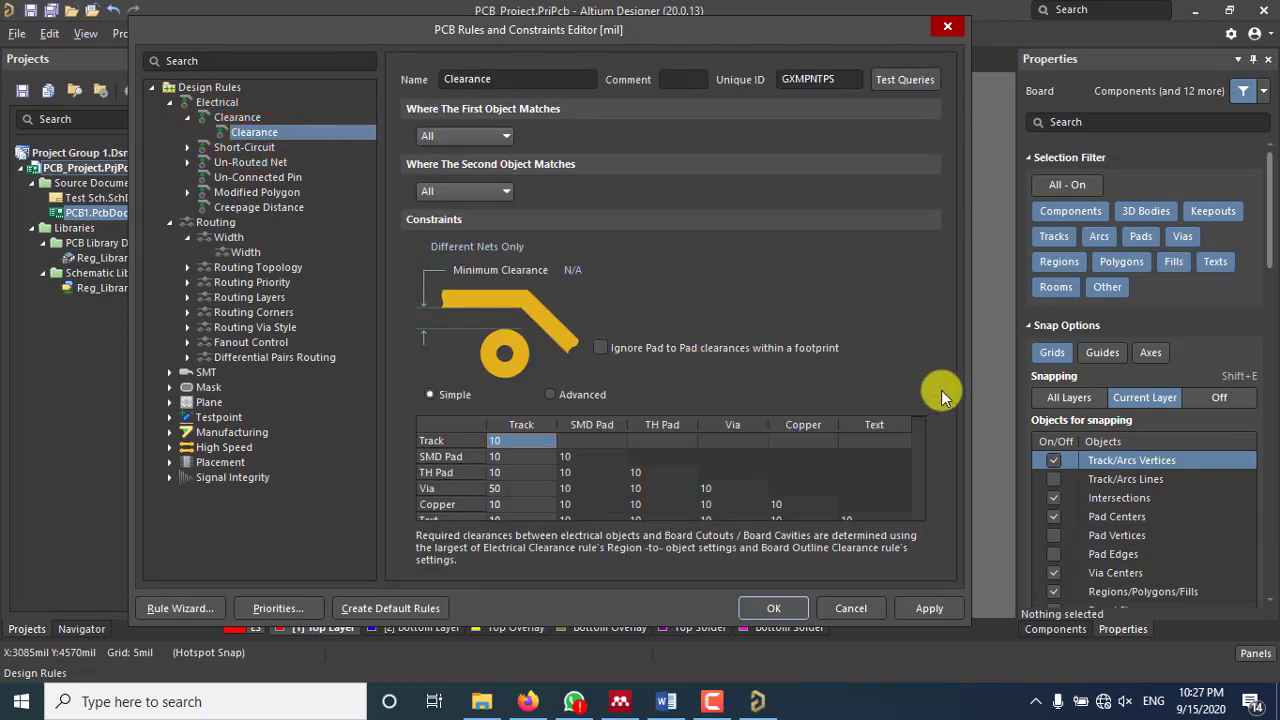
Step: Review the clearance matrix values, focusing on the 50mil Via-to-Track clearance
click(522, 430)
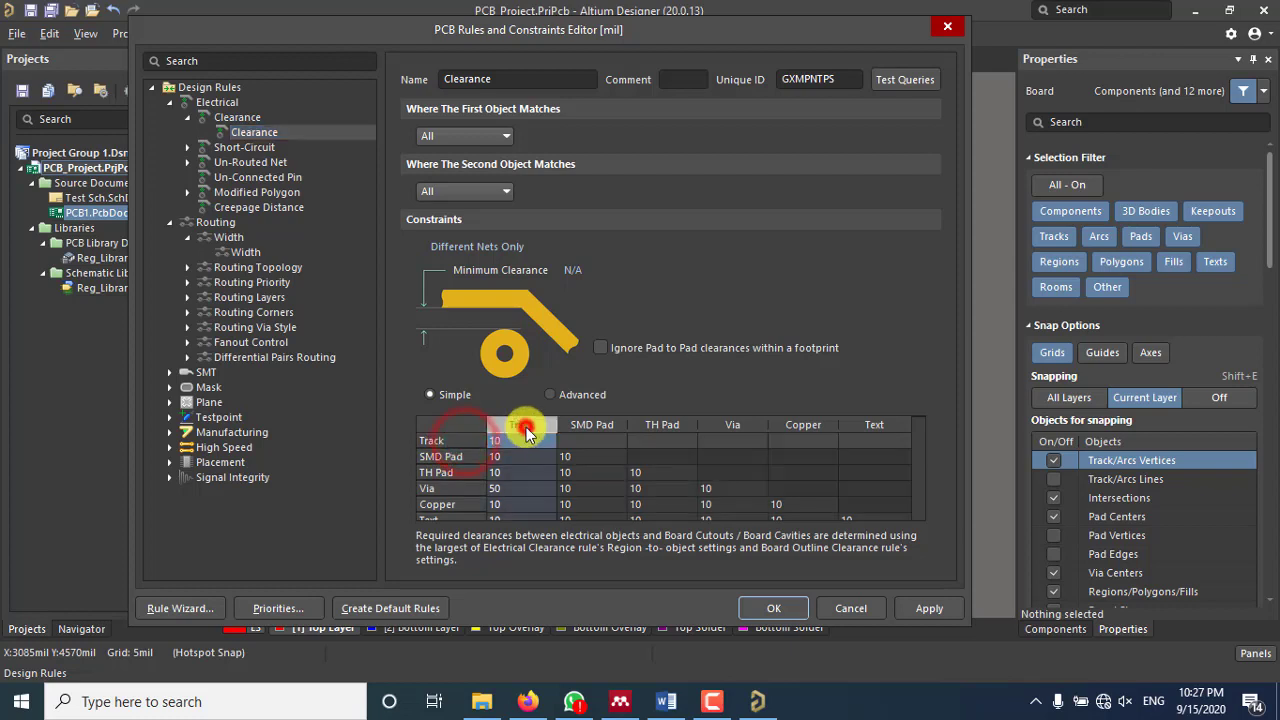
click(525, 440)
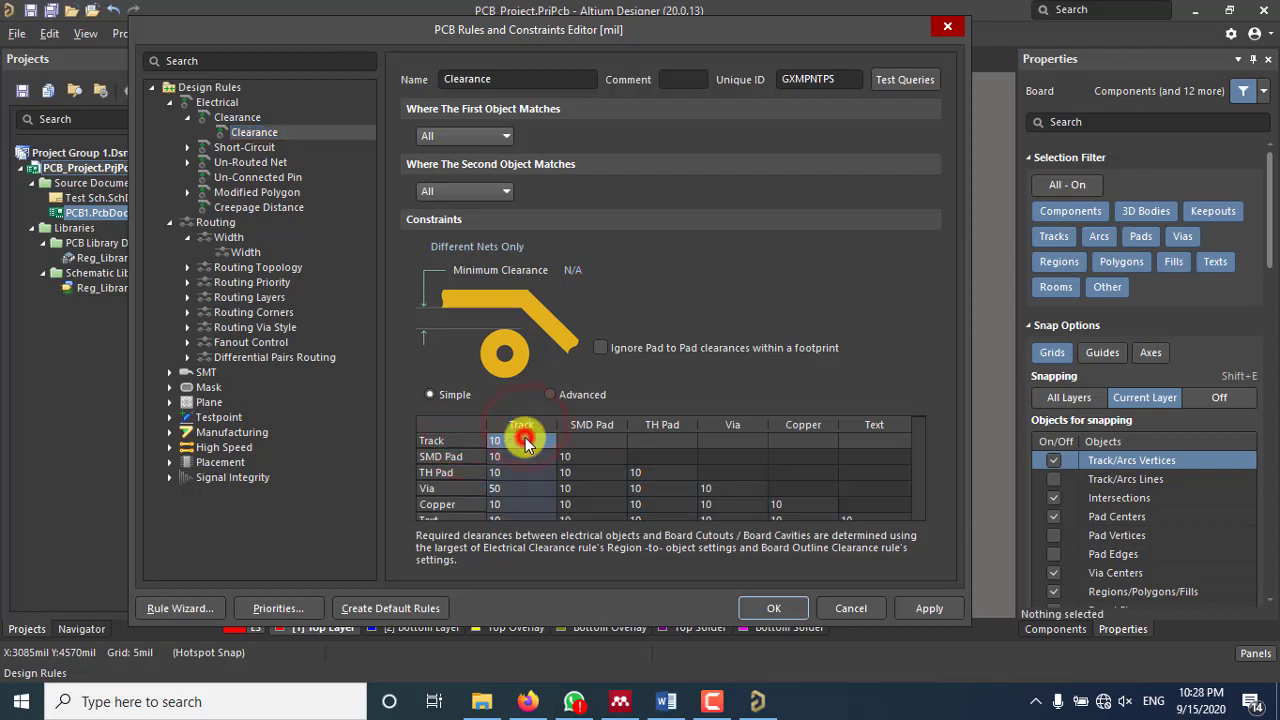
click(460, 457)
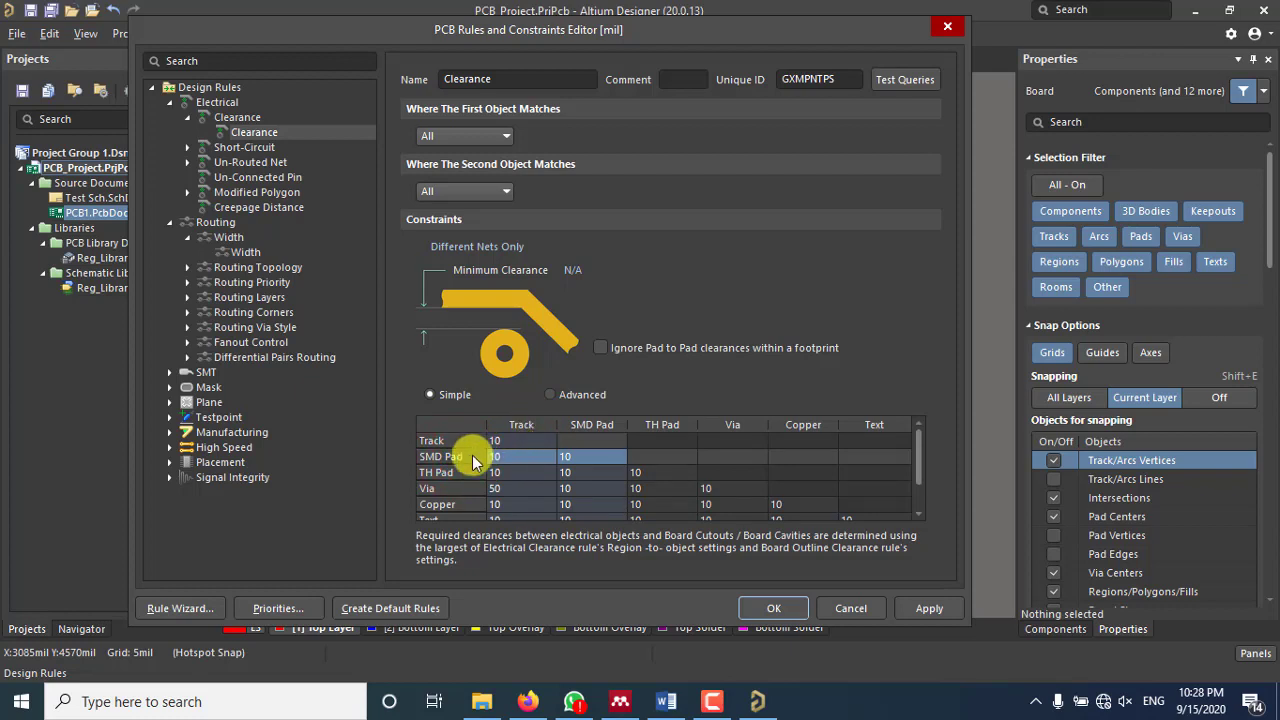
click(560, 458)
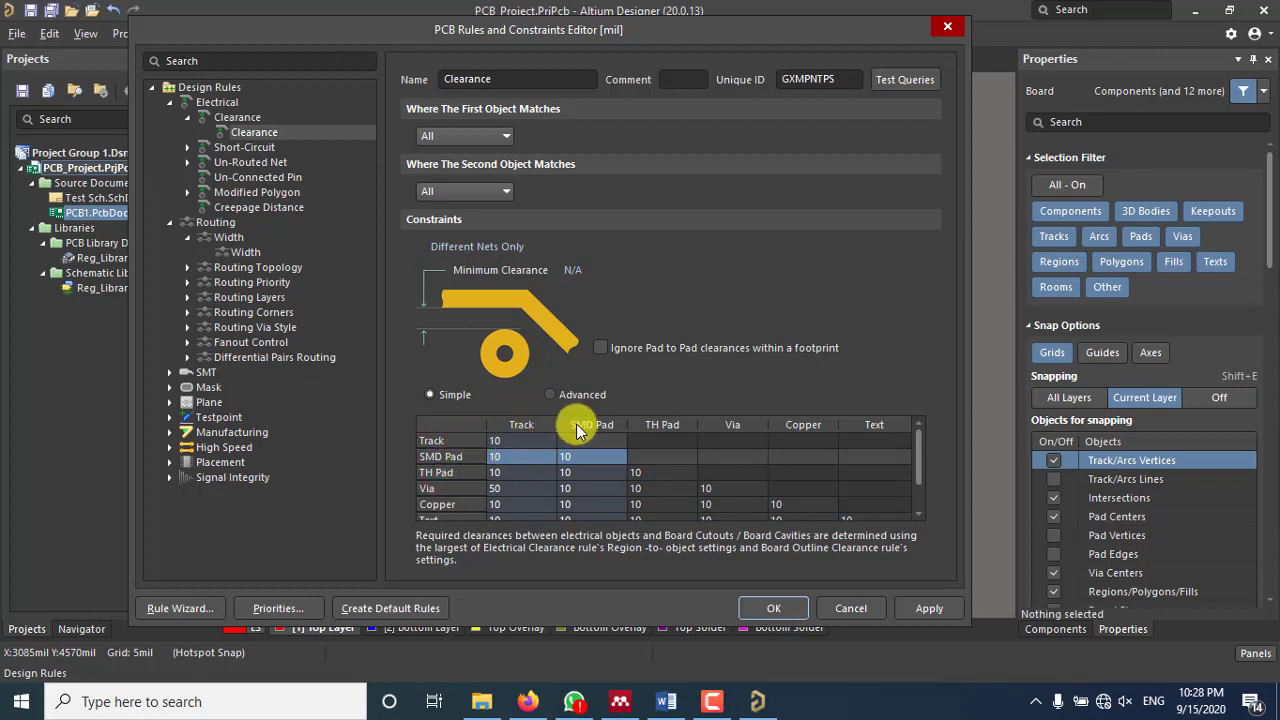
drag(919, 445, 920, 462)
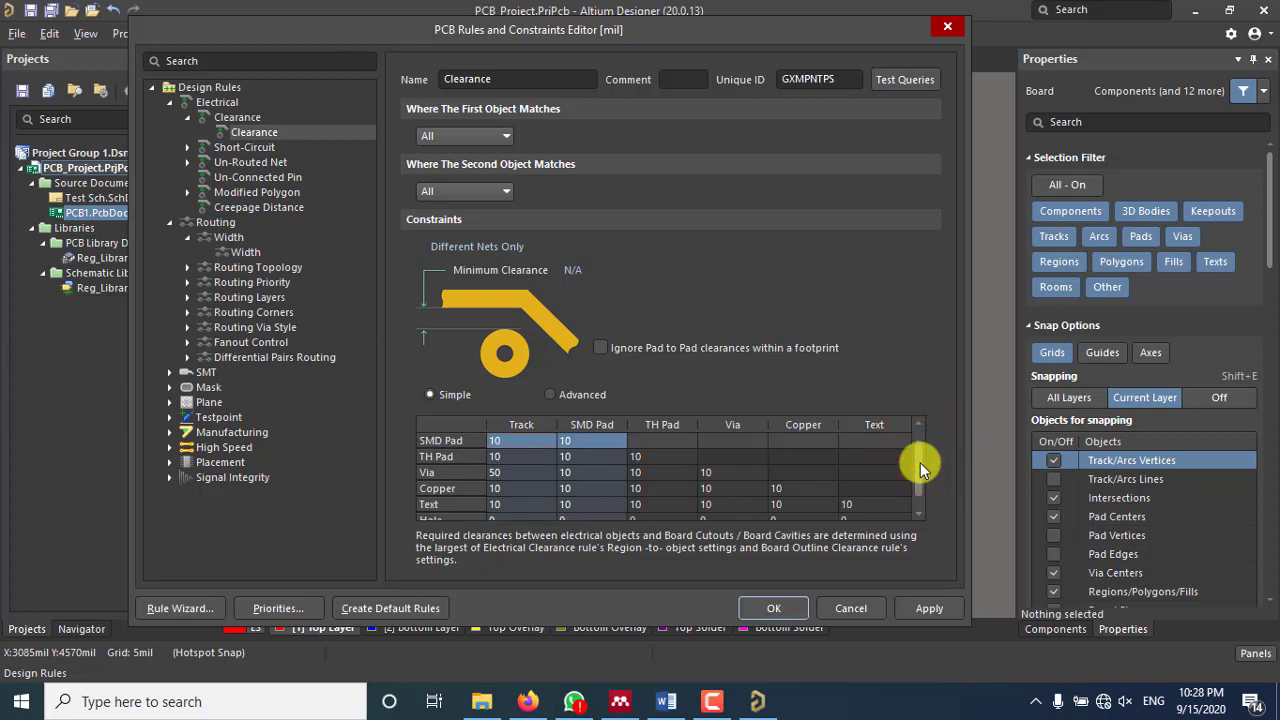
scroll(920, 448, up, 1)
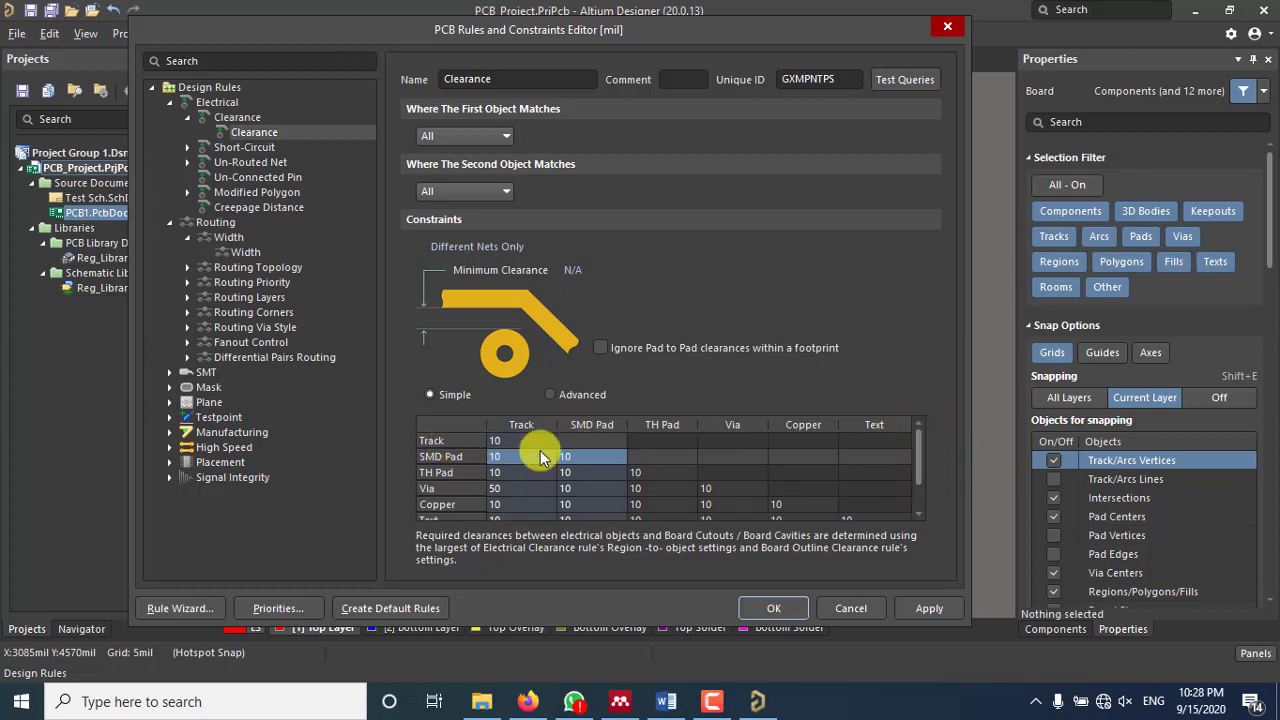
drag(919, 460, 917, 476)
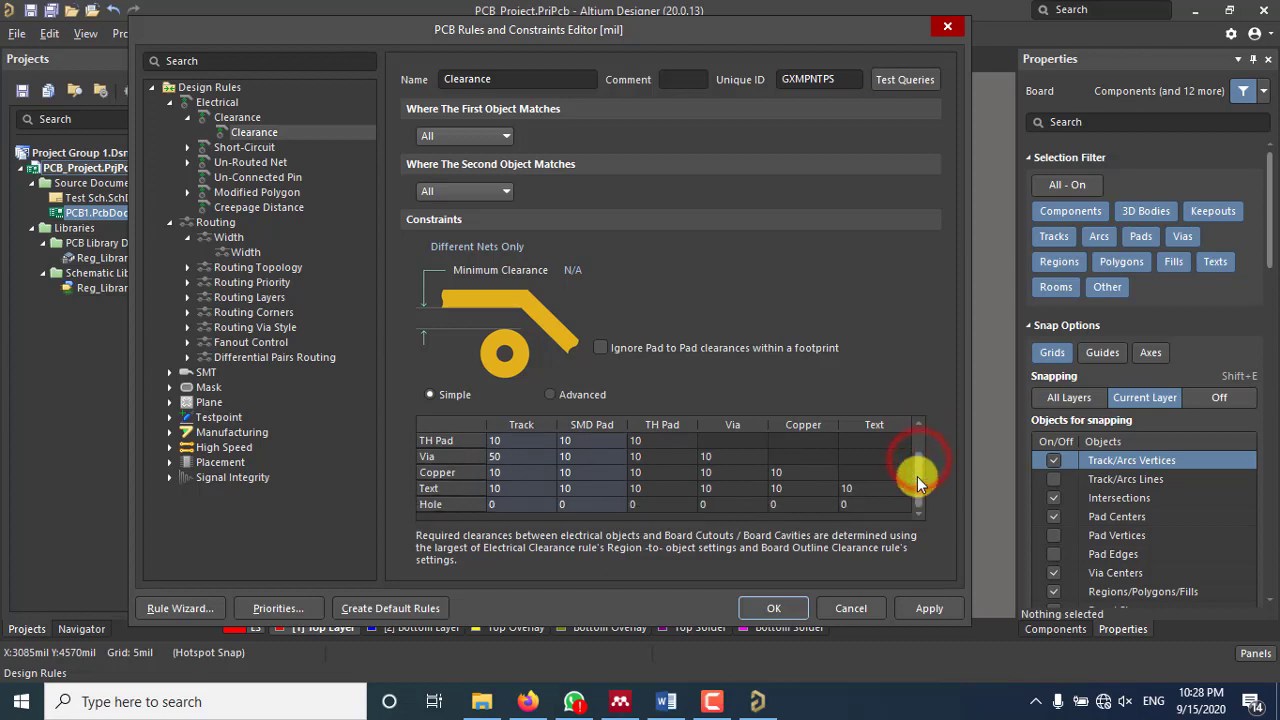
click(520, 458)
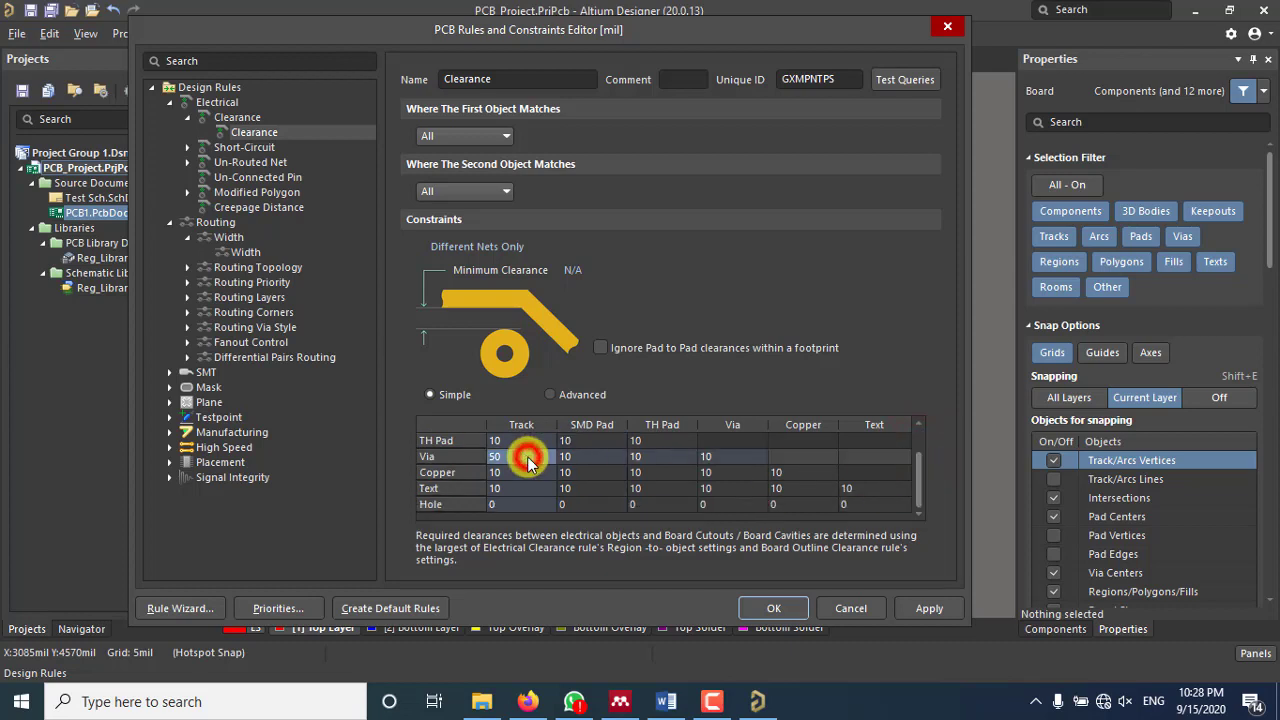
click(513, 459)
click(497, 458)
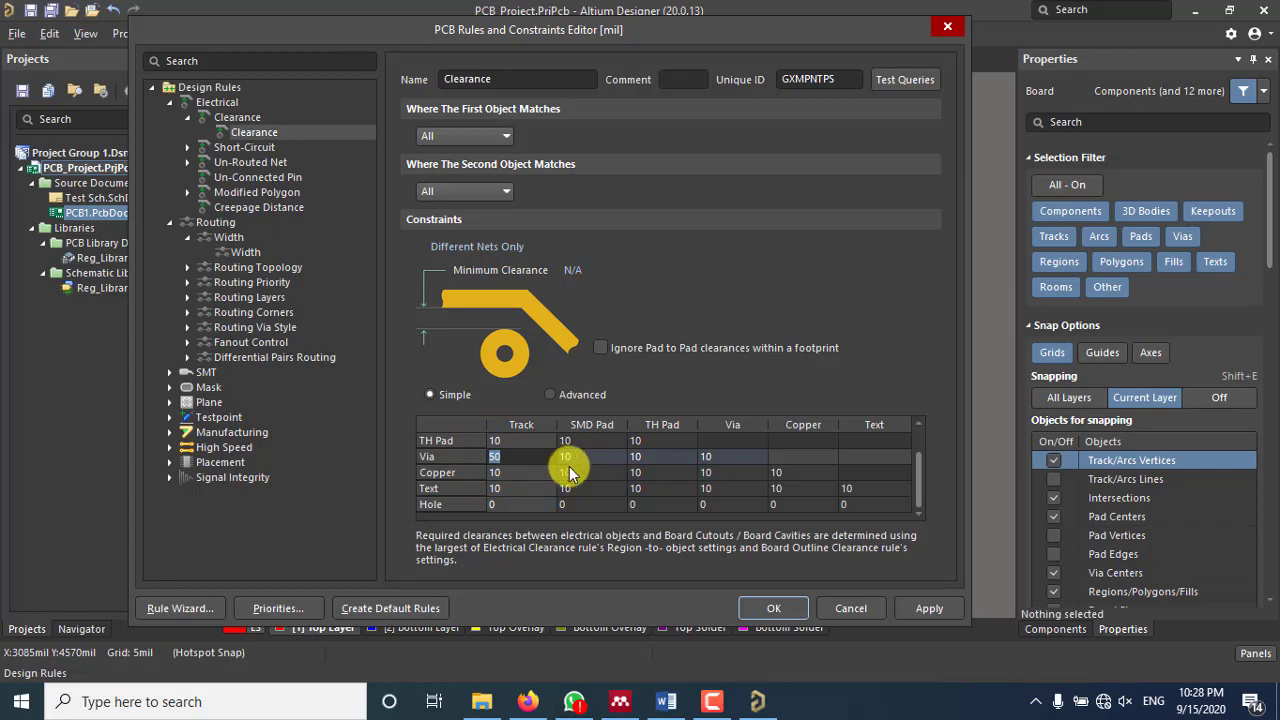
click(784, 607)
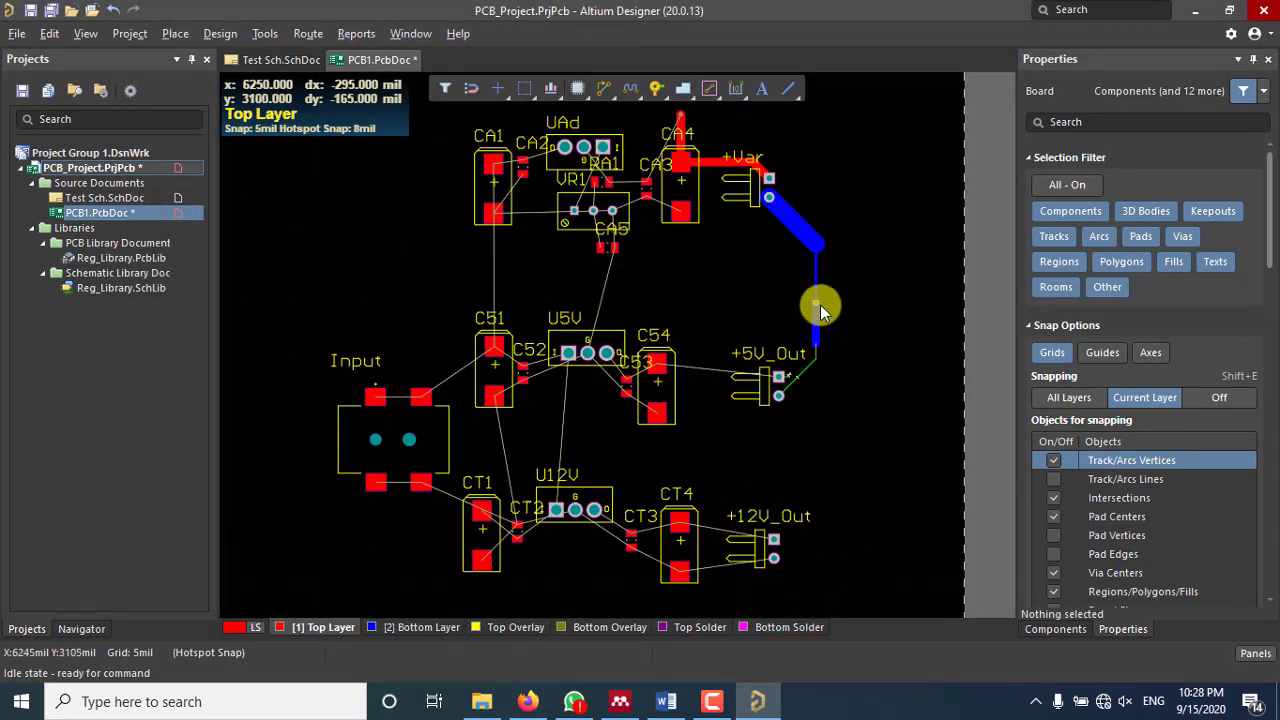
ctrl+scroll(819, 302, up, 6)
ctrl+scroll(816, 301, up, 3)
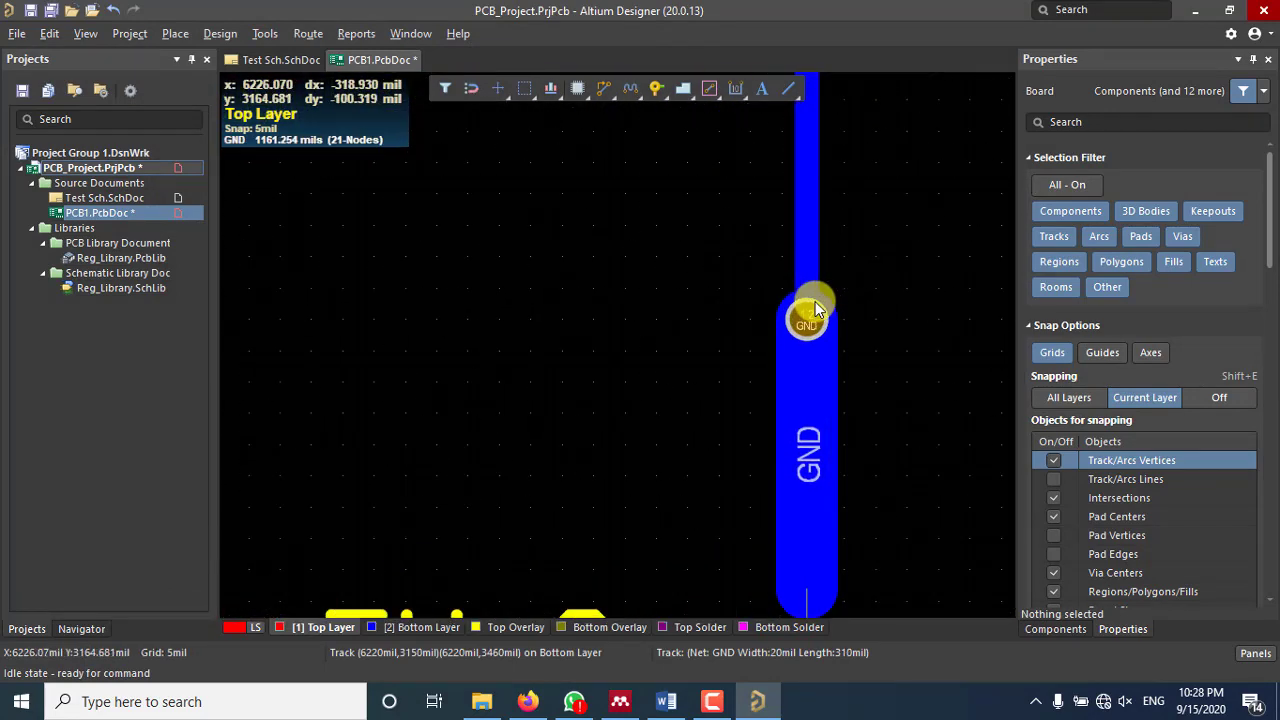
click(177, 33)
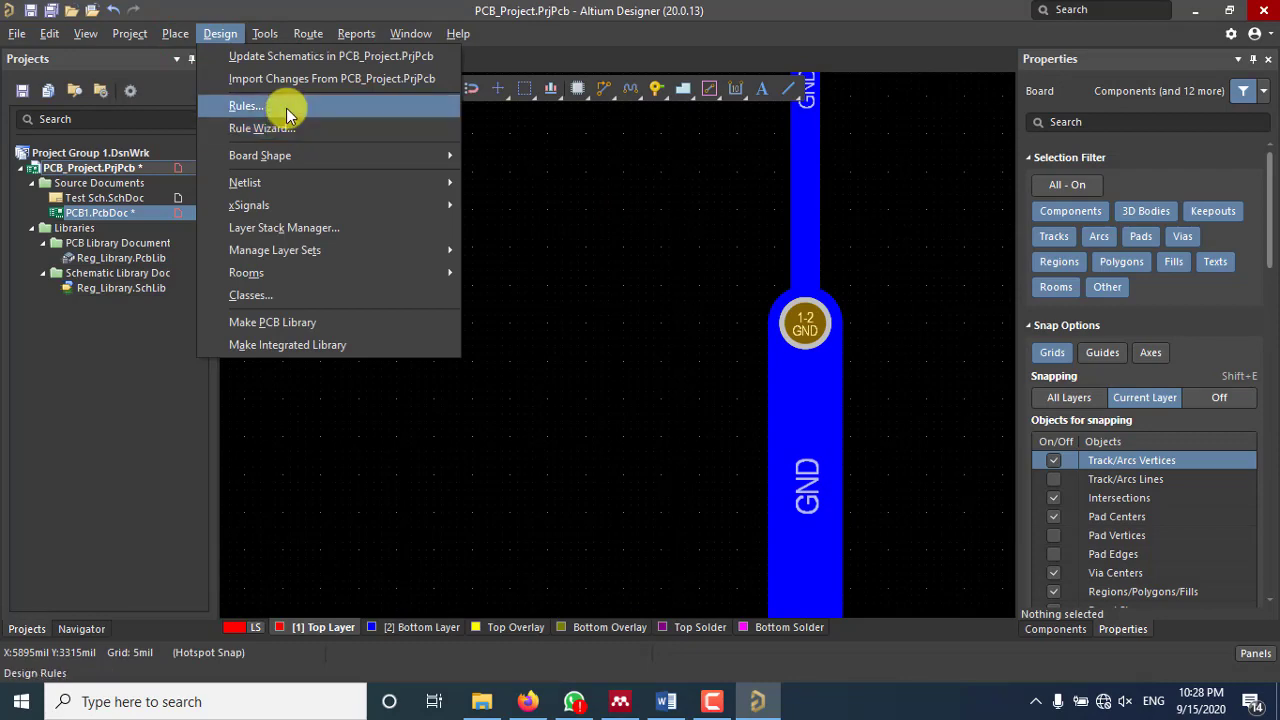
click(285, 106)
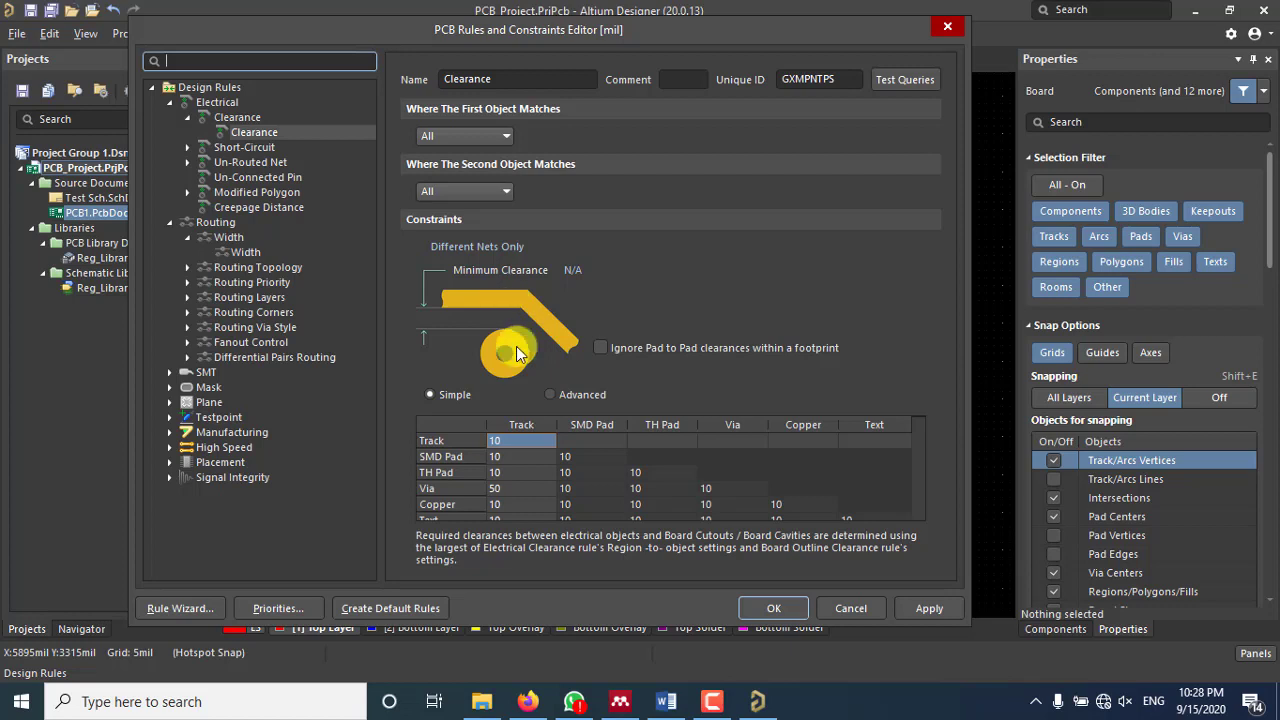
scroll(480, 480, down, 1)
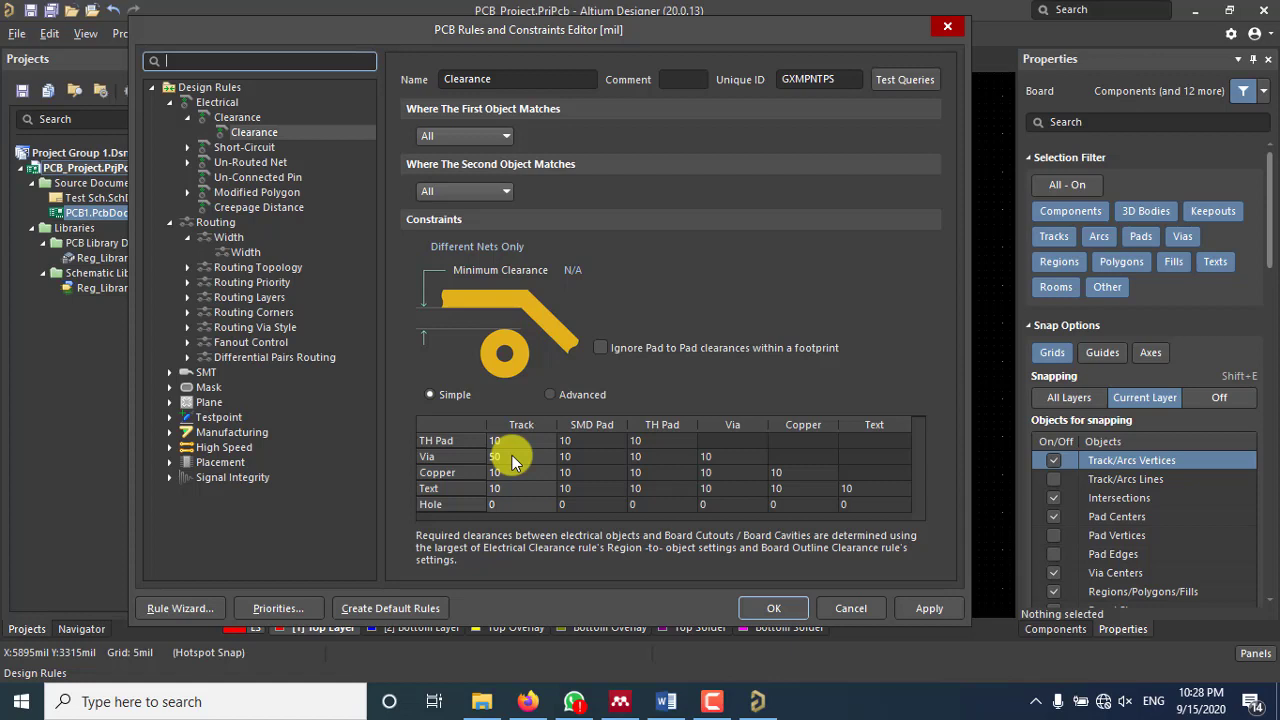
click(512, 455)
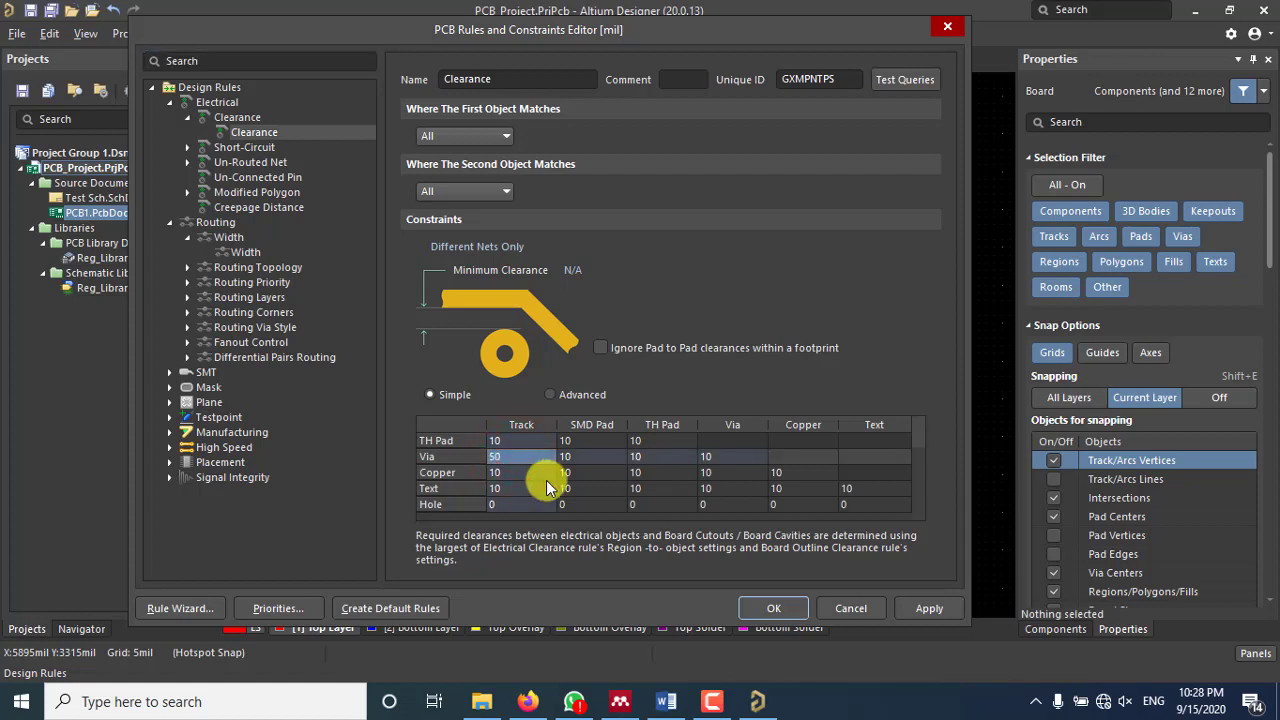
scroll(546, 480, up, 1)
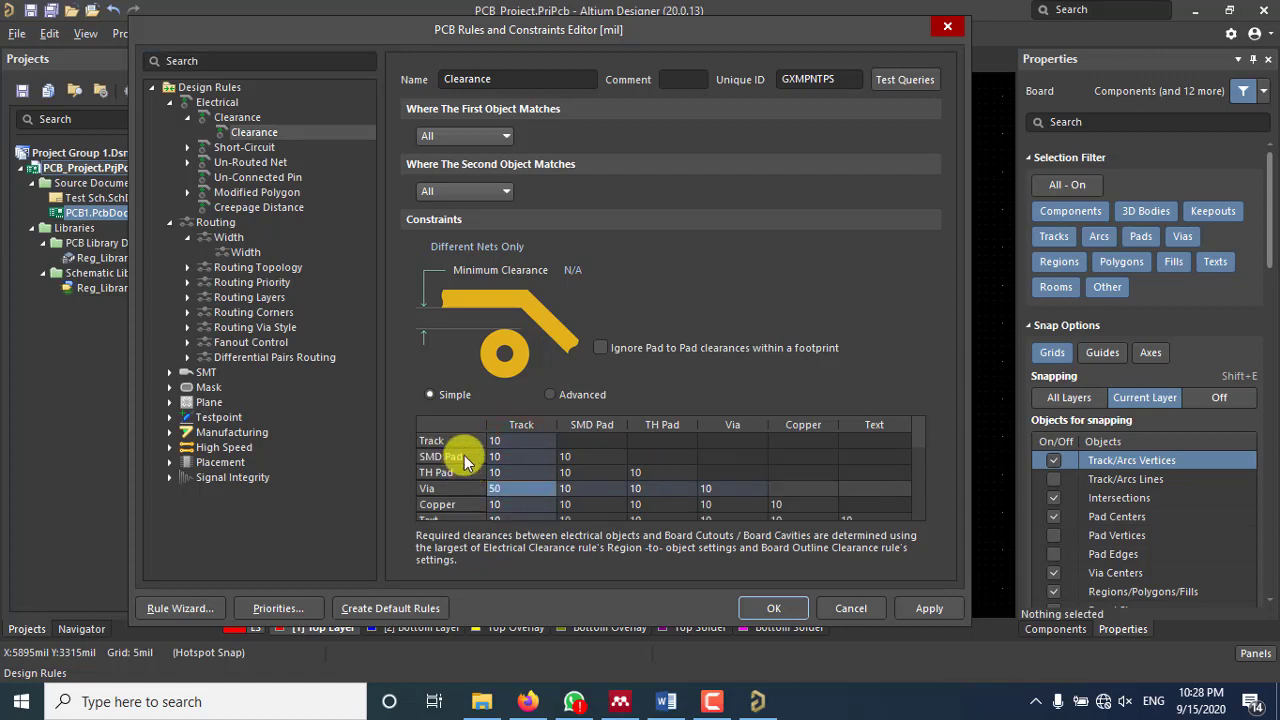
click(509, 458)
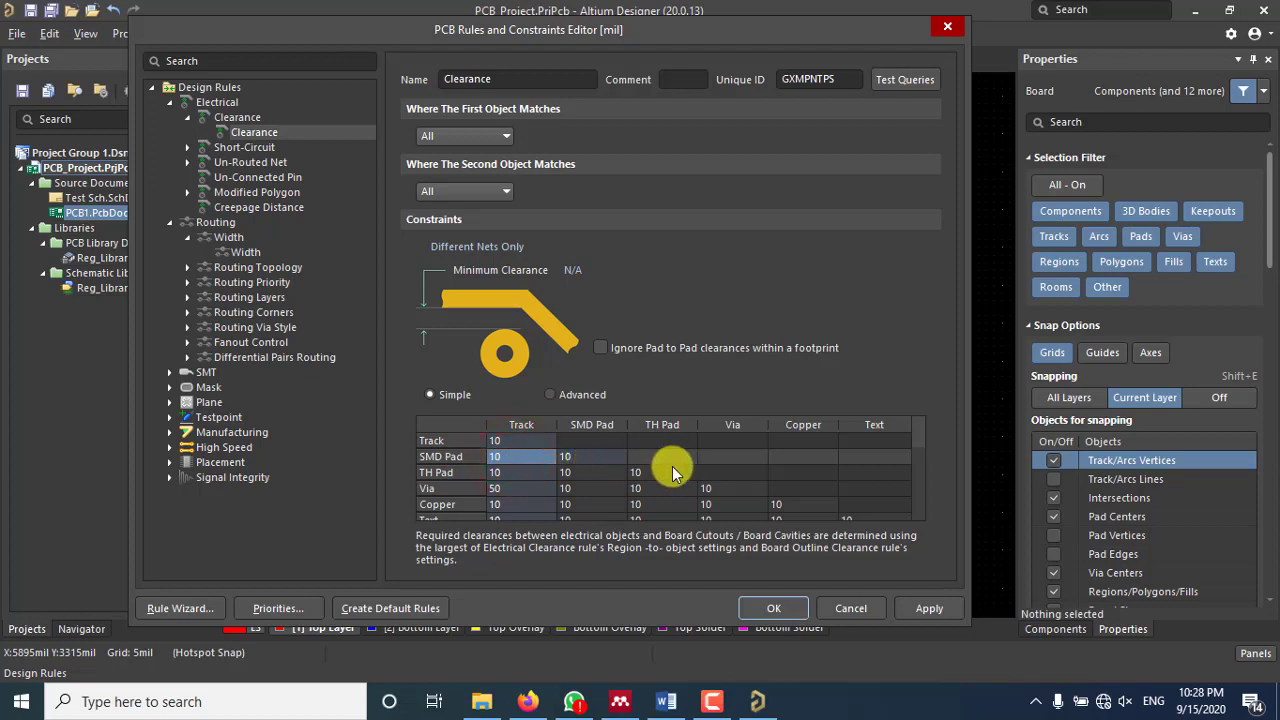
click(592, 456)
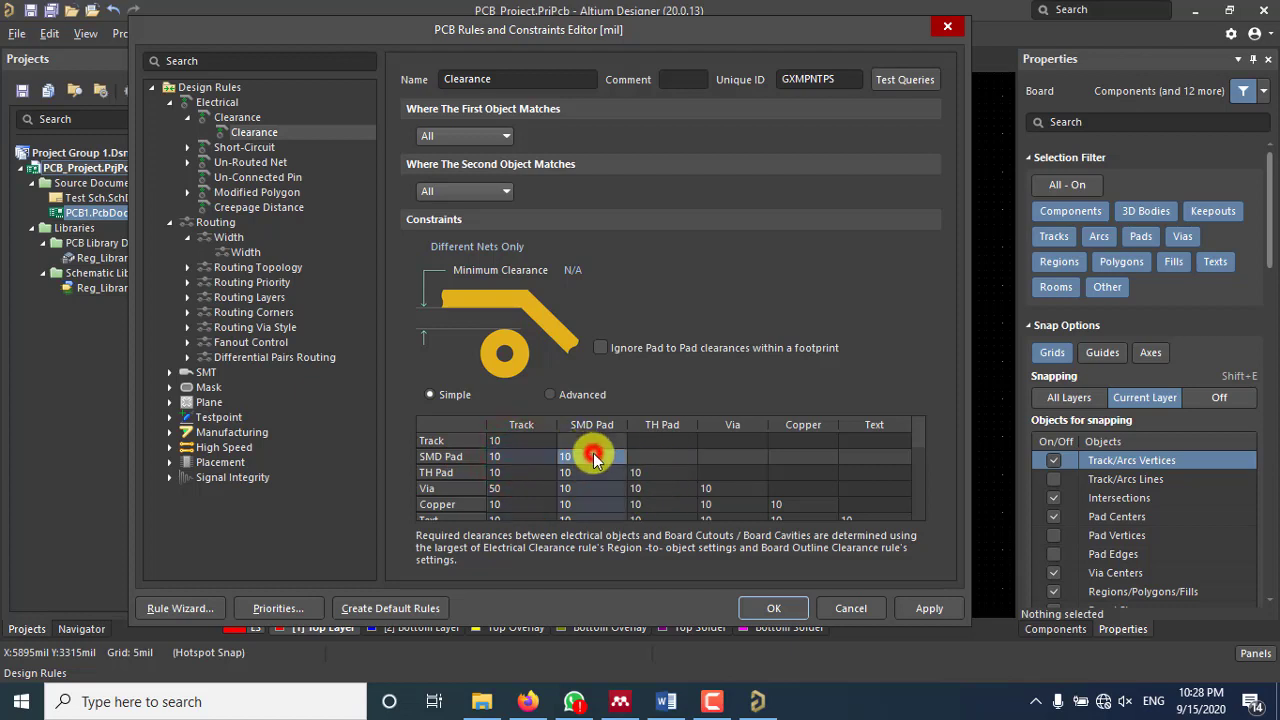
click(494, 488)
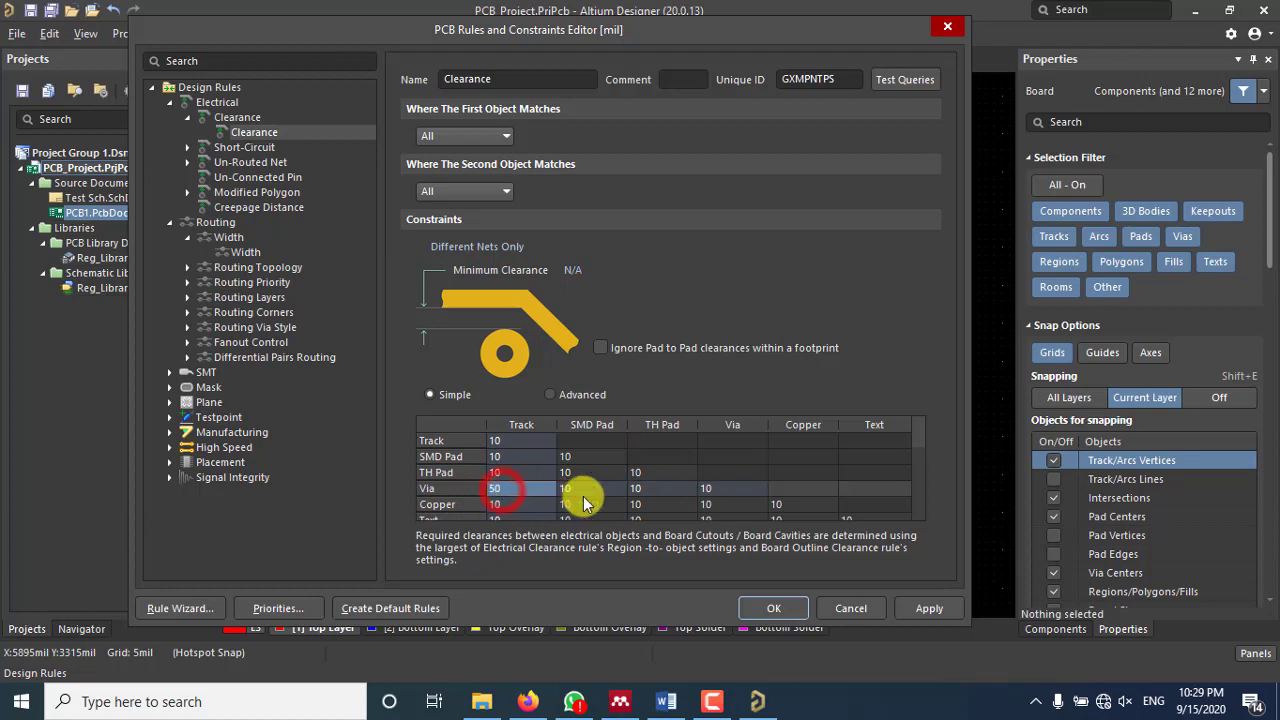
click(742, 497)
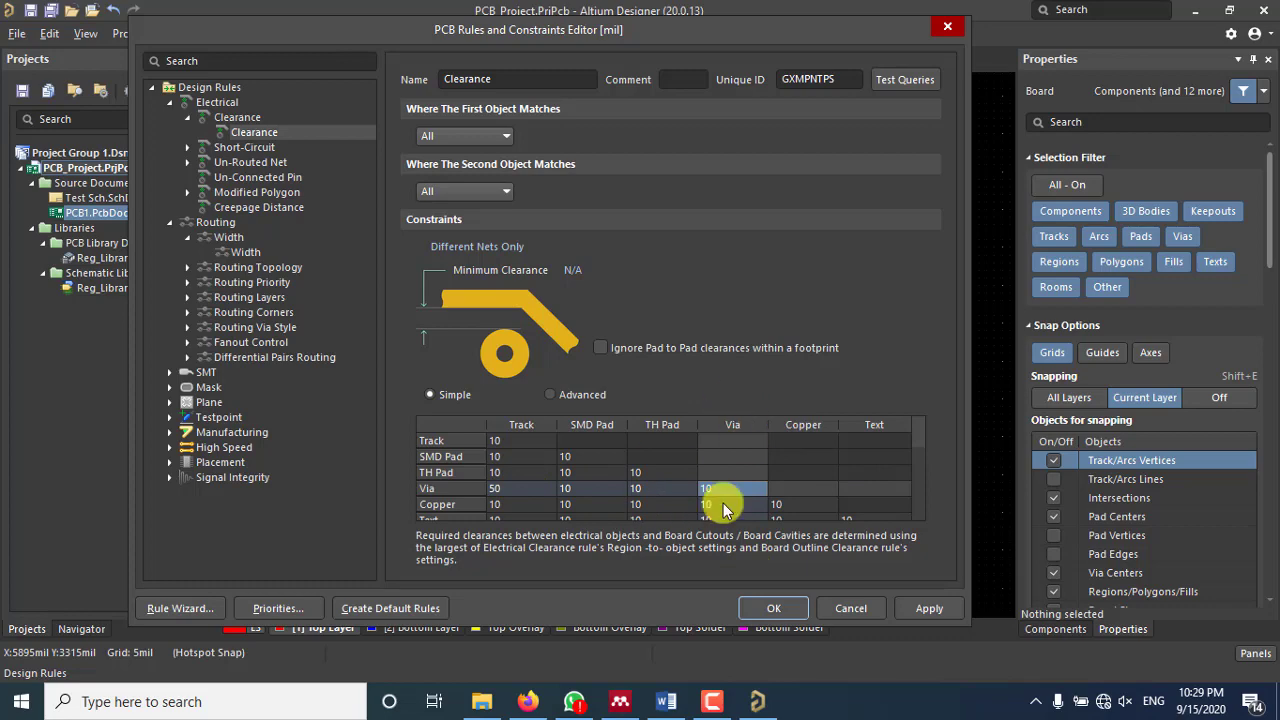
Step: Apply the clearance rules and route a vertical Top Layer track right of GND
click(770, 608)
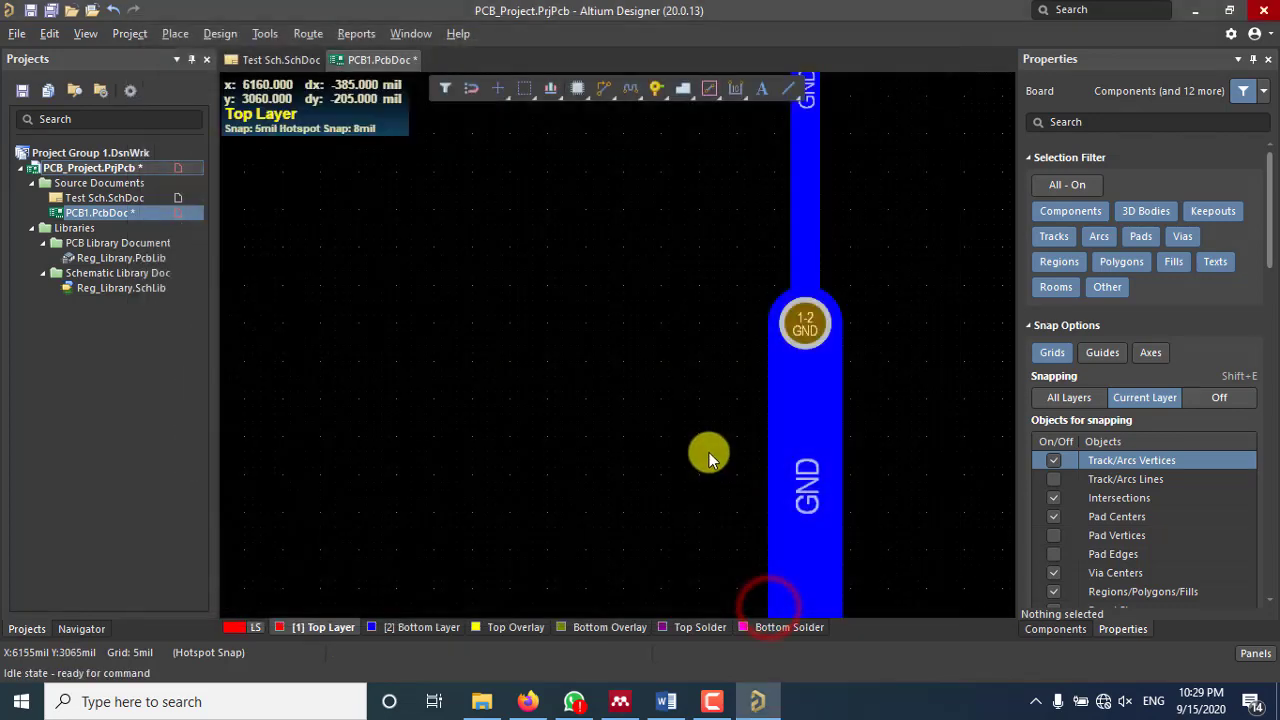
right_drag(677, 282, 545, 345)
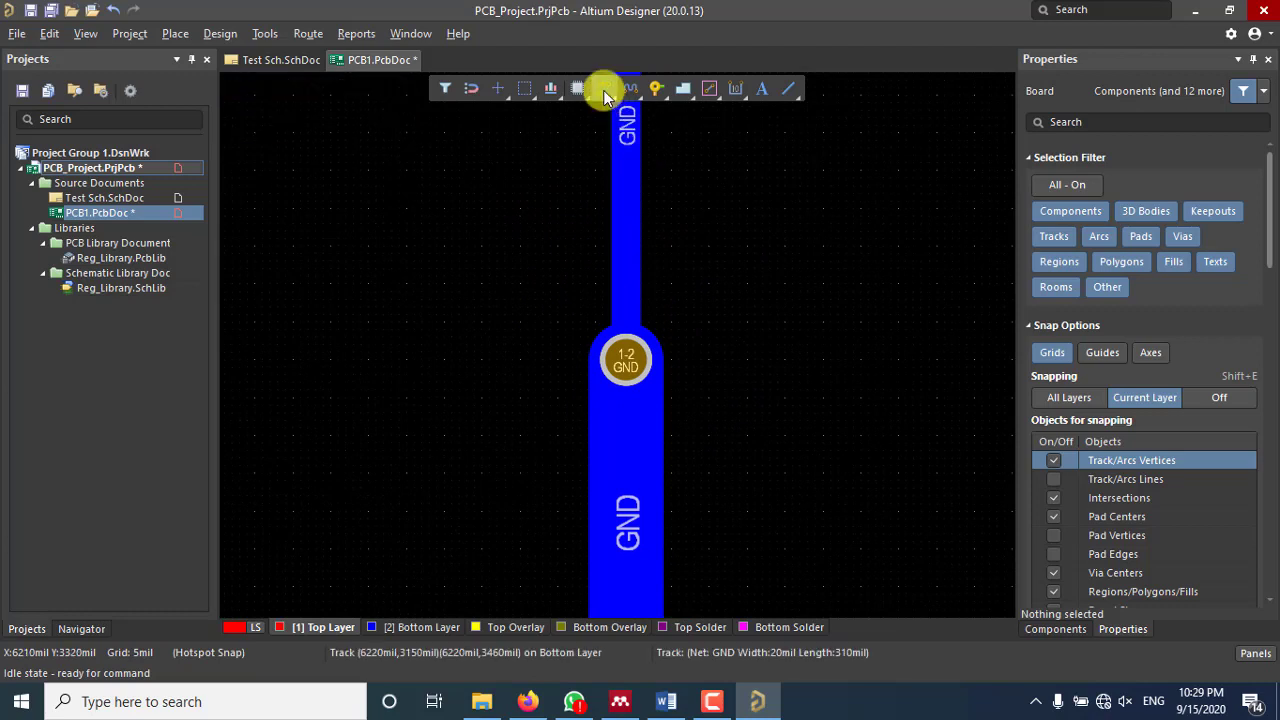
click(603, 90)
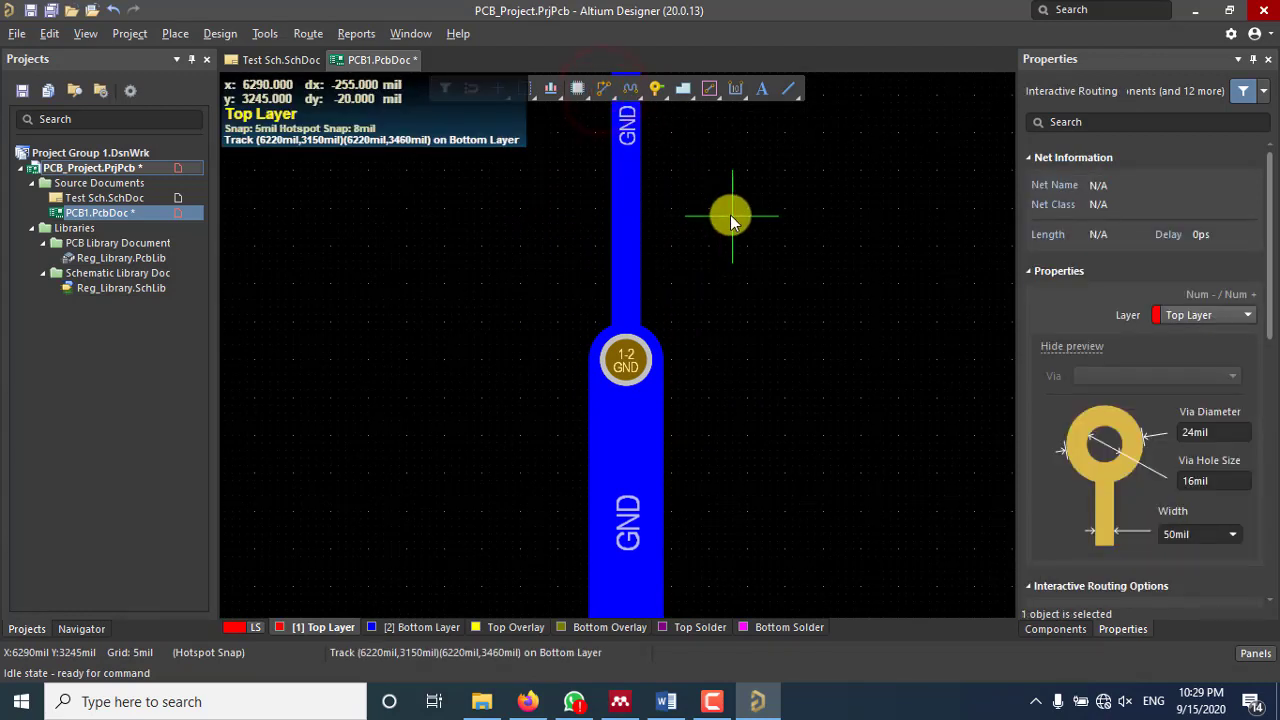
click(773, 172)
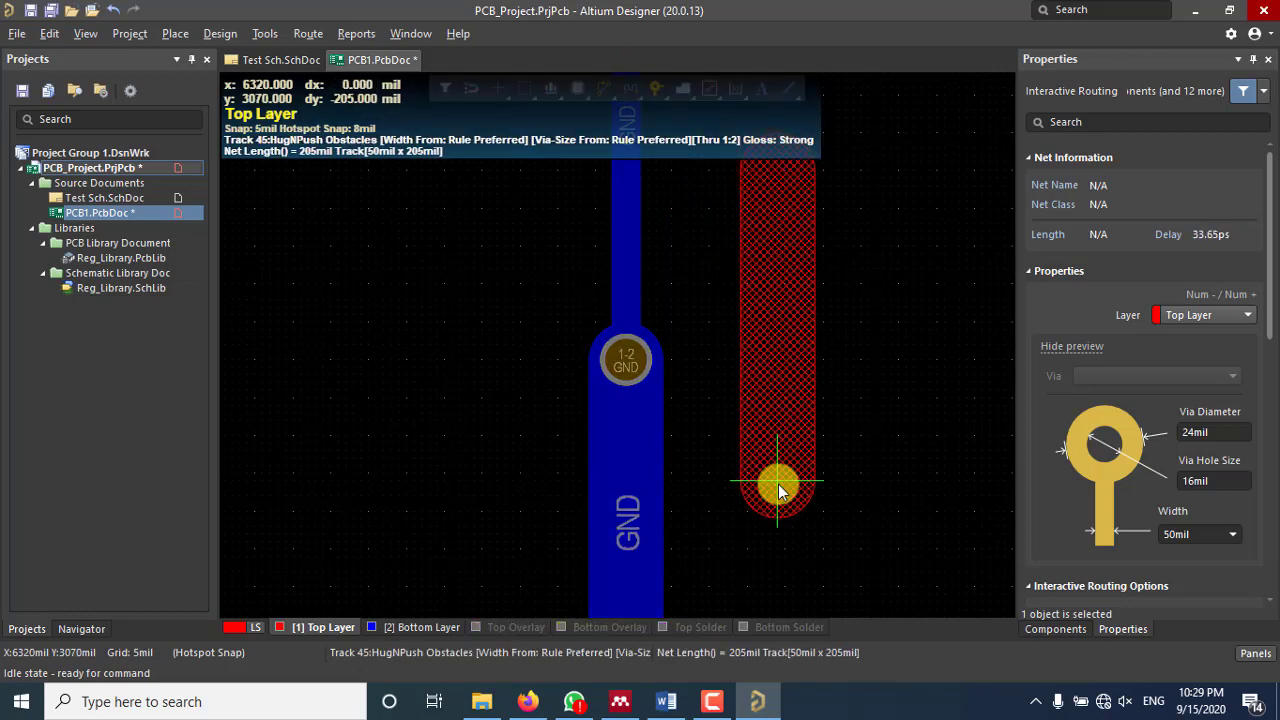
click(779, 486)
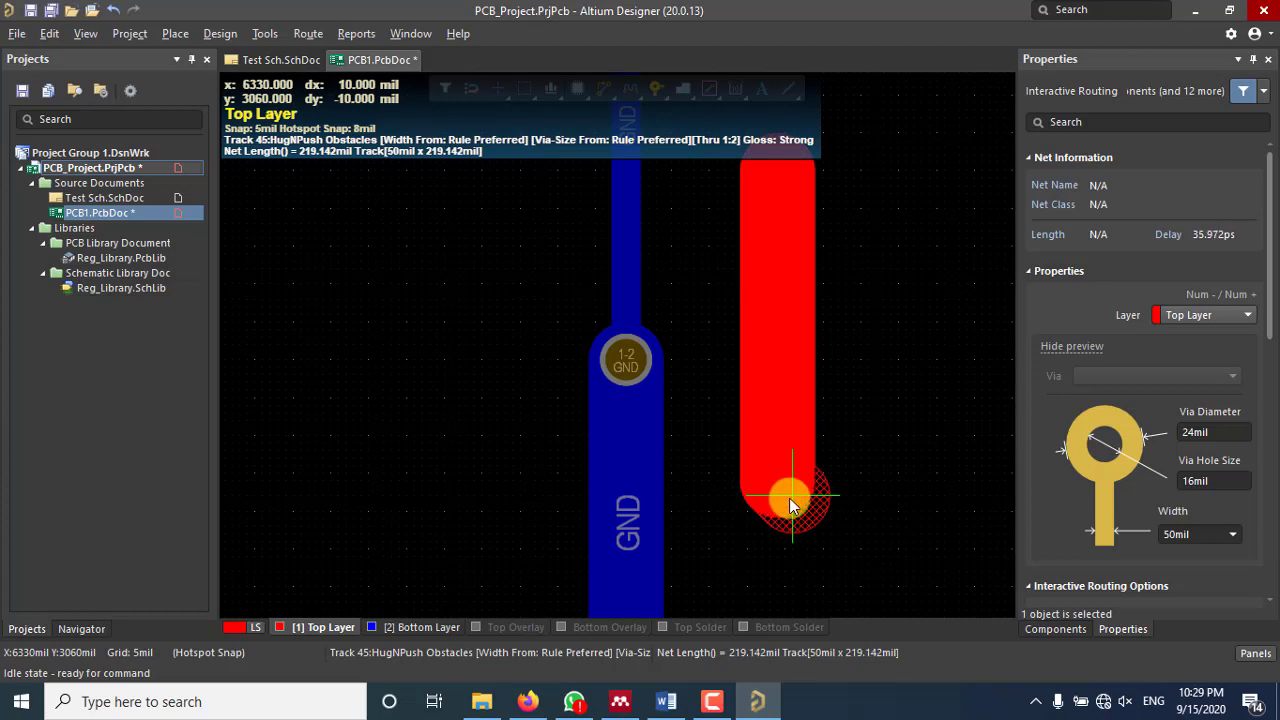
right_click(790, 505)
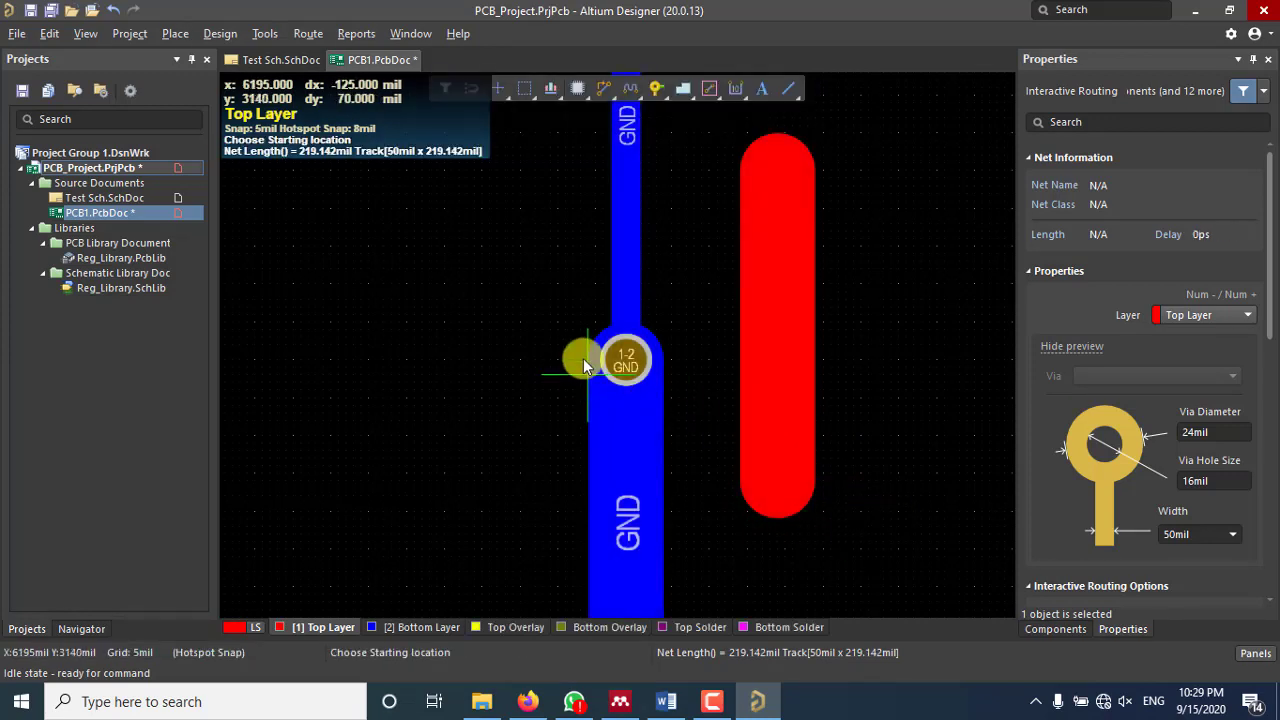
Step: Route a second, angled Top Layer track on the left side of GND
click(556, 131)
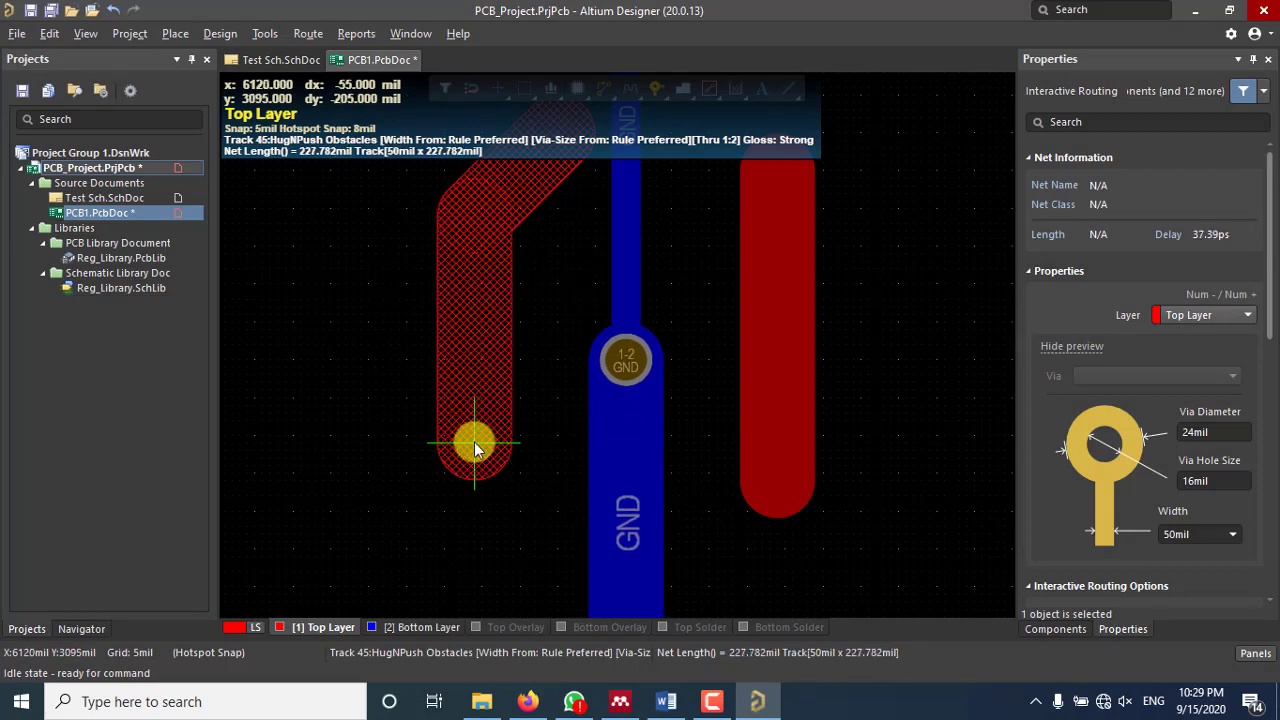
click(475, 447)
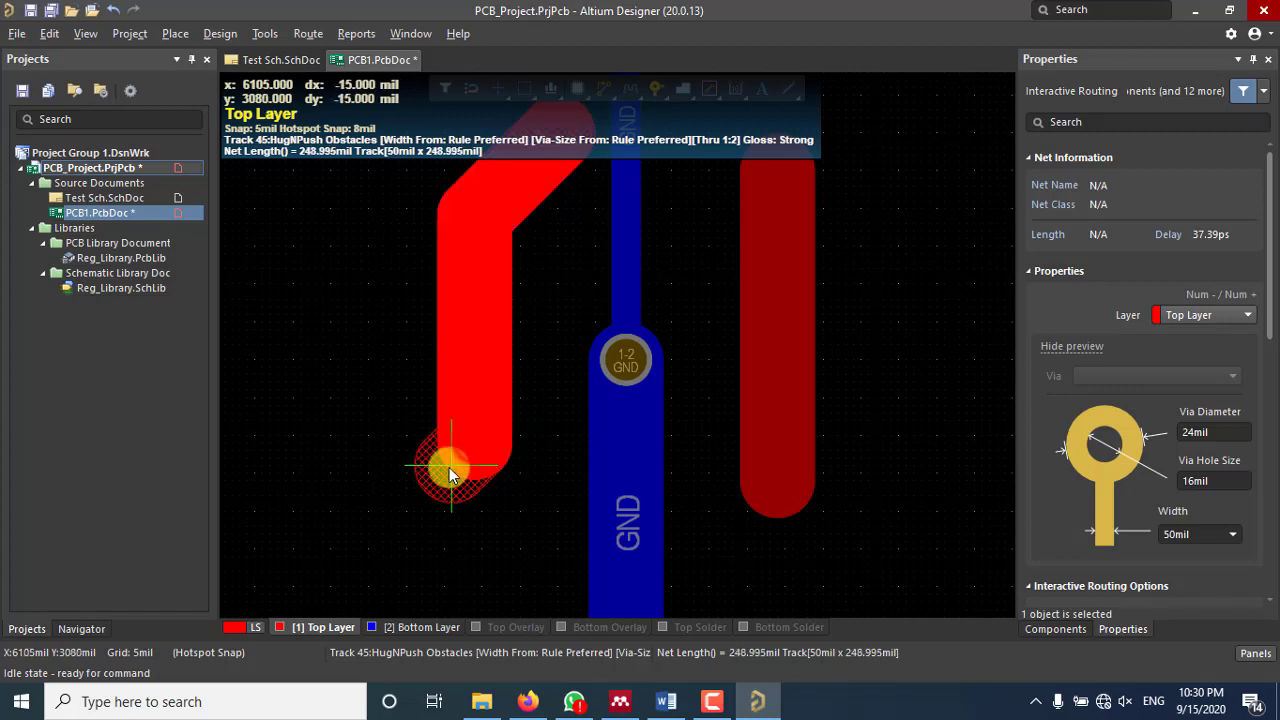
right_click(450, 473)
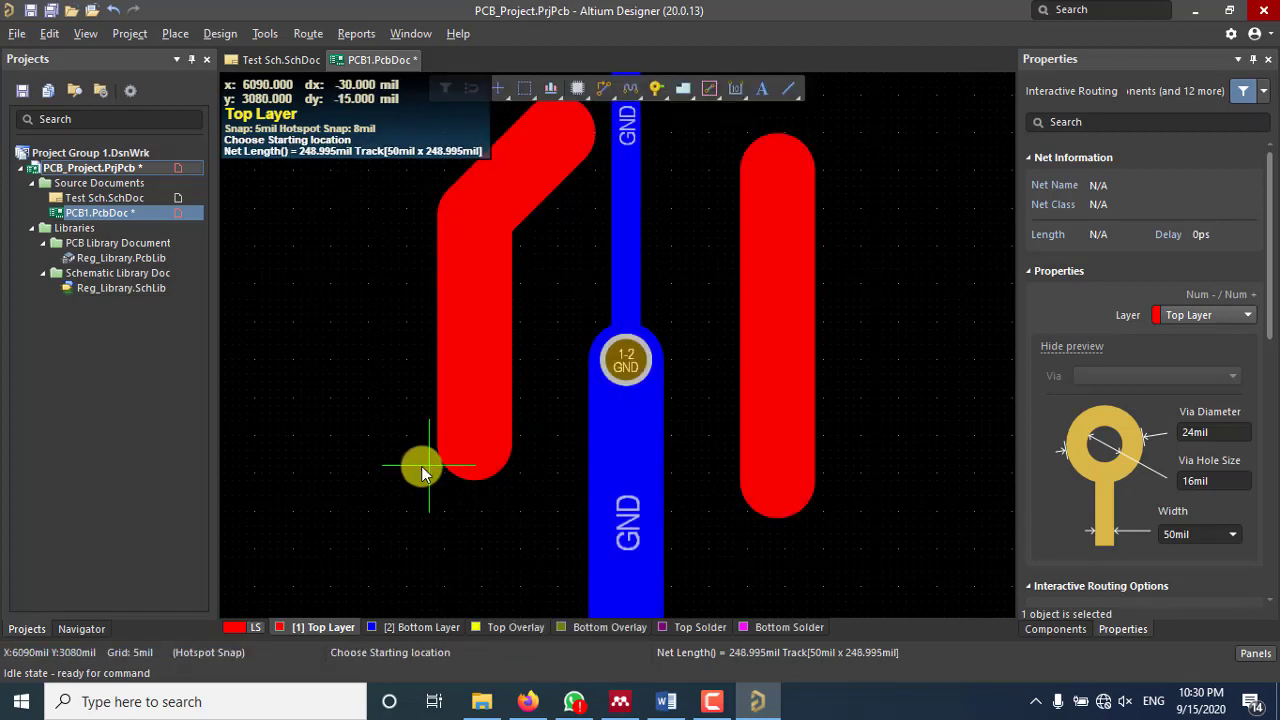
right_click(534, 410)
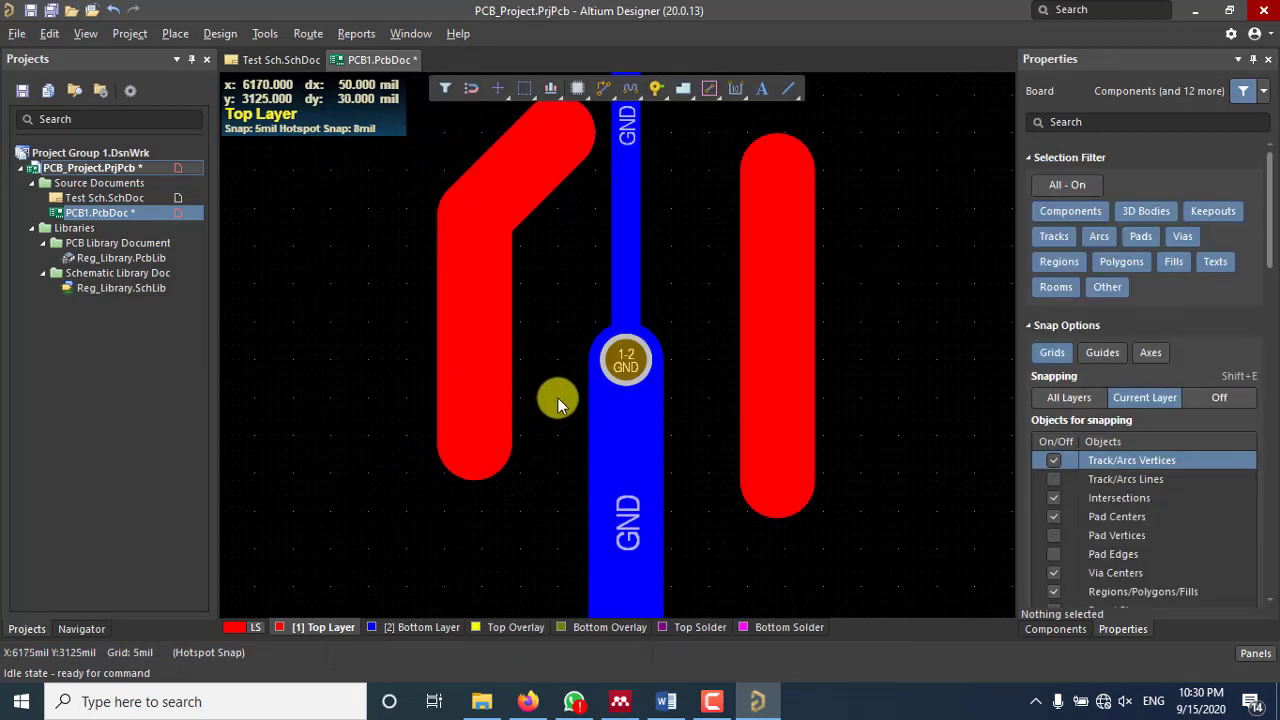
Step: Near +5V_Out, start a GND route from the via, switch it to the bottom layer, then cancel it
ctrl+scroll(557, 397, down, 2)
ctrl+scroll(561, 416, down, 2)
right_drag(644, 438, 731, 367)
right_drag(636, 379, 638, 355)
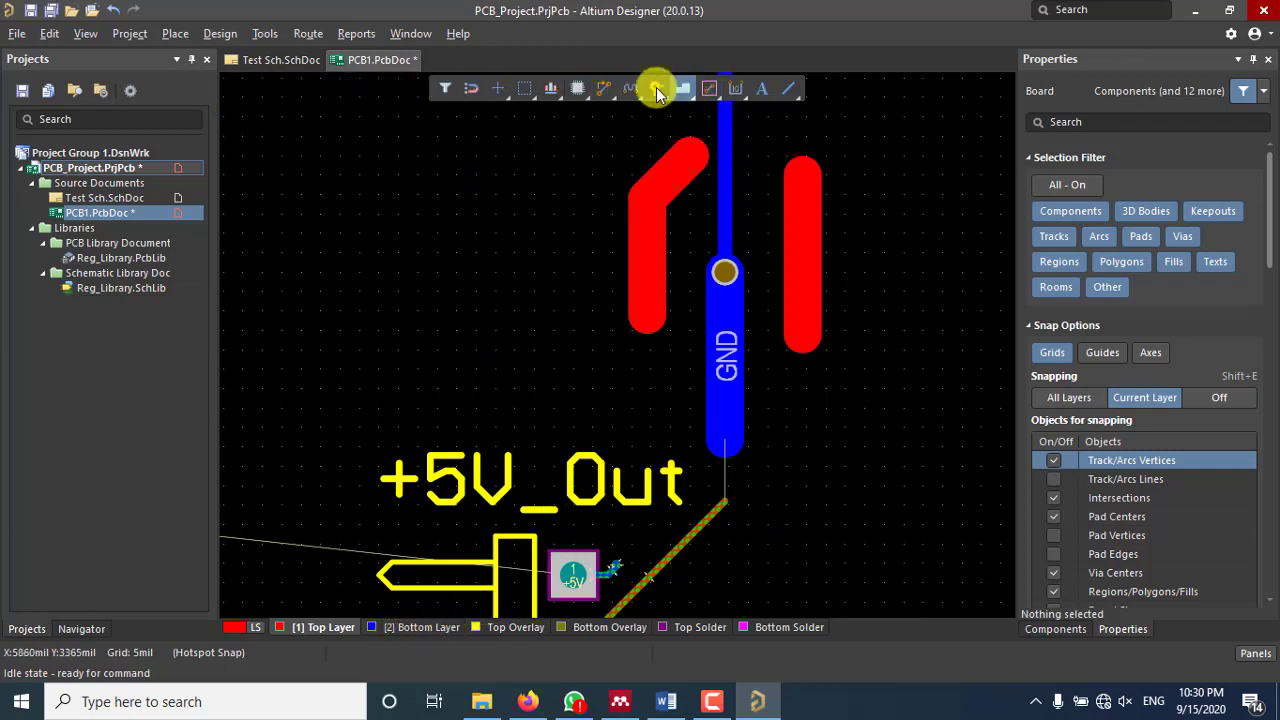
click(607, 88)
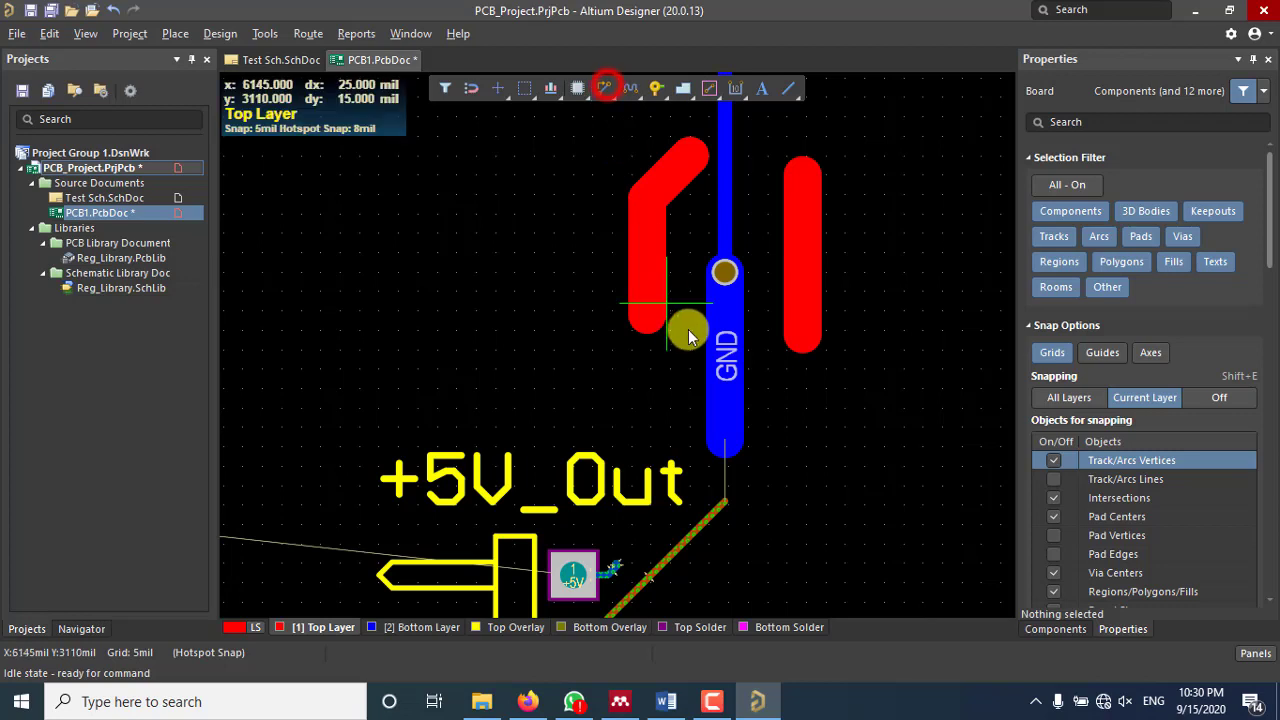
click(731, 288)
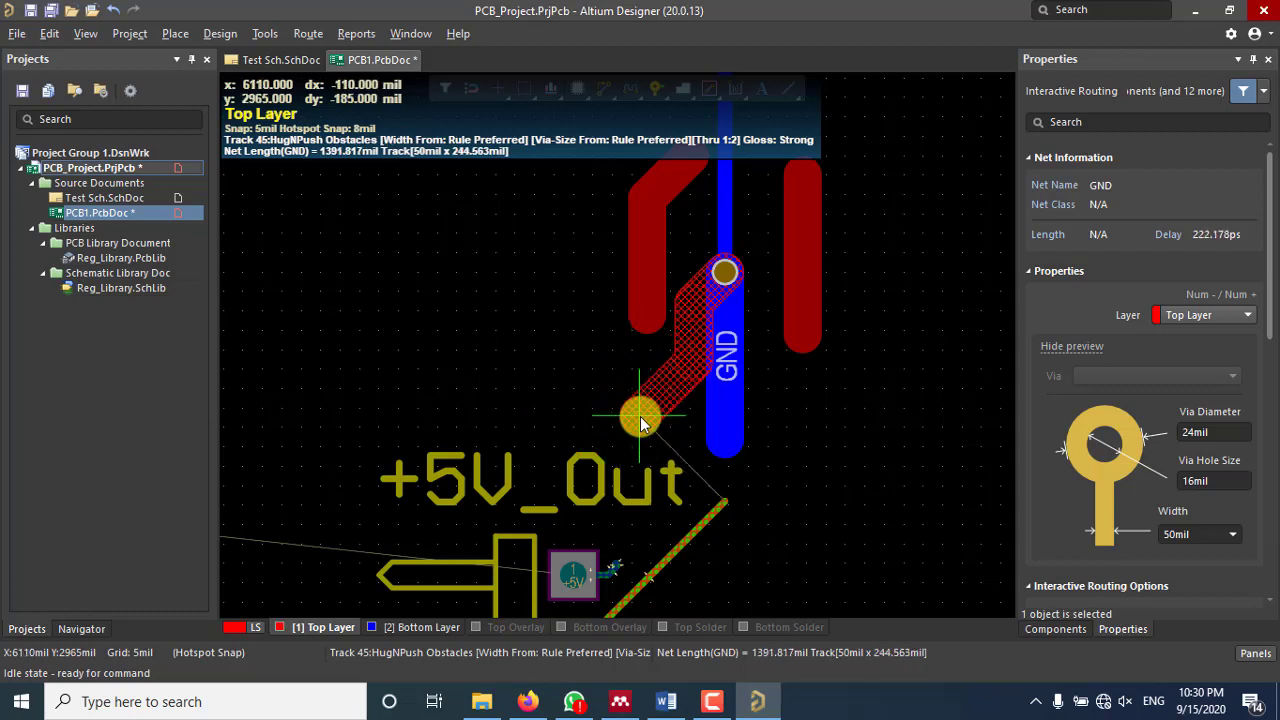
key(KP_Multiply)
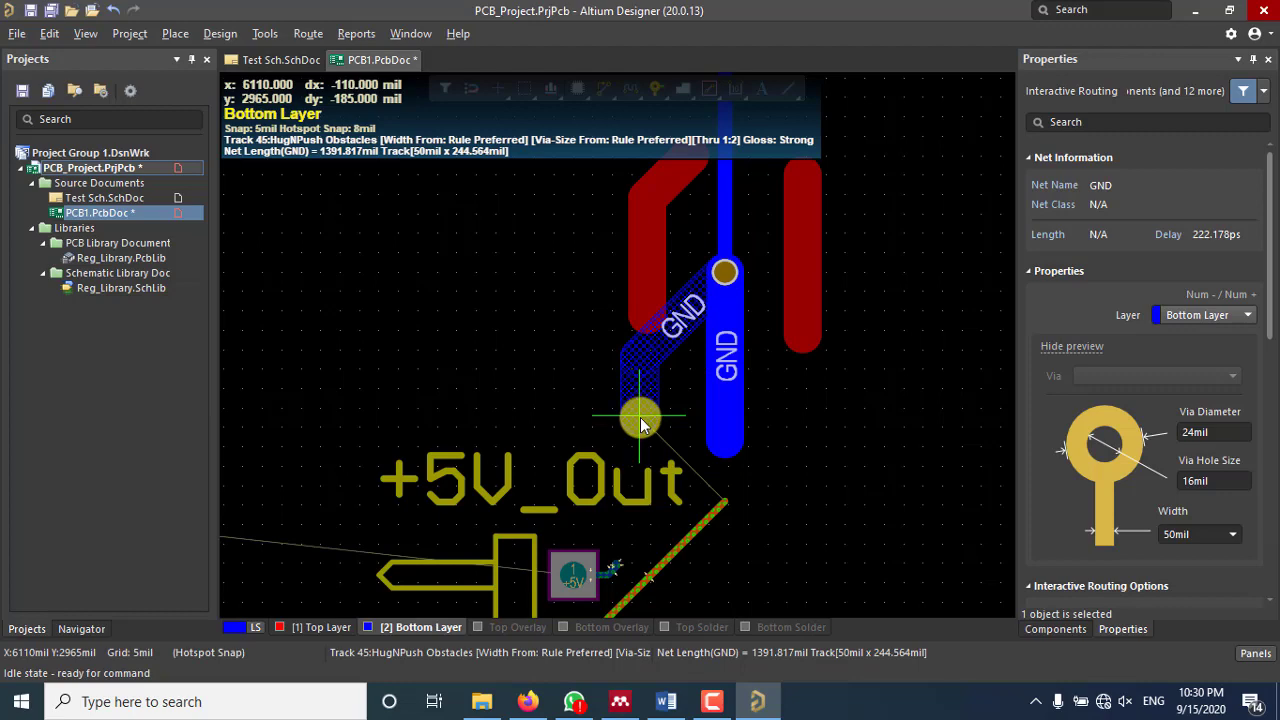
right_click(640, 418)
right_click(632, 357)
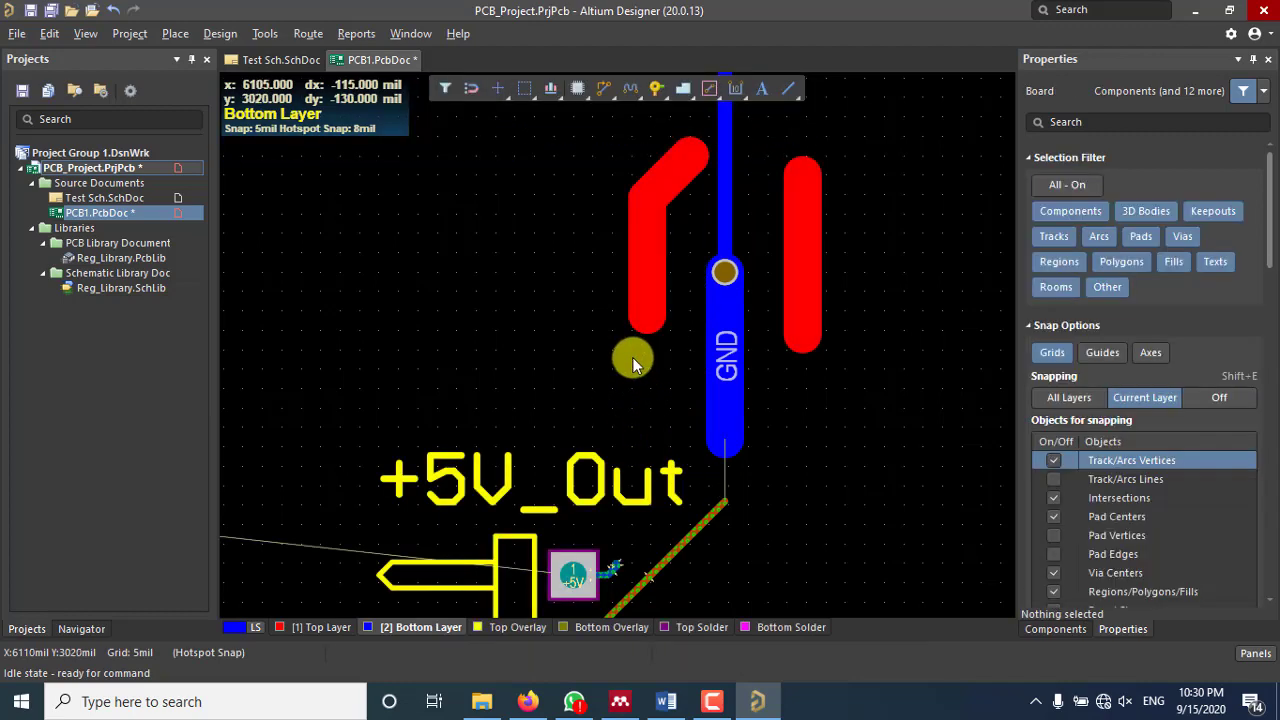
Step: Delete the diagonal test track and the left and right vertical test tracks
click(668, 185)
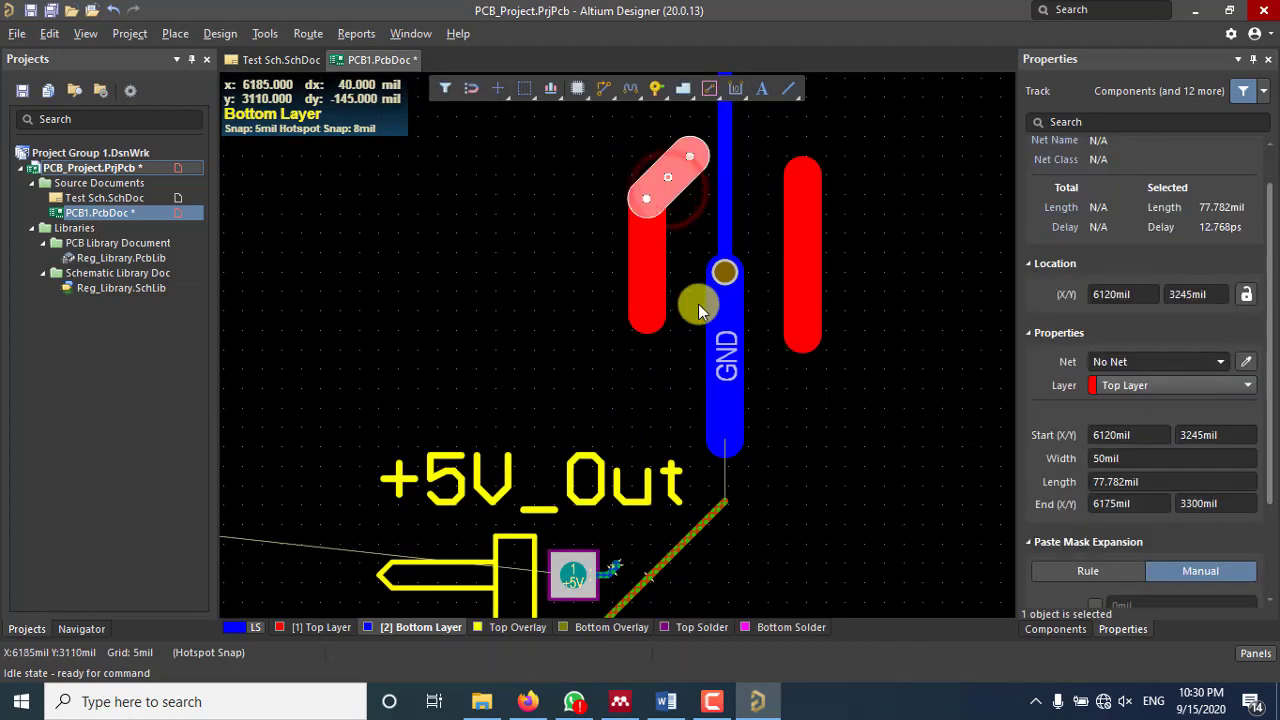
key(Delete)
click(654, 264)
key(Delete)
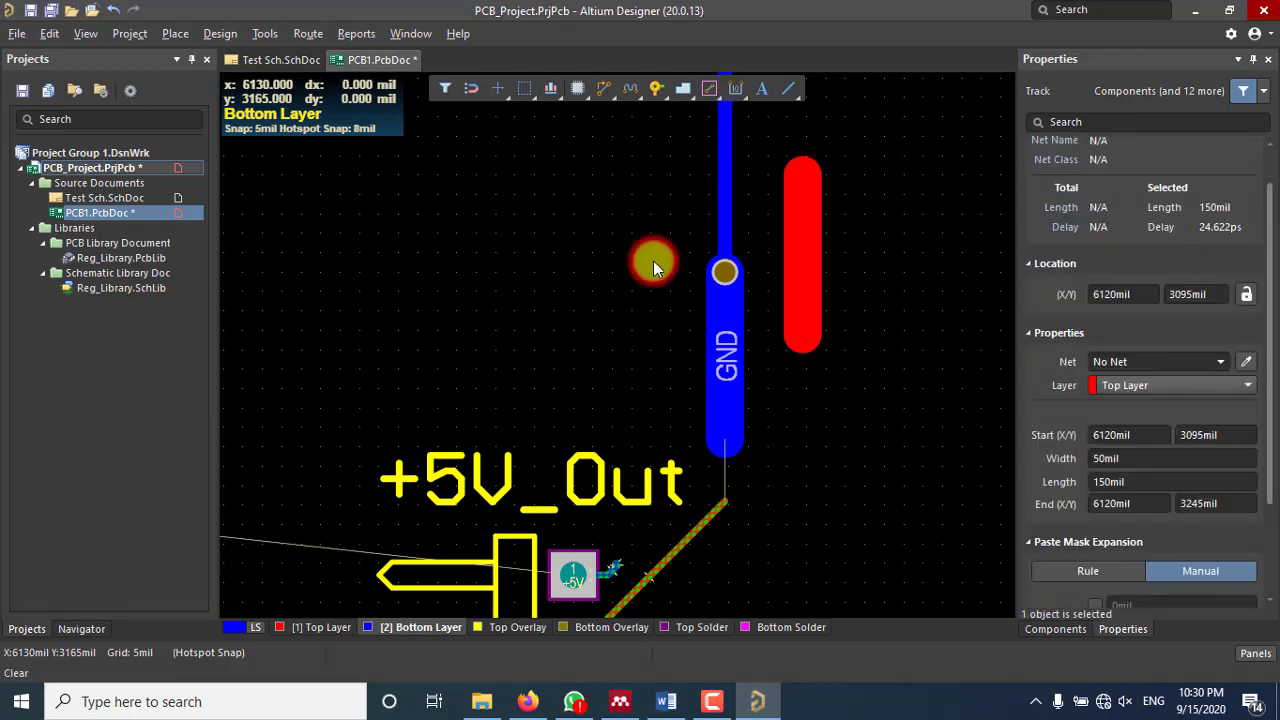
click(801, 257)
key(Delete)
scroll(740, 272, down, 4)
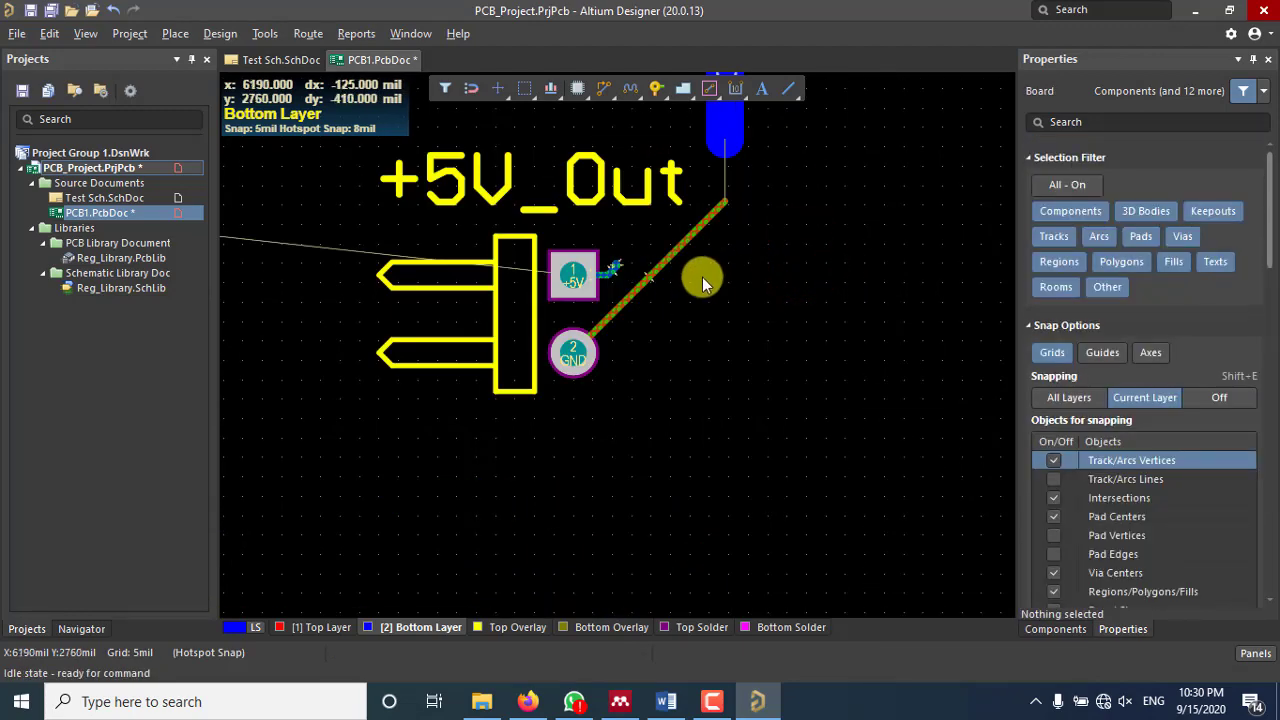
Step: Start a +5V track from C54's pad, then cancel it
ctrl+scroll(636, 259, down, 3)
shift+scroll(600, 240, left, 5)
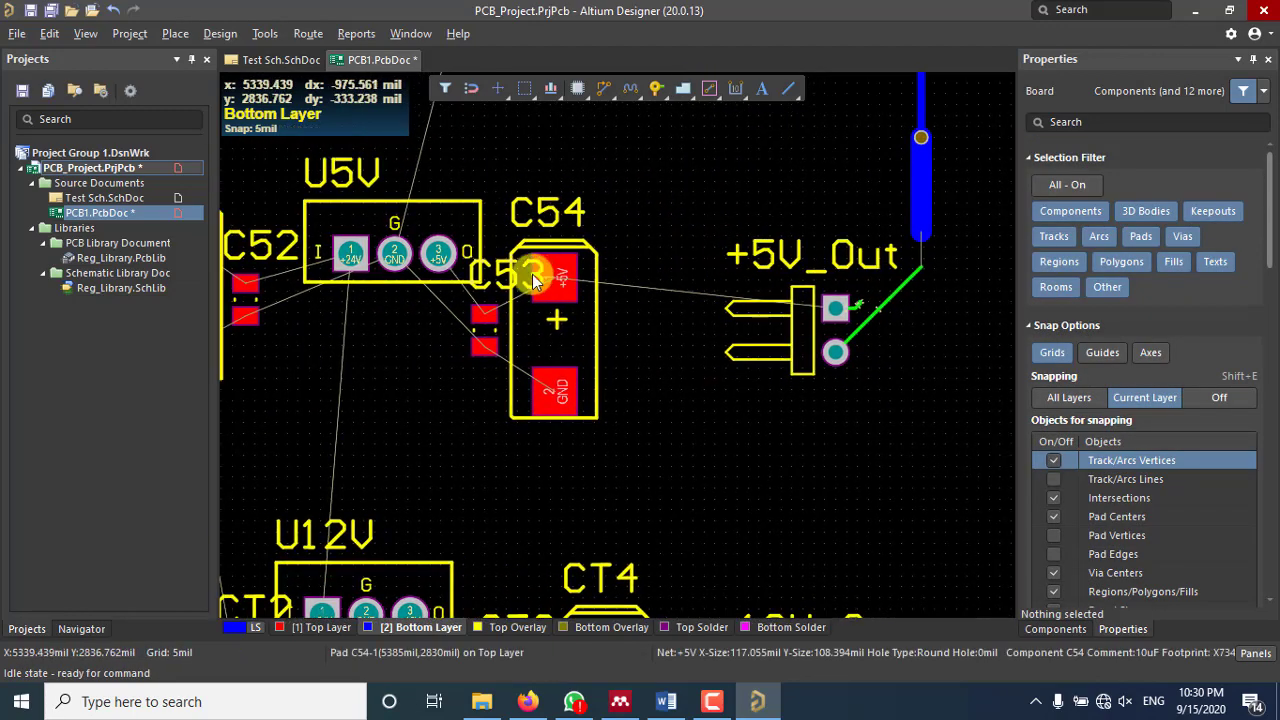
ctrl+scroll(532, 274, up, 2)
ctrl+scroll(566, 273, up, 1)
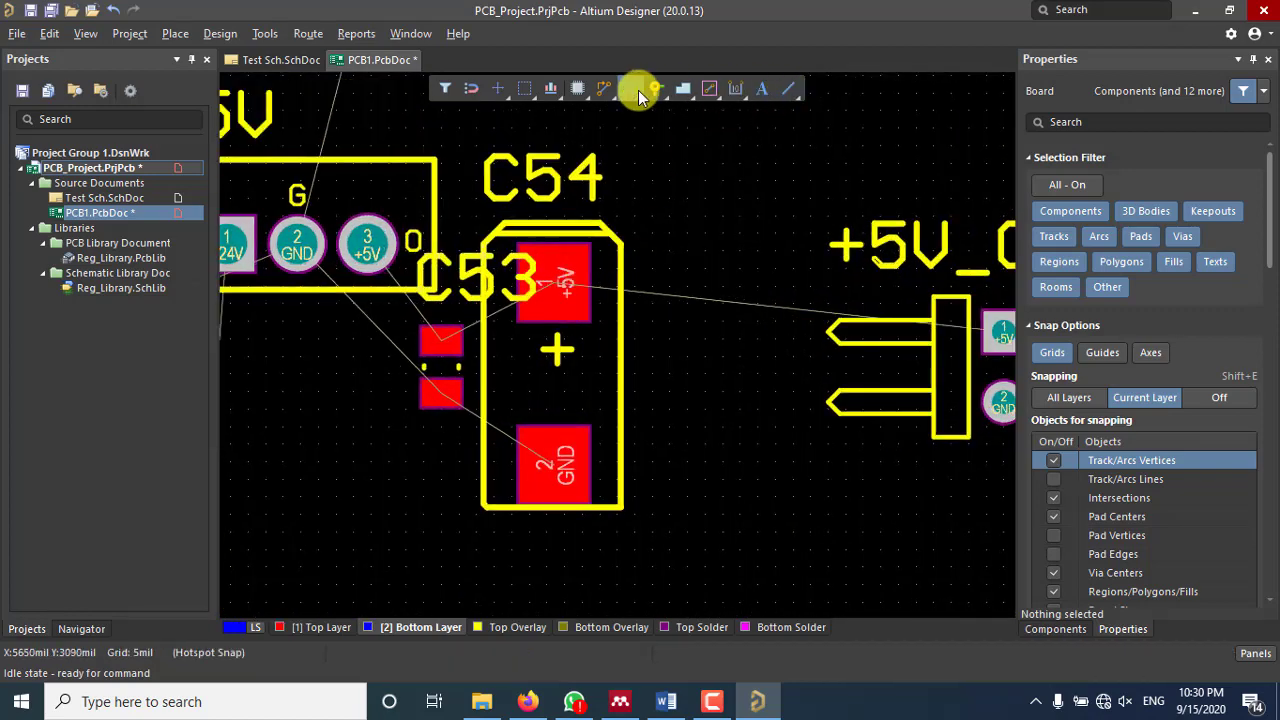
click(605, 90)
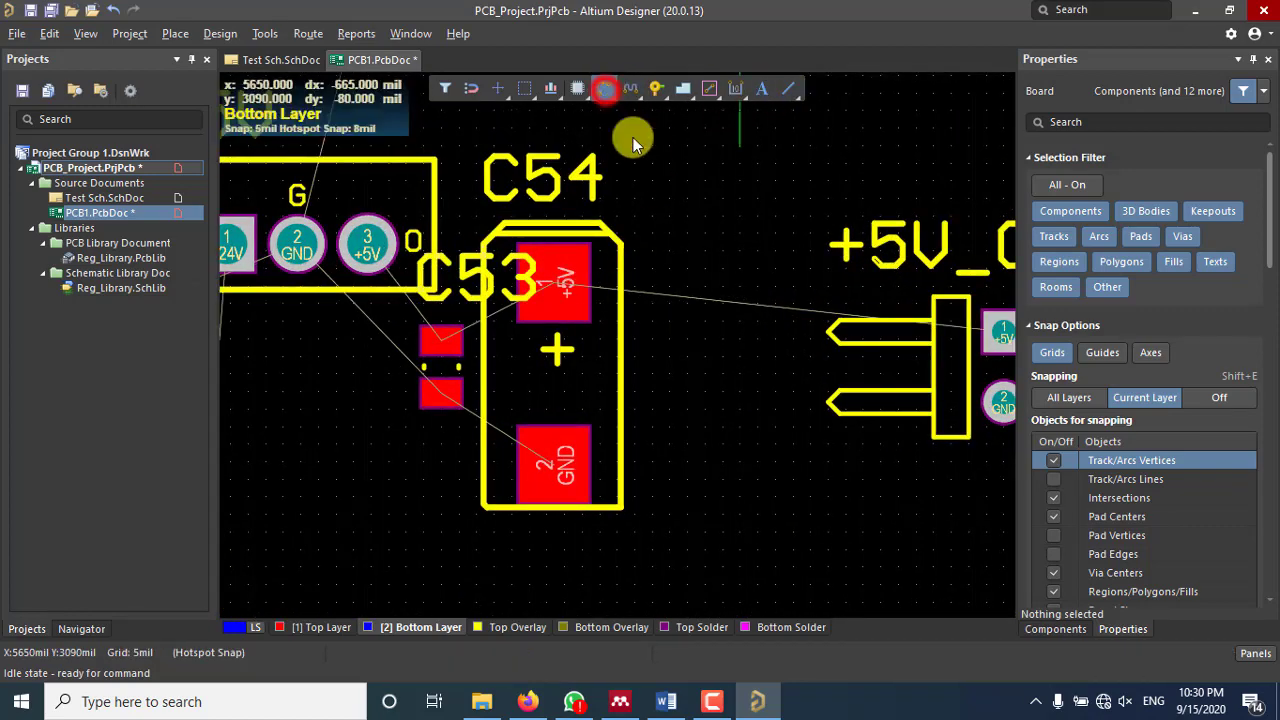
click(553, 285)
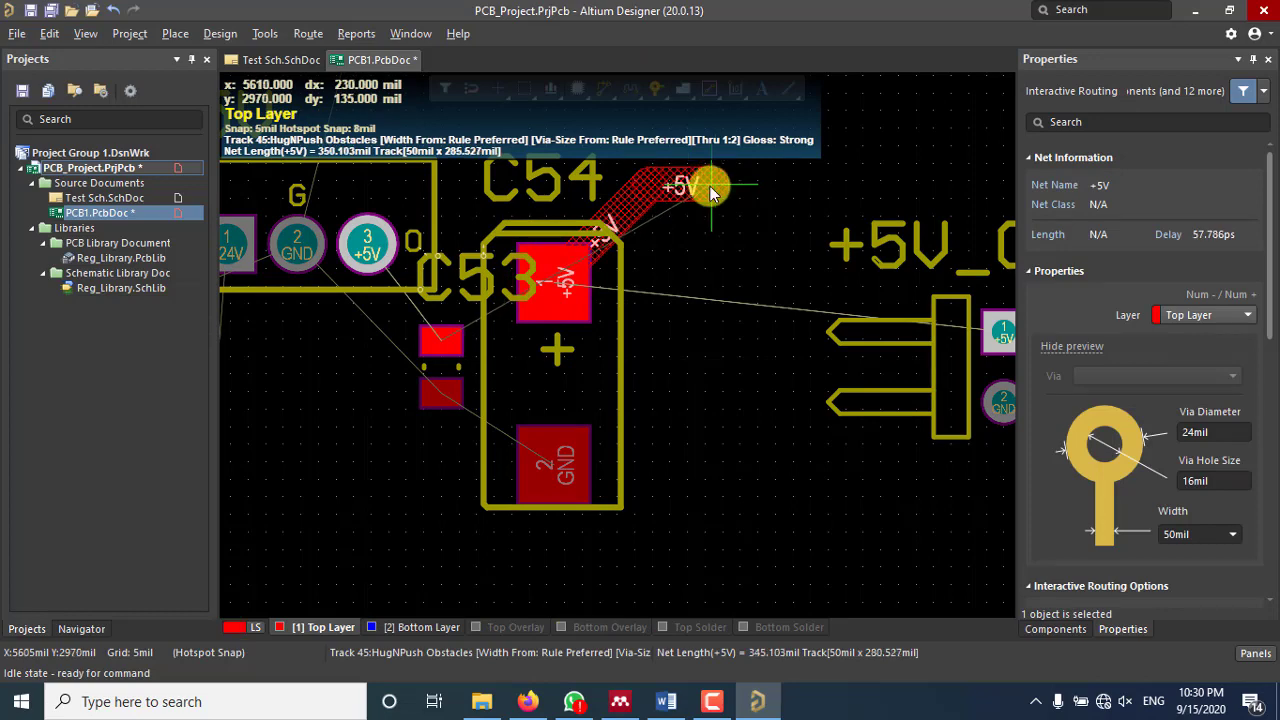
scroll(713, 239, up, 1)
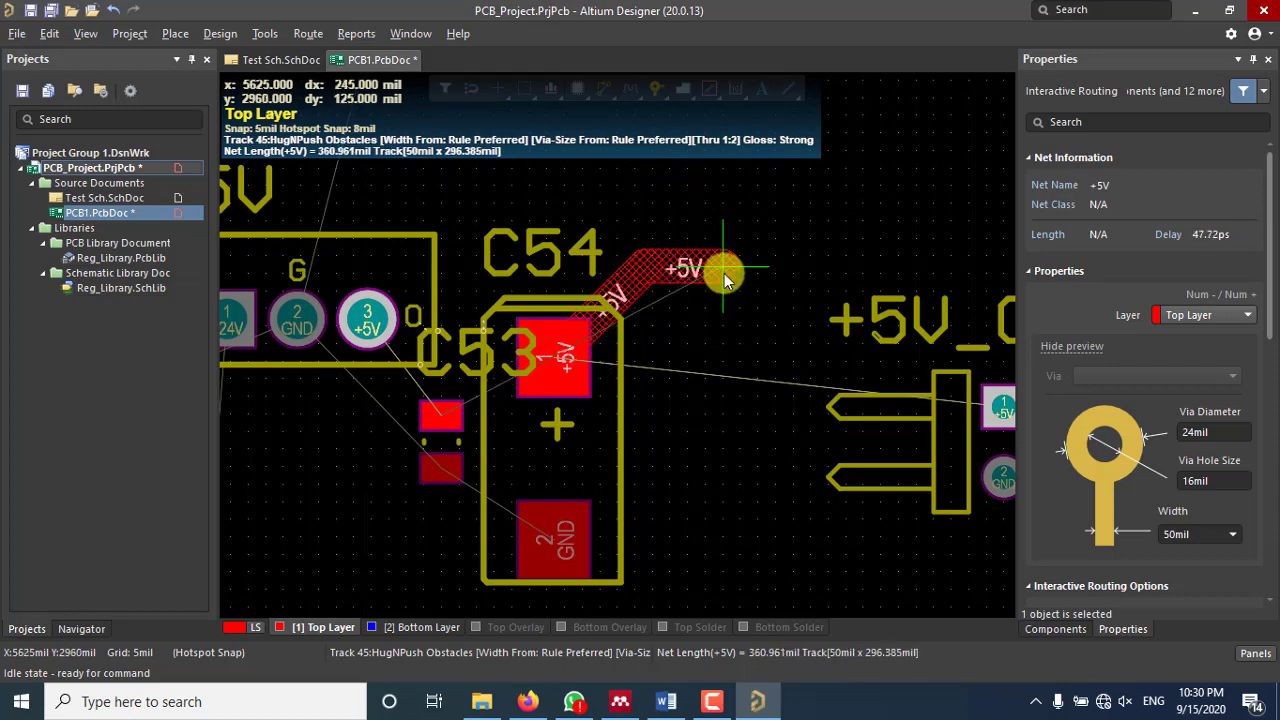
right_click(723, 274)
right_click(723, 274)
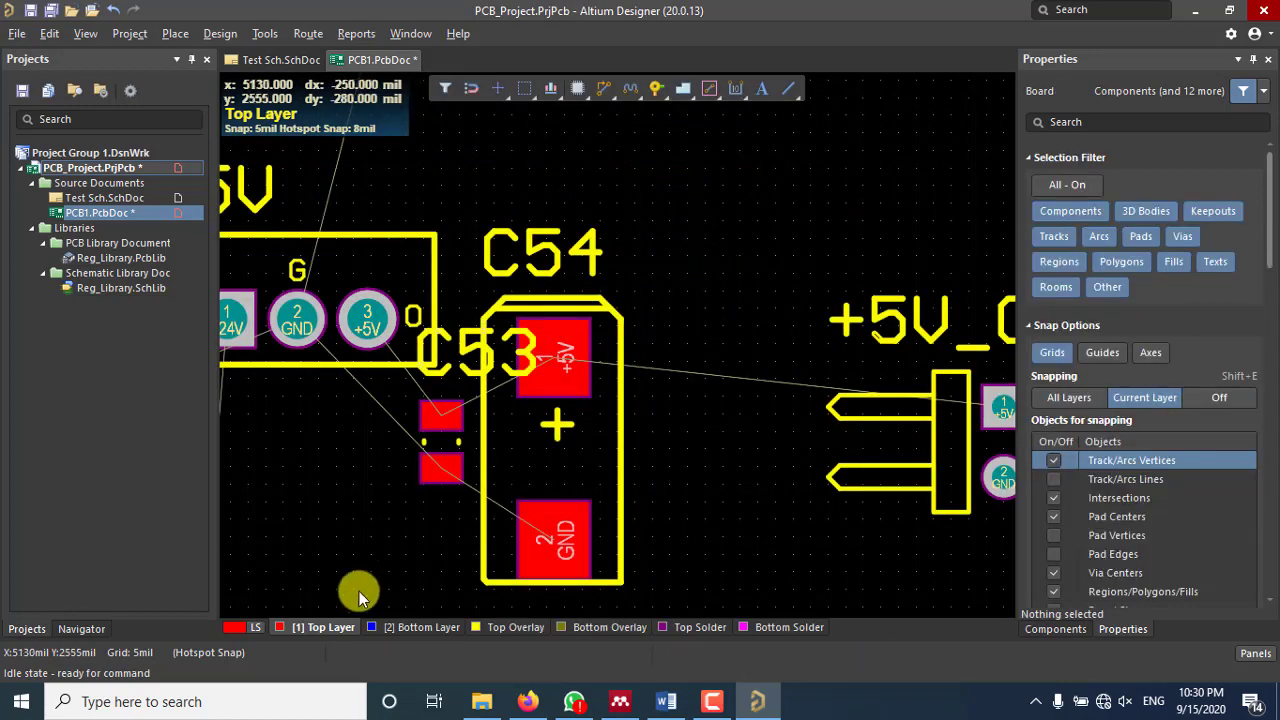
Step: Route a +5V track from C54's pad with a diagonal and a horizontal segment
click(390, 626)
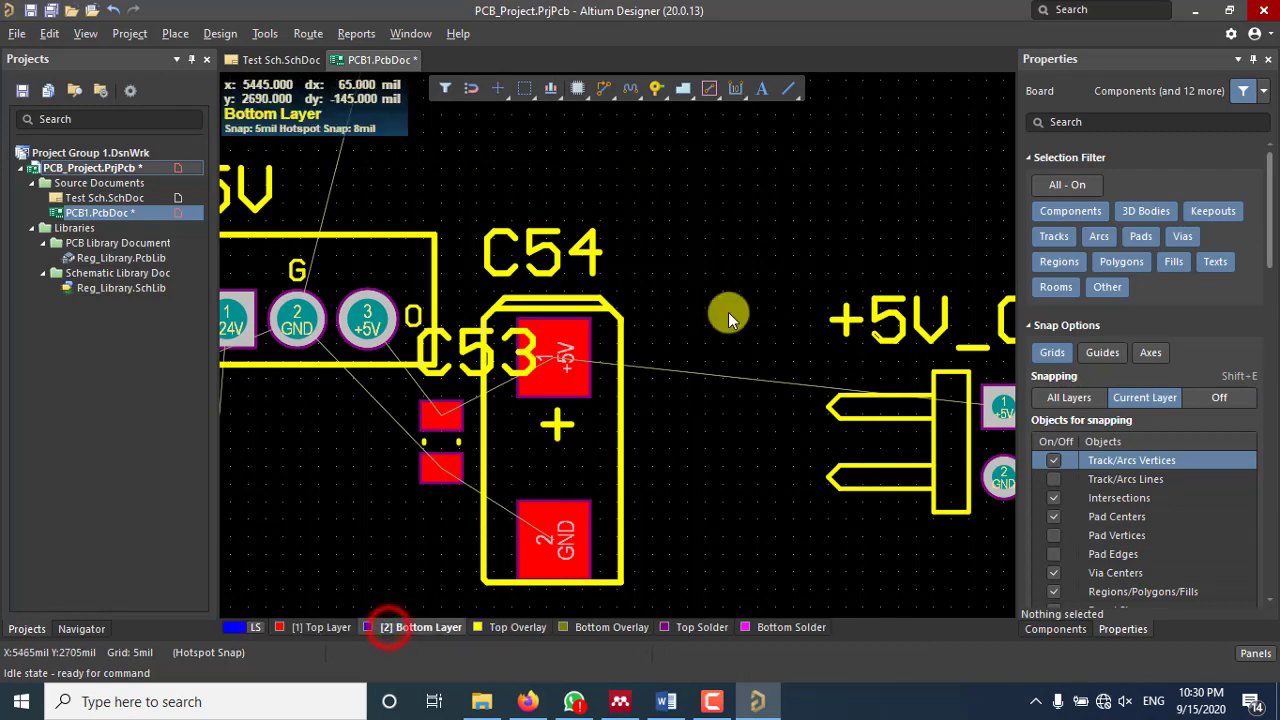
click(603, 92)
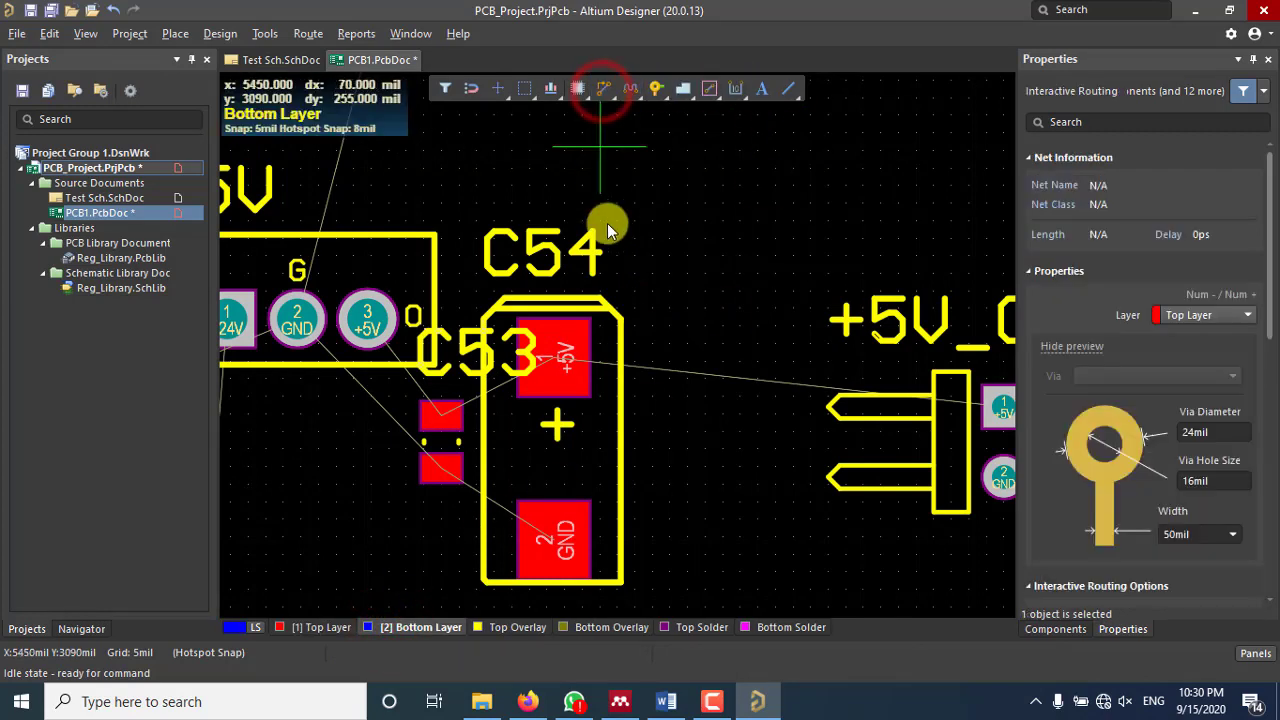
click(560, 348)
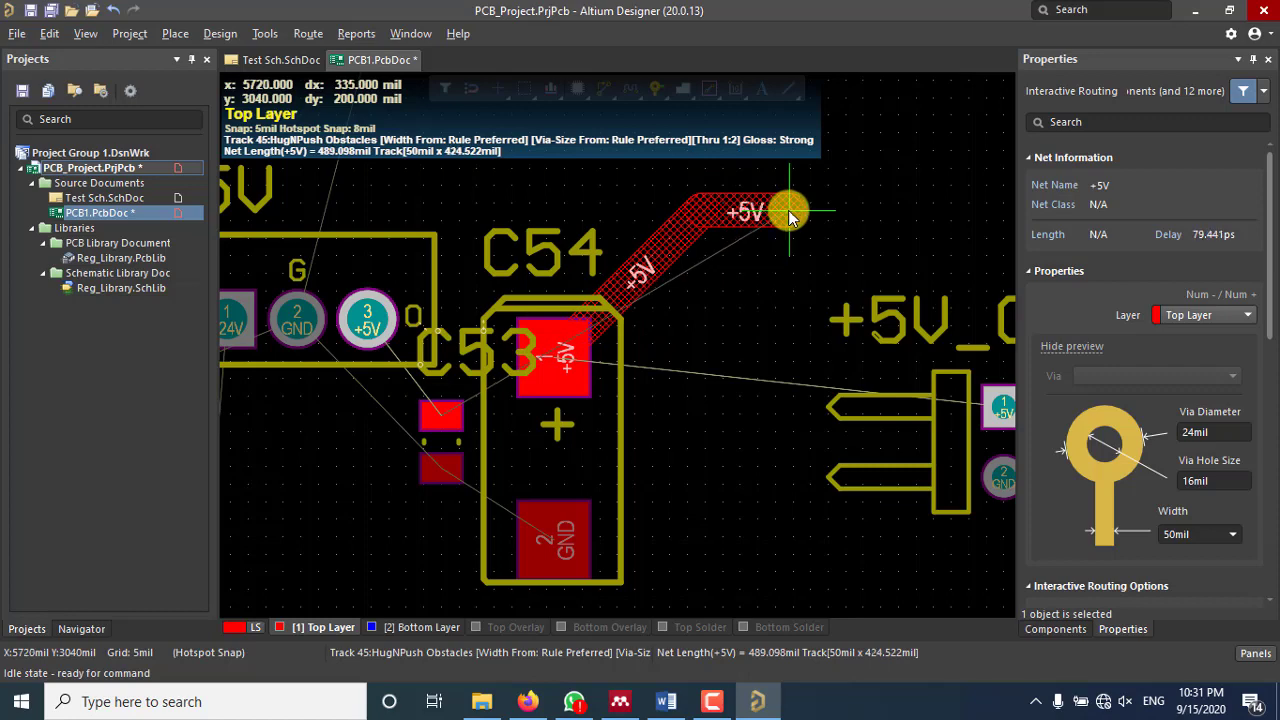
click(788, 210)
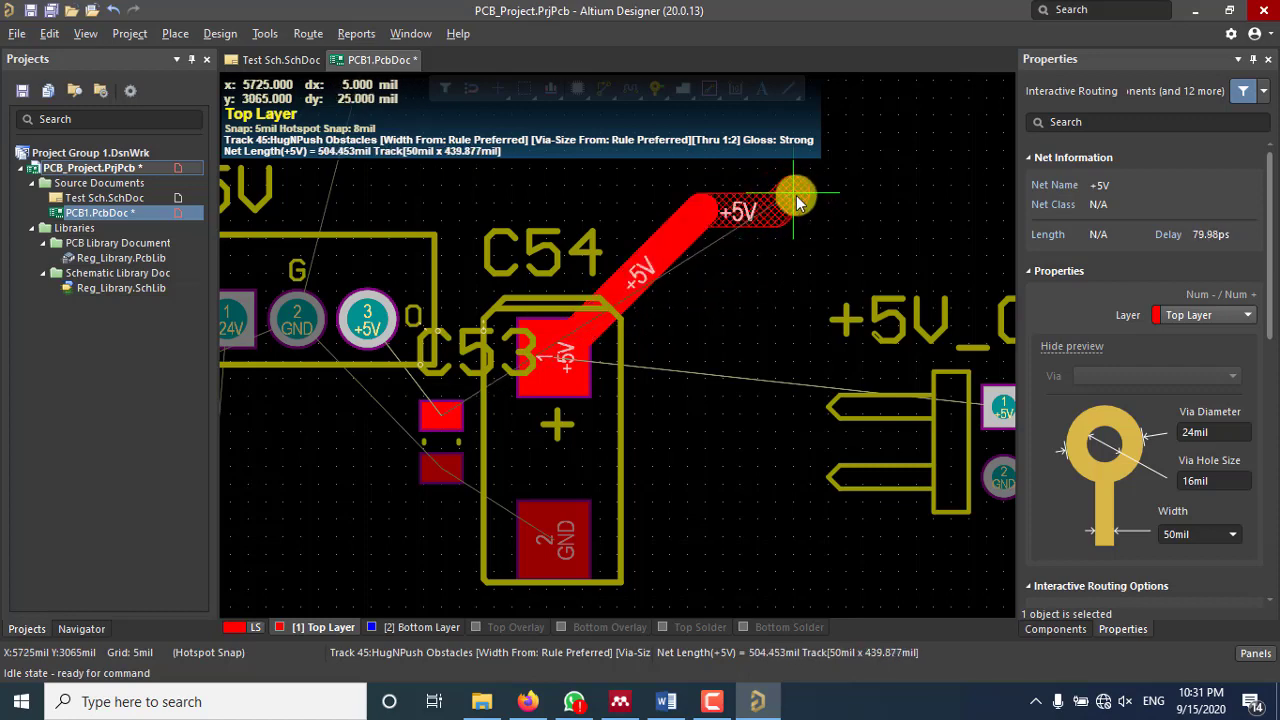
click(793, 228)
right_click(793, 228)
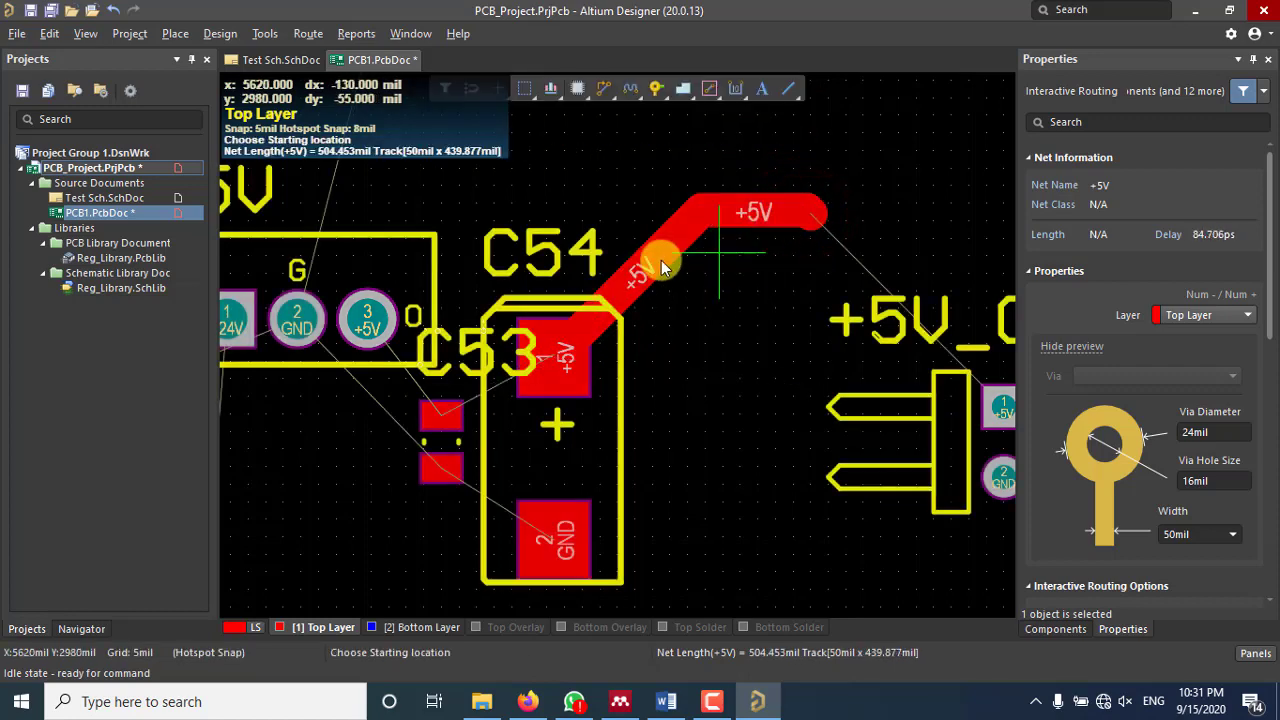
scroll(651, 275, up, 3)
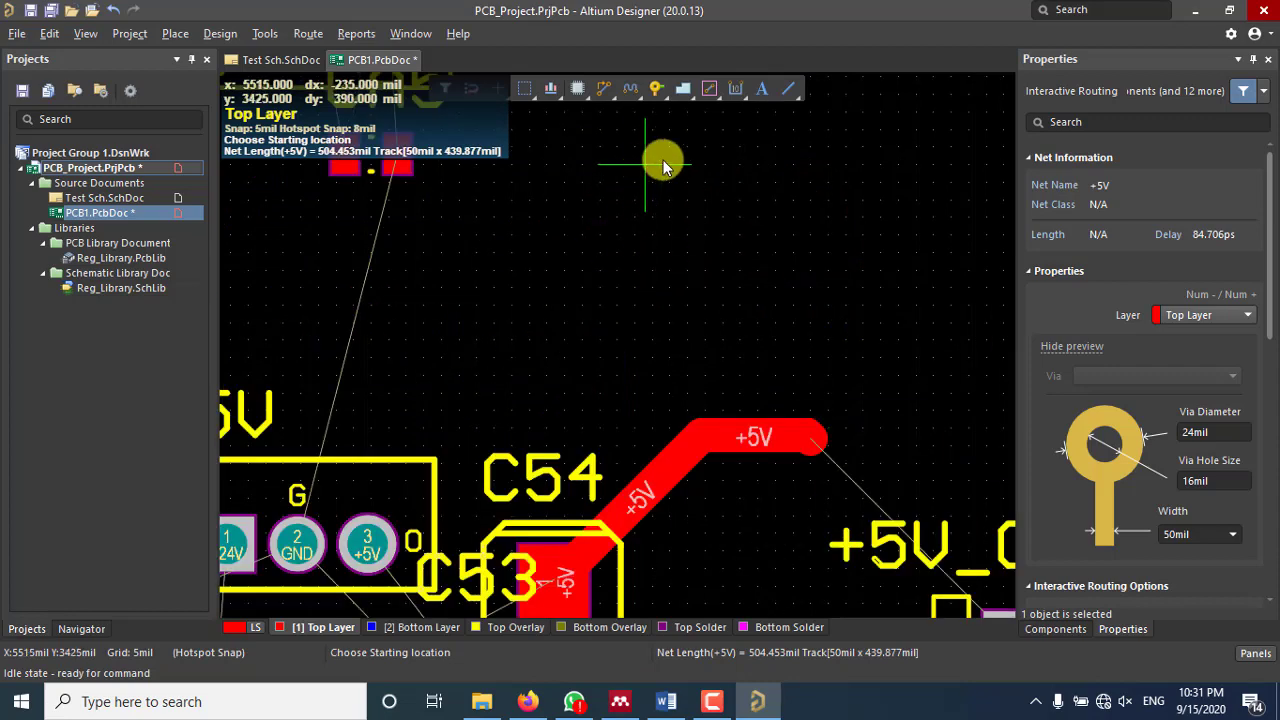
Step: On the bottom layer, route a short vertical blue track nearby
click(690, 163)
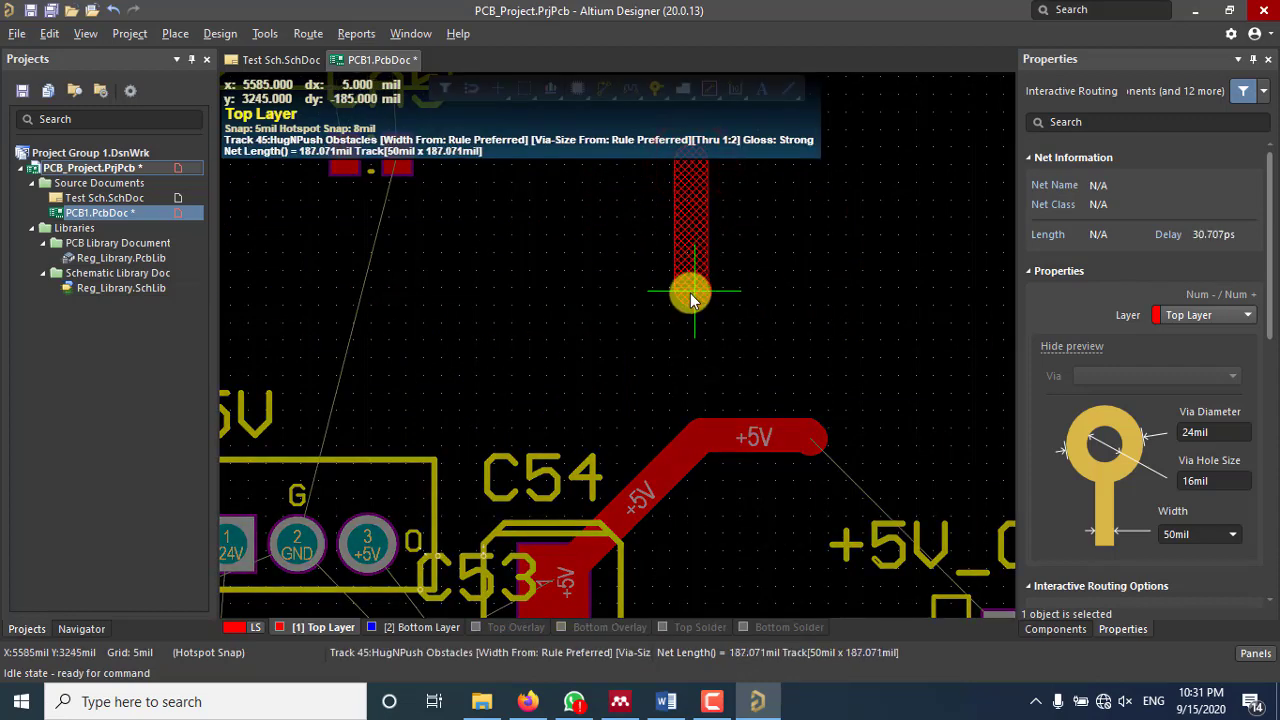
scroll(690, 293, up, 2)
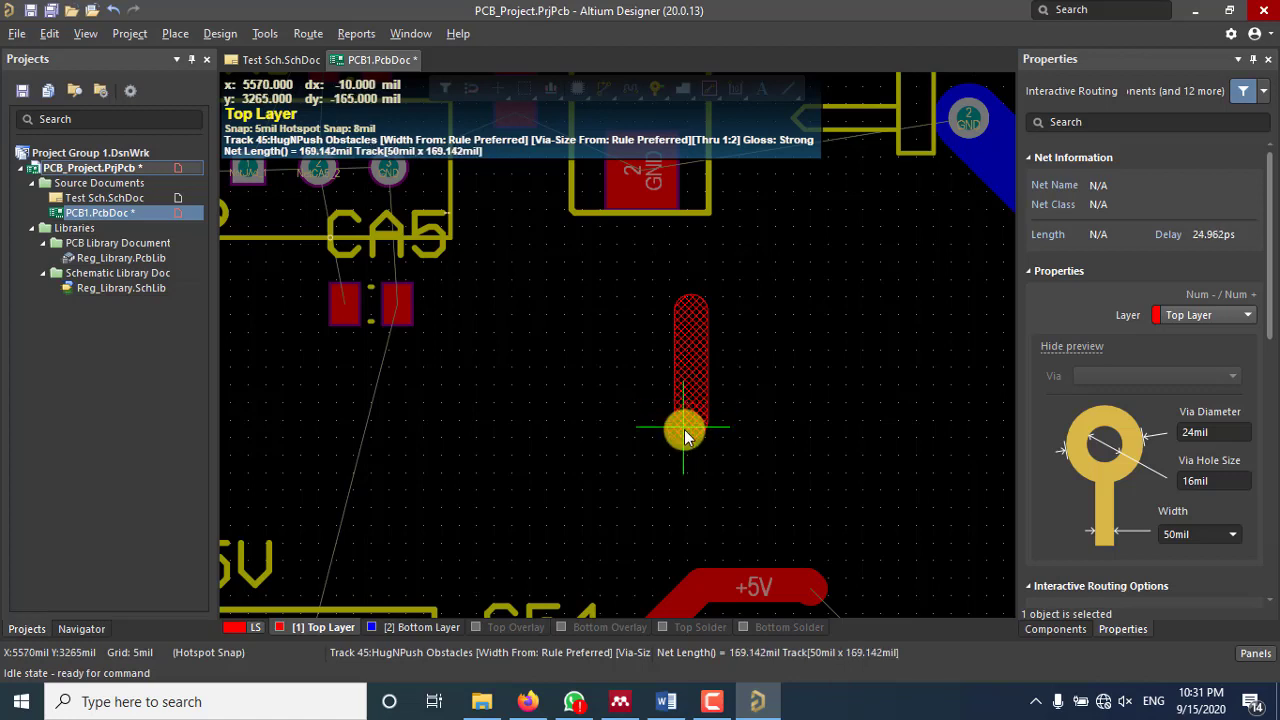
right_click(684, 428)
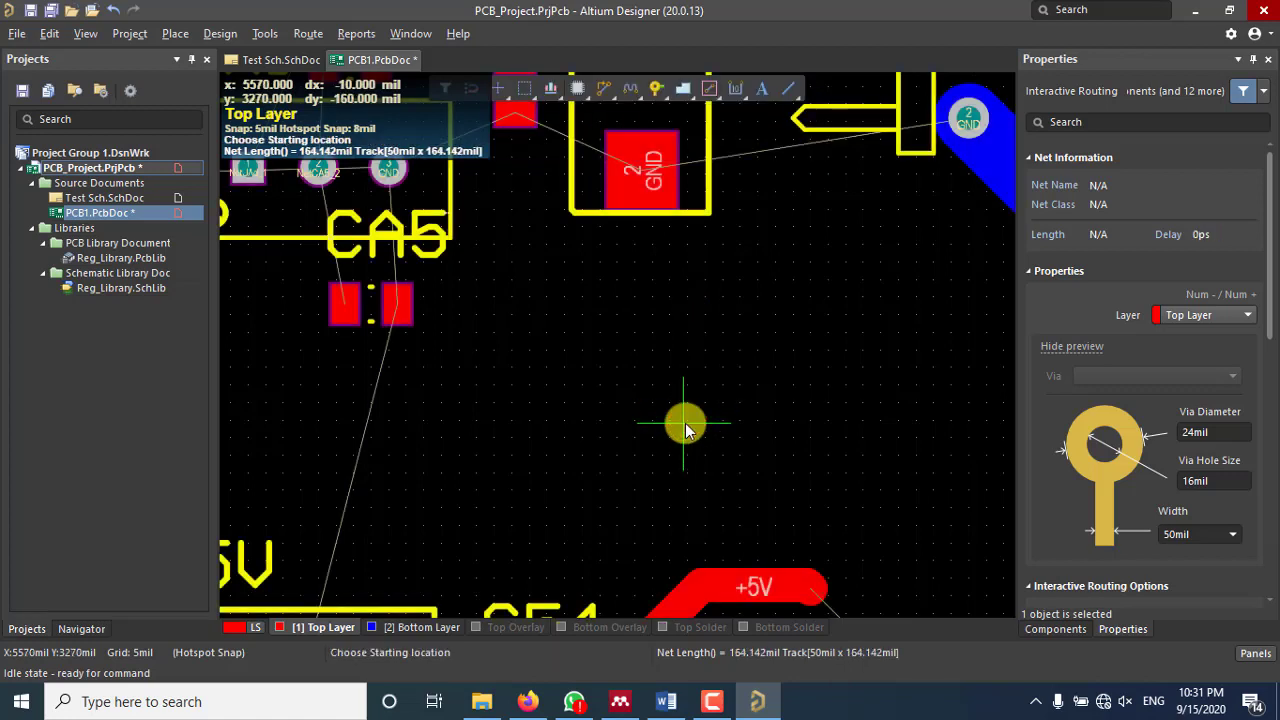
right_click(684, 420)
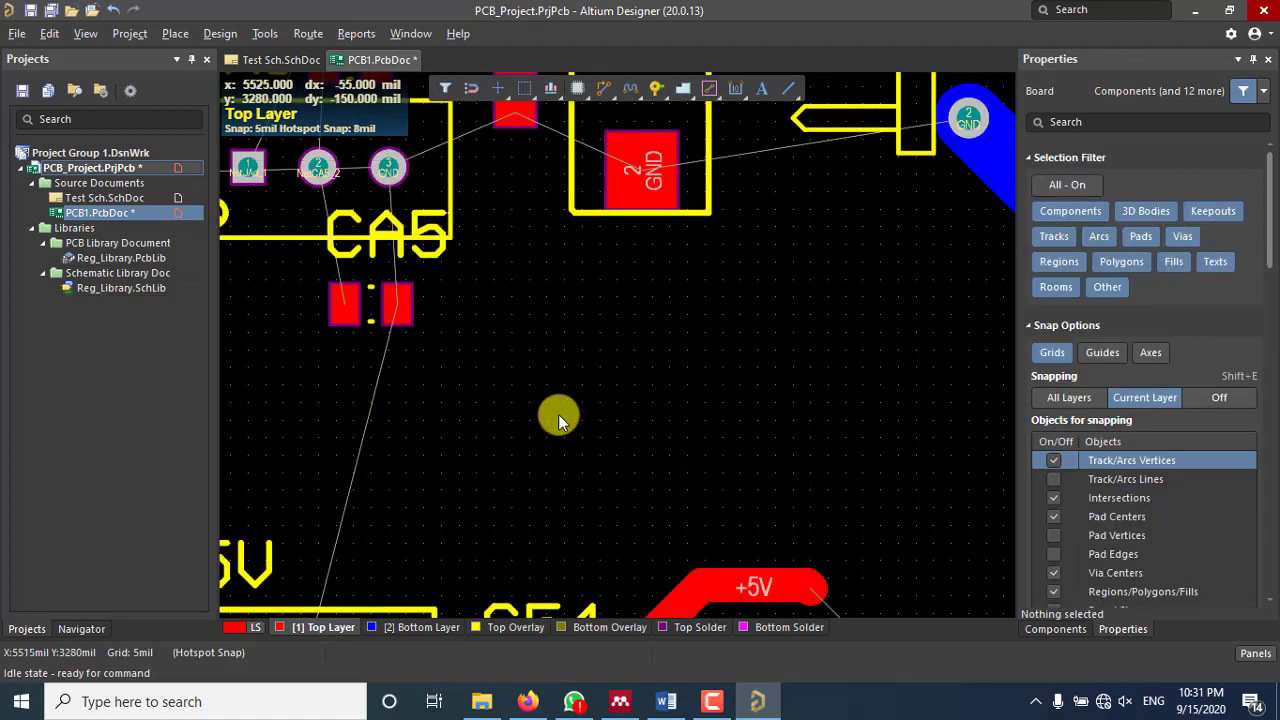
click(409, 626)
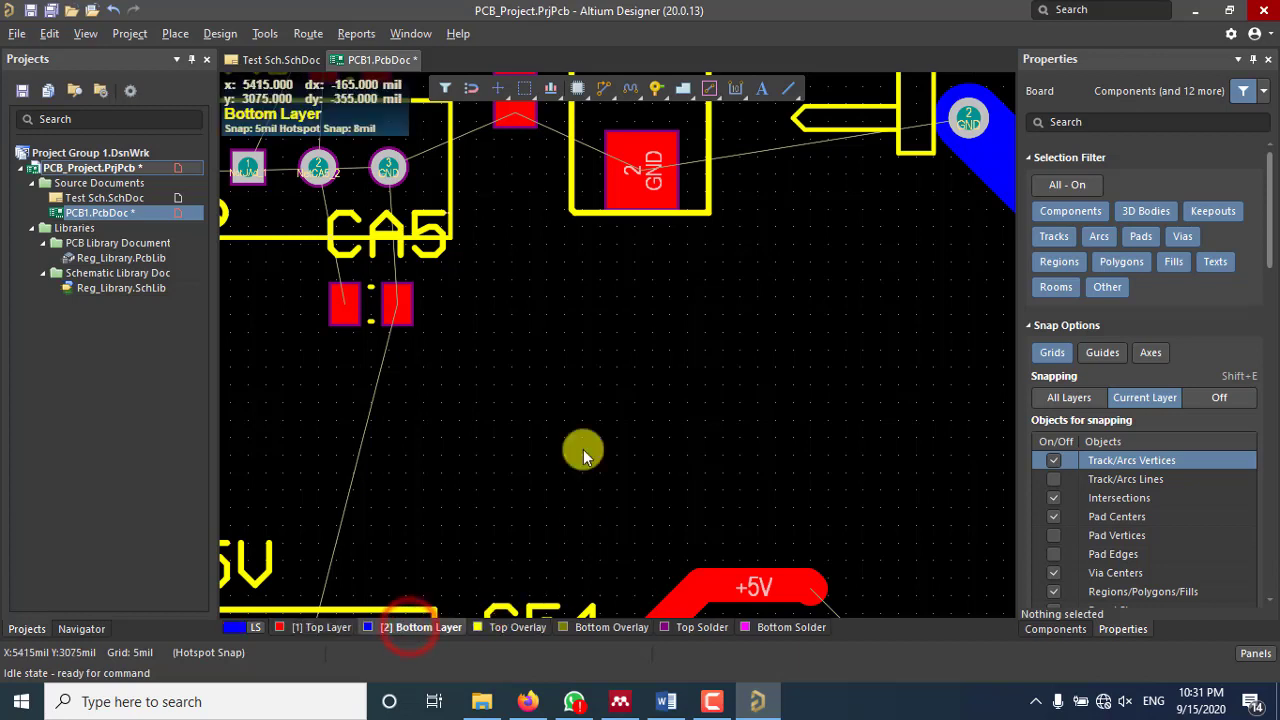
click(608, 88)
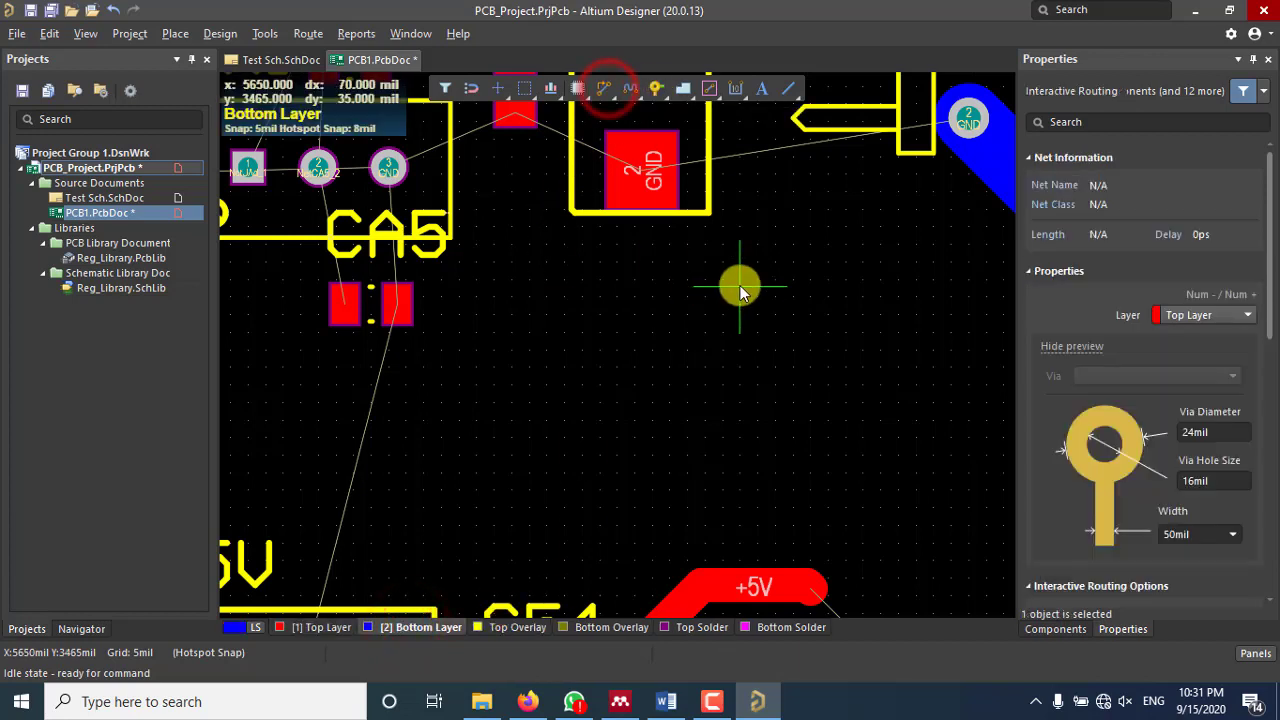
click(740, 285)
click(738, 452)
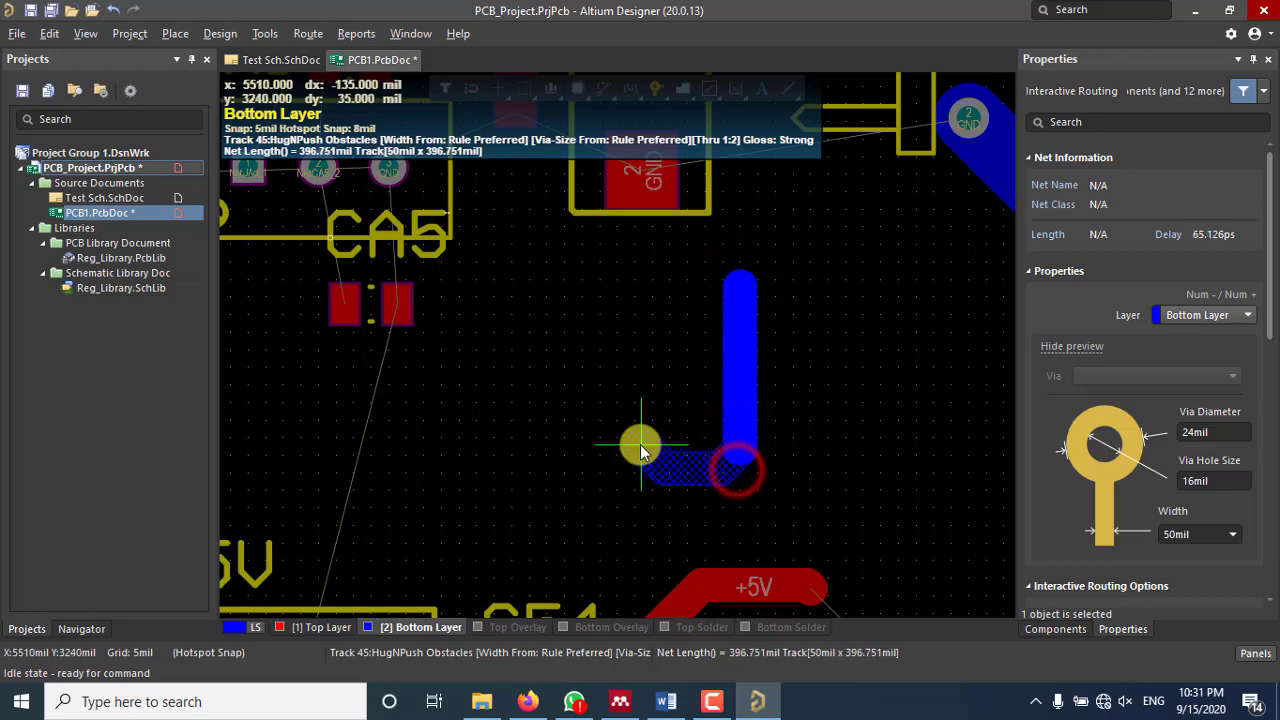
right_click(635, 500)
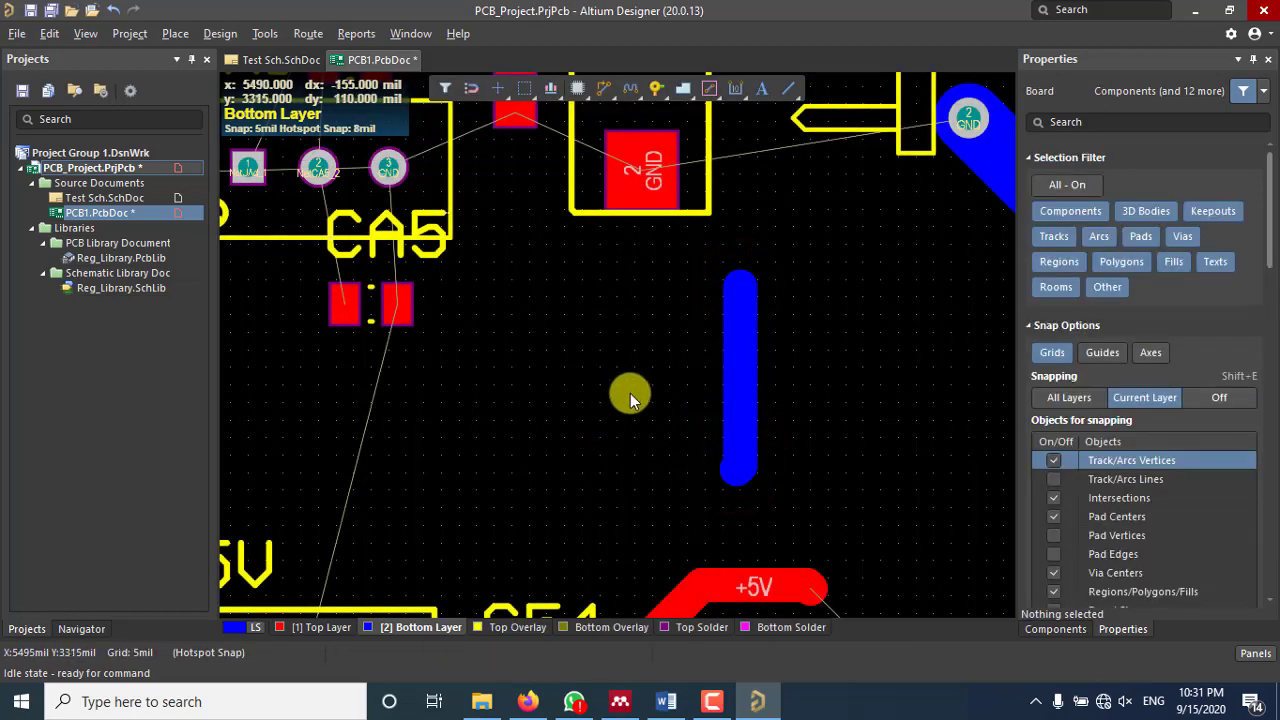
Step: Clear the selection and shift the view to show the whole board layout
ctrl+scroll(635, 400, down, 3)
scroll(645, 400, down, 3)
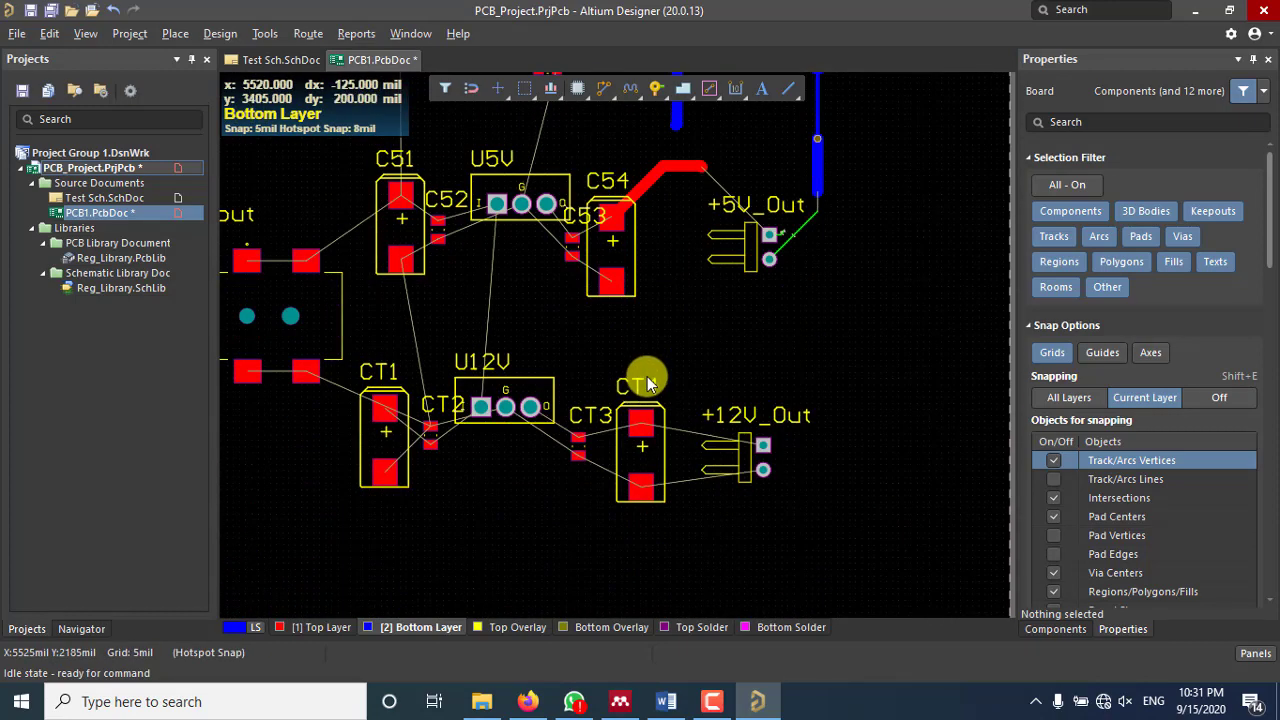
scroll(638, 373, down, 1)
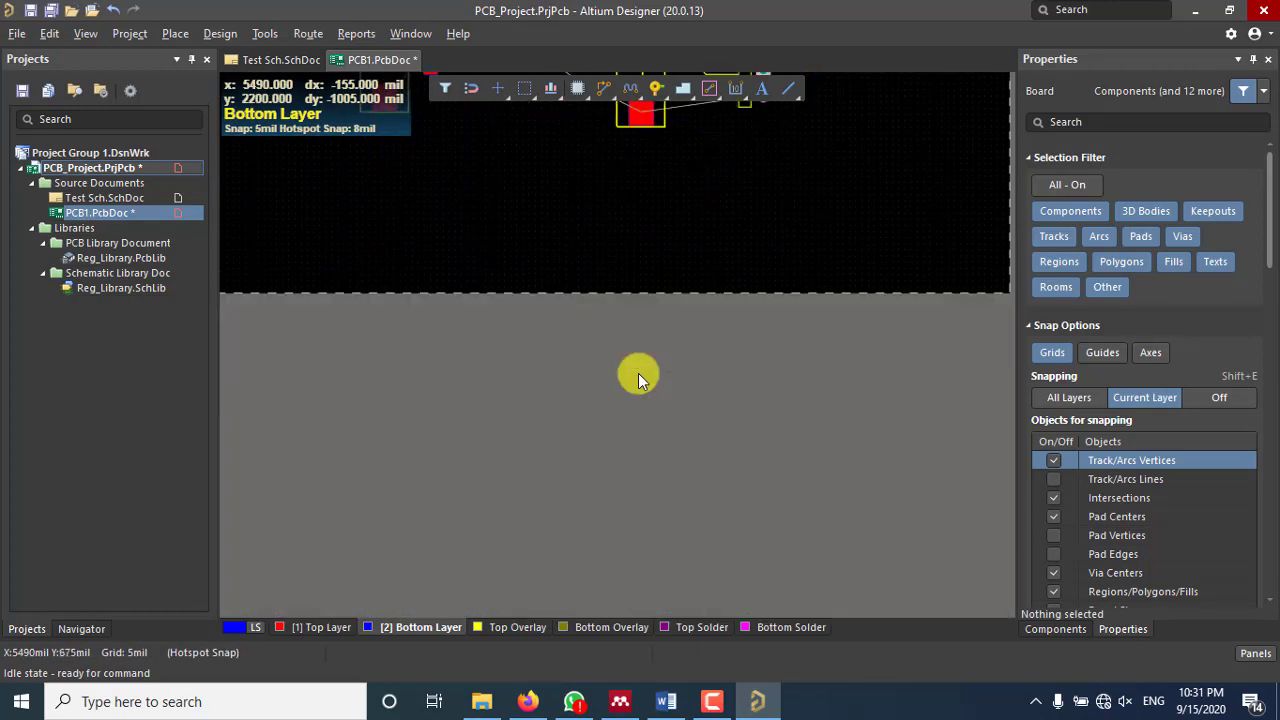
click(733, 262)
scroll(732, 260, down, 1)
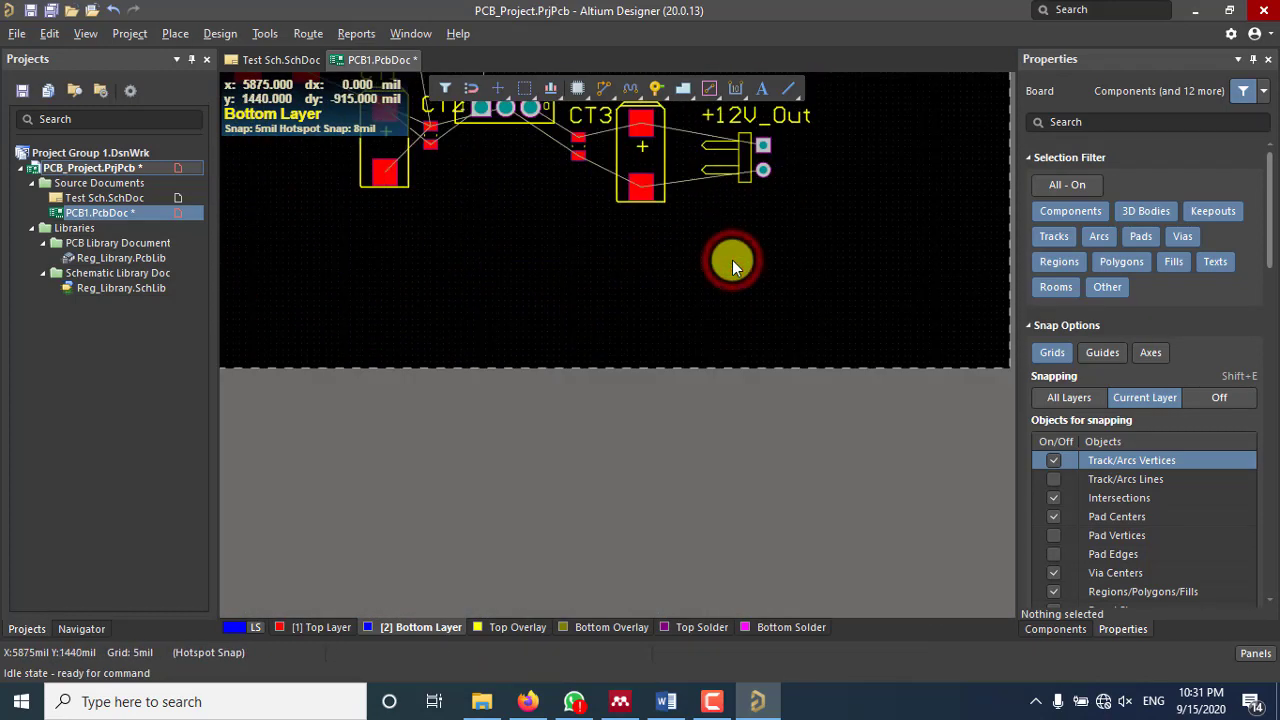
scroll(765, 360, up, 3)
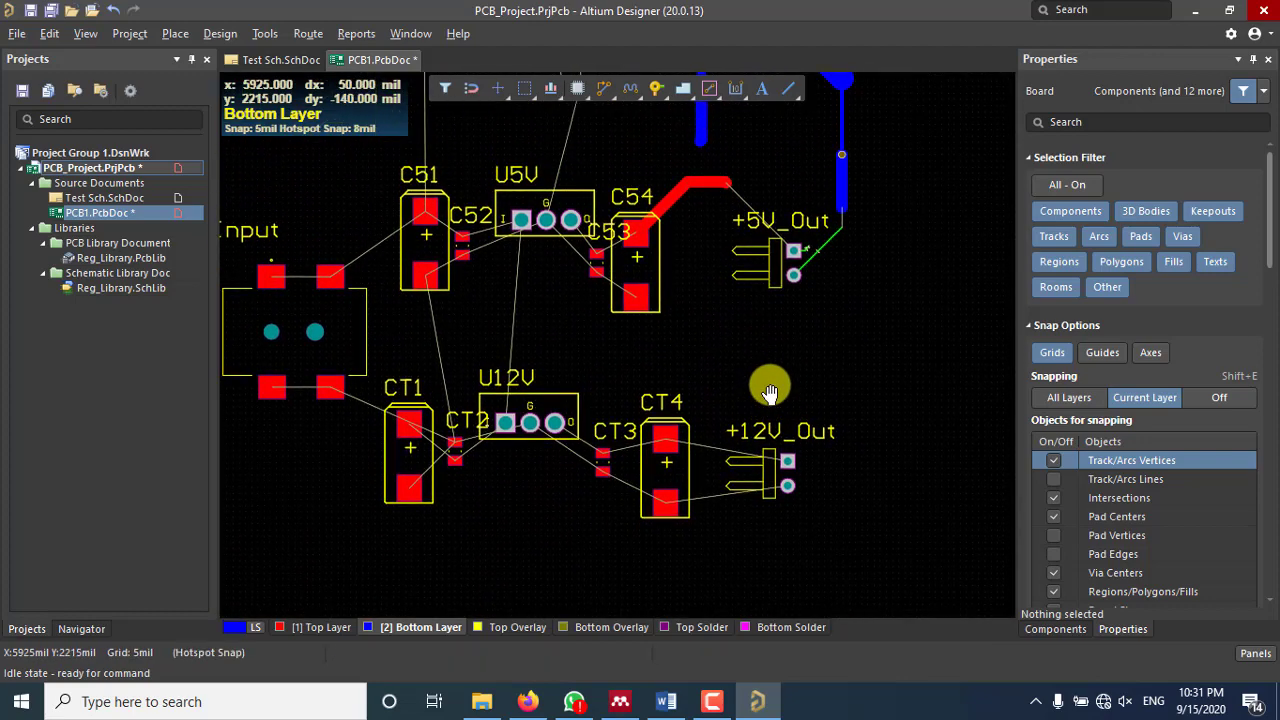
ctrl+scroll(769, 377, down, 5)
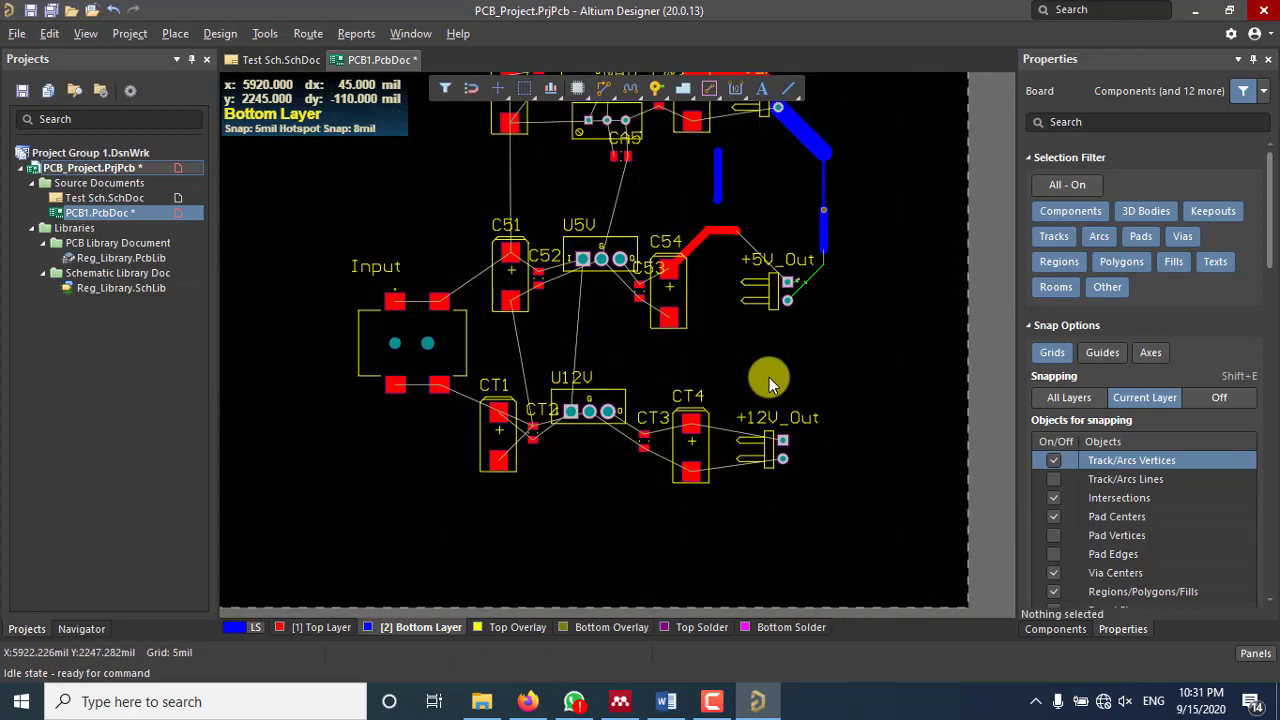
mouse_move(718, 344)
right_down()
mouse_move(716, 372)
mouse_move(706, 365)
right_up()
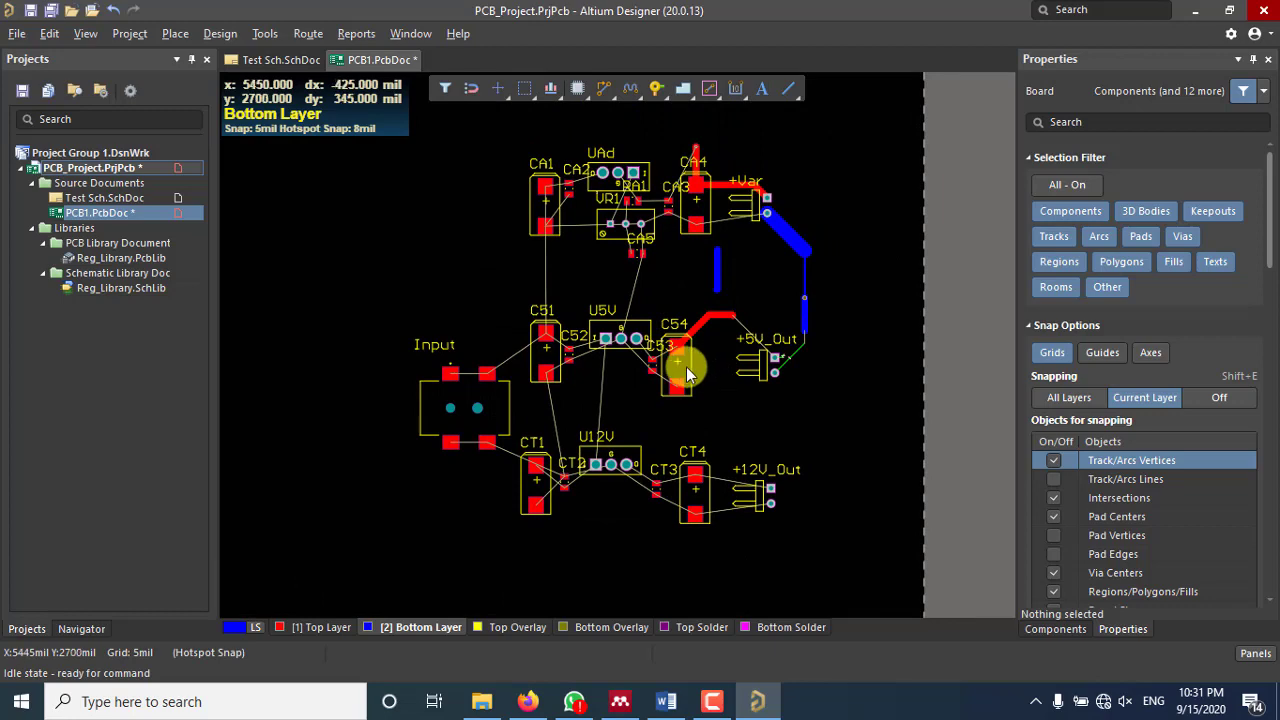
ctrl+scroll(686, 367, up, 2)
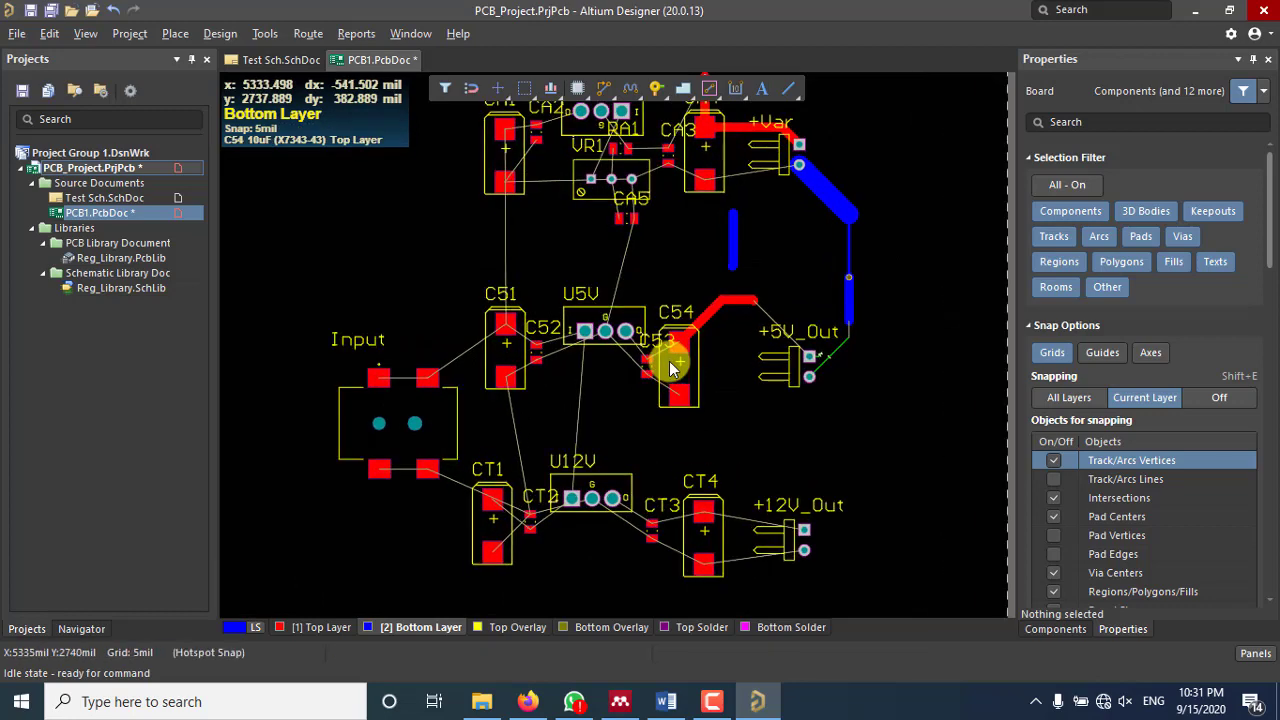
ctrl+scroll(668, 367, up, 3)
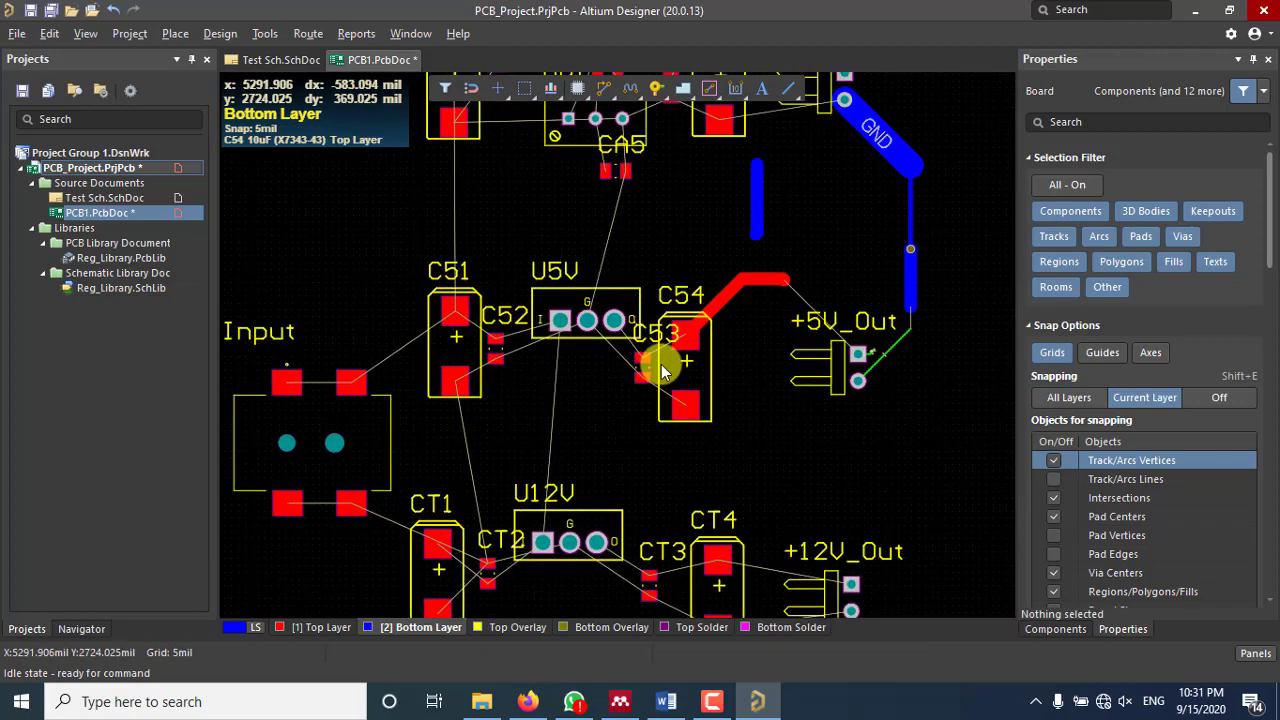
ctrl+scroll(660, 370, up, 3)
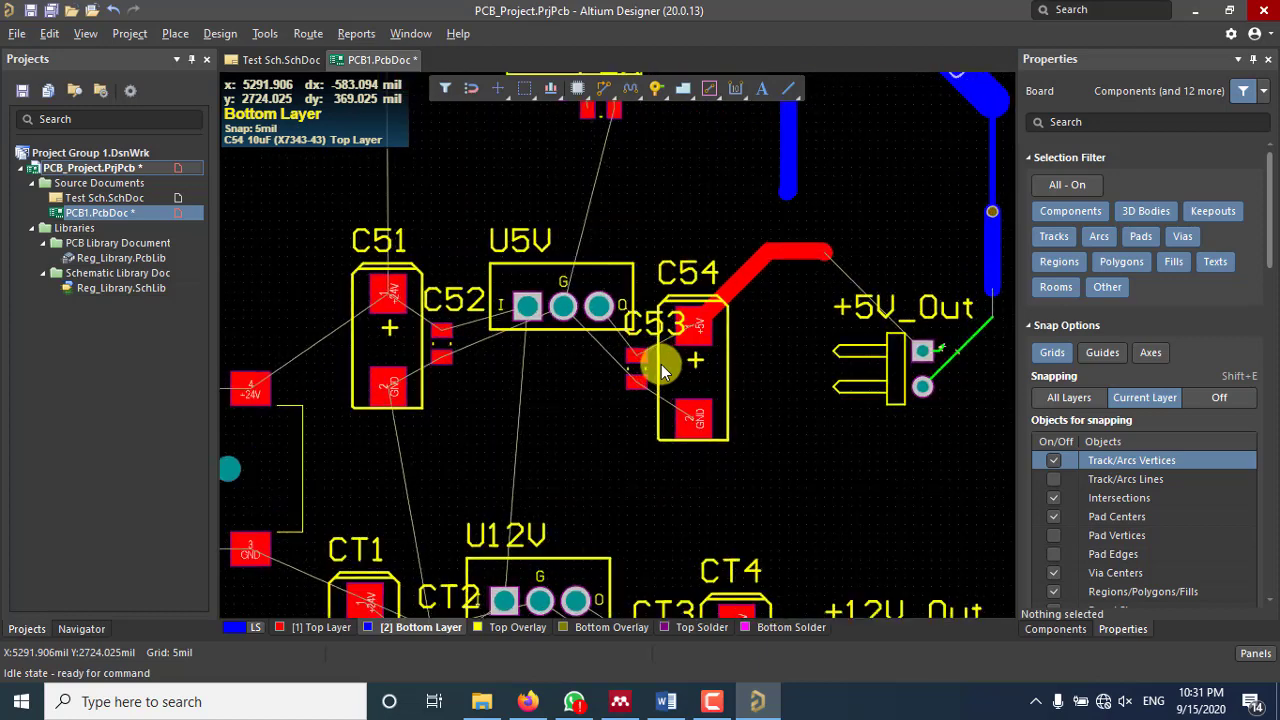
Step: Delete the diagonal and horizontal +5V tracks and the loose vertical bottom-layer track
click(745, 283)
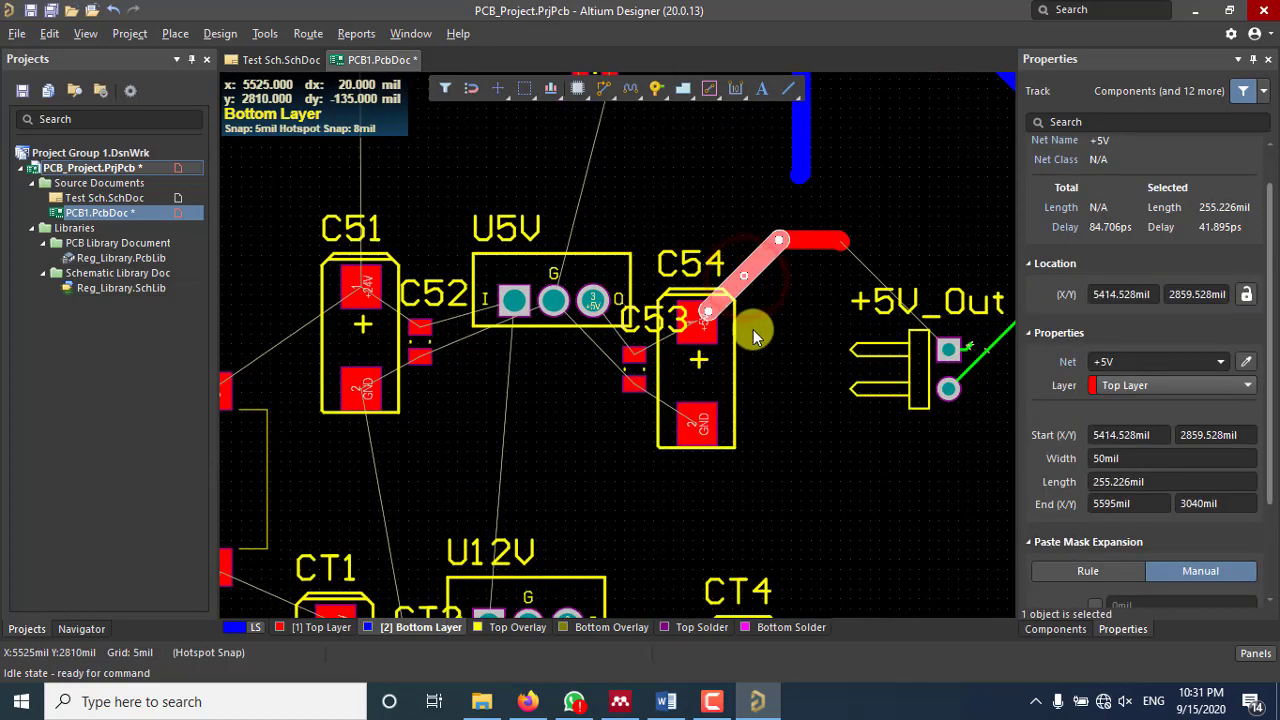
key(Delete)
click(808, 244)
key(Delete)
right_drag(816, 242, 753, 319)
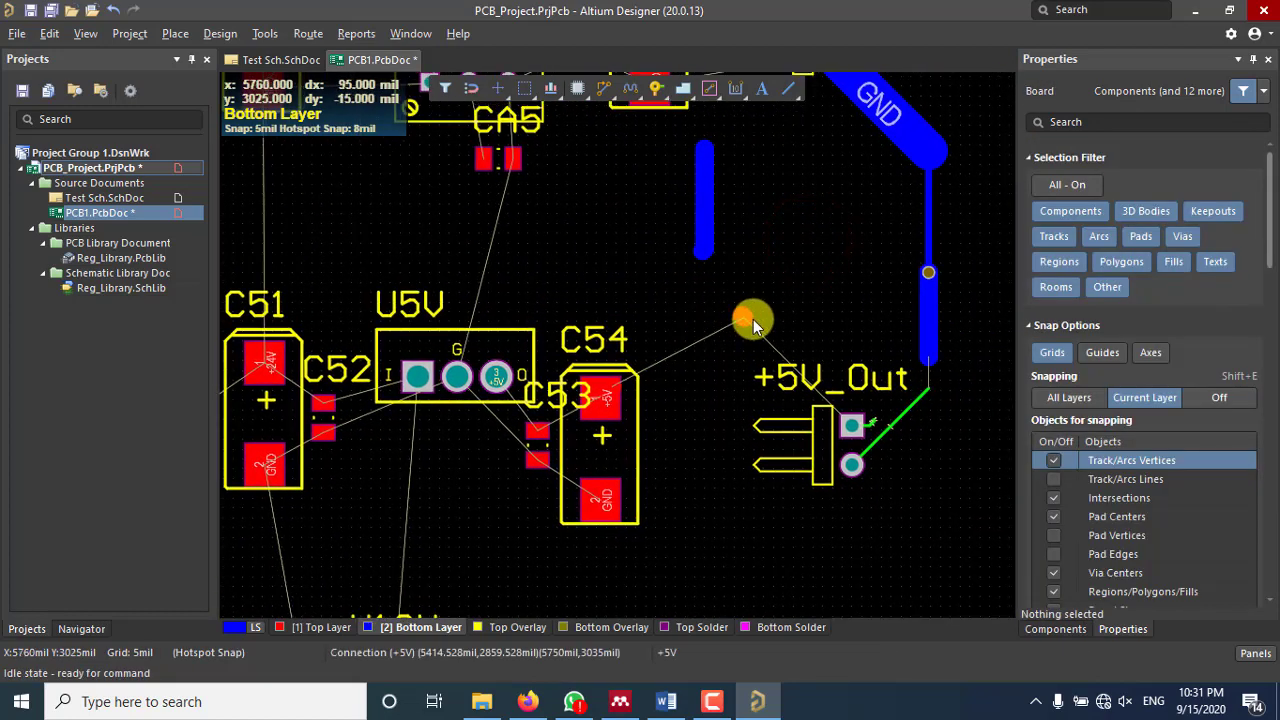
click(705, 230)
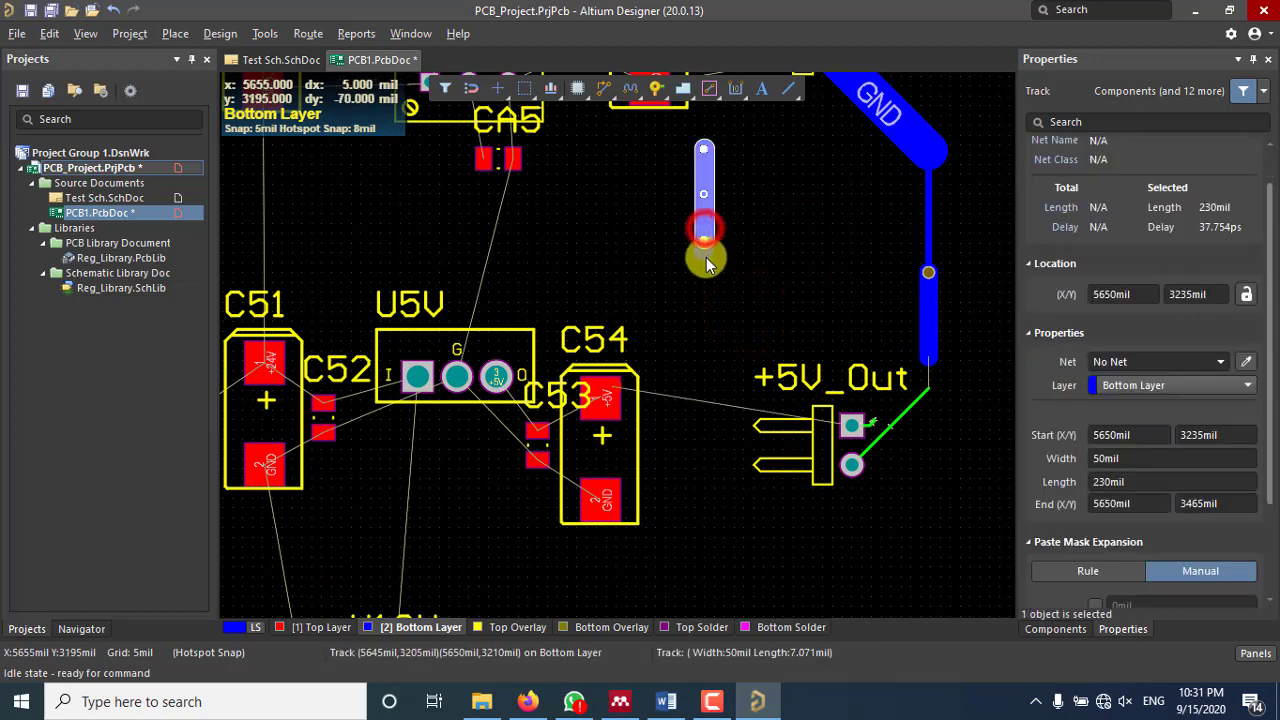
key(Delete)
Step: Delete the diagonal GND track to the pad and the lower vertical GND segment
click(704, 252)
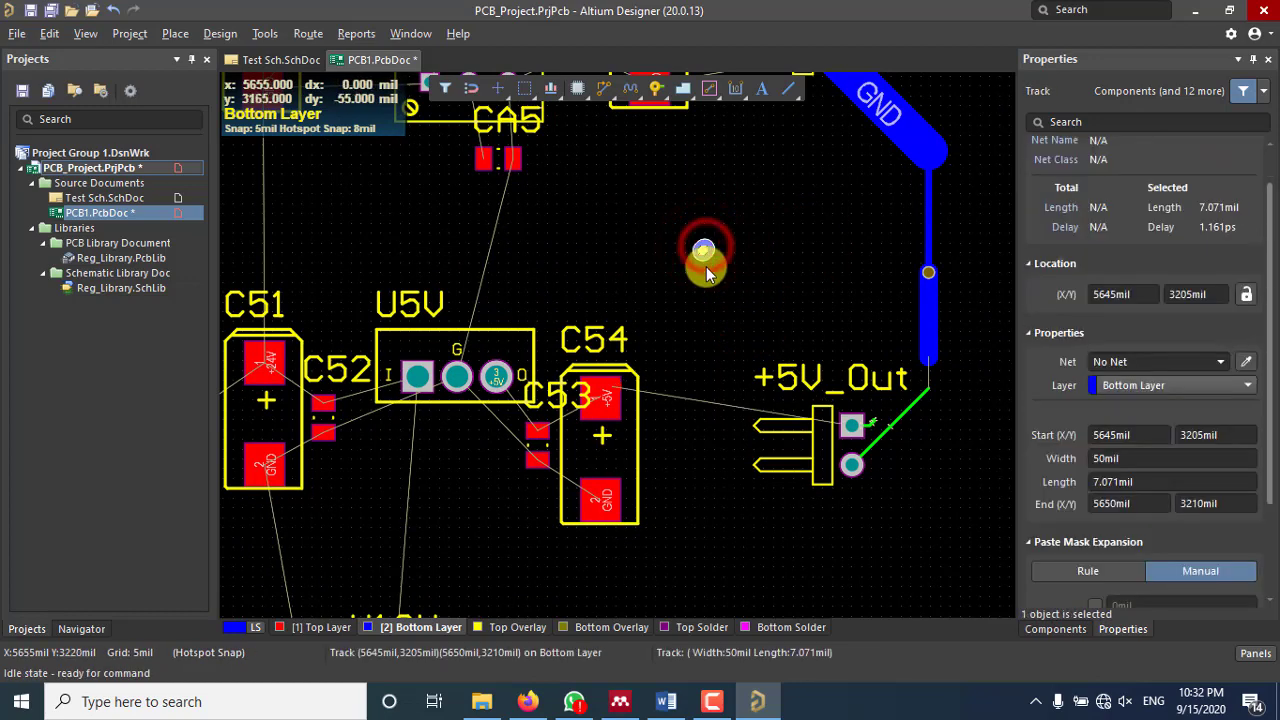
click(926, 298)
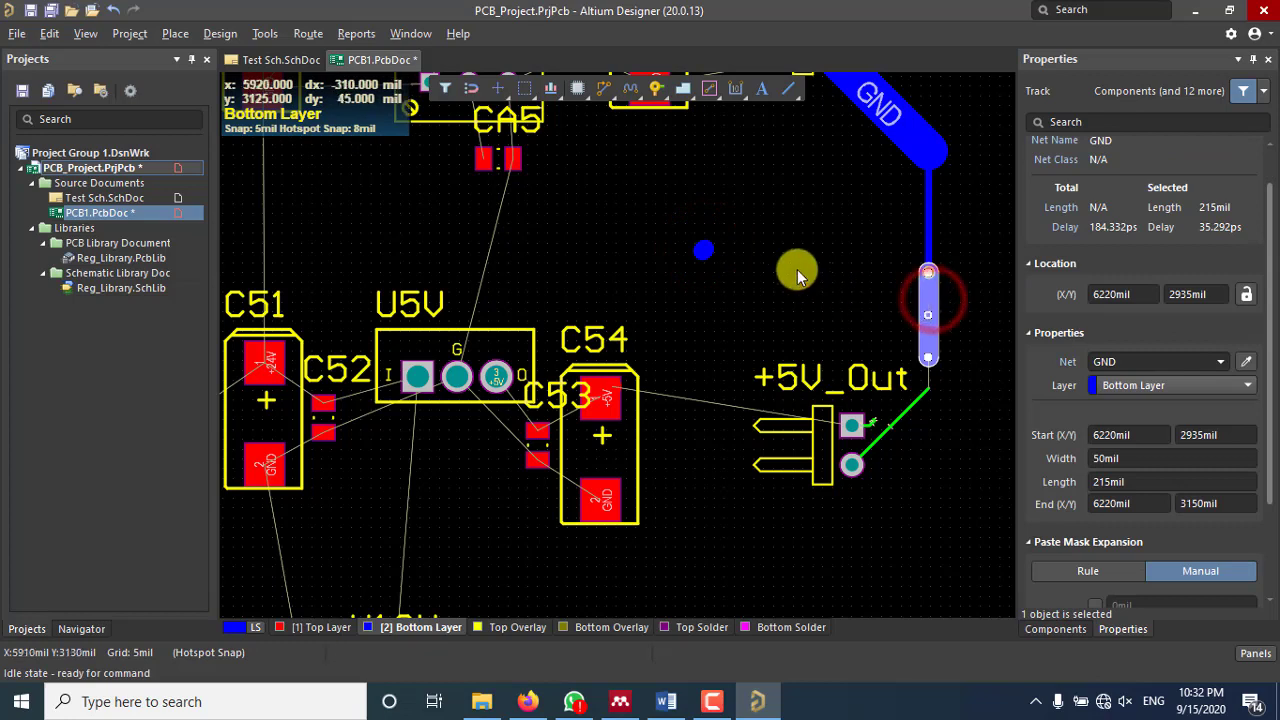
click(705, 252)
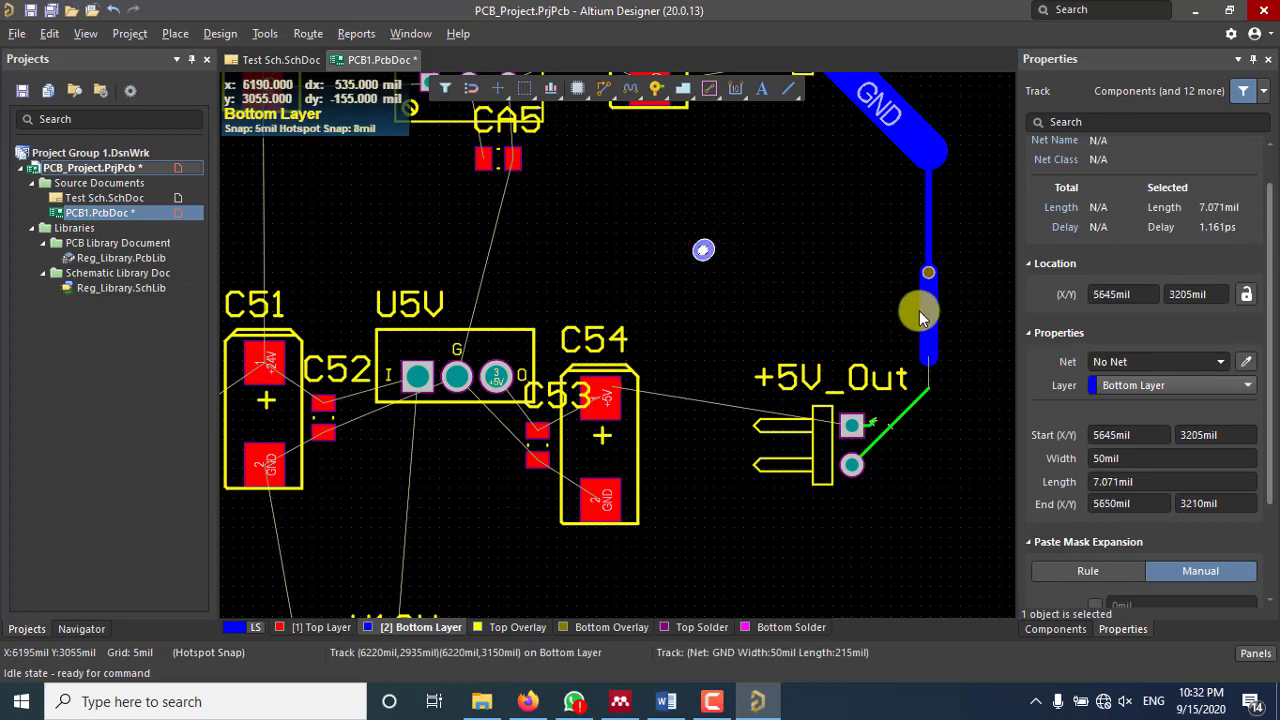
click(787, 301)
click(928, 340)
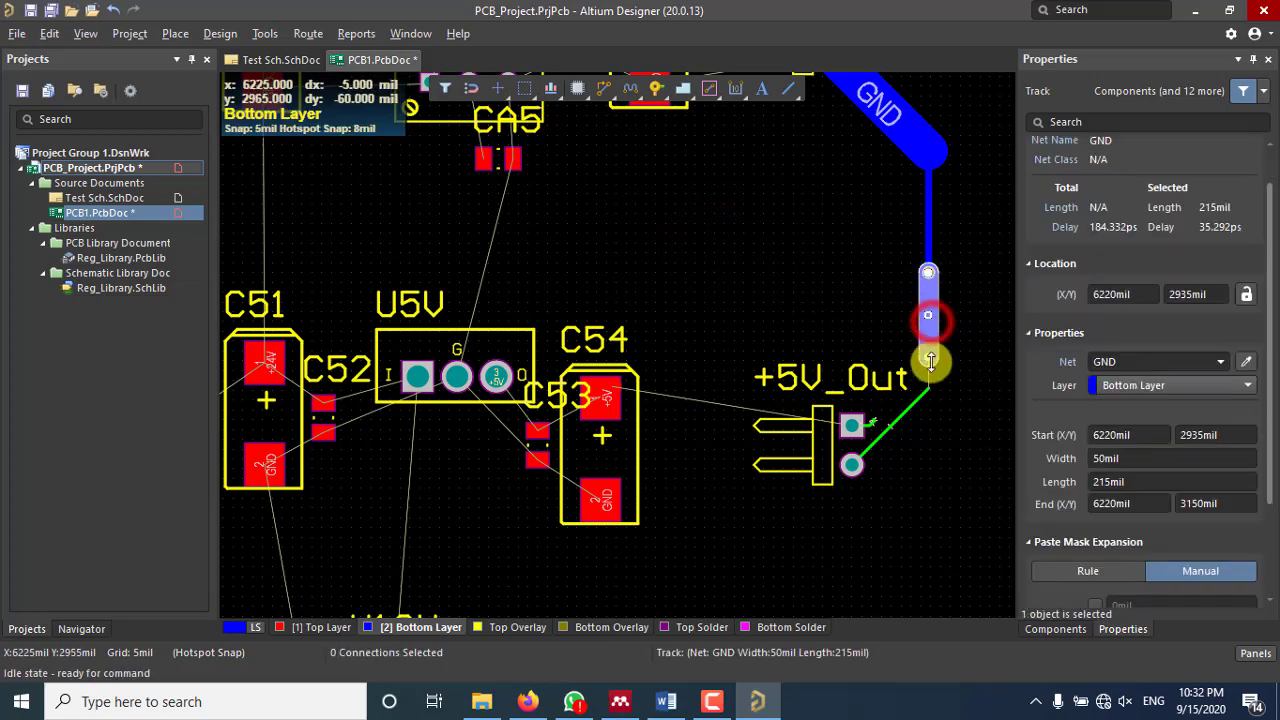
click(914, 402)
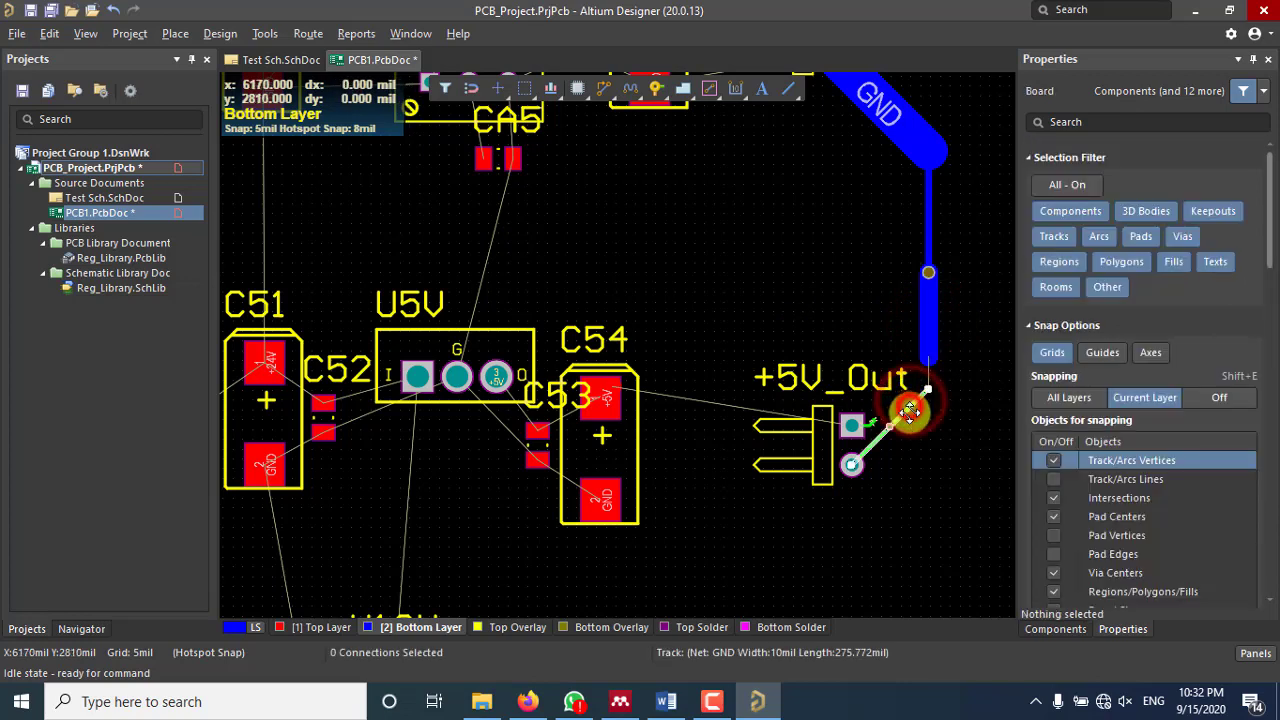
click(888, 426)
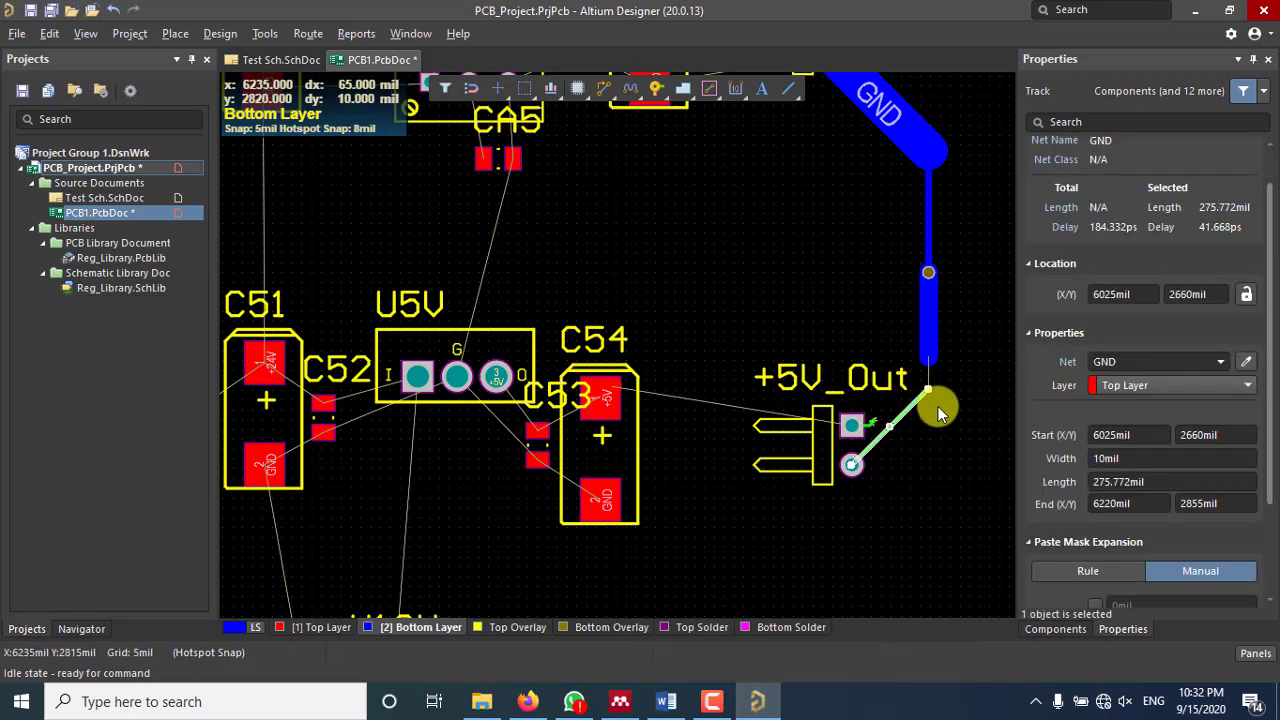
key(Delete)
click(928, 335)
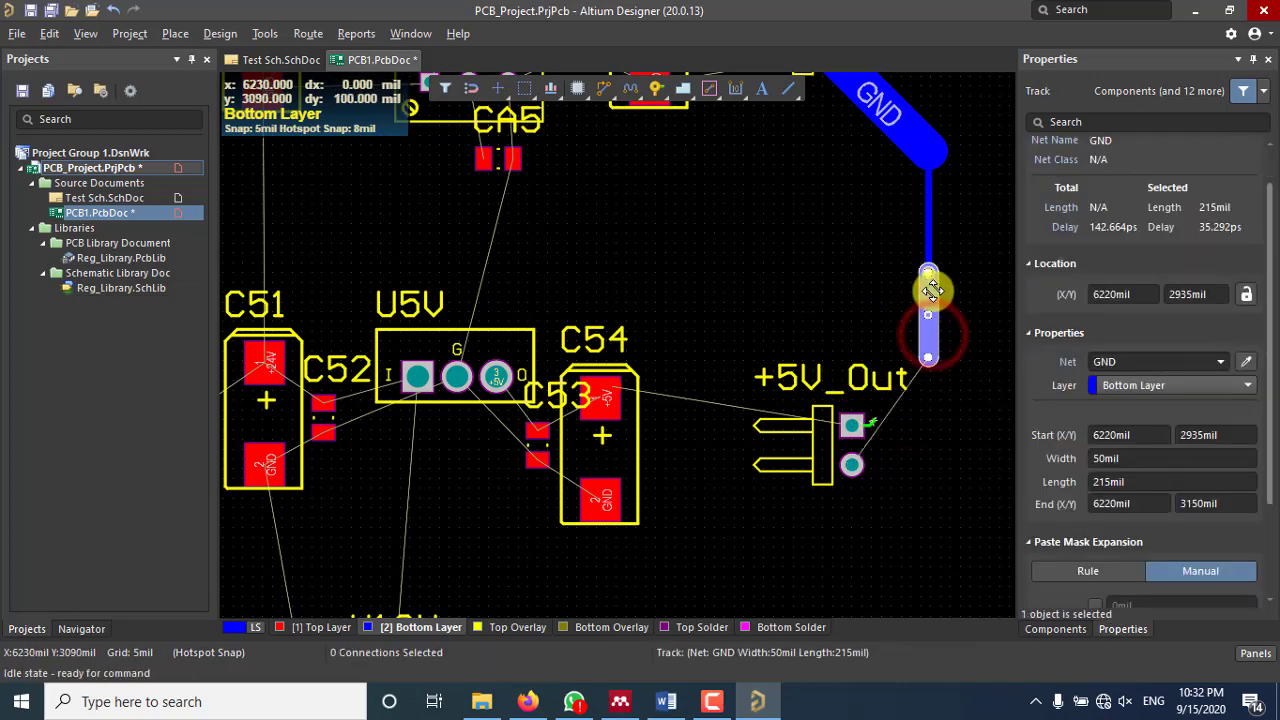
key(Delete)
Step: Delete the remaining diagonal GND track, short bottom-layer track, and short +5V track by +5V_Out
right_drag(888, 260, 872, 378)
click(858, 238)
key(Delete)
drag(900, 236, 935, 432)
key(Delete)
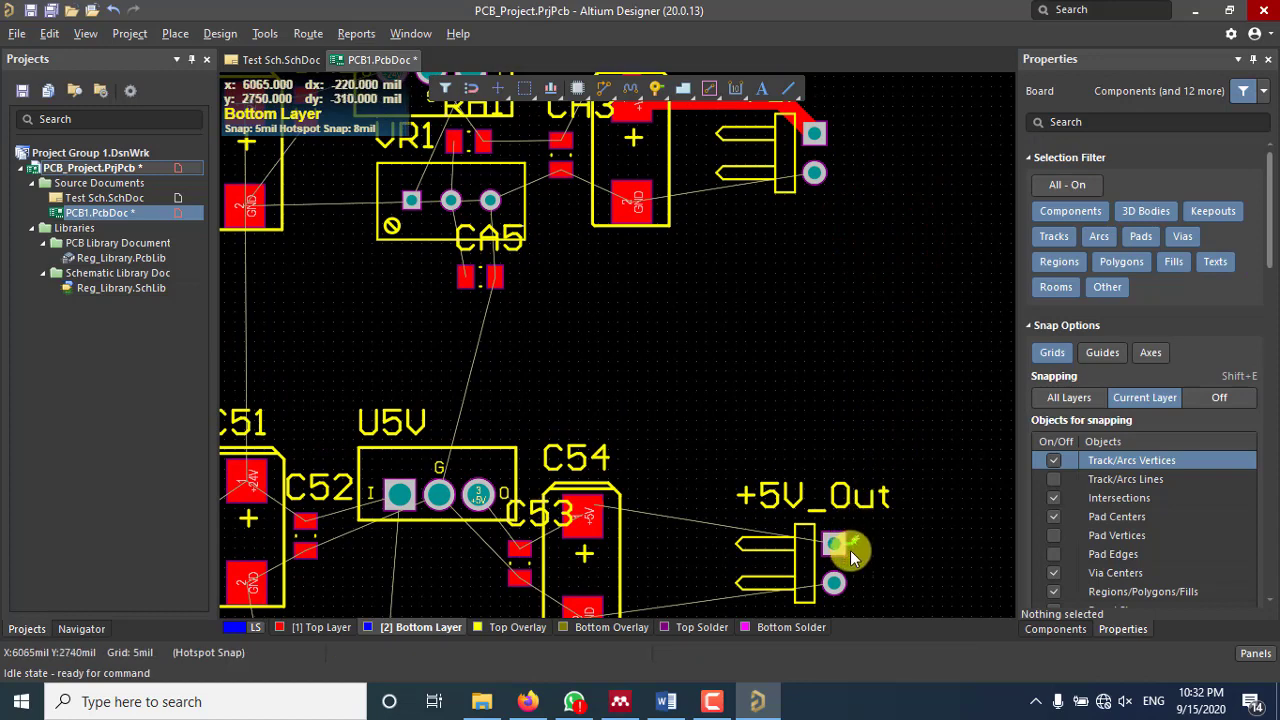
drag(829, 451, 886, 554)
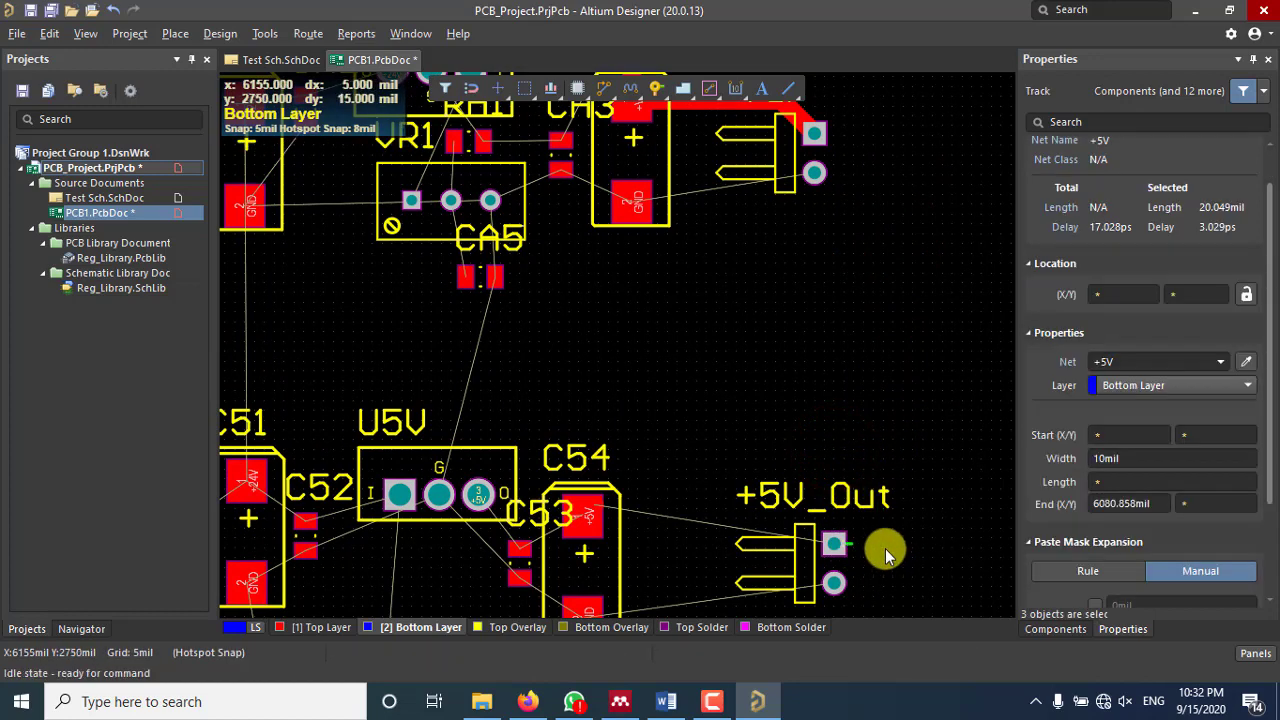
click(885, 548)
click(860, 547)
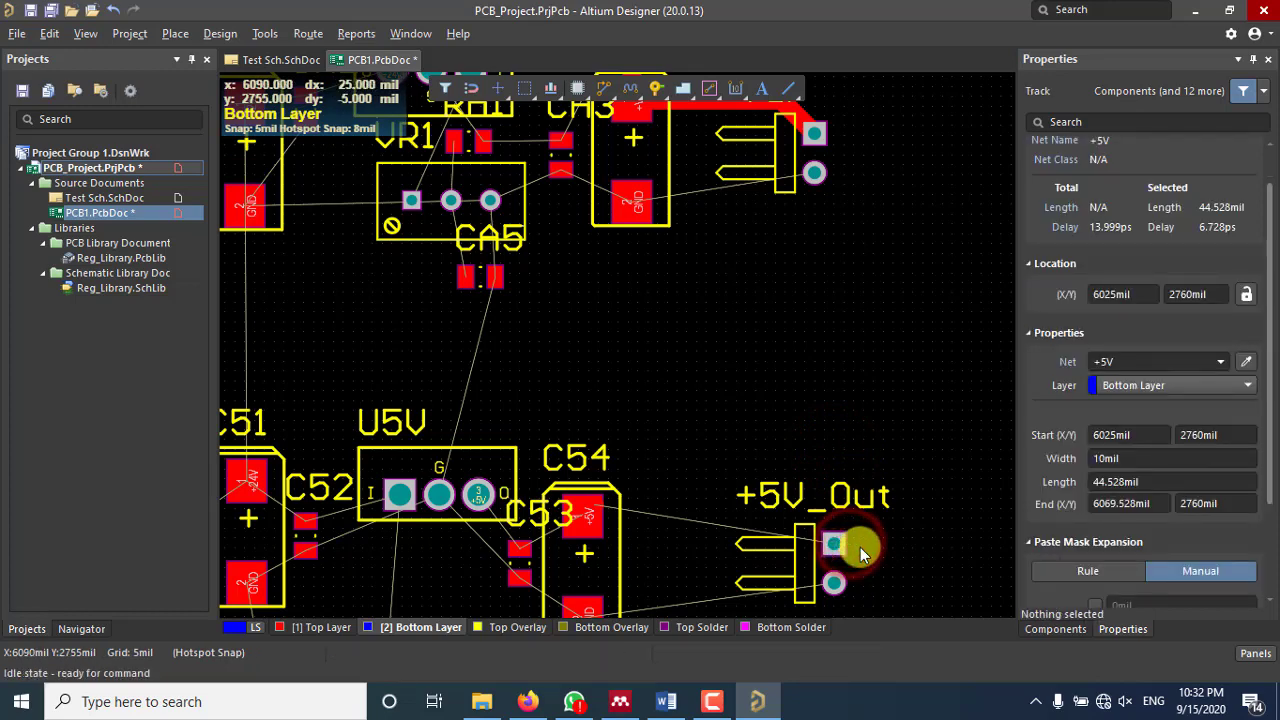
key(Delete)
Step: Delete the short vertical track and the via above CA4
scroll(820, 393, down, 5)
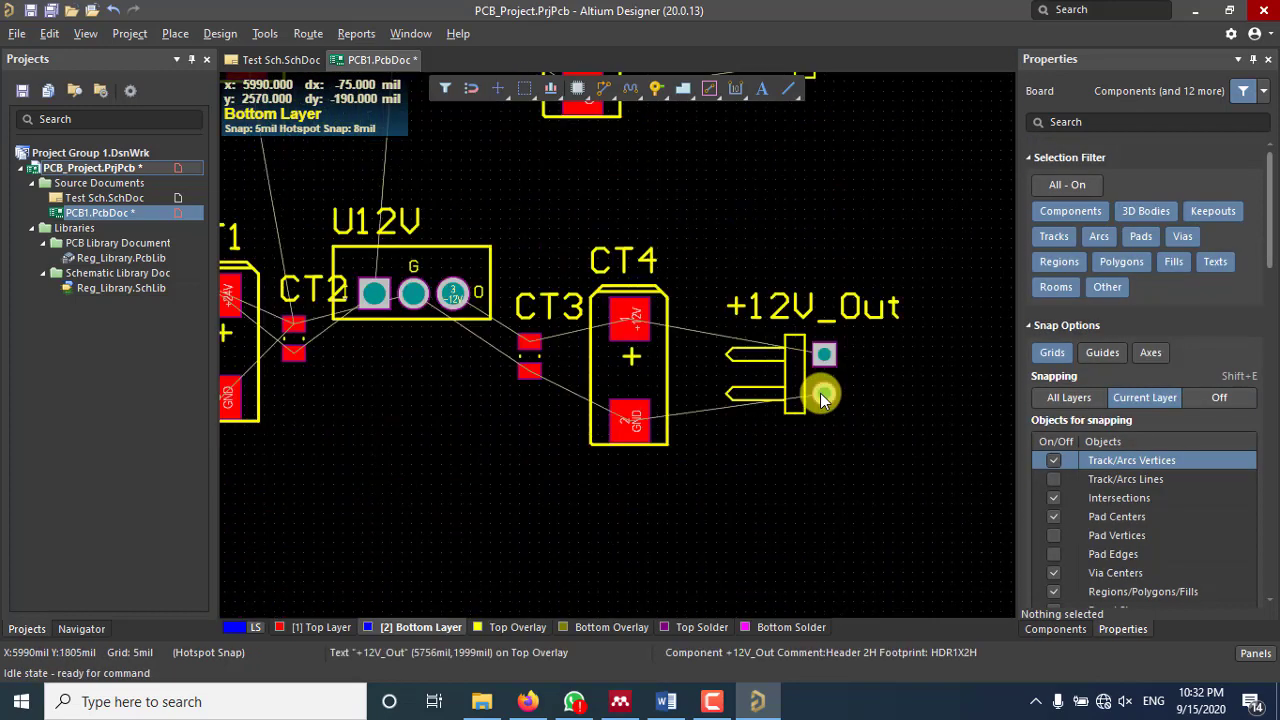
click(840, 228)
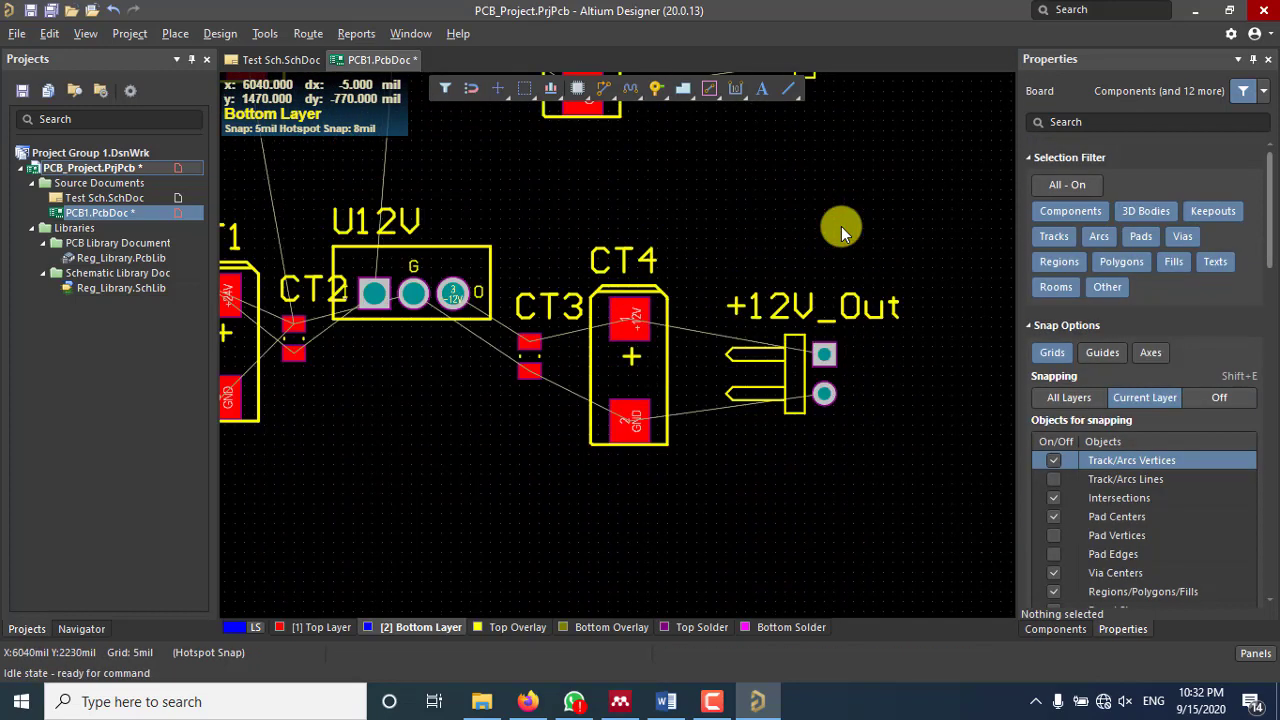
ctrl+scroll(841, 226, down, 5)
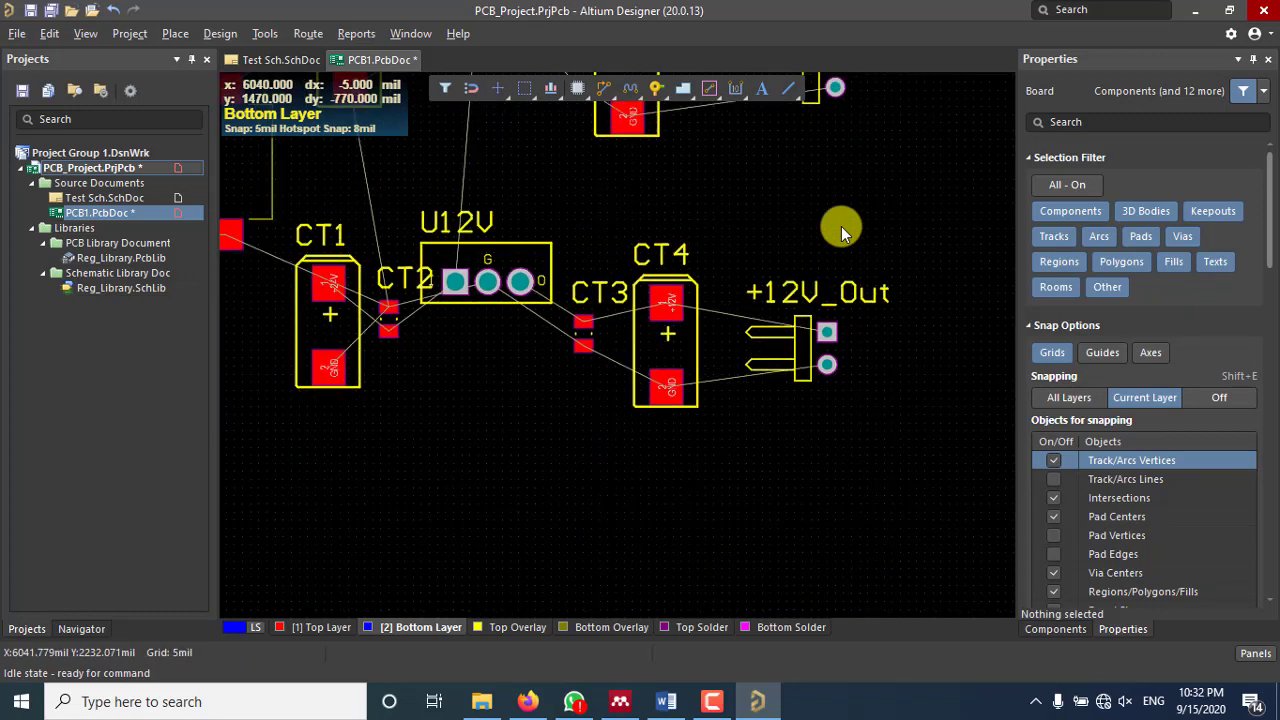
scroll(820, 380, up, 4)
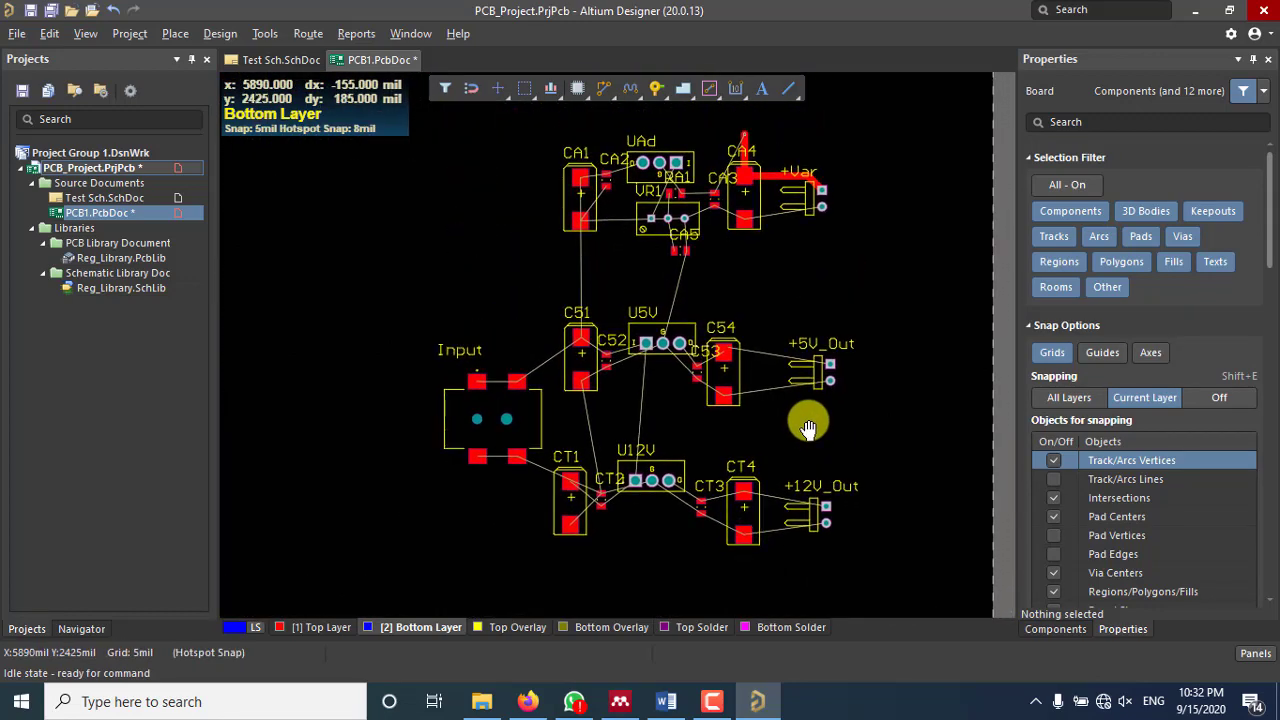
click(747, 143)
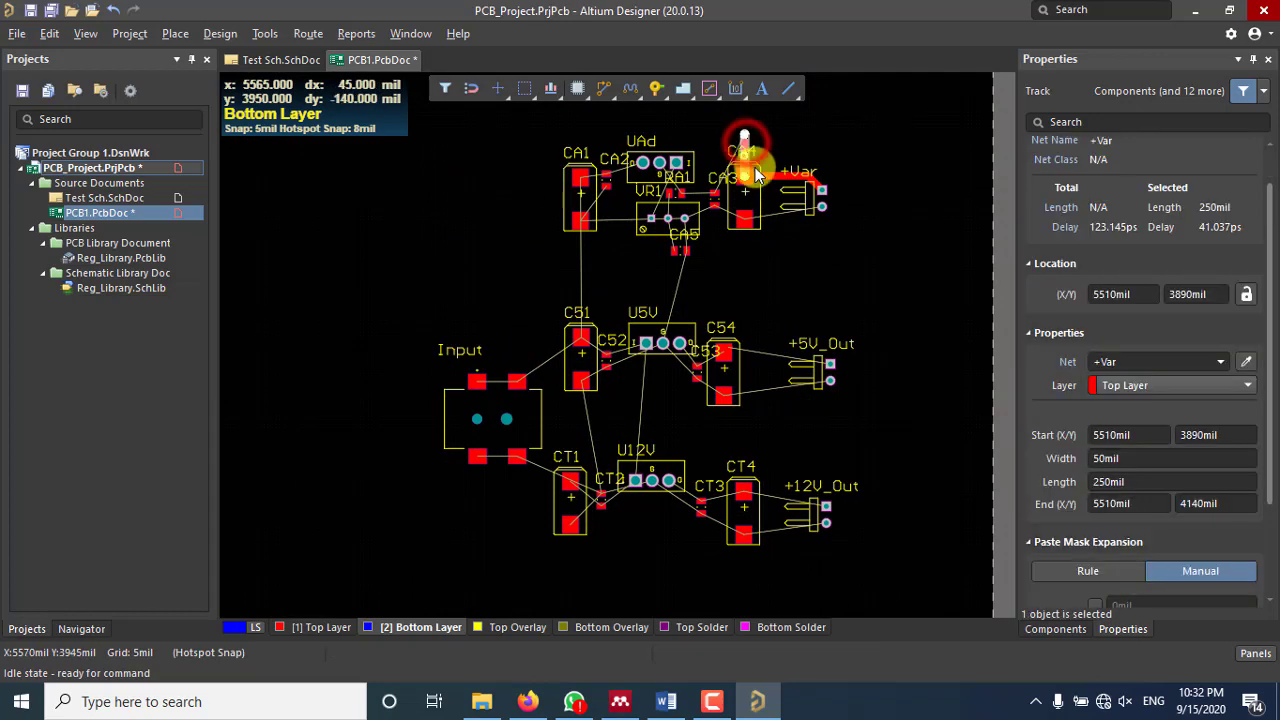
key(Delete)
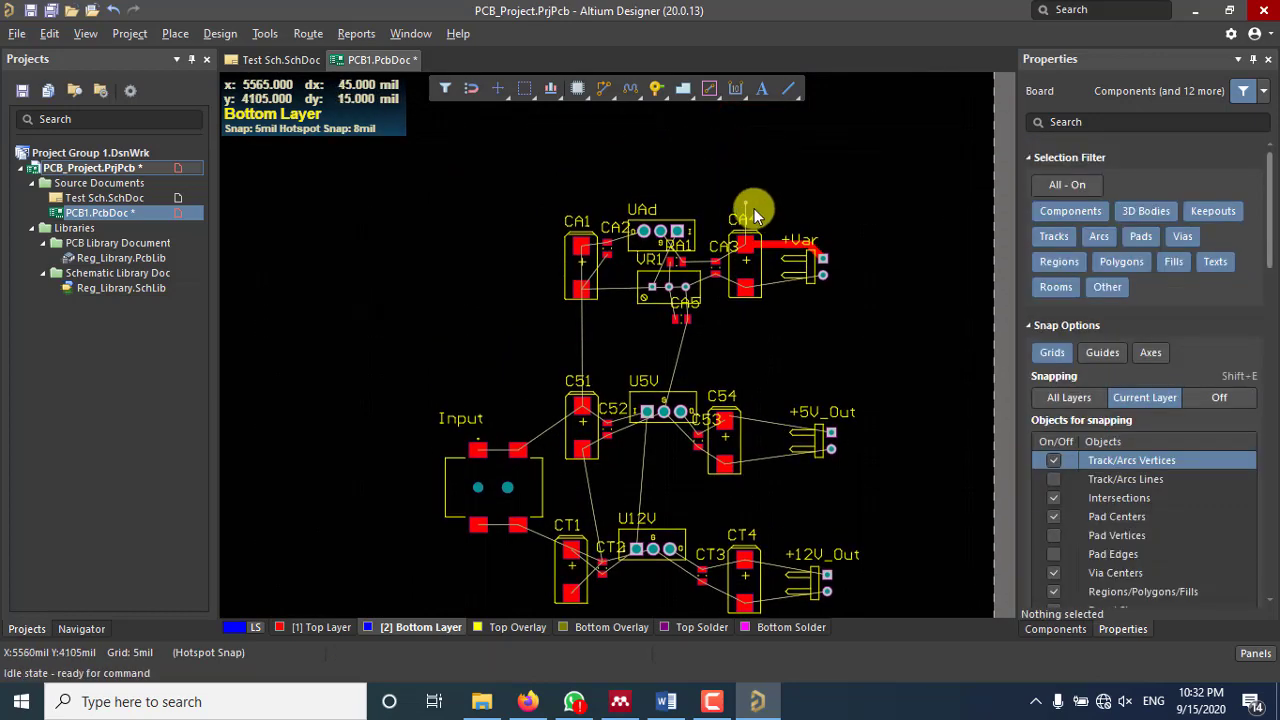
ctrl+scroll(749, 211, up, 3)
ctrl+scroll(733, 335, up, 1)
drag(716, 294, 801, 329)
key(Delete)
Step: Delete the +Var top-layer track and bring the whole board into view
right_drag(814, 406, 709, 256)
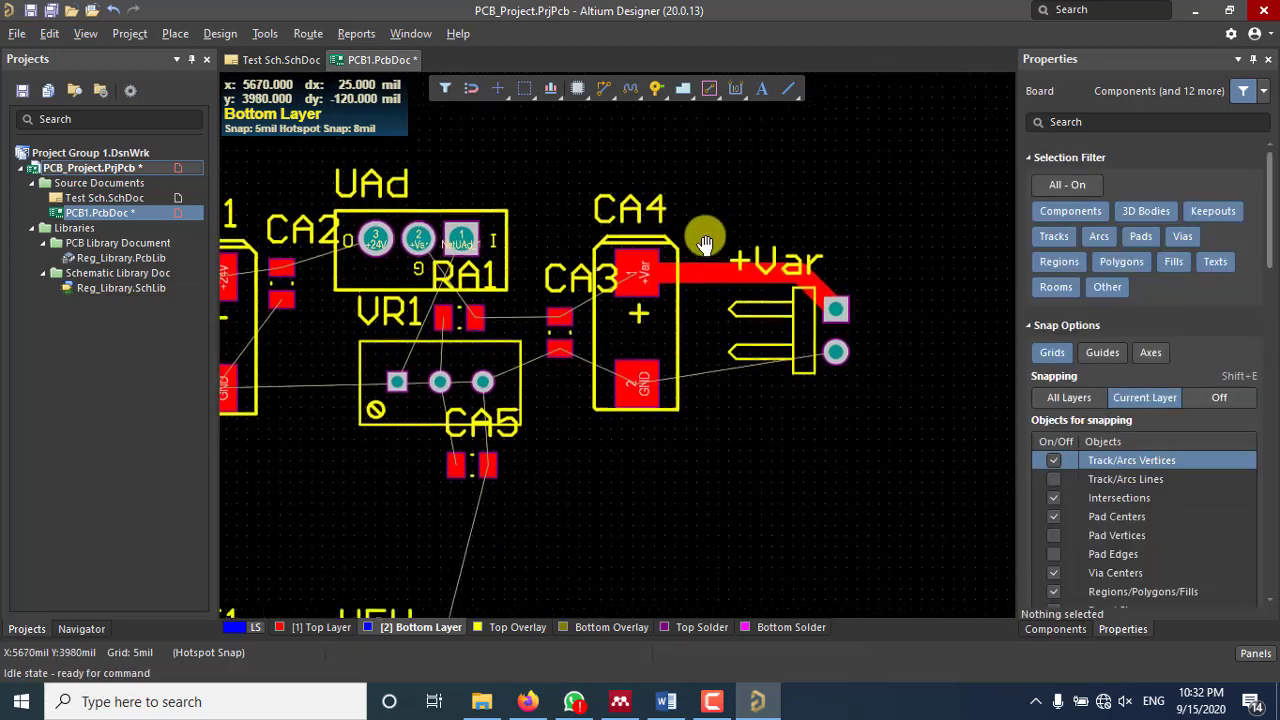
click(723, 262)
key(Delete)
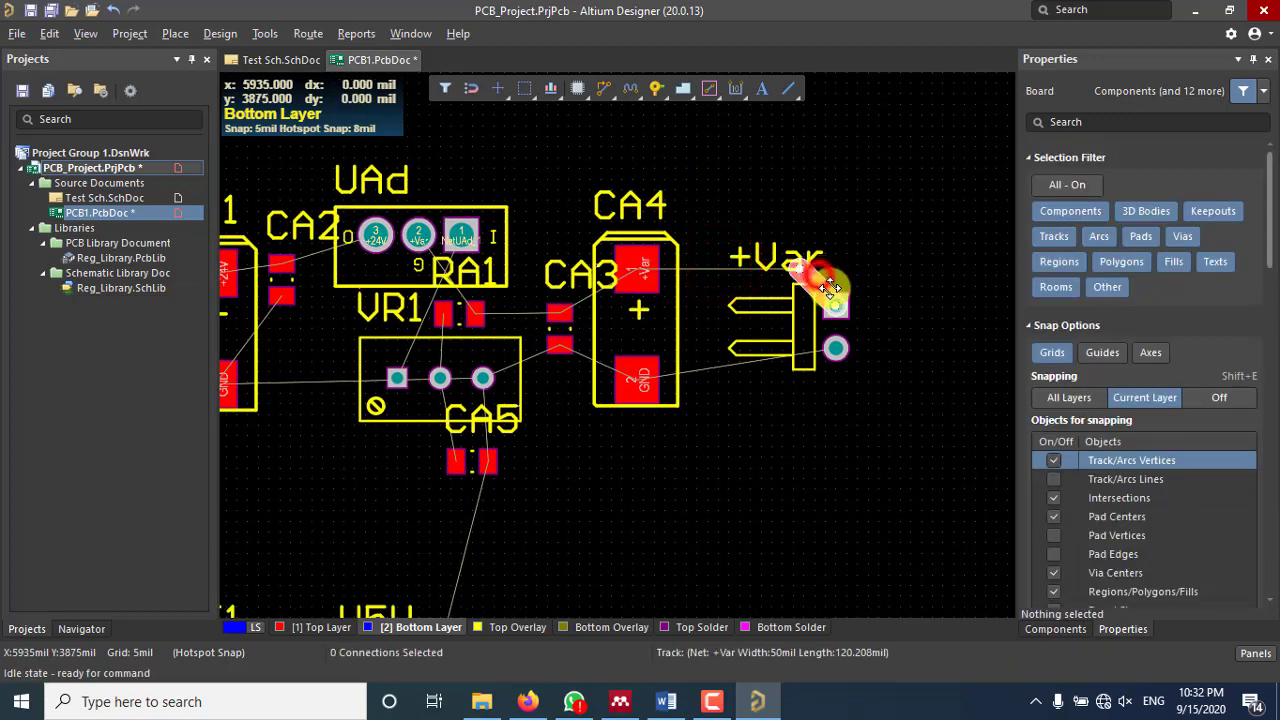
ctrl+scroll(748, 330, down, 4)
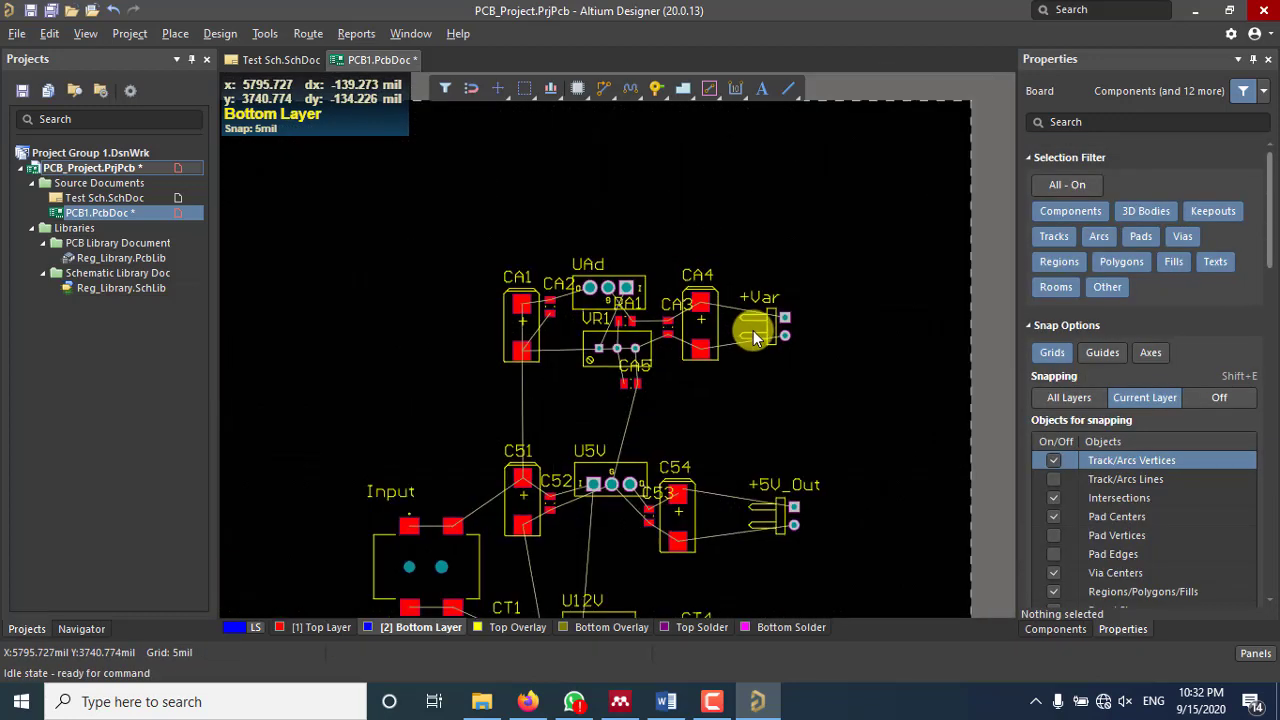
right_drag(751, 334, 720, 215)
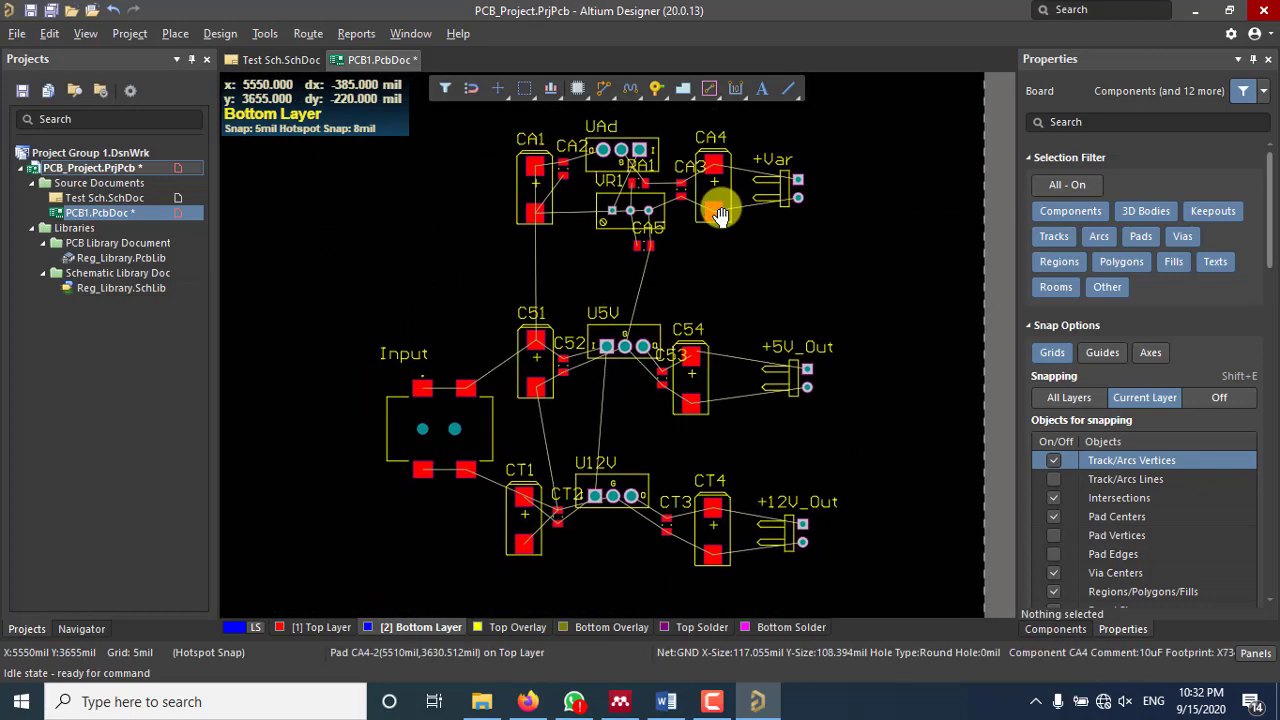
click(308, 33)
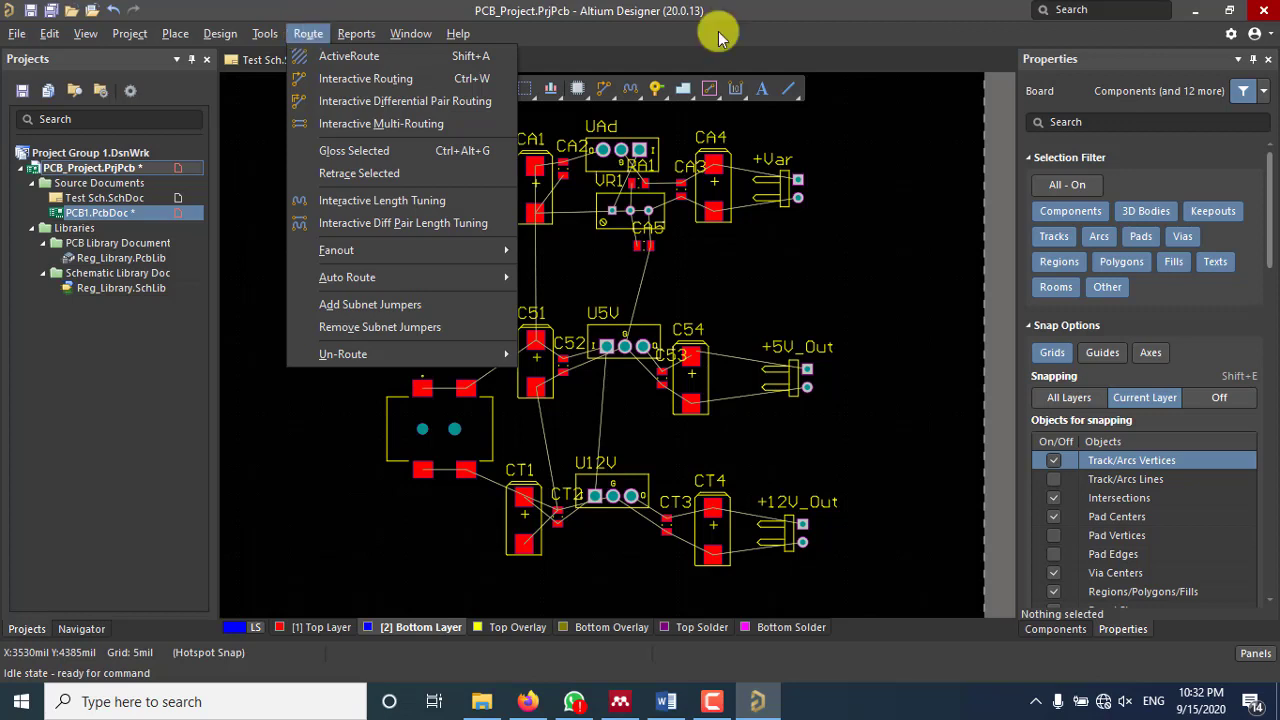
Step: Choose Route > Auto Route > All to bring up the Situs Routing Strategies dialog
key(Right)
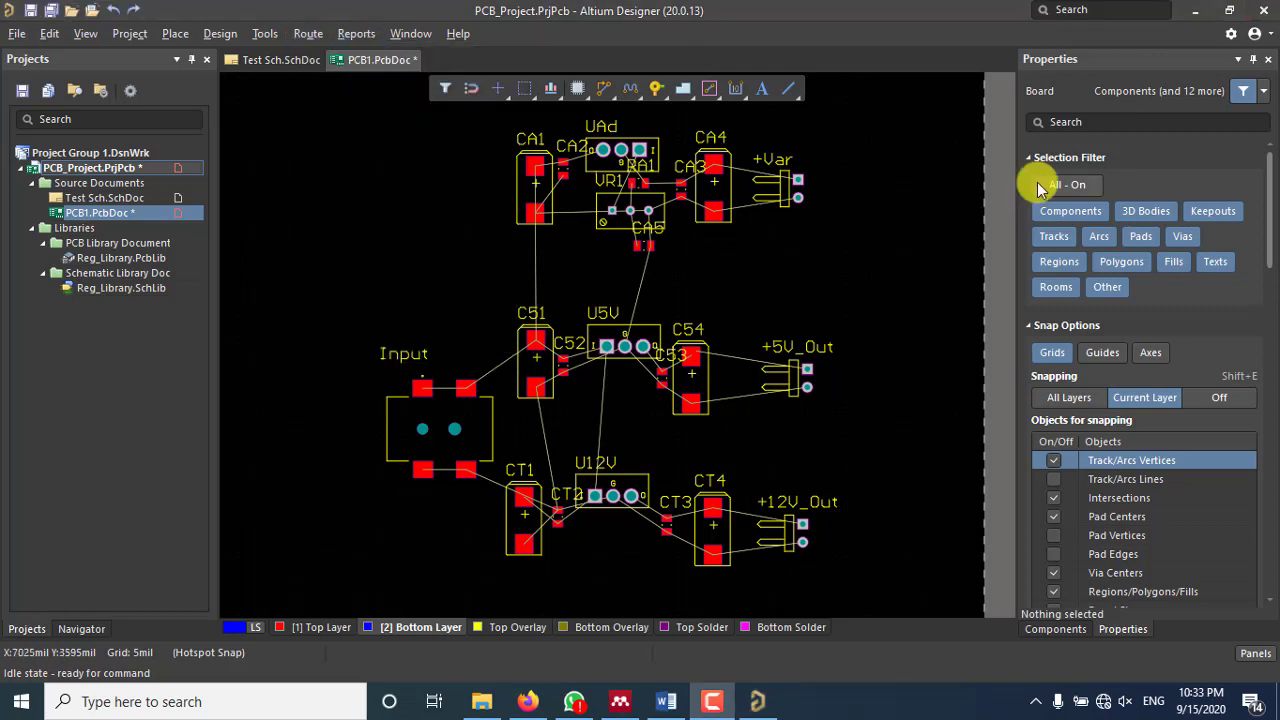
click(318, 35)
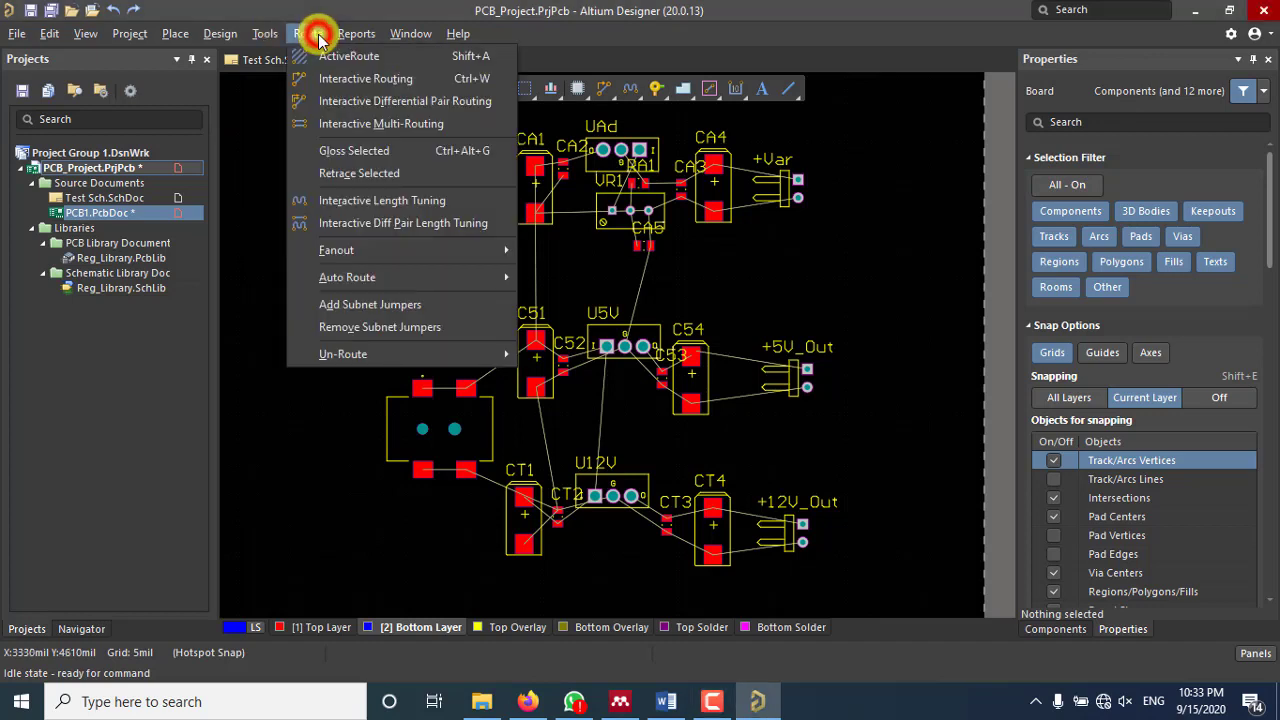
click(381, 273)
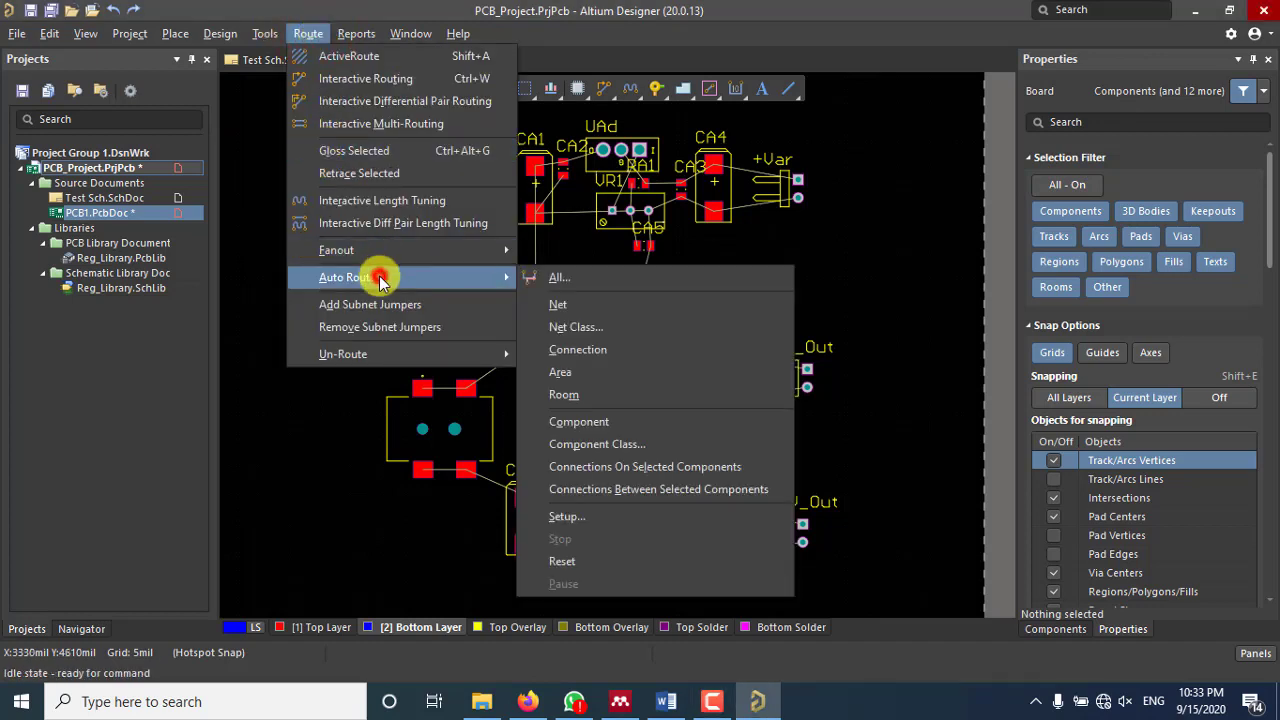
click(584, 285)
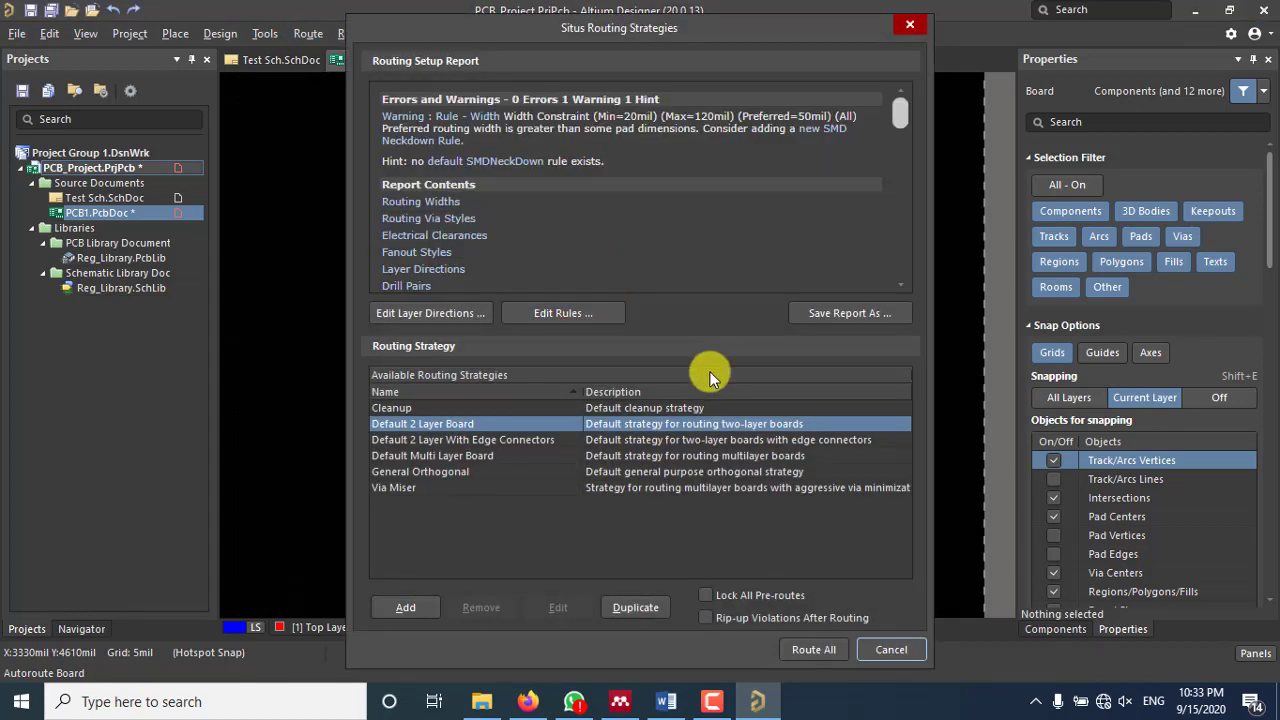
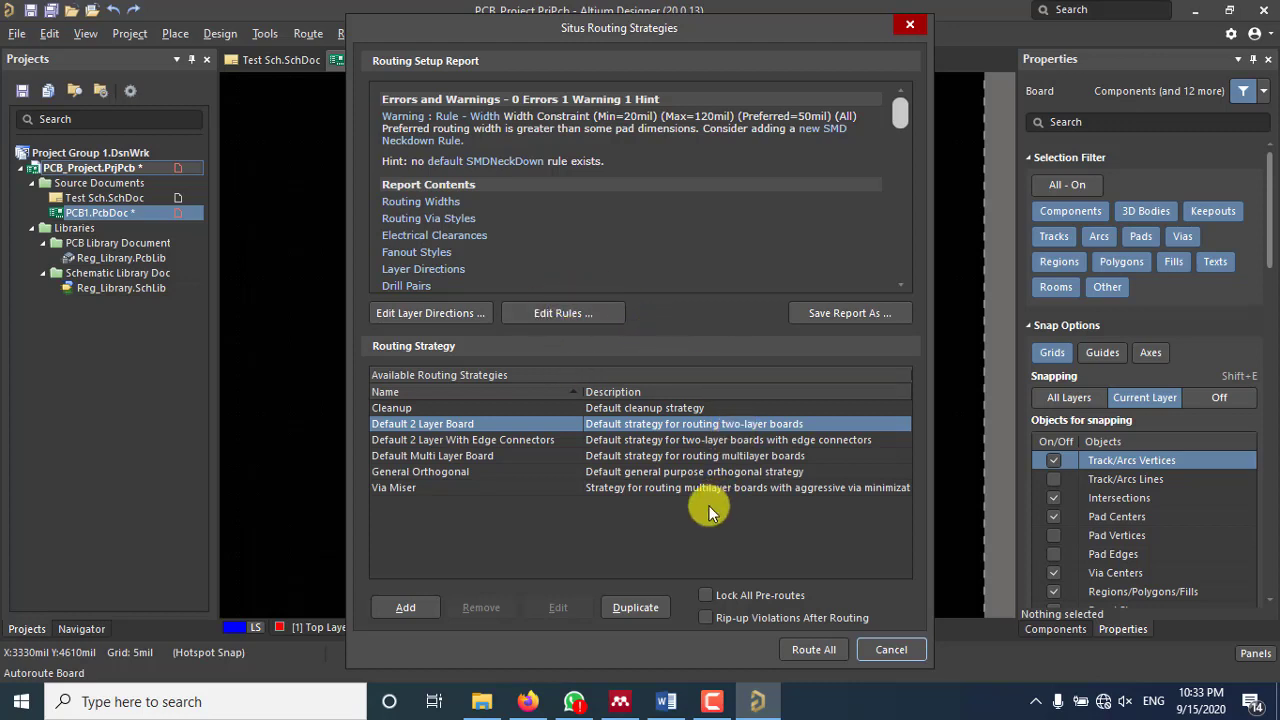
Step: Run Route All with the Default 2 Layer Board strategy to auto-route all 43 connections
click(812, 650)
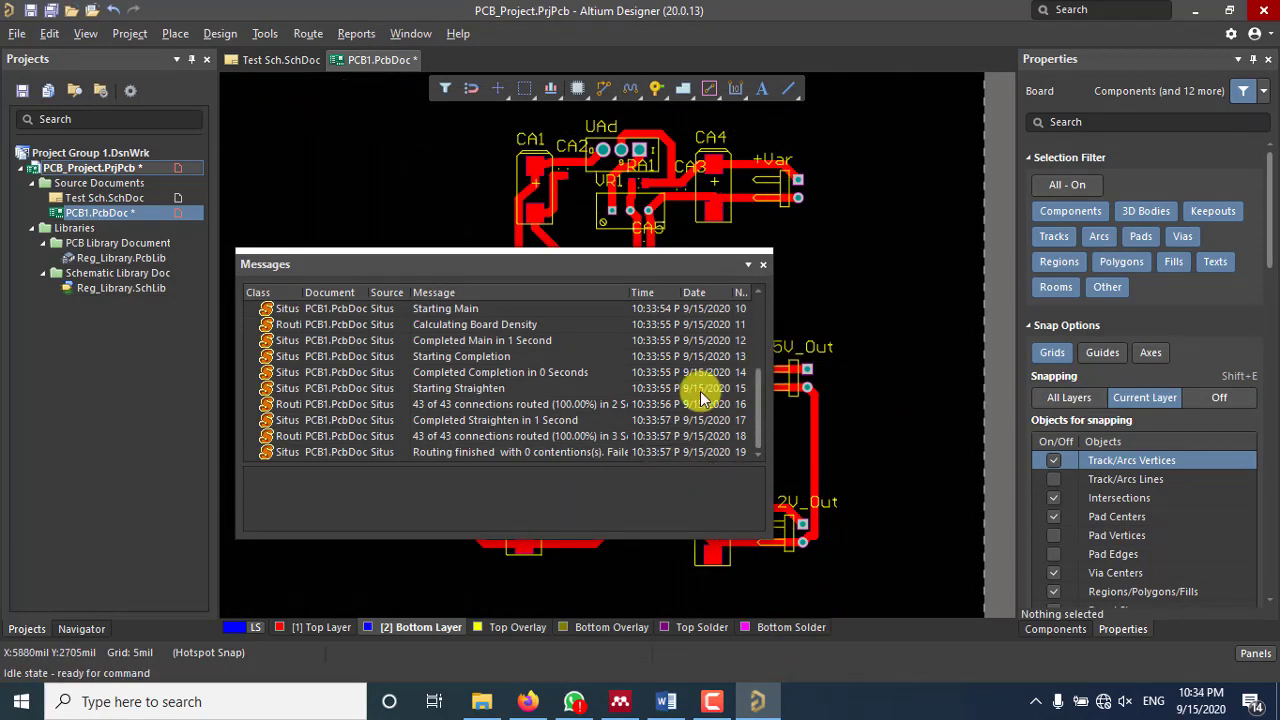
Step: Check the Messages log shows 43 of 43 connections routed with 0 contentions, then close it
scroll(697, 404, up, 3)
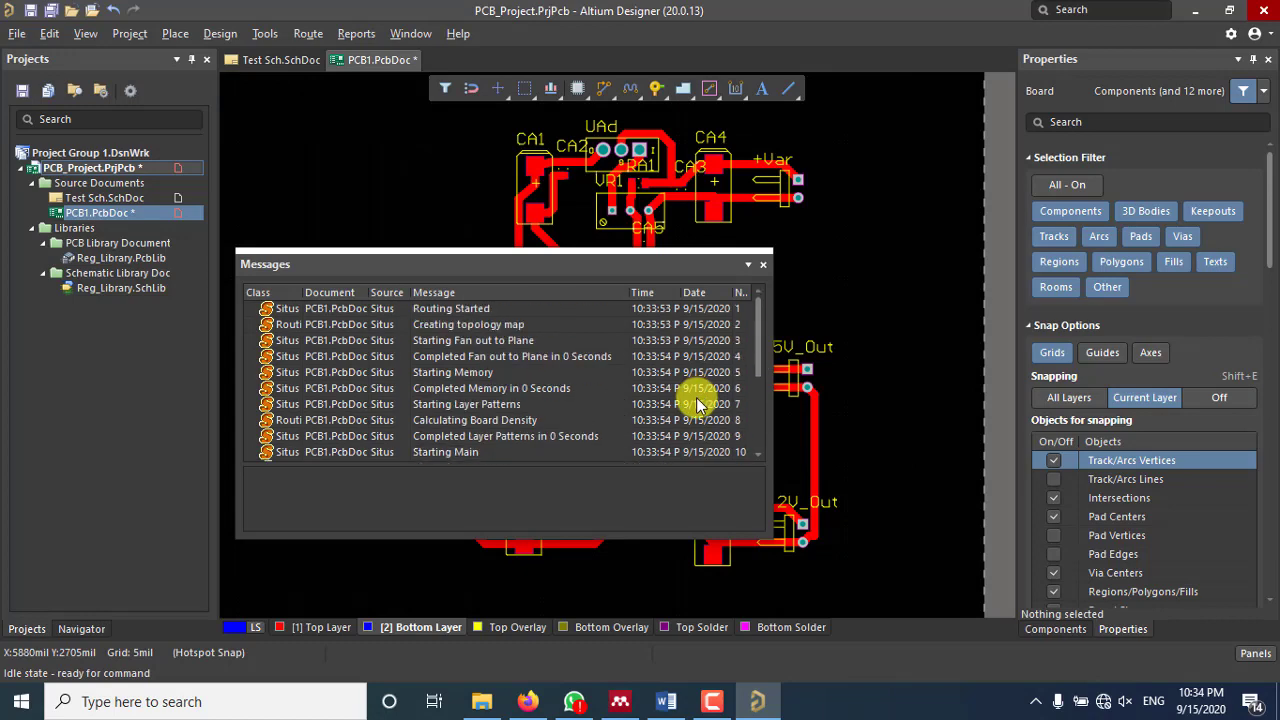
click(760, 265)
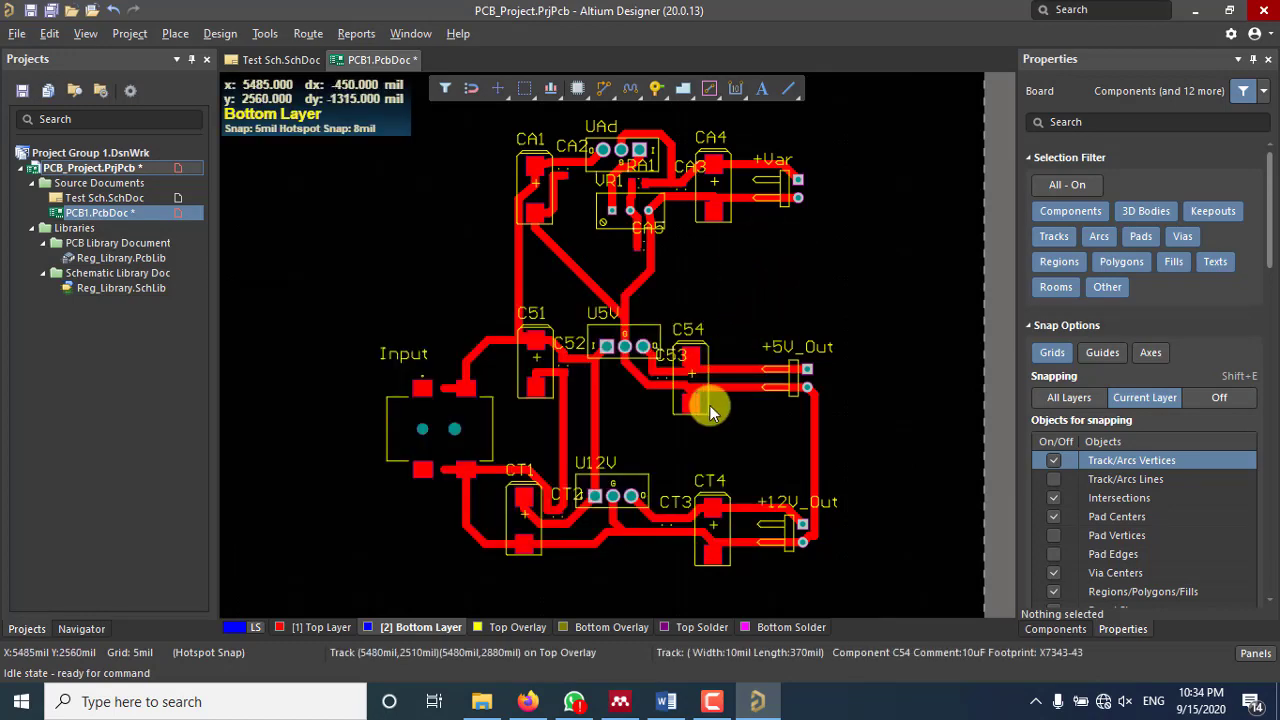
ctrl+scroll(630, 291, up, 3)
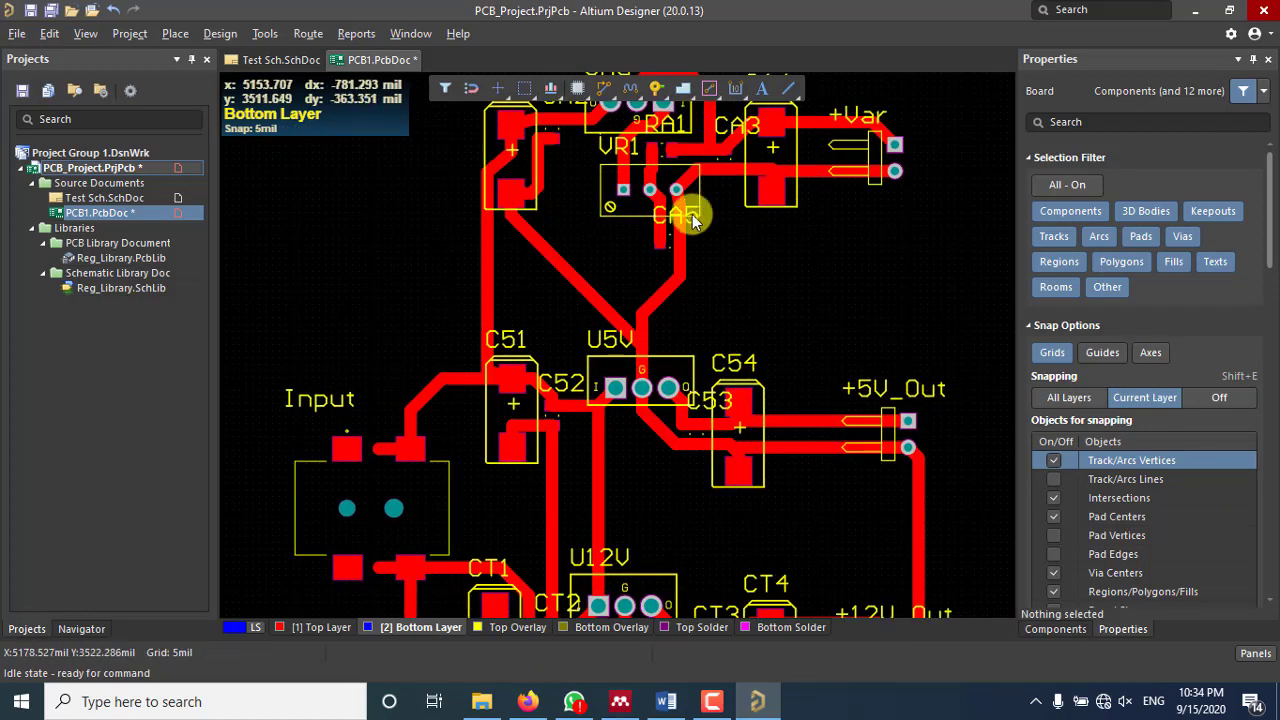
ctrl+scroll(686, 209, down, 6)
ctrl+scroll(690, 220, up, 5)
scroll(766, 277, down, 1)
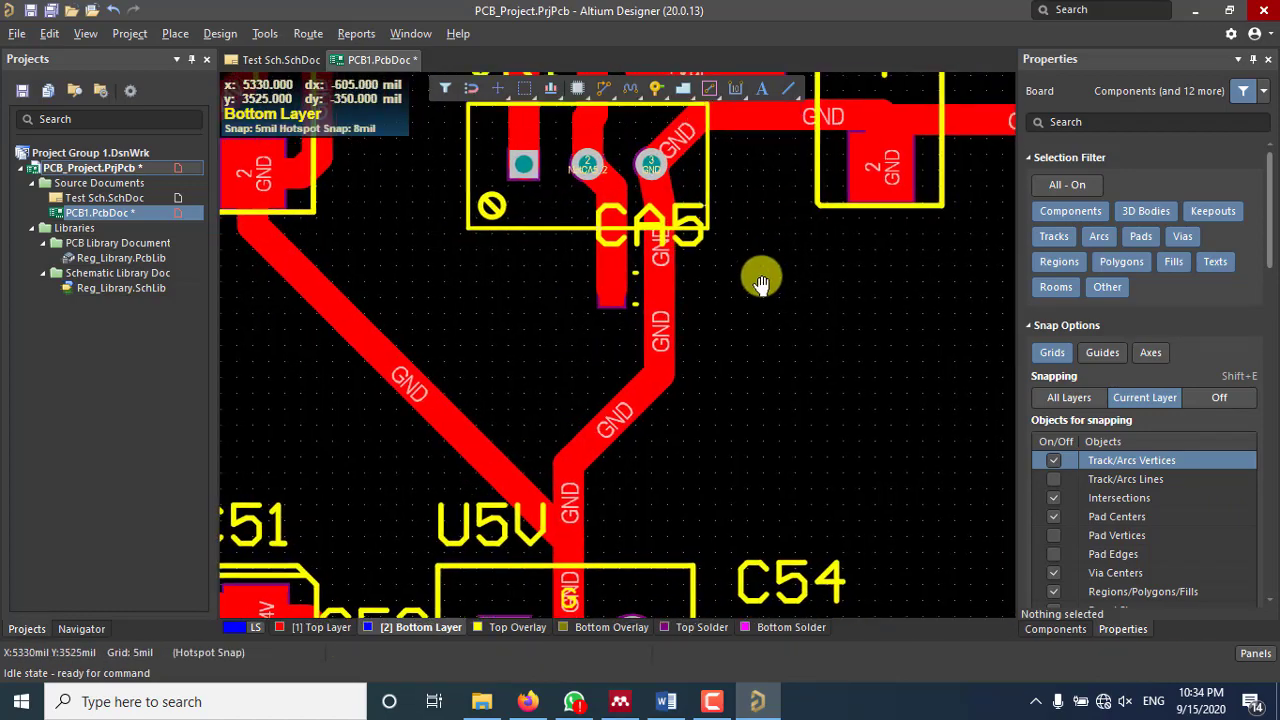
scroll(698, 413, up, 3)
scroll(649, 381, down, 4)
scroll(648, 371, up, 3)
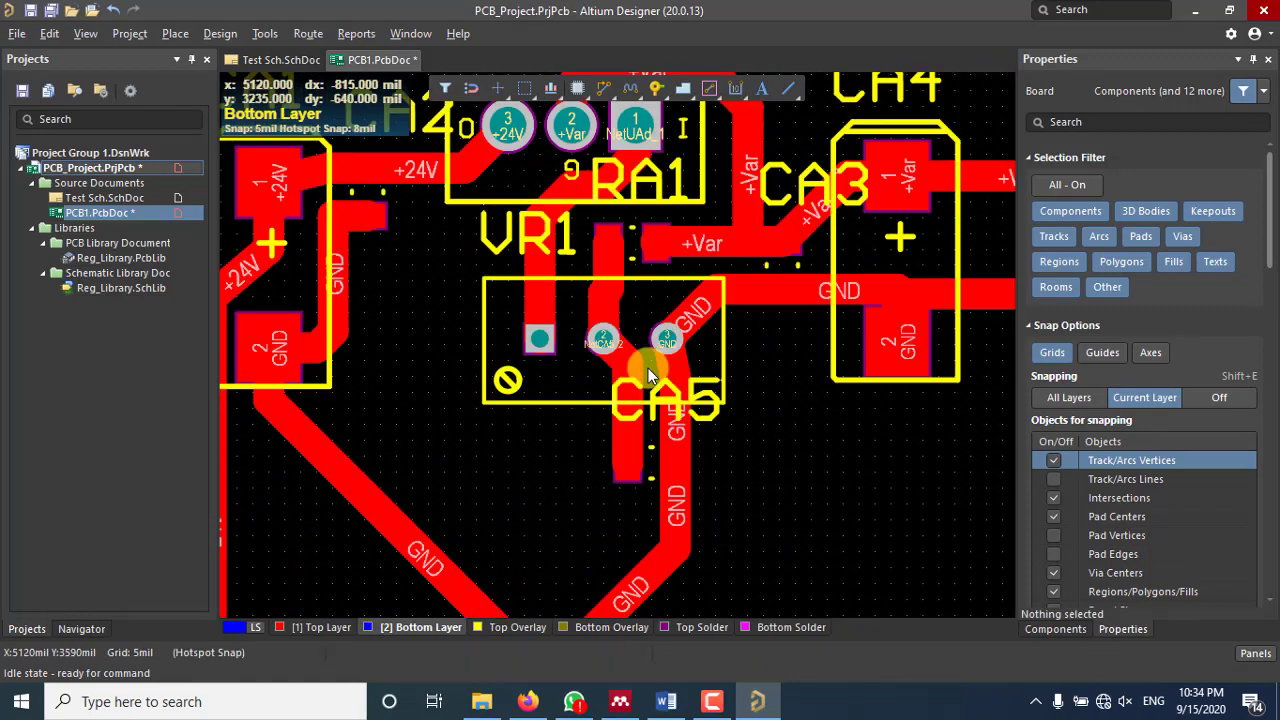
ctrl+scroll(648, 368, down, 1)
ctrl+scroll(648, 368, down, 1)
scroll(770, 405, up, 1)
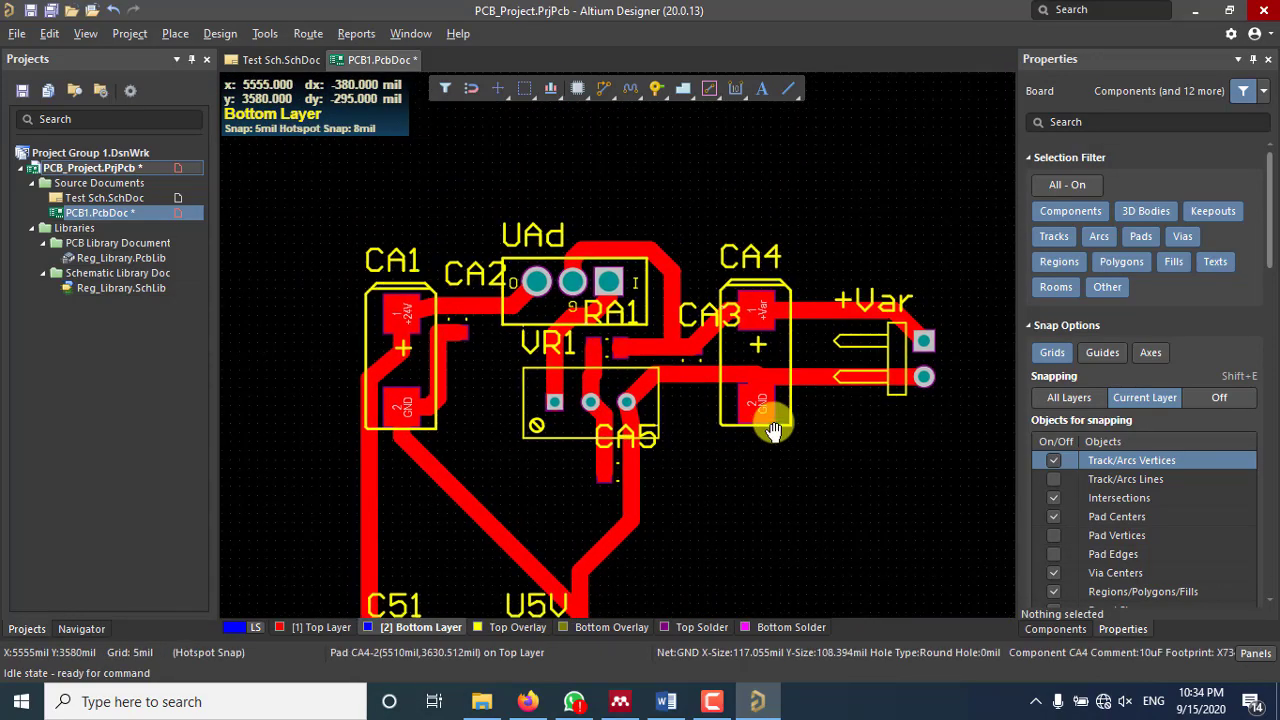
ctrl+scroll(572, 320, up, 4)
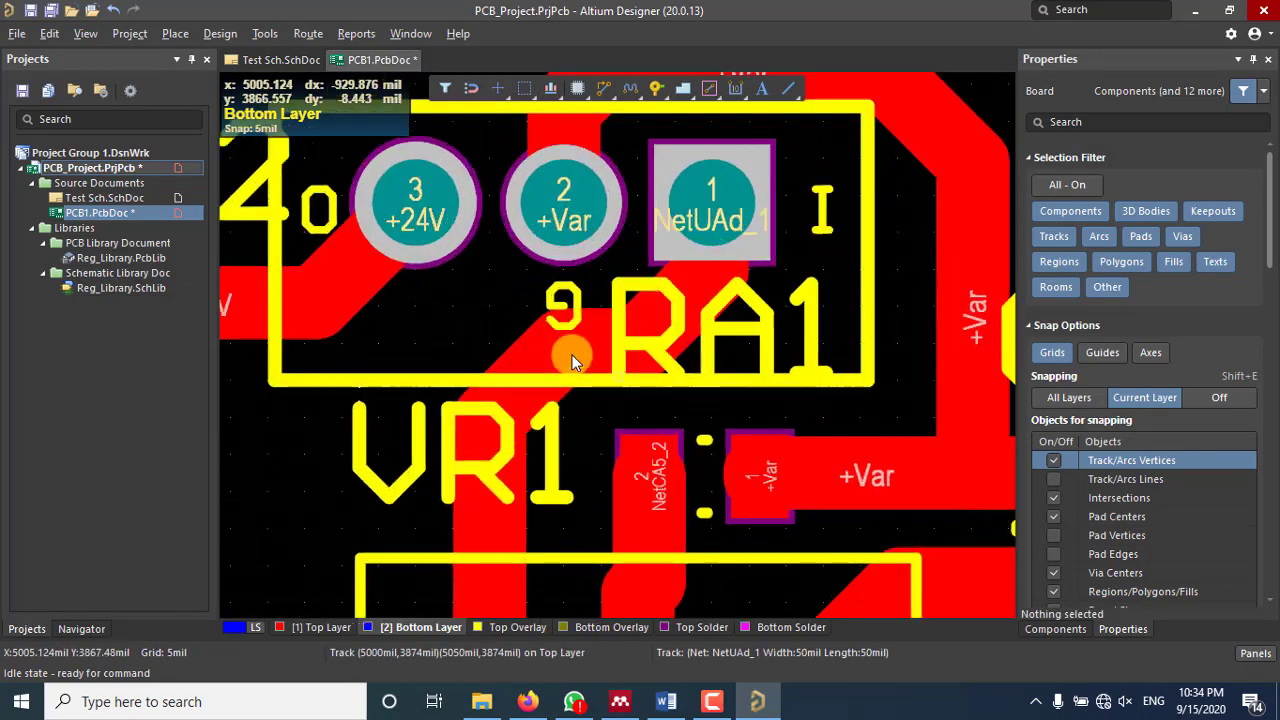
ctrl+scroll(572, 355, down, 4)
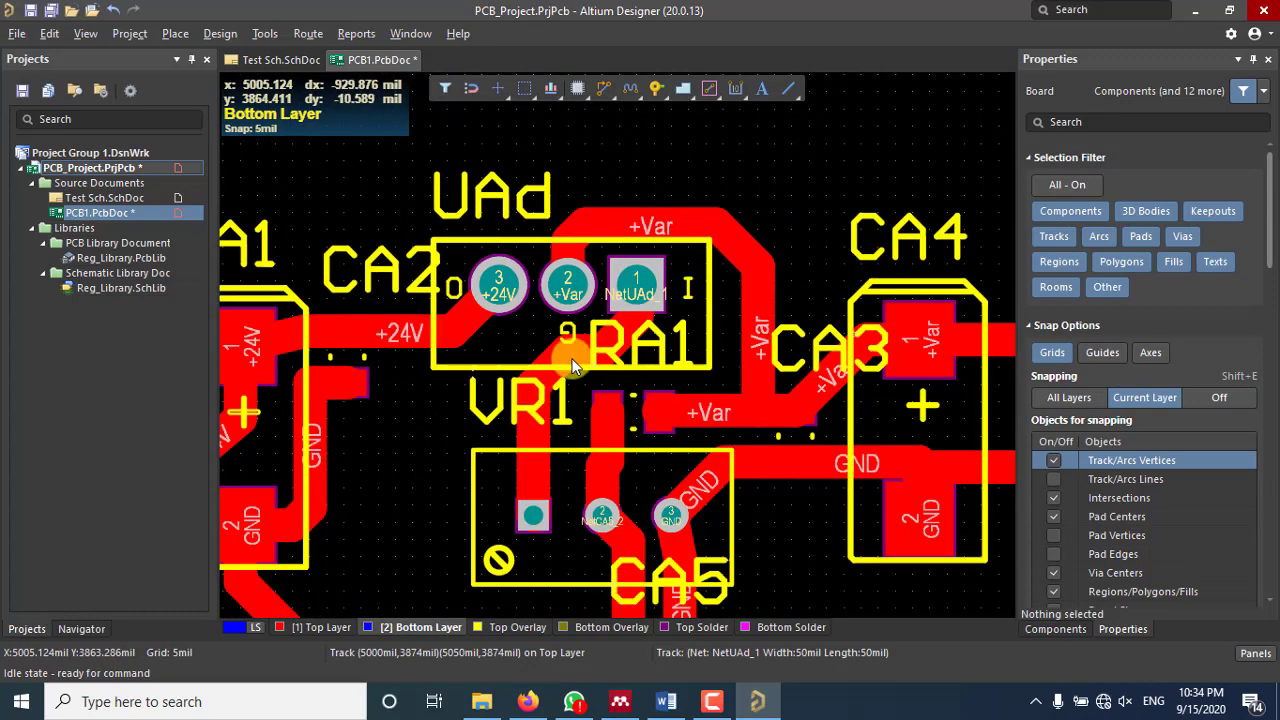
right_drag(668, 429, 609, 346)
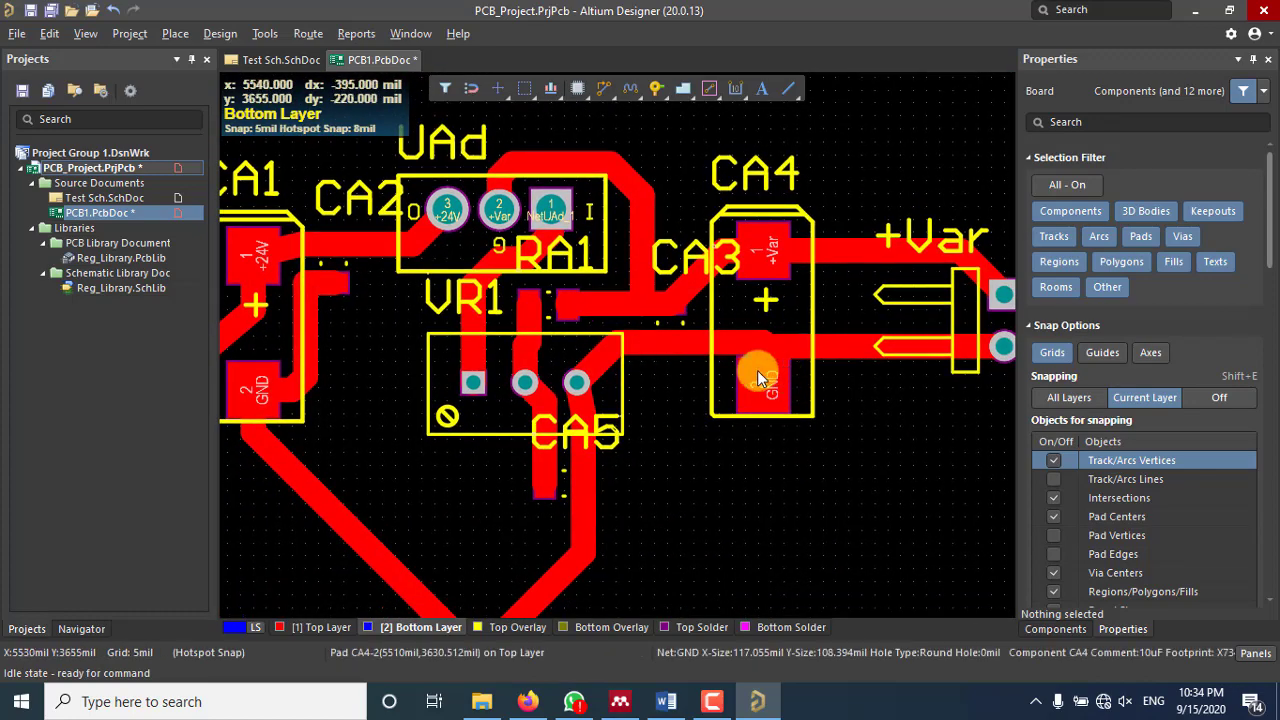
scroll(765, 353, up, 5)
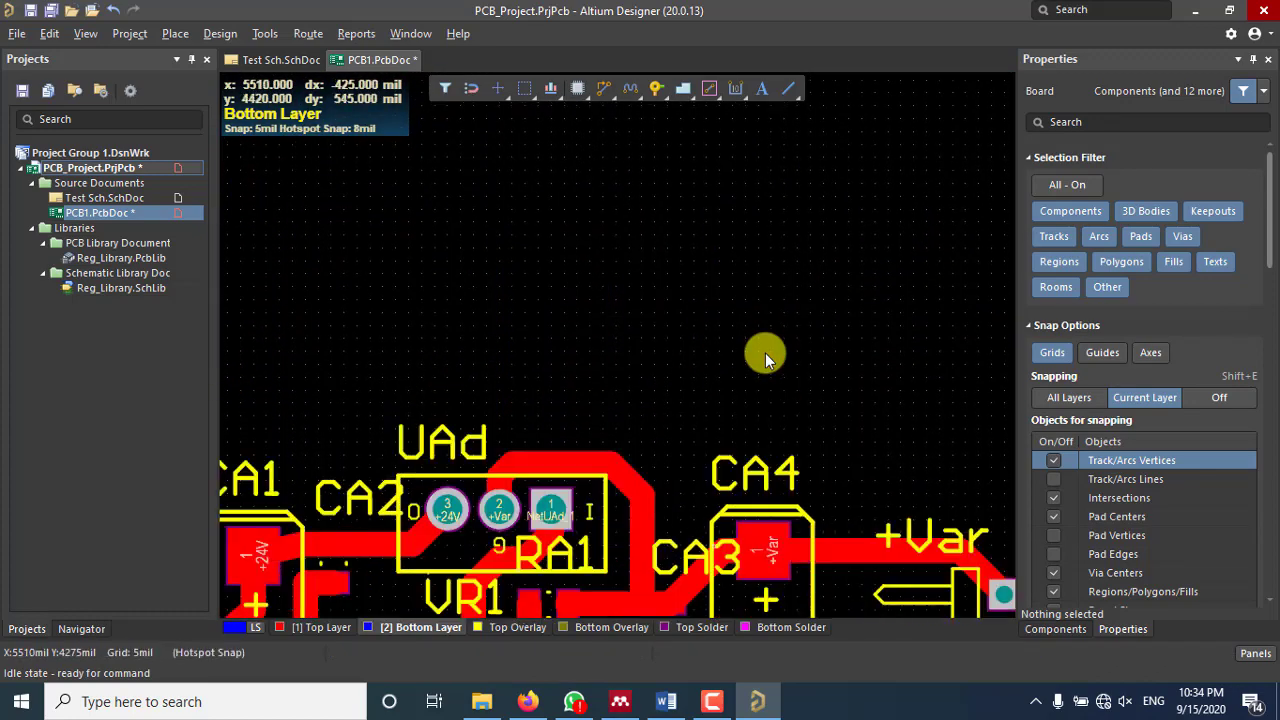
scroll(765, 353, down, 3)
scroll(760, 394, down, 2)
right_drag(760, 394, 745, 358)
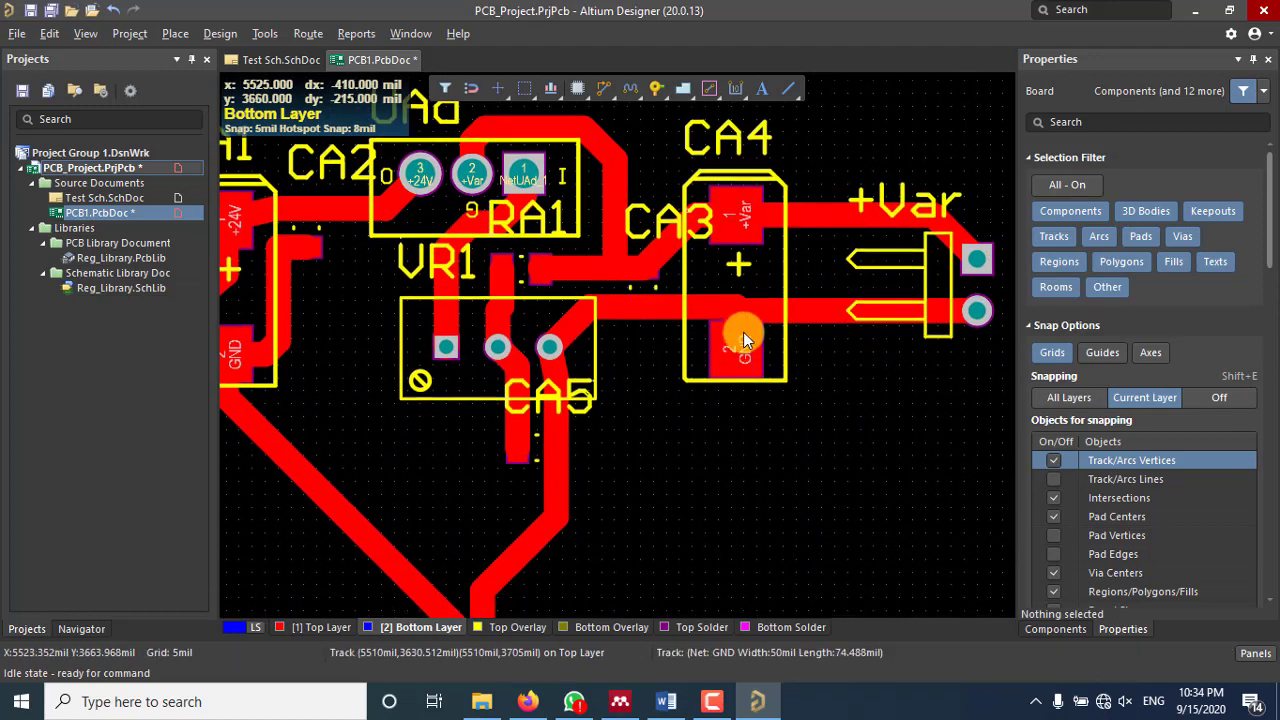
ctrl+scroll(743, 334, up, 2)
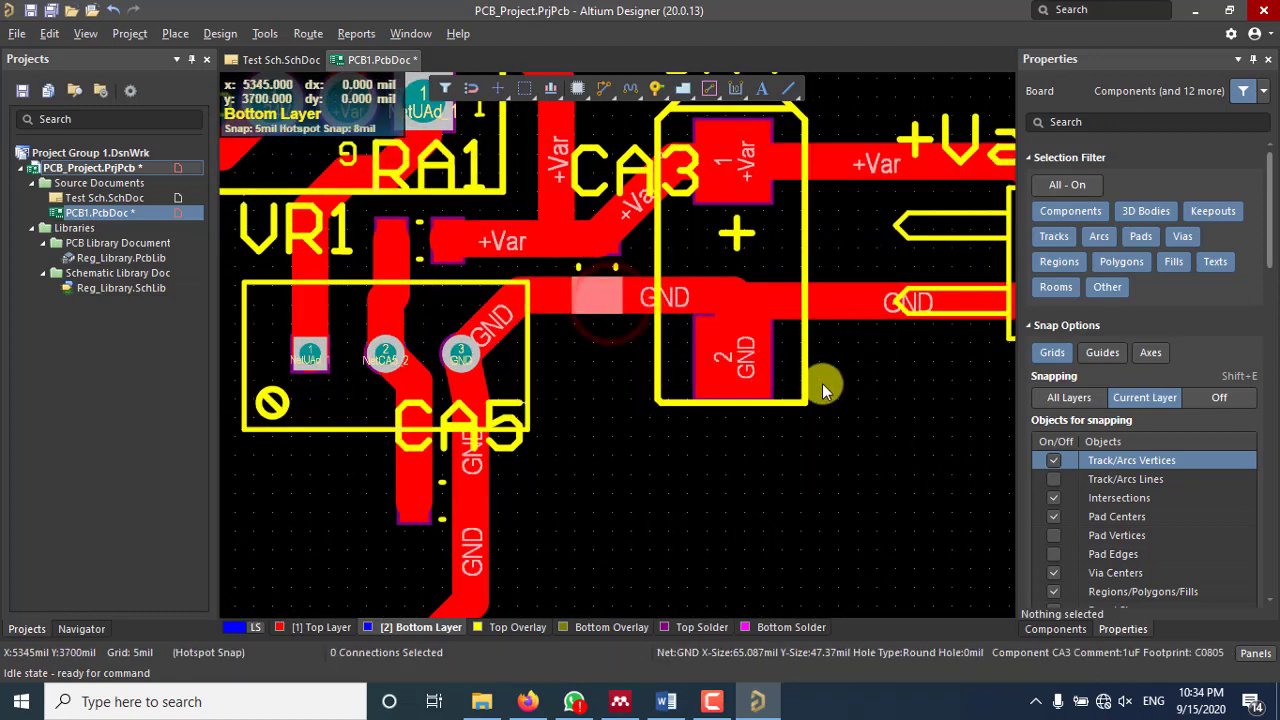
click(859, 318)
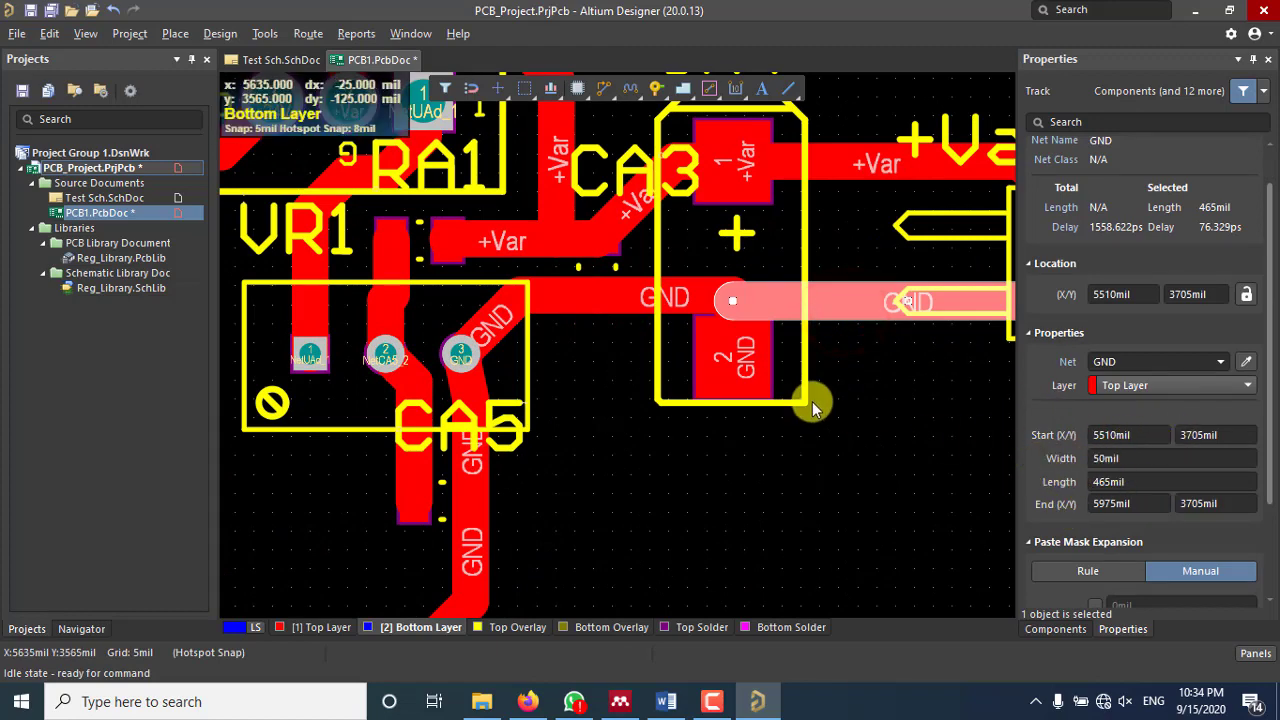
scroll(813, 416, down, 6)
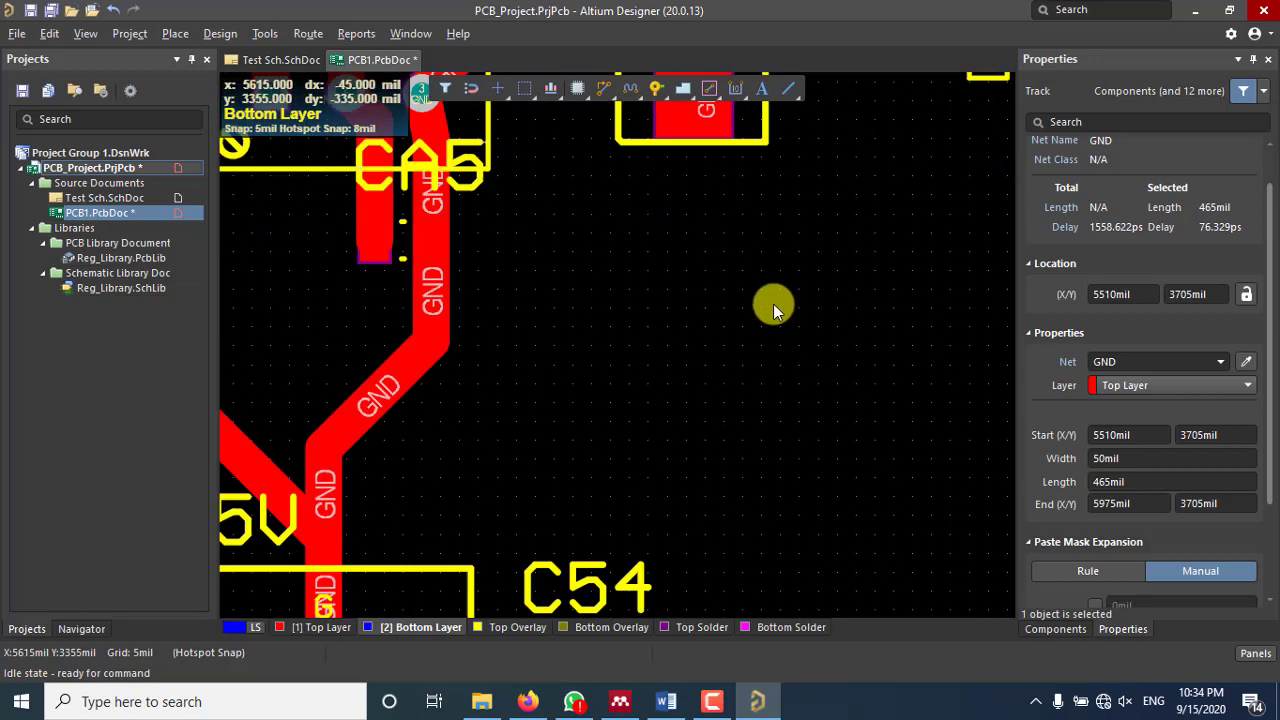
ctrl+scroll(774, 308, down, 4)
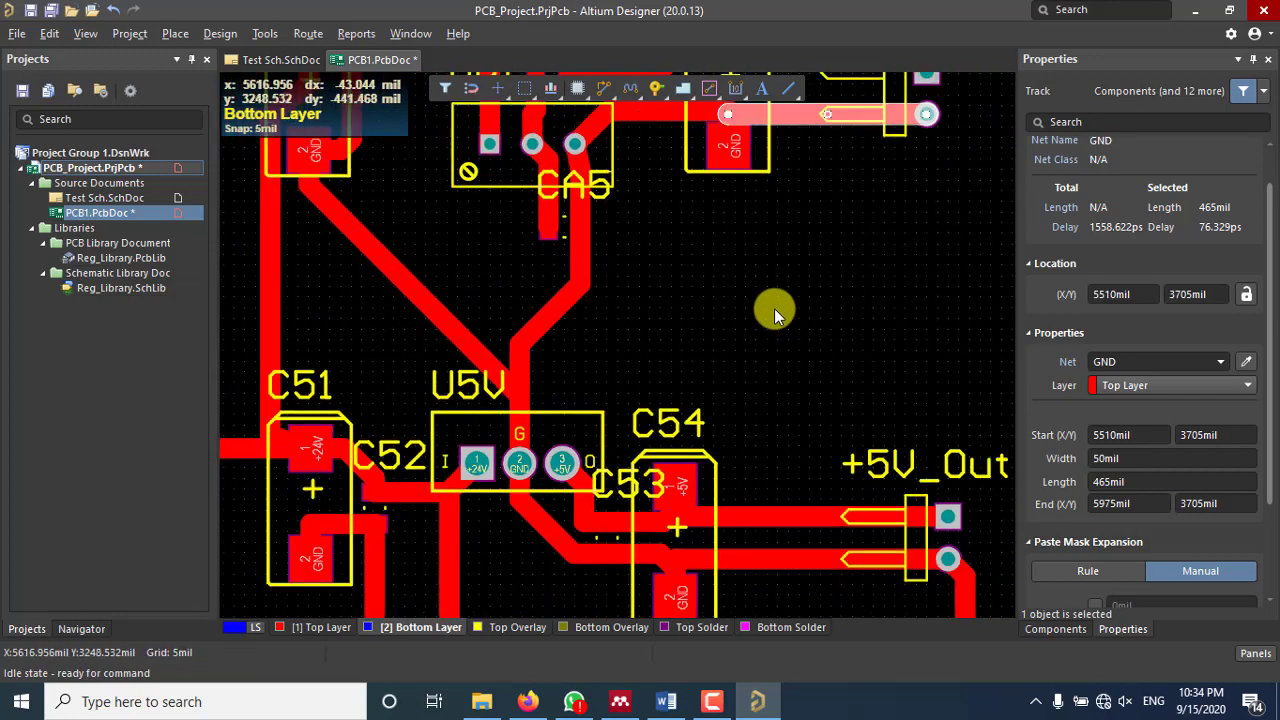
right_drag(774, 325, 849, 249)
ctrl+scroll(835, 273, down, 3)
scroll(691, 524, up, 4)
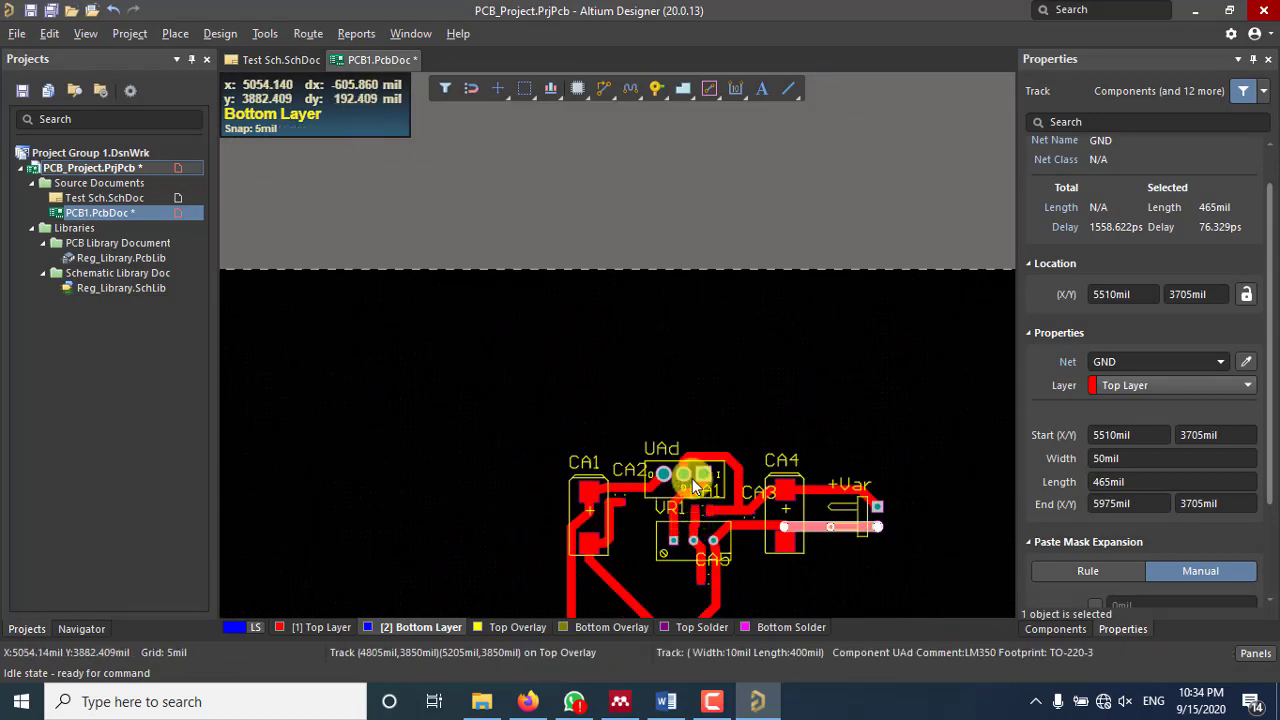
right_drag(692, 478, 664, 198)
mouse_move(808, 371)
right_down()
mouse_move(719, 316)
mouse_move(737, 243)
right_up()
ctrl+scroll(778, 400, up, 4)
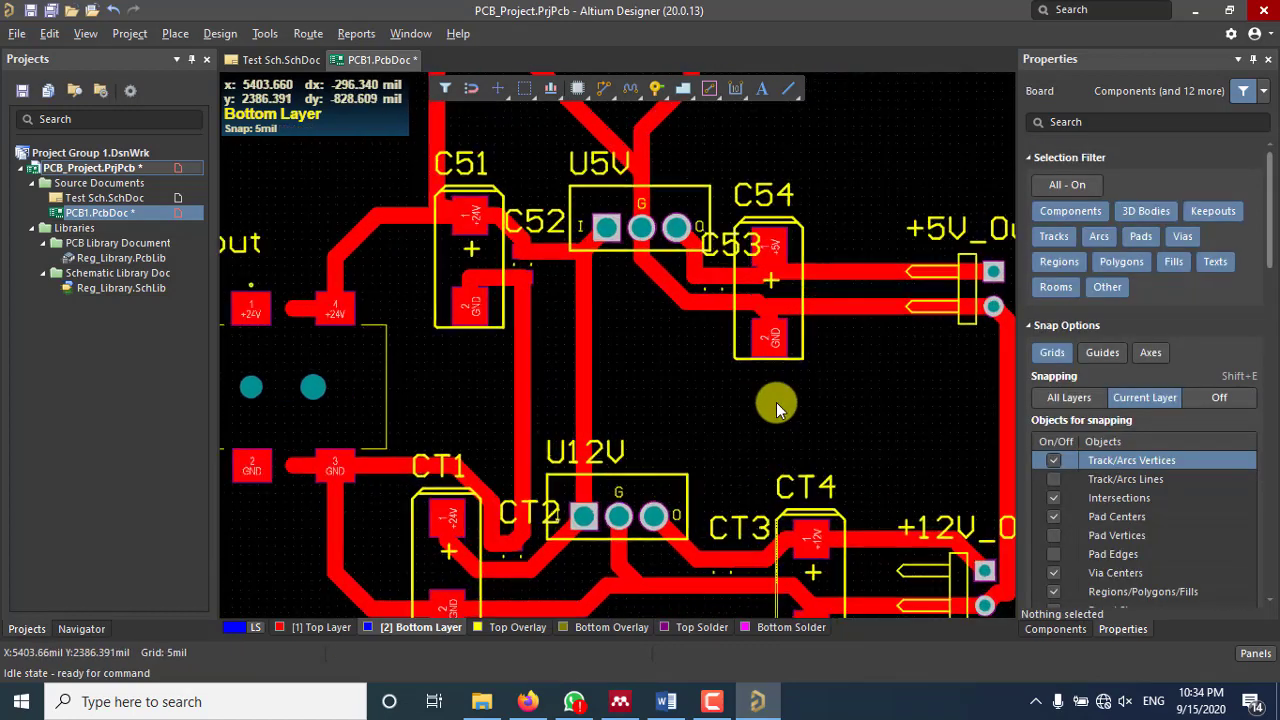
ctrl+scroll(776, 402, up, 2)
ctrl+scroll(776, 402, down, 4)
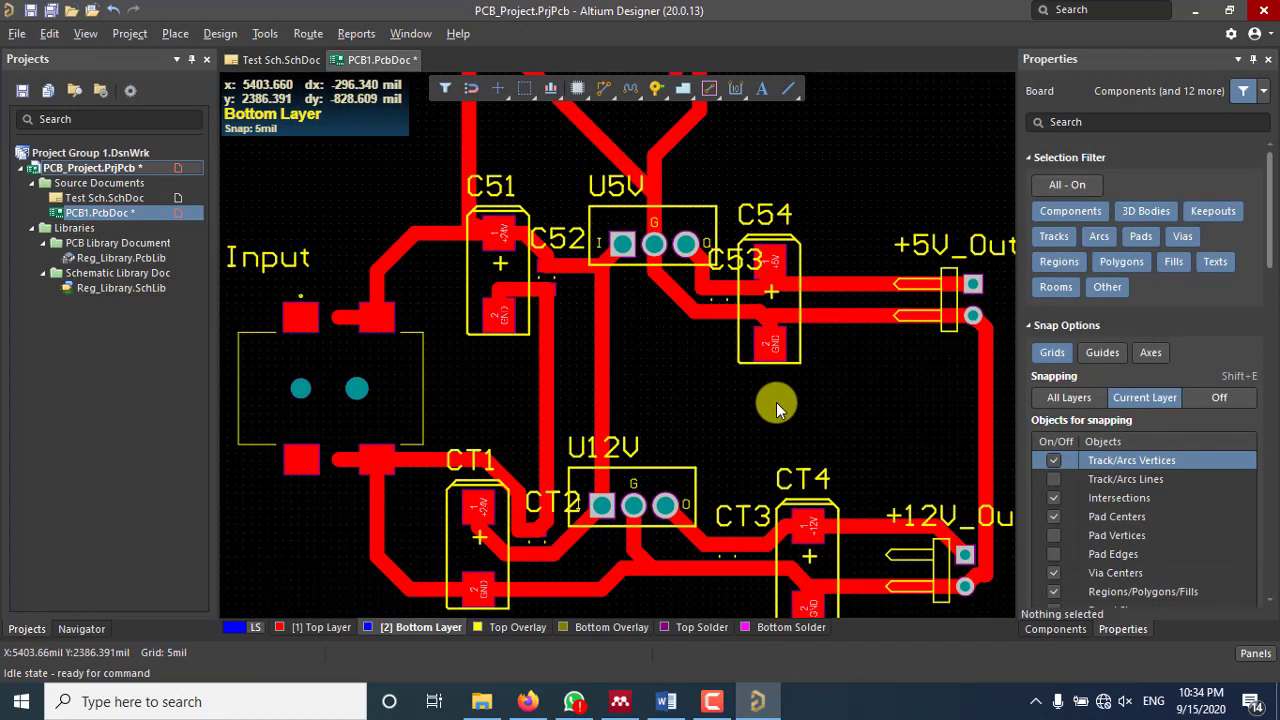
ctrl+scroll(776, 402, down, 3)
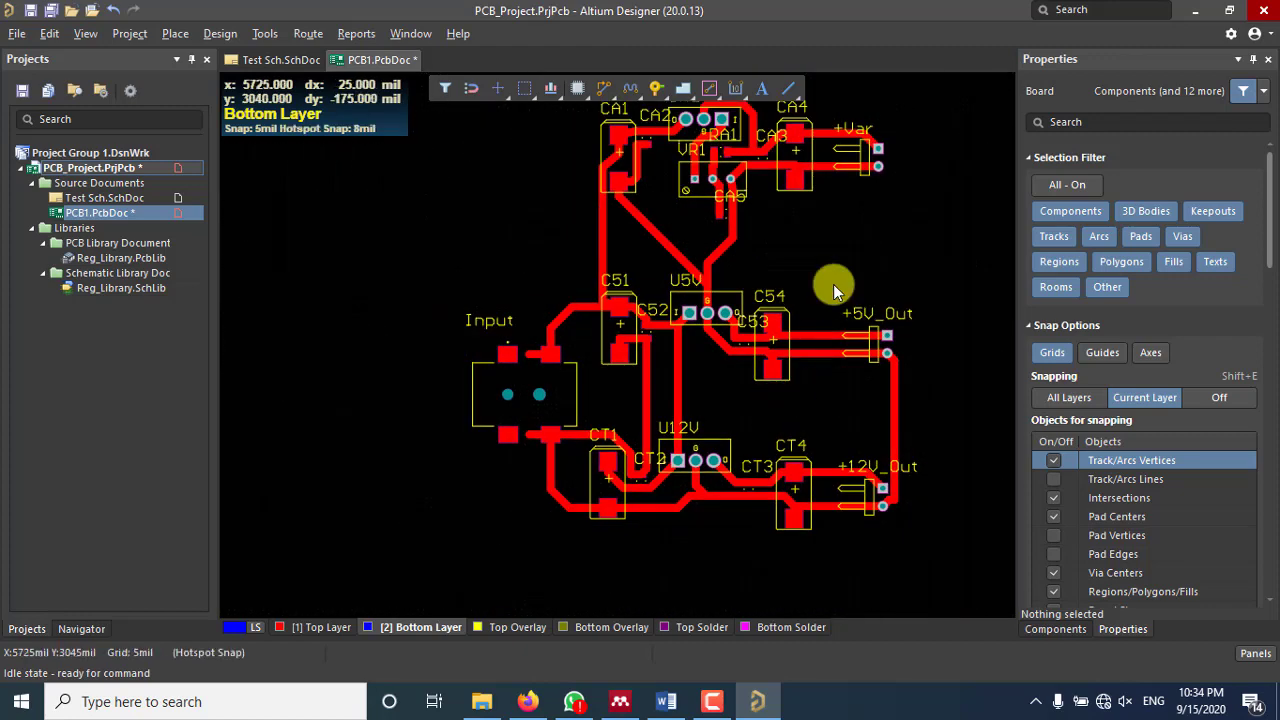
right_drag(833, 284, 792, 452)
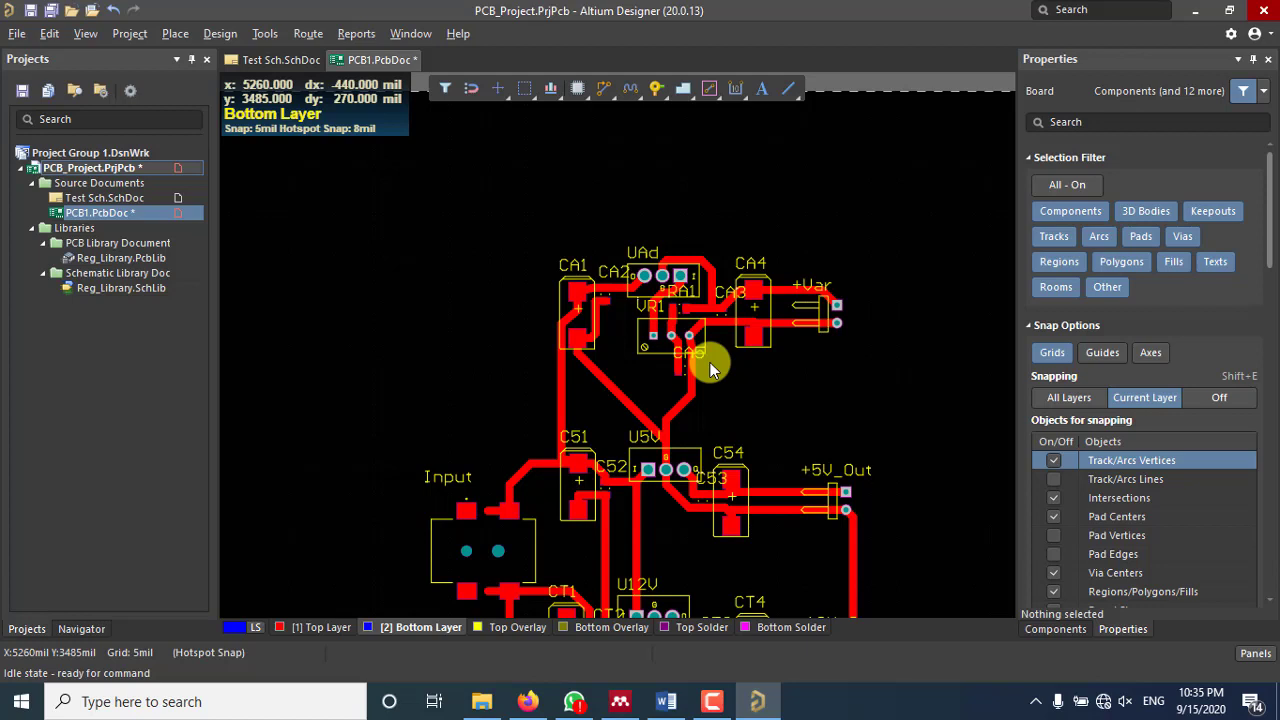
scroll(791, 318, down, 3)
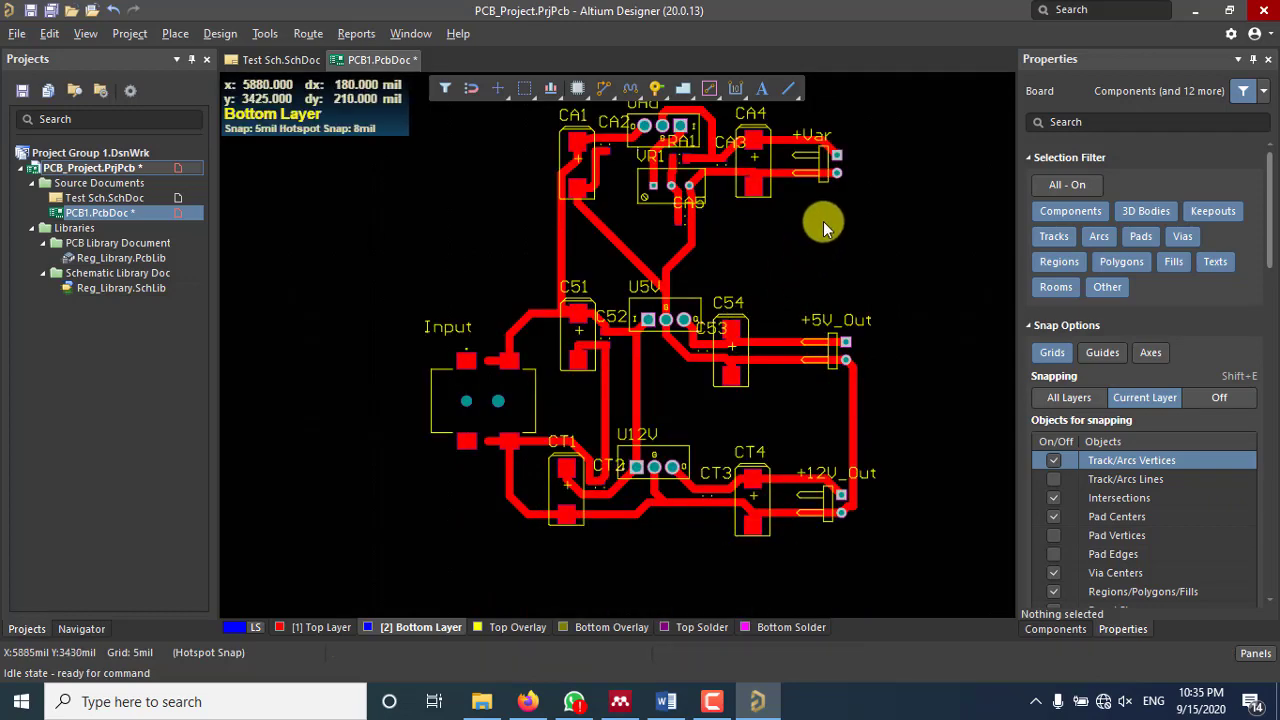
right_drag(823, 221, 790, 268)
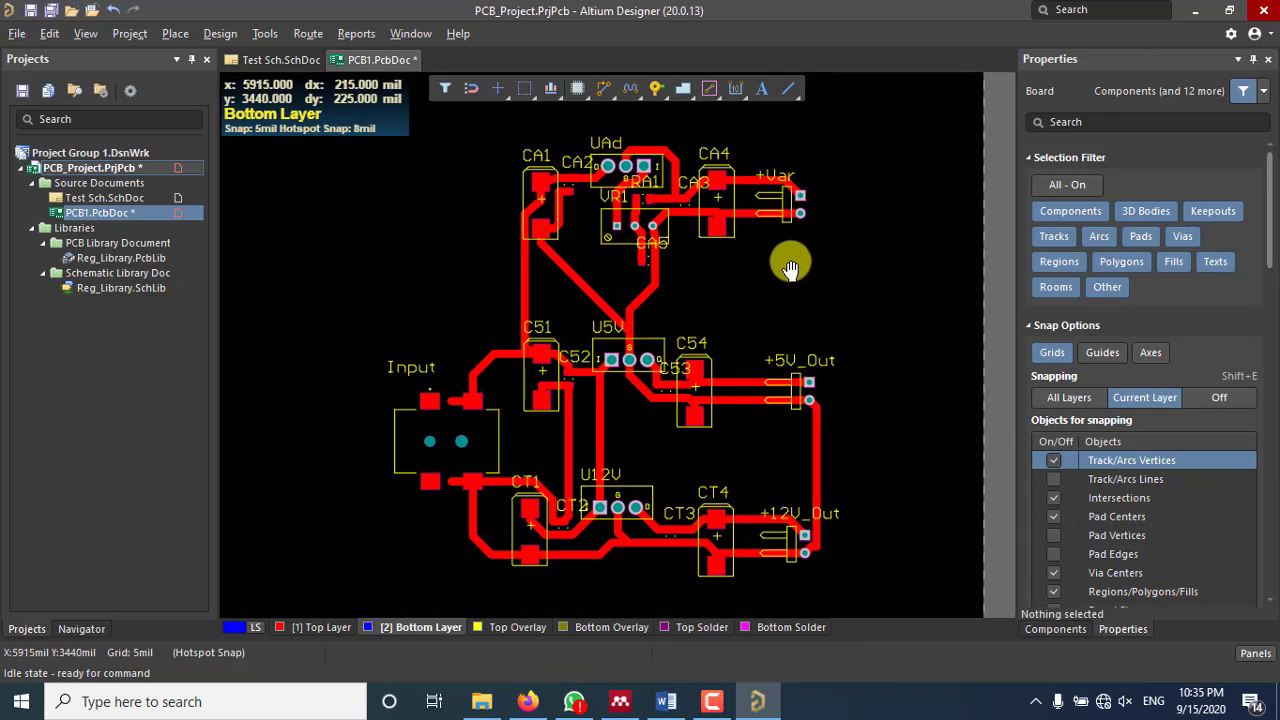